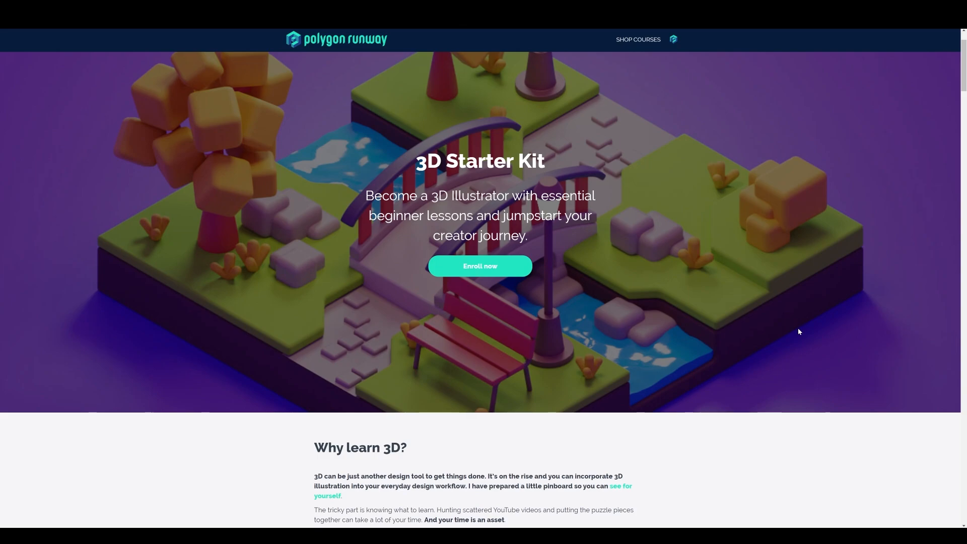
# Look through the Polygon Runway course page, covering the episodes Sushi, Forest Road, 3D Lettering and Sunny Park.
pyautogui.scroll(-5, 797, 328)
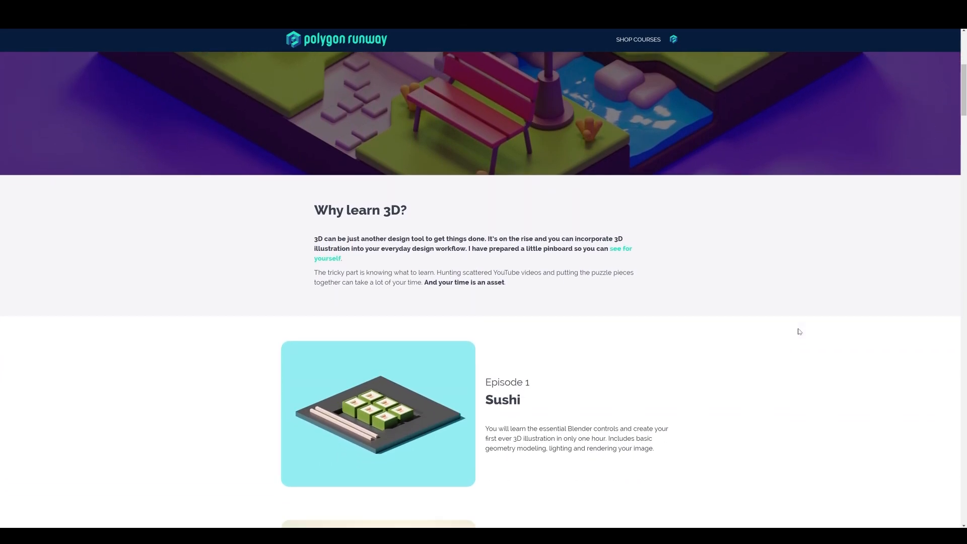
pyautogui.scroll(-6, 797, 332)
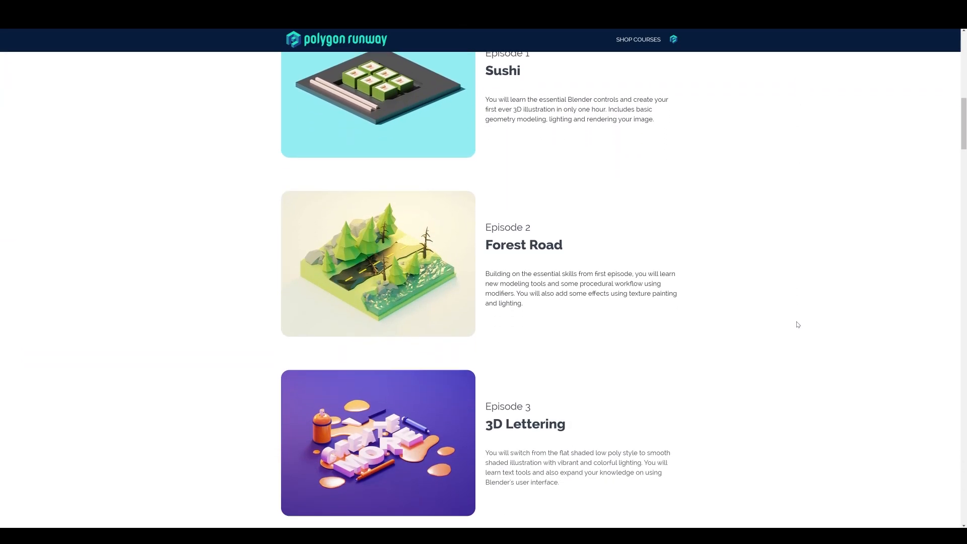
pyautogui.scroll(-5, 797, 325)
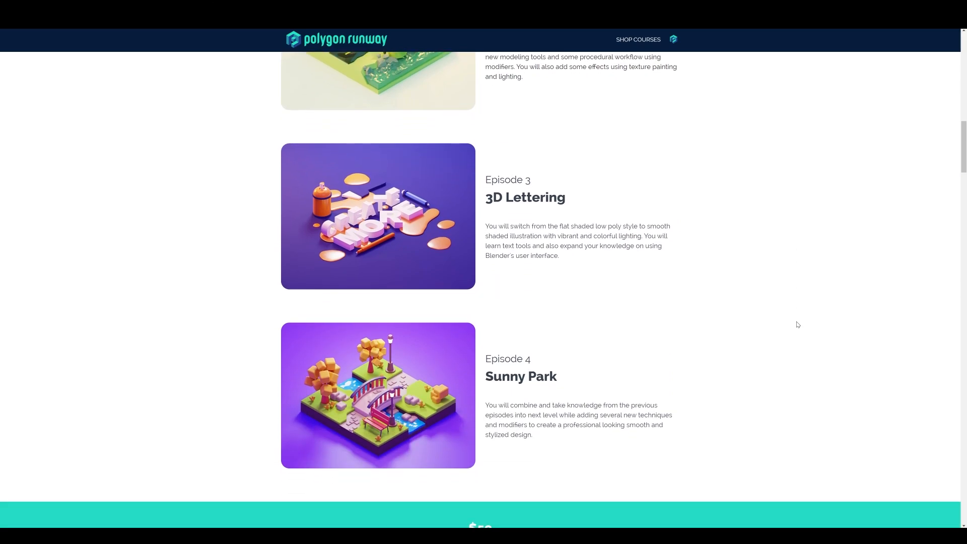
pyautogui.scroll(5, 798, 324)
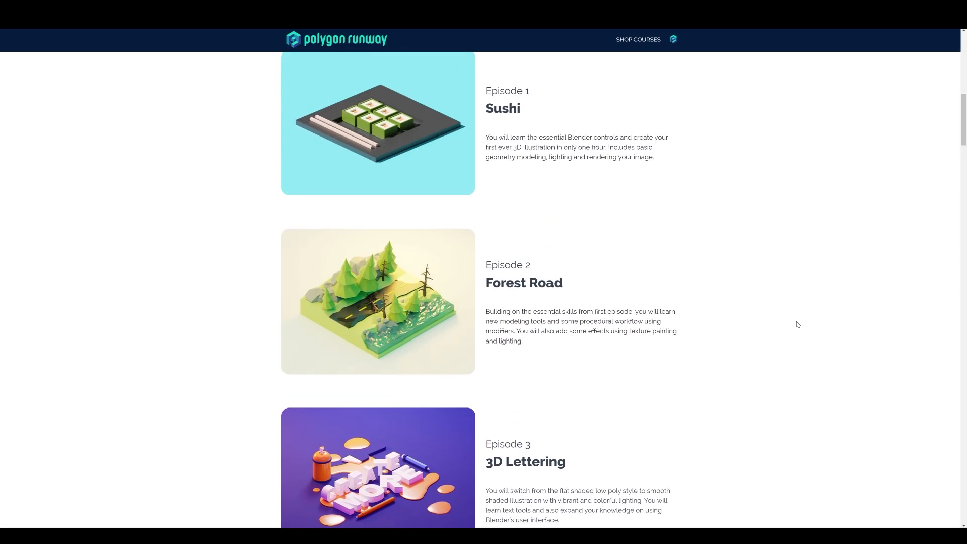
pyautogui.scroll(2, 798, 325)
pyautogui.scroll(3, 798, 325)
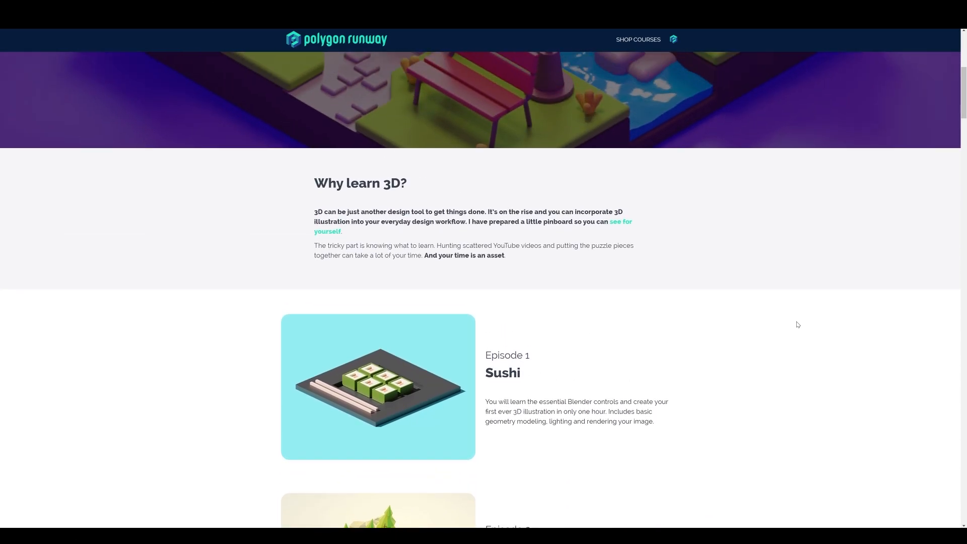
pyautogui.scroll(4, 798, 324)
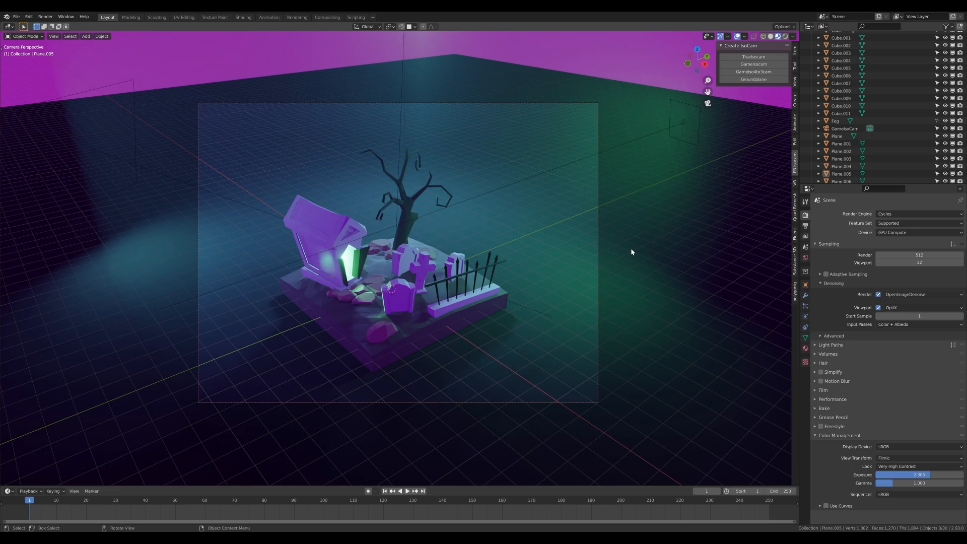
pyautogui.moveTo(436, 278); pyautogui.dragTo(509, 254, button='middle')
pyautogui.scroll(4, 462, 291)
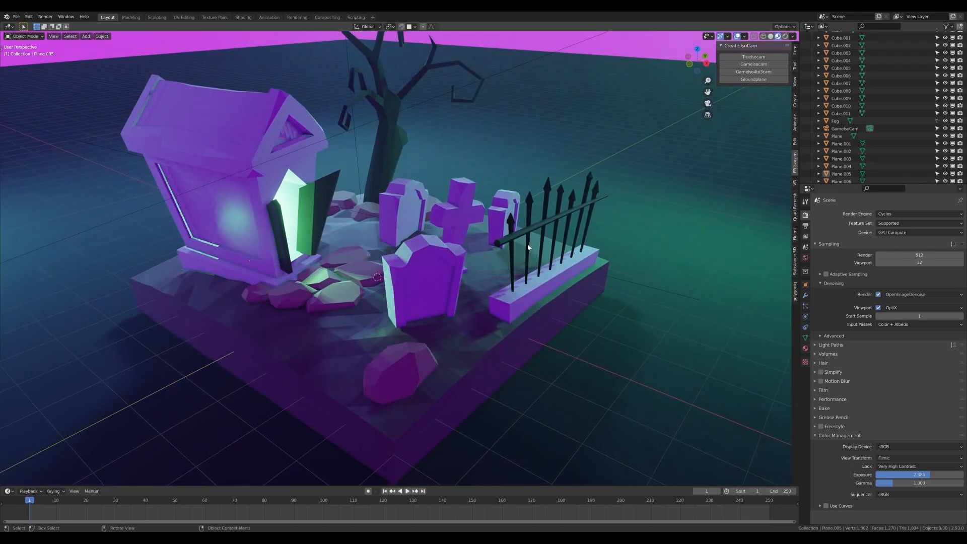
pyautogui.scroll(-3, 554, 235)
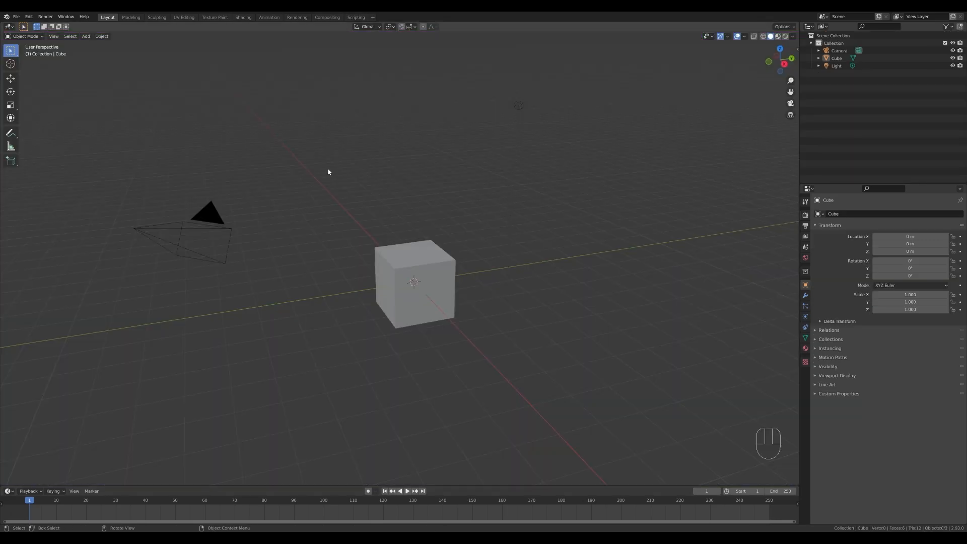
# Delete all the default objects from the new scene.
pyautogui.moveTo(168, 78); pyautogui.dragTo(573, 368)
pyautogui.press('x')
pyautogui.click(451, 211)
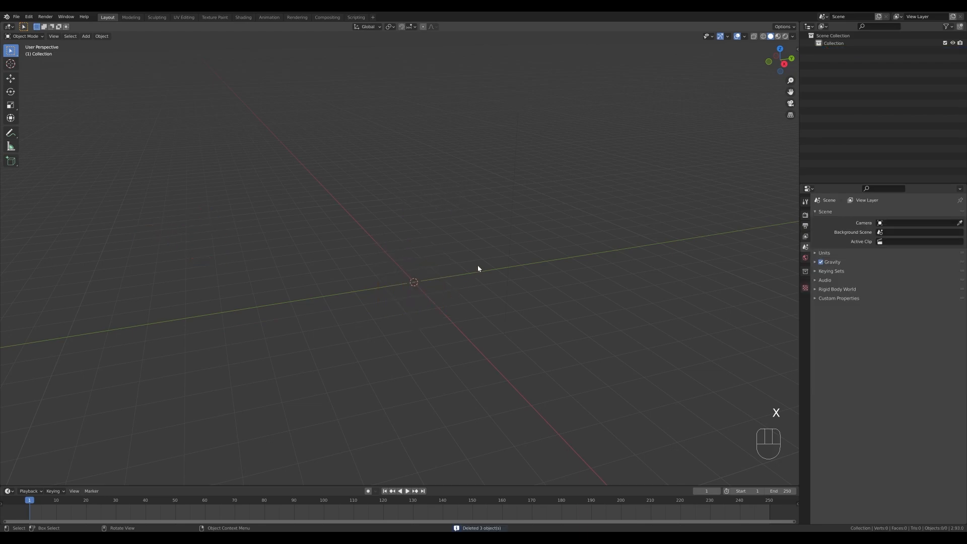
# Add a mesh plane at the world origin and scale it by 4 in Edit Mode.
pyautogui.hotkey('shift', 'a')
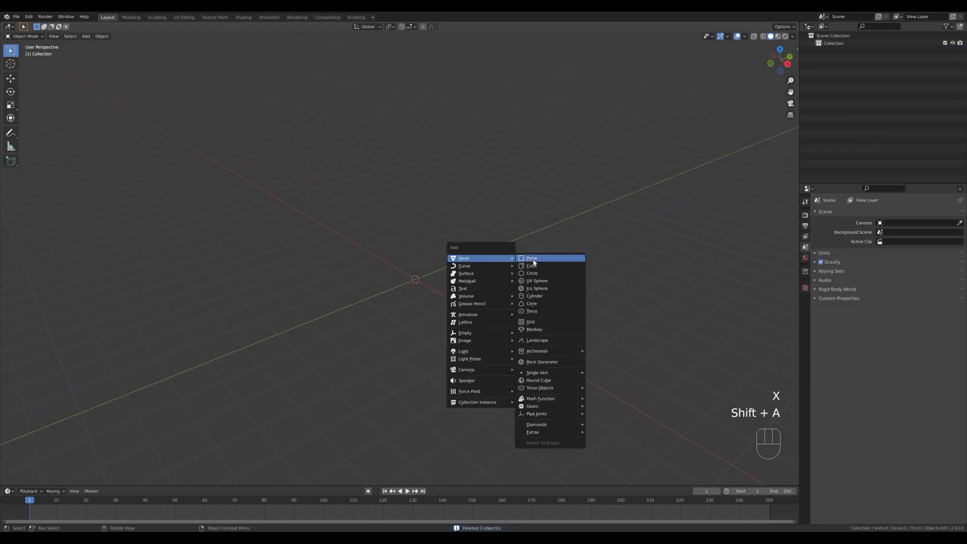
pyautogui.click(526, 260)
pyautogui.press('Tab')
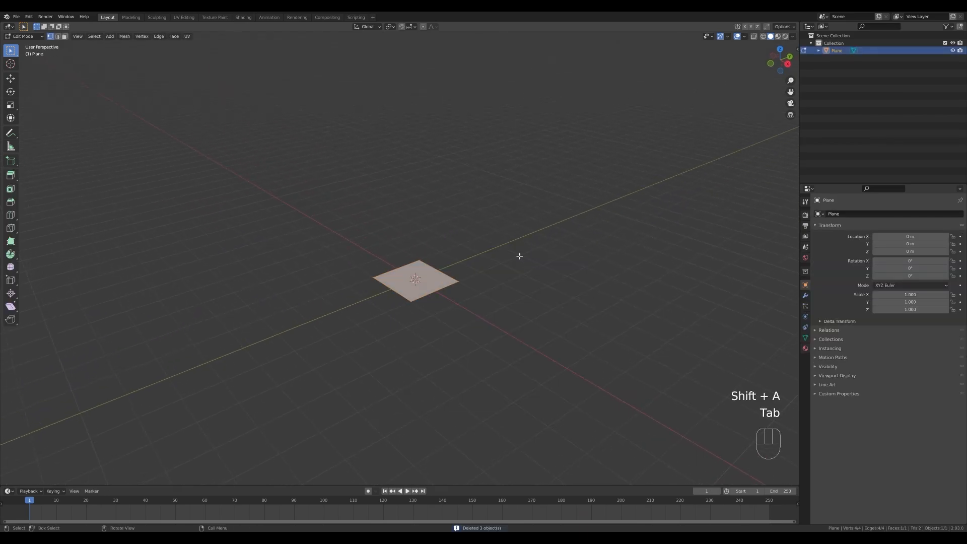
pyautogui.press('s')
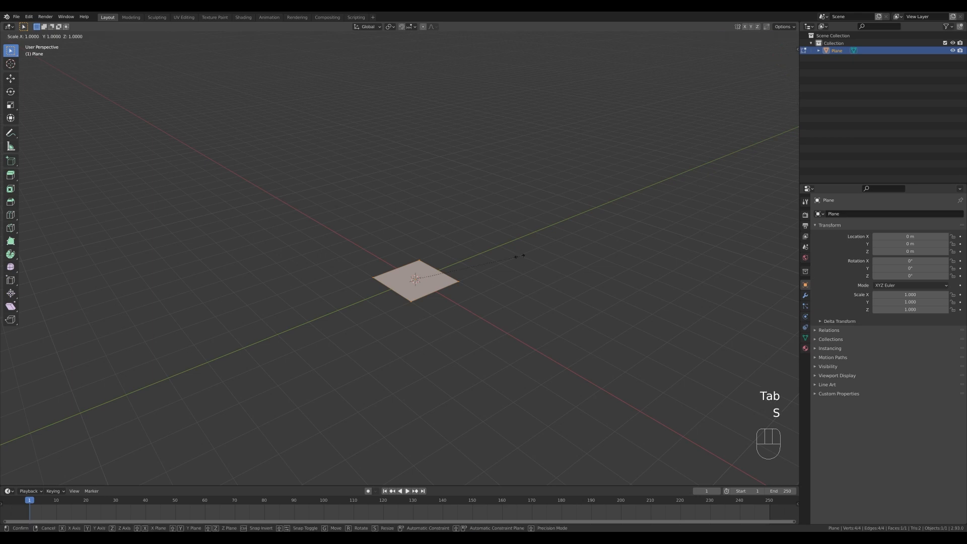
pyautogui.press('KP_4')
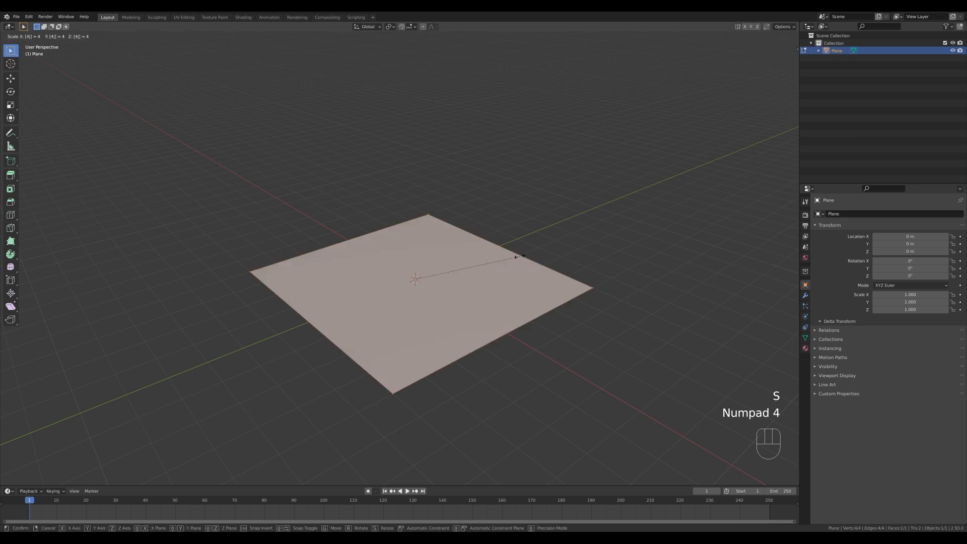
pyautogui.press('KP_Enter')
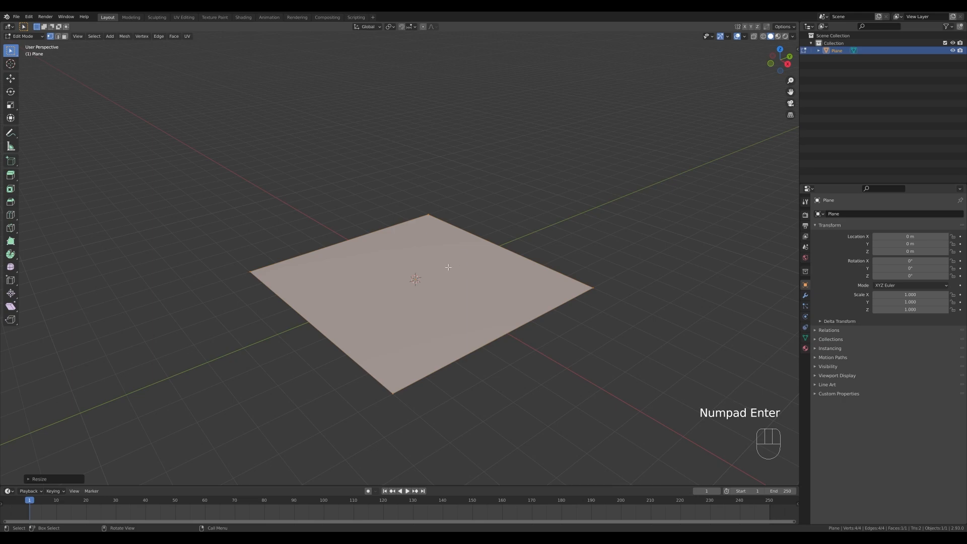
# Subdivide the whole plane repeatedly until it forms a 16 by 16 grid of faces.
pyautogui.rightClick(449, 267)
pyautogui.click(432, 279)
pyautogui.hotkey('ctrl', 'z')
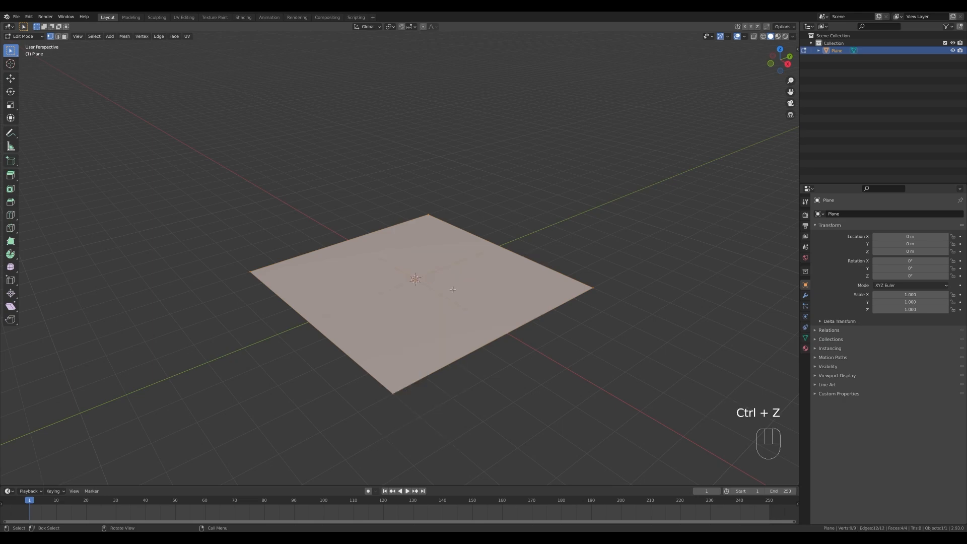
pyautogui.rightClick(452, 289)
pyautogui.click(449, 282)
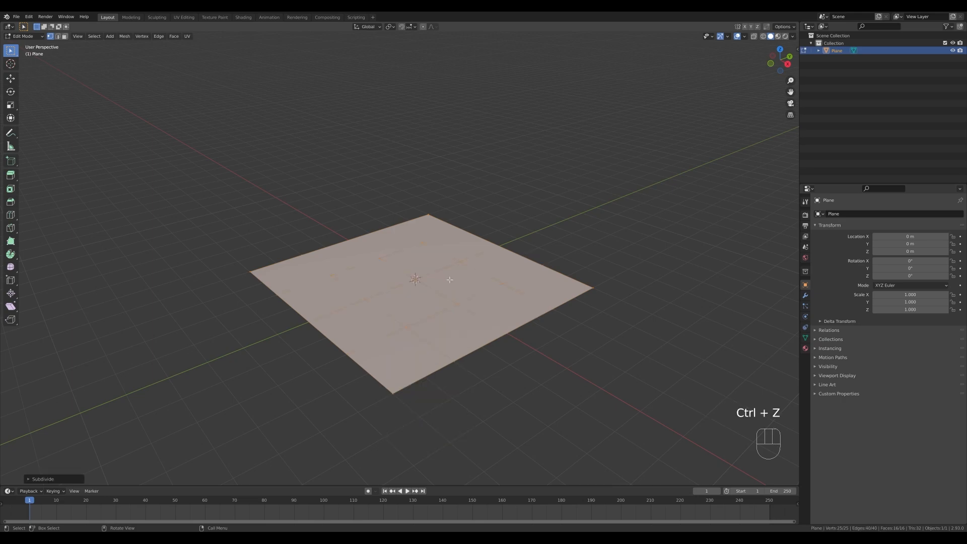
pyautogui.rightClick(454, 285)
pyautogui.click(455, 285)
pyautogui.click(418, 277)
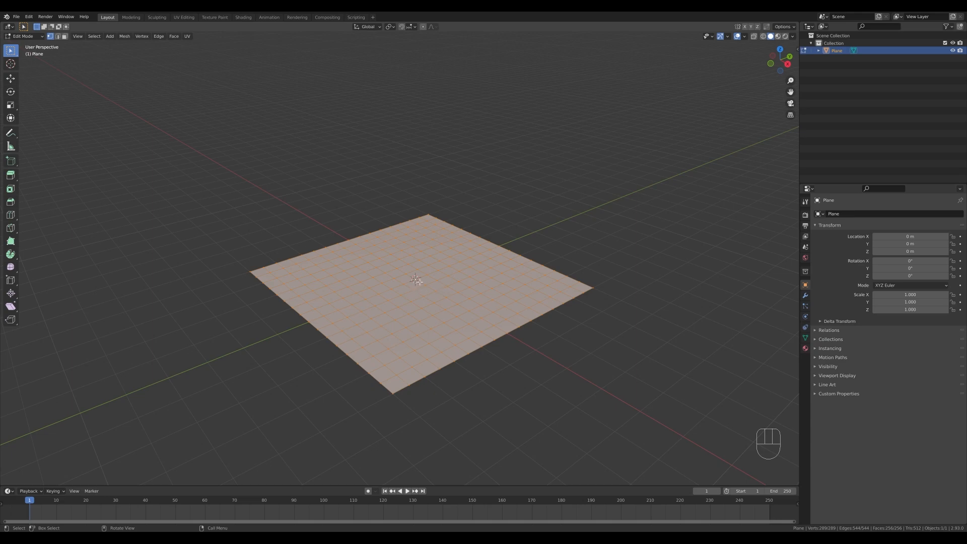
# Raise the plane's centre vertex about 1.1 m along Z with Smooth proportional editing at size 7.40 to form a dome.
pyautogui.click(416, 279)
pyautogui.press('o')
pyautogui.press('g')
pyautogui.press('z')
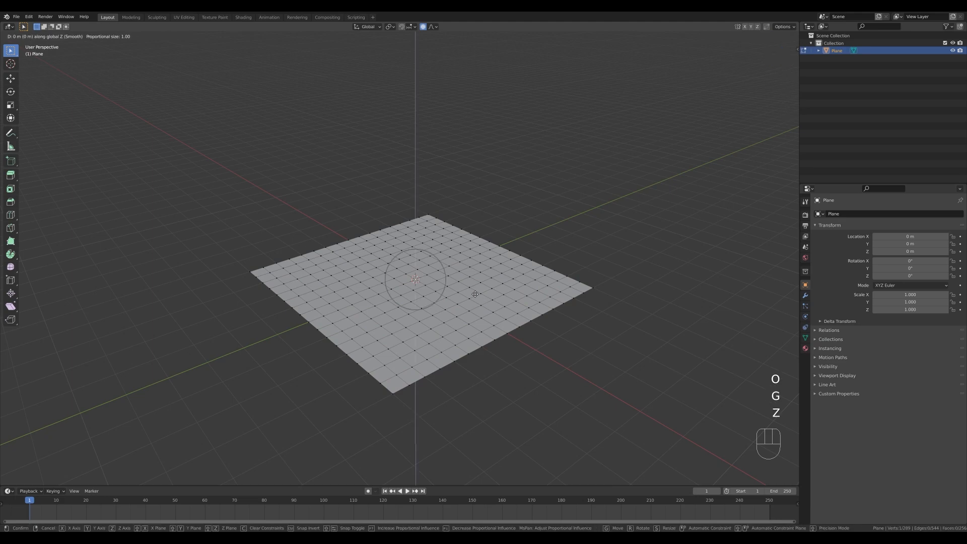
pyautogui.scroll(-19, 474, 277)
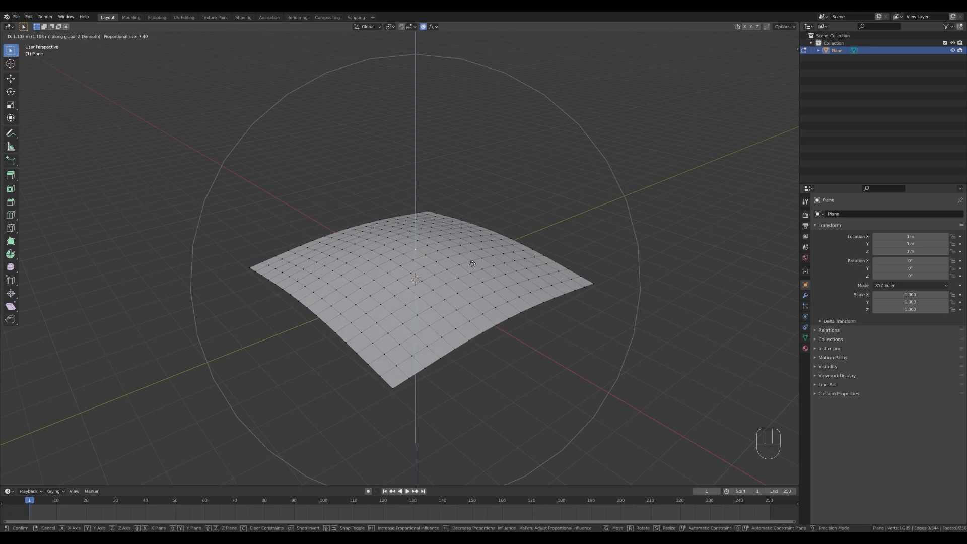
pyautogui.click(471, 264)
# Set the proportional falloff to Random and raise a vertex on the dome about 0.16 m along Z with a smaller influence radius.
pyautogui.click(433, 26)
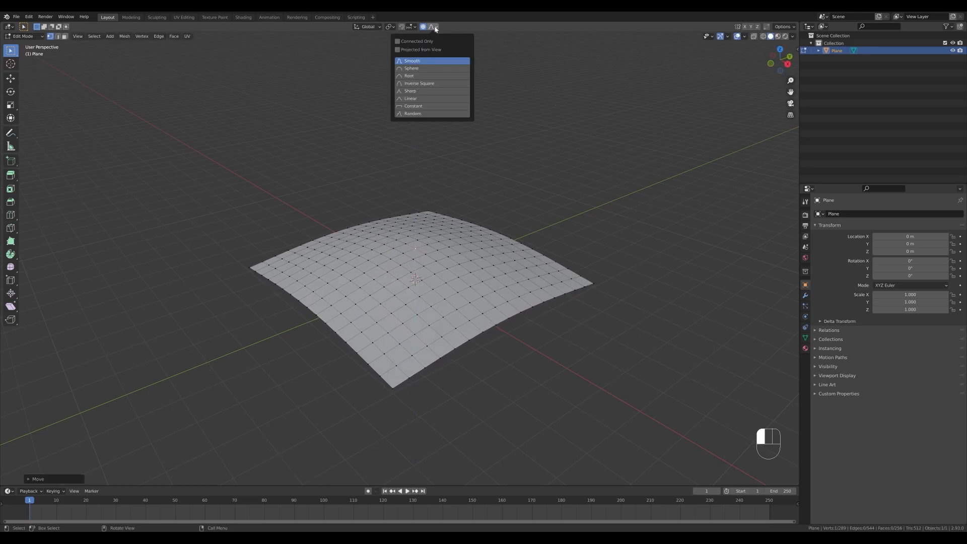
pyautogui.click(414, 114)
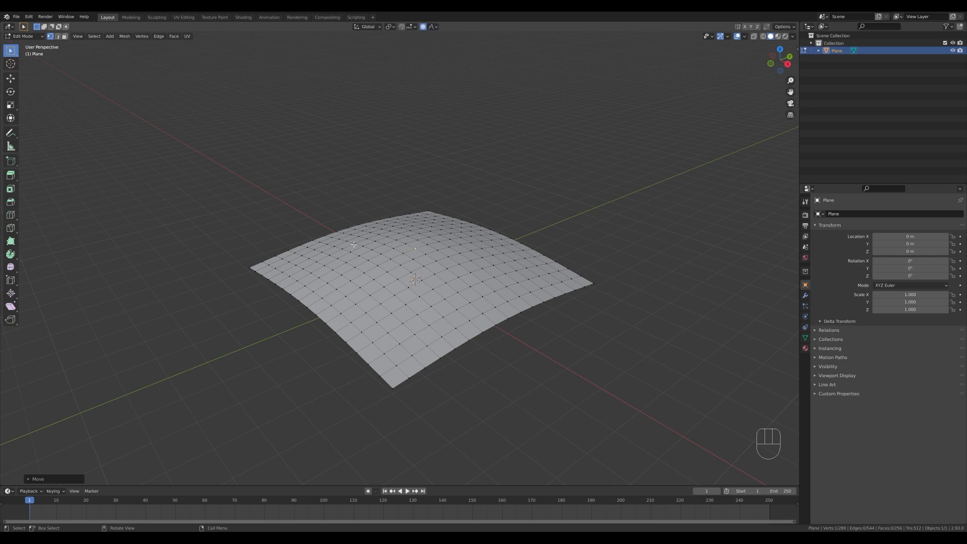
pyautogui.scroll(1, 355, 250)
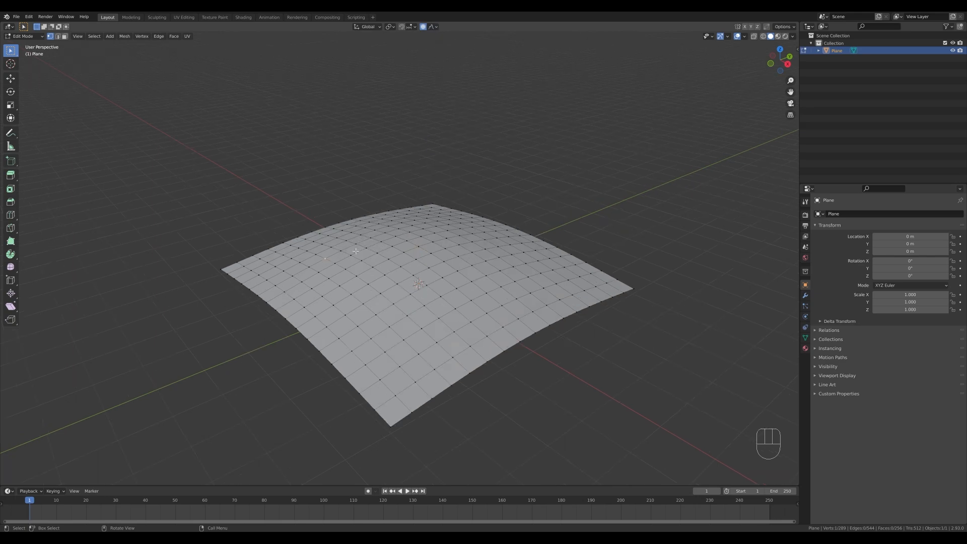
pyautogui.scroll(-2, 356, 251)
pyautogui.press('g')
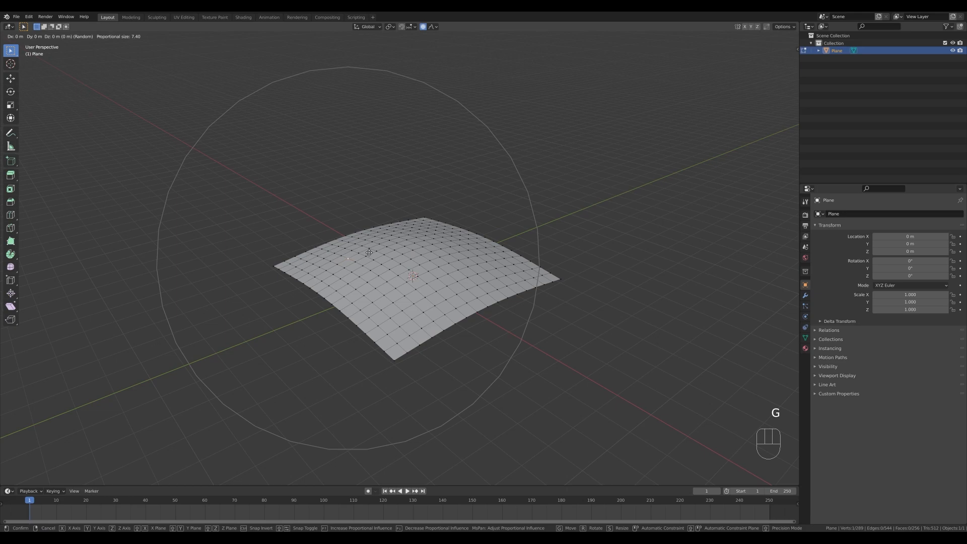
pyautogui.press('z')
pyautogui.scroll(11, 368, 251)
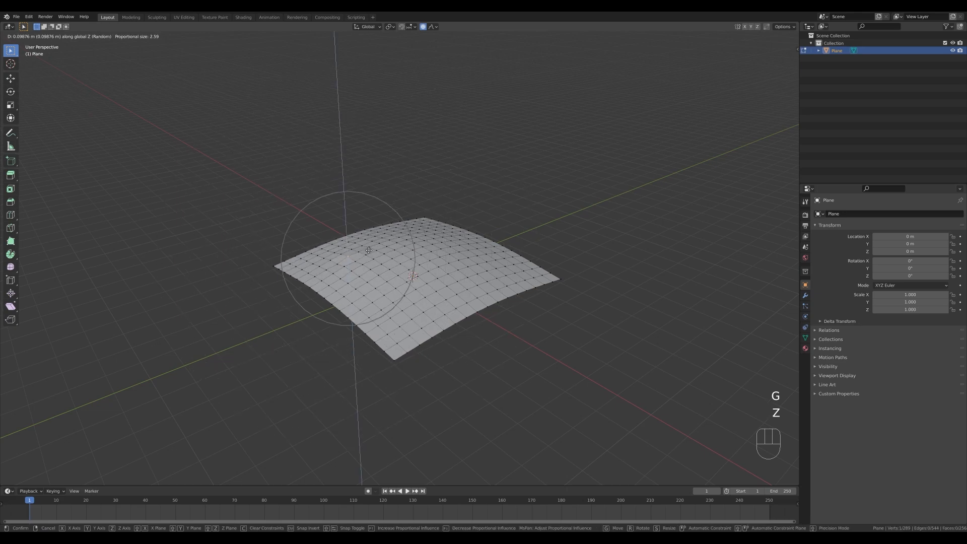
pyautogui.scroll(2, 368, 251)
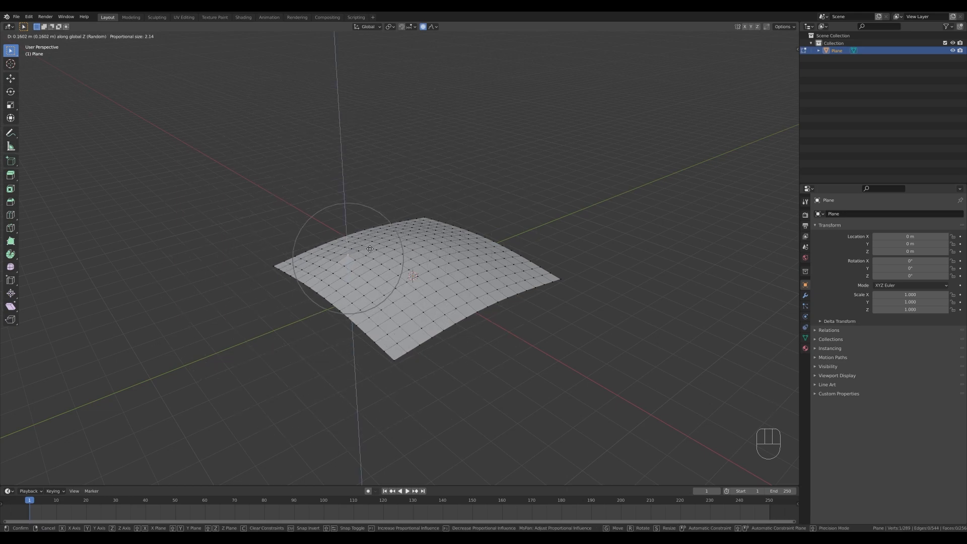
pyautogui.scroll(-1, 370, 248)
pyautogui.click(370, 249)
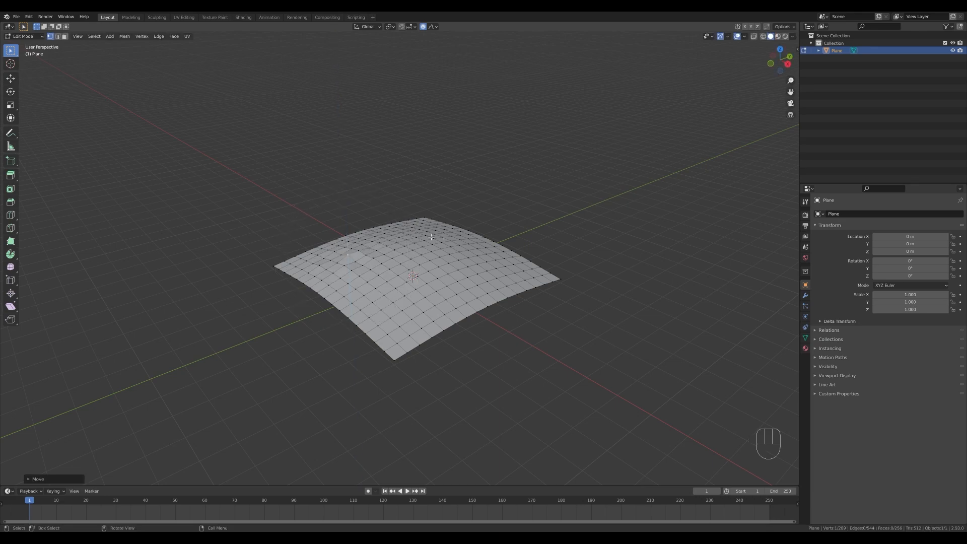
# Raise several more vertices across the dome's far side slightly along Z, using Random proportional editing at size 2.36.
pyautogui.press('g')
pyautogui.press('z')
pyautogui.click(443, 234)
pyautogui.press('g')
pyautogui.press('z')
pyautogui.click(463, 242)
pyautogui.press('g')
pyautogui.press('z')
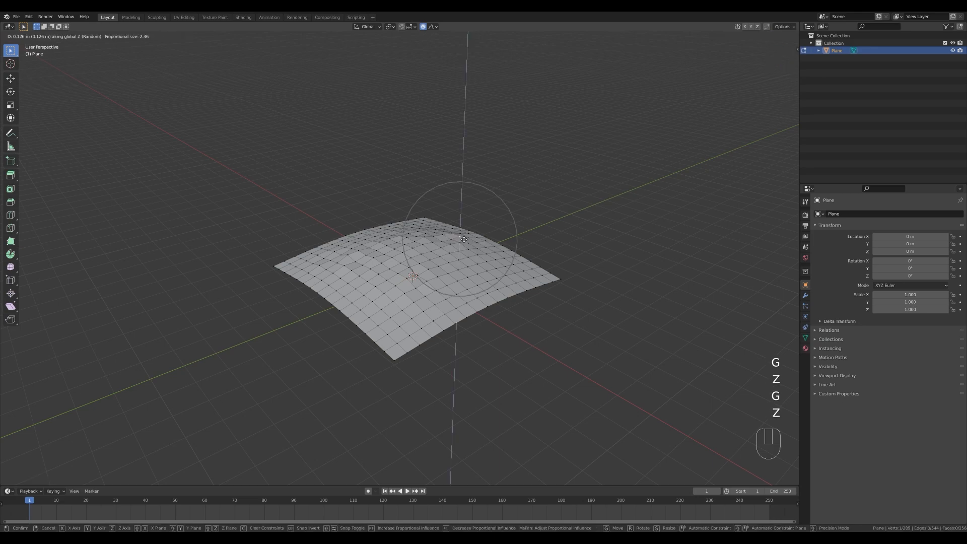
# Try raising a vertex at the plane's far corner along Z, and undo that move.
pyautogui.click(428, 216)
pyautogui.press('g')
pyautogui.press('z')
pyautogui.click(423, 218)
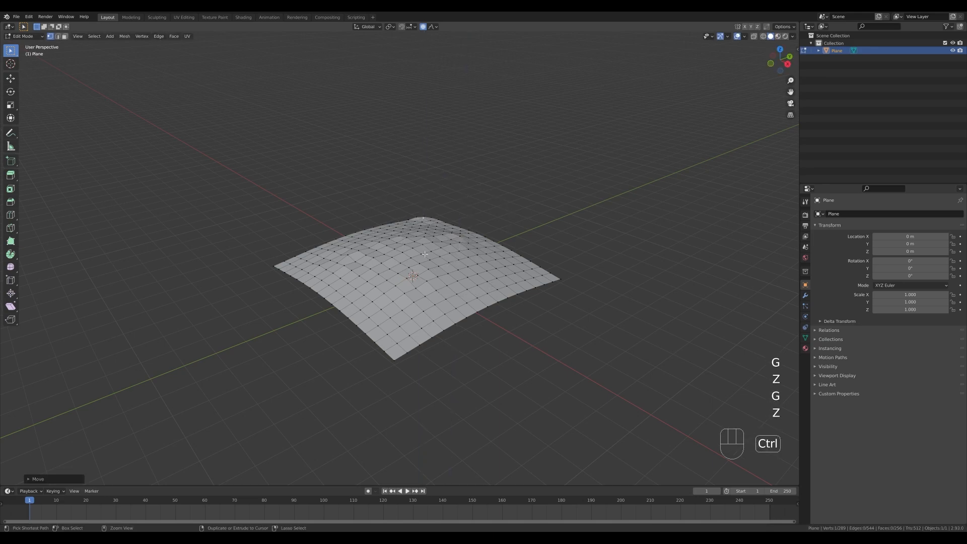
pyautogui.hotkey('ctrl', 'z')
# Raise a vertex near the dome's back edge and others on its slope along Z with Random falloff to roughen the ground.
pyautogui.click(407, 229)
pyautogui.press('g')
pyautogui.press('z')
pyautogui.click(435, 239)
pyautogui.moveTo(435, 239); pyautogui.dragTo(455, 245, button='middle')
pyautogui.scroll(1, 456, 244)
pyautogui.click(477, 266)
pyautogui.press('g')
pyautogui.press('z')
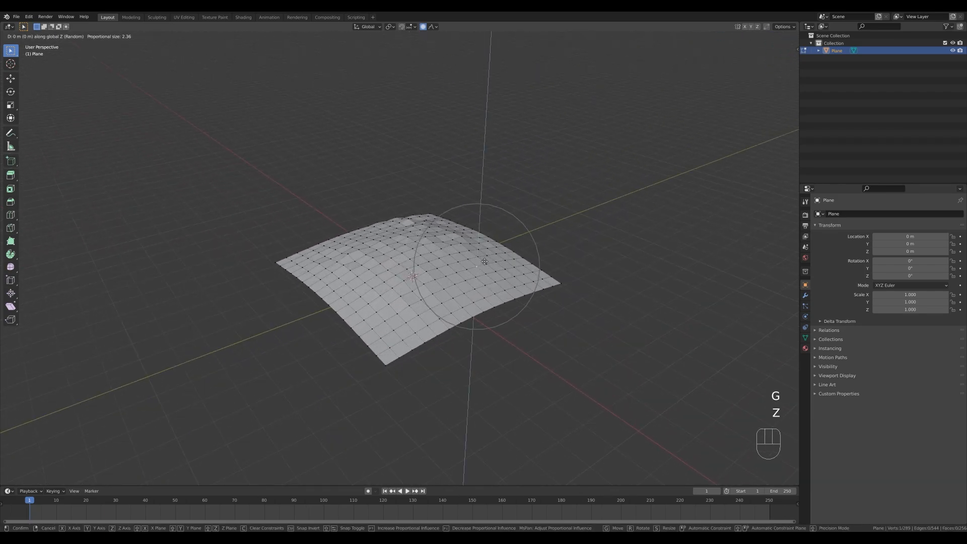
pyautogui.click(484, 258)
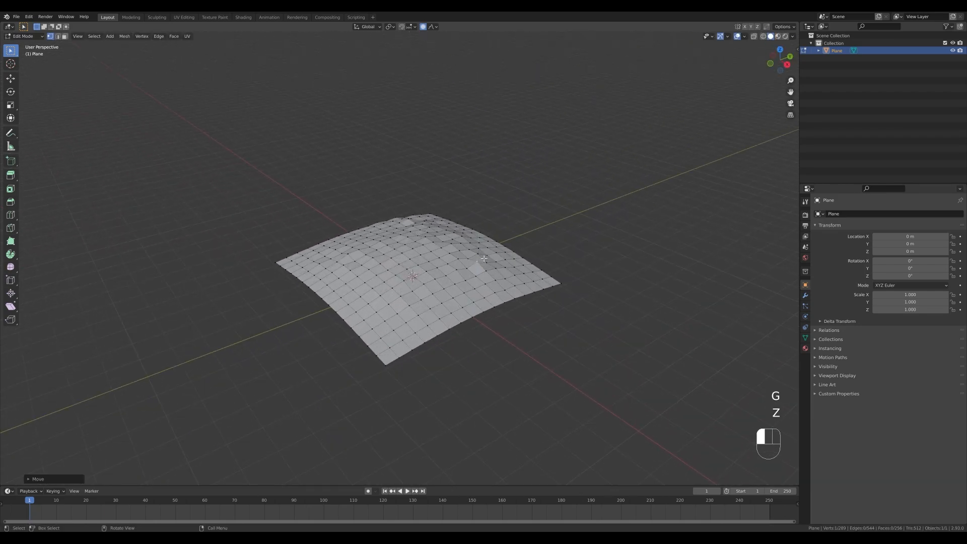
# Turn off proportional editing and extrude all four outer border edge loops of the plane downward along Z.
pyautogui.press('o')
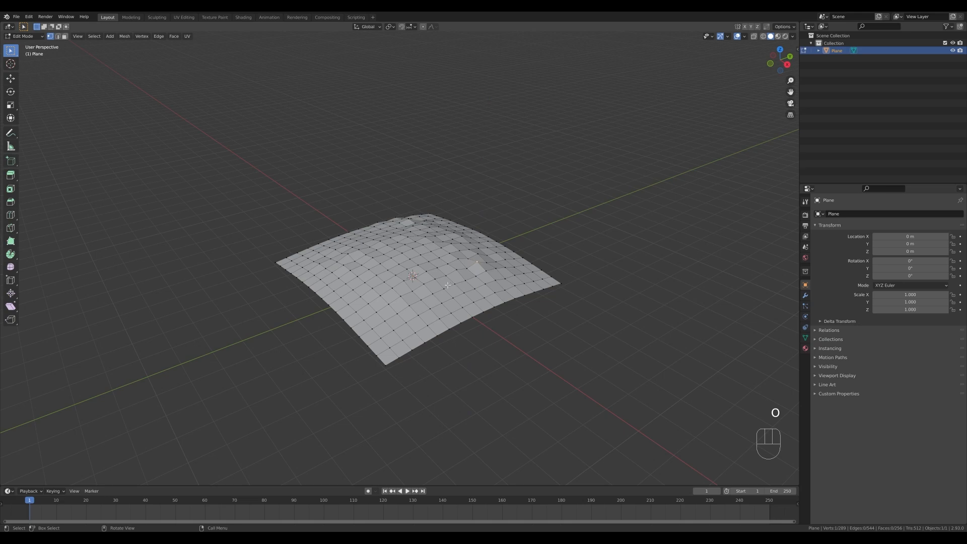
pyautogui.keyDown('alt'); pyautogui.click(460, 323); pyautogui.keyUp('alt')
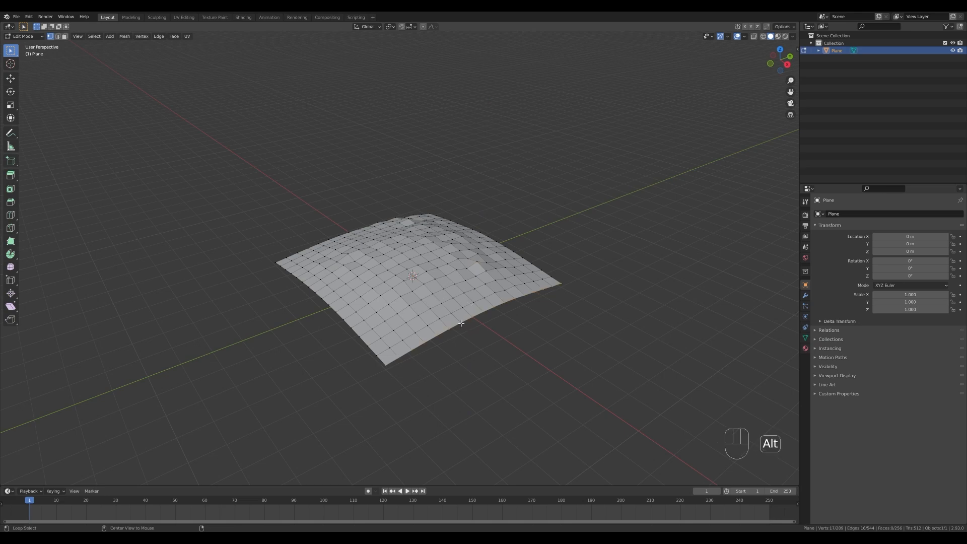
pyautogui.keyDown('alt'); pyautogui.keyDown('shift'); pyautogui.click(357, 340); pyautogui.keyUp('shift'); pyautogui.keyUp('alt')
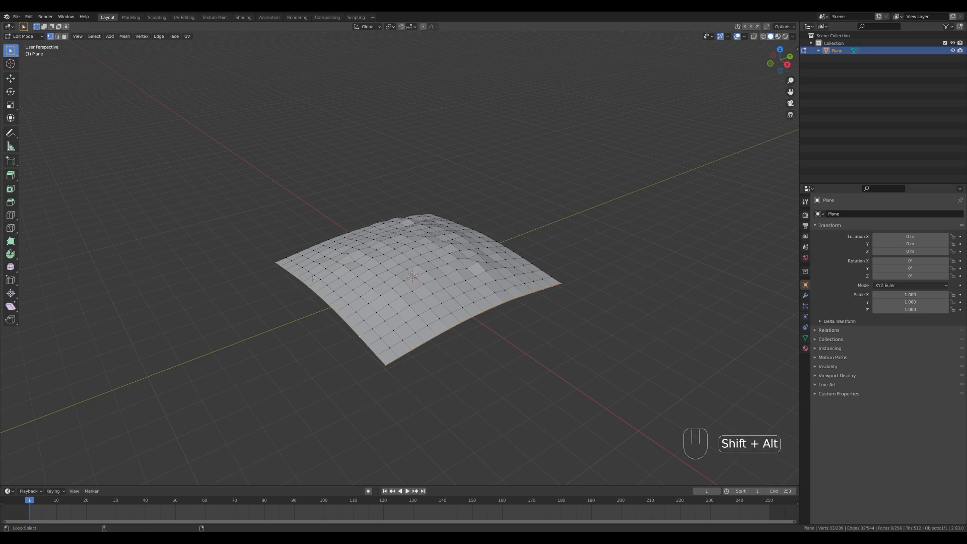
pyautogui.keyDown('alt'); pyautogui.keyDown('shift'); pyautogui.click(317, 241); pyautogui.keyUp('shift'); pyautogui.keyUp('alt')
pyautogui.keyDown('alt'); pyautogui.keyDown('shift'); pyautogui.click(503, 231); pyautogui.keyUp('shift'); pyautogui.keyUp('alt')
pyautogui.moveTo(593, 317); pyautogui.dragTo(587, 297, button='middle')
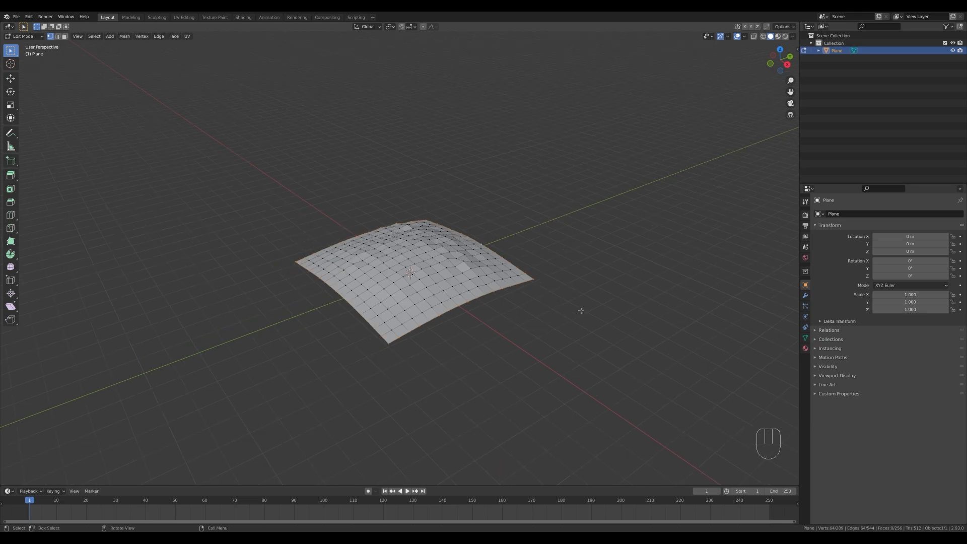
pyautogui.press('e')
pyautogui.press('z')
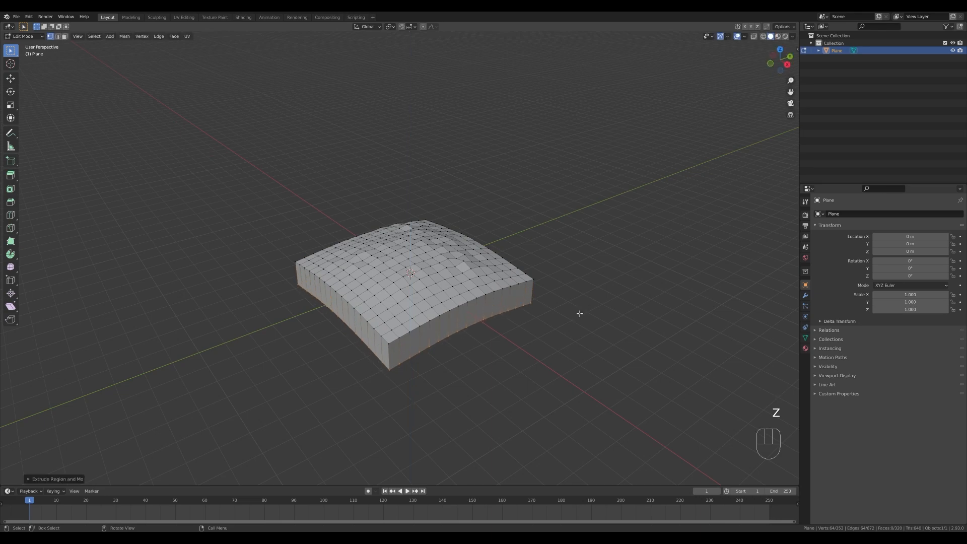
# Flatten the extruded bottom border to one level by scaling it to 0 along Z, and raise it slightly along Z.
pyautogui.press('Escape')
pyautogui.press('s')
pyautogui.press('z')
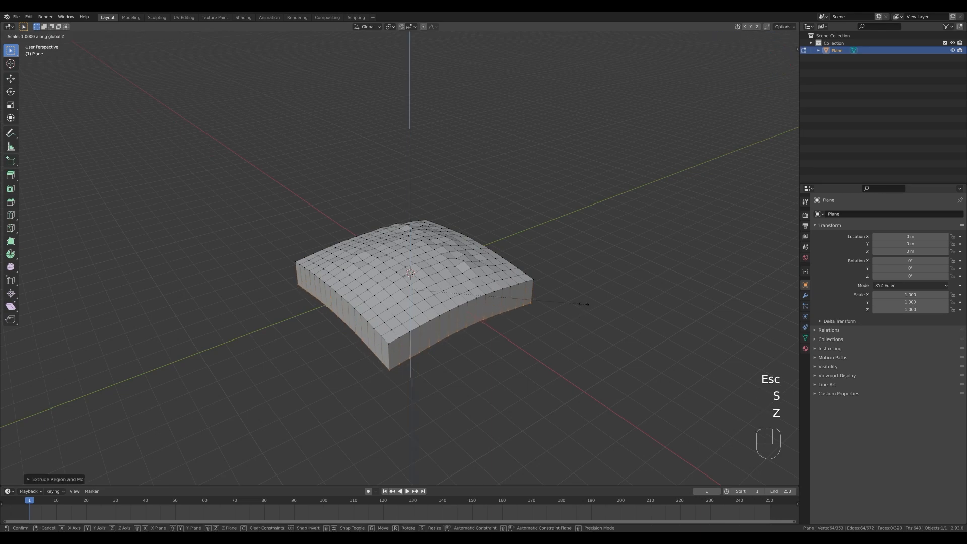
pyautogui.press('KP_0')
pyautogui.press('KP_Enter')
pyautogui.press('g')
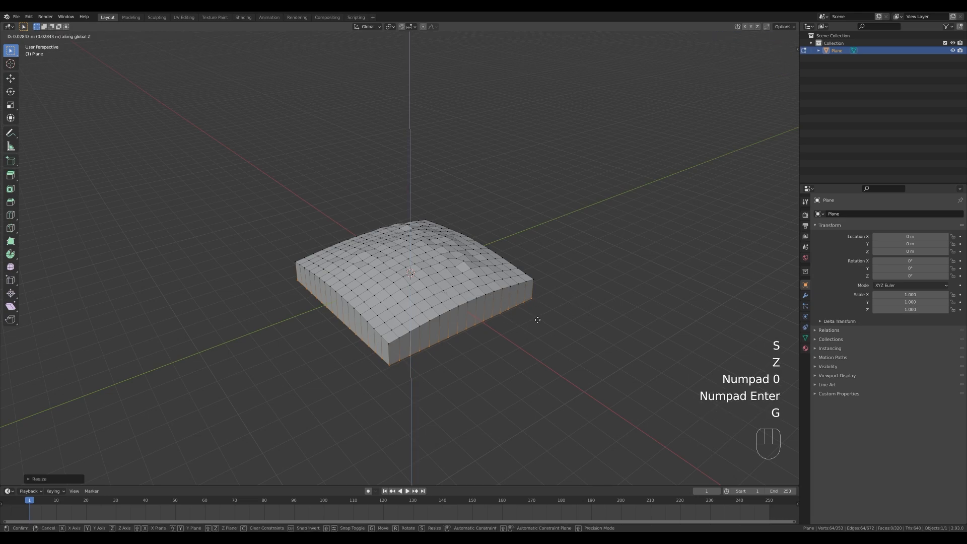
pyautogui.click(535, 315)
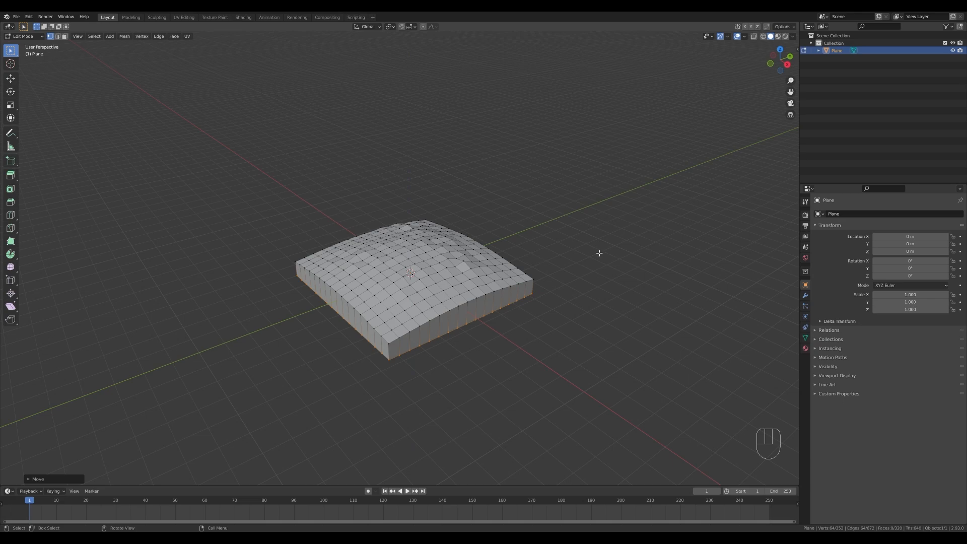
# Select the whole ground block mesh and recalculate its normals.
pyautogui.press('a')
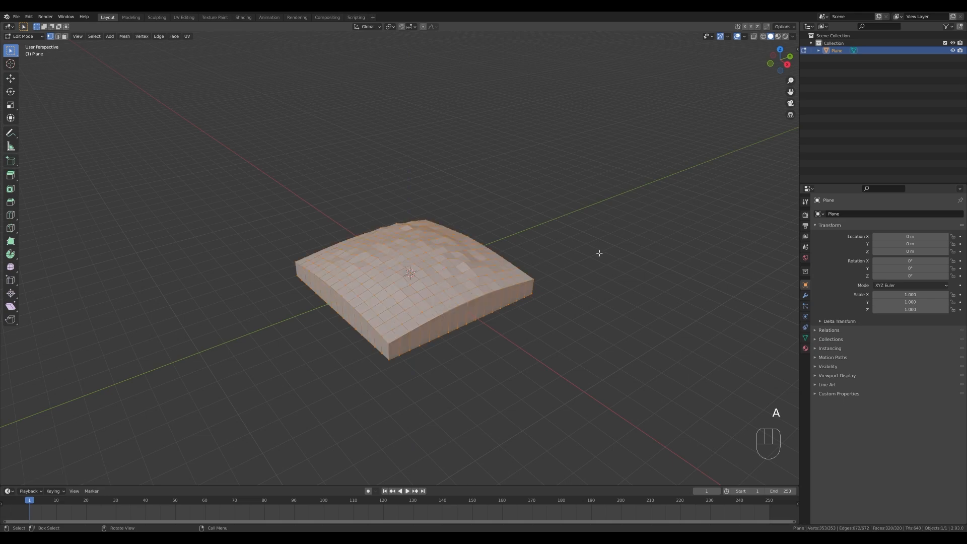
pyautogui.hotkey('shift', 'n')
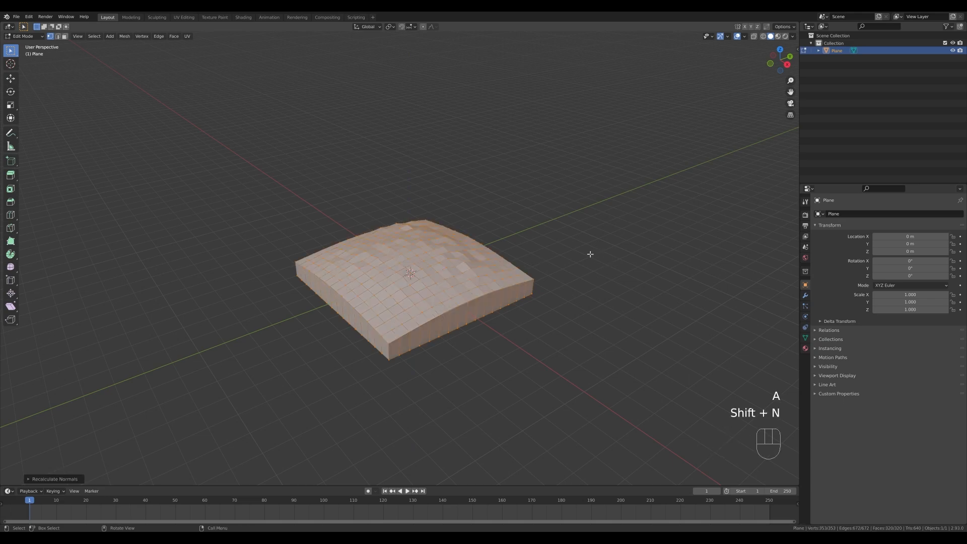
pyautogui.press('Tab')
pyautogui.press('Tab')
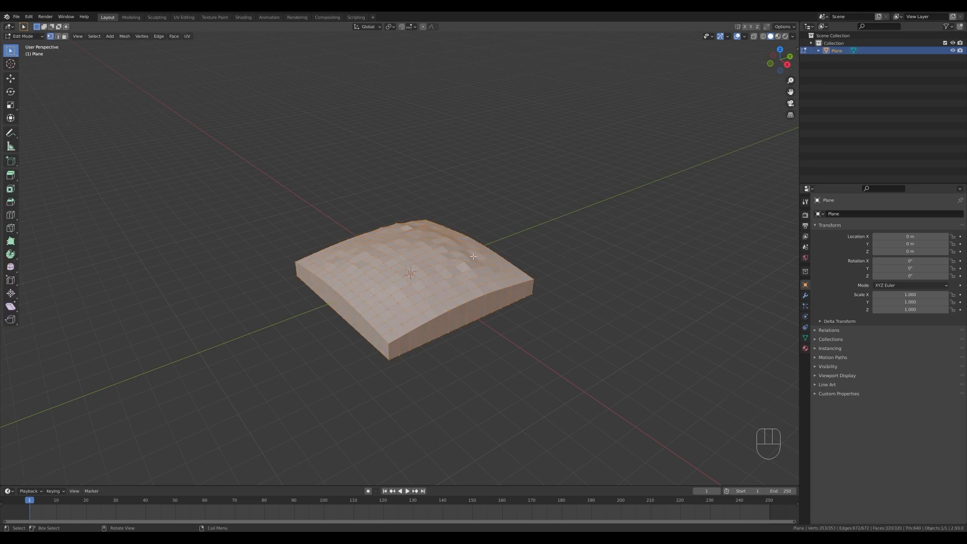
# Select all the ground block's top faces from the top view, triangulate them, and return to Object Mode with nothing selected.
pyautogui.press('KP_7')
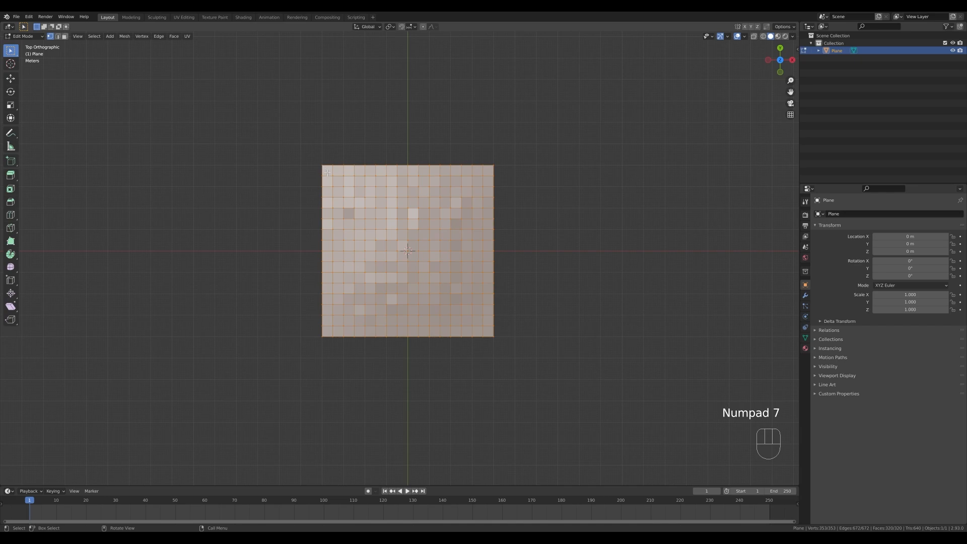
pyautogui.press('3')
pyautogui.moveTo(327, 172); pyautogui.dragTo(489, 334)
pyautogui.hotkey('ctrl', 't')
pyautogui.moveTo(539, 325); pyautogui.dragTo(538, 281, button='middle')
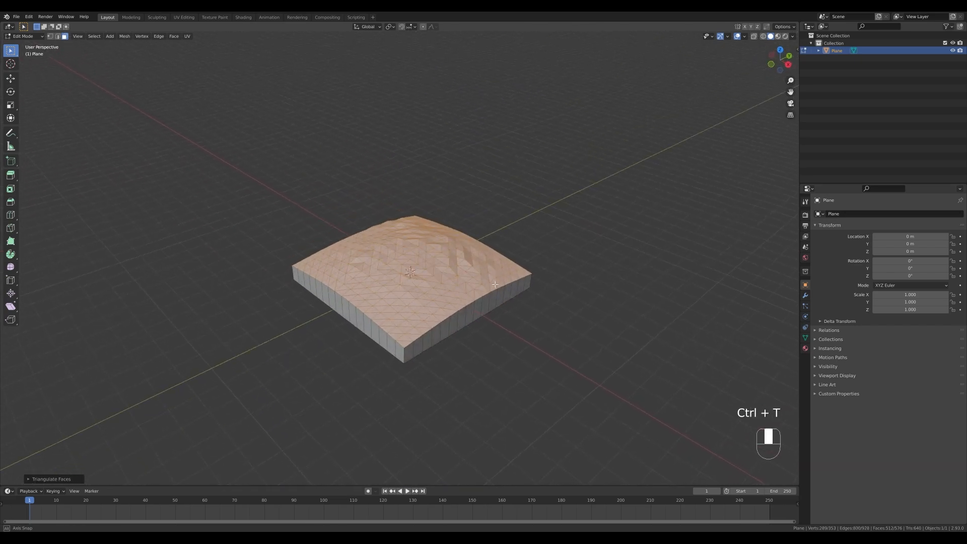
pyautogui.press('Tab')
pyautogui.click(539, 282)
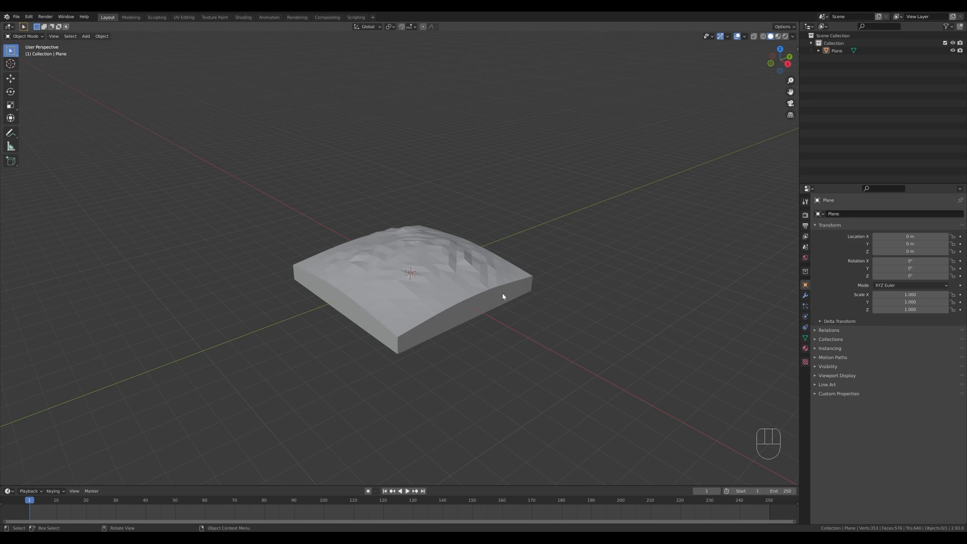
# Add a new plane mesh at the scene centre and raise it about 1.25 m along Z onto the top of the ground.
pyautogui.keyDown('shift'); pyautogui.moveTo(538, 265); pyautogui.dragTo(452, 274, button='middle'); pyautogui.keyUp('shift')
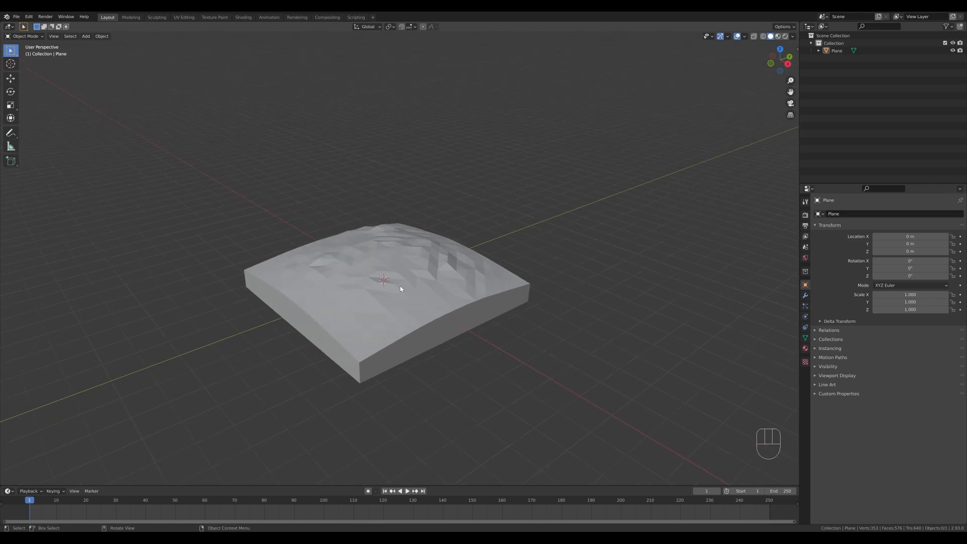
pyautogui.hotkey('shift', 'a')
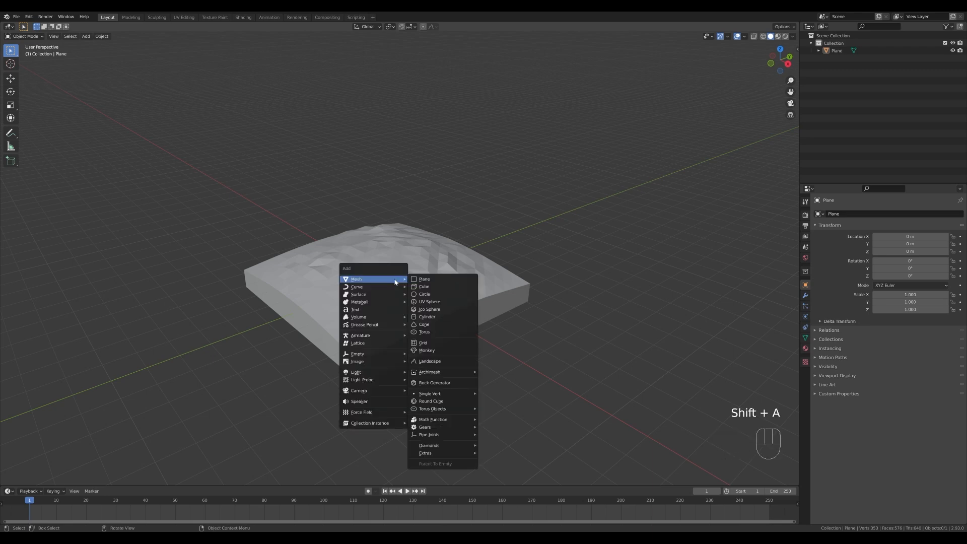
pyautogui.click(440, 284)
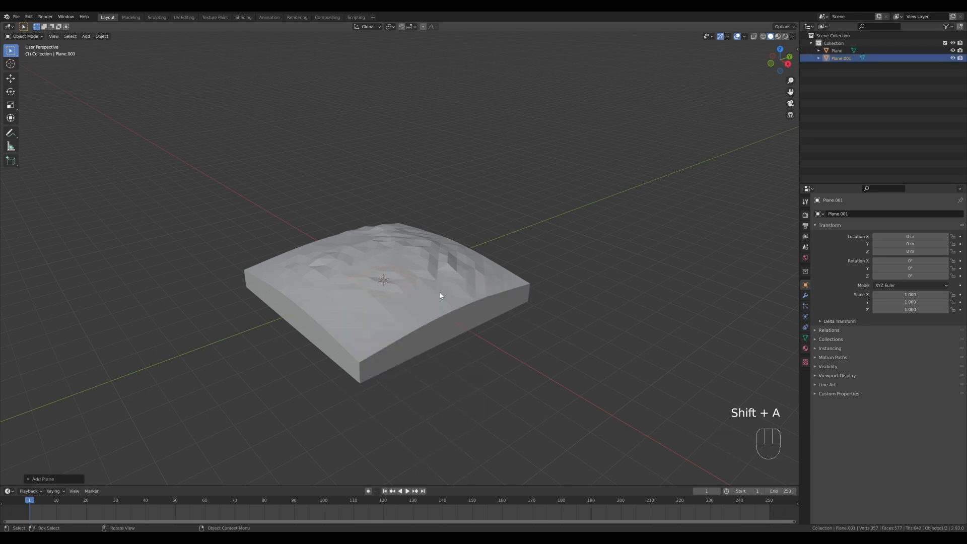
pyautogui.press('g')
pyautogui.press('z')
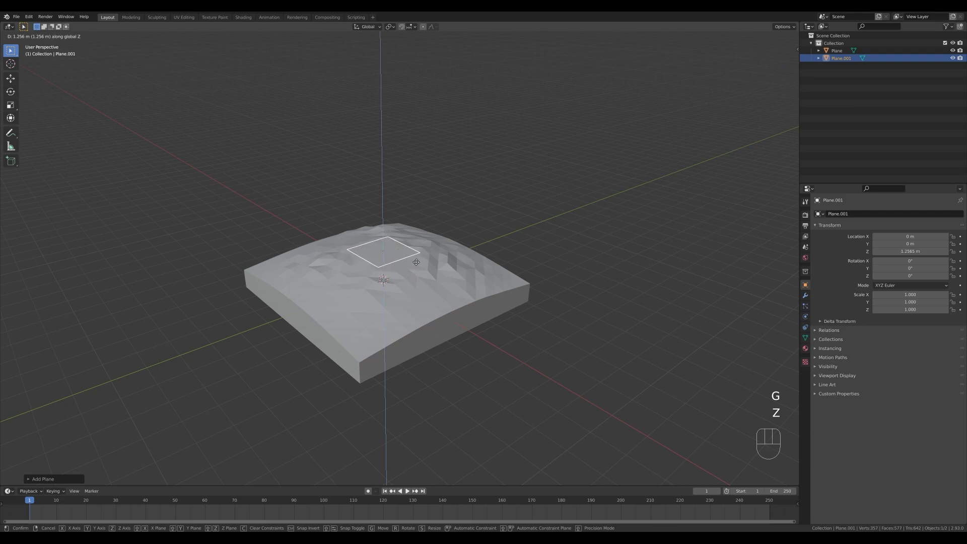
pyautogui.click(412, 262)
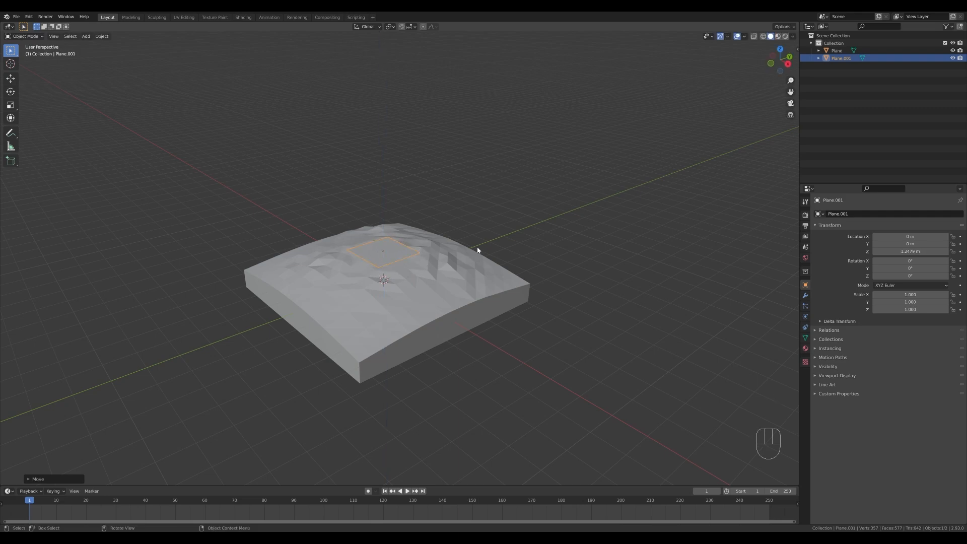
# Scale the new plane's face down to about 0.3 in Edit Mode and stretch it about 2.45 times along Y.
pyautogui.press('Tab')
pyautogui.press('s')
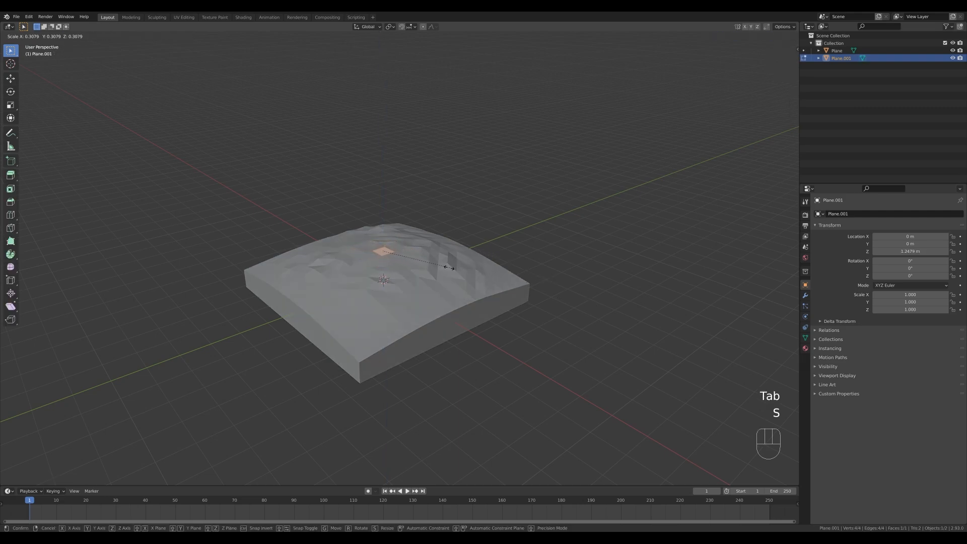
pyautogui.click(437, 264)
pyautogui.press('s')
pyautogui.press('Escape')
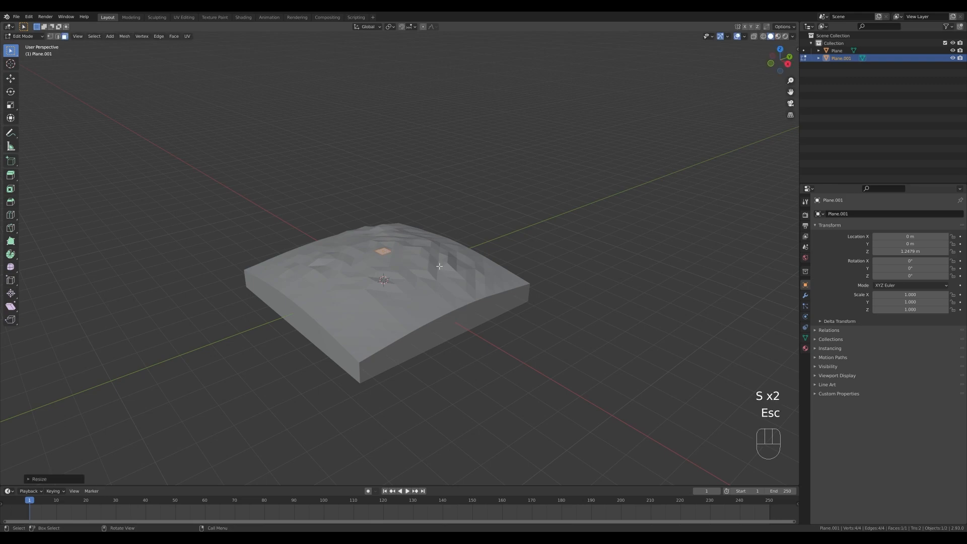
pyautogui.press('s')
pyautogui.press('y')
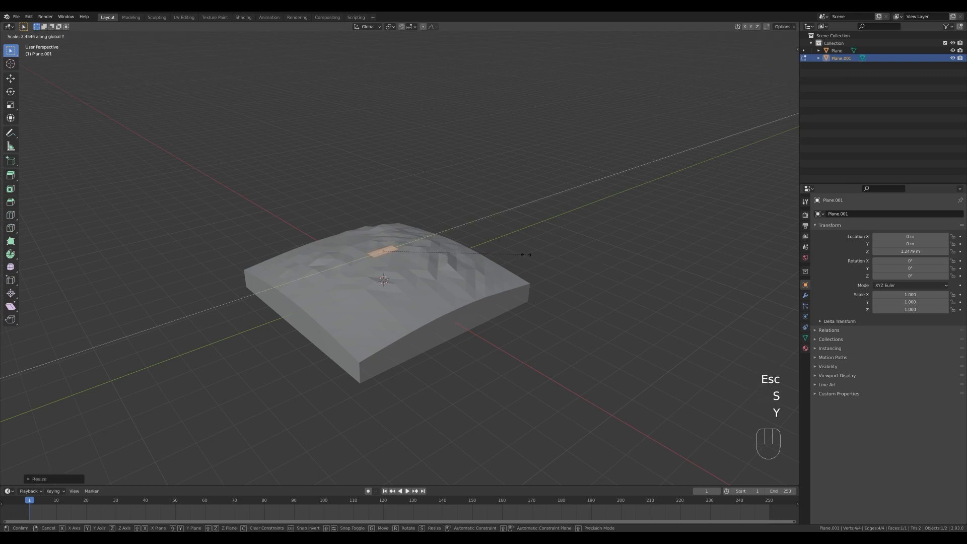
pyautogui.click(526, 254)
# Extrude the plane upward about 1.9 m into a headstone block and scale its top face to about 1.26.
pyautogui.press('e')
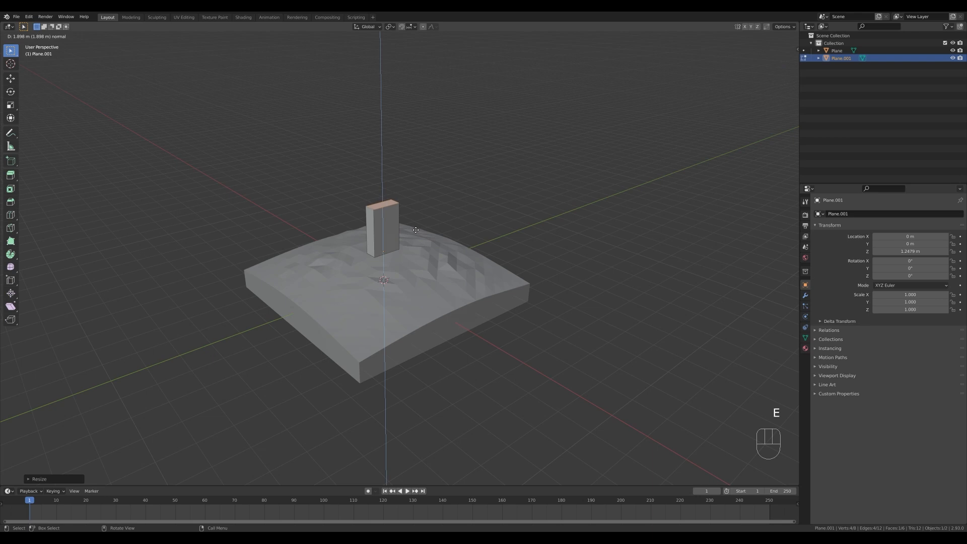
pyautogui.click(415, 230)
pyautogui.press('s')
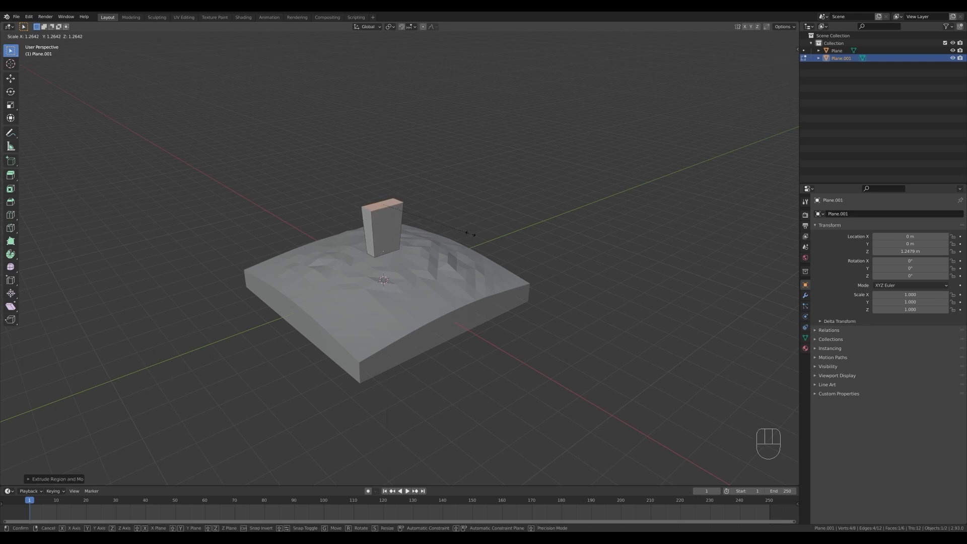
pyautogui.click(473, 235)
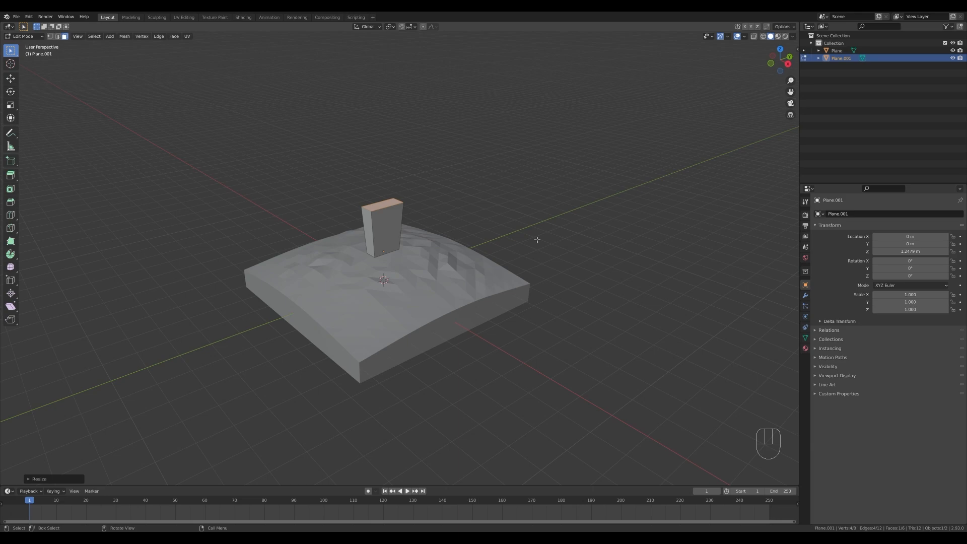
# Subdivide the front and back long edges of the headstone's top face with 5 cuts.
pyautogui.scroll(1, 537, 240)
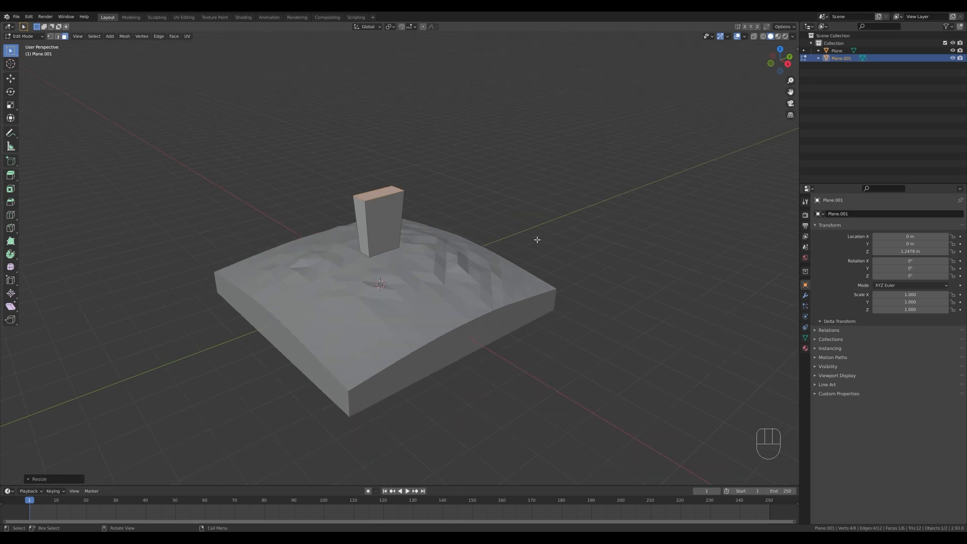
pyautogui.scroll(-1, 479, 232)
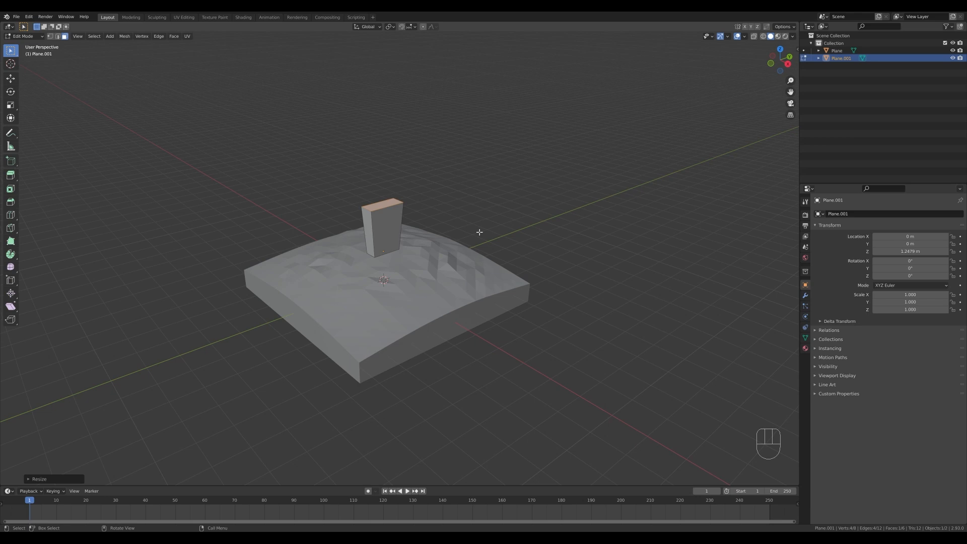
pyautogui.keyDown('shift'); pyautogui.moveTo(439, 218); pyautogui.dragTo(443, 250, button='middle'); pyautogui.keyUp('shift')
pyautogui.scroll(1, 389, 251)
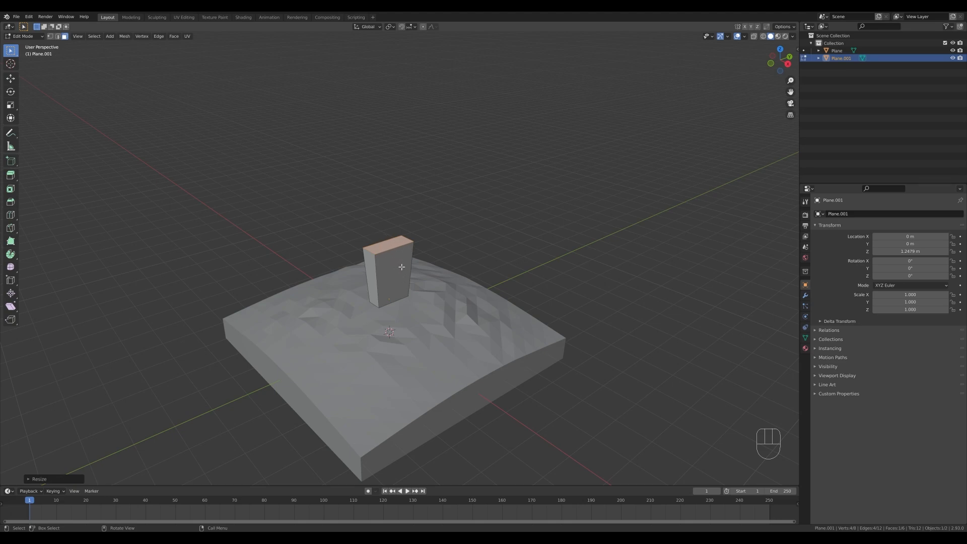
pyautogui.press('2')
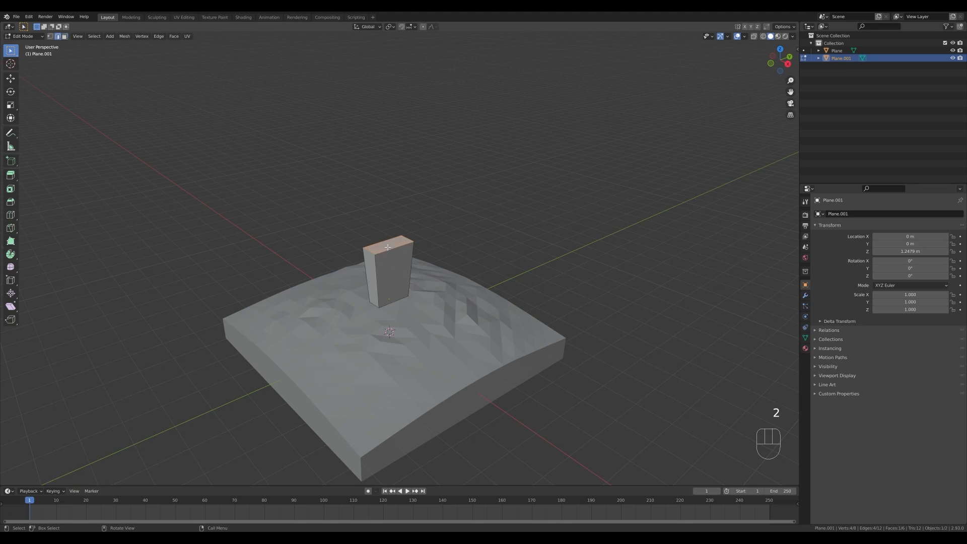
pyautogui.click(391, 249)
pyautogui.keyDown('shift'); pyautogui.click(383, 241); pyautogui.keyUp('shift')
pyautogui.rightClick(392, 256)
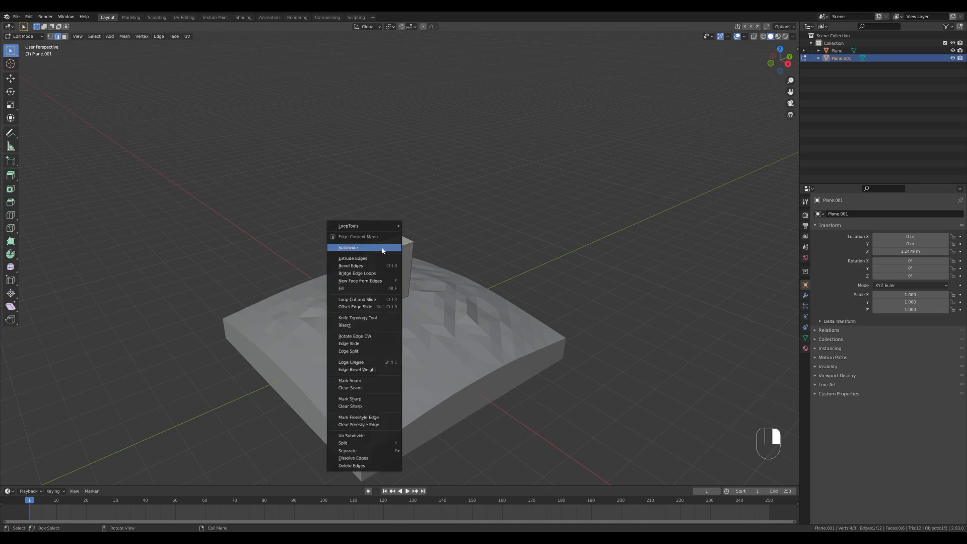
pyautogui.click(381, 247)
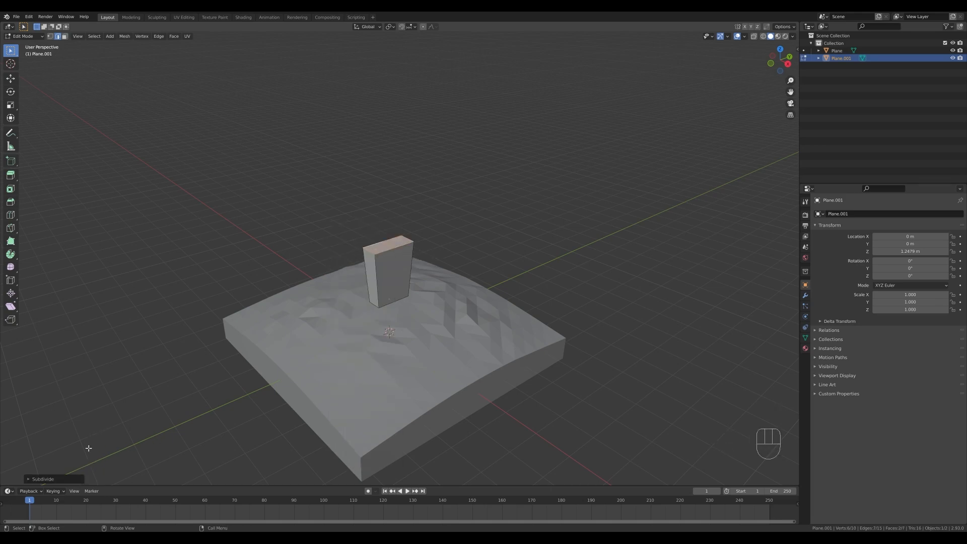
pyautogui.click(43, 479)
pyautogui.click(124, 427)
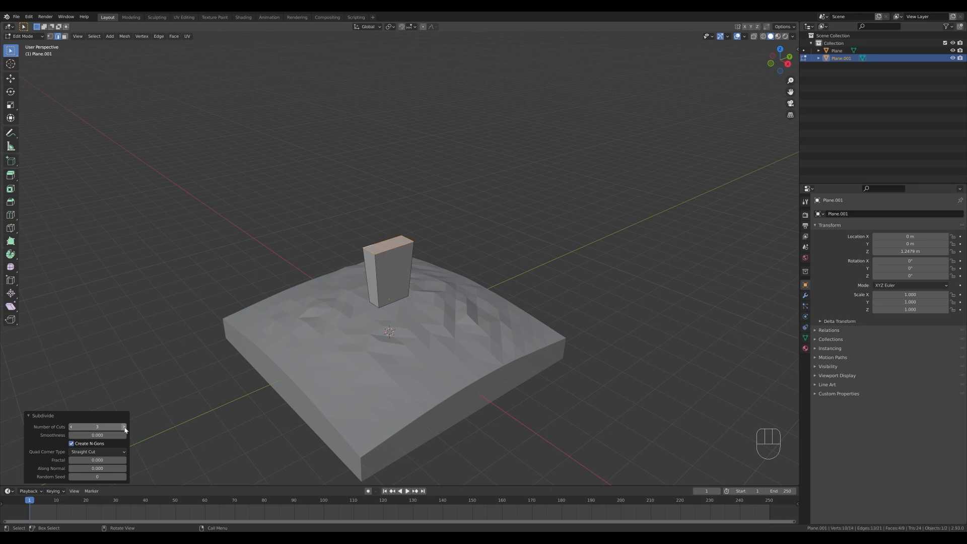
pyautogui.click(124, 426)
pyautogui.click(124, 427)
# Raise the two middle faces of the headstone's top about 0.27 m along Z.
pyautogui.press('3')
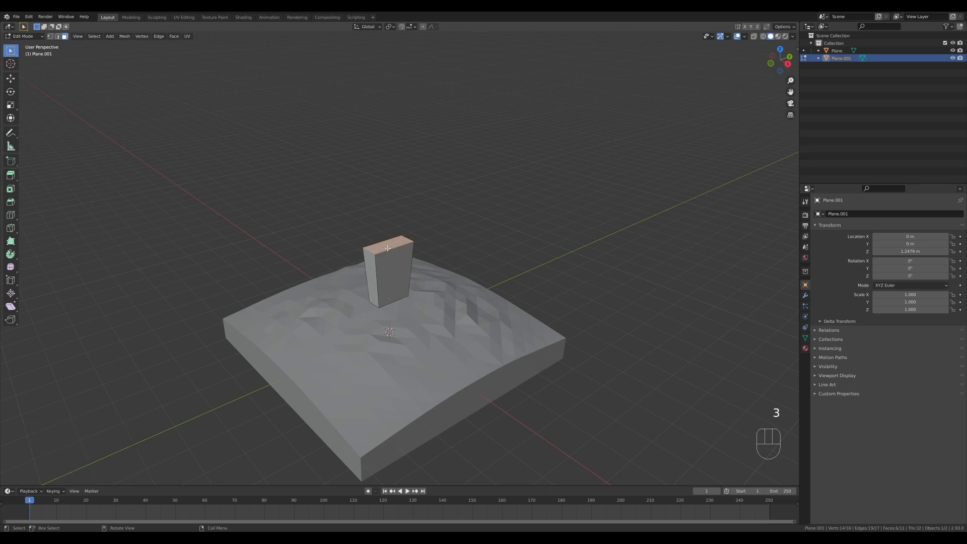
pyautogui.click(386, 247)
pyautogui.keyDown('shift'); pyautogui.click(392, 245); pyautogui.keyUp('shift')
pyautogui.press('g')
pyautogui.press('z')
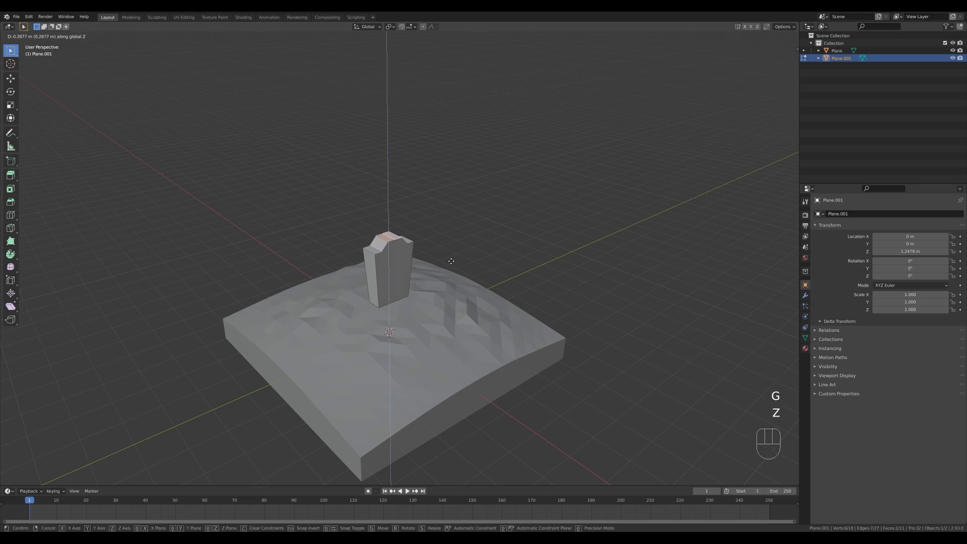
pyautogui.click(451, 261)
# Edge-slide the cross edge on each side of the raised middle, by factors of about 0.28 and -0.37, to round the headstone's top.
pyautogui.press('2')
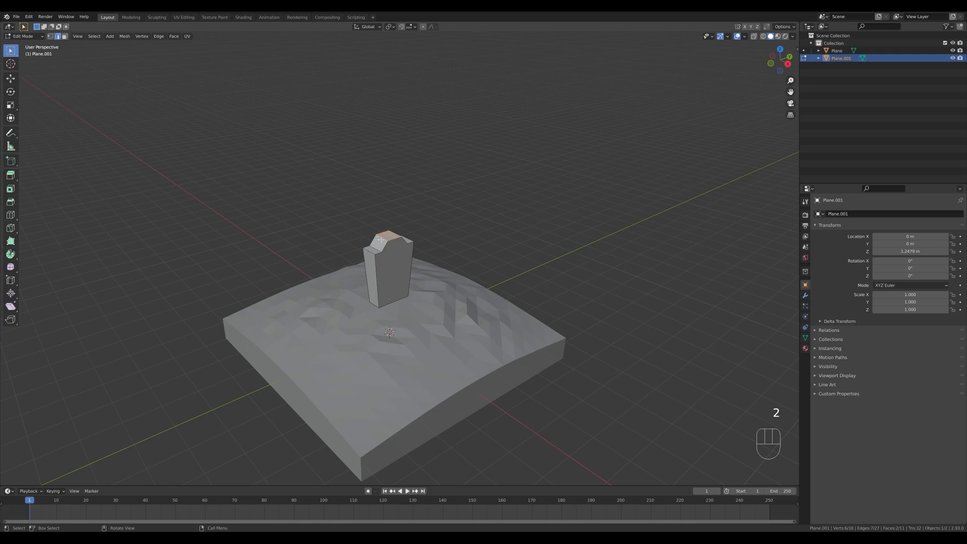
pyautogui.click(381, 240)
pyautogui.press('g')
pyautogui.press('g')
pyautogui.click(394, 233)
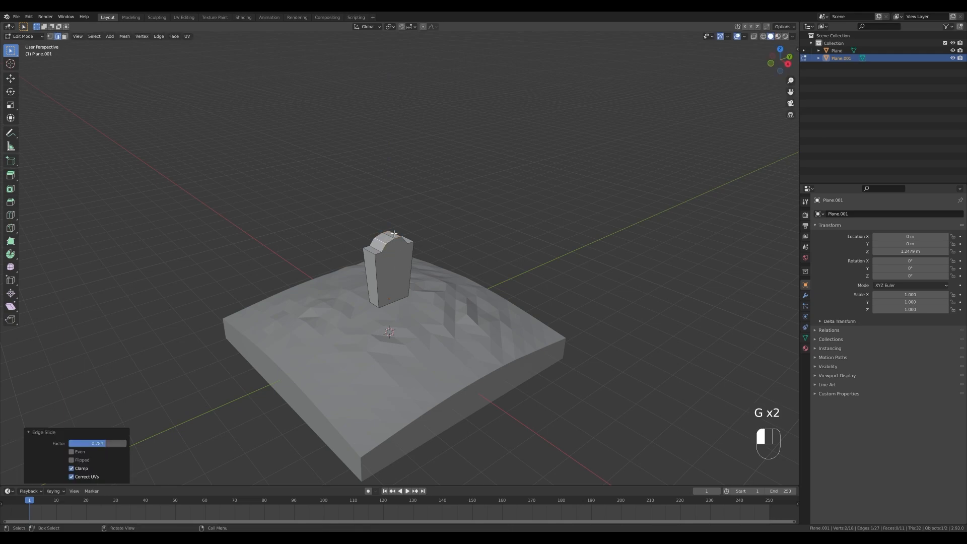
pyautogui.moveTo(393, 233); pyautogui.dragTo(432, 234, button='middle')
pyautogui.press('g')
pyautogui.press('g')
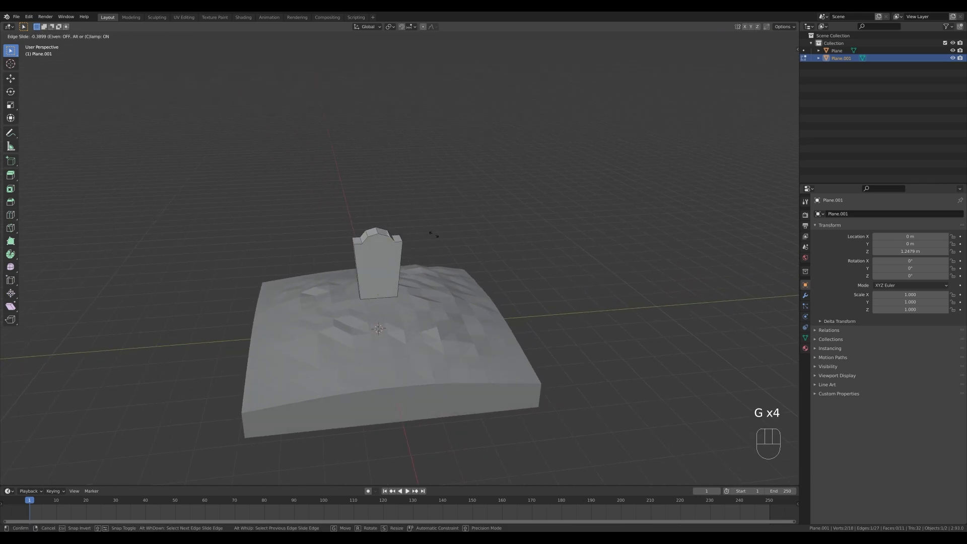
pyautogui.click(433, 235)
# Cut a straight horizontal line through the whole headstone just above its bottom, working from the front view.
pyautogui.moveTo(433, 234); pyautogui.dragTo(417, 291, button='middle')
pyautogui.scroll(2, 496, 306)
pyautogui.scroll(-1, 415, 295)
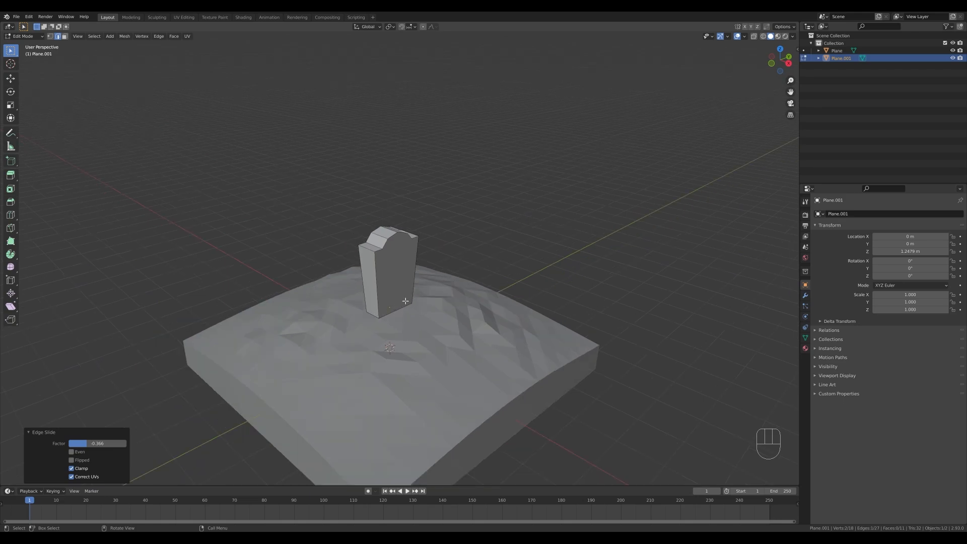
pyautogui.press('KP_1')
pyautogui.press('k')
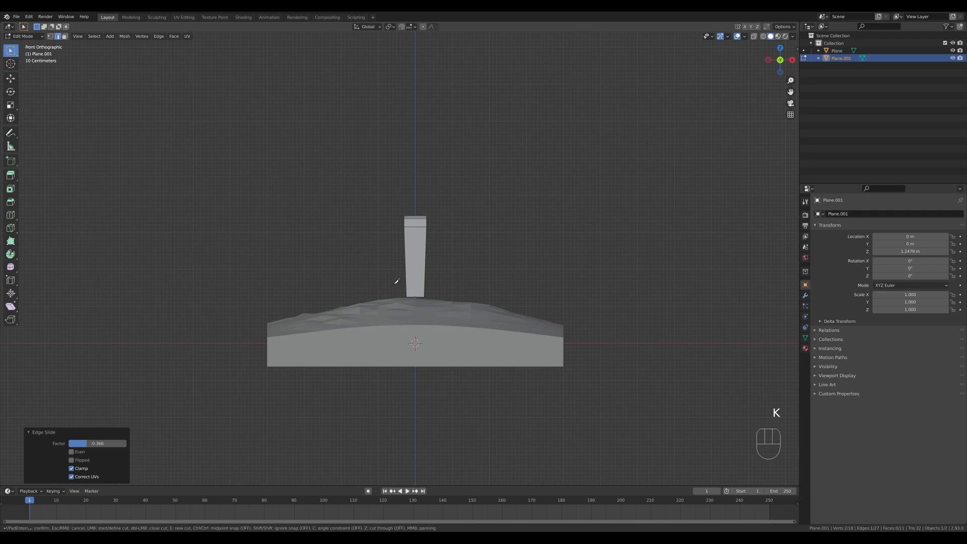
pyautogui.click(398, 283)
pyautogui.press('c')
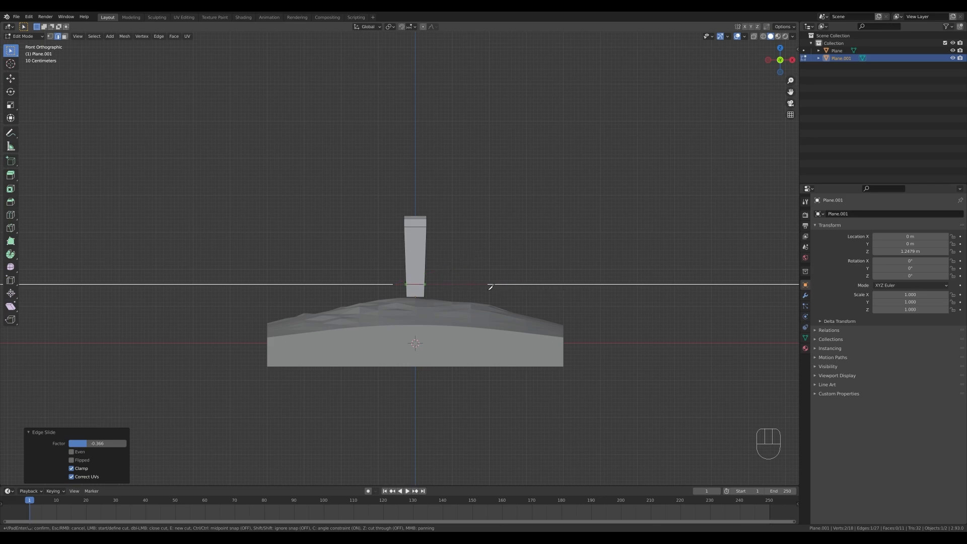
pyautogui.click(449, 285)
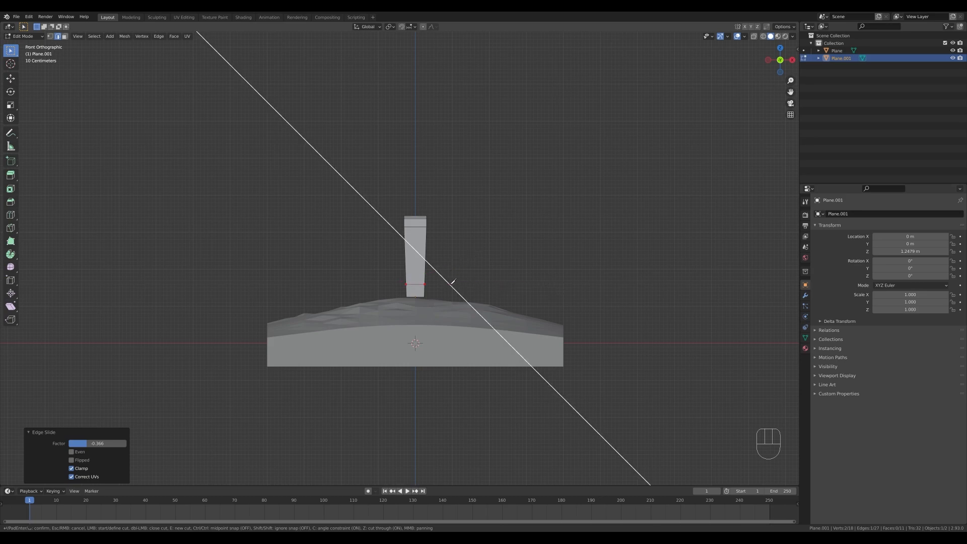
pyautogui.press('Return')
# Extrude the band of faces around the headstone's bottom outward along their normals by about 0.17 m to form a plinth.
pyautogui.moveTo(494, 243); pyautogui.dragTo(461, 298, button='middle')
pyautogui.click(359, 298)
pyautogui.keyDown('alt'); pyautogui.click(359, 298); pyautogui.keyUp('alt')
pyautogui.hotkey('alt', 'e')
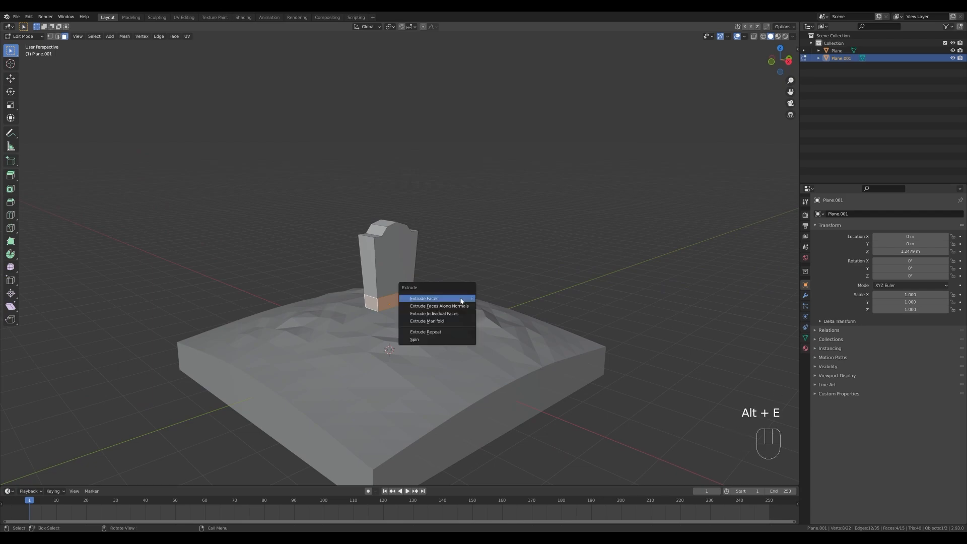
pyautogui.click(449, 308)
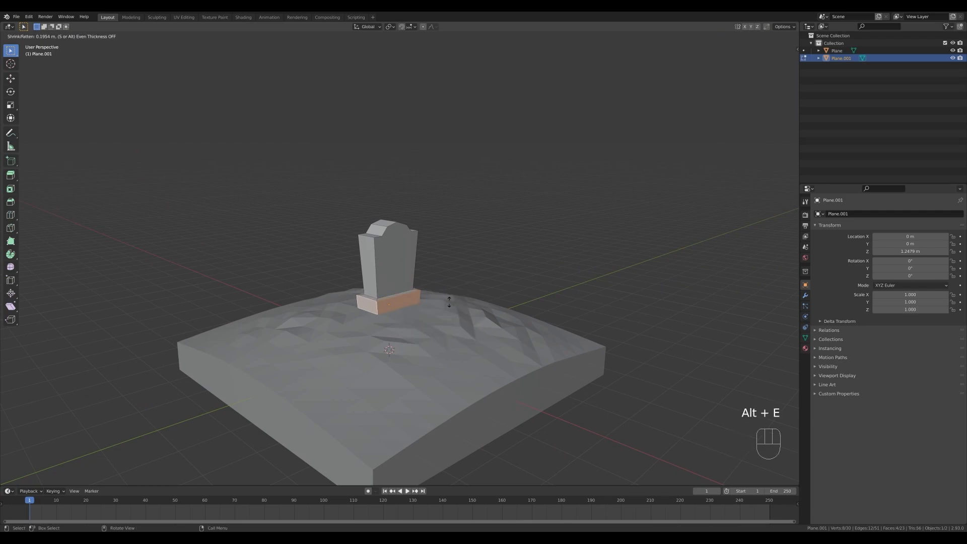
pyautogui.click(448, 302)
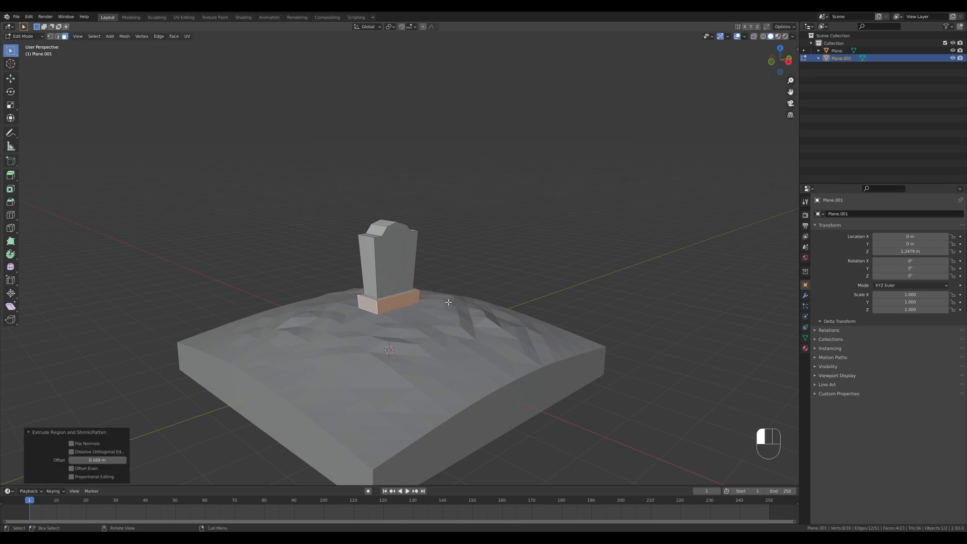
# Inset the headstone's front face by about 0.176 m and extrude it inward about 0.085 m as a recessed panel.
pyautogui.moveTo(448, 302); pyautogui.dragTo(520, 306, button='middle')
pyautogui.click(395, 270)
pyautogui.press('i')
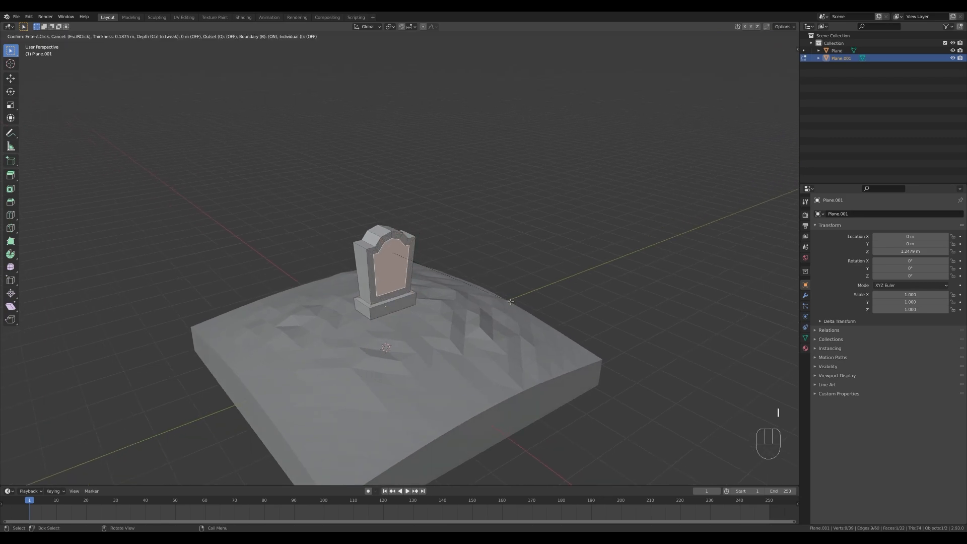
pyautogui.click(512, 302)
pyautogui.press('e')
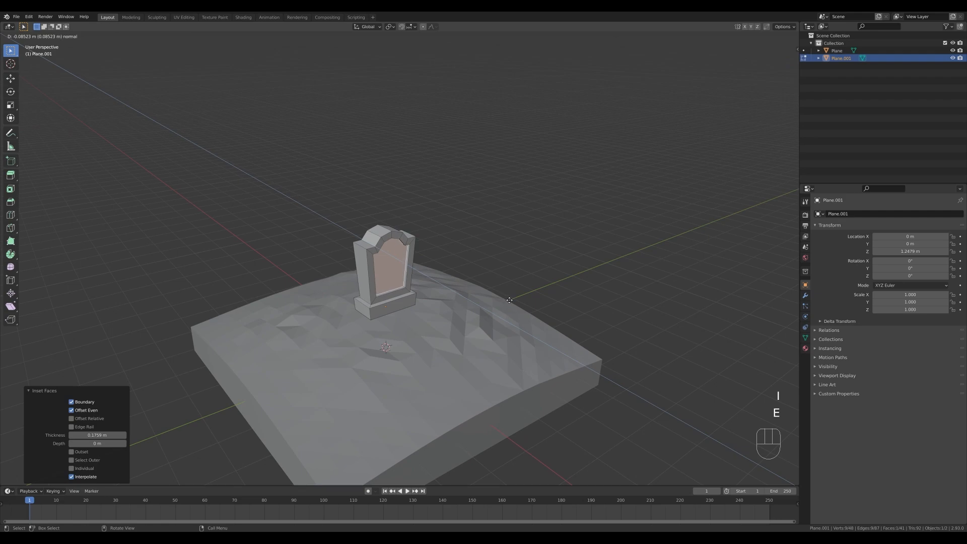
pyautogui.click(509, 300)
# Lower the headstone's entire mesh about 0.12 m along Z toward the ground.
pyautogui.moveTo(472, 305); pyautogui.dragTo(448, 285, button='middle')
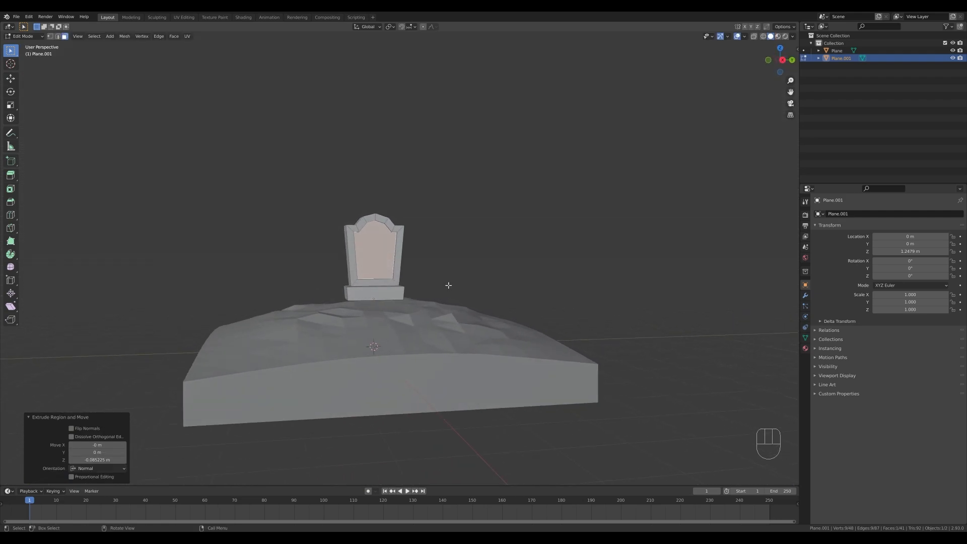
pyautogui.press('a')
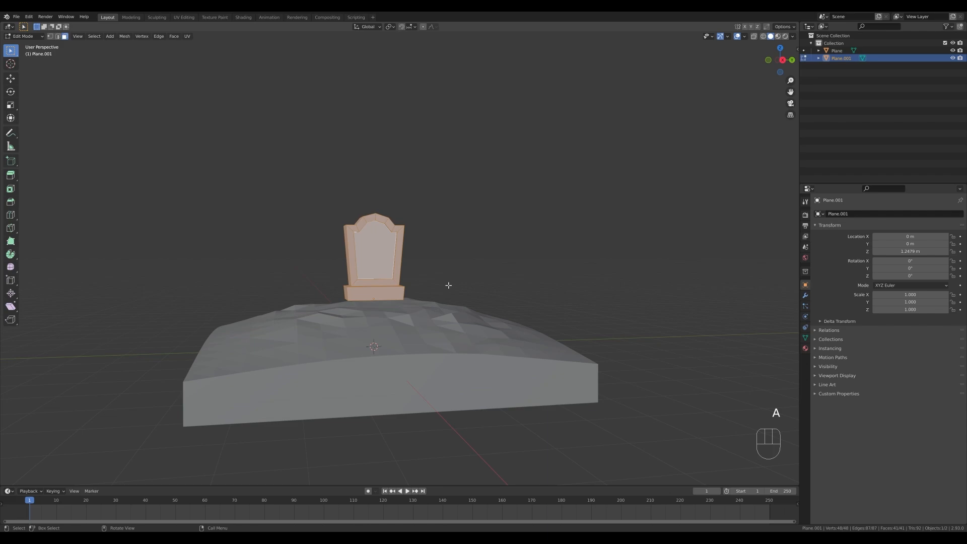
pyautogui.press('g')
pyautogui.press('z')
pyautogui.click(390, 294)
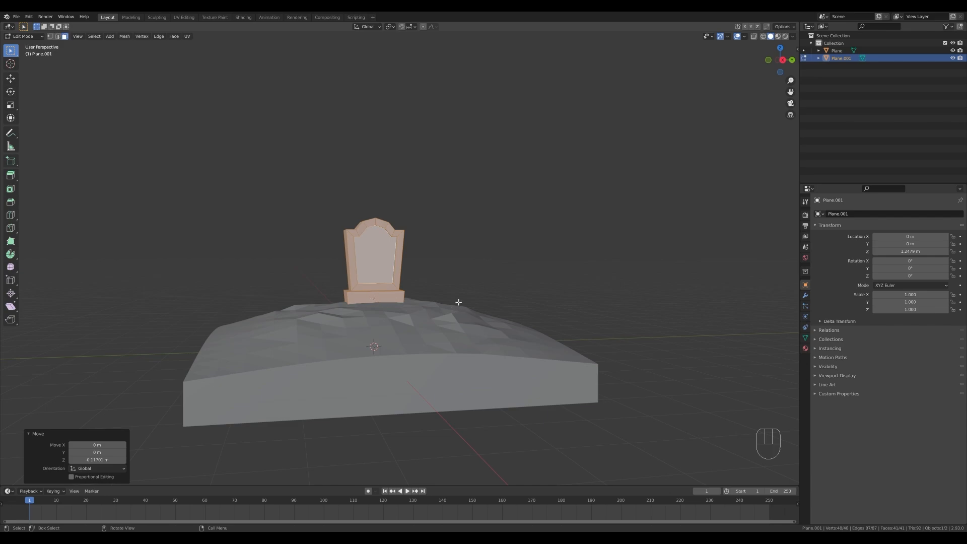
# Leave mesh editing and move the headstone horizontally about 0.88 m in X and -3.47 m in Y, toward the ground's edge.
pyautogui.moveTo(458, 302)
pyautogui.mouseDown(button='middle')
pyautogui.moveTo(470, 319)
pyautogui.moveTo(455, 318)
pyautogui.mouseUp(button='middle')
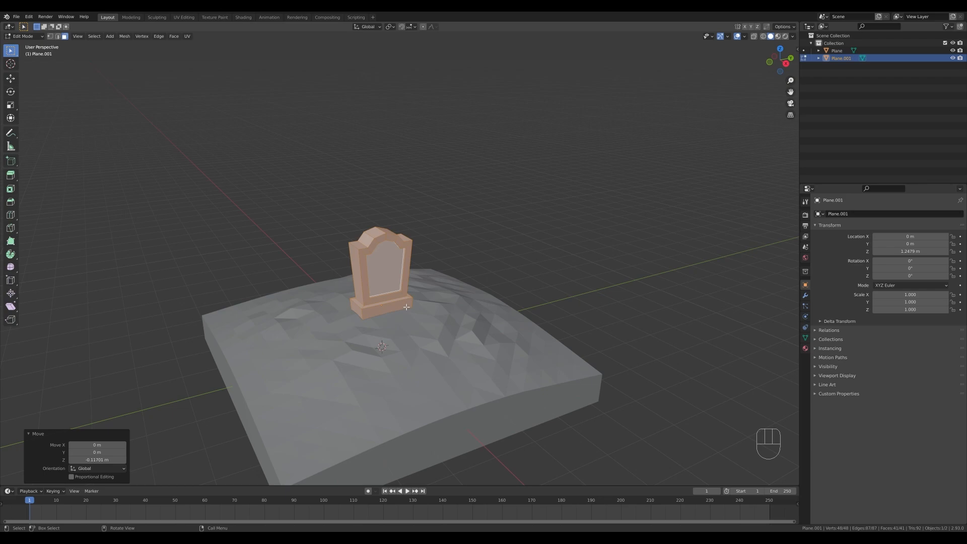
pyautogui.keyDown('shift'); pyautogui.moveTo(489, 320); pyautogui.dragTo(438, 272, button='middle'); pyautogui.keyUp('shift')
pyautogui.press('Tab')
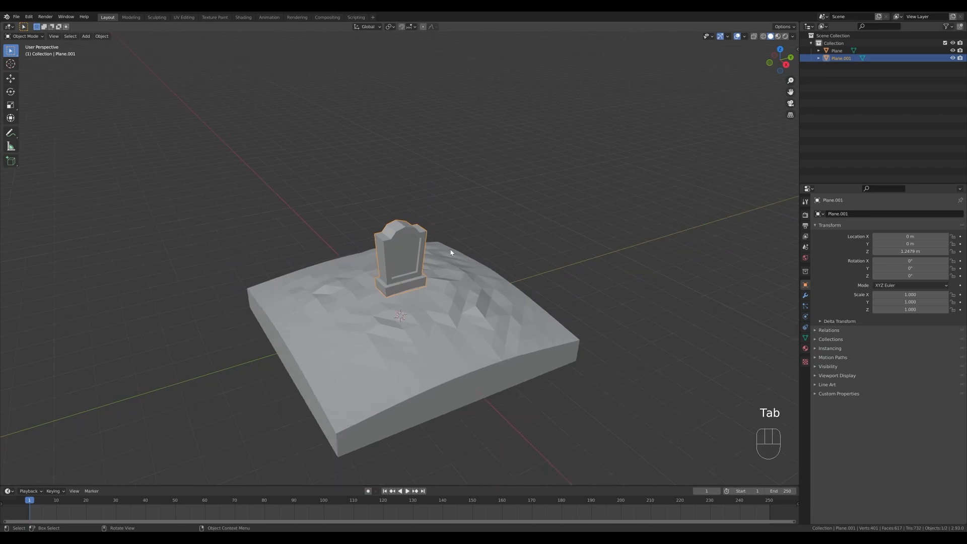
pyautogui.press('g')
pyautogui.hotkey('shift', 'z')
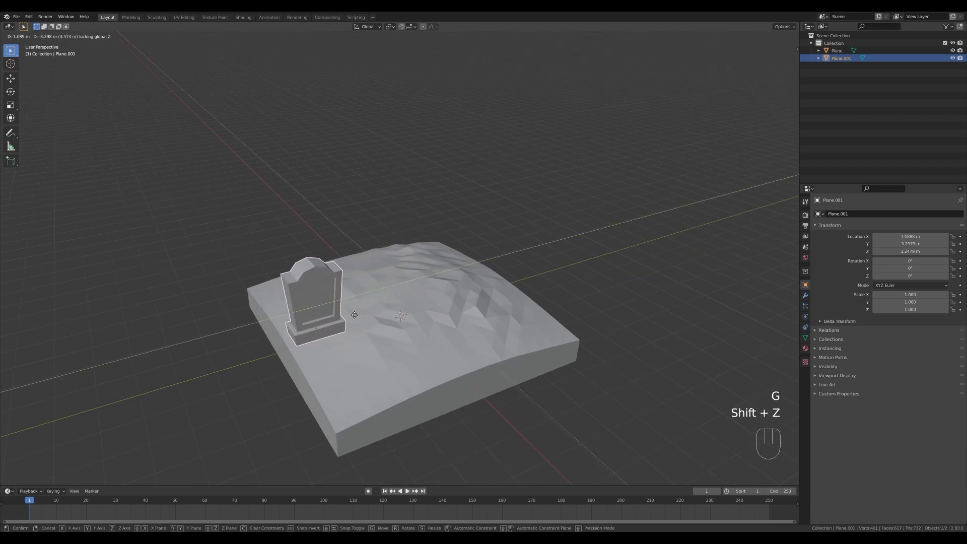
pyautogui.click(347, 315)
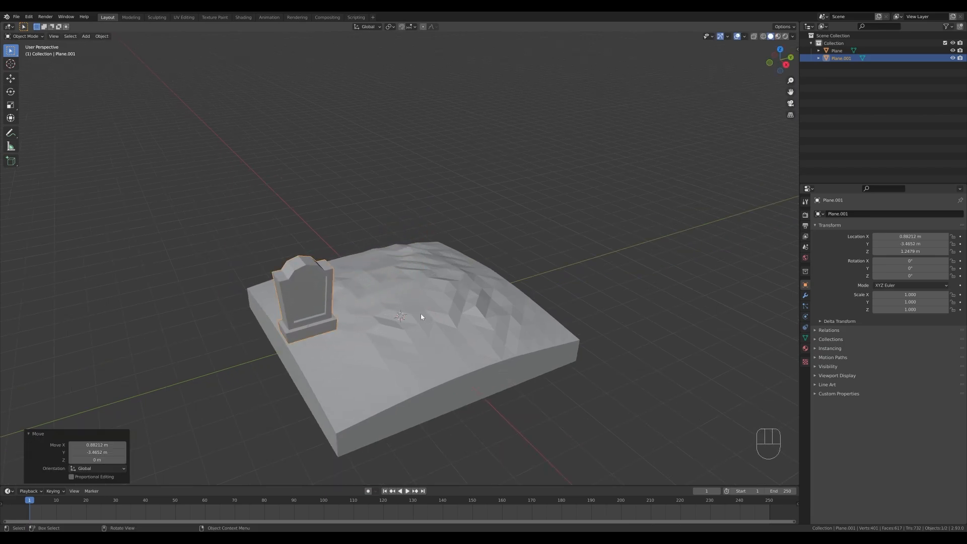
# Add a new plane at the centre, raise it about 1.35 m along Z and scale its mesh to about 0.318.
pyautogui.hotkey('shift', 'a')
pyautogui.moveTo(421, 314)
pyautogui.click(457, 317)
pyautogui.press('g')
pyautogui.press('z')
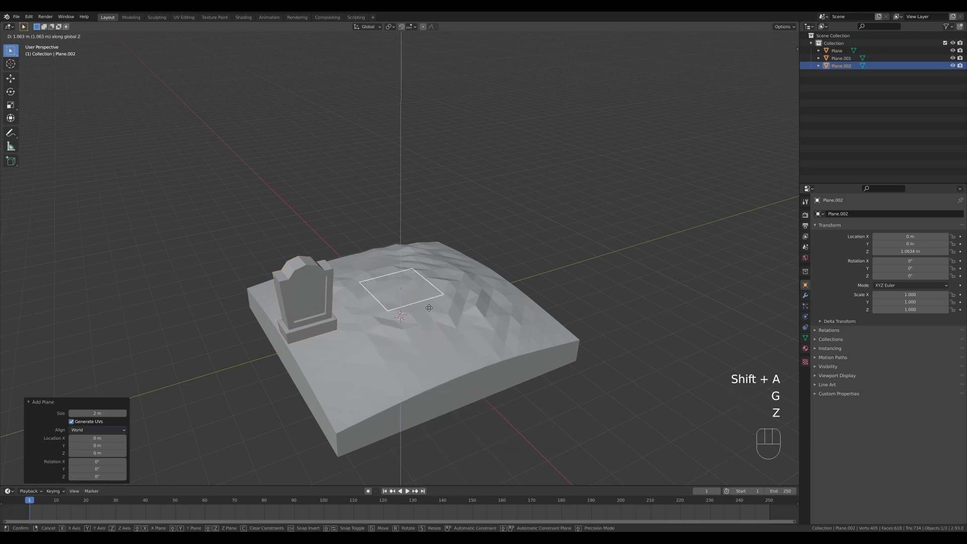
pyautogui.click(423, 300)
pyautogui.press('Tab')
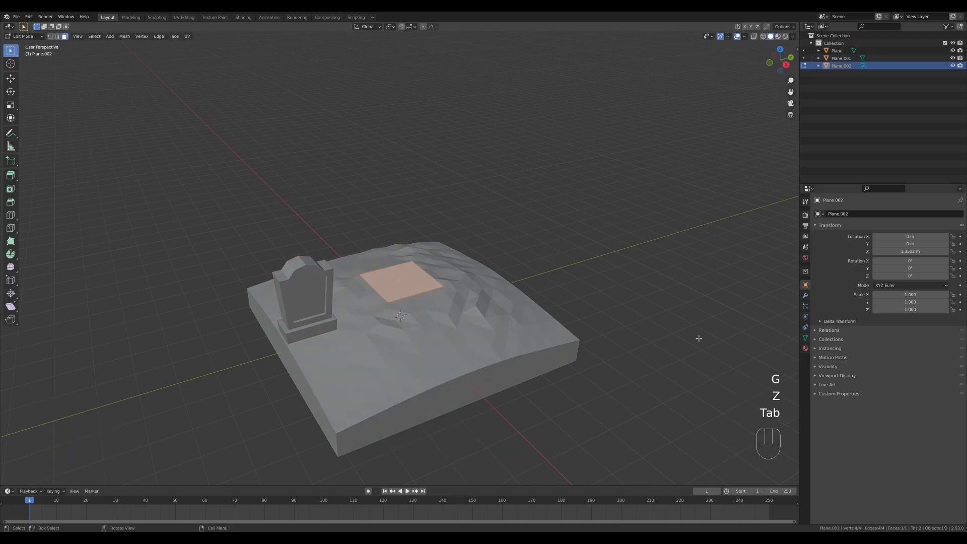
pyautogui.press('s')
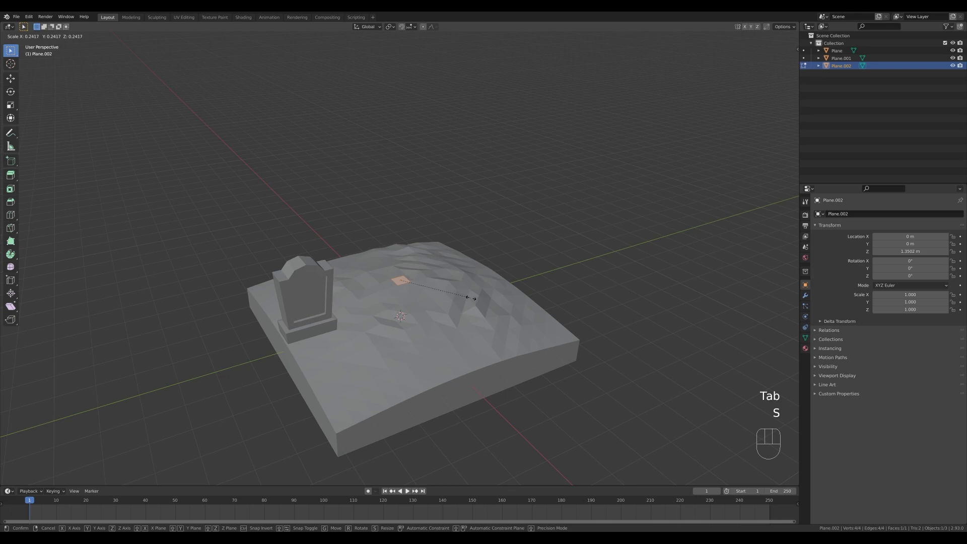
pyautogui.click(486, 295)
# Extrude the small plane upward into a base block and narrow its extruded top face to about 0.66 as a sloped shoulder.
pyautogui.press('e')
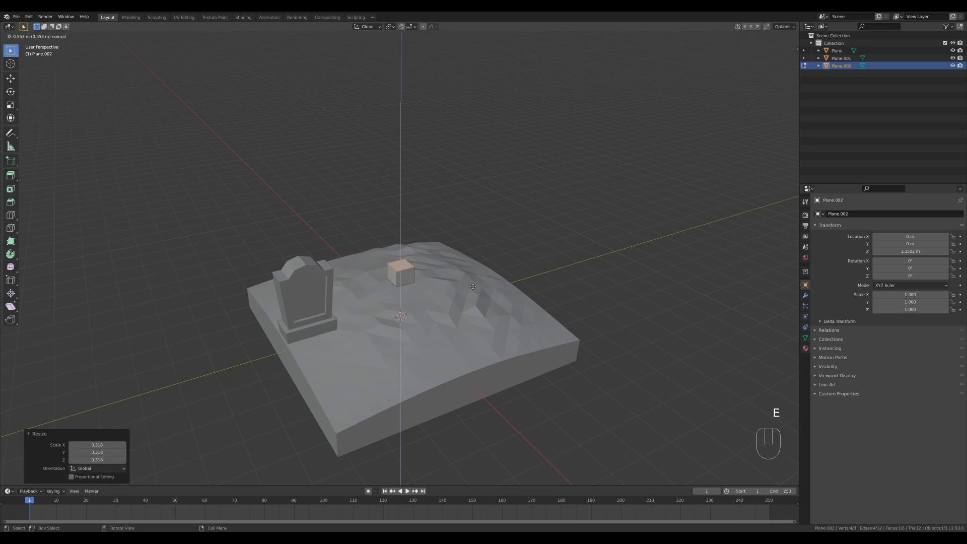
pyautogui.click(470, 290)
pyautogui.press('s')
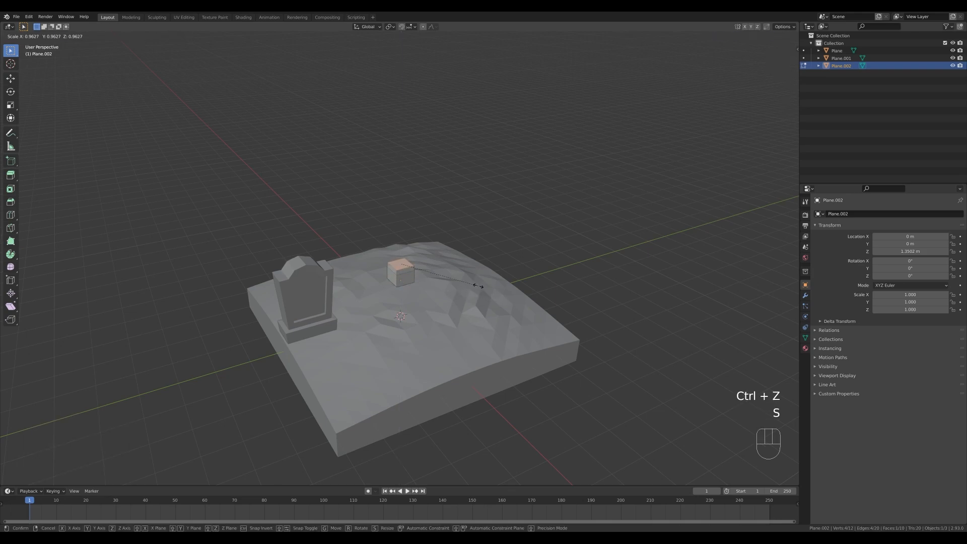
pyautogui.click(455, 278)
# Extrude the narrowed top face upward into a tall shaft and scale the shaft's top face to about 1.384.
pyautogui.press('e')
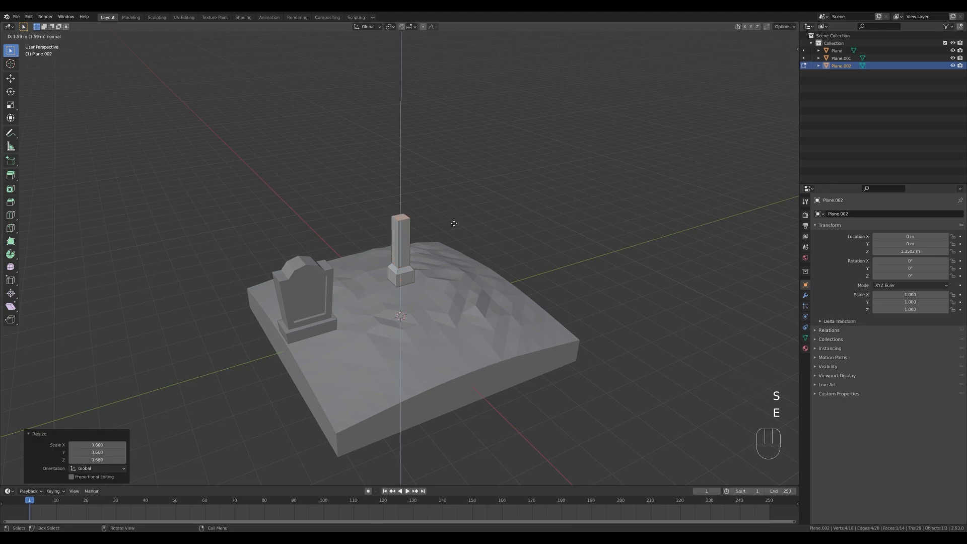
pyautogui.click(453, 226)
pyautogui.press('s')
pyautogui.click(476, 233)
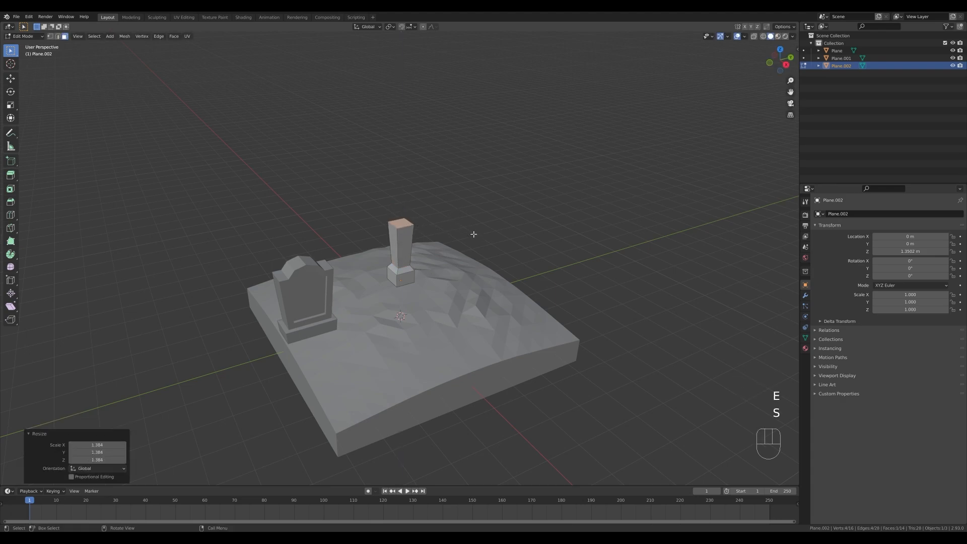
# Extrude the shaft's top face upward twice, first by about 0.48 m, to stack two more segments.
pyautogui.press('e')
pyautogui.click(474, 215)
pyautogui.press('e')
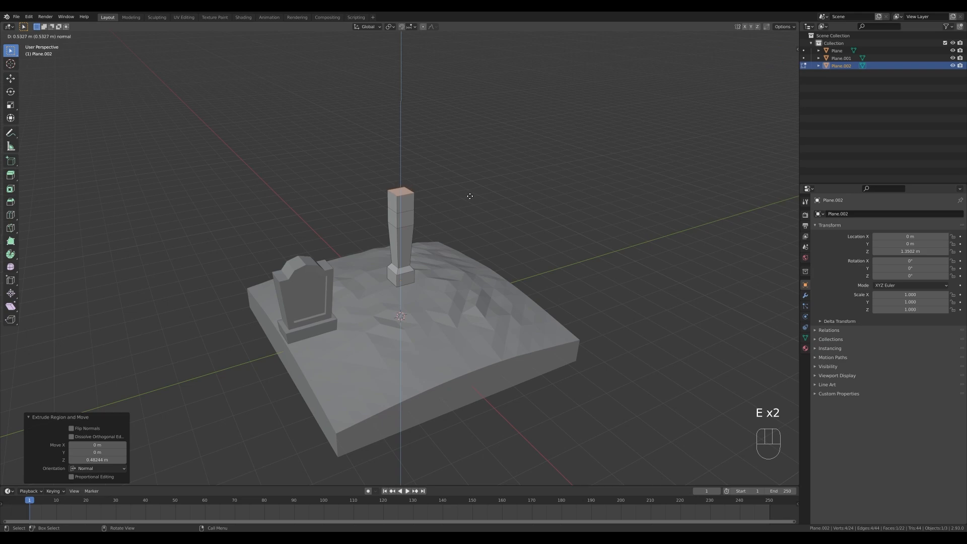
pyautogui.click(476, 215)
# Extrude the two opposite side faces of the segment below the top along their normals by about 0.62 m as cross arms.
pyautogui.moveTo(476, 216); pyautogui.dragTo(396, 218, button='middle')
pyautogui.keyDown('shift'); pyautogui.click(391, 216); pyautogui.keyUp('shift')
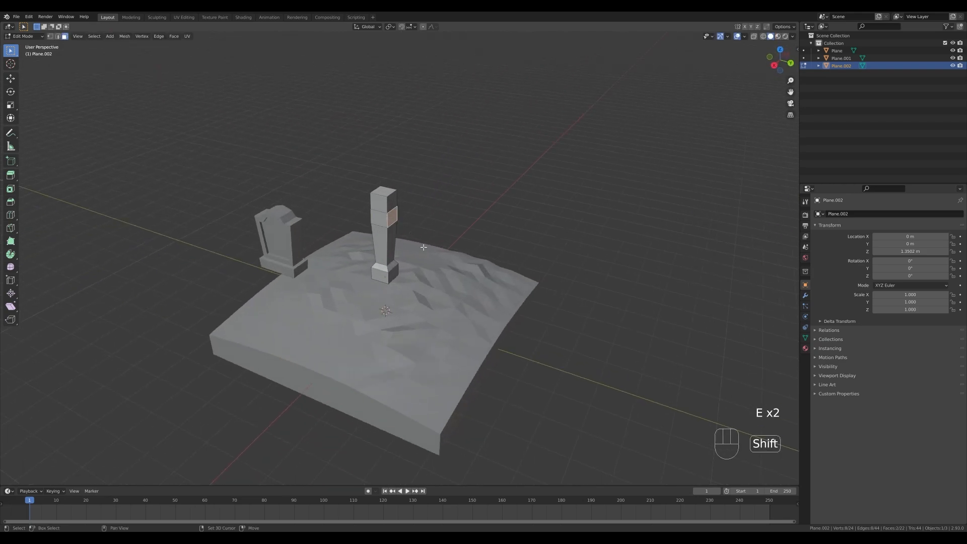
pyautogui.moveTo(424, 246); pyautogui.dragTo(506, 254, button='middle')
pyautogui.hotkey('alt', 'e')
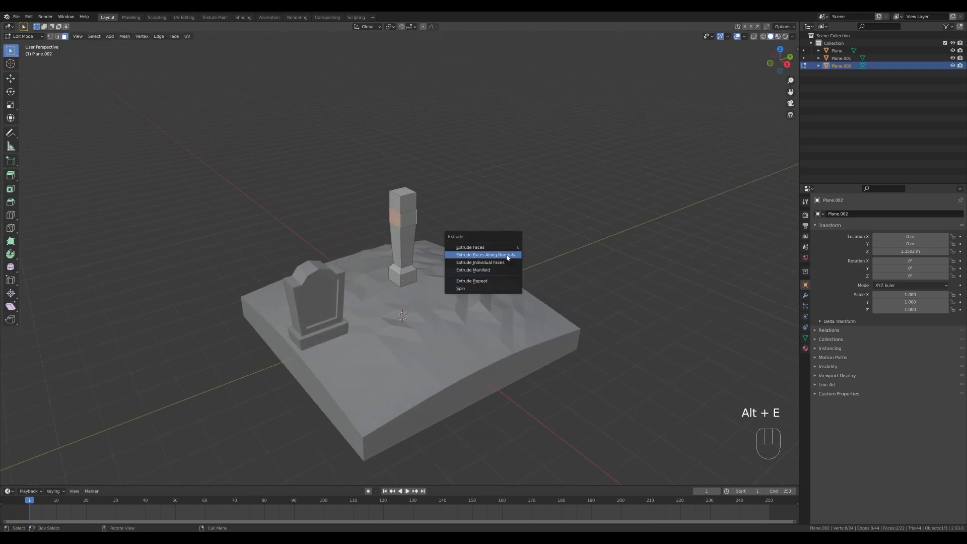
pyautogui.click(508, 258)
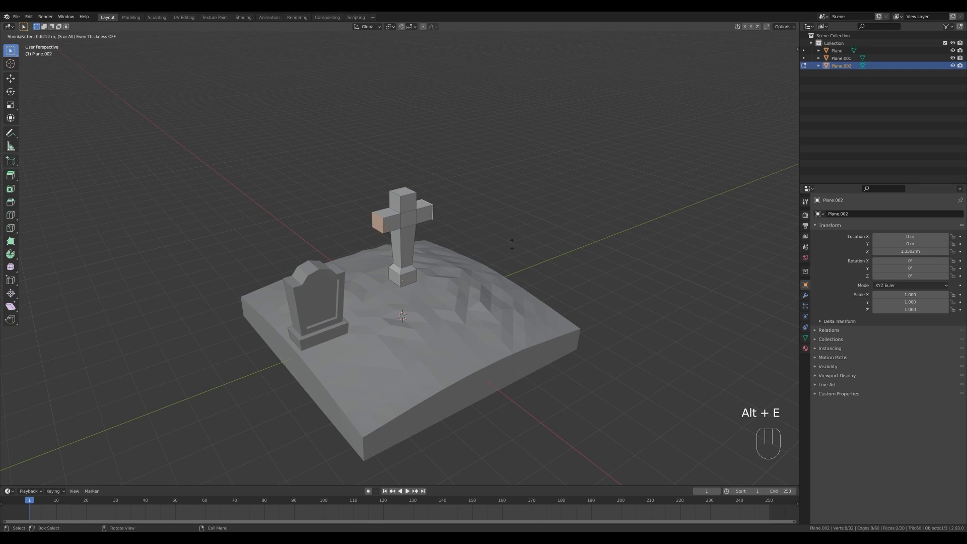
pyautogui.click(511, 245)
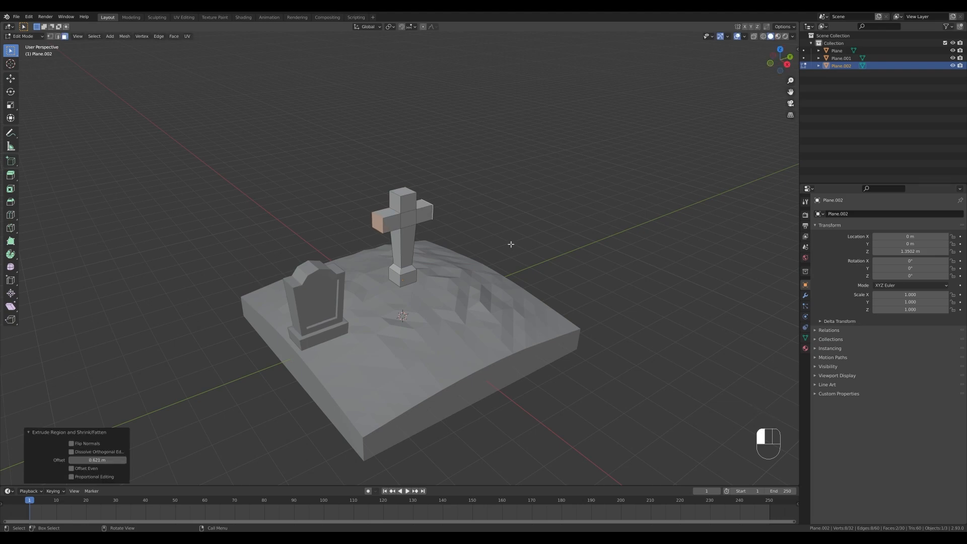
# Lower the entire cross mesh about 0.10 m along Z toward the ground and leave mesh editing.
pyautogui.moveTo(498, 270); pyautogui.dragTo(479, 235, button='middle')
pyautogui.press('a')
pyautogui.press('g')
pyautogui.press('z')
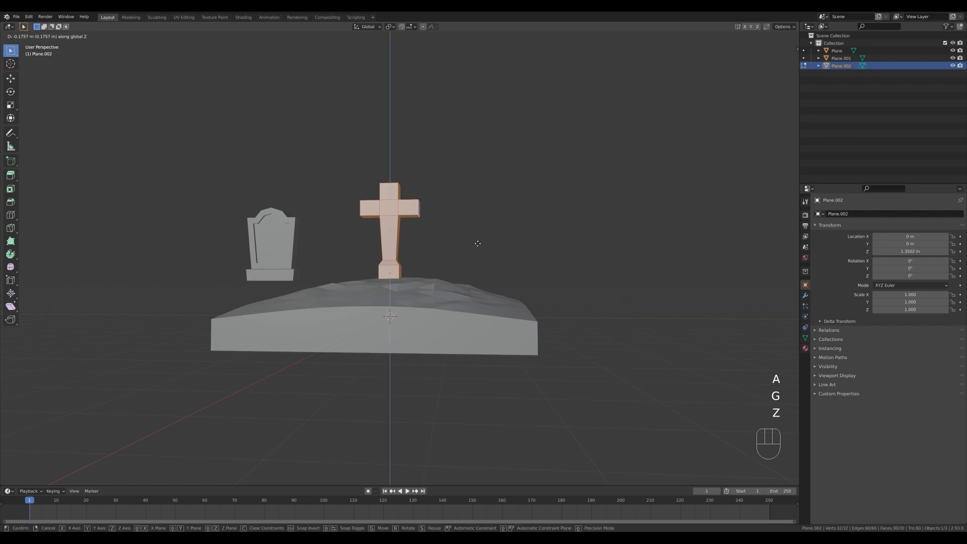
pyautogui.click(477, 240)
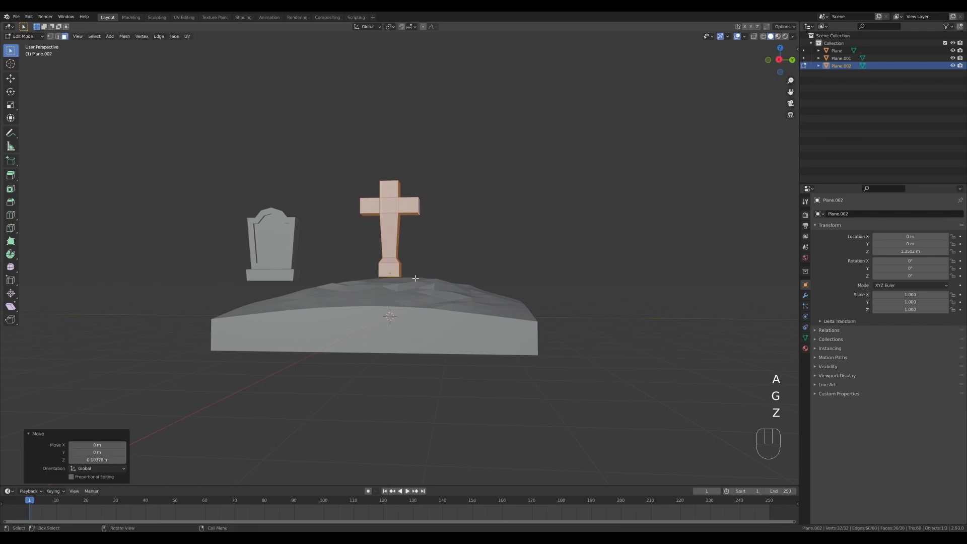
pyautogui.moveTo(460, 263); pyautogui.dragTo(485, 294, button='middle')
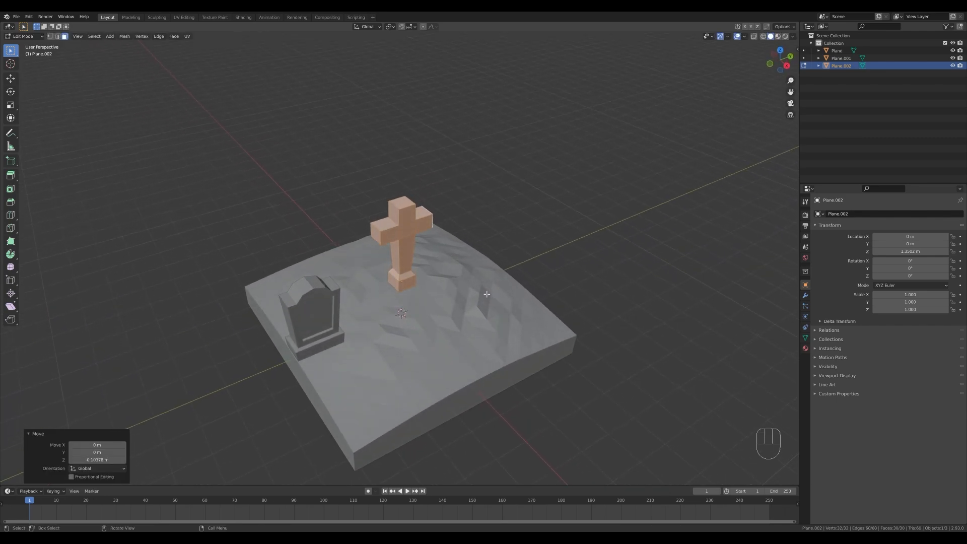
pyautogui.press('Tab')
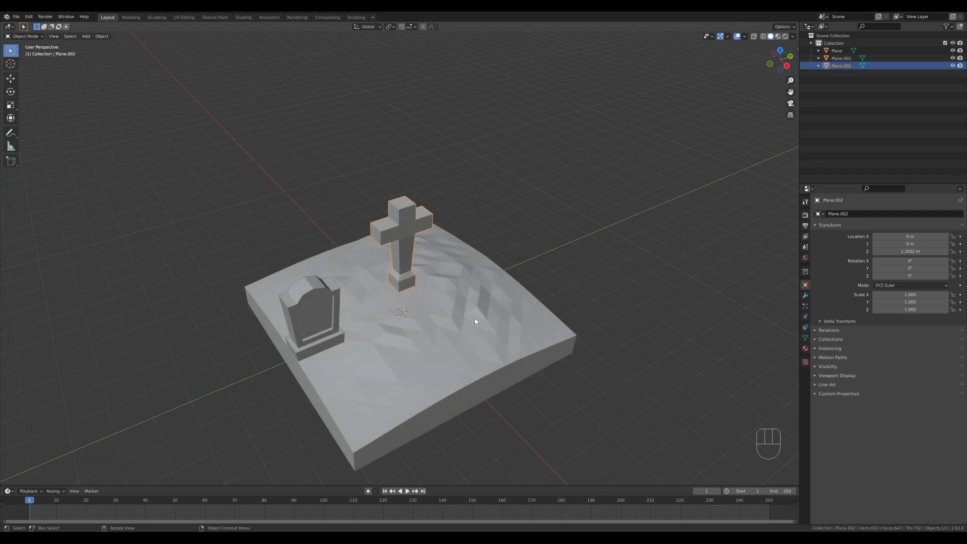
# Set the snapping target to Face.
pyautogui.keyDown('shift'); pyautogui.moveTo(475, 319); pyautogui.dragTo(472, 264, button='middle'); pyautogui.keyUp('shift')
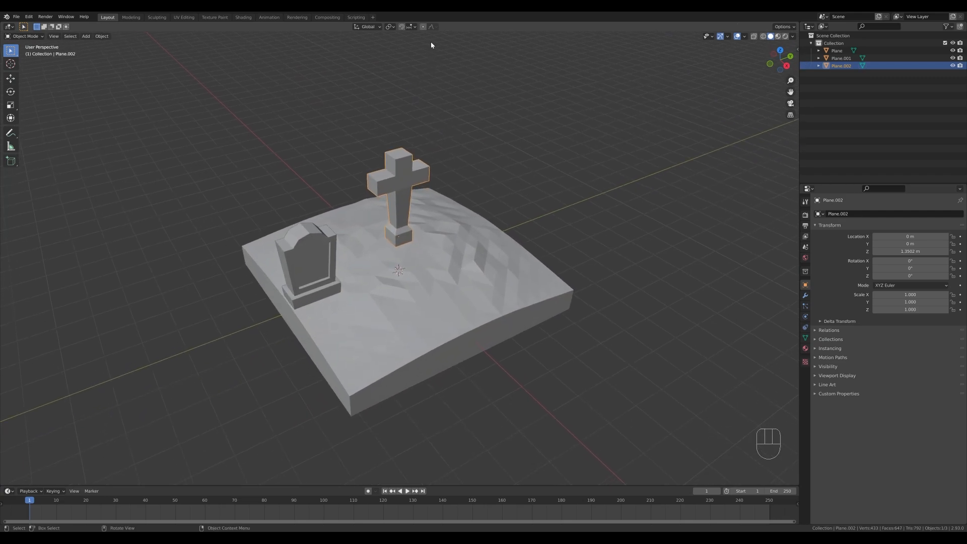
pyautogui.click(414, 27)
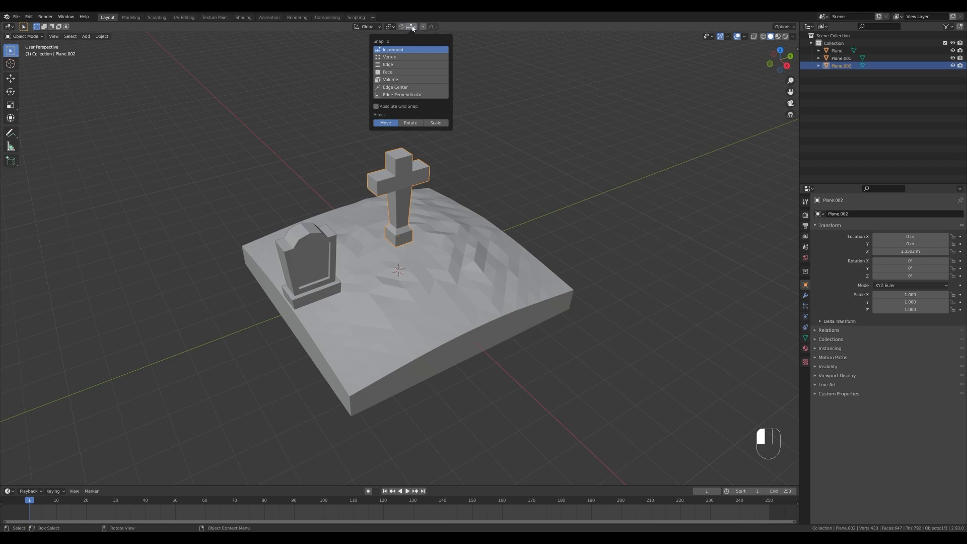
pyautogui.click(398, 72)
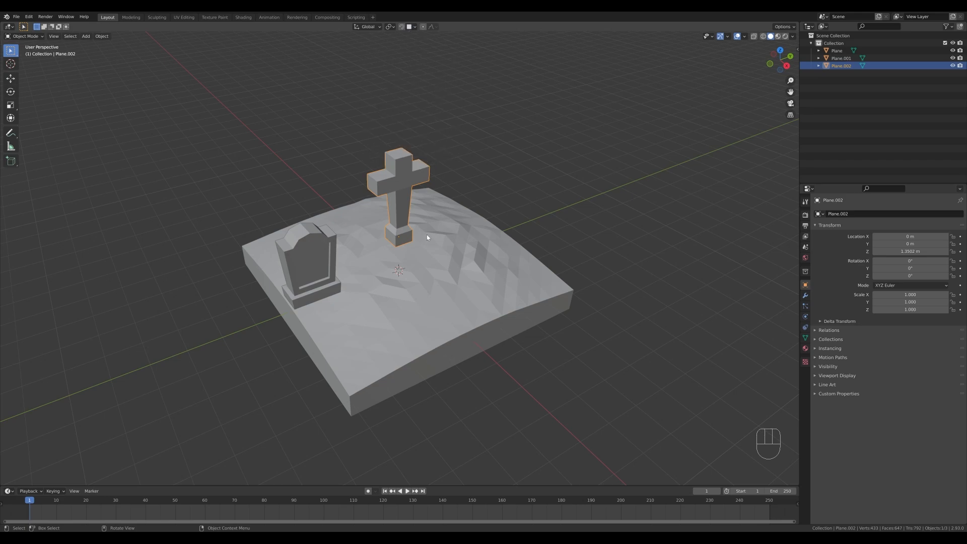
# Move the stone cross along the ground surface with face snapping, to about X 1.21 m, Y -0.20 m, Z 1.11 m.
pyautogui.press('Escape')
pyautogui.press('g')
pyautogui.press('ctrl')
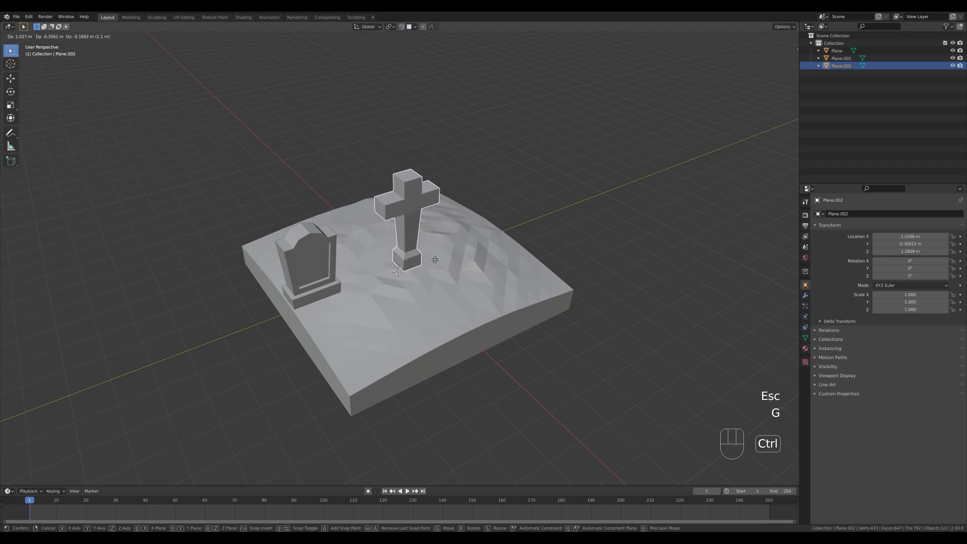
pyautogui.click(403, 279)
# Snap the headstone to the ground in front of the cross and scale it down to 0.776.
pyautogui.click(330, 288)
pyautogui.press('g')
pyautogui.press('ctrl')
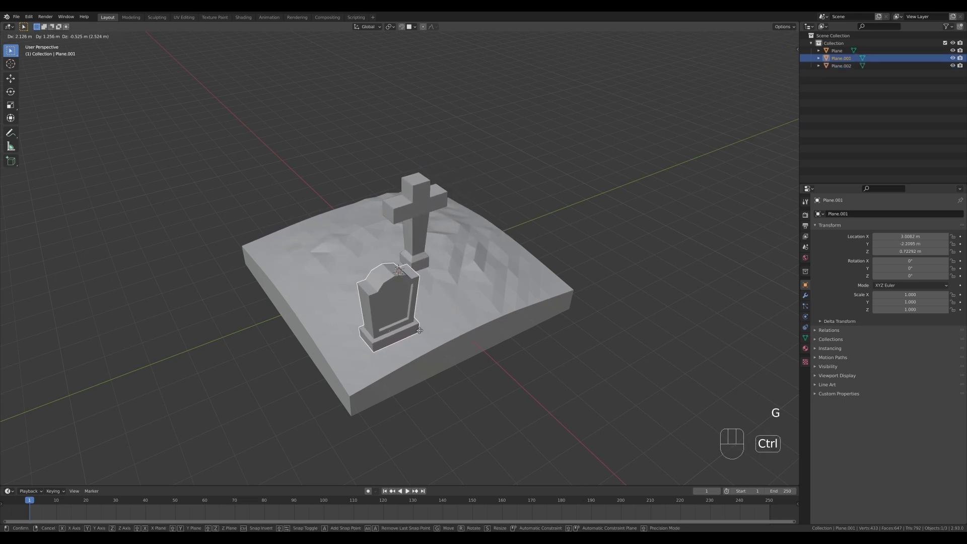
pyautogui.click(418, 324)
pyautogui.press('s')
pyautogui.click(486, 315)
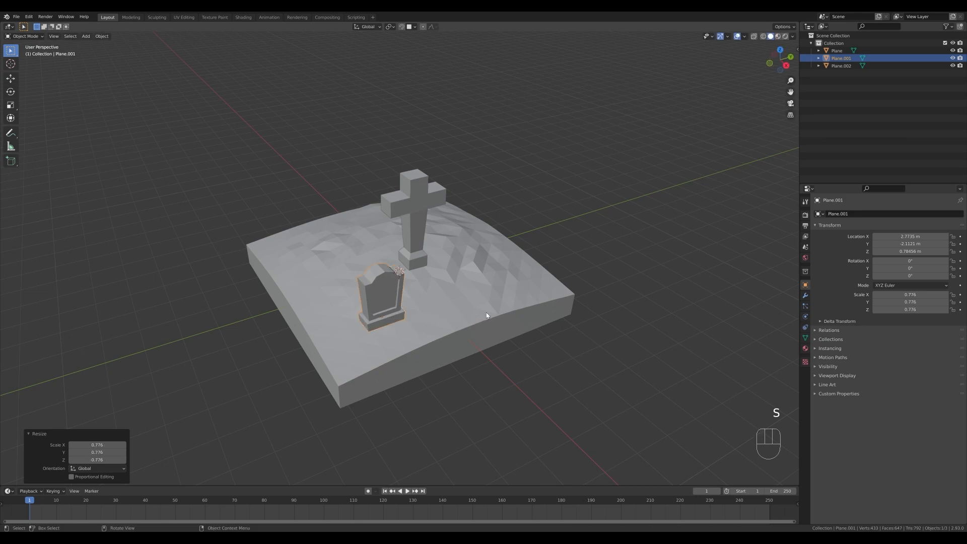
# Scale the stone cross down to 0.729.
pyautogui.click(416, 249)
pyautogui.press('s')
pyautogui.click(527, 273)
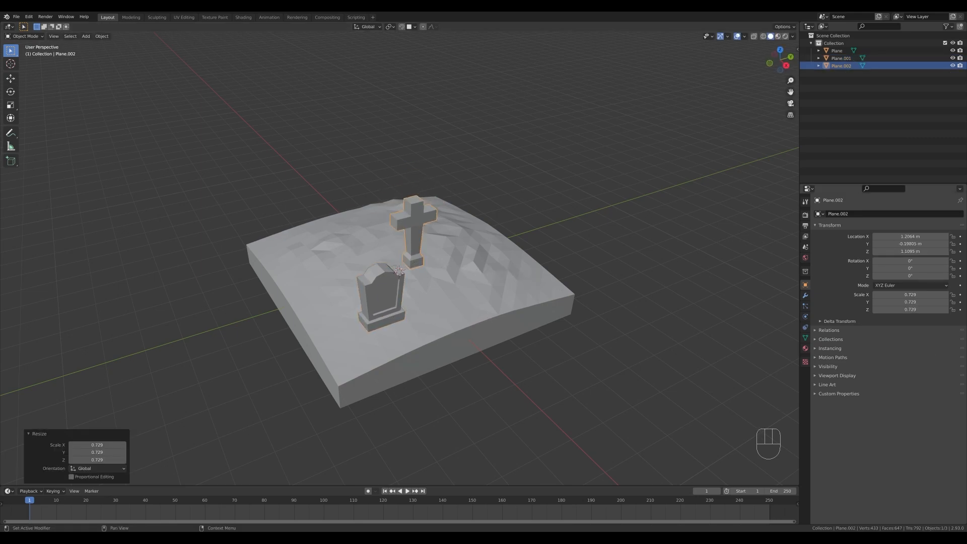
# Rotate the headstone about -22.2° around the global Z axis.
pyautogui.click(385, 302)
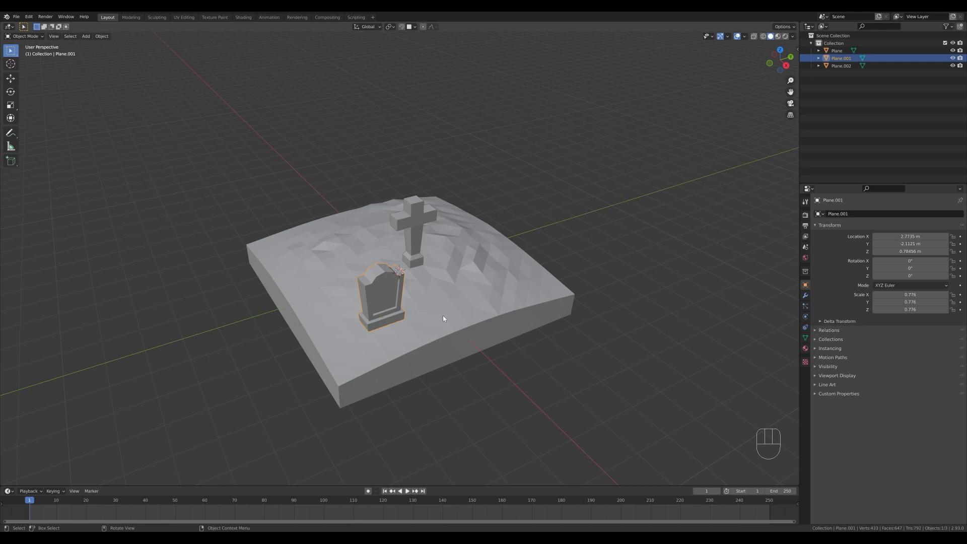
pyautogui.press('r')
pyautogui.press('z')
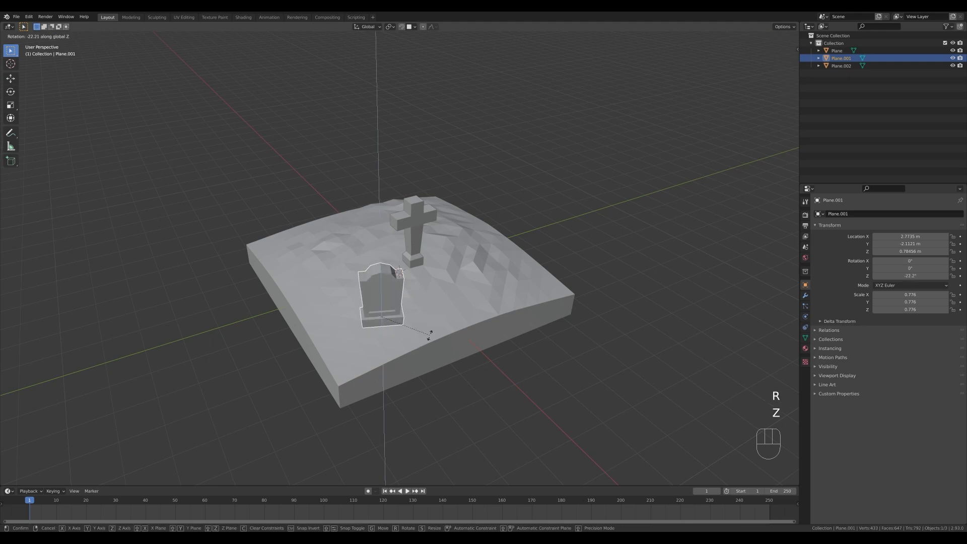
pyautogui.click(429, 335)
# Adjust the headstone's height along Z to about 0.57 m so its base sinks into the ground.
pyautogui.moveTo(439, 310); pyautogui.dragTo(453, 307, button='middle')
pyautogui.press('g')
pyautogui.press('z')
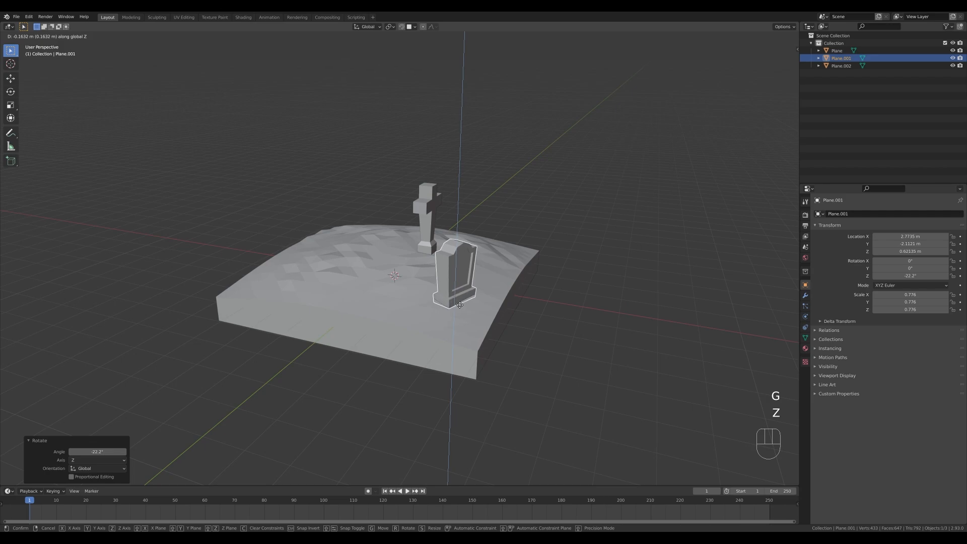
pyautogui.click(459, 299)
pyautogui.press('g')
pyautogui.press('z')
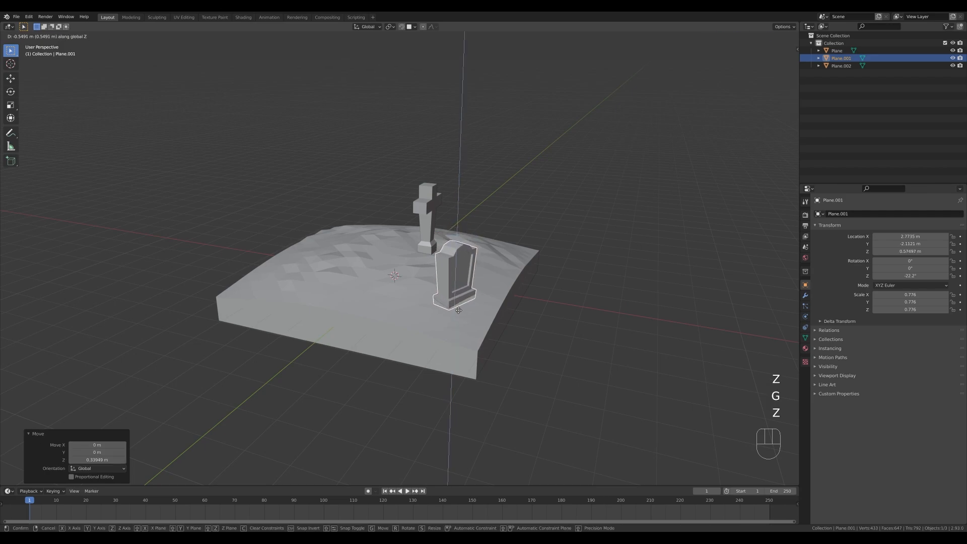
pyautogui.click(458, 310)
# Enlarge the ring of side faces around the cross's base by about 1.13 and leave mesh editing.
pyautogui.moveTo(537, 260); pyautogui.dragTo(464, 255, button='middle')
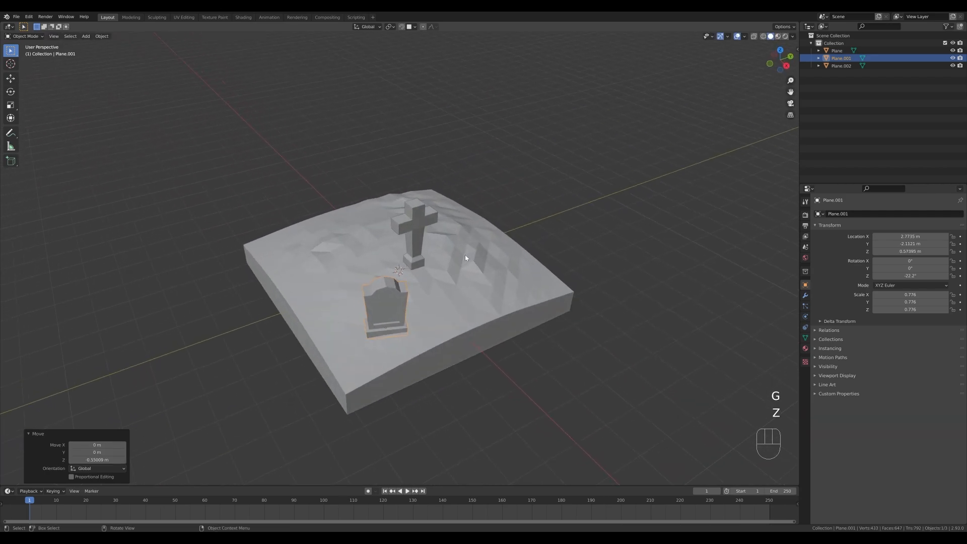
pyautogui.click(415, 253)
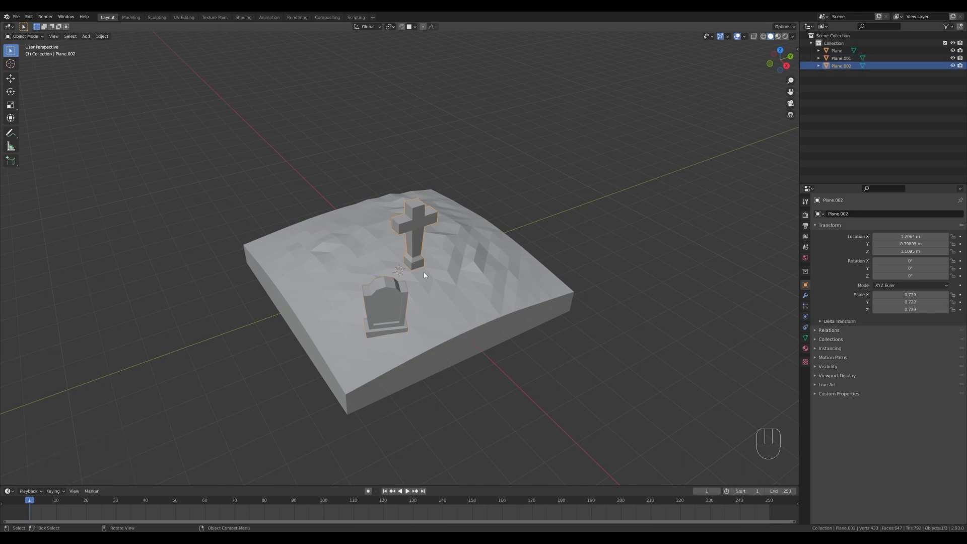
pyautogui.press('Tab')
pyautogui.press('3')
pyautogui.keyDown('alt'); pyautogui.click(419, 262); pyautogui.keyUp('alt')
pyautogui.press('s')
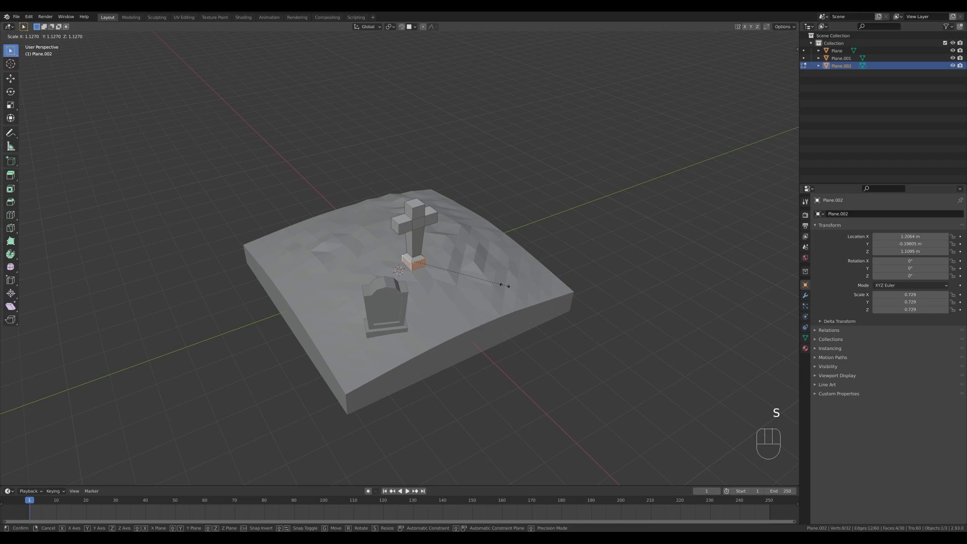
pyautogui.click(505, 285)
pyautogui.press('Tab')
# Turn the cross -22.4° around Z, then tilt it freely to a rotation of about -6.2°, 5.0°, -13°.
pyautogui.press('r')
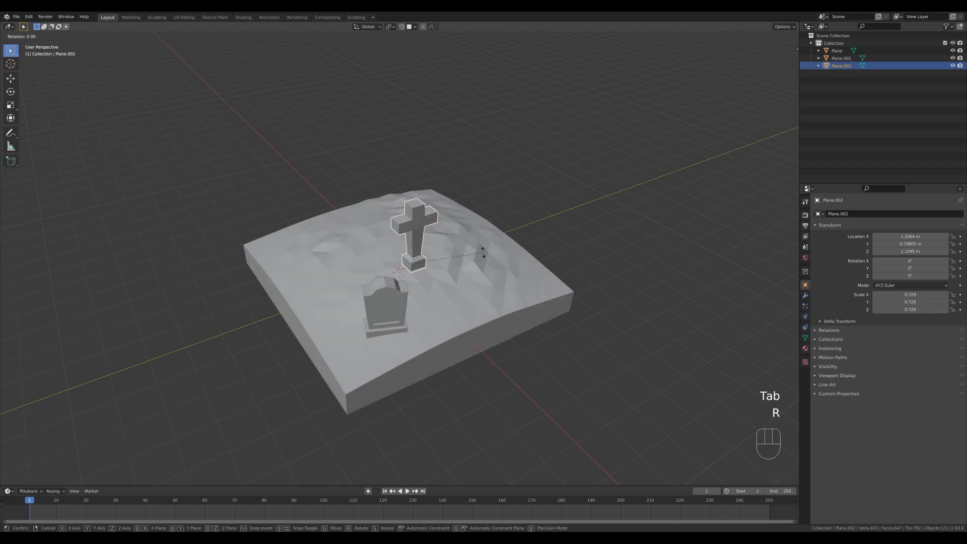
pyautogui.press('z')
pyautogui.click(467, 275)
pyautogui.press('r')
pyautogui.press('r')
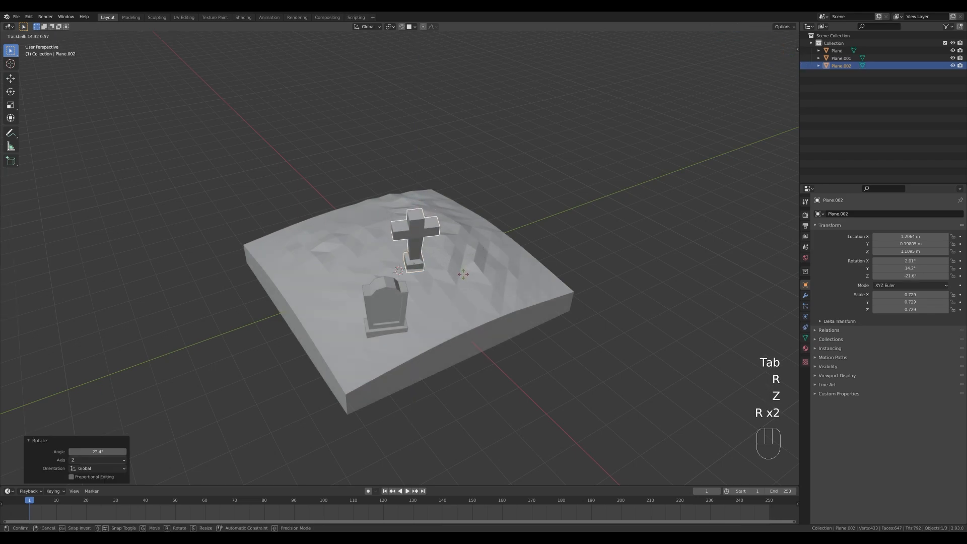
pyautogui.click(468, 273)
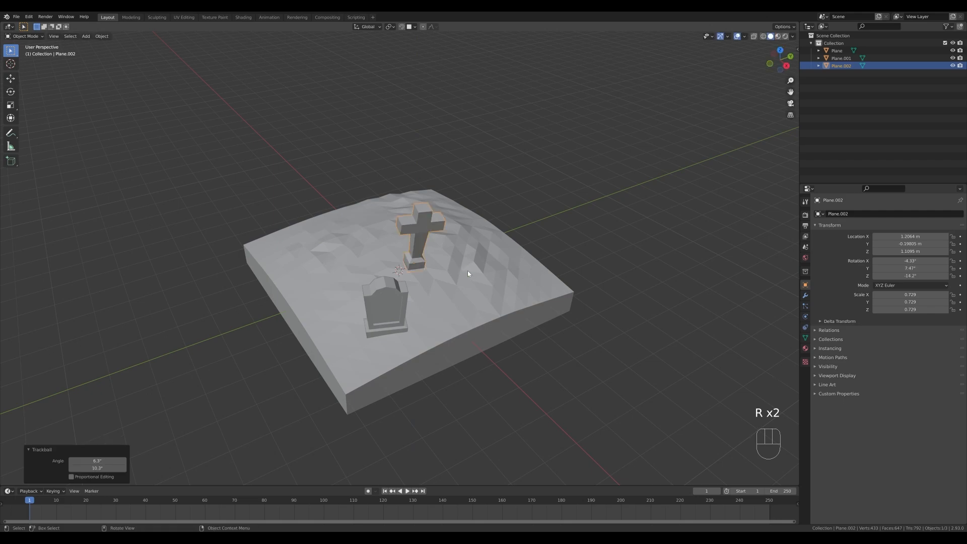
pyautogui.press('r')
pyautogui.press('r')
pyautogui.click(415, 224)
# Move the cross horizontally to about X 1.88 m, Y -0.38 m and lower it about 0.19 m into the ground.
pyautogui.press('g')
pyautogui.hotkey('shift', 'z')
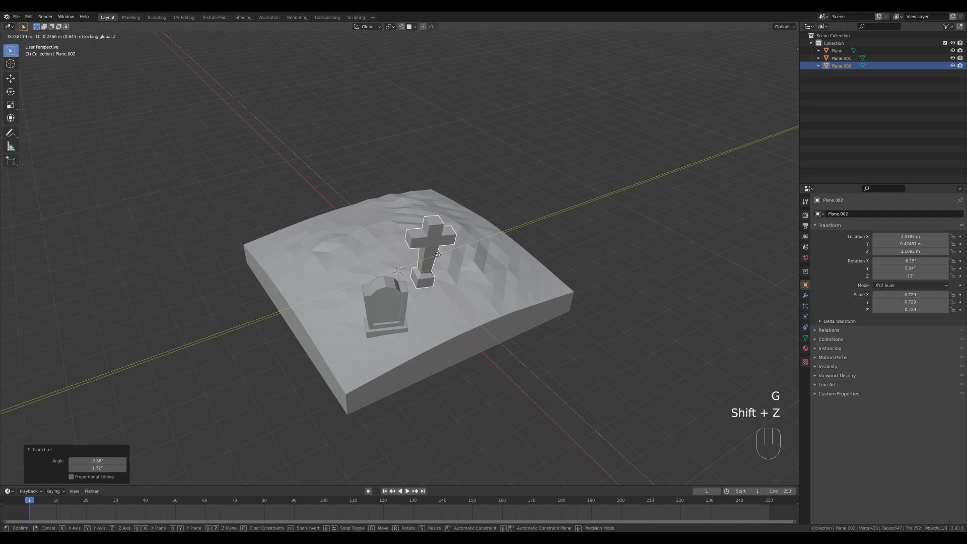
pyautogui.click(436, 252)
pyautogui.press('g')
pyautogui.press('z')
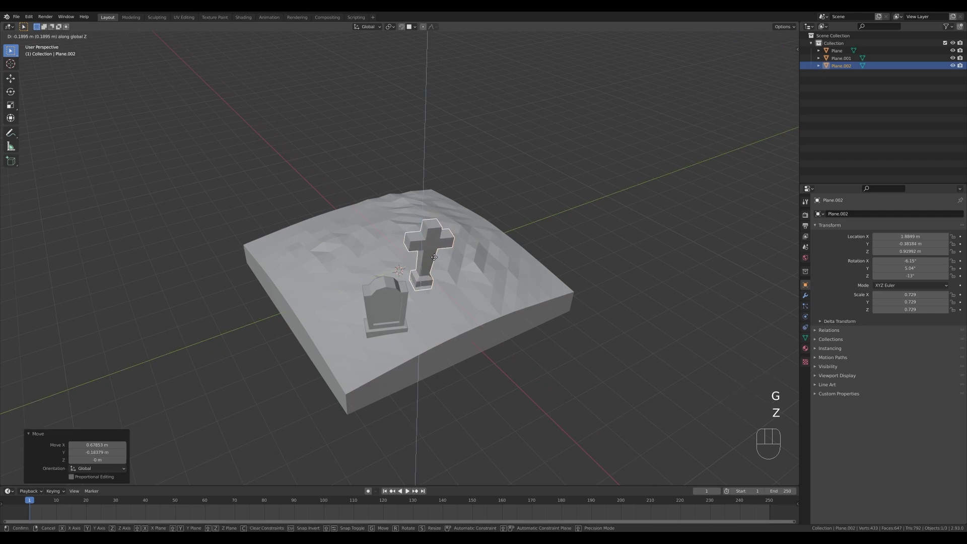
pyautogui.click(434, 257)
# Make a linked duplicate of the headstone, offset about -0.59 m in X and 3.51 m in Y, and raise it about 0.24 m.
pyautogui.click(397, 329)
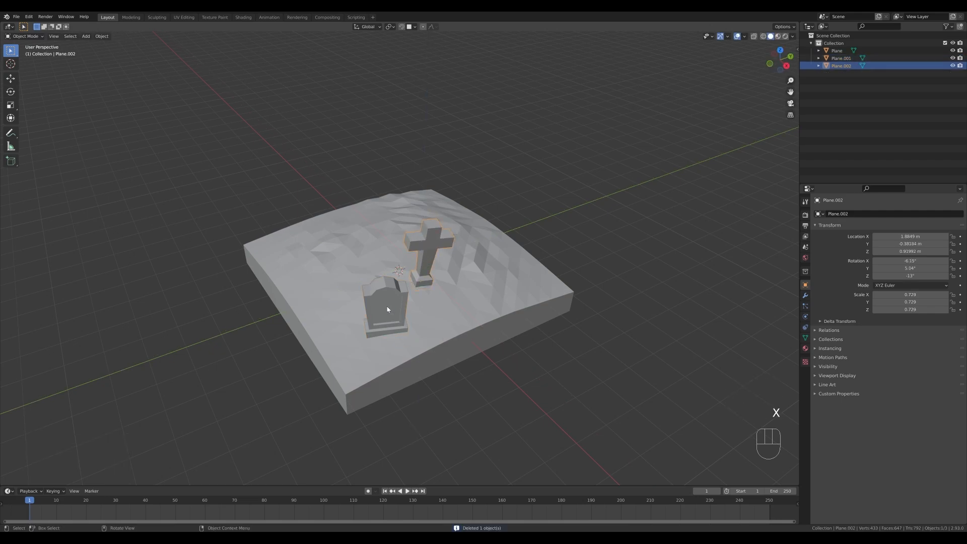
pyautogui.click(387, 309)
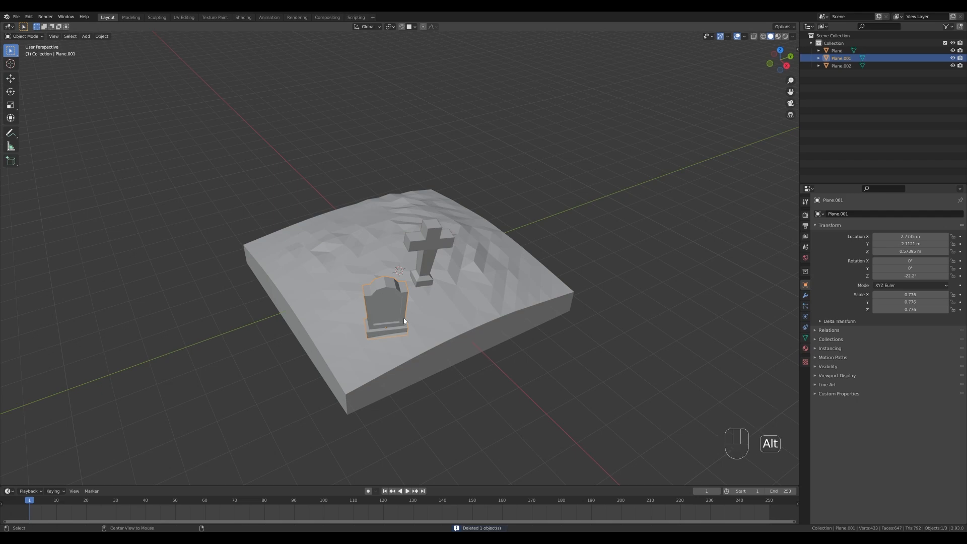
pyautogui.hotkey('alt', 'd')
pyautogui.hotkey('shift', 'z')
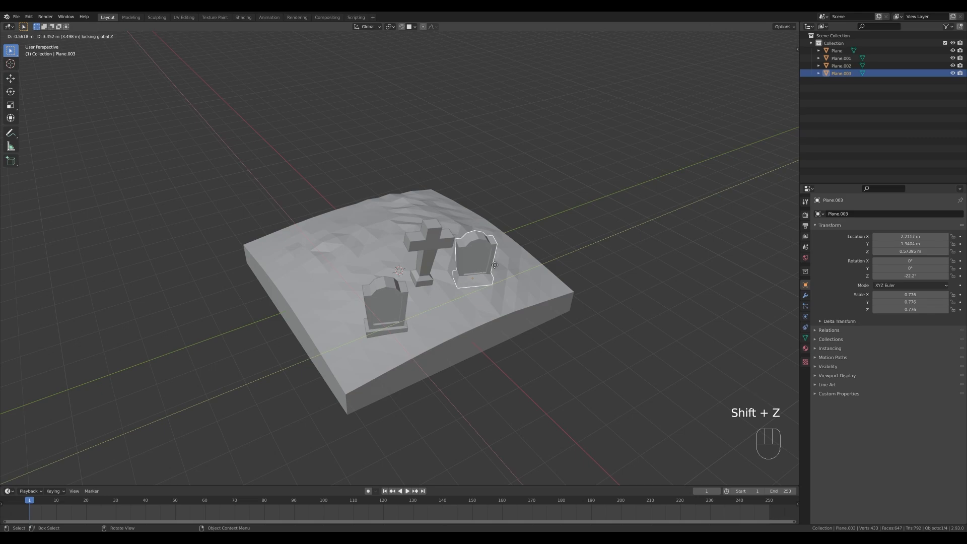
pyautogui.click(486, 282)
pyautogui.press('g')
pyautogui.press('z')
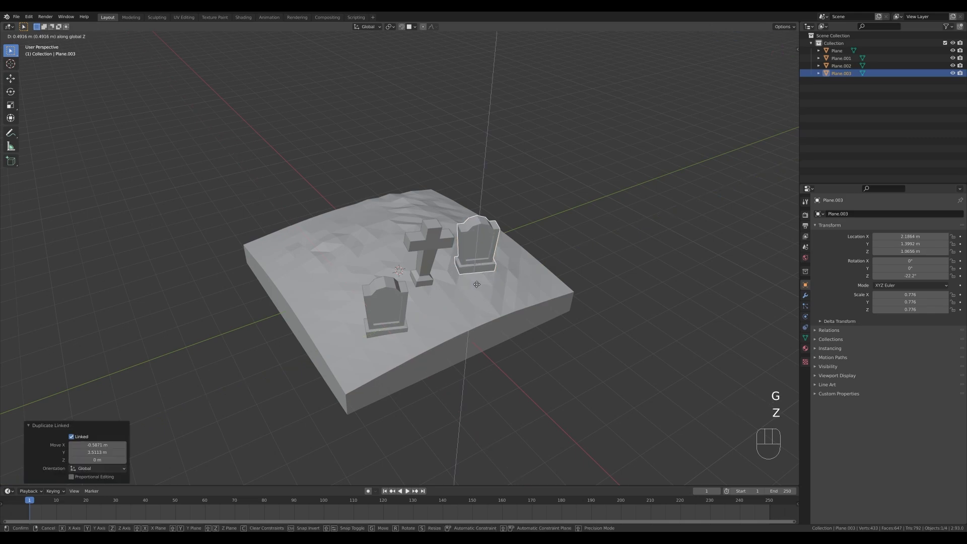
pyautogui.click(474, 291)
# Turn the duplicate headstone to about 13.9° around Z and scale it by 0.867.
pyautogui.press('r')
pyautogui.press('z')
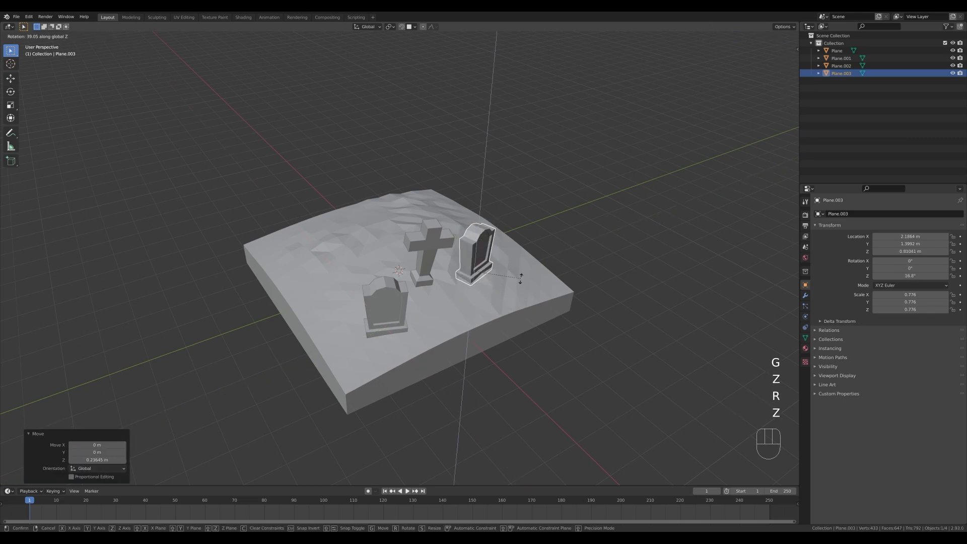
pyautogui.click(521, 281)
pyautogui.press('s')
pyautogui.click(514, 279)
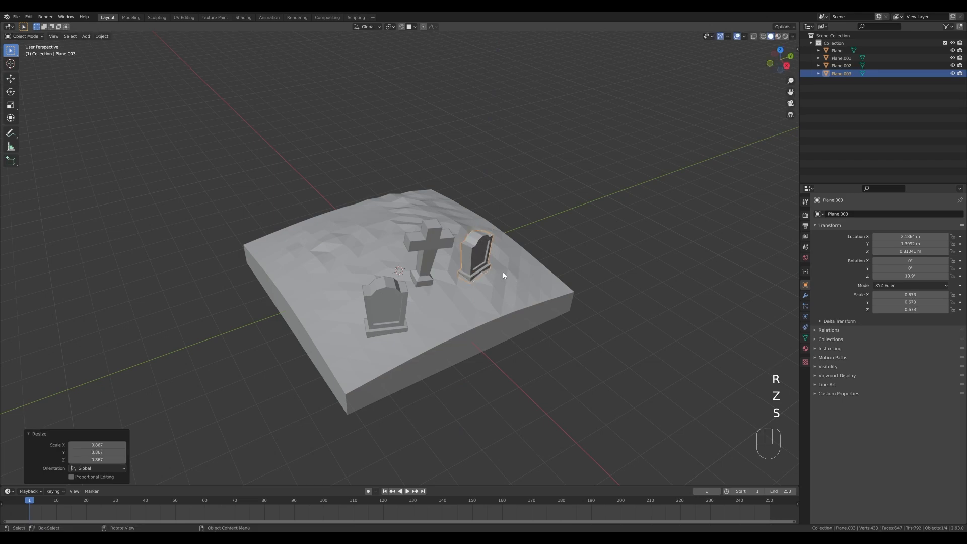
# Tilt the duplicate headstone slightly with a free trackball rotation.
pyautogui.press('r')
pyautogui.press('r')
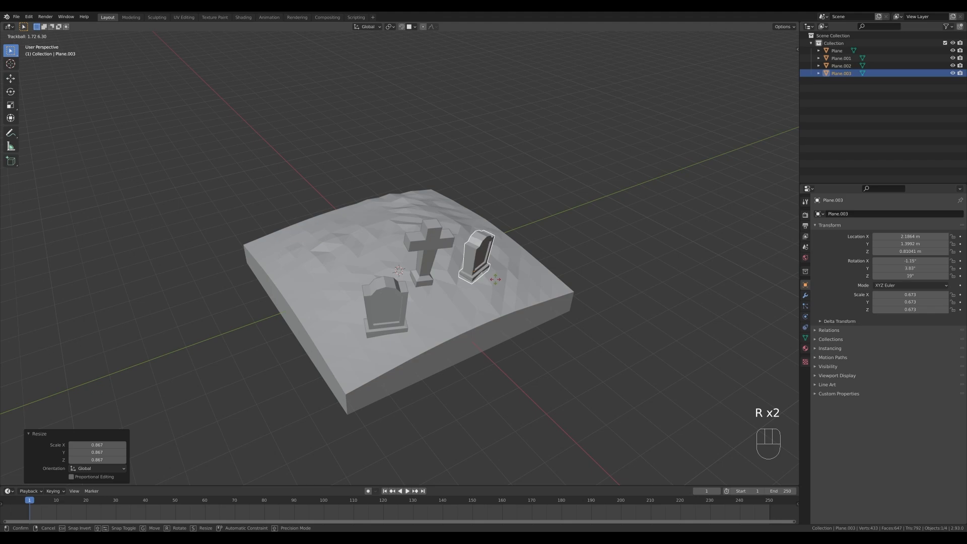
pyautogui.click(494, 280)
# Make a linked duplicate of the front headstone, offset about -2.34 m in X and 1.43 m in Y, and raise it about 0.52 m.
pyautogui.click(398, 311)
pyautogui.moveTo(470, 329); pyautogui.dragTo(512, 332, button='middle')
pyautogui.hotkey('alt', 'd')
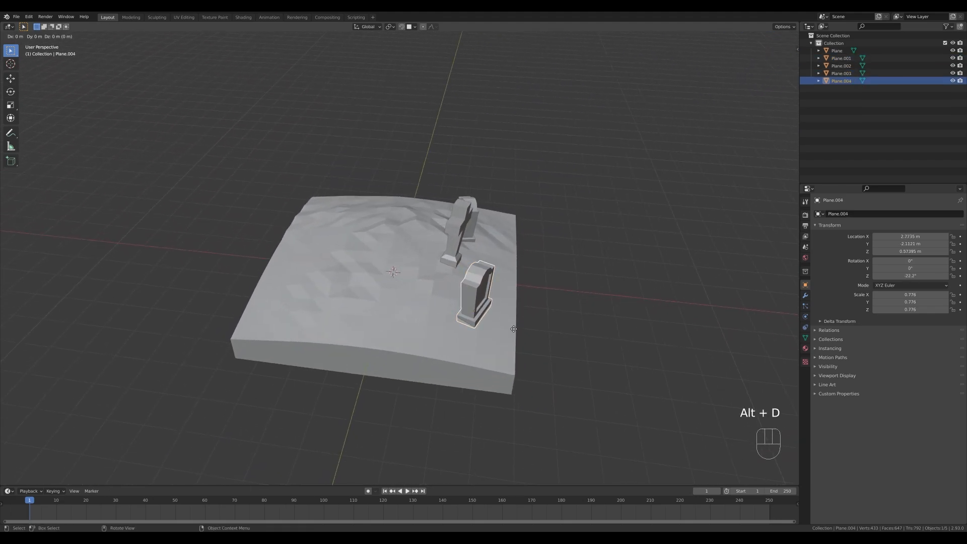
pyautogui.hotkey('shift', 'z')
pyautogui.click(440, 276)
pyautogui.press('g')
pyautogui.press('z')
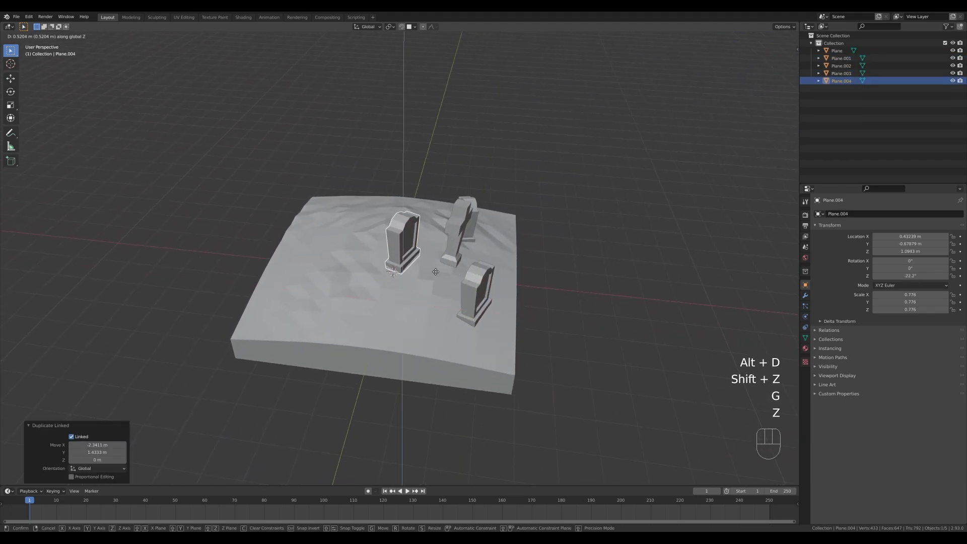
pyautogui.click(436, 274)
# Turn the second headstone copy 21.1° around Z and lower it about 0.06 m.
pyautogui.moveTo(437, 277); pyautogui.dragTo(434, 255, button='middle')
pyautogui.press('r')
pyautogui.press('z')
pyautogui.click(436, 259)
pyautogui.press('g')
pyautogui.press('z')
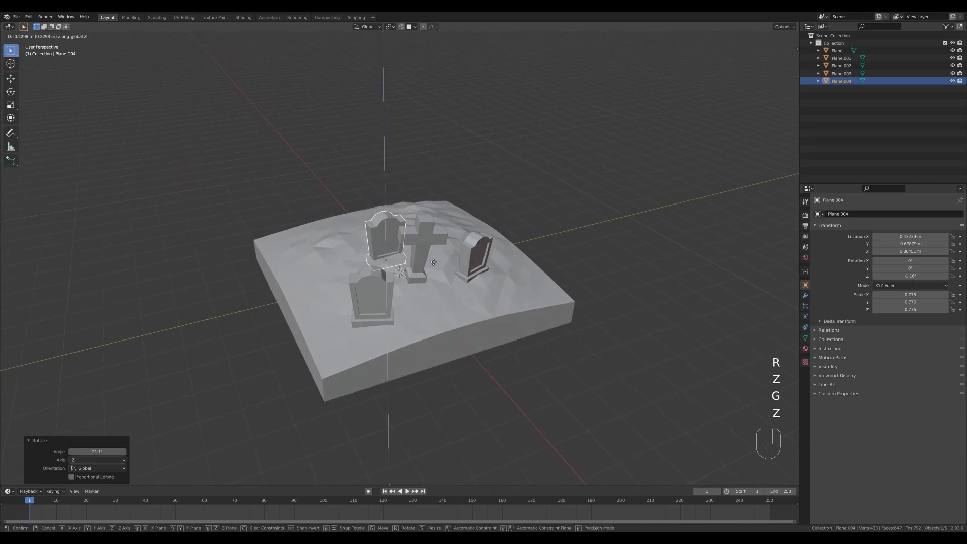
pyautogui.click(432, 256)
# Scale the second headstone copy by 0.925 and rotate it 10° in the view plane.
pyautogui.press('s')
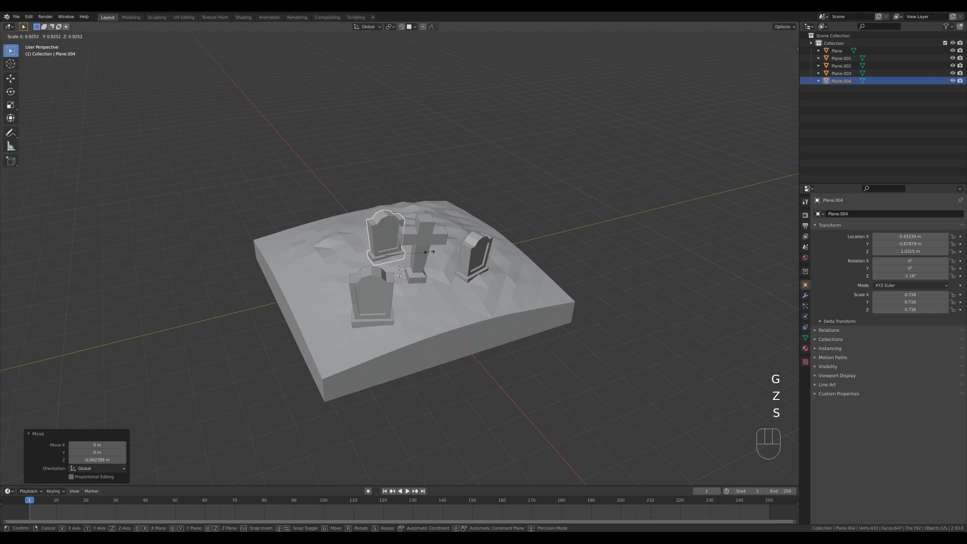
pyautogui.click(429, 252)
pyautogui.press('r')
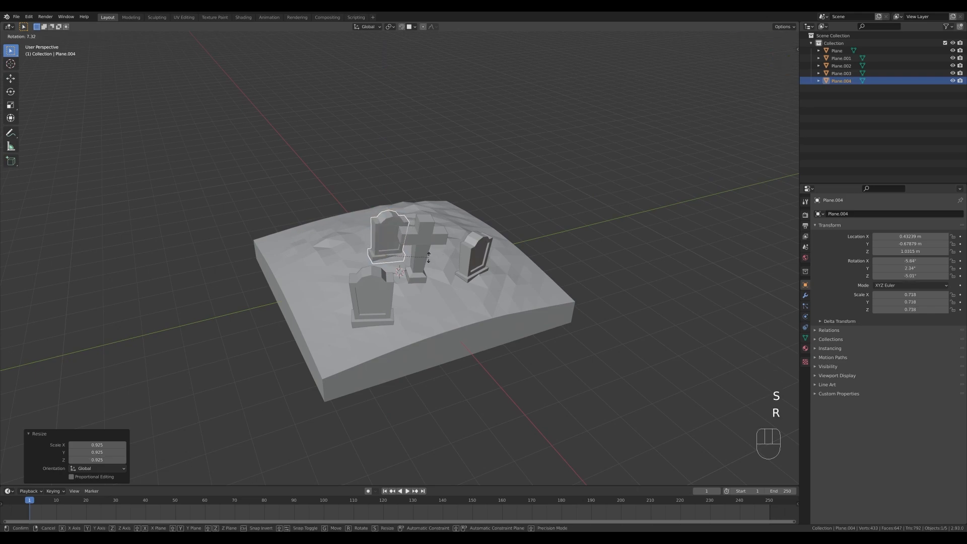
pyautogui.click(445, 267)
# Tilt the second headstone copy with a free trackball rotation and turn it 13° around Z.
pyautogui.moveTo(445, 267); pyautogui.dragTo(464, 268, button='middle')
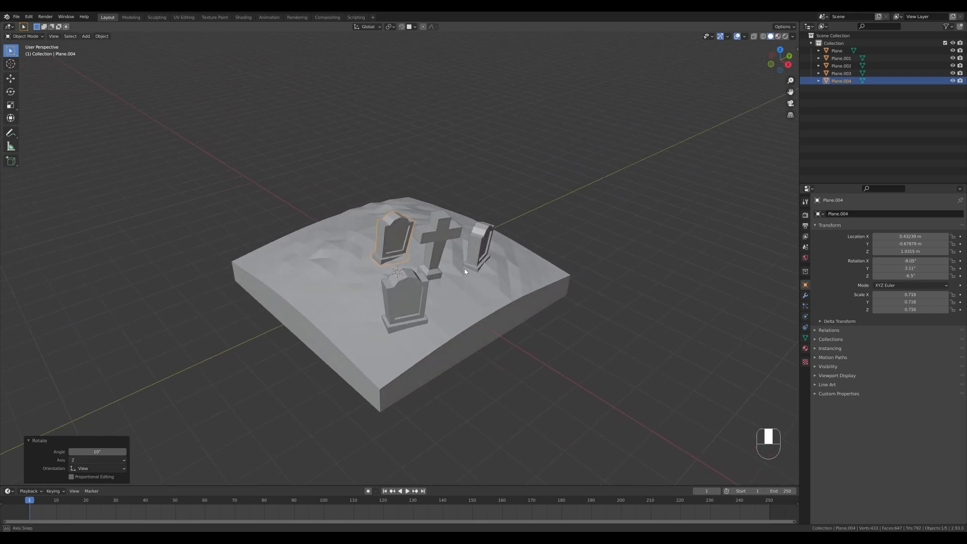
pyautogui.press('r')
pyautogui.press('r')
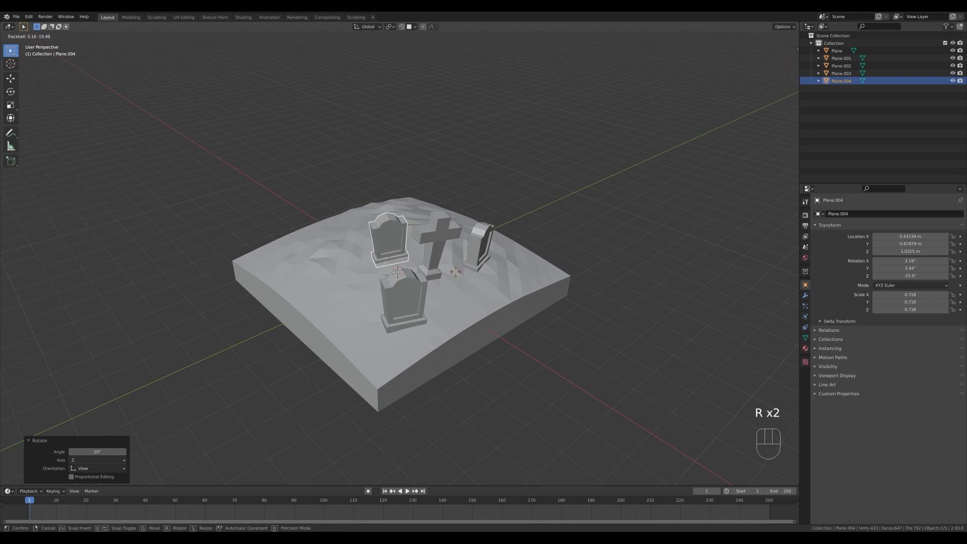
pyautogui.click(458, 270)
pyautogui.press('r')
pyautogui.press('z')
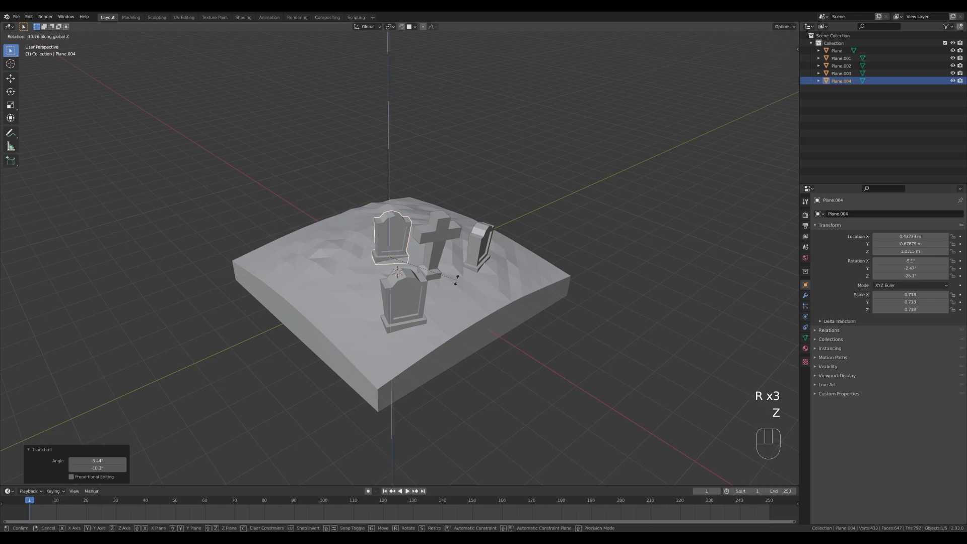
pyautogui.click(458, 272)
# Lower the second headstone copy about 0.33 m along Z into the ground.
pyautogui.press('g')
pyautogui.press('z')
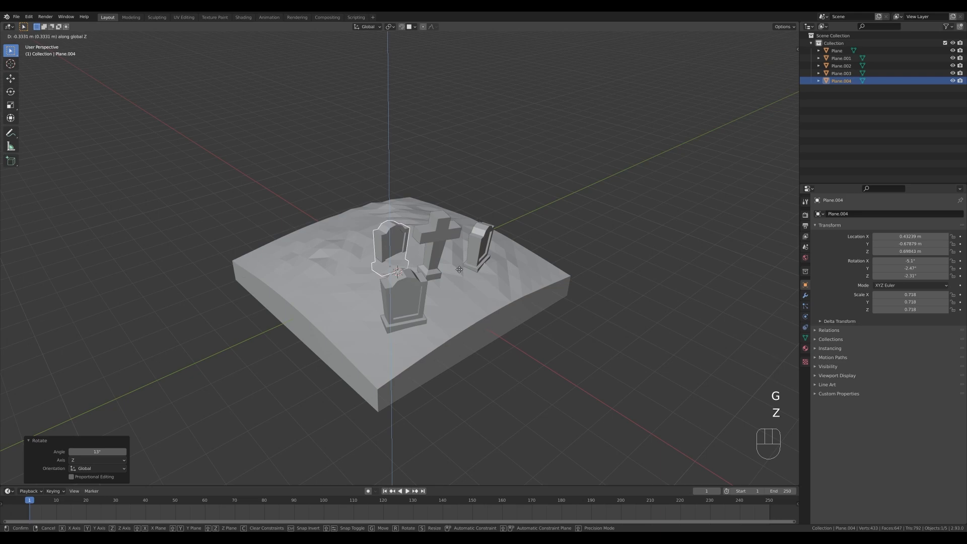
pyautogui.click(459, 272)
# Place the 3D cursor on the empty ground beside the headstones and add a 2 m plane there.
pyautogui.moveTo(460, 272); pyautogui.dragTo(461, 399, button='middle')
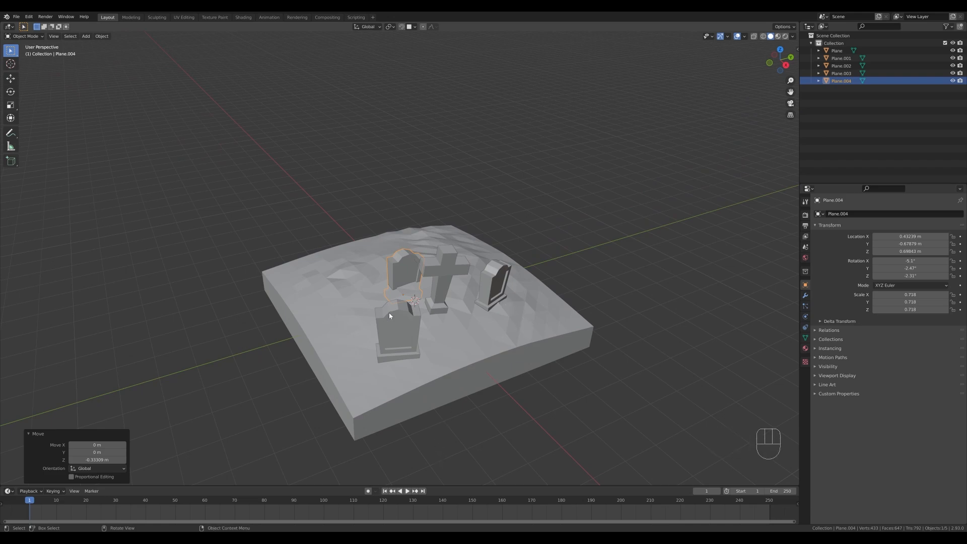
pyautogui.keyDown('shift'); pyautogui.moveTo(346, 300); pyautogui.dragTo(393, 296, button='middle'); pyautogui.keyUp('shift')
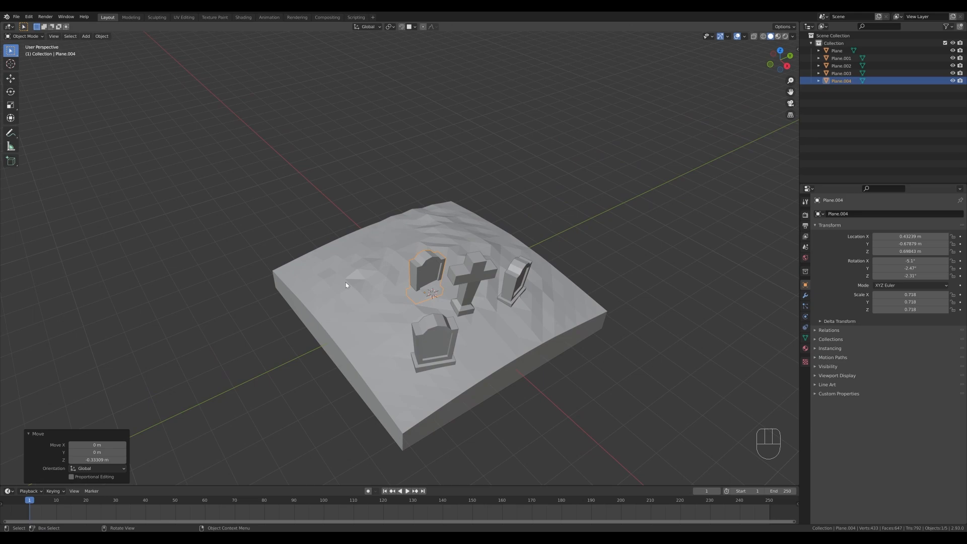
pyautogui.press('shift')
pyautogui.hotkey('shift', 'a')
pyautogui.moveTo(352, 293)
pyautogui.click(401, 293)
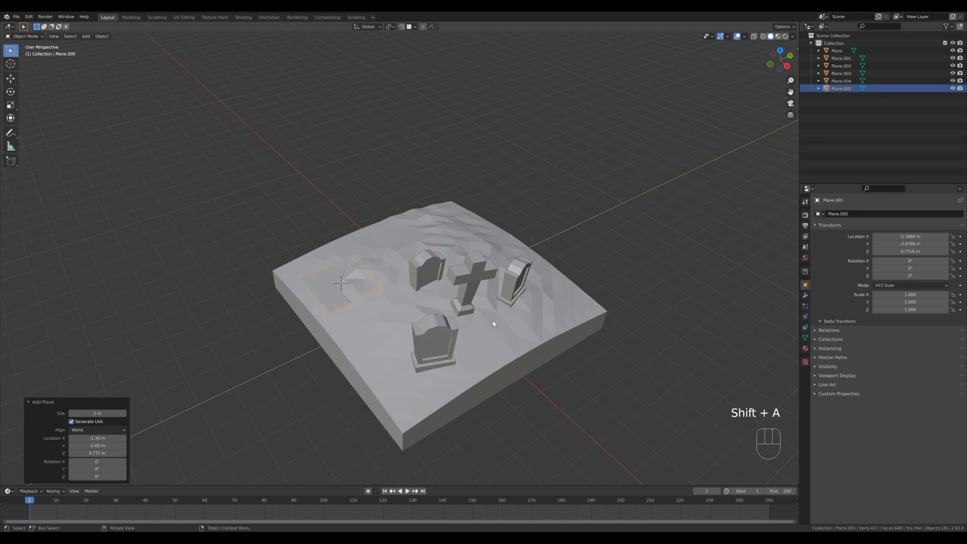
# Scale the new plane's face by 0.614 in edit mode and stretch it about 2.44 times along X.
pyautogui.keyDown('shift'); pyautogui.moveTo(516, 347); pyautogui.dragTo(501, 338, button='middle'); pyautogui.keyUp('shift')
pyautogui.press('Tab')
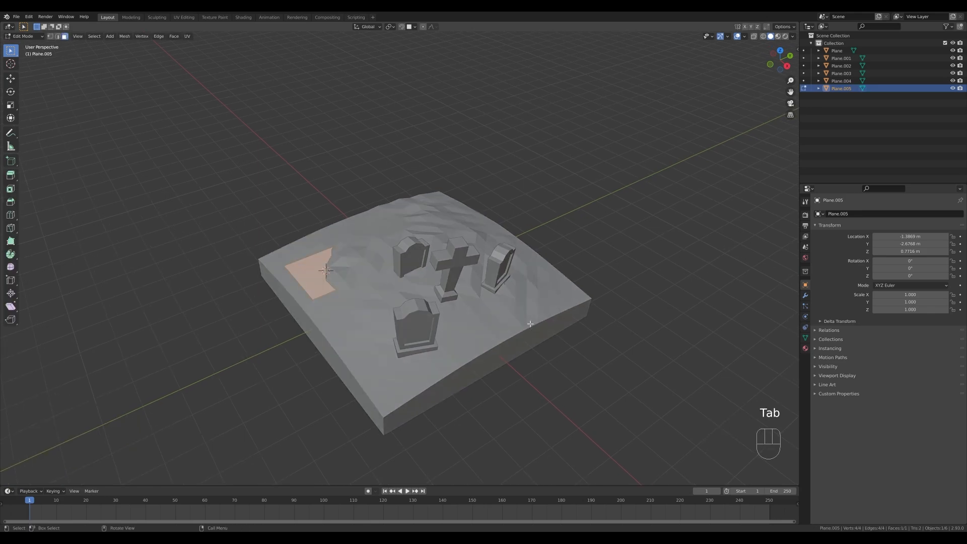
pyautogui.press('s')
pyautogui.click(483, 306)
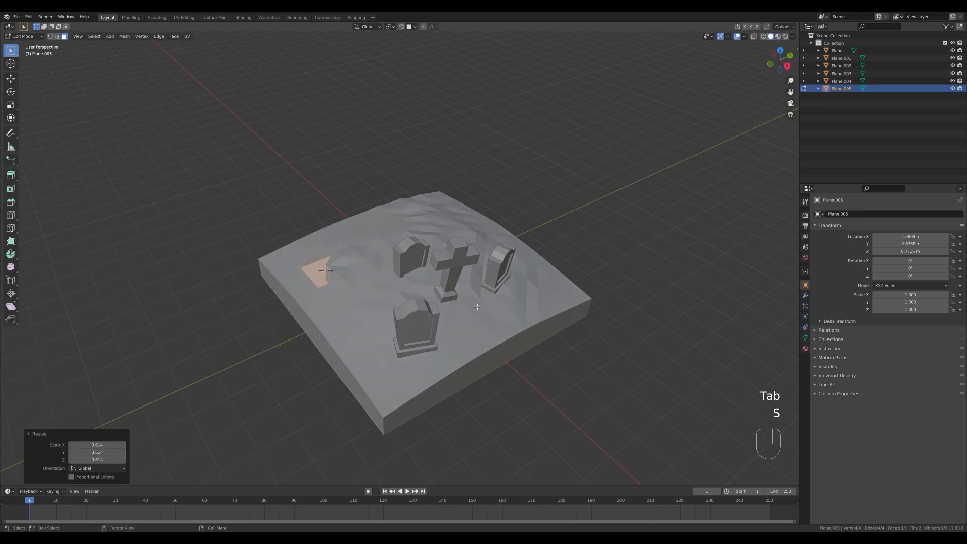
pyautogui.press('s')
pyautogui.press('x')
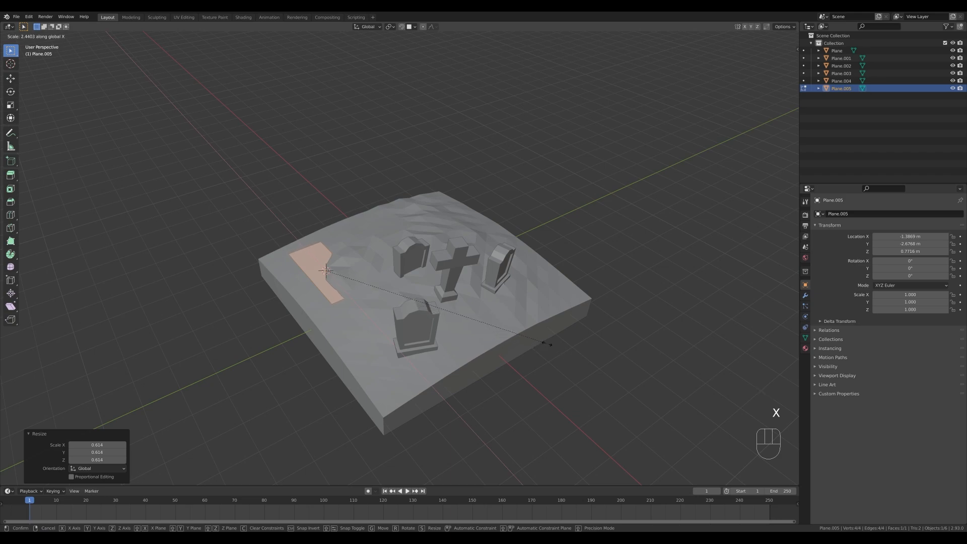
pyautogui.click(547, 344)
# Extrude the rectangle up about 2.6 m, then enlarge the top face by 1.217 overall and about 1.2 along Y.
pyautogui.press('e')
pyautogui.click(413, 265)
pyautogui.press('s')
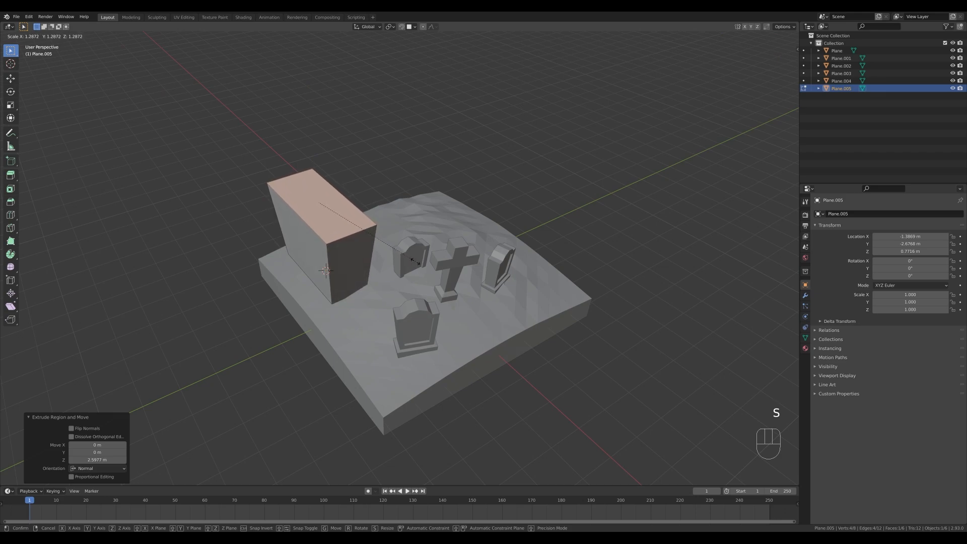
pyautogui.click(410, 257)
pyautogui.press('s')
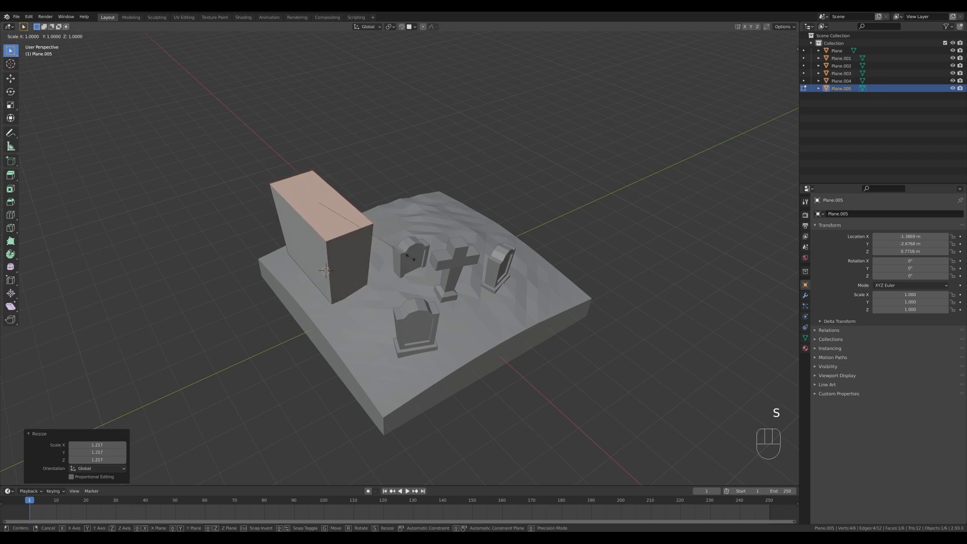
pyautogui.press('y')
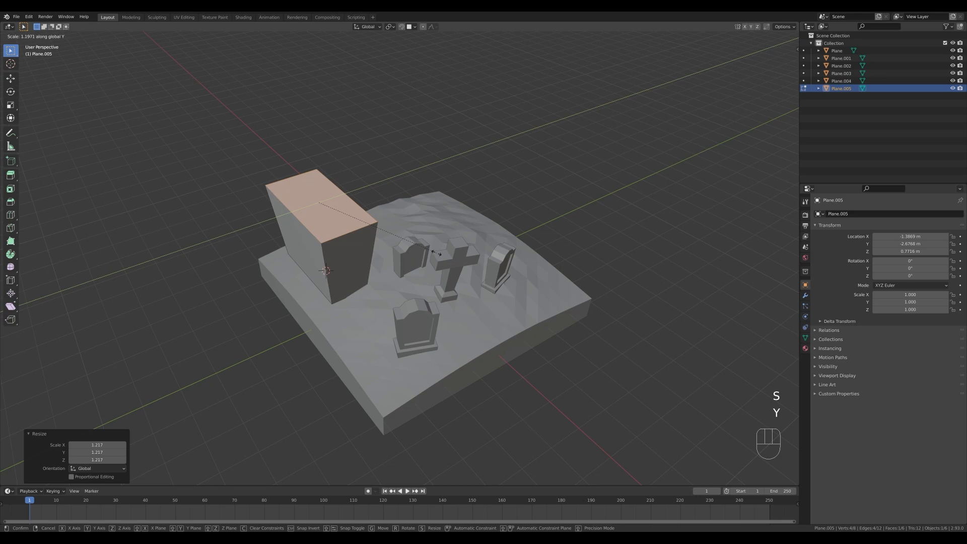
pyautogui.click(436, 253)
# Add two horizontal loop cuts around the tapered block, one near its top and one near its base.
pyautogui.press('ctrl')
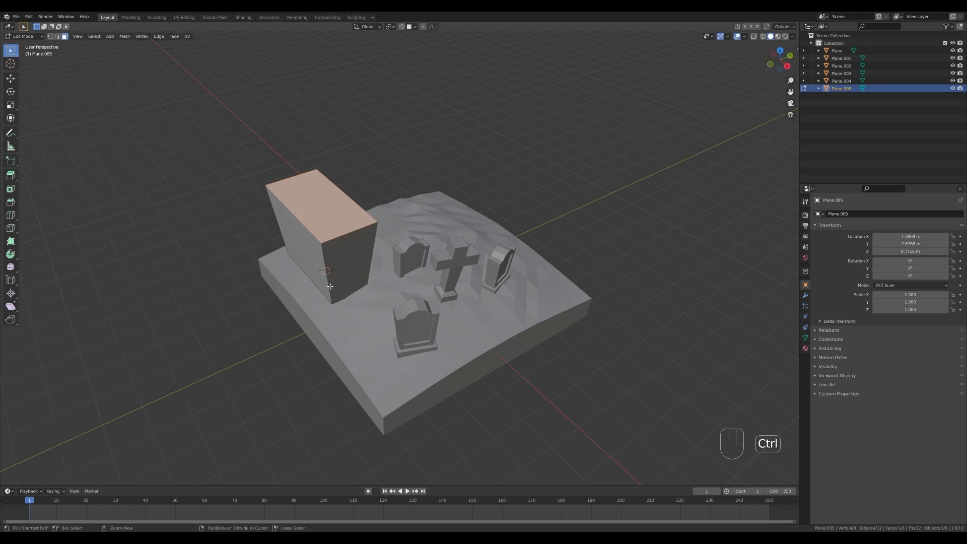
pyautogui.hotkey('ctrl', 'r')
pyautogui.click(329, 277)
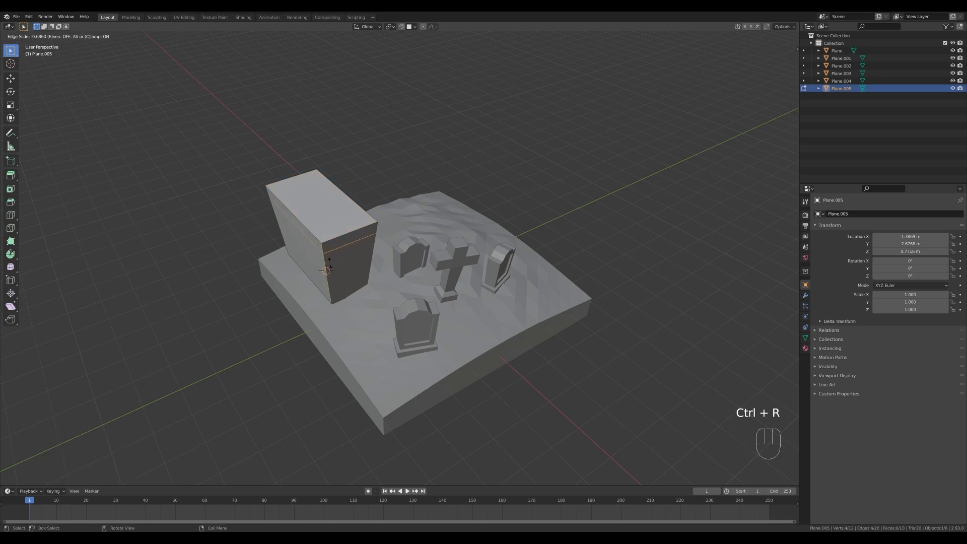
pyautogui.click(329, 263)
pyautogui.hotkey('ctrl', 'r')
pyautogui.click(326, 270)
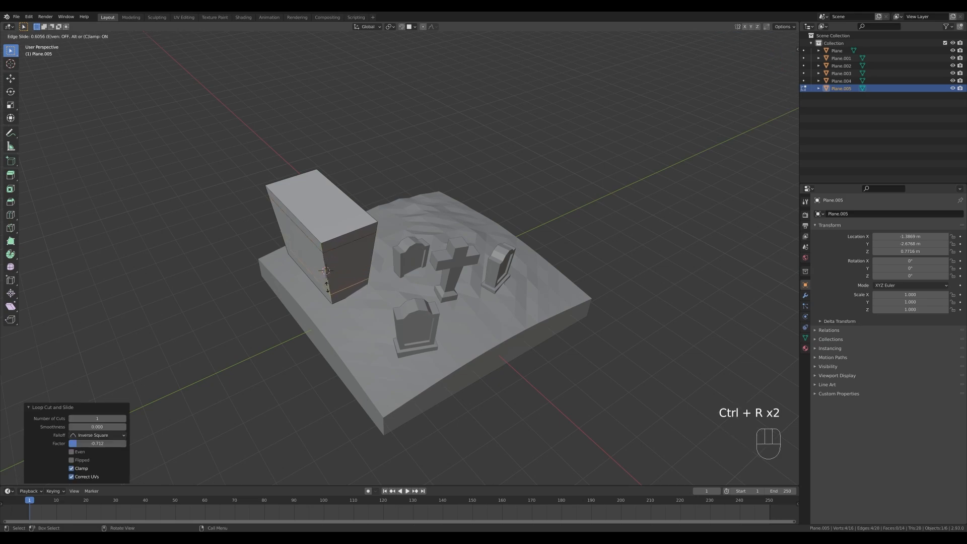
pyautogui.click(325, 298)
# Extrude the ring of wall faces between the two loops inward along normals by 0.104 m with even offset.
pyautogui.press('3')
pyautogui.moveTo(359, 220); pyautogui.dragTo(362, 219, button='middle')
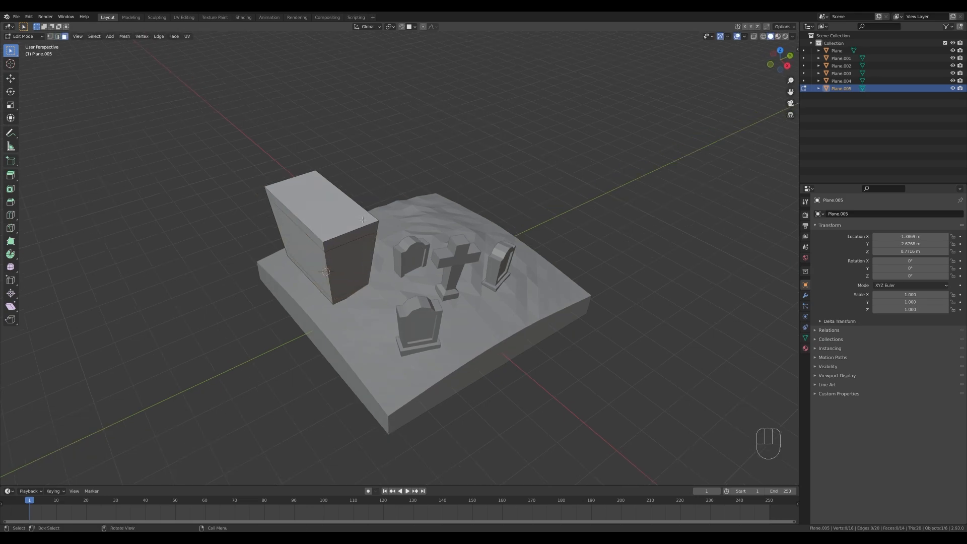
pyautogui.keyDown('alt'); pyautogui.click(329, 271); pyautogui.keyUp('alt')
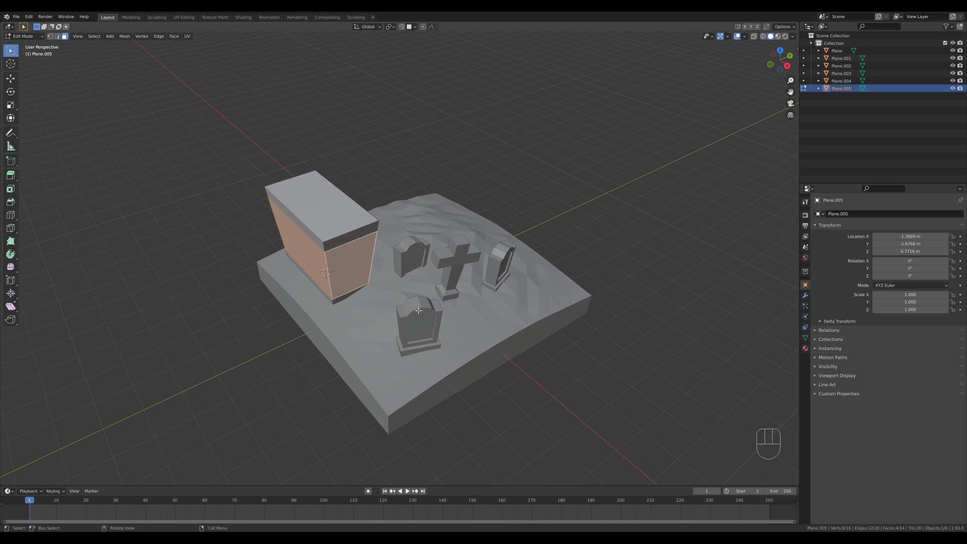
pyautogui.hotkey('alt', 'e')
pyautogui.click(440, 318)
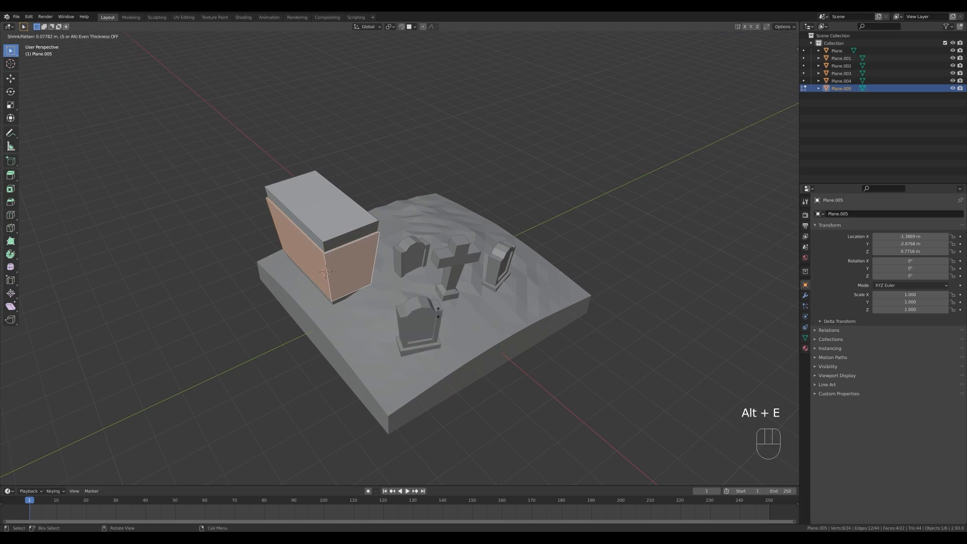
pyautogui.press('s')
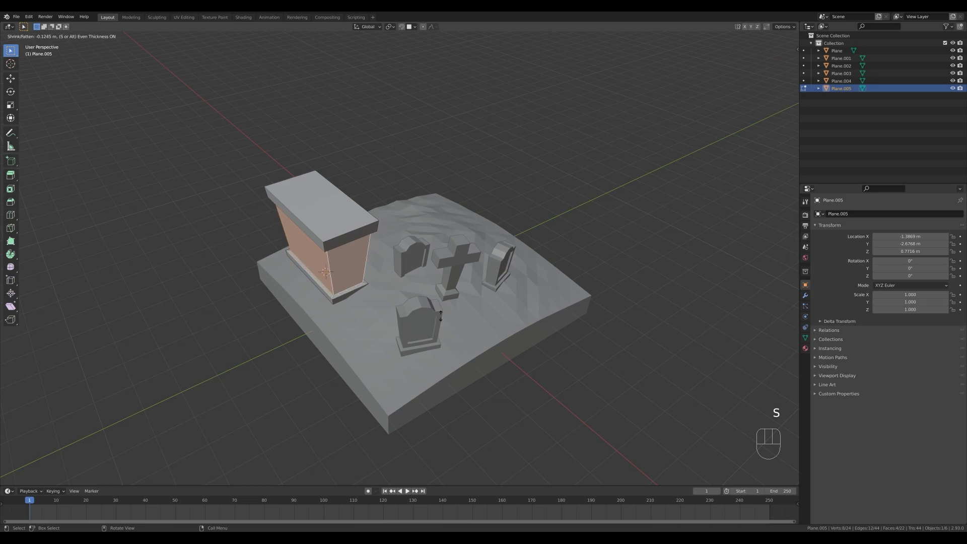
pyautogui.press('shift')
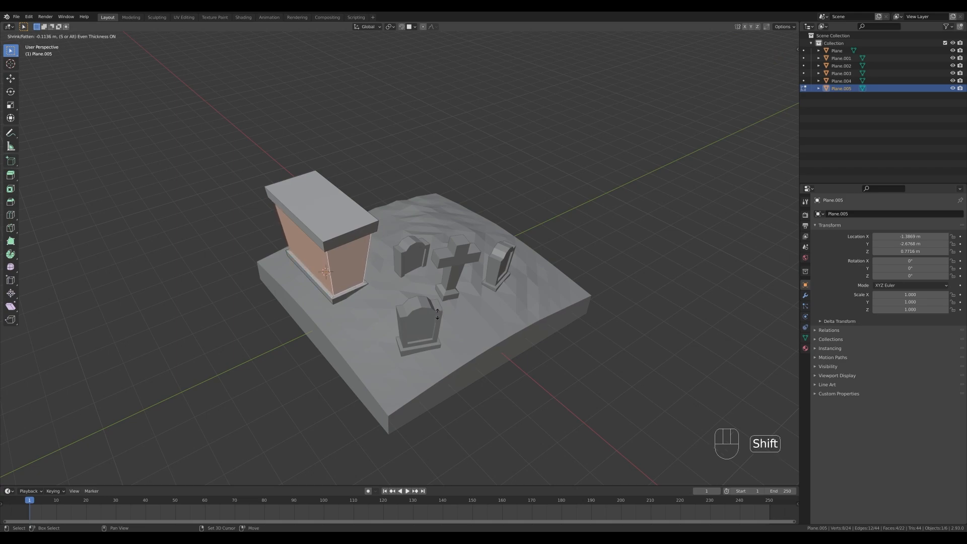
pyautogui.click(437, 313)
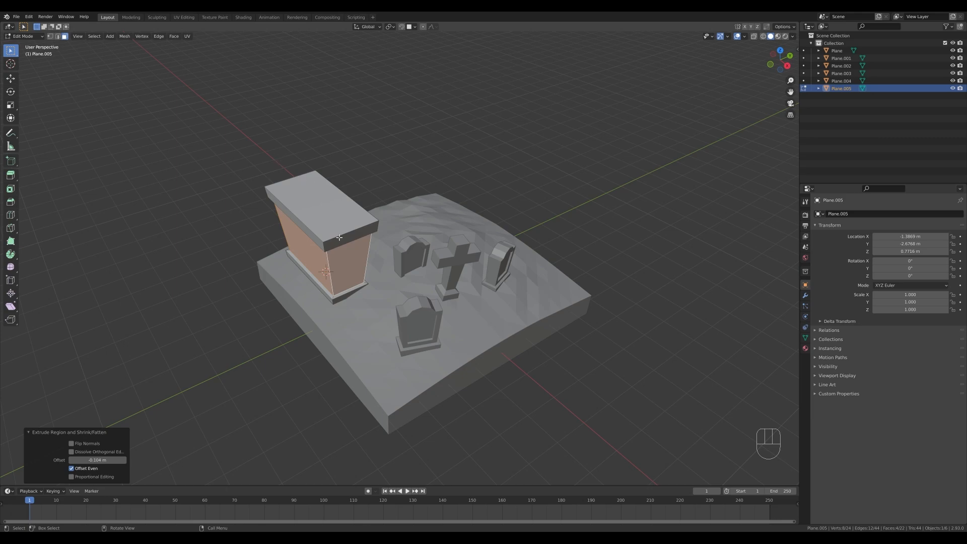
# Subdivide the two short top edges and raise the new centre edge about 0.94 m along Z as a roof ridge.
pyautogui.press('2')
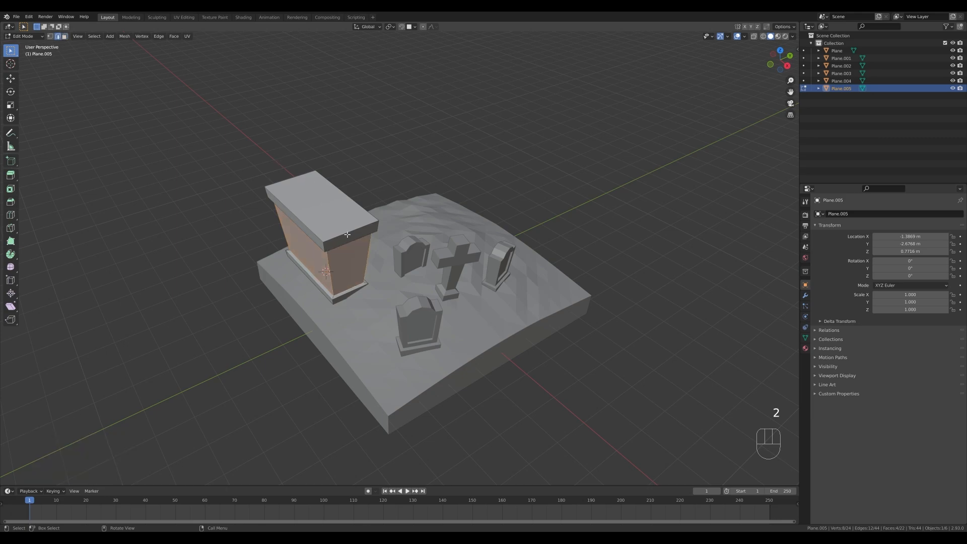
pyautogui.click(344, 233)
pyautogui.keyDown('shift'); pyautogui.click(296, 180); pyautogui.keyUp('shift')
pyautogui.rightClick(311, 197)
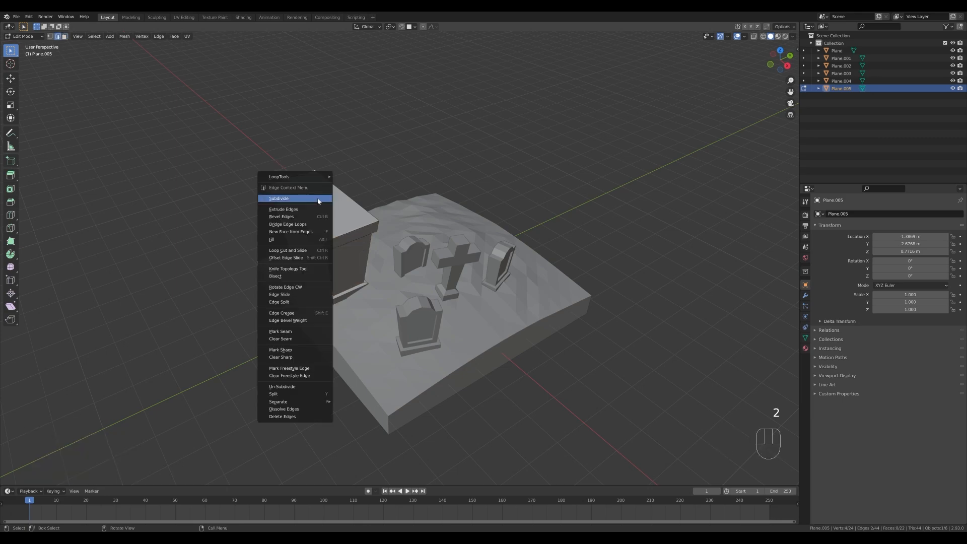
pyautogui.click(310, 198)
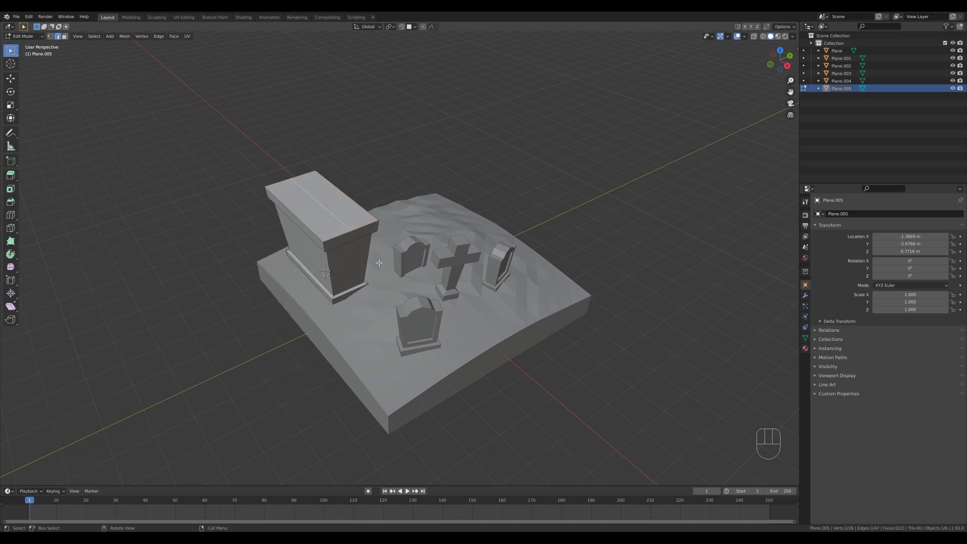
pyautogui.press('g')
pyautogui.press('z')
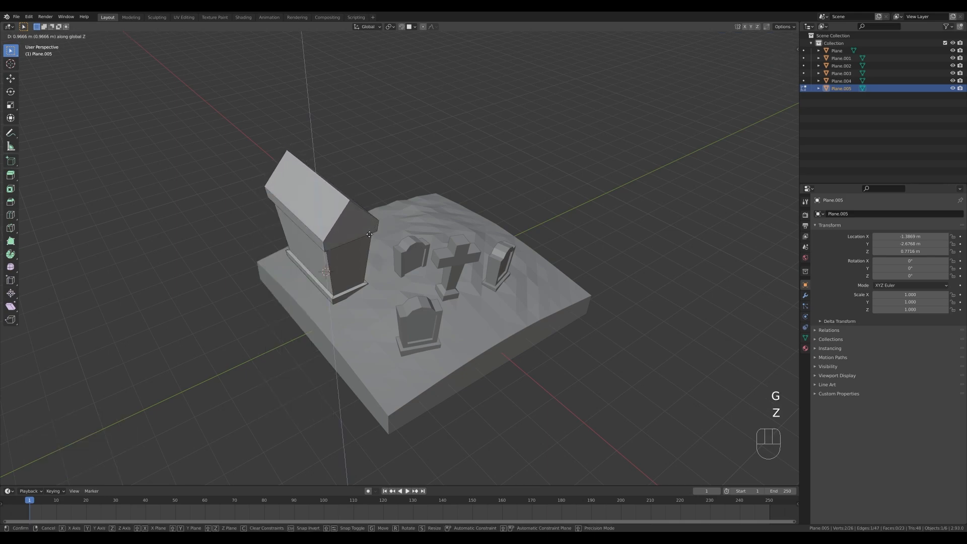
pyautogui.click(368, 235)
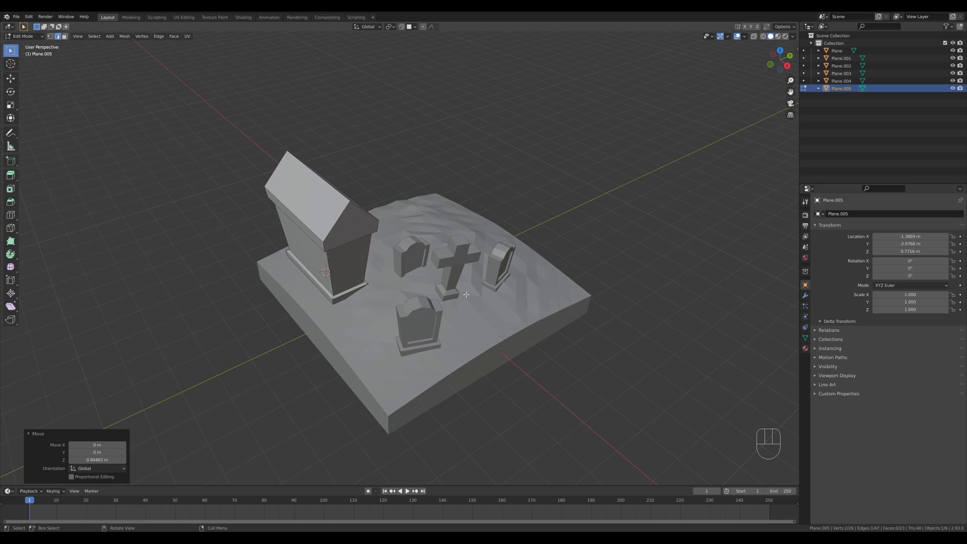
# Inset the front gable face of the crypt roof by about 0.24 m.
pyautogui.moveTo(366, 262)
pyautogui.mouseDown(button='middle')
pyautogui.moveTo(337, 239)
pyautogui.moveTo(360, 247)
pyautogui.mouseUp(button='middle')
pyautogui.scroll(1, 363, 237)
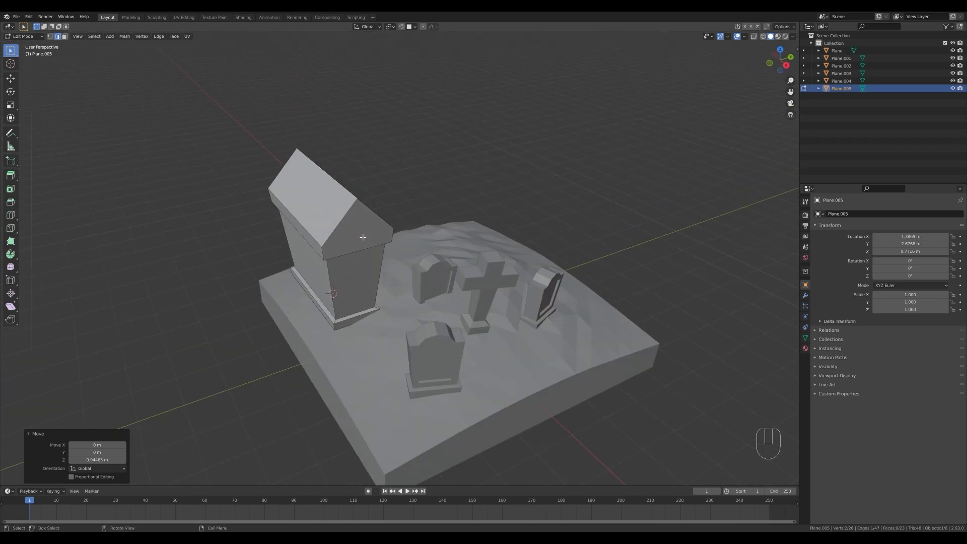
pyautogui.press('3')
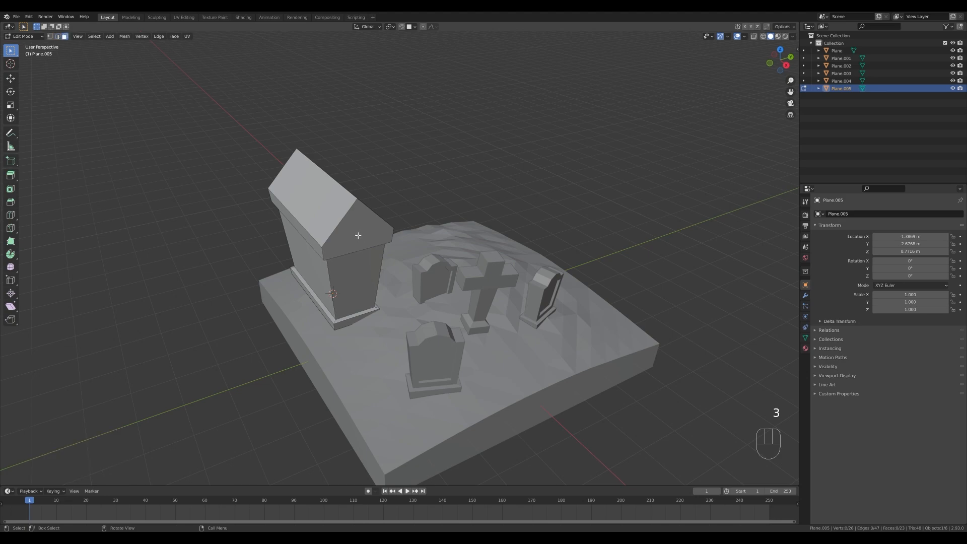
pyautogui.click(358, 235)
pyautogui.press('i')
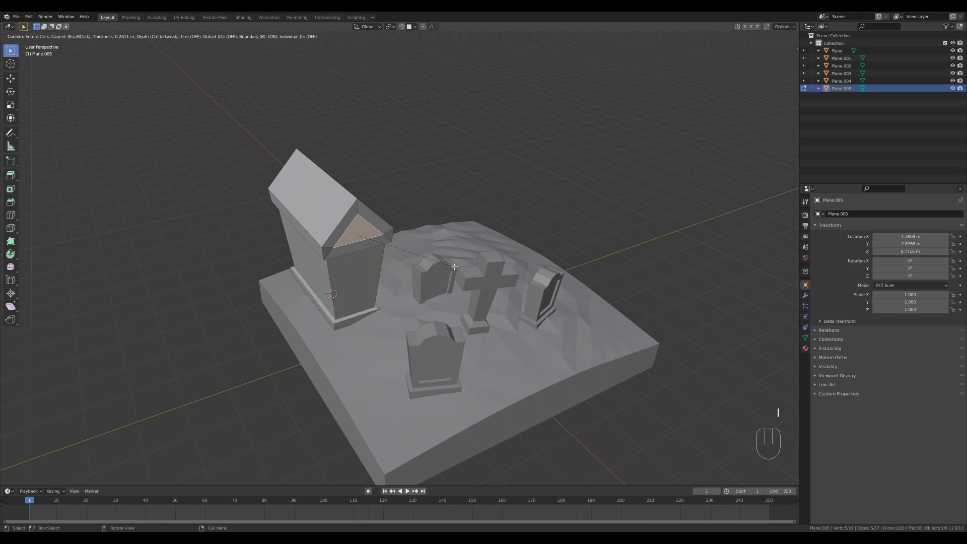
pyautogui.click(332, 289)
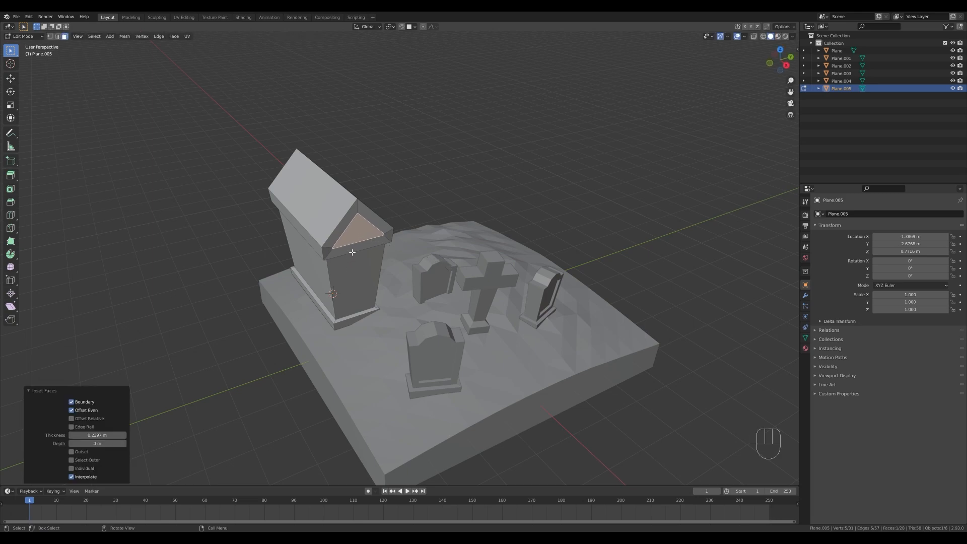
# Turn on Auto Merge and vertex-slide the inset gable's doubled lower corner vertices fully onto their neighbours to form a triangle.
pyautogui.press('1')
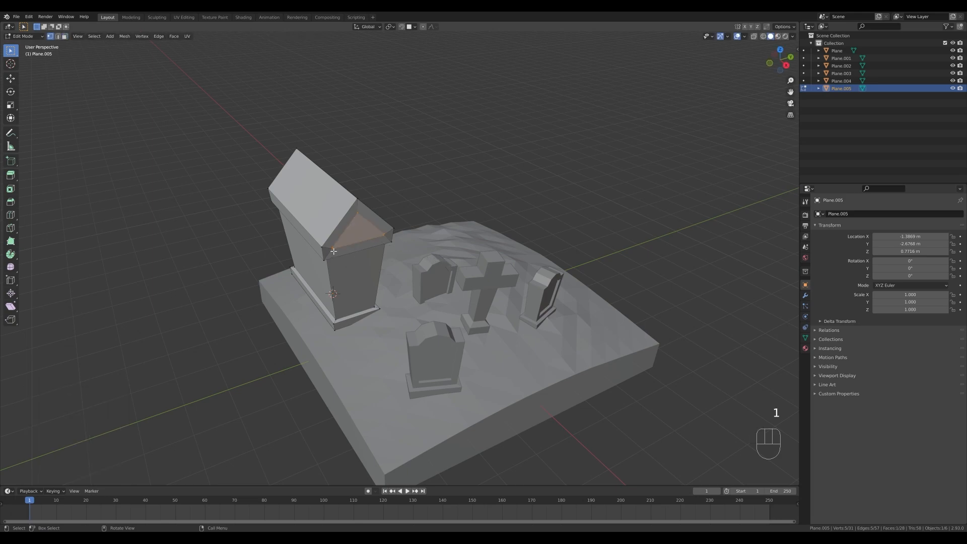
pyautogui.click(333, 250)
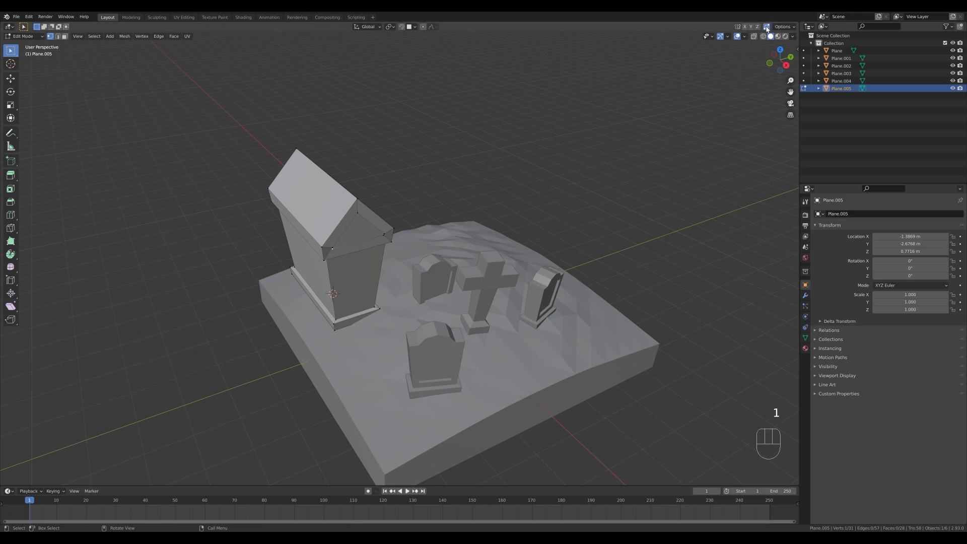
pyautogui.scroll(2, 391, 255)
pyautogui.press('g')
pyautogui.press('g')
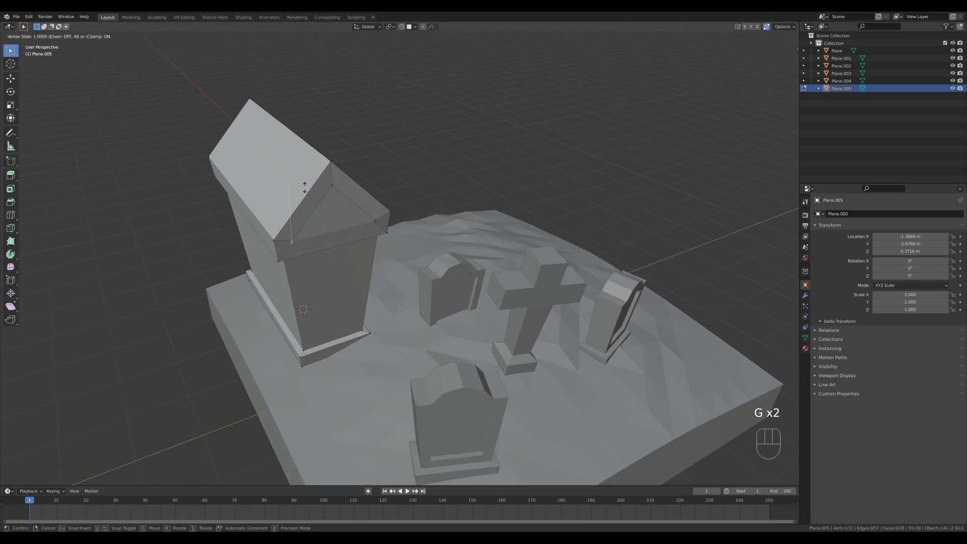
pyautogui.click(396, 207)
pyautogui.press('g')
pyautogui.press('g')
pyautogui.click(425, 158)
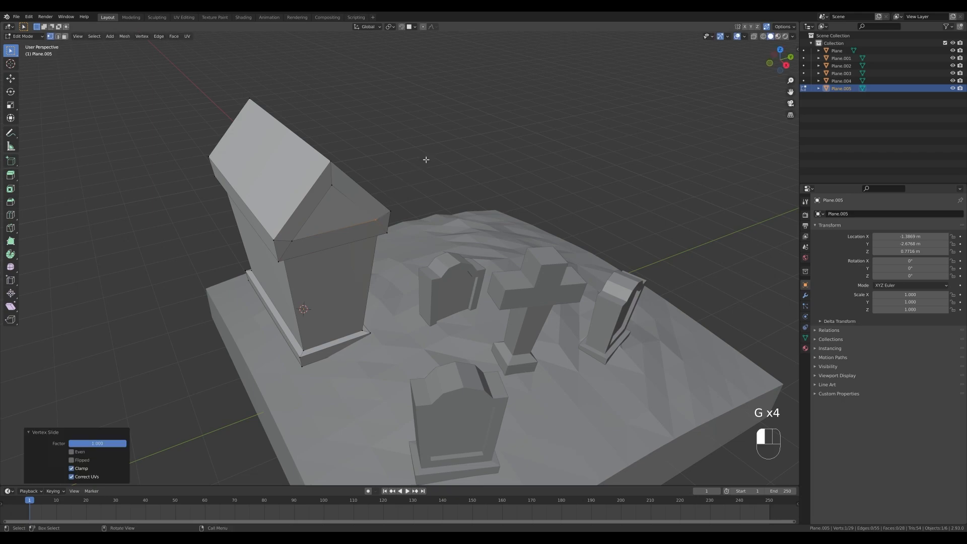
# Extrude the triangular gable face about 0.12 m inward to form a recess.
pyautogui.press('3')
pyautogui.click(330, 212)
pyautogui.moveTo(395, 238); pyautogui.dragTo(435, 240, button='middle')
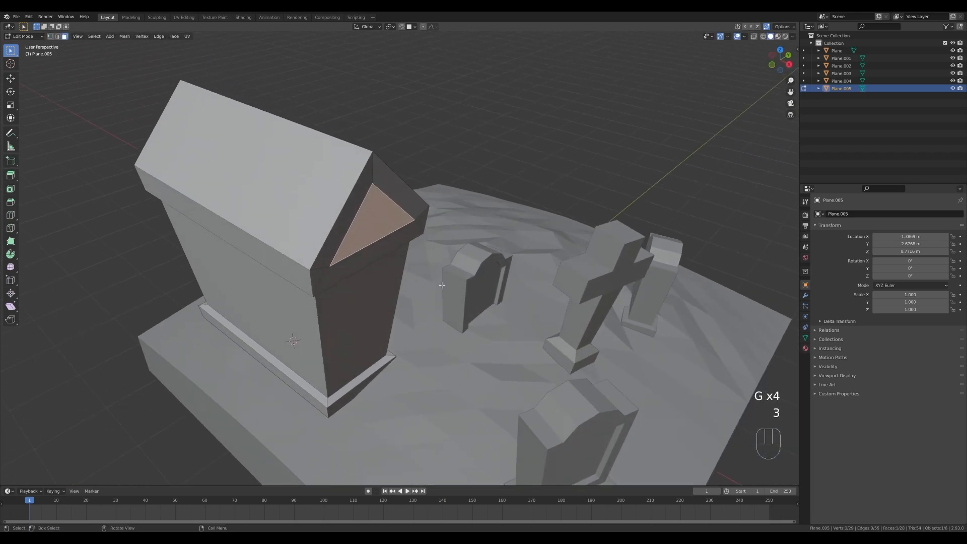
pyautogui.press('e')
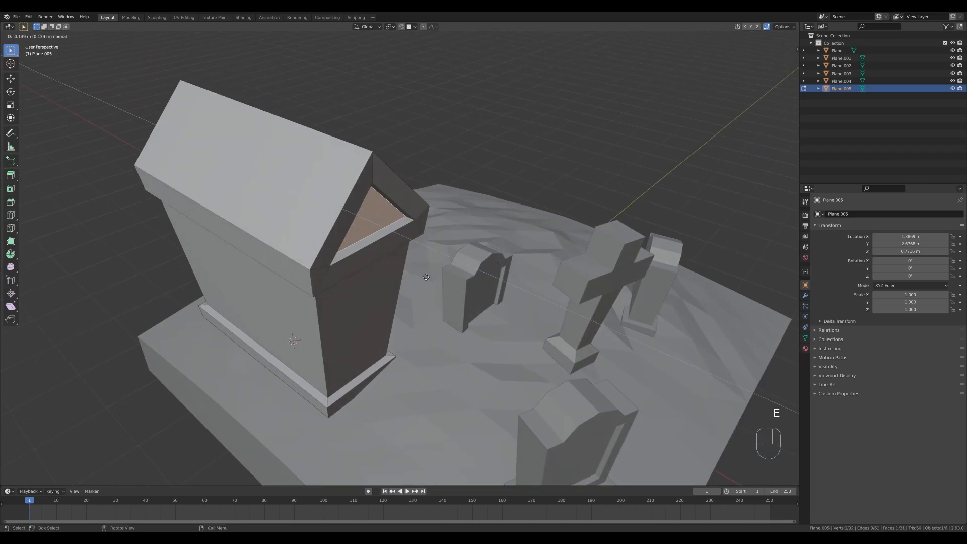
pyautogui.click(429, 276)
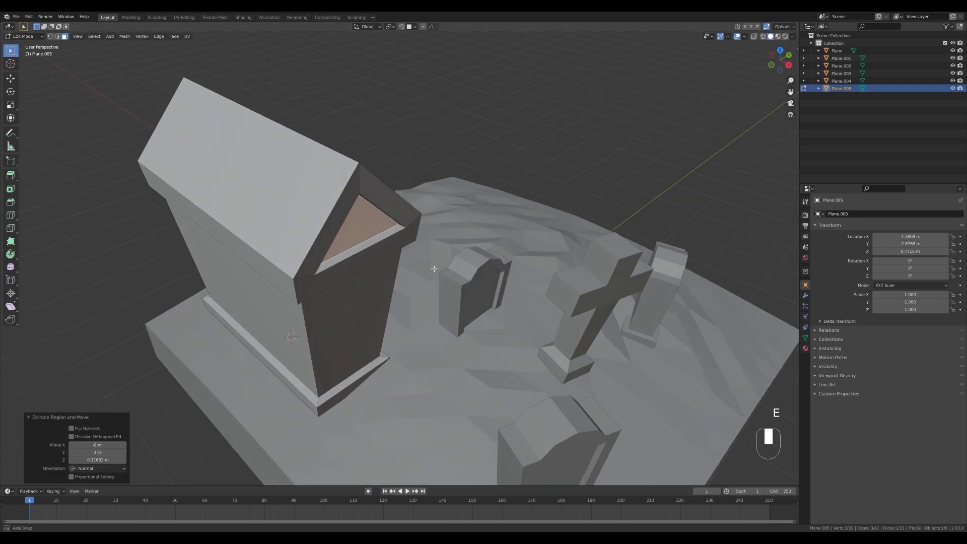
# Select both sloped roof faces and inset them together by about 0.24 m.
pyautogui.moveTo(428, 276); pyautogui.dragTo(315, 249, button='middle')
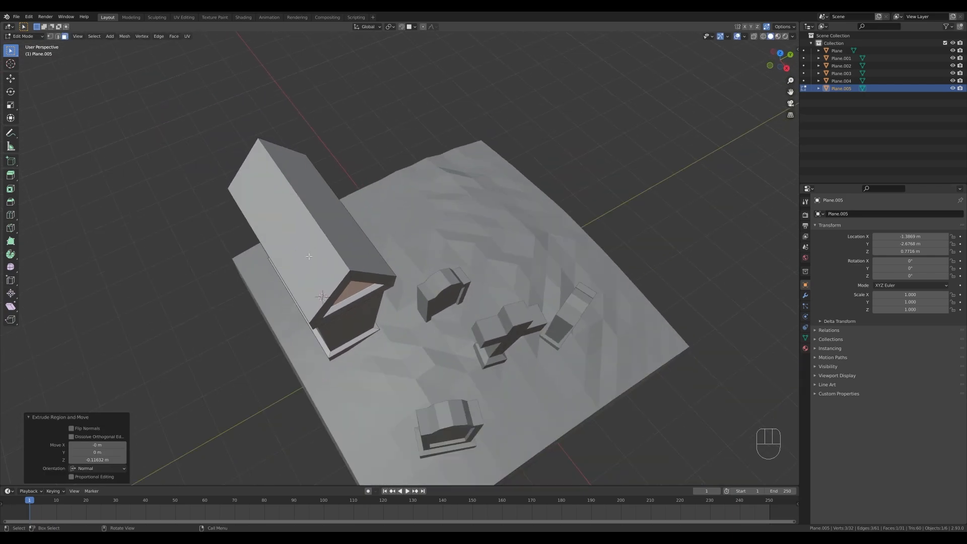
pyautogui.click(310, 247)
pyautogui.keyDown('shift'); pyautogui.click(326, 222); pyautogui.keyUp('shift')
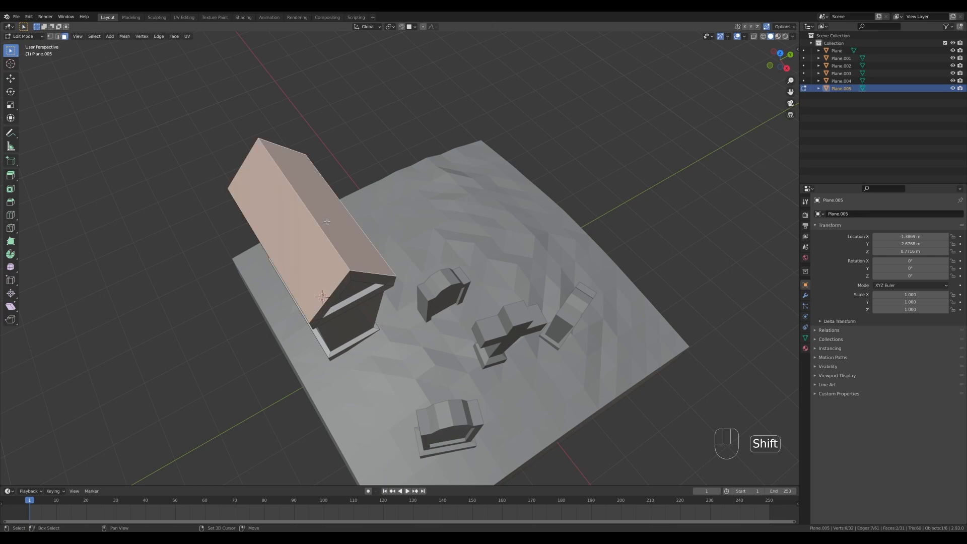
pyautogui.press('i')
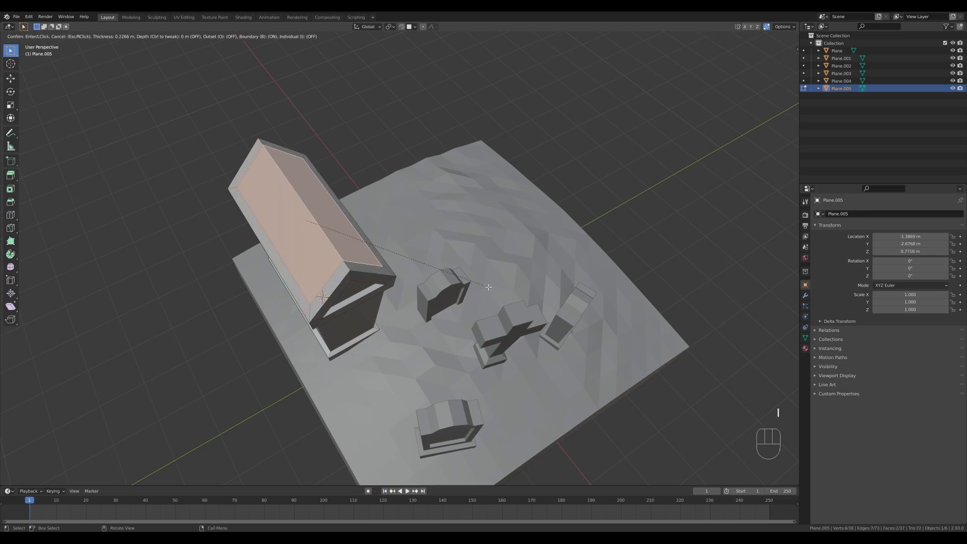
pyautogui.click(488, 287)
# Extrude both inset roof faces about 0.08 m inward along their normals with even thickness.
pyautogui.moveTo(488, 286); pyautogui.dragTo(506, 284, button='middle')
pyautogui.hotkey('alt', 'e')
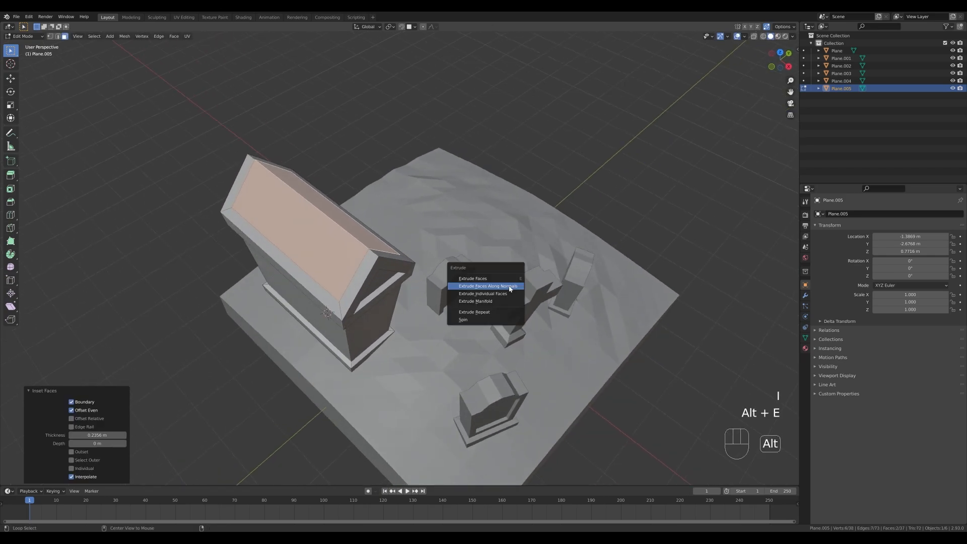
pyautogui.click(506, 284)
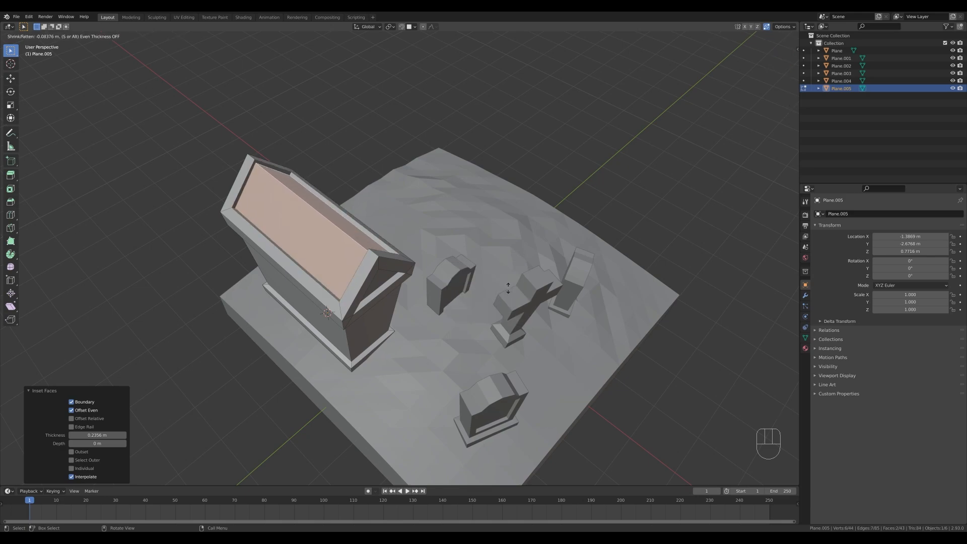
pyautogui.press('s')
pyautogui.click(508, 288)
# Inset the crypt's front wall face below the gable by about 0.1 m.
pyautogui.moveTo(508, 288); pyautogui.dragTo(385, 266, button='middle')
pyautogui.click(357, 266)
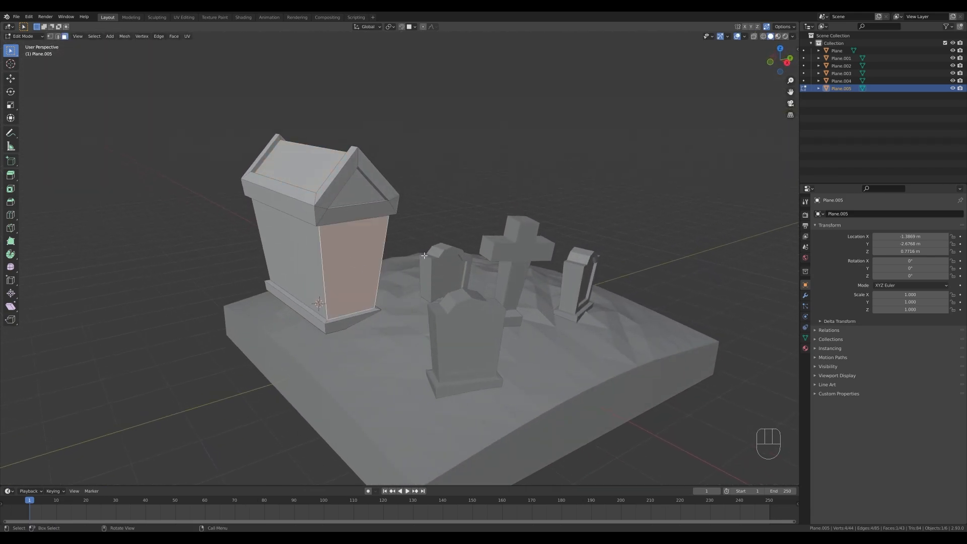
pyautogui.press('i')
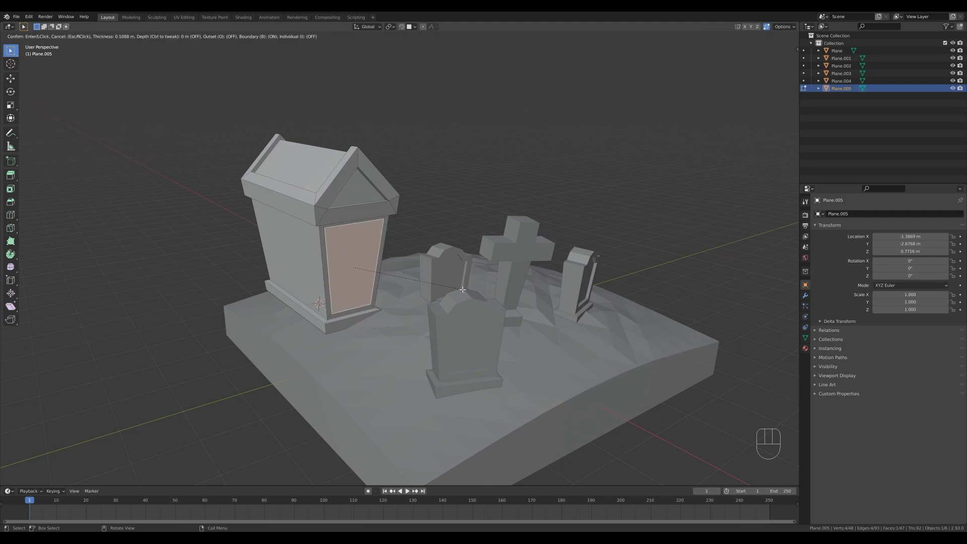
pyautogui.click(463, 290)
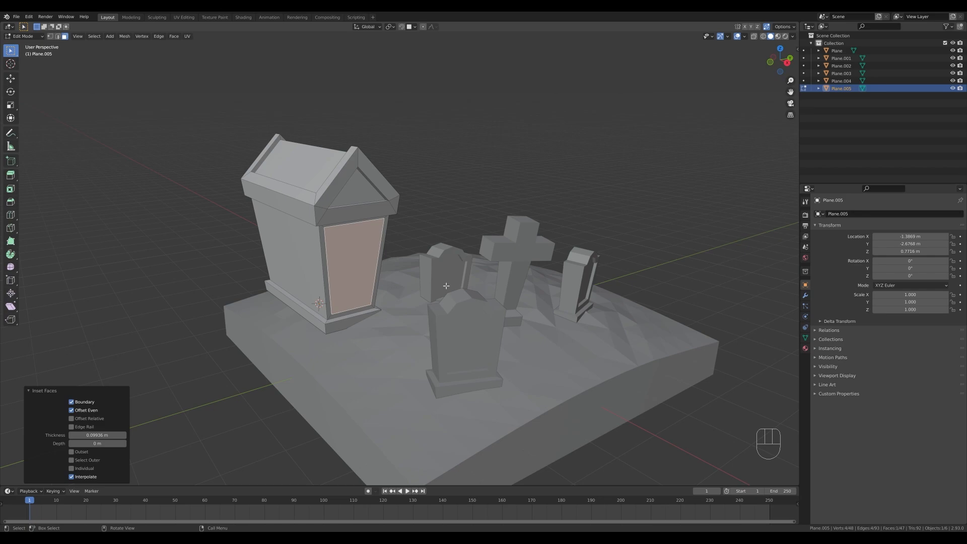
# Scale the two vertical edges of the inset front wall panel to about 0.7 along Y to narrow it.
pyautogui.press('2')
pyautogui.click(327, 263)
pyautogui.keyDown('shift'); pyautogui.click(375, 259); pyautogui.keyUp('shift')
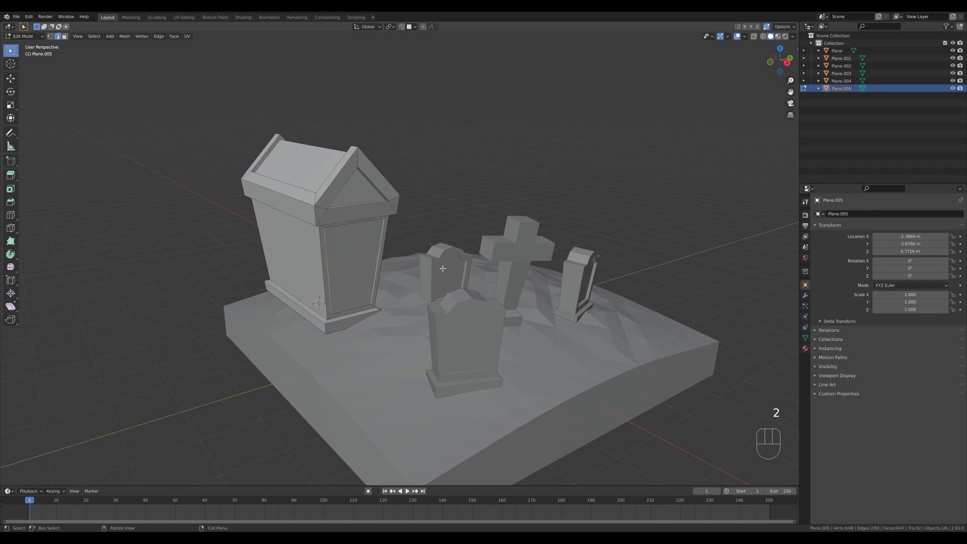
pyautogui.press('s')
pyautogui.press('y')
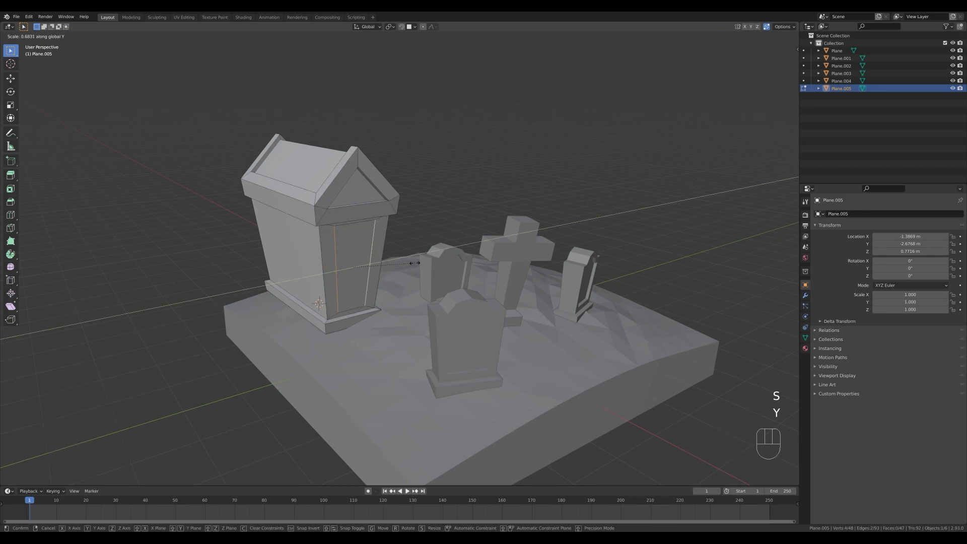
pyautogui.click(423, 265)
# Subdivide the door panel's top edge once and vertex-slide its two upper corners down by about 0.23 to form a pointed arch.
pyautogui.moveTo(362, 247); pyautogui.dragTo(340, 236, button='middle')
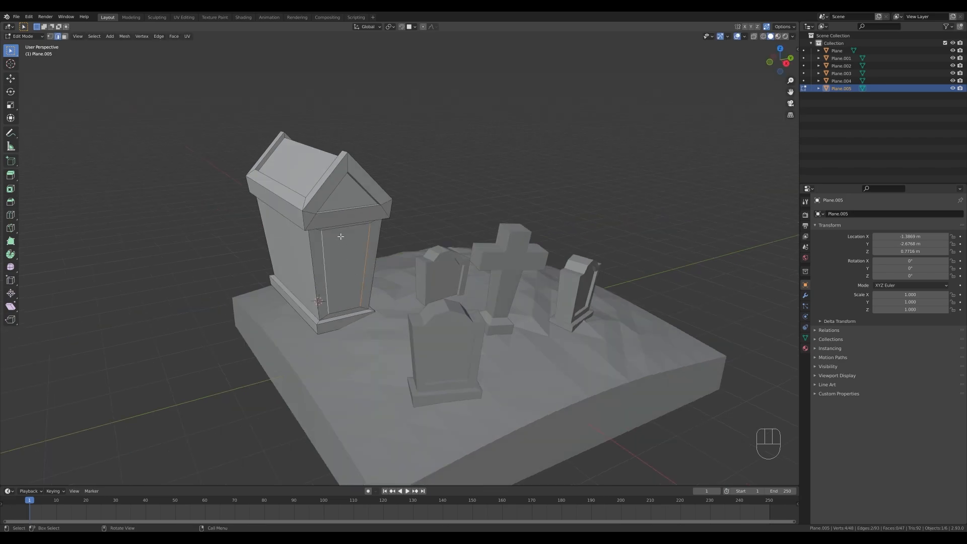
pyautogui.rightClick(341, 229)
pyautogui.click(345, 240)
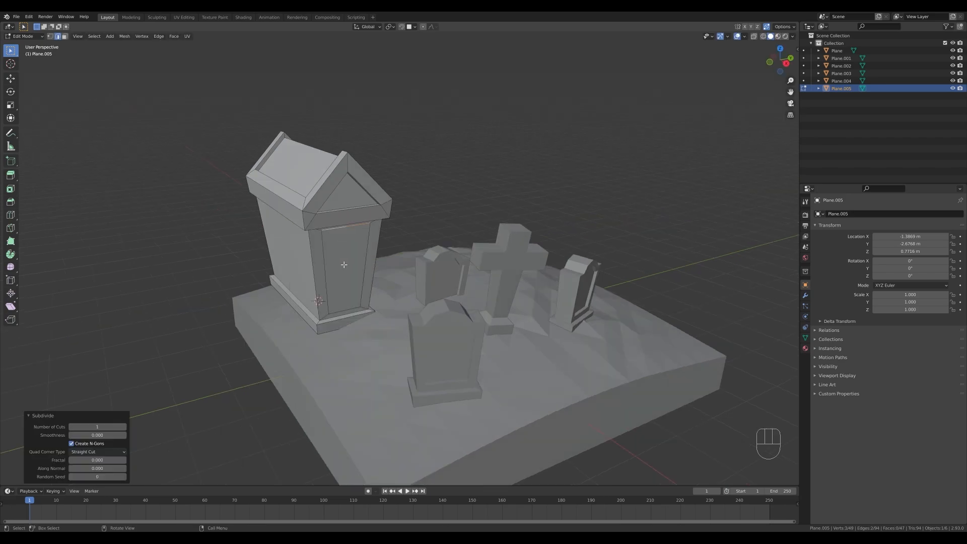
pyautogui.press('1')
pyautogui.keyDown('shift'); pyautogui.click(371, 223); pyautogui.keyUp('shift')
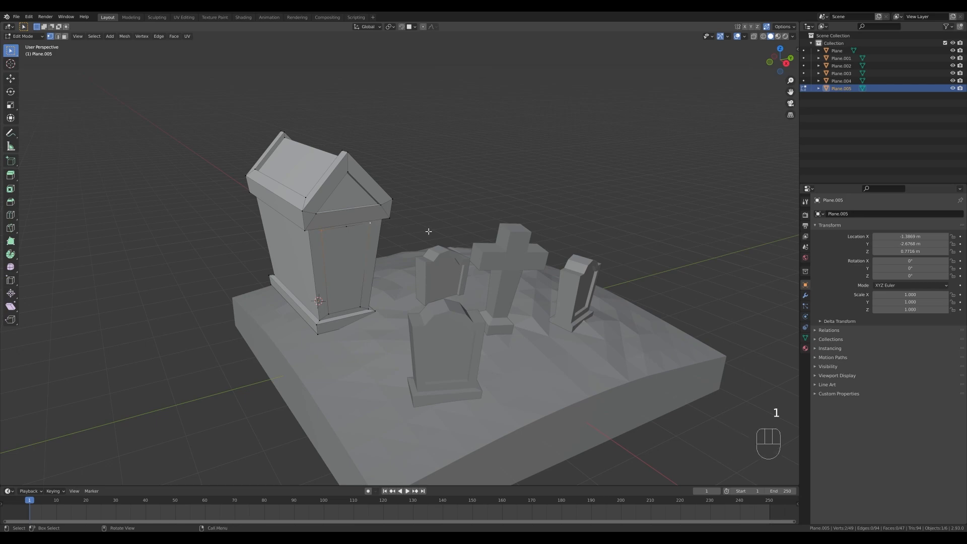
pyautogui.press('g')
pyautogui.press('g')
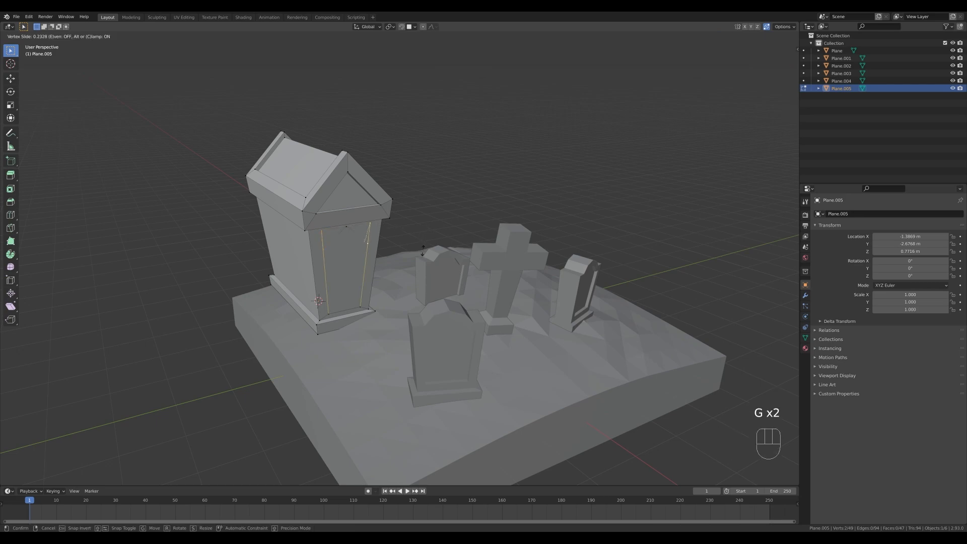
pyautogui.click(422, 251)
# Extrude the pointed door face about 1.94 m into the crypt along the X axis.
pyautogui.press('3')
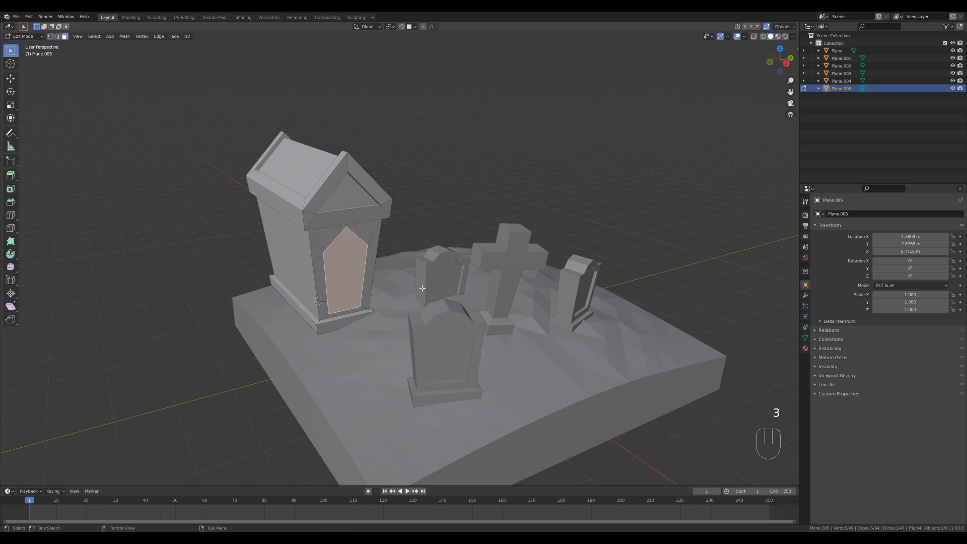
pyautogui.moveTo(389, 310); pyautogui.dragTo(453, 299, button='middle')
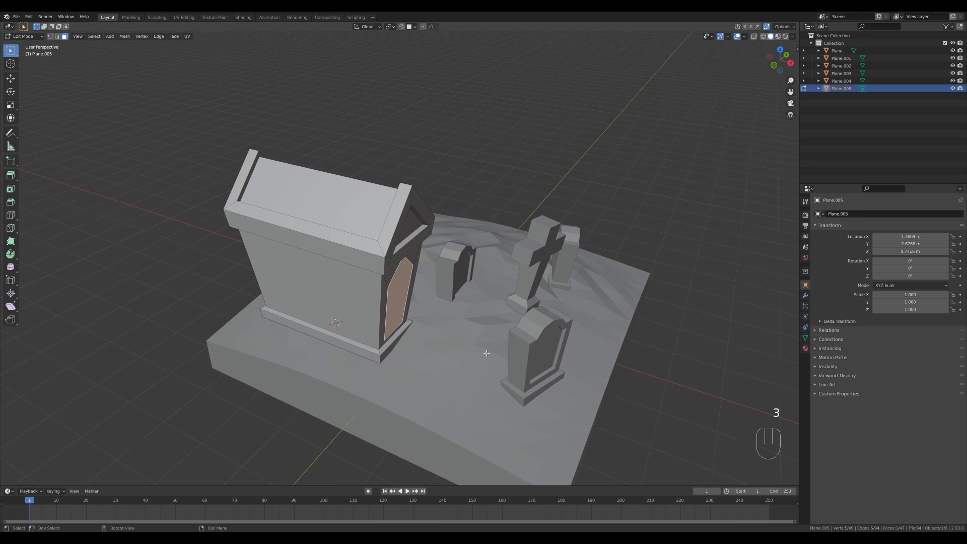
pyautogui.press('e')
pyautogui.press('x')
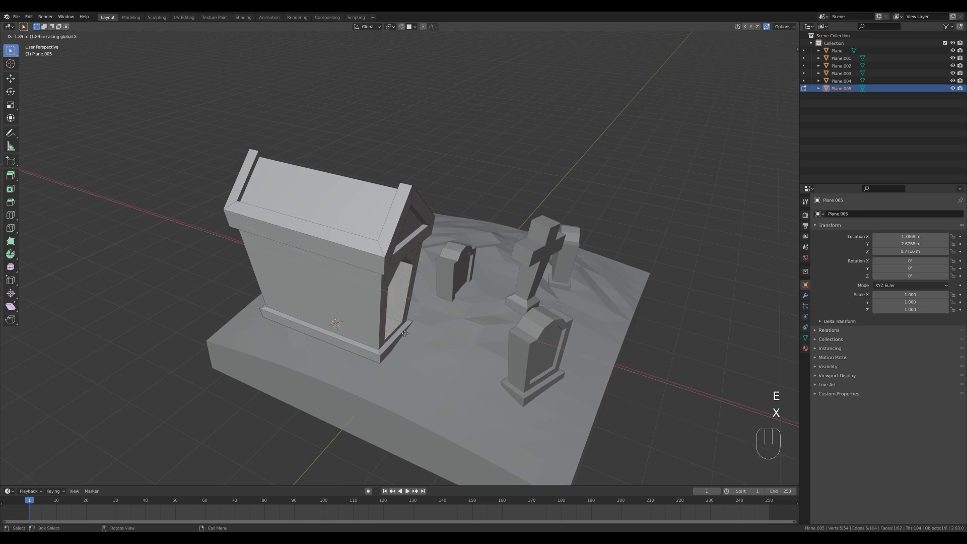
pyautogui.click(405, 334)
# Duplicate the doorway's two vertical side edges in place and separate the copies into their own object.
pyautogui.moveTo(405, 334); pyautogui.dragTo(430, 316, button='middle')
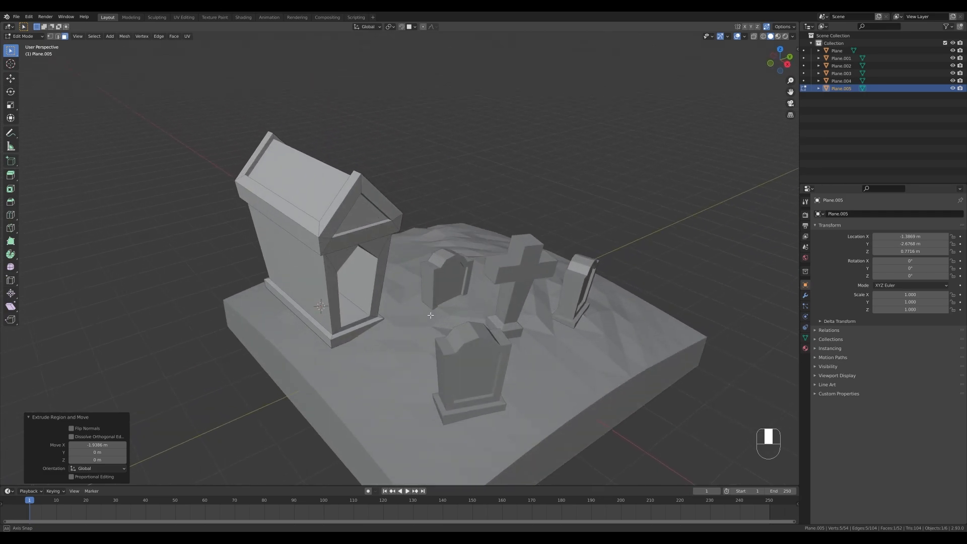
pyautogui.scroll(-2, 430, 315)
pyautogui.keyDown('shift'); pyautogui.moveTo(504, 297); pyautogui.dragTo(455, 300, button='middle'); pyautogui.keyUp('shift')
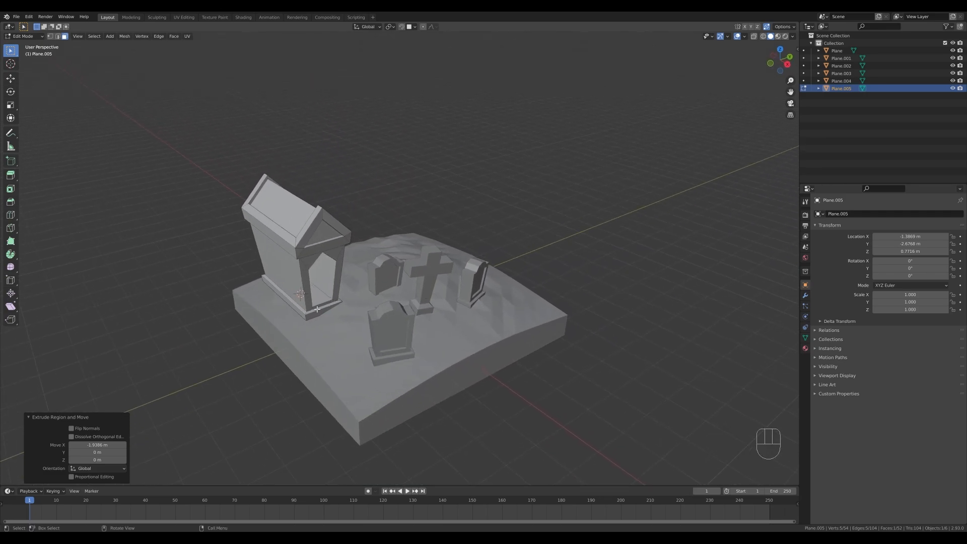
pyautogui.scroll(2, 331, 287)
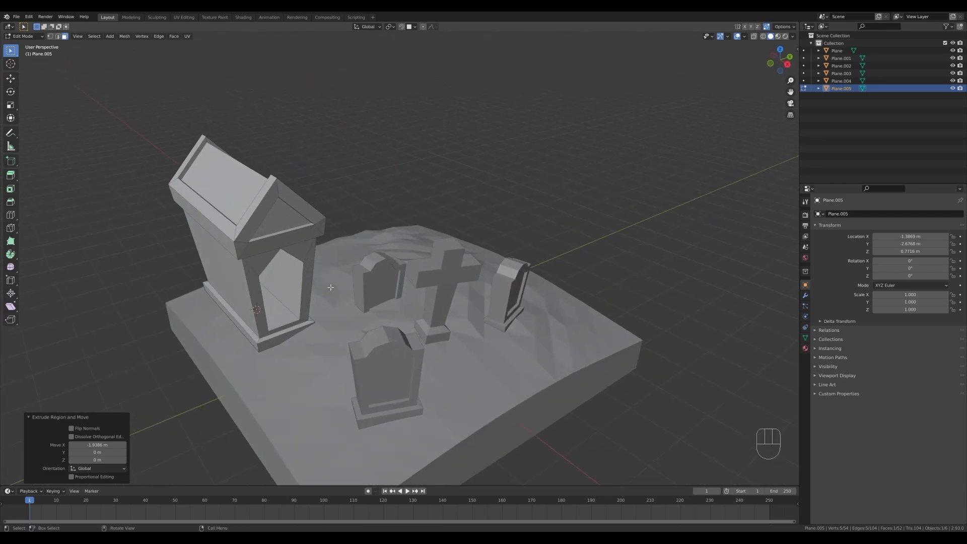
pyautogui.press('2')
pyautogui.click(303, 291)
pyautogui.keyDown('shift'); pyautogui.click(261, 314); pyautogui.keyUp('shift')
pyautogui.moveTo(378, 311); pyautogui.dragTo(410, 308, button='middle')
pyautogui.hotkey('shift', 'd')
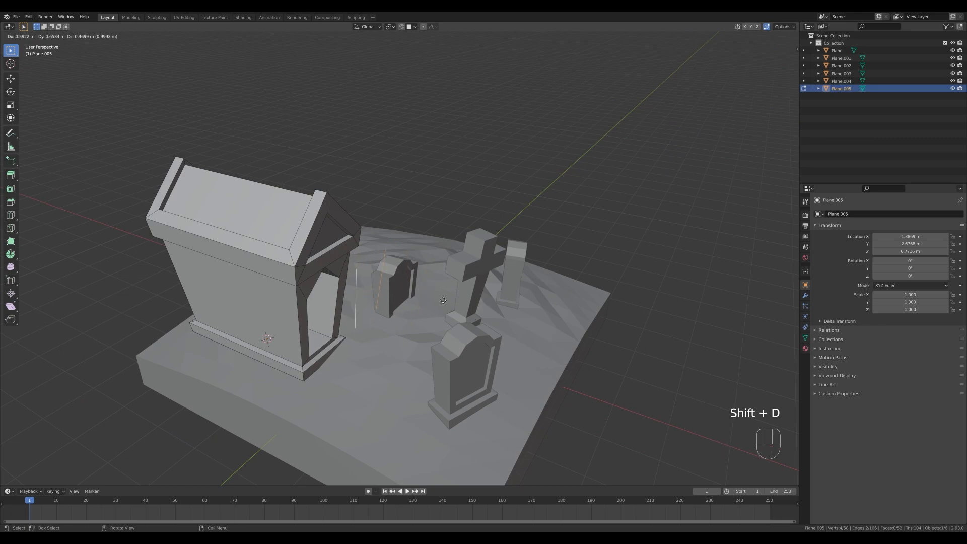
pyautogui.rightClick(434, 309)
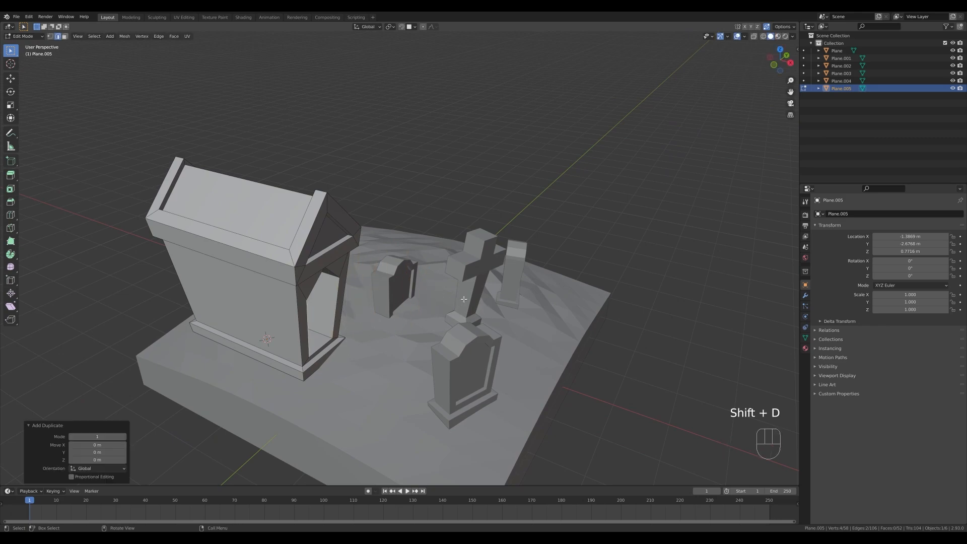
pyautogui.press('p')
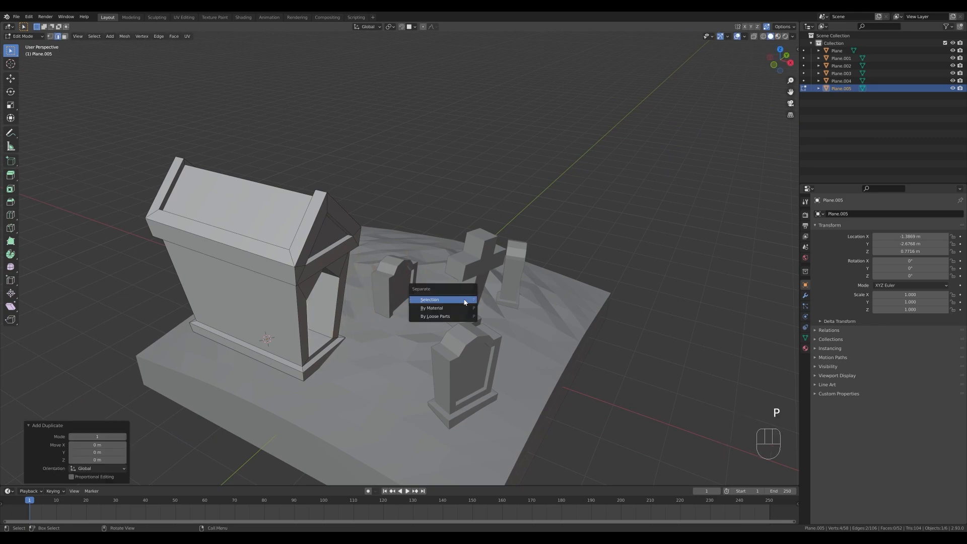
pyautogui.click(465, 301)
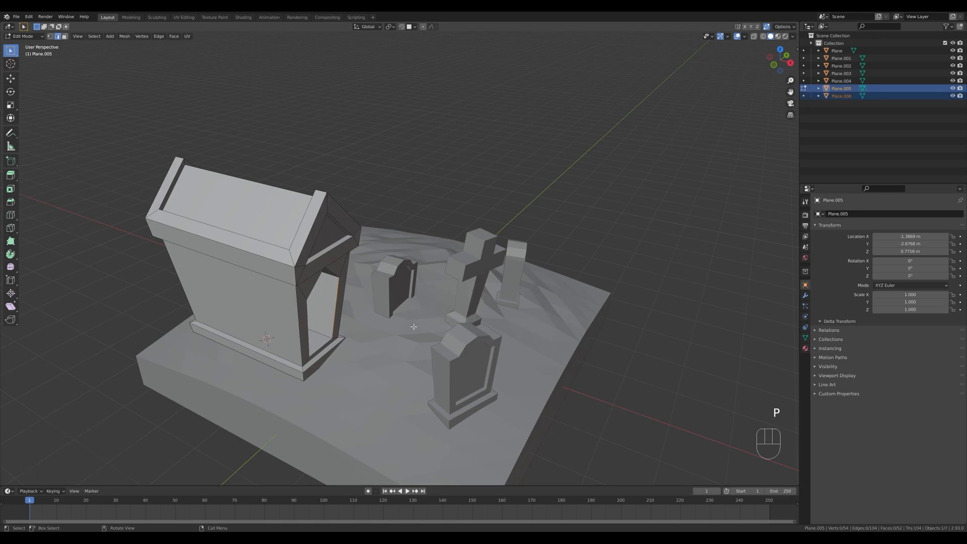
# Extrude all edges of the separated door object about 0.45 m outward along X to form two open door leaves.
pyautogui.press('Tab')
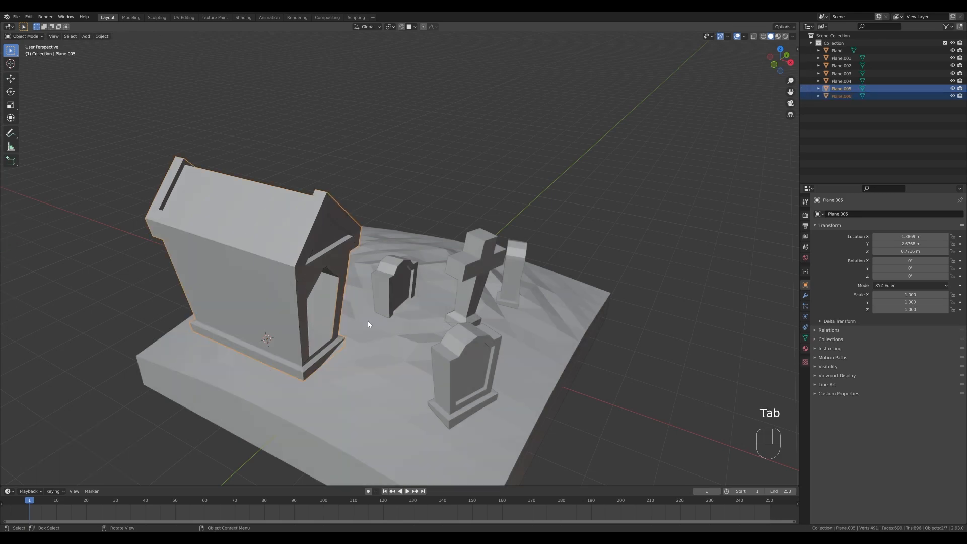
pyautogui.click(337, 314)
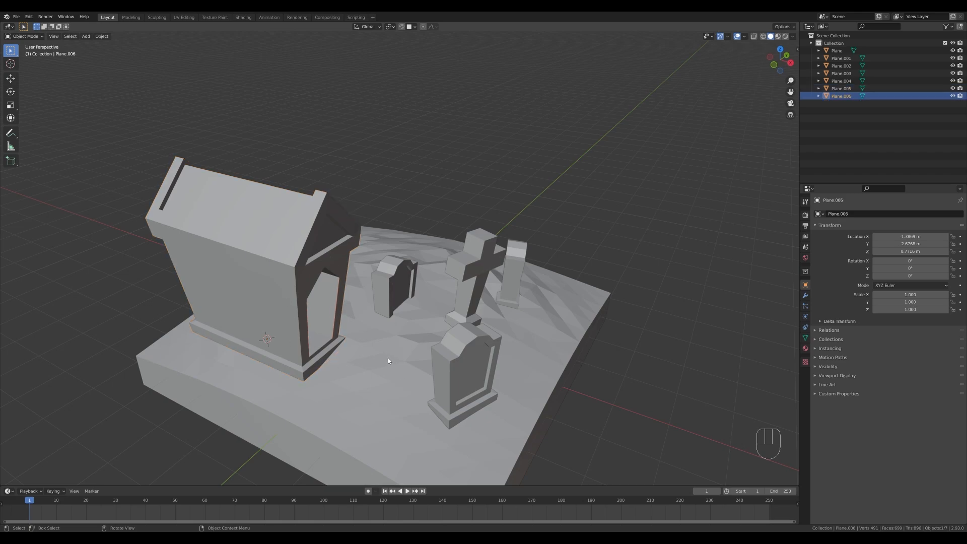
pyautogui.press('Tab')
pyautogui.press('a')
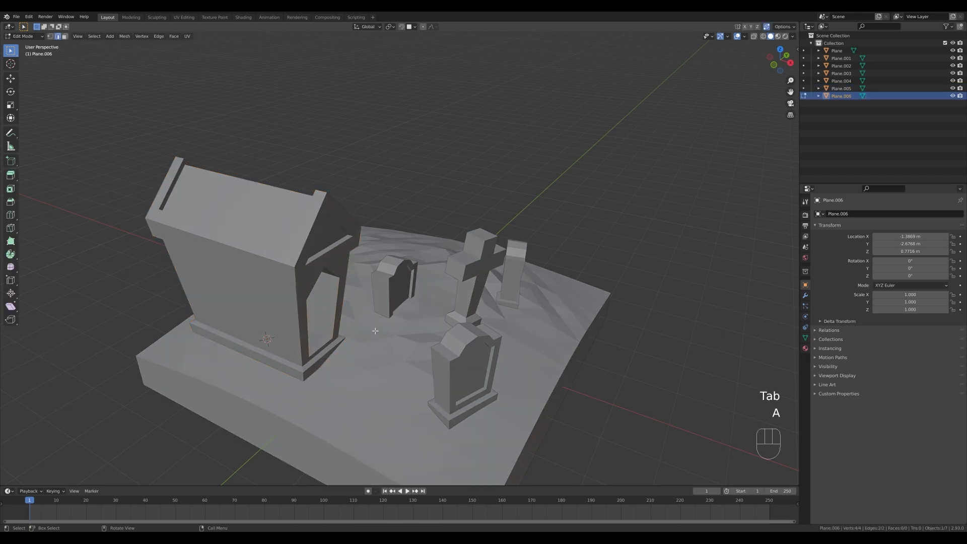
pyautogui.press('e')
pyautogui.press('x')
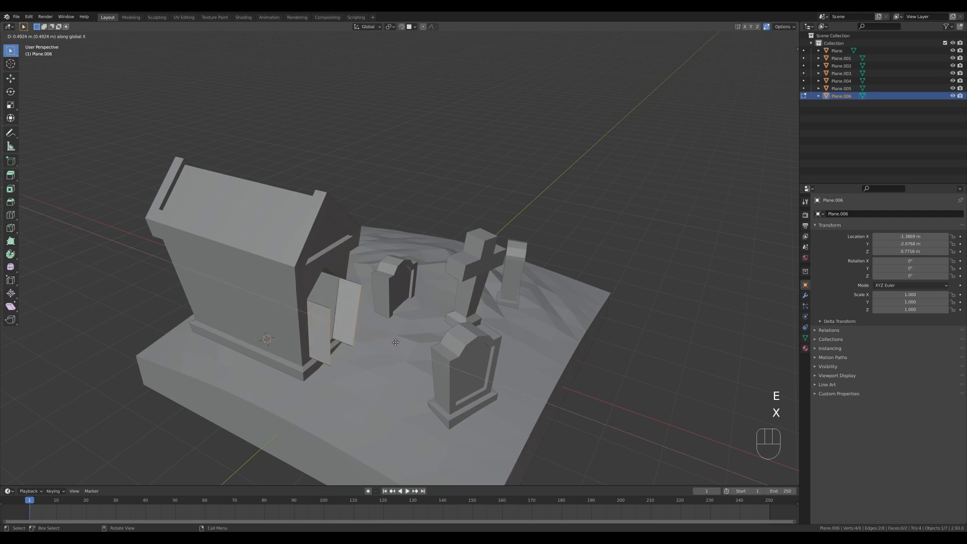
pyautogui.click(394, 342)
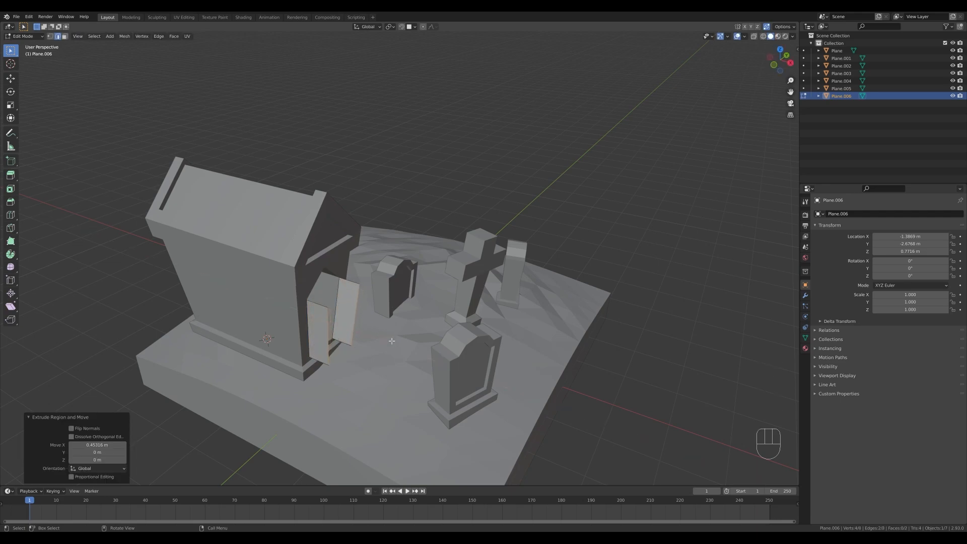
# Slide the near door leaf's upper outer corner about 0.38 upward with clamping off and move it about 0.2 m outward in front view.
pyautogui.press('1')
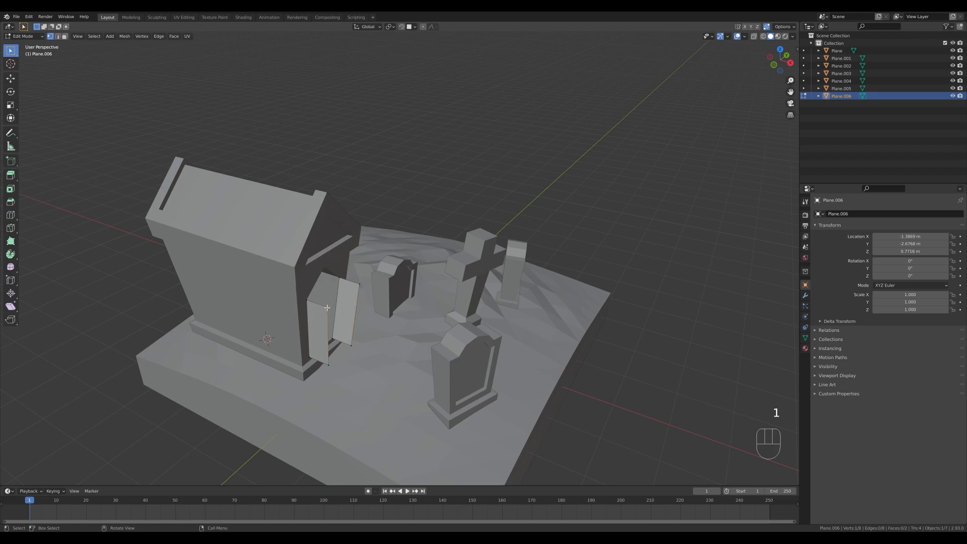
pyautogui.press('g')
pyautogui.press('g')
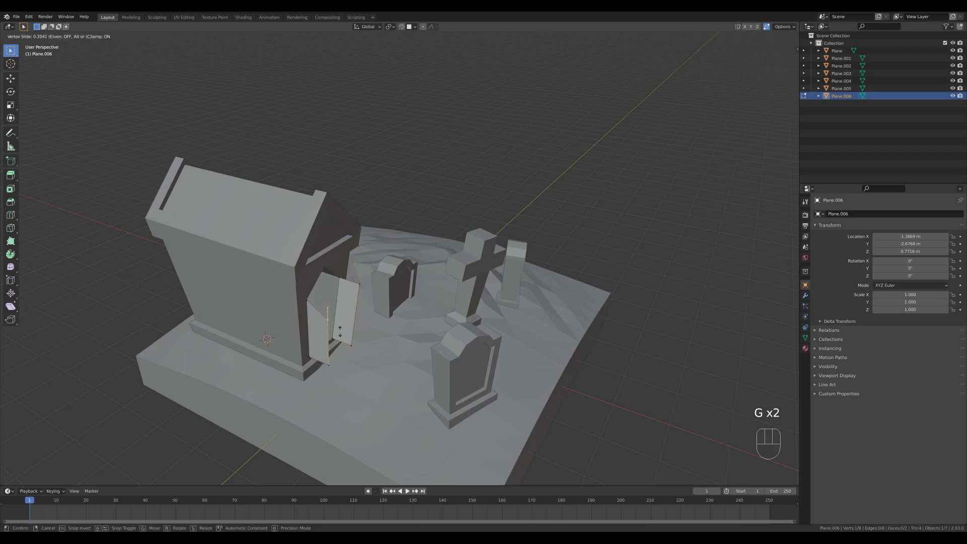
pyautogui.press('alt')
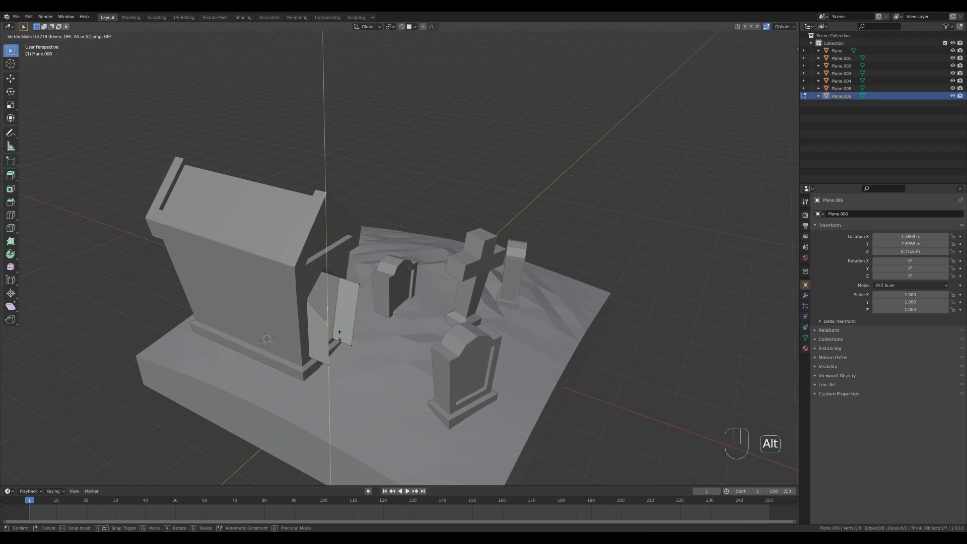
pyautogui.click(343, 297)
pyautogui.press('KP_1')
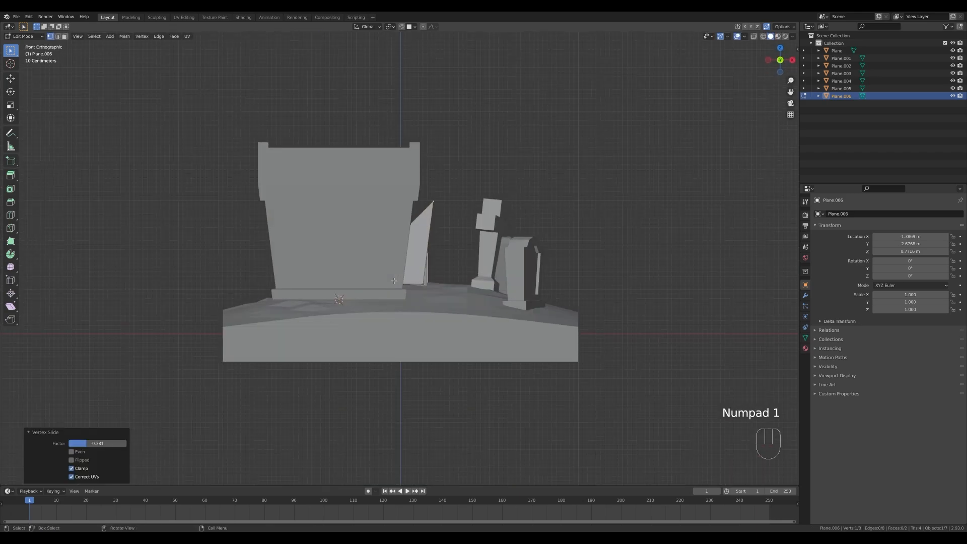
pyautogui.press('g')
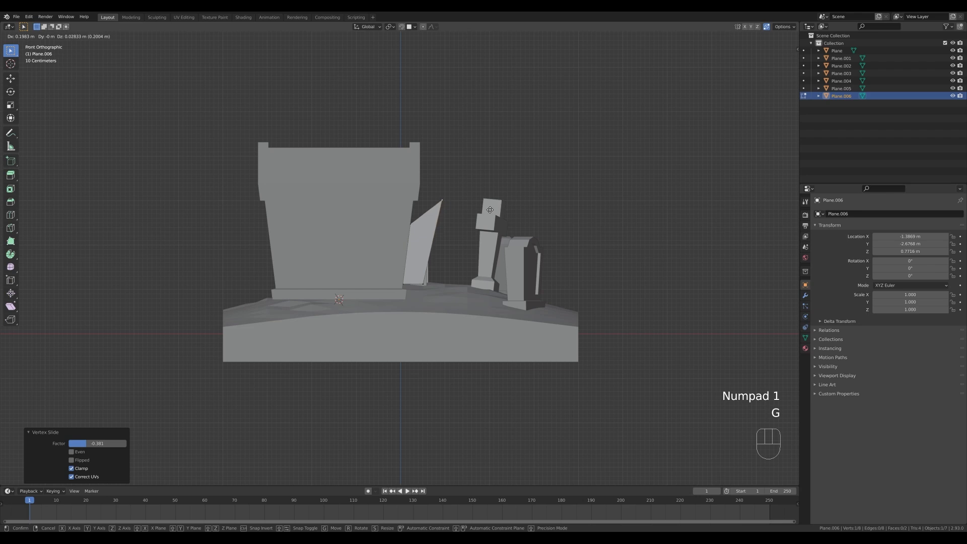
pyautogui.click(490, 210)
# Move the far door leaf's upper outer corner about 0.43 m outward along X and 0.26 m up in front view.
pyautogui.moveTo(490, 210); pyautogui.dragTo(371, 250, button='middle')
pyautogui.press('KP_1')
pyautogui.press('g')
pyautogui.press('Escape')
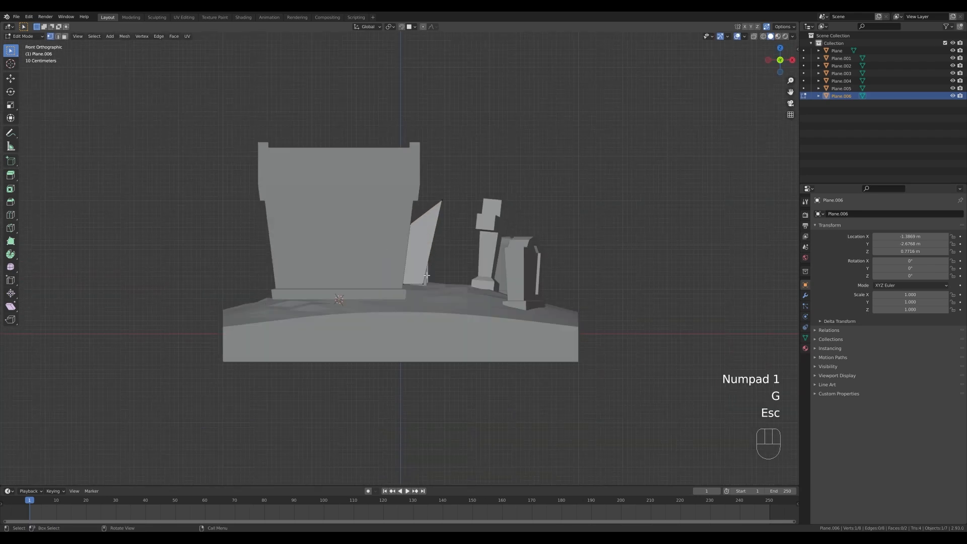
pyautogui.press('g')
pyautogui.click(444, 257)
# Thicken both crypt door leaves by extruding all their faces along normals with an offset of about -0.08 m.
pyautogui.press('KP_3')
pyautogui.press('KP_1')
pyautogui.moveTo(590, 166); pyautogui.dragTo(544, 198, button='middle')
pyautogui.scroll(-2, 528, 195)
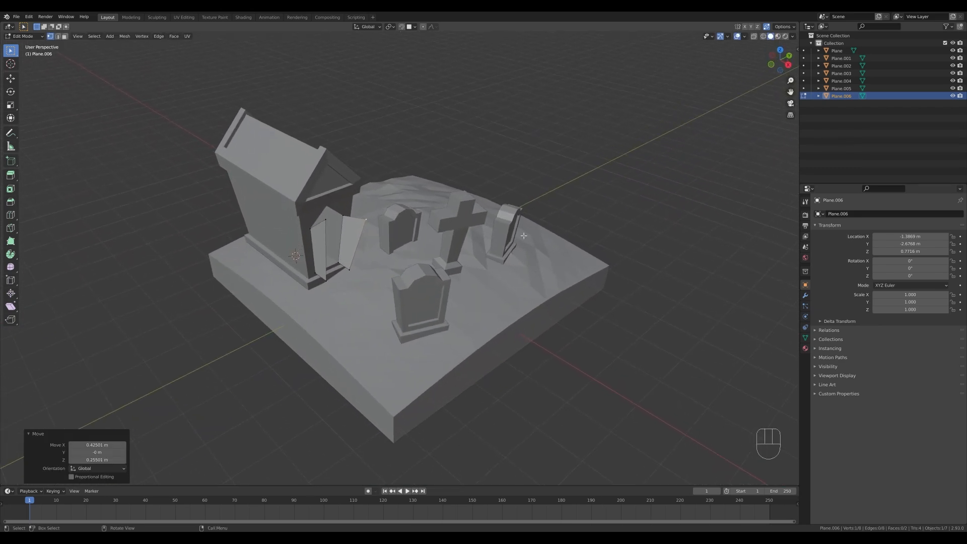
pyautogui.press('a')
pyautogui.hotkey('alt', 'e')
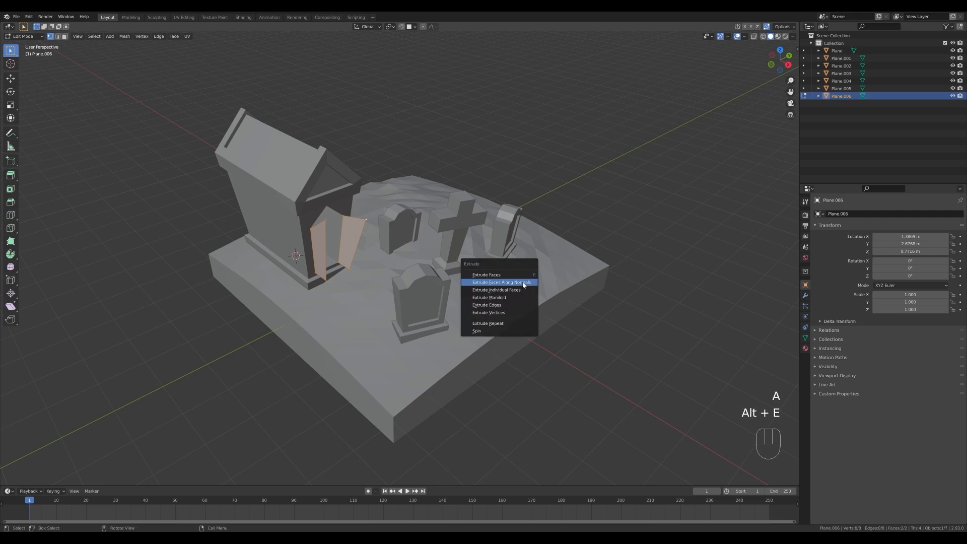
pyautogui.click(522, 281)
pyautogui.press('shift')
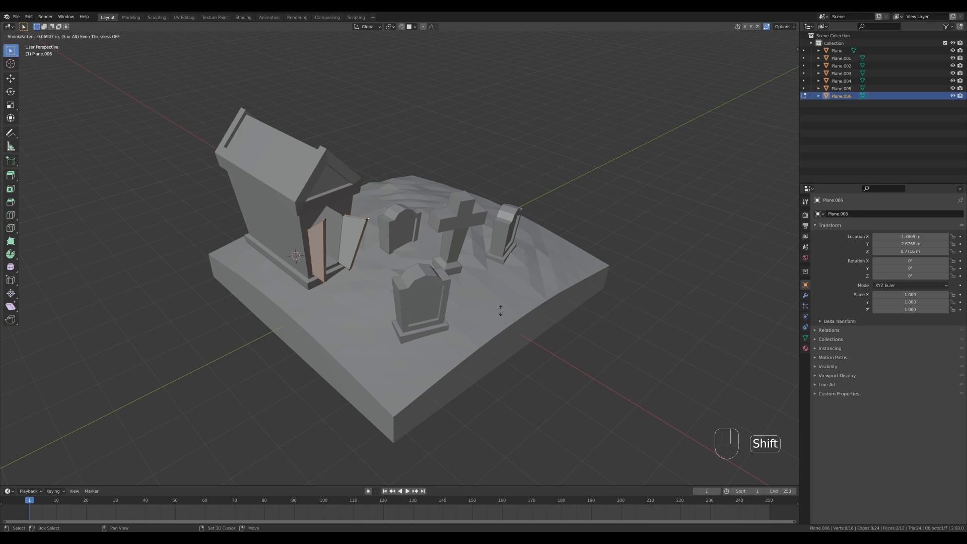
pyautogui.click(500, 312)
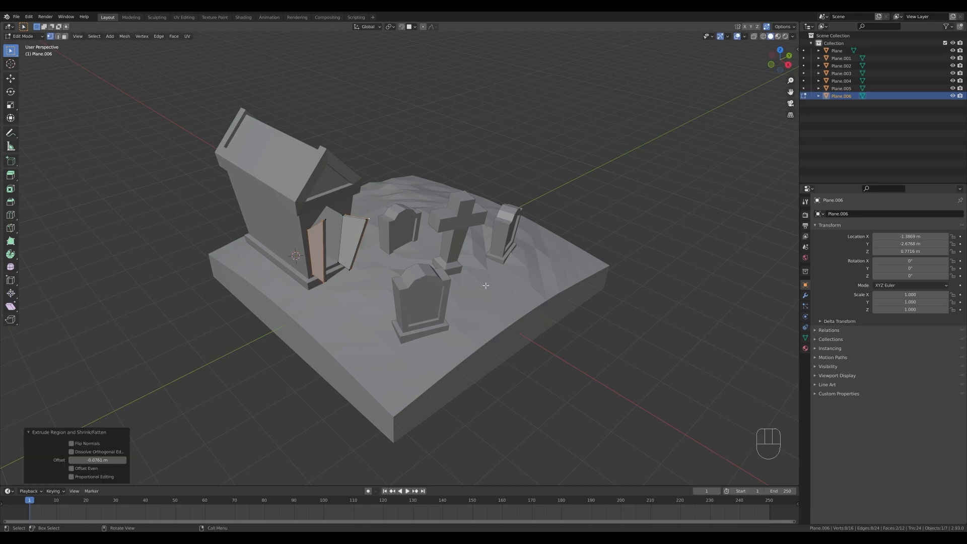
# Recalculate the normals of the whole door mesh and return to Object Mode.
pyautogui.press('a')
pyautogui.hotkey('shift', 'n')
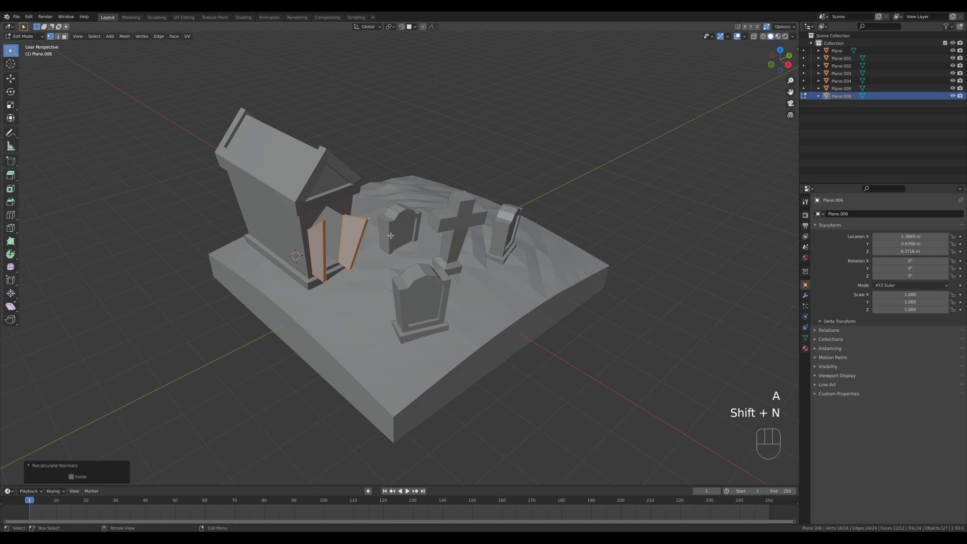
pyautogui.press('Tab')
# Place the 3D cursor on the raised ground behind the headstones and add a single-vertex mesh object there.
pyautogui.scroll(-1, 467, 237)
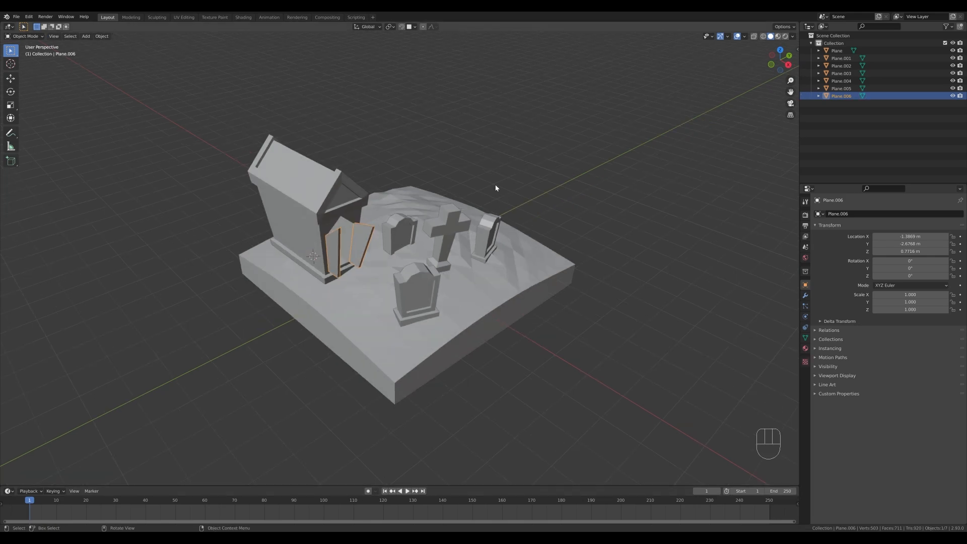
pyautogui.moveTo(512, 202); pyautogui.dragTo(428, 214, button='middle')
pyautogui.keyDown('shift'); pyautogui.rightClick(428, 205); pyautogui.keyUp('shift')
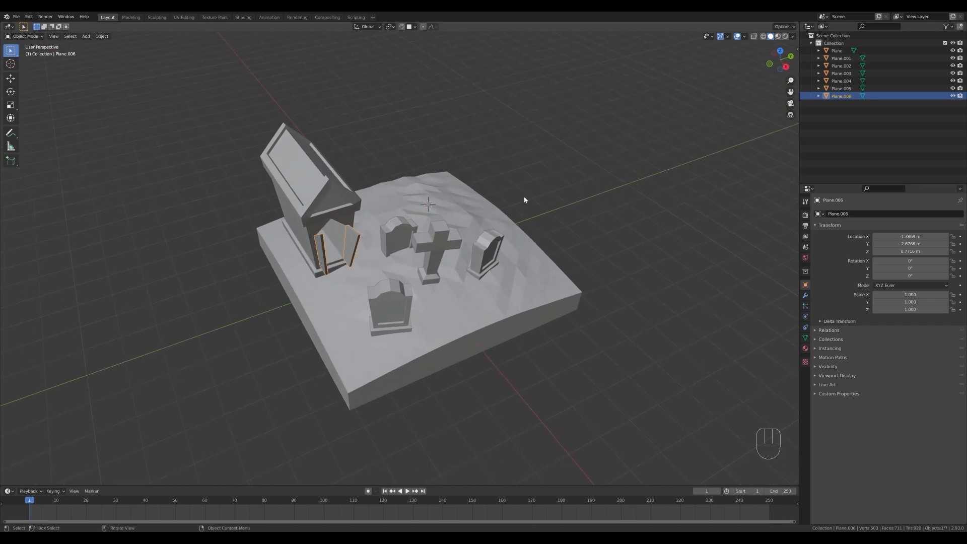
pyautogui.hotkey('shift', 'a')
pyautogui.moveTo(523, 207)
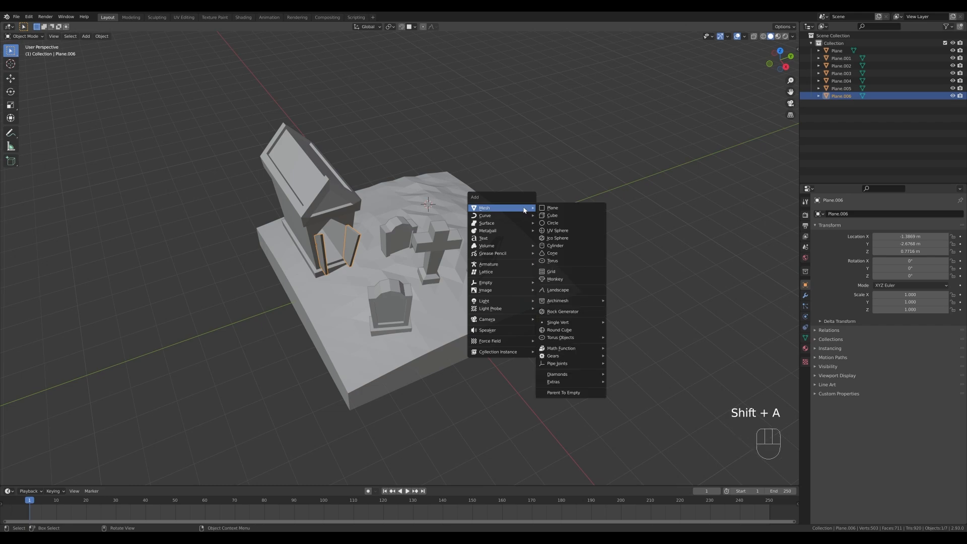
pyautogui.moveTo(574, 322)
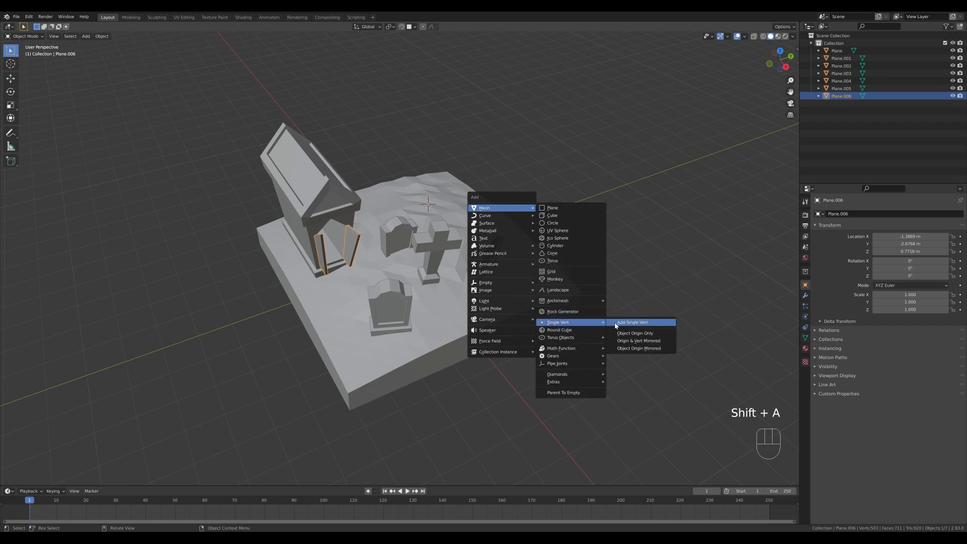
pyautogui.click(640, 323)
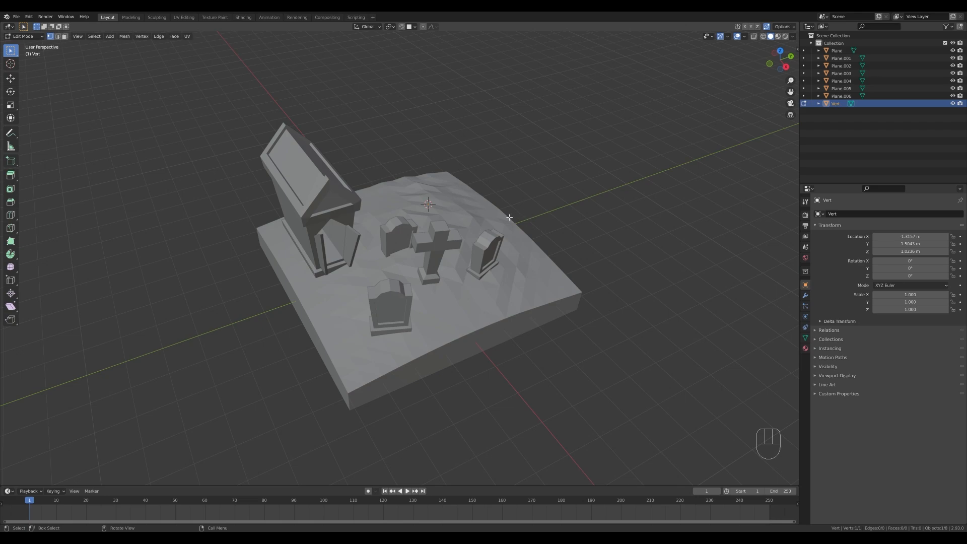
# In right view, extrude the single vertex upward into a two-segment trunk and add a short stub about 0.36 m outward from its upper end.
pyautogui.press('KP_3')
pyautogui.press('e')
pyautogui.press('Escape')
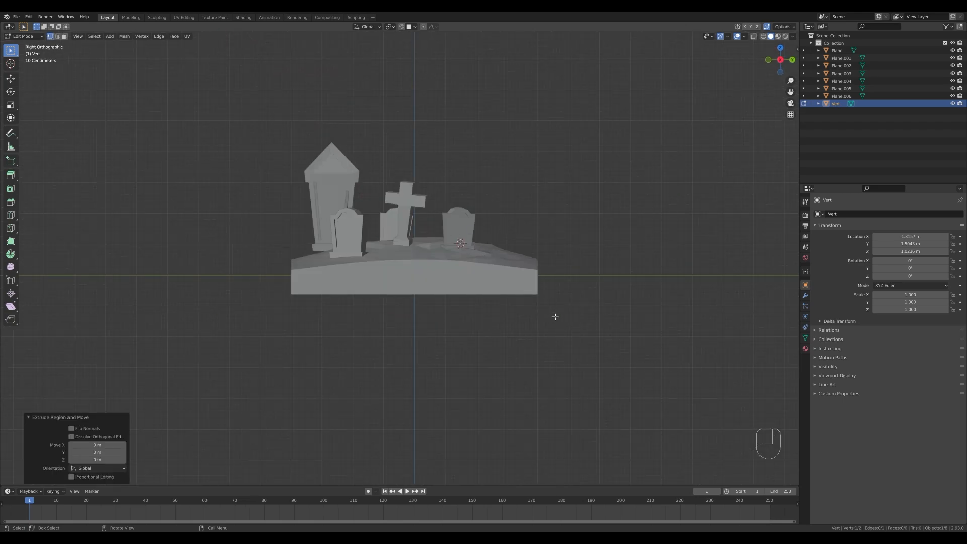
pyautogui.press('e')
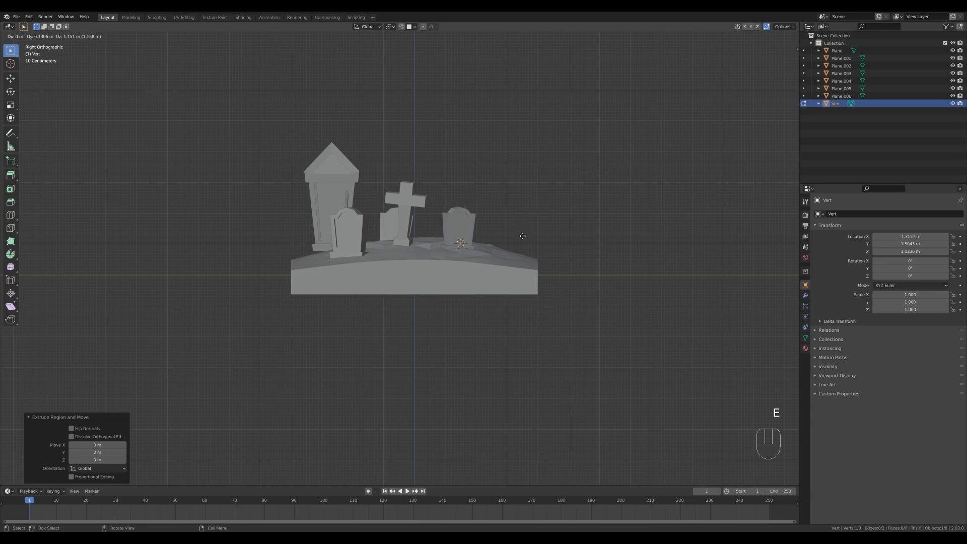
pyautogui.click(522, 237)
pyautogui.press('e')
pyautogui.click(497, 184)
pyautogui.press('e')
pyautogui.click(511, 183)
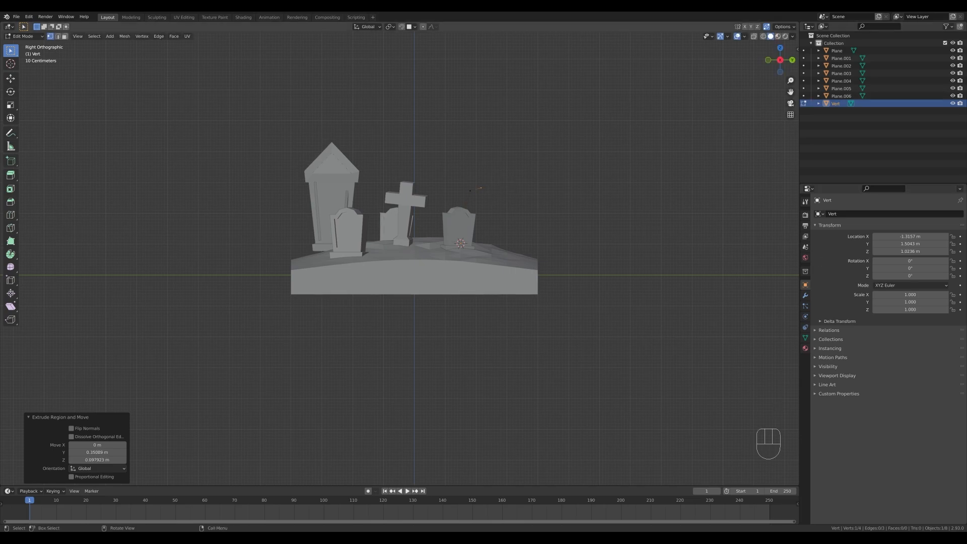
# Extend the trunk about 0.37 m upward and extrude a two-segment side branch arching toward the crypt in right view.
pyautogui.press('e')
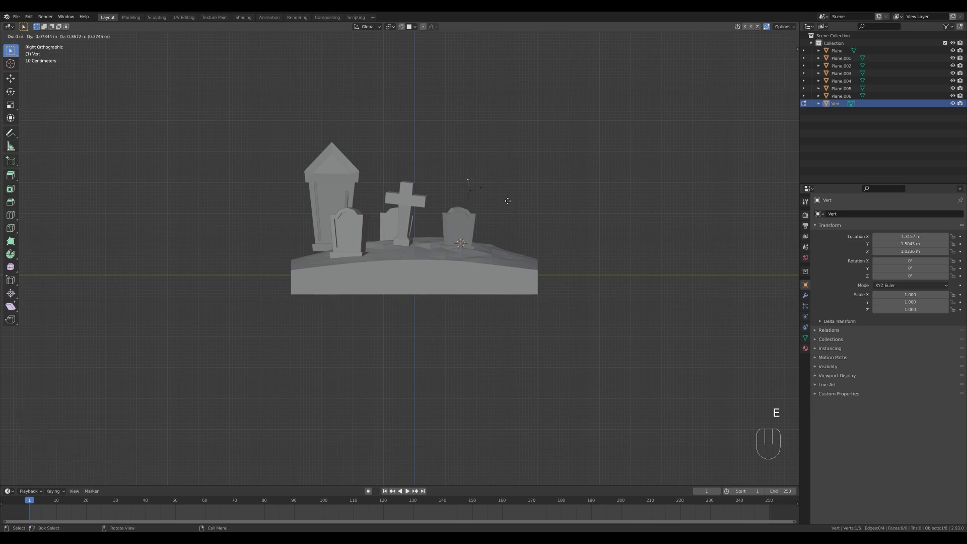
pyautogui.click(508, 201)
pyautogui.press('e')
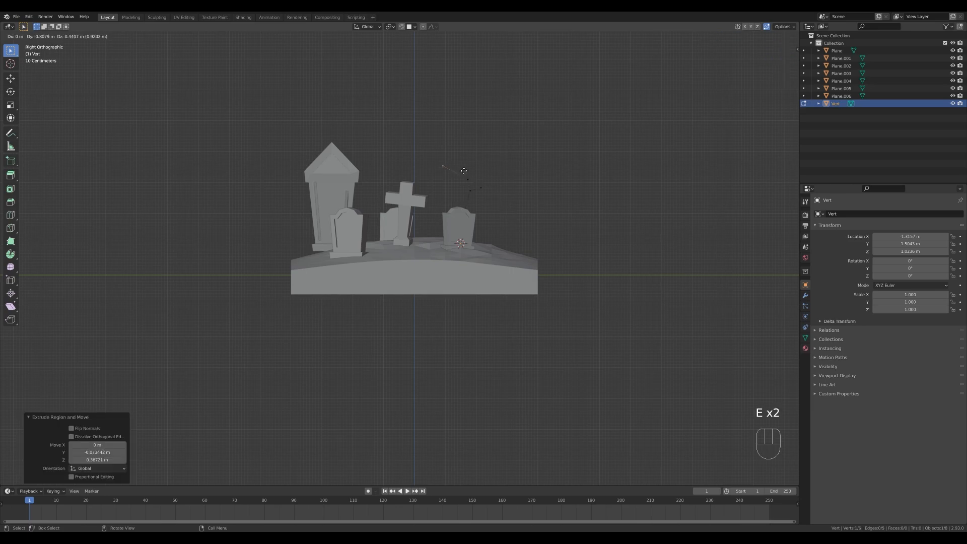
pyautogui.click(465, 171)
pyautogui.scroll(3, 465, 171)
pyautogui.keyDown('shift'); pyautogui.moveTo(497, 122); pyautogui.dragTo(507, 134, button='middle'); pyautogui.keyUp('shift')
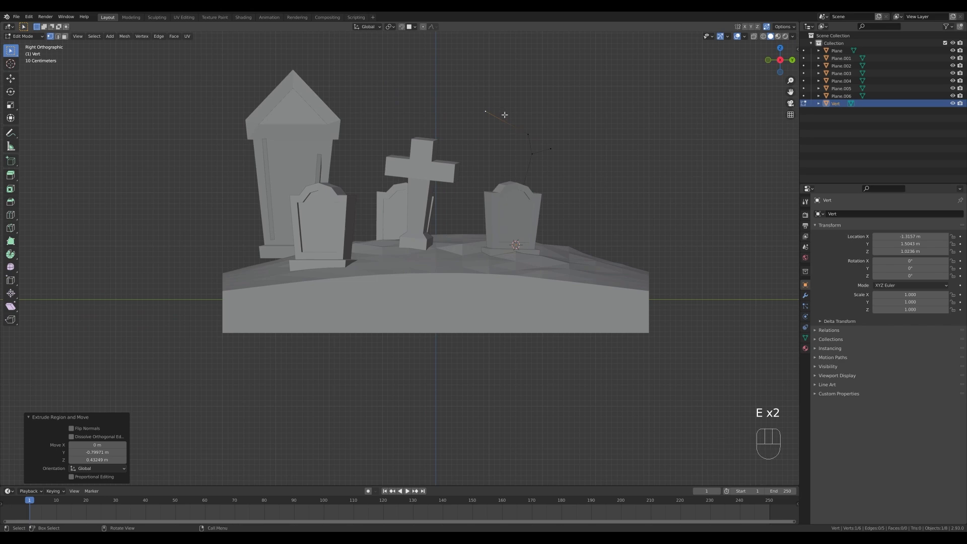
pyautogui.press('g')
pyautogui.click(523, 123)
pyautogui.press('e')
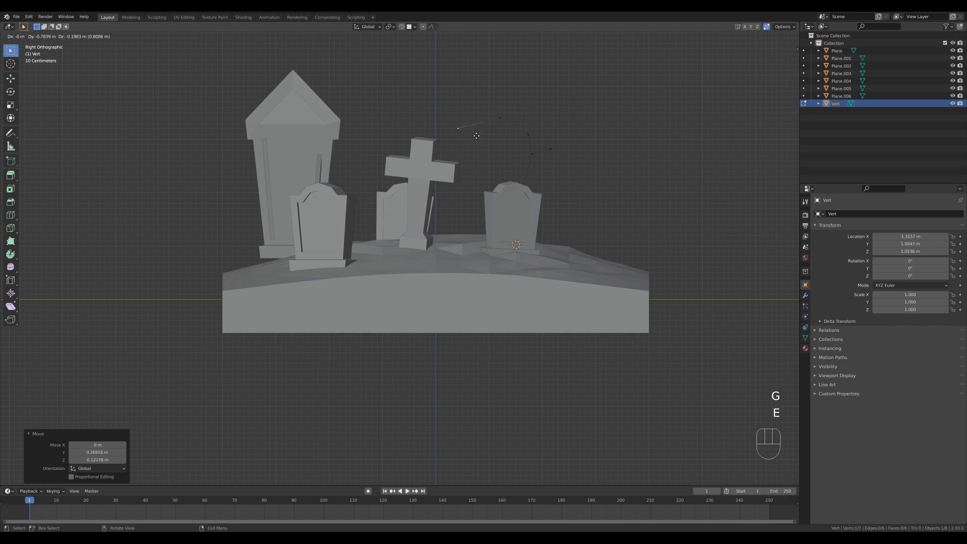
pyautogui.click(484, 133)
# Extrude the end of the crypt-side branch through several short segments so it curls inward as a spiral.
pyautogui.keyDown('shift'); pyautogui.moveTo(473, 146); pyautogui.dragTo(457, 167, button='middle'); pyautogui.keyUp('shift')
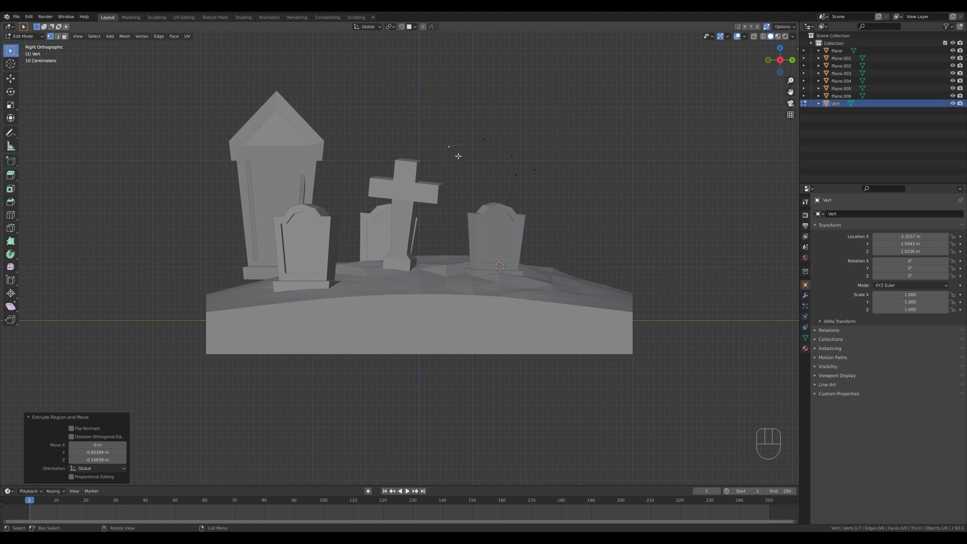
pyautogui.press('e')
pyautogui.click(443, 165)
pyautogui.press('e')
pyautogui.click(456, 172)
pyautogui.press('e')
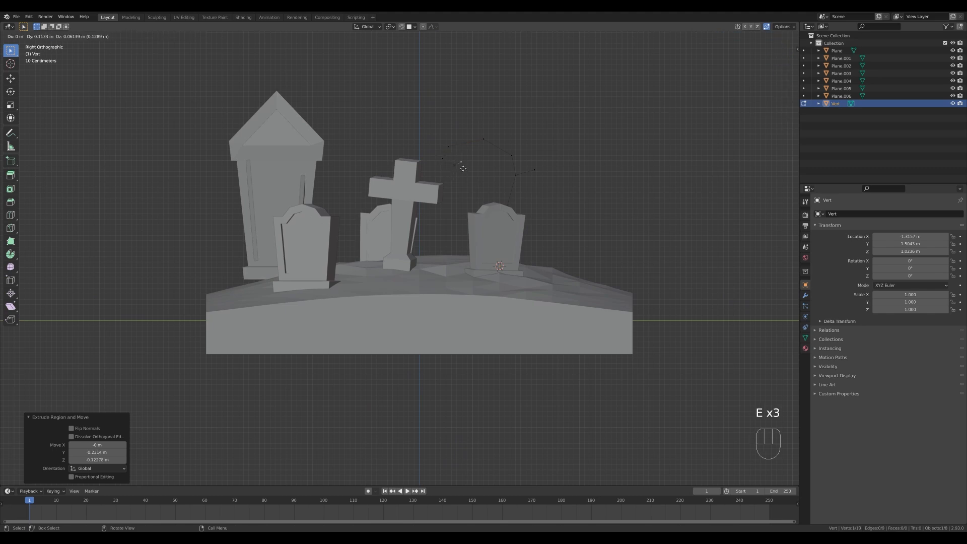
pyautogui.click(462, 163)
pyautogui.press('e')
pyautogui.click(460, 151)
pyautogui.press('e')
pyautogui.click(457, 158)
# Extrude a second spiral curl above the first one, starting from the bend of the crypt-side branch.
pyautogui.press('e')
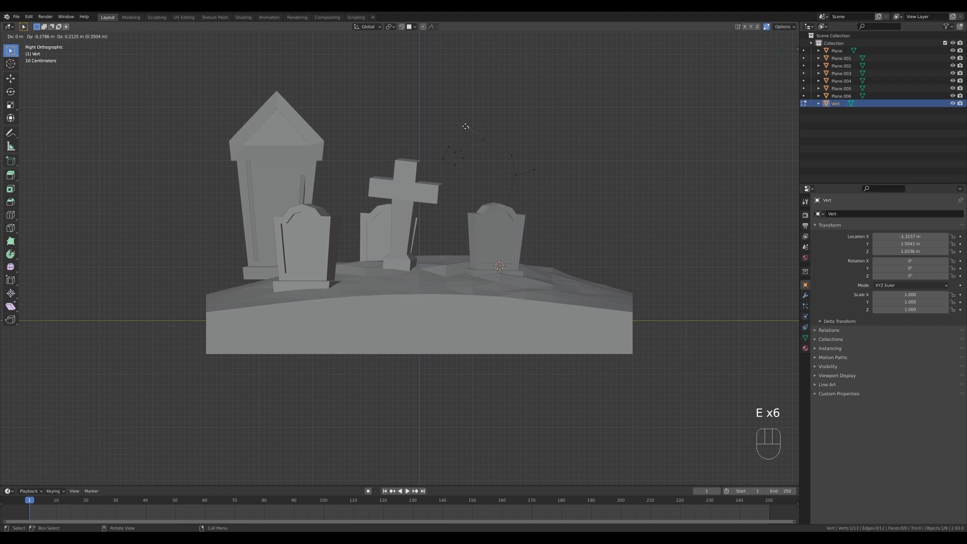
pyautogui.click(466, 124)
pyautogui.press('e')
pyautogui.click(445, 120)
pyautogui.press('e')
pyautogui.click(438, 128)
pyautogui.press('e')
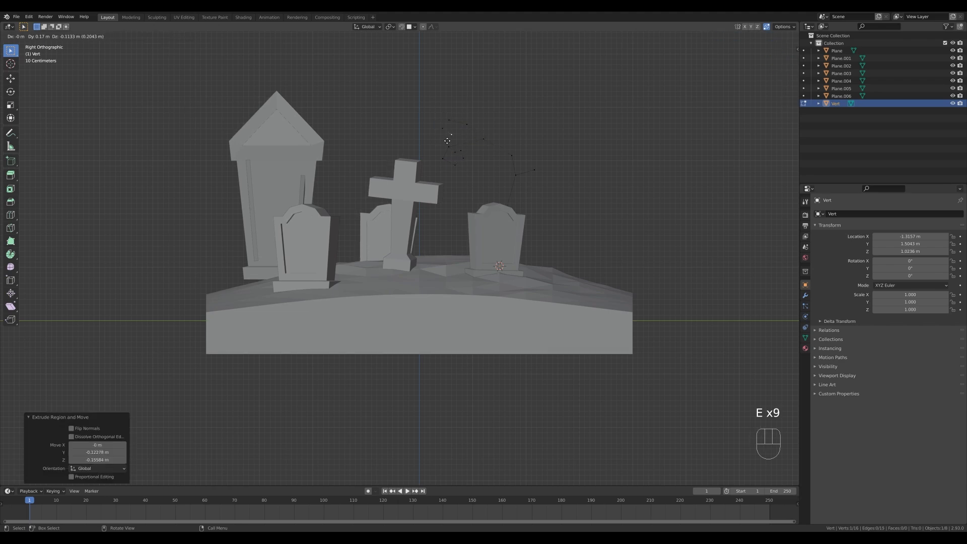
pyautogui.click(452, 139)
# Extrude the trunk's upper vertex about 0.71 m upward and start a top branch leaning toward the crypt.
pyautogui.press('e')
pyautogui.click(457, 131)
pyautogui.click(514, 154)
pyautogui.press('e')
pyautogui.click(521, 100)
pyautogui.keyDown('shift'); pyautogui.moveTo(561, 110); pyautogui.dragTo(557, 140, button='middle'); pyautogui.keyUp('shift')
# Extend the crypt-side top branch and extrude further twigs from the treetop, including an opposite branch that curls inward.
pyautogui.press('e')
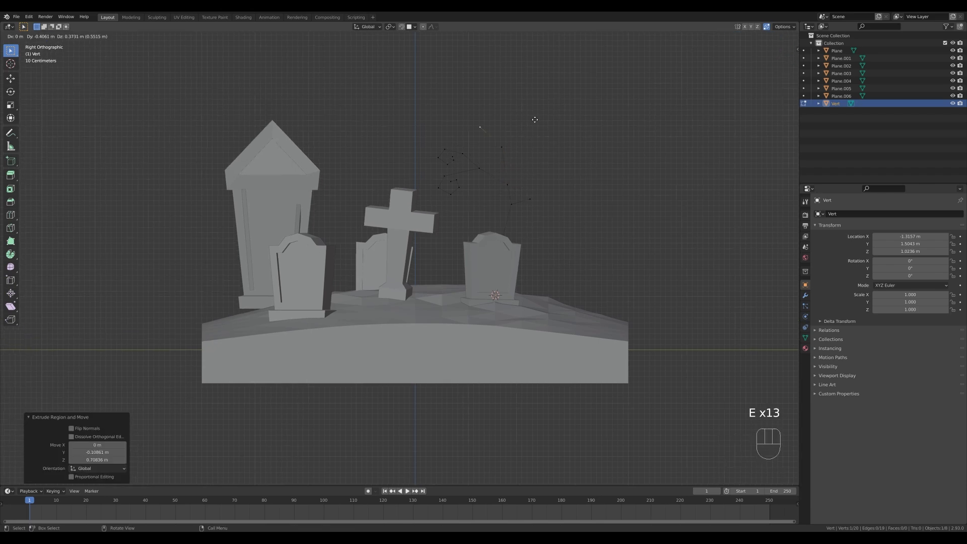
pyautogui.click(495, 92)
pyautogui.click(509, 145)
pyautogui.press('e')
pyautogui.click(520, 112)
pyautogui.press('e')
pyautogui.click(513, 96)
pyautogui.click(516, 112)
pyautogui.press('e')
pyautogui.press('e')
pyautogui.click(572, 106)
pyautogui.press('e')
pyautogui.click(565, 129)
pyautogui.press('e')
pyautogui.click(553, 129)
pyautogui.press('e')
pyautogui.click(546, 117)
# Extrude a middle branch in perspective view by about 0.25, 0.39 and 0.51 m along X, Y and Z, ending in a short twig.
pyautogui.press('e')
pyautogui.click(579, 155)
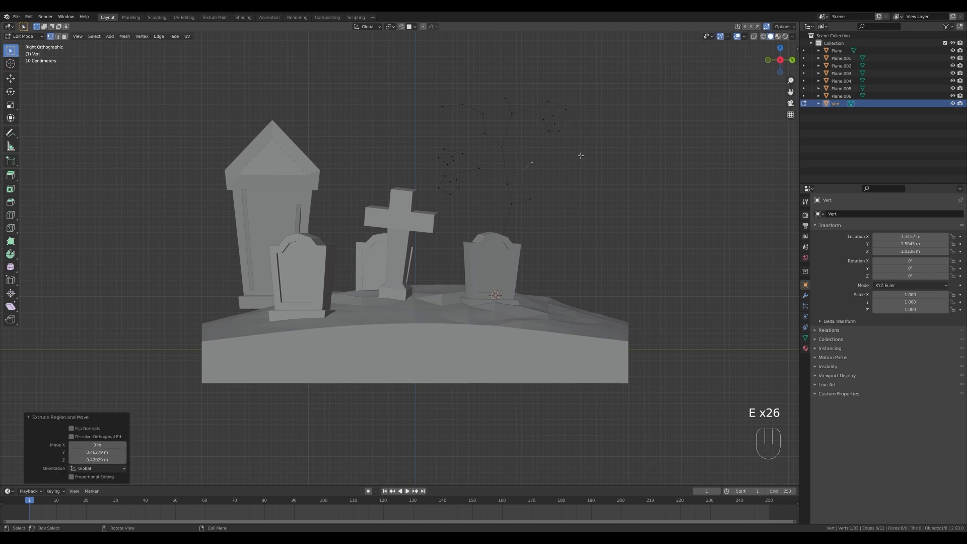
pyautogui.hotkey('ctrl', 'z')
pyautogui.moveTo(579, 156); pyautogui.dragTo(469, 167, button='middle')
pyautogui.press('e')
pyautogui.click(431, 132)
# Extrude an offshoot from the new middle branch through short segments that curl downward and inward.
pyautogui.press('e')
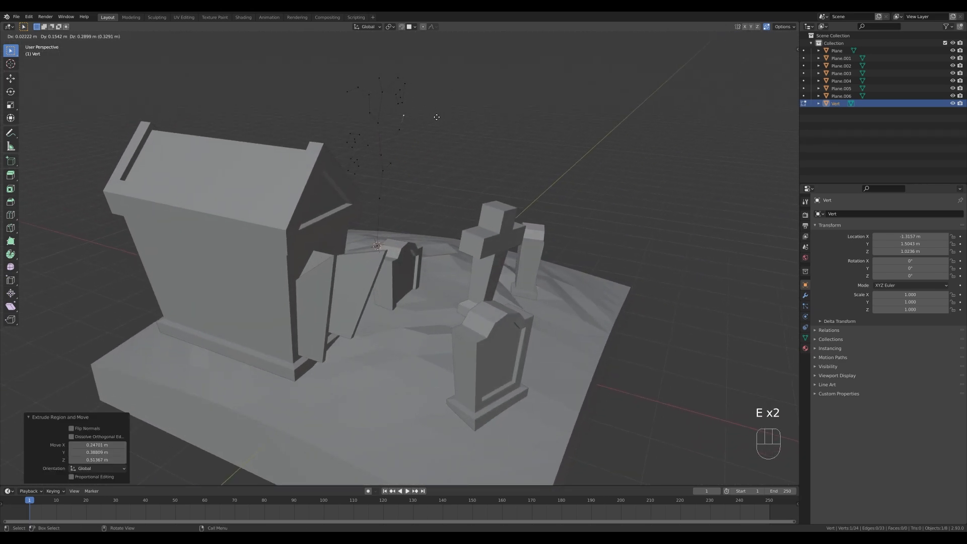
pyautogui.click(436, 117)
pyautogui.click(408, 132)
pyautogui.press('e')
pyautogui.click(421, 126)
pyautogui.press('e')
pyautogui.click(436, 138)
pyautogui.press('e')
pyautogui.click(433, 148)
pyautogui.press('e')
pyautogui.click(422, 152)
pyautogui.press('e')
pyautogui.click(417, 148)
# Select the two-curl branch on the crypt side, rotate it about -23.4° from above and move it toward the headstones.
pyautogui.moveTo(491, 89); pyautogui.dragTo(449, 98, button='middle')
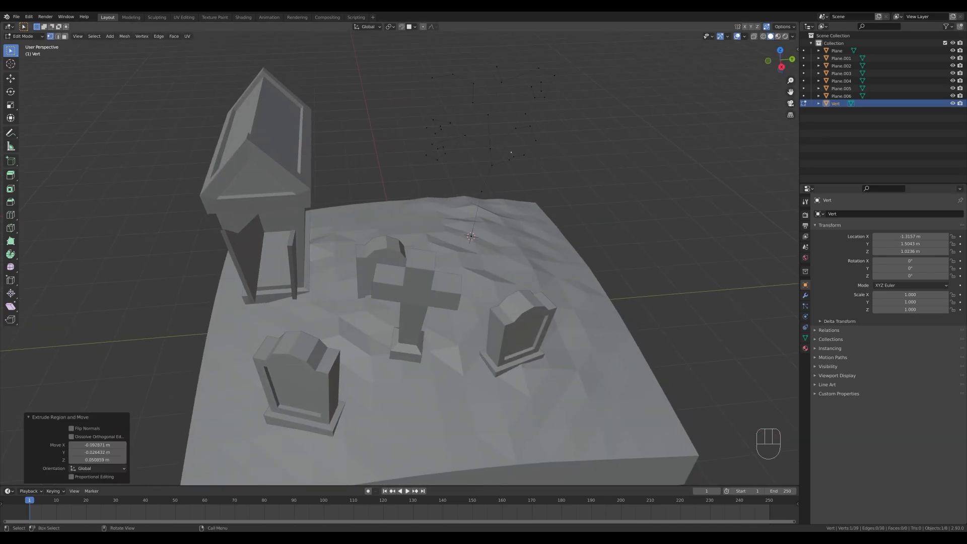
pyautogui.moveTo(411, 106); pyautogui.dragTo(469, 167)
pyautogui.moveTo(622, 127); pyautogui.dragTo(537, 164, button='middle')
pyautogui.moveTo(590, 145); pyautogui.dragTo(576, 190, button='middle')
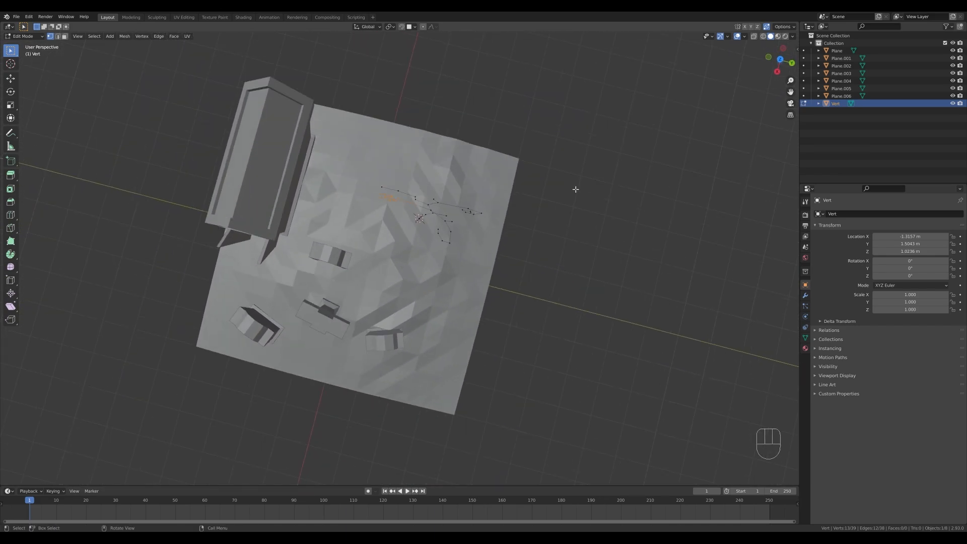
pyautogui.keyDown('shift'); pyautogui.moveTo(549, 250); pyautogui.dragTo(524, 220, button='middle'); pyautogui.keyUp('shift')
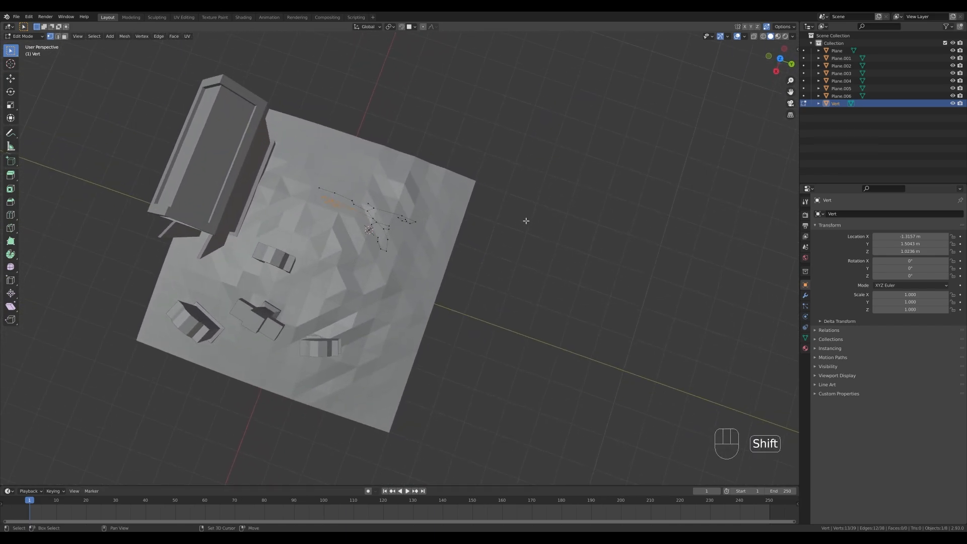
pyautogui.press('r')
pyautogui.click(524, 160)
pyautogui.press('g')
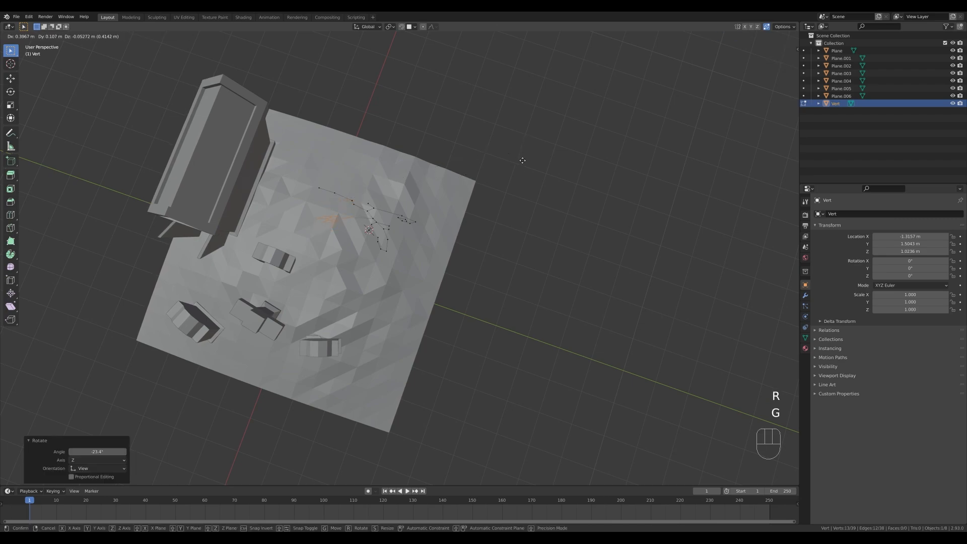
pyautogui.click(522, 162)
# Rotate the curled top branch about -41.5° seen from above and move it about -0.42 m in X and -0.15 m in Y.
pyautogui.moveTo(394, 200); pyautogui.dragTo(431, 232)
pyautogui.press('r')
pyautogui.click(460, 212)
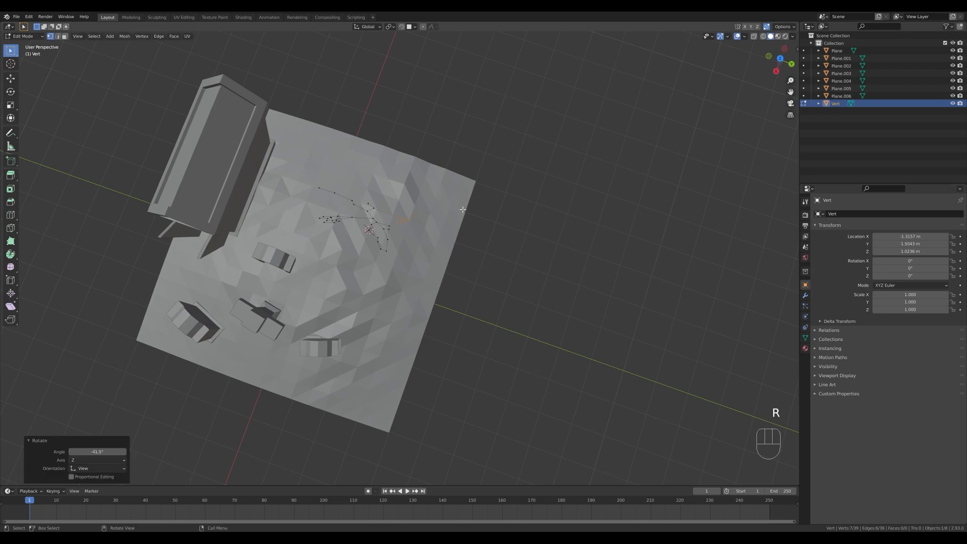
pyautogui.press('g')
pyautogui.click(465, 184)
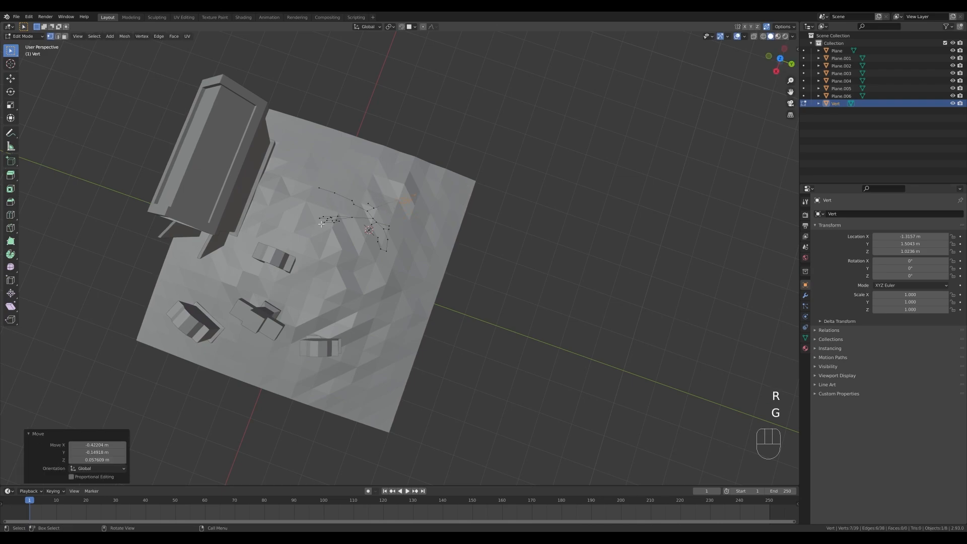
# Rotate the four-vertex top branch on the crypt side from above and reposition it outward and slightly up.
pyautogui.moveTo(303, 179); pyautogui.dragTo(359, 208)
pyautogui.press('r')
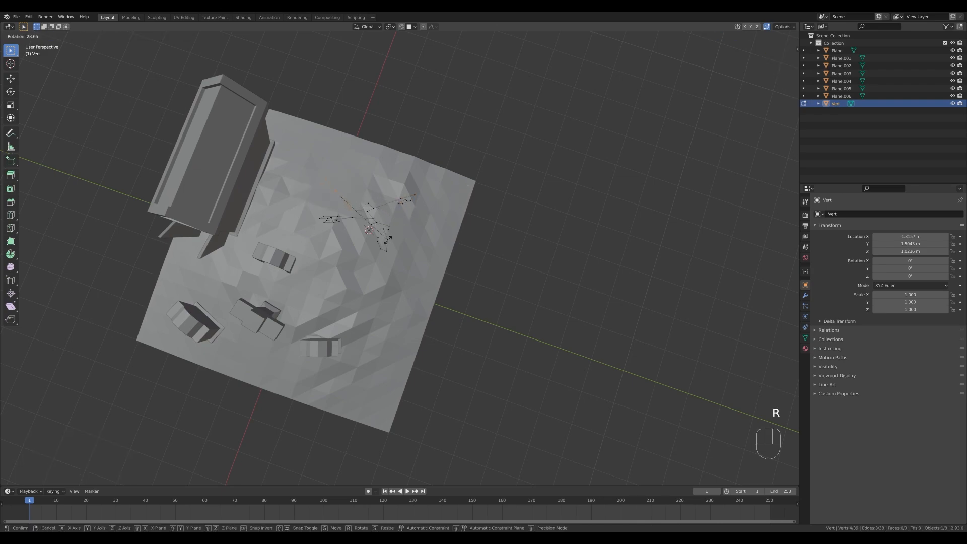
pyautogui.click(388, 240)
pyautogui.press('g')
pyautogui.click(492, 287)
pyautogui.moveTo(492, 287); pyautogui.dragTo(513, 222, button='middle')
pyautogui.press('g')
pyautogui.click(500, 221)
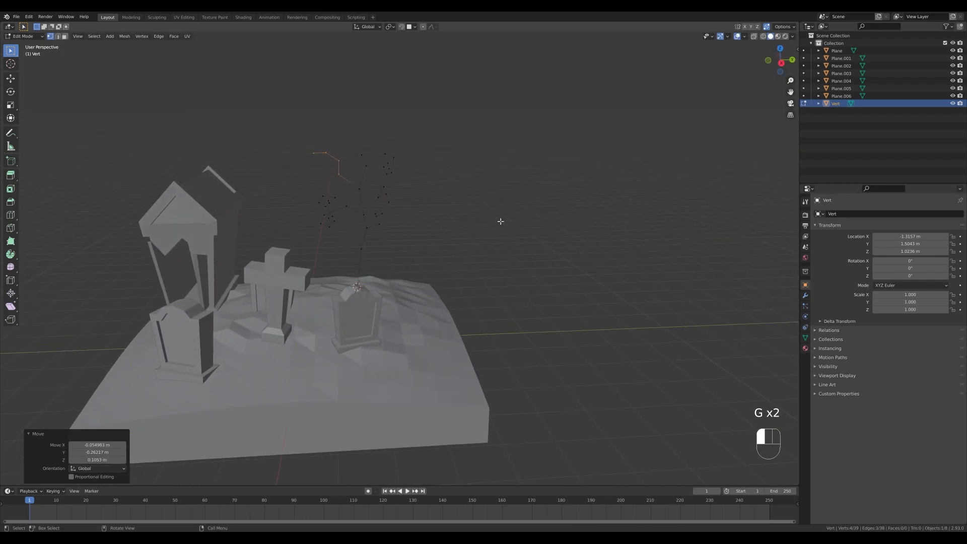
# Reposition the outer vertices of the crypt-side top branch so its tip bends downward.
pyautogui.moveTo(300, 136); pyautogui.dragTo(346, 164)
pyautogui.press('g')
pyautogui.click(338, 158)
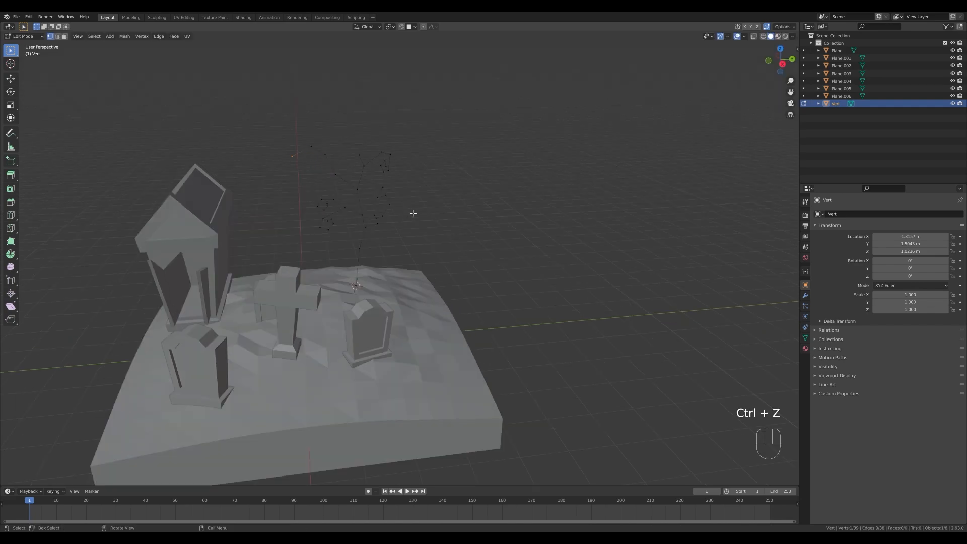
# Move the end vertices of the middle branch's curl to open up its spiral shape.
pyautogui.moveTo(413, 213); pyautogui.dragTo(398, 205, button='middle')
pyautogui.moveTo(374, 207); pyautogui.dragTo(396, 222)
pyautogui.press('g')
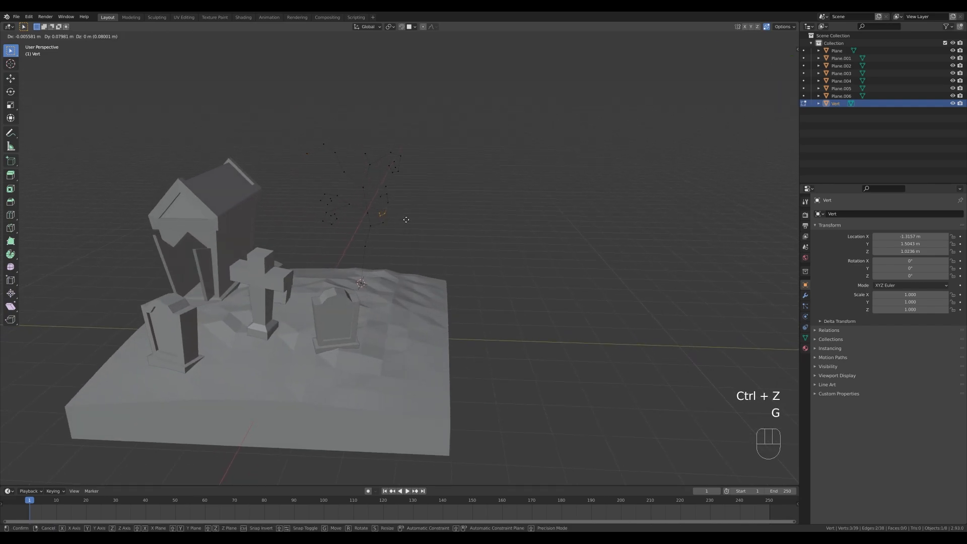
pyautogui.click(383, 202)
pyautogui.moveTo(384, 200); pyautogui.dragTo(398, 208)
pyautogui.press('g')
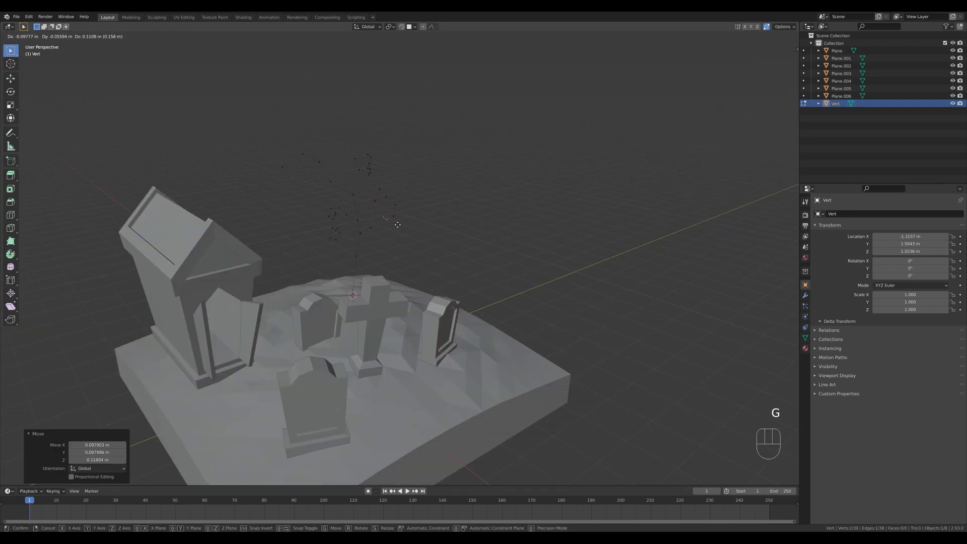
pyautogui.click(397, 225)
# Rotate the two-curl branch, scale it by about 1.39 and move it about 0.13 m down.
pyautogui.keyDown('shift'); pyautogui.moveTo(426, 217); pyautogui.dragTo(449, 216, button='middle'); pyautogui.keyUp('shift')
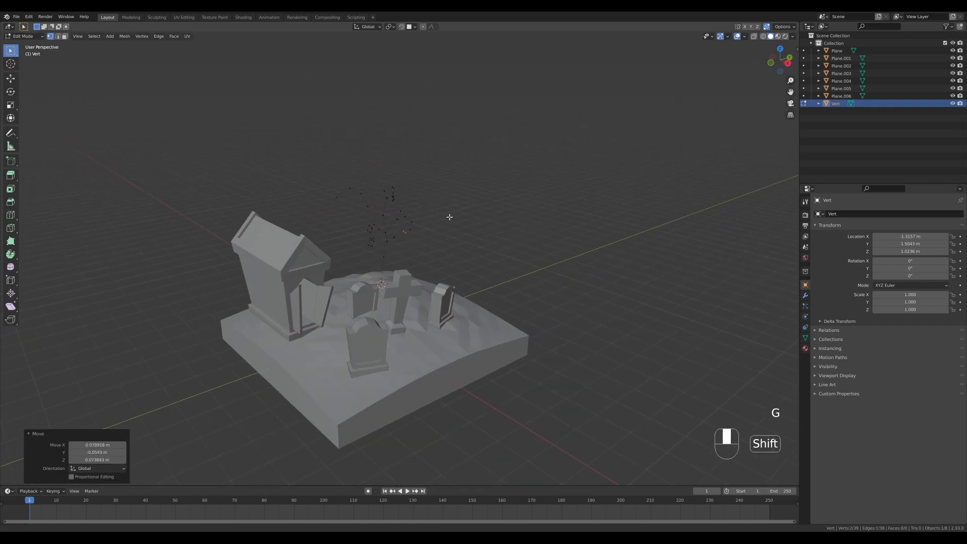
pyautogui.moveTo(360, 221); pyautogui.dragTo(385, 257)
pyautogui.moveTo(499, 206); pyautogui.dragTo(484, 266, button='middle')
pyautogui.press('r')
pyautogui.click(489, 267)
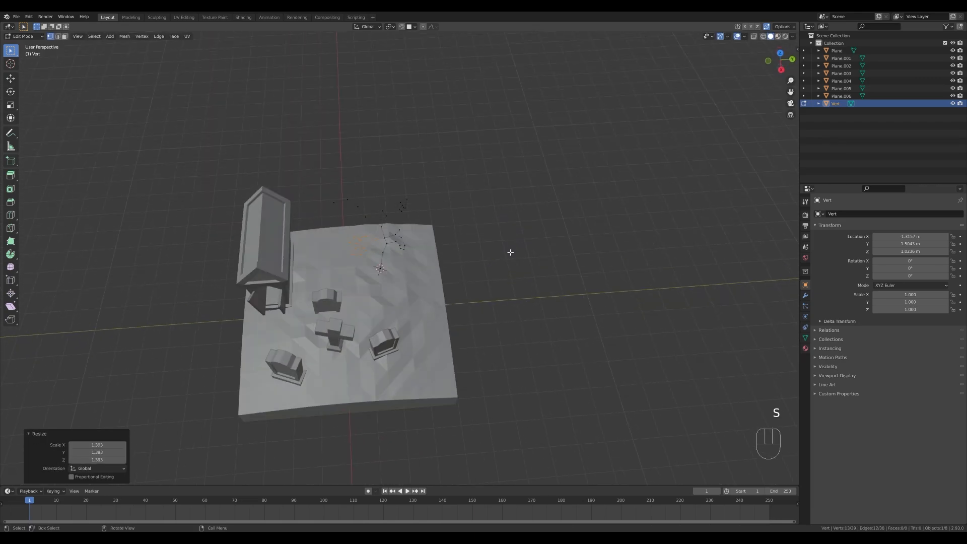
pyautogui.press('g')
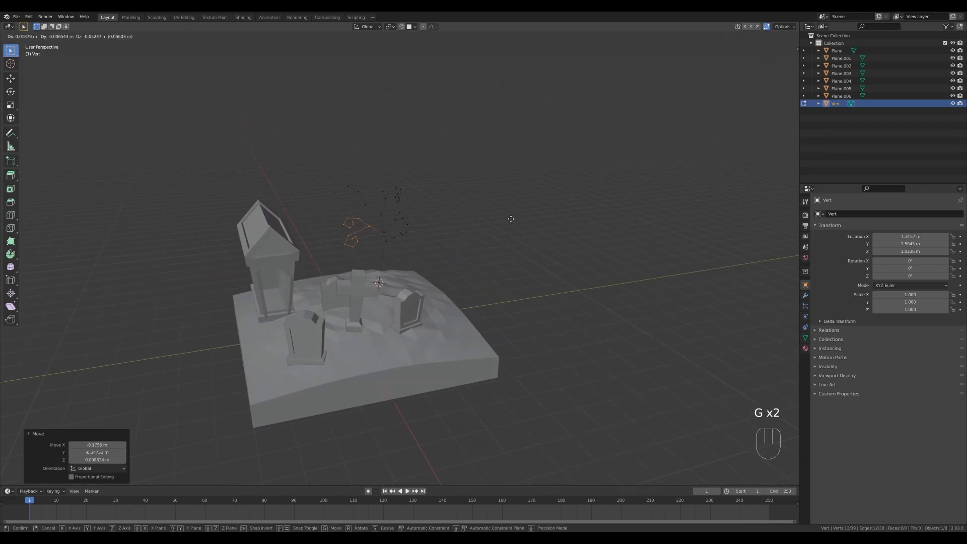
pyautogui.click(510, 219)
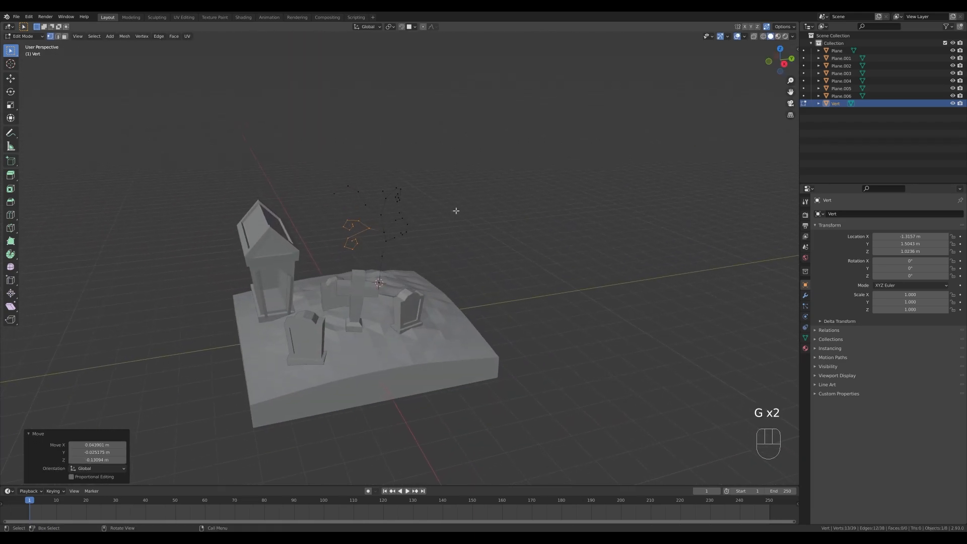
# Add a Skin modifier to the tree skeleton.
pyautogui.keyDown('shift'); pyautogui.moveTo(417, 229); pyautogui.dragTo(431, 232, button='middle'); pyautogui.keyUp('shift')
pyautogui.scroll(3, 431, 233)
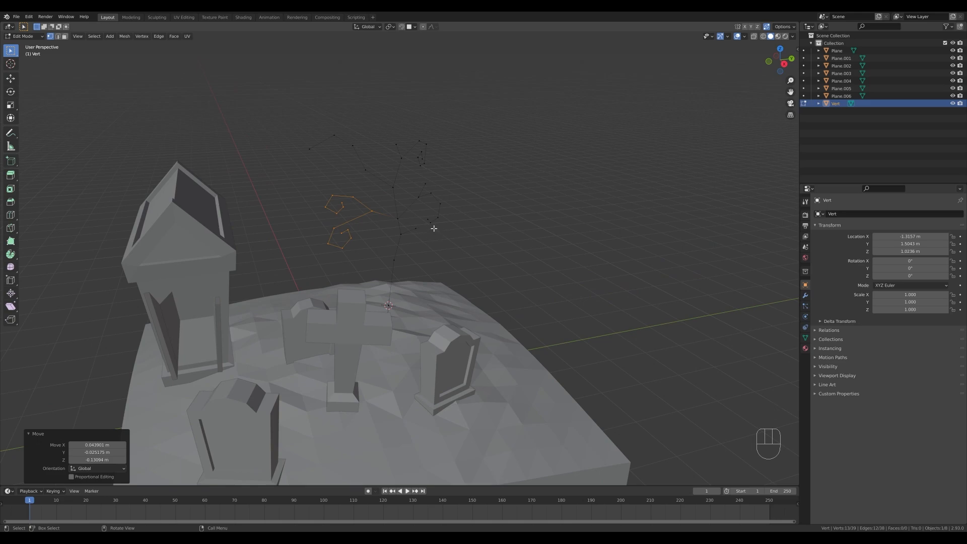
pyautogui.click(389, 306)
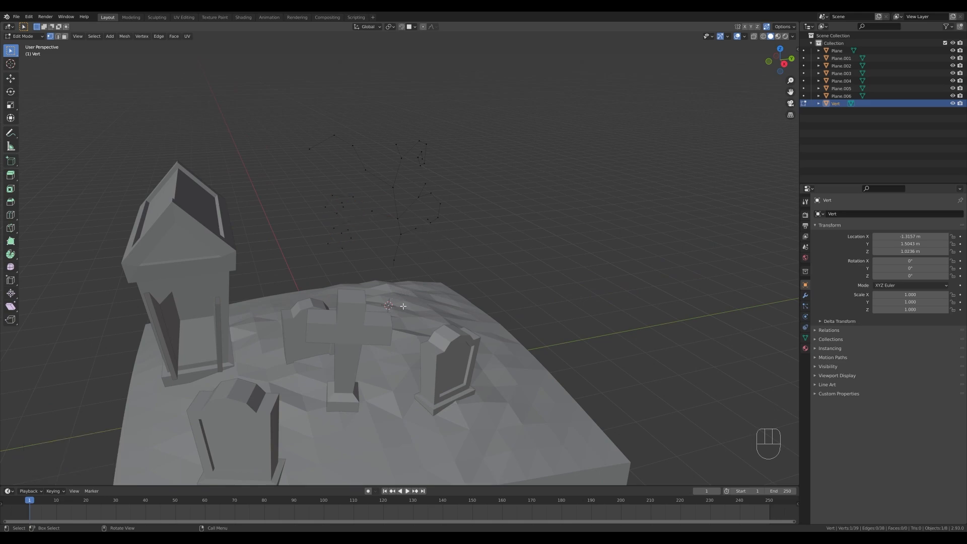
pyautogui.click(806, 295)
pyautogui.click(831, 215)
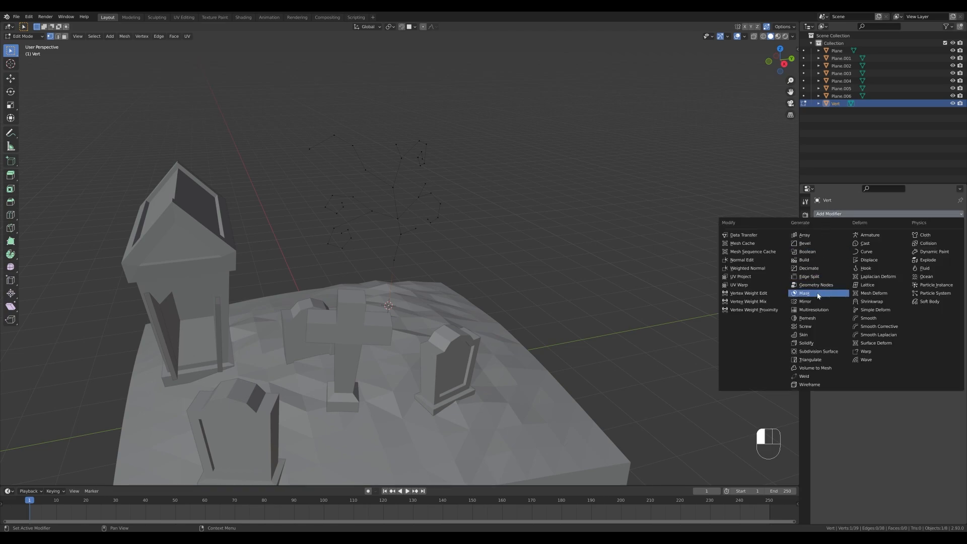
pyautogui.click(805, 335)
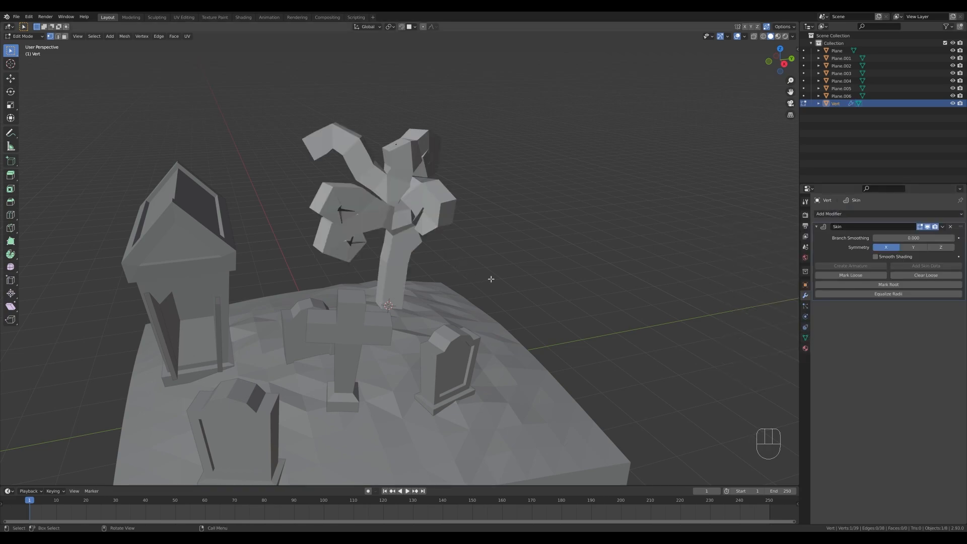
# Scale the skin radius of all tree vertices to about 0.118.
pyautogui.press('a')
pyautogui.hotkey('ctrl', 'a')
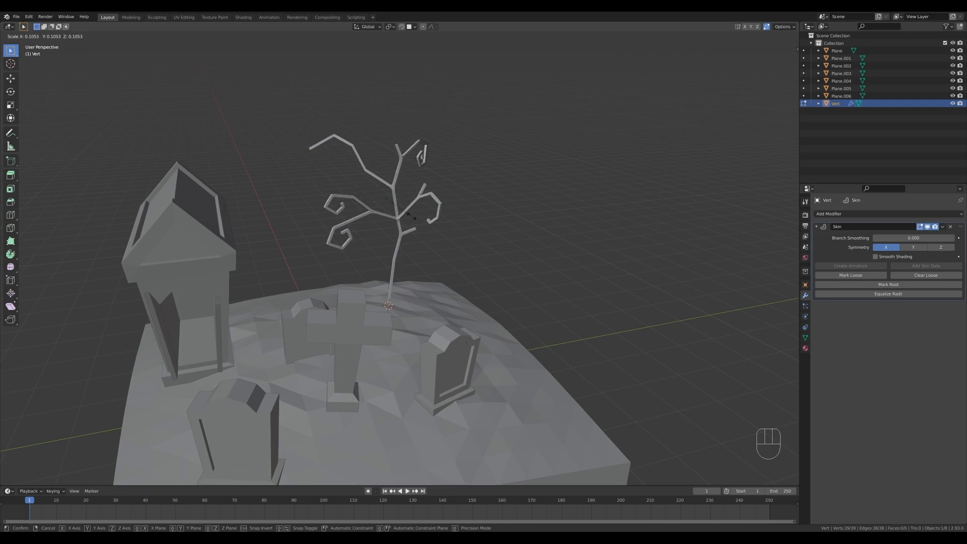
pyautogui.click(414, 218)
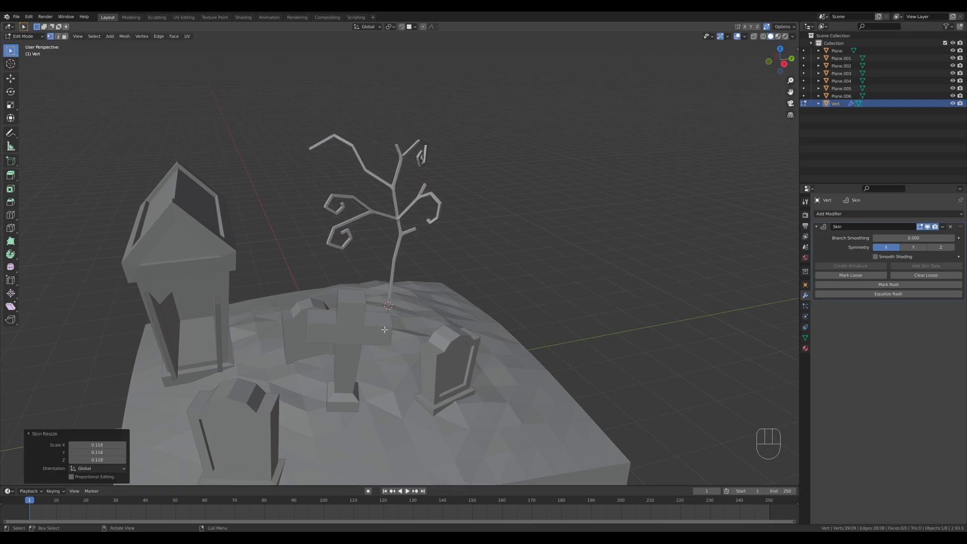
# Thicken the tree trunk's base by enlarging its skin radius, using proportional editing with Smooth falloff and a size of about 2.36.
pyautogui.click(389, 304)
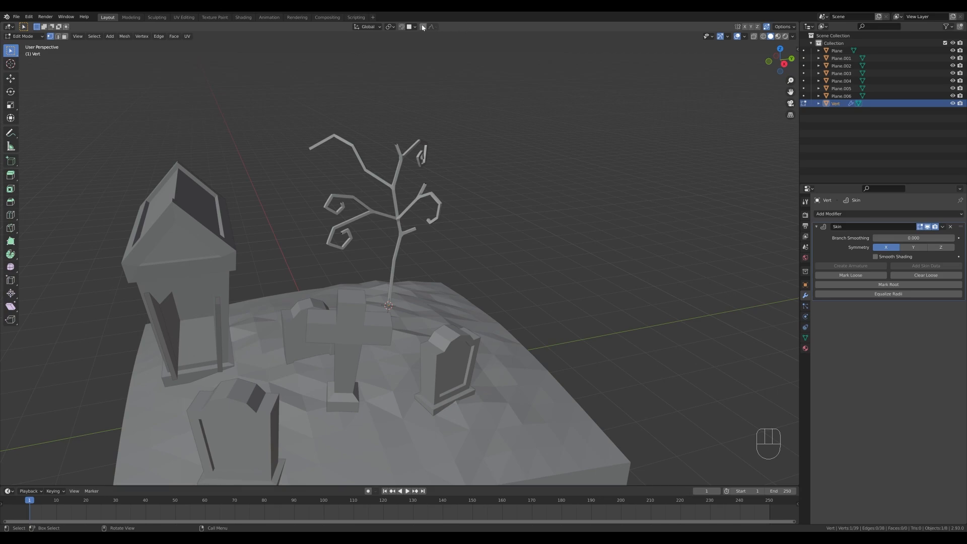
pyautogui.click(436, 27)
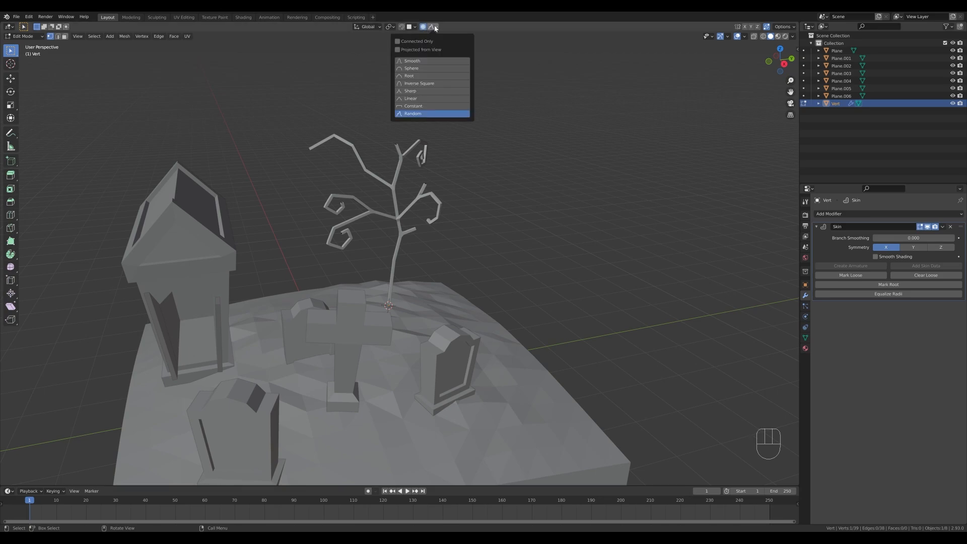
pyautogui.click(418, 62)
pyautogui.press('Escape')
pyautogui.hotkey('ctrl', 'a')
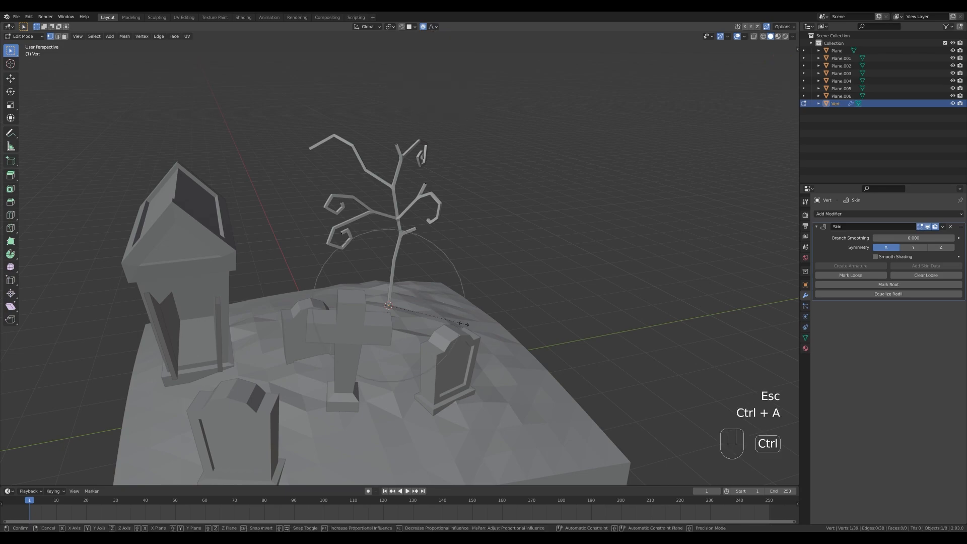
pyautogui.scroll(-6, 705, 364)
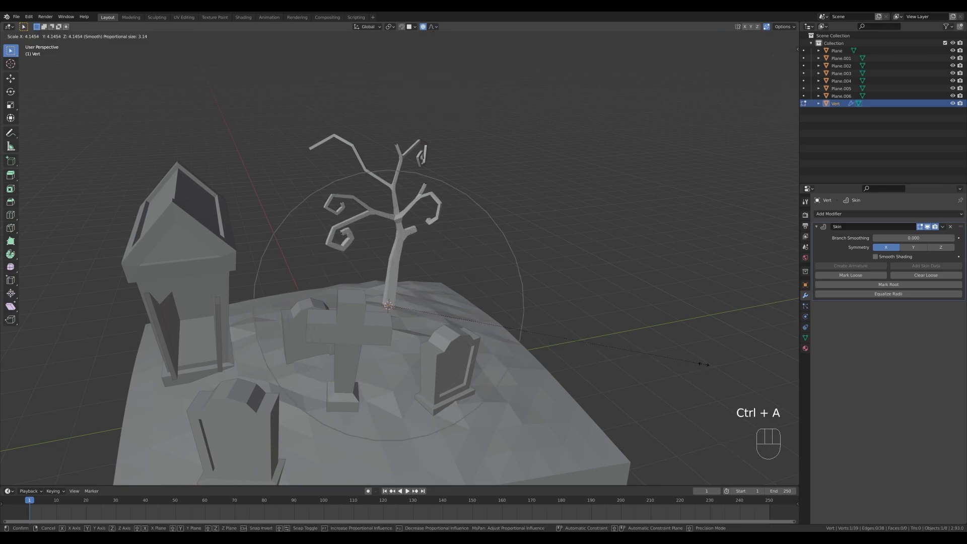
pyautogui.scroll(8, 695, 359)
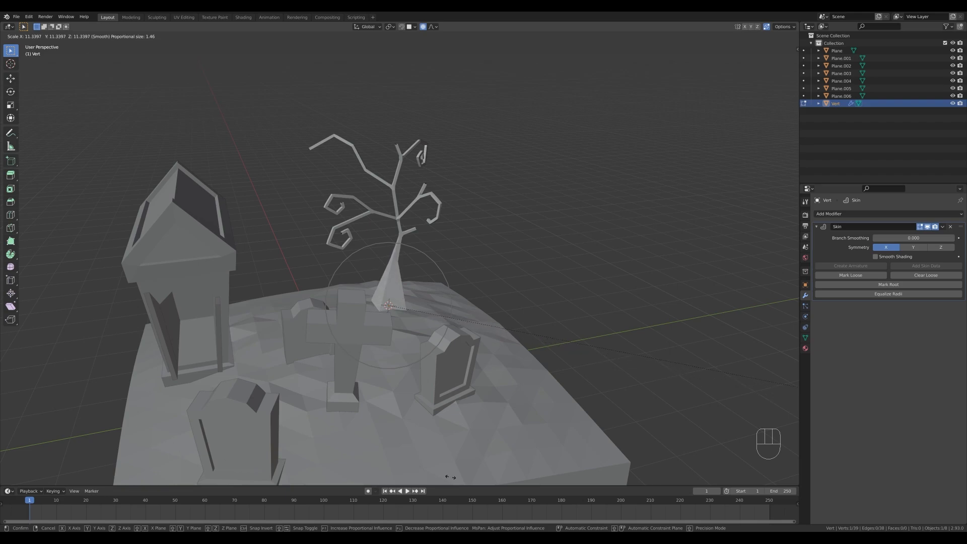
pyautogui.scroll(-5, 320, 437)
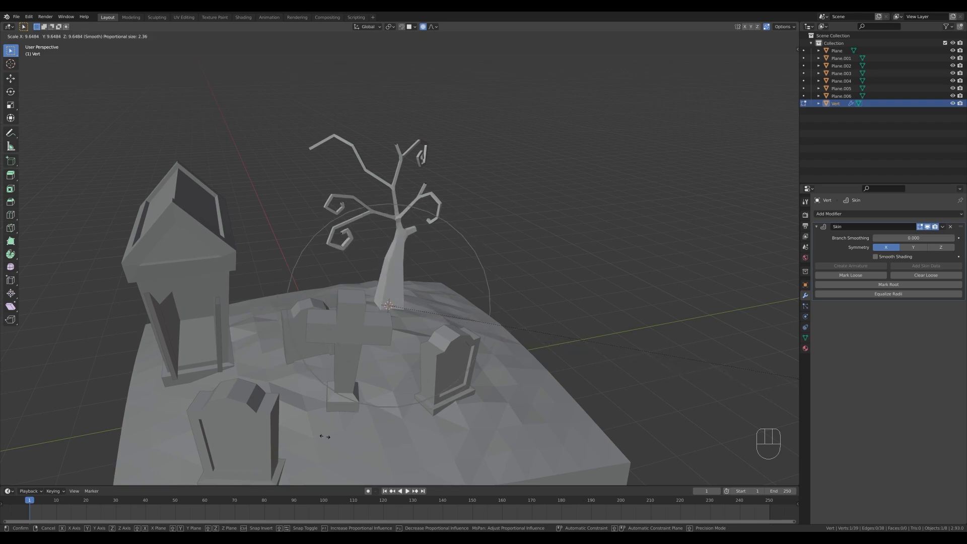
pyautogui.click(337, 421)
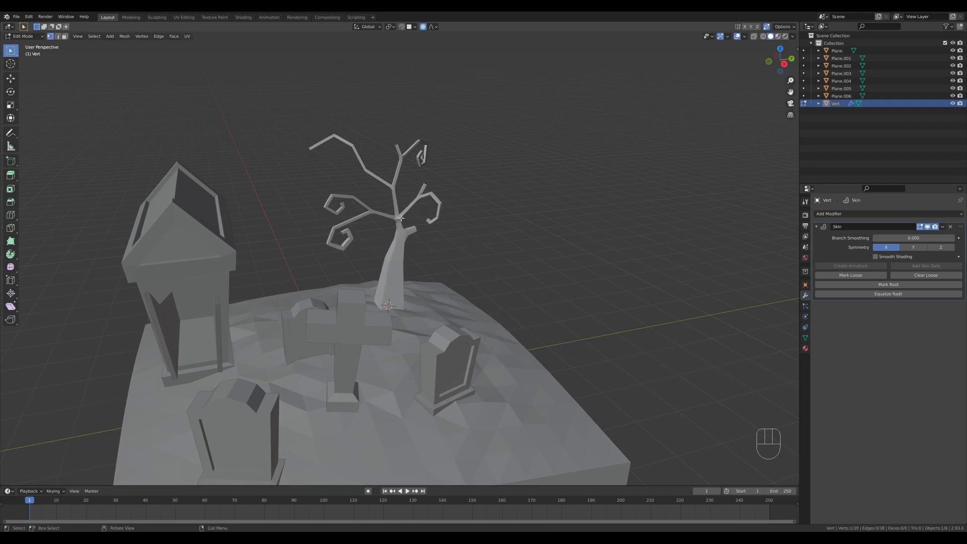
# Enlarge the skin radius at the trunk's main branch junction about 1.95 times with a proportional size of about 1.10.
pyautogui.hotkey('ctrl', 'a')
pyautogui.scroll(1, 448, 236)
pyautogui.scroll(7, 454, 237)
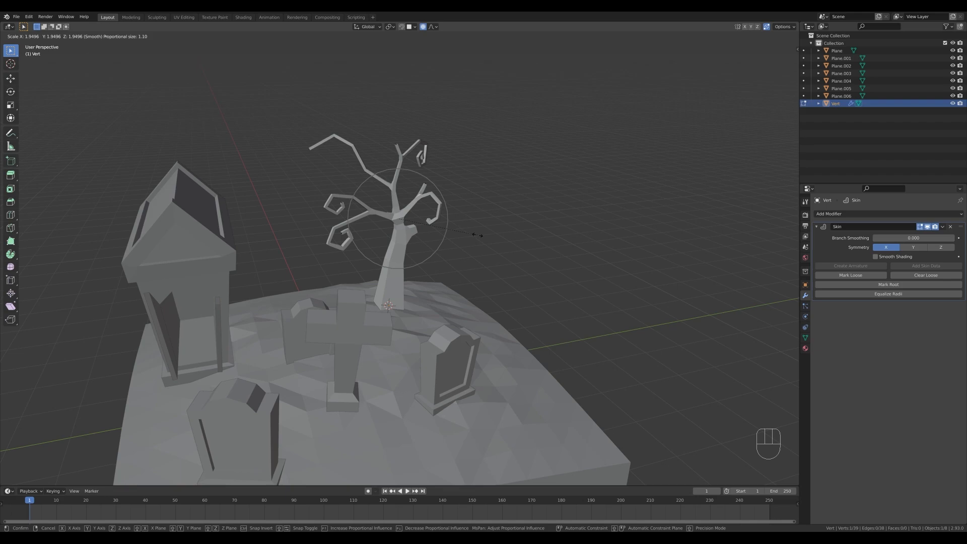
pyautogui.click(479, 236)
# Thicken the skin at the tree's upper fork with smooth proportional falloff and return to Object Mode.
pyautogui.click(394, 188)
pyautogui.hotkey('ctrl', 'a')
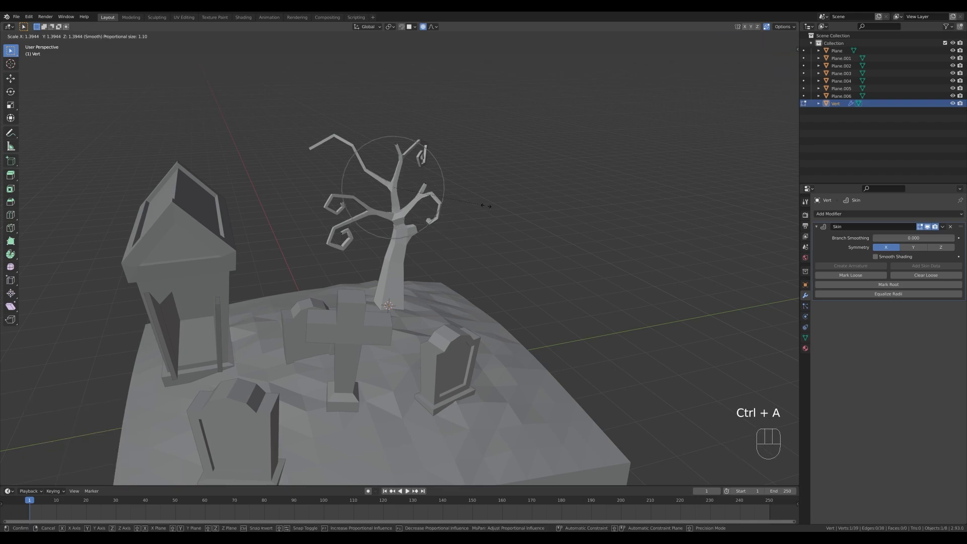
pyautogui.scroll(3, 486, 206)
pyautogui.scroll(4, 478, 202)
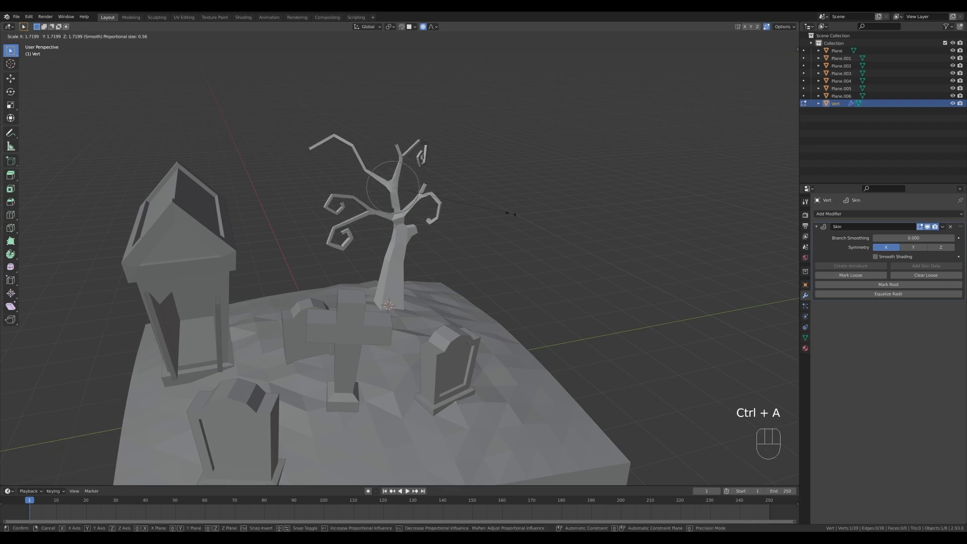
pyautogui.click(471, 200)
pyautogui.scroll(-2, 454, 232)
pyautogui.press('Tab')
pyautogui.moveTo(438, 292); pyautogui.dragTo(443, 311, button='middle')
pyautogui.keyDown('shift'); pyautogui.moveTo(443, 312); pyautogui.dragTo(421, 332, button='middle'); pyautogui.keyUp('shift')
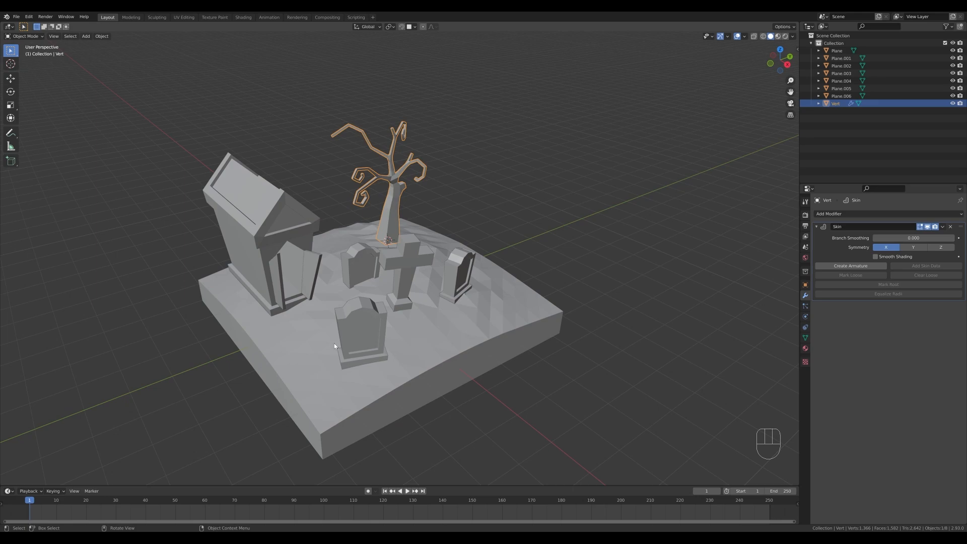
# Add a 2 m cube on the ground in front of the crypt and raise it about 2.46 m along Z.
pyautogui.press('shift')
pyautogui.keyDown('shift'); pyautogui.rightClick(301, 359); pyautogui.keyUp('shift')
pyautogui.moveTo(304, 359); pyautogui.dragTo(428, 372, button='middle')
pyautogui.hotkey('shift', 'a')
pyautogui.moveTo(429, 371)
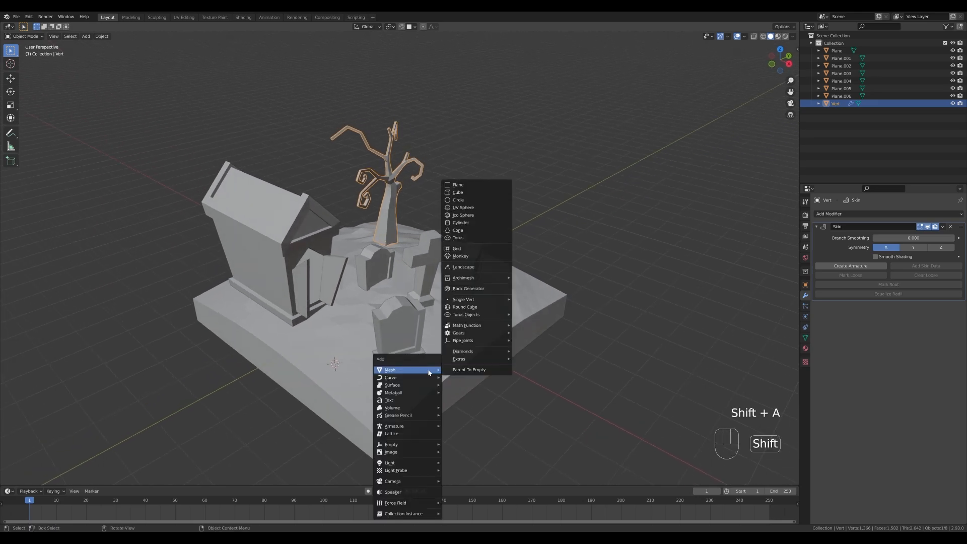
pyautogui.click(477, 194)
pyautogui.press('g')
pyautogui.press('z')
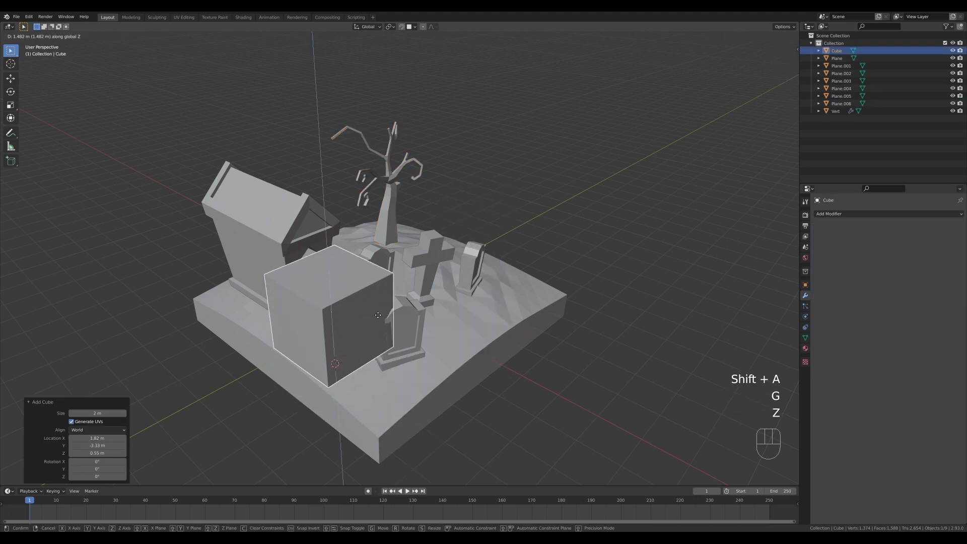
pyautogui.click(378, 290)
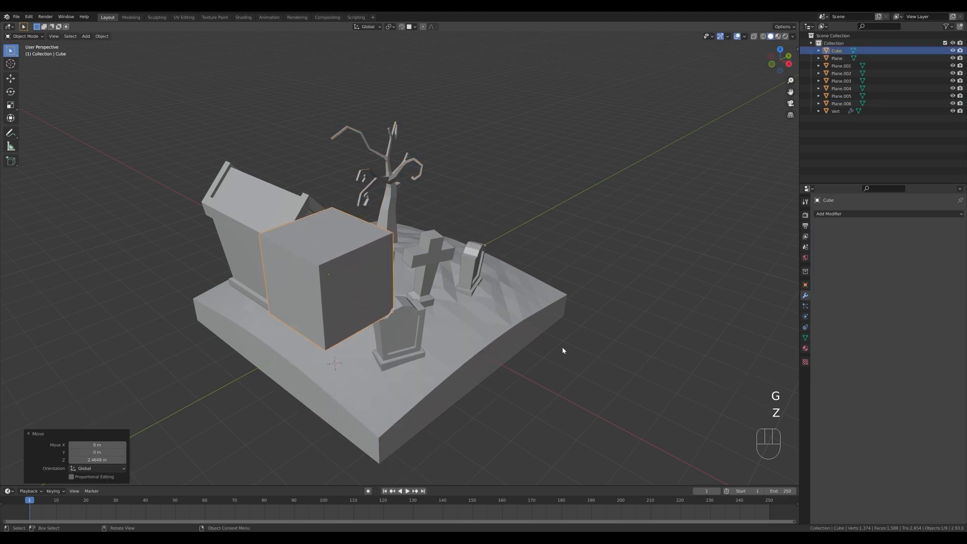
# Apply a level 1 Subdivision modifier to the cube and flatten its mesh to 0.635 along Z.
pyautogui.hotkey('ctrl', '1')
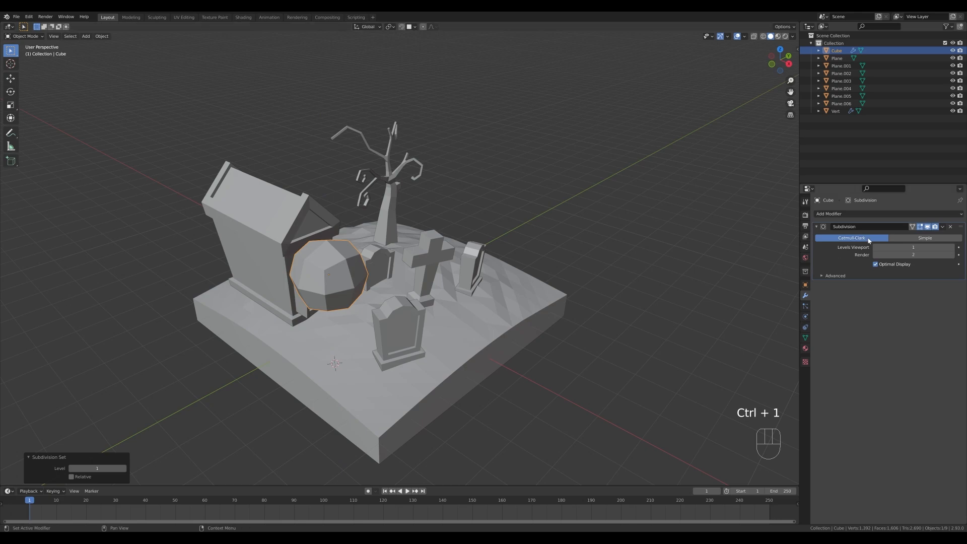
pyautogui.hotkey('ctrl', 'a')
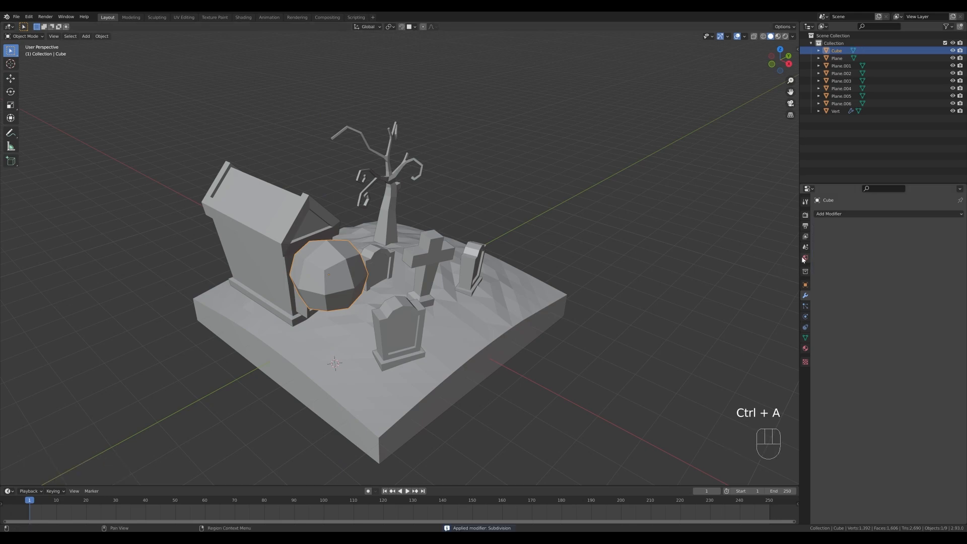
pyautogui.press('Tab')
pyautogui.press('s')
pyautogui.press('z')
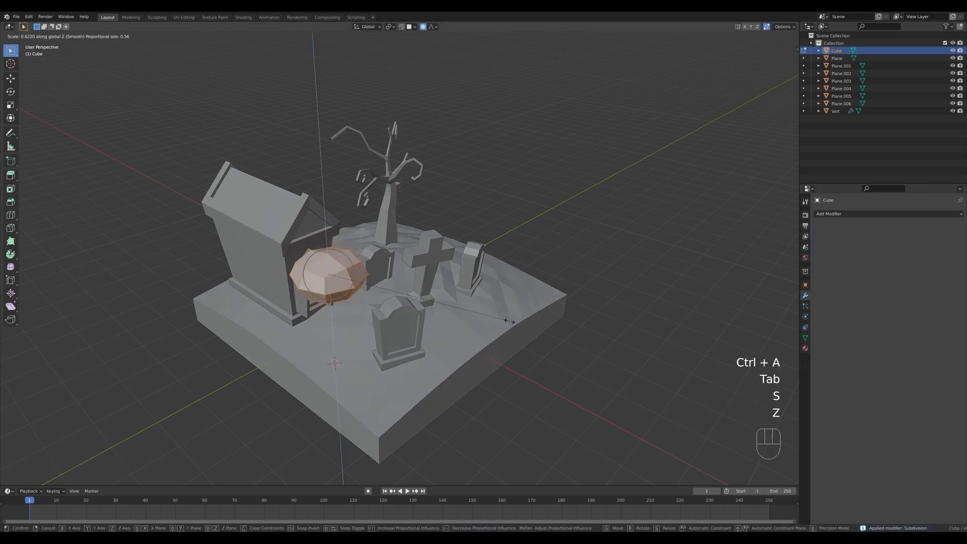
pyautogui.click(514, 323)
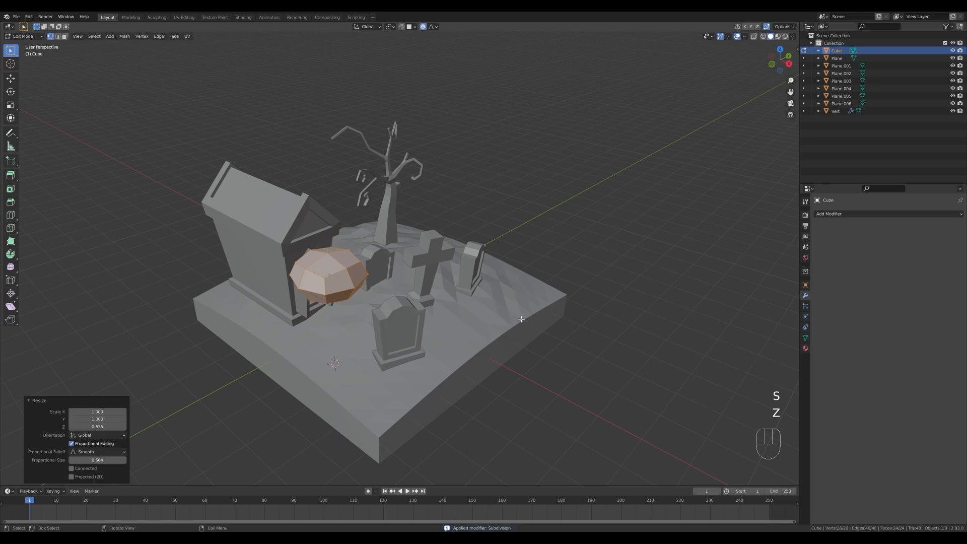
# Isolate the flattened shape in local view and bisect its top at a slant with Fill and Clear Outer enabled.
pyautogui.press('KP_Divide')
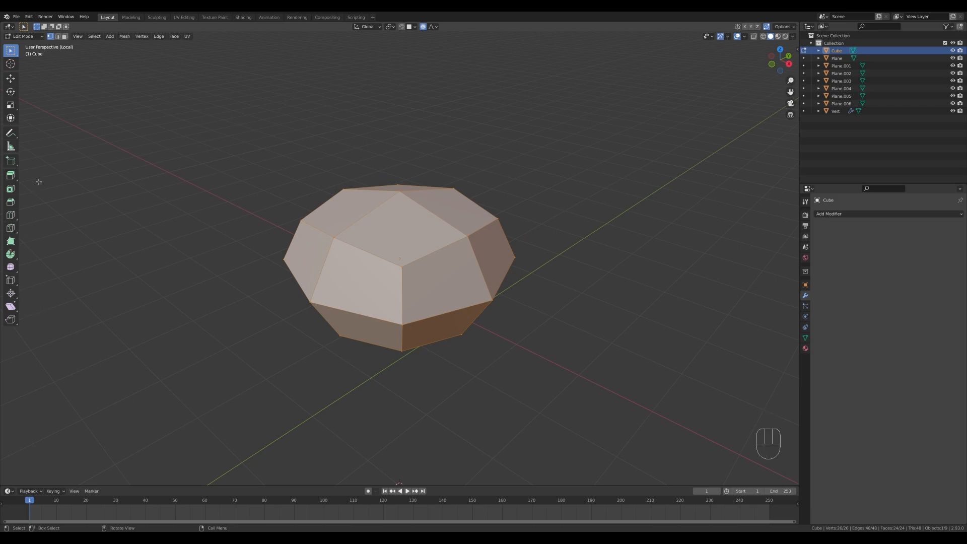
pyautogui.click(11, 233)
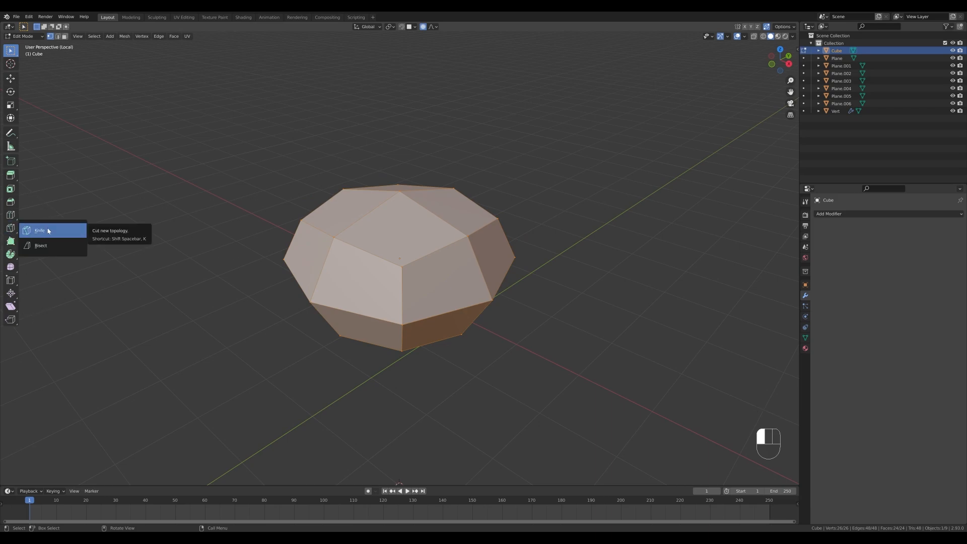
pyautogui.click(49, 249)
pyautogui.moveTo(454, 282); pyautogui.dragTo(518, 264, button='middle')
pyautogui.moveTo(233, 258); pyautogui.dragTo(567, 193)
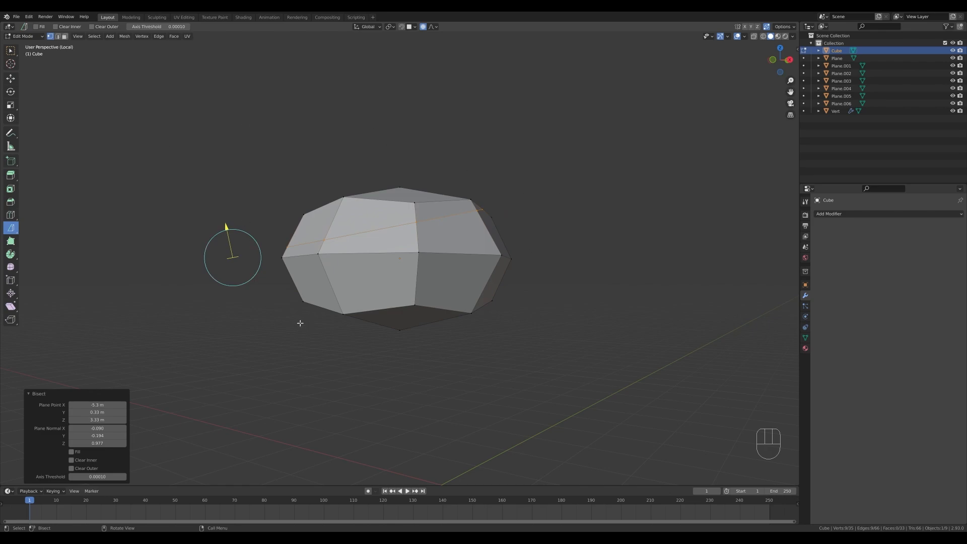
pyautogui.click(71, 468)
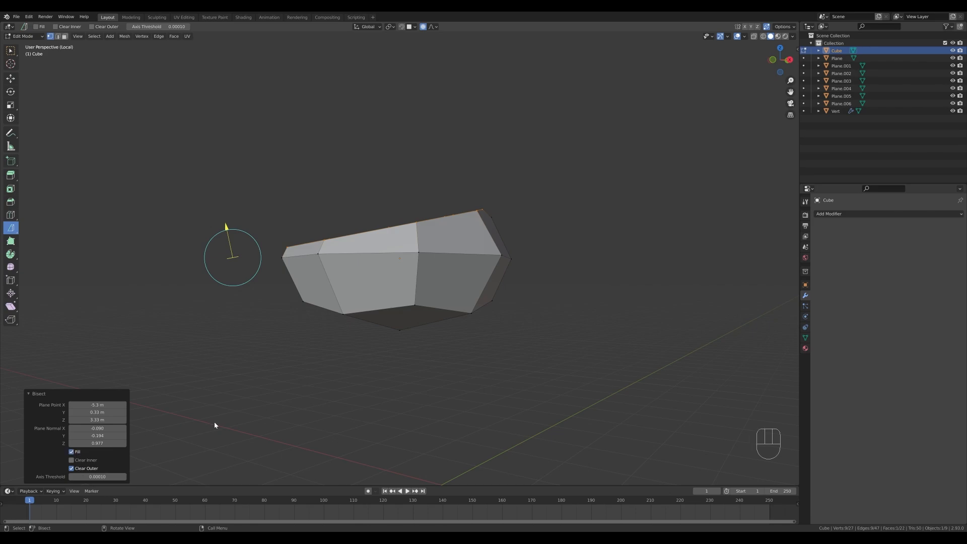
pyautogui.moveTo(214, 425); pyautogui.dragTo(647, 304, button='middle')
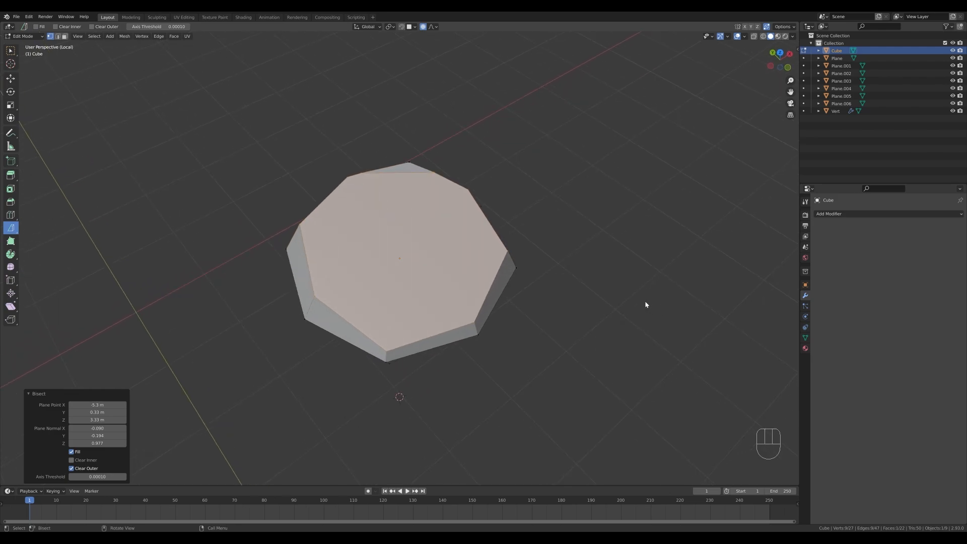
# Select the whole rock mesh and bisect two more flat facets, filling each cut and clearing the outer part.
pyautogui.press('a')
pyautogui.moveTo(261, 199)
pyautogui.mouseDown()
pyautogui.moveTo(604, 212)
pyautogui.moveTo(605, 223)
pyautogui.mouseUp()
pyautogui.click(72, 469)
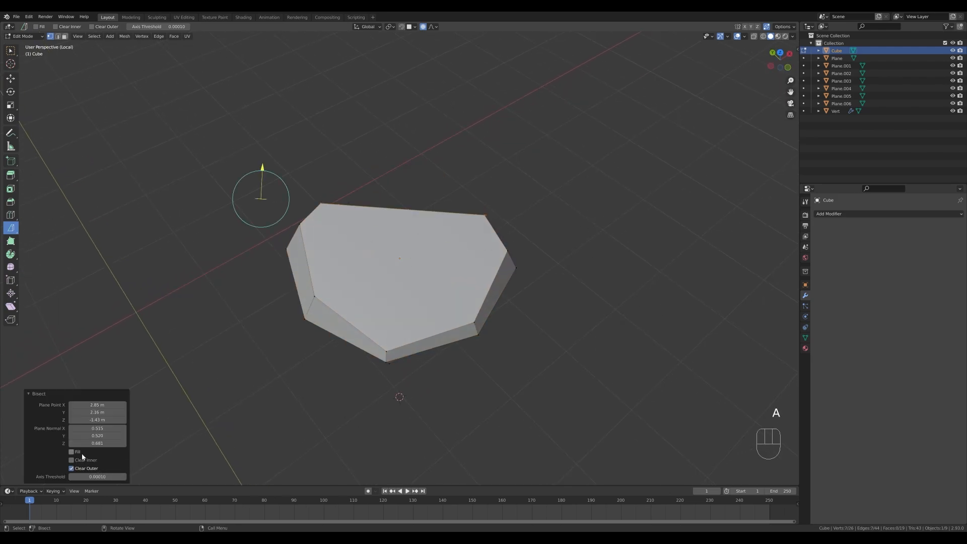
pyautogui.moveTo(580, 306); pyautogui.dragTo(527, 235, button='middle')
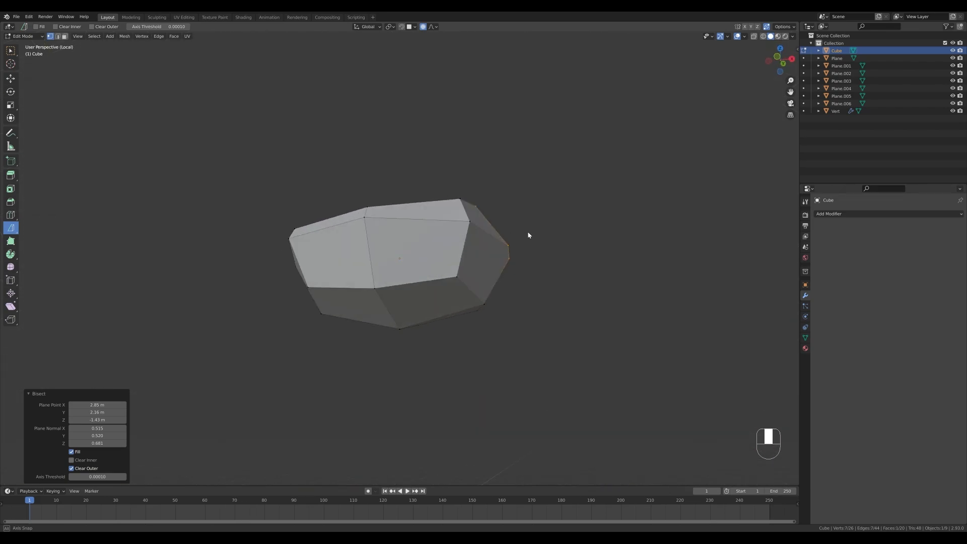
pyautogui.press('a')
pyautogui.moveTo(332, 188); pyautogui.dragTo(324, 362)
pyautogui.moveTo(71, 451); pyautogui.dragTo(71, 459)
# Bisect the rock horizontally across its lower part and again from another angle, with Fill and Clear Outer enabled.
pyautogui.press('a')
pyautogui.moveTo(461, 327); pyautogui.dragTo(462, 347, button='middle')
pyautogui.moveTo(283, 308); pyautogui.dragTo(572, 307)
pyautogui.moveTo(572, 307); pyautogui.dragTo(598, 276, button='middle')
pyautogui.press('a')
pyautogui.moveTo(496, 289); pyautogui.dragTo(444, 324)
pyautogui.moveTo(504, 348); pyautogui.dragTo(423, 280, button='middle')
pyautogui.click(76, 468)
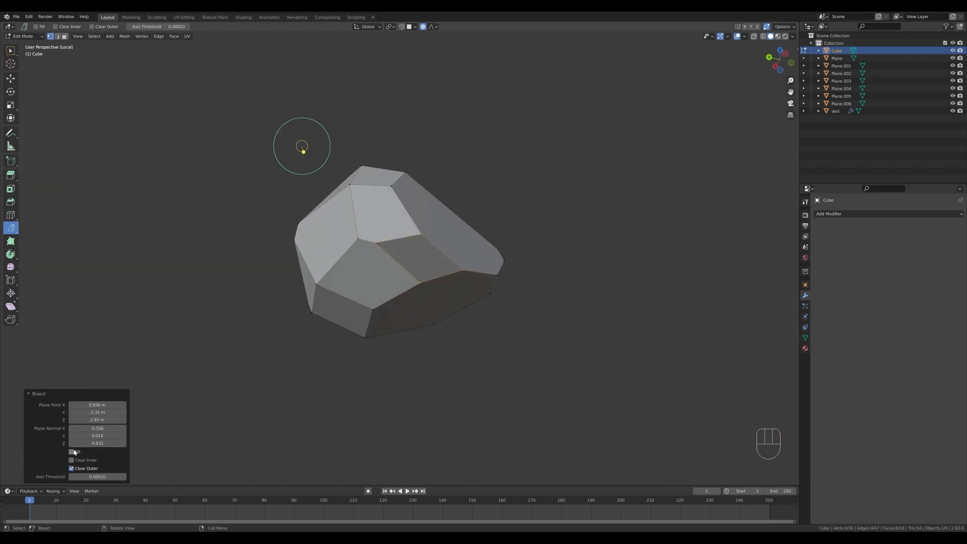
pyautogui.click(76, 452)
# Bisect off one end of the rock with Fill and Clear Outer, and return to Object Mode in the full scene.
pyautogui.moveTo(222, 297); pyautogui.dragTo(538, 403, button='middle')
pyautogui.press('a')
pyautogui.moveTo(500, 178); pyautogui.dragTo(471, 386)
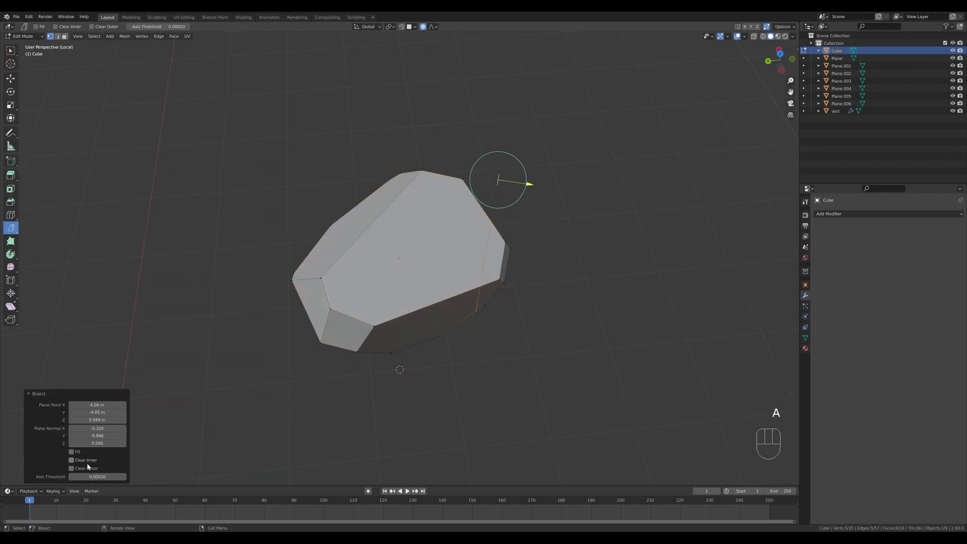
pyautogui.click(76, 468)
pyautogui.click(75, 451)
pyautogui.press('Tab')
pyautogui.moveTo(473, 313); pyautogui.dragTo(547, 252, button='middle')
pyautogui.press('KP_Divide')
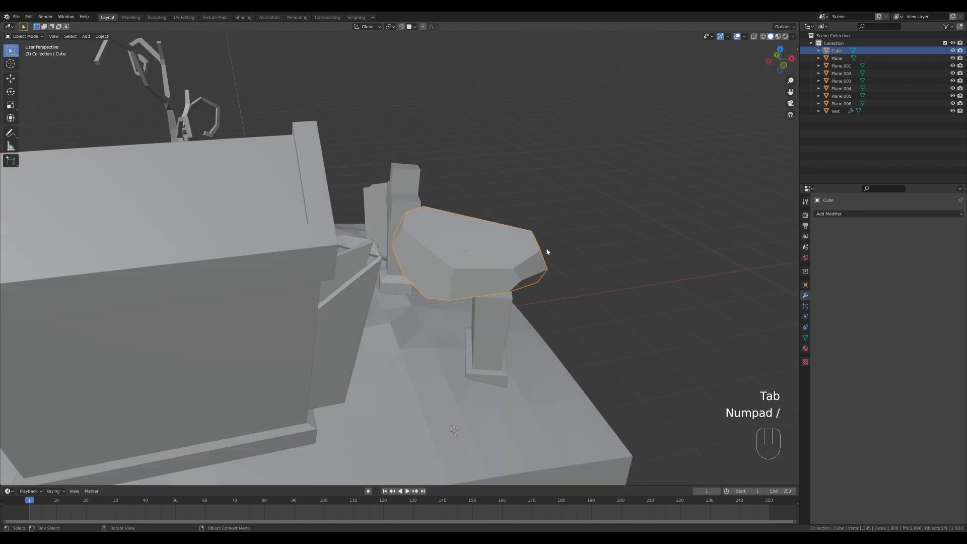
# Lower the rock about 2.16 m onto the ground and scale it to 0.712.
pyautogui.moveTo(434, 305); pyautogui.dragTo(408, 294, button='middle')
pyautogui.moveTo(342, 314); pyautogui.dragTo(370, 345, button='middle')
pyautogui.press('g')
pyautogui.press('z')
pyautogui.click(379, 359)
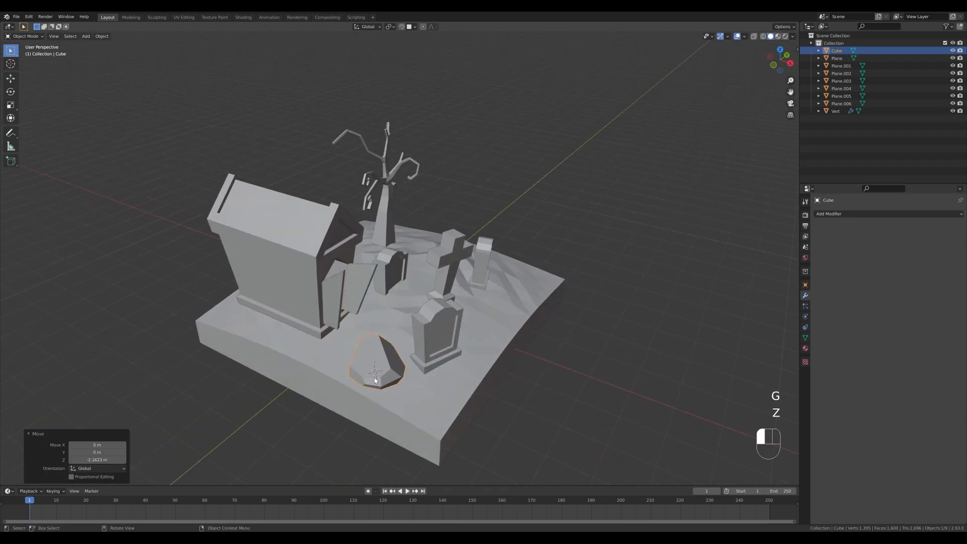
pyautogui.press('s')
pyautogui.click(452, 376)
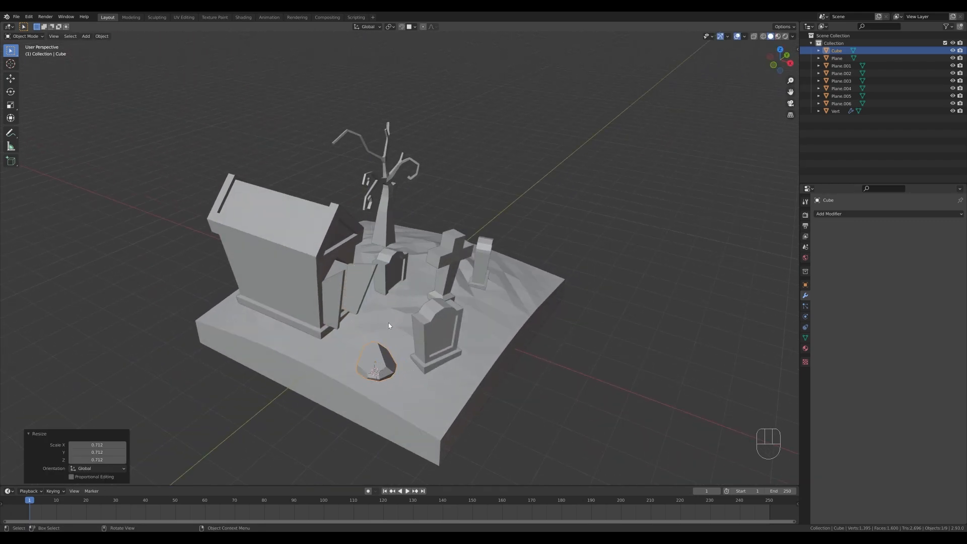
# Move the rock beside the crypt's front corner and scale it to about 0.916.
pyautogui.press('g')
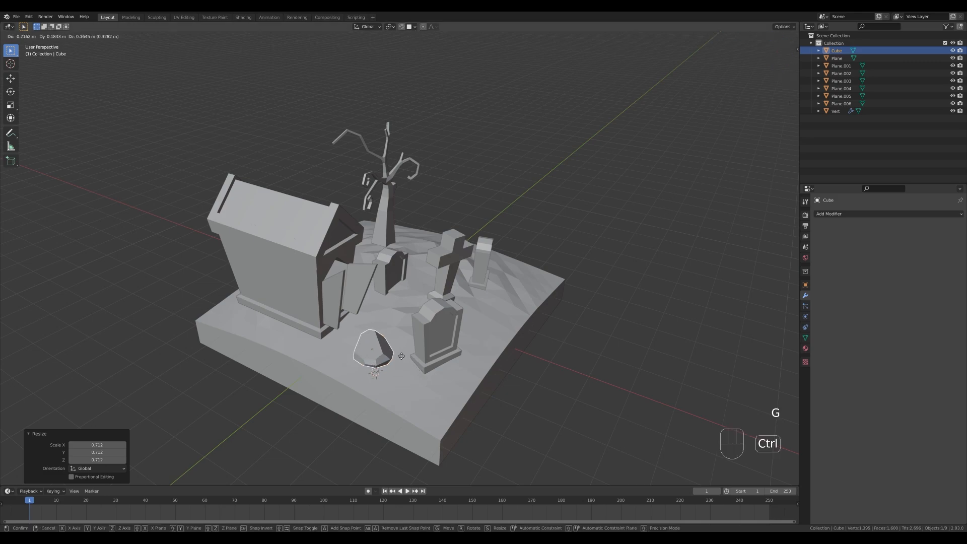
pyautogui.click(341, 318)
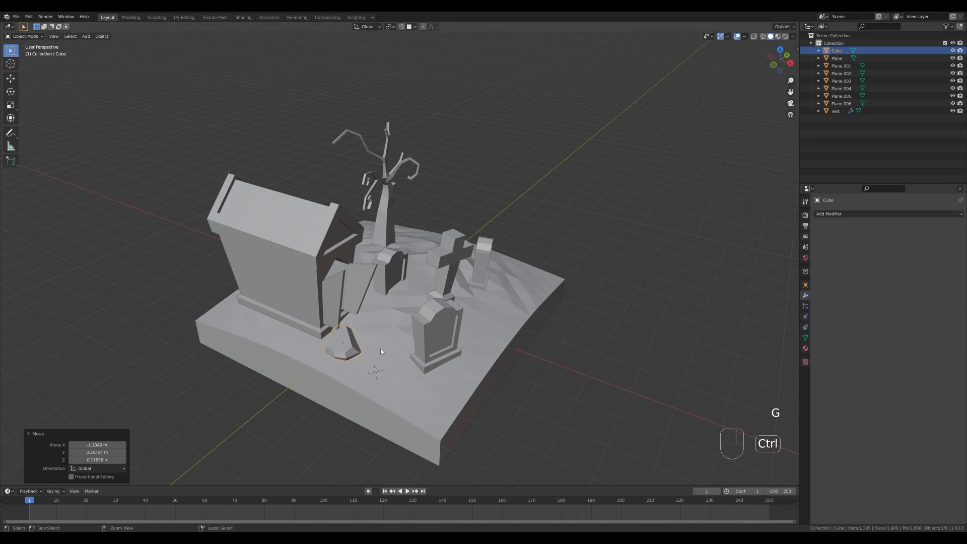
pyautogui.press('s')
pyautogui.click(445, 373)
# Rotate the rock about 137° around Z and shift it about 0.23 m along the ground against the crypt.
pyautogui.press('r')
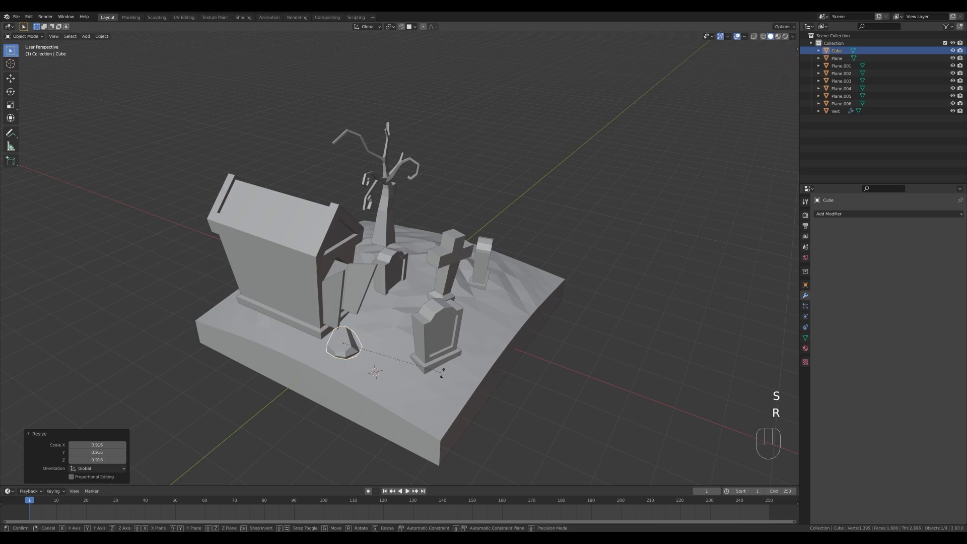
pyautogui.press('z')
pyautogui.click(270, 213)
pyautogui.moveTo(270, 213); pyautogui.dragTo(353, 222, button='middle')
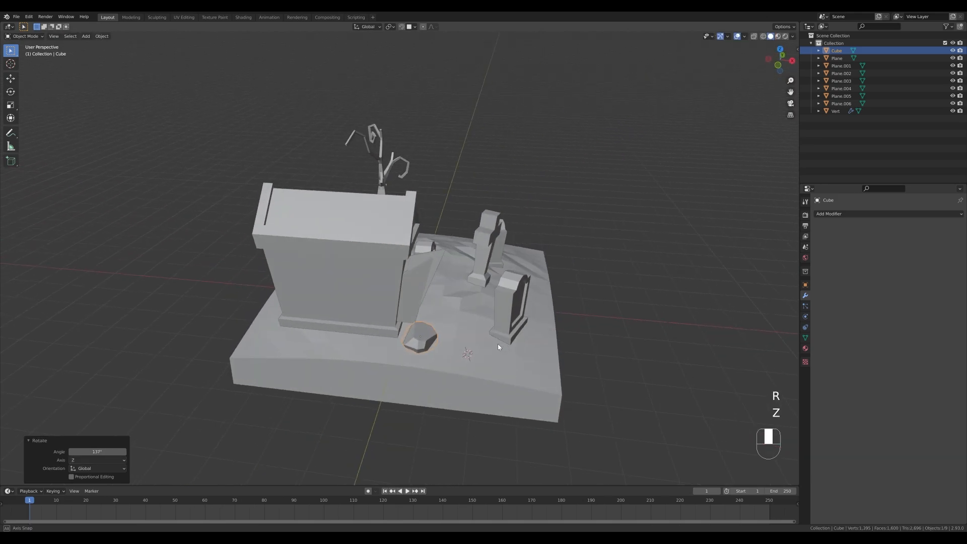
pyautogui.press('g')
pyautogui.hotkey('shift', 'z')
pyautogui.click(490, 321)
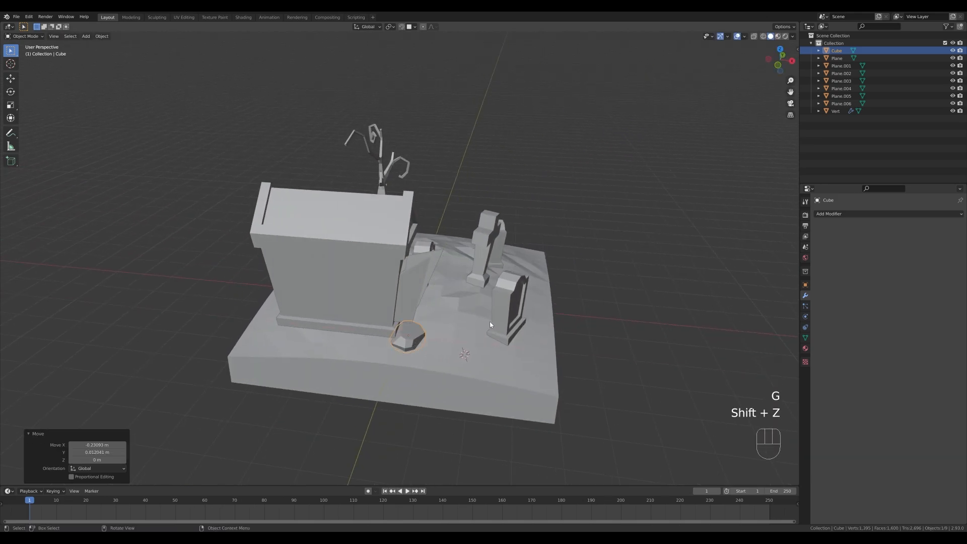
# Place a linked duplicate of the rock on the ground before the crypt's open door, tilt it slightly, and raise it about 0.09 m.
pyautogui.moveTo(490, 322); pyautogui.dragTo(458, 327, button='middle')
pyautogui.hotkey('alt', 'd')
pyautogui.hotkey('shift', 'z')
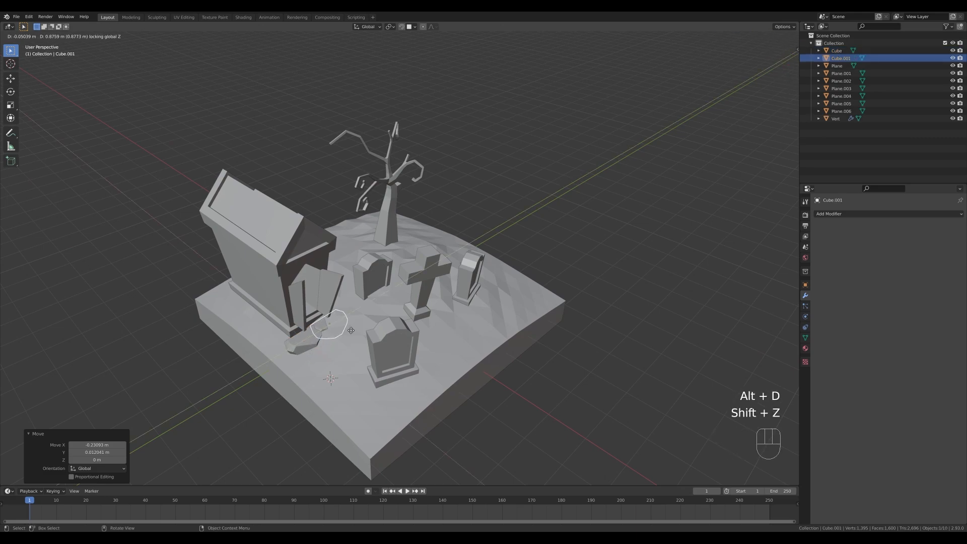
pyautogui.click(348, 333)
pyautogui.press('r')
pyautogui.press('r')
pyautogui.click(348, 333)
pyautogui.press('g')
pyautogui.press('z')
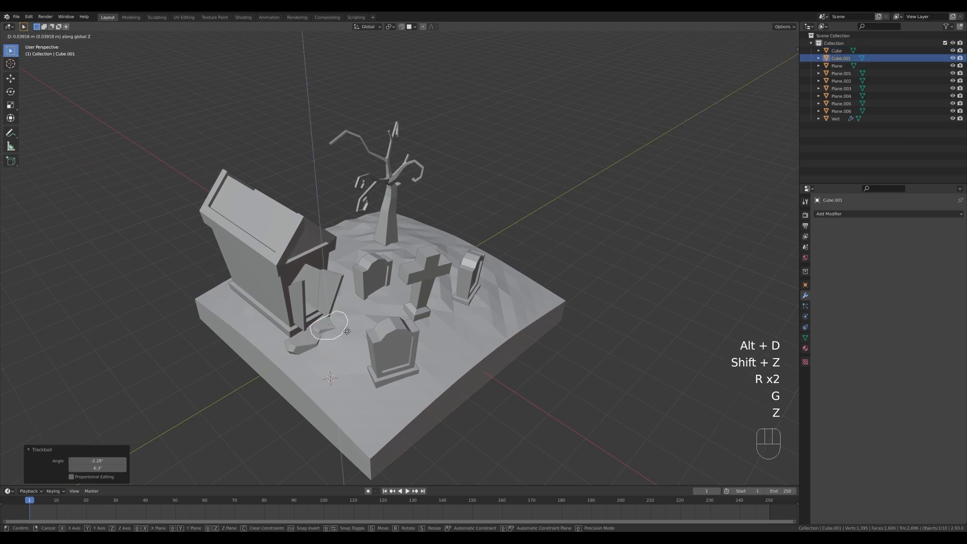
pyautogui.click(345, 330)
# Trackball-rotate the duplicated rock about -164° on its first angle and lower it about 0.12 m into the ground.
pyautogui.press('r')
pyautogui.press('r')
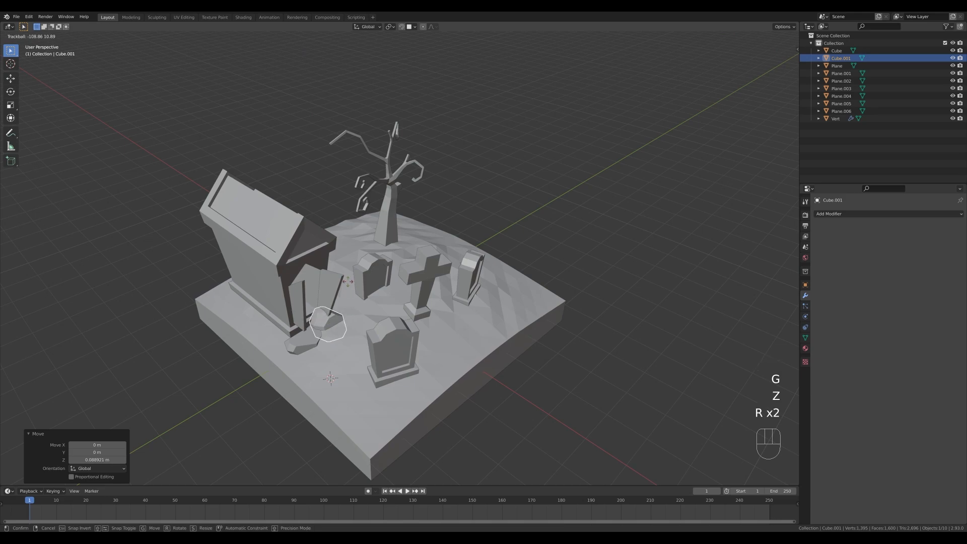
pyautogui.click(317, 261)
pyautogui.press('g')
pyautogui.press('z')
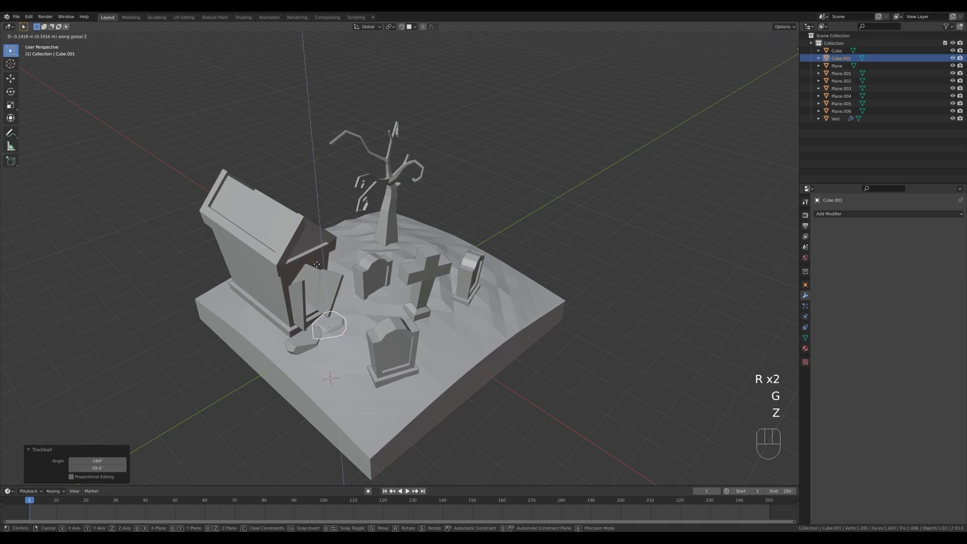
pyautogui.click(318, 267)
# Add a linked rock duplicate about 0.65 m along X and -0.48 m along Y, and trackball-rotate it about -131° and -13.2°.
pyautogui.moveTo(341, 331); pyautogui.dragTo(347, 337, button='middle')
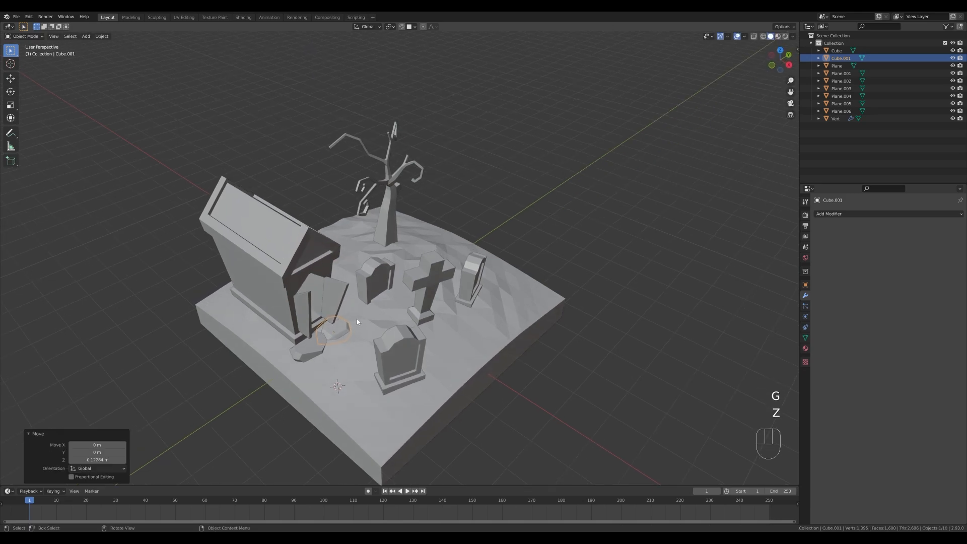
pyautogui.hotkey('alt', 'd')
pyautogui.hotkey('shift', 'z')
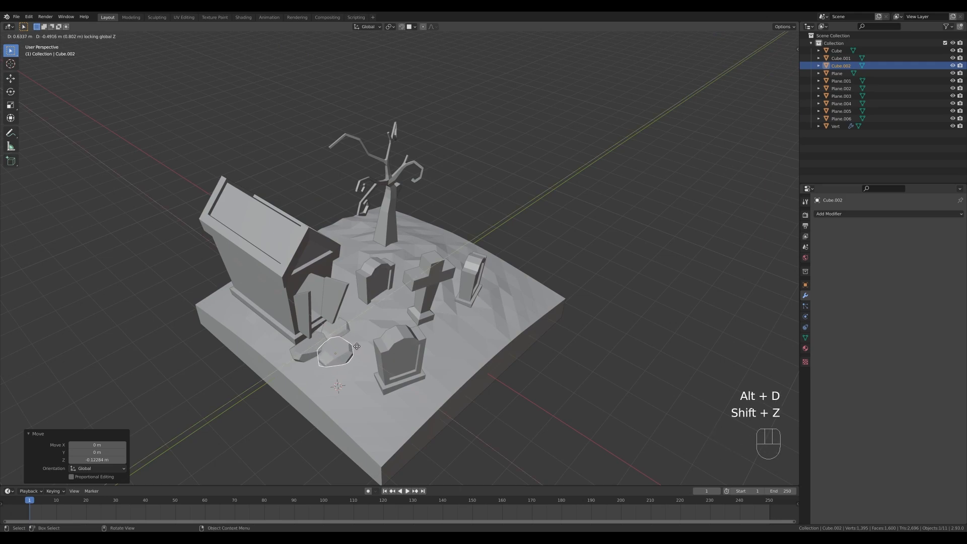
pyautogui.click(357, 347)
pyautogui.press('r')
pyautogui.press('r')
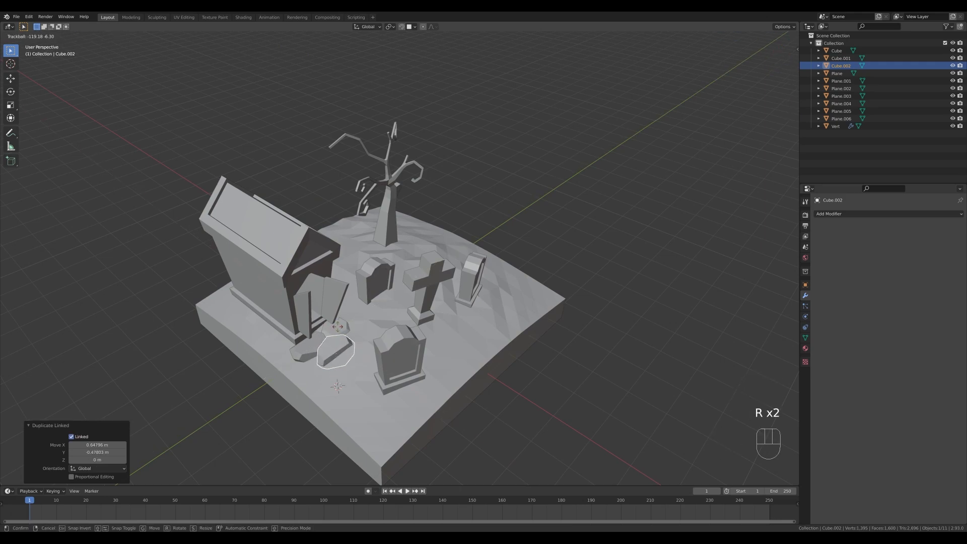
pyautogui.click(339, 381)
# Rotate the third rock around Z, lower it about 0.12 m, and adjust its tilt.
pyautogui.press('r')
pyautogui.press('z')
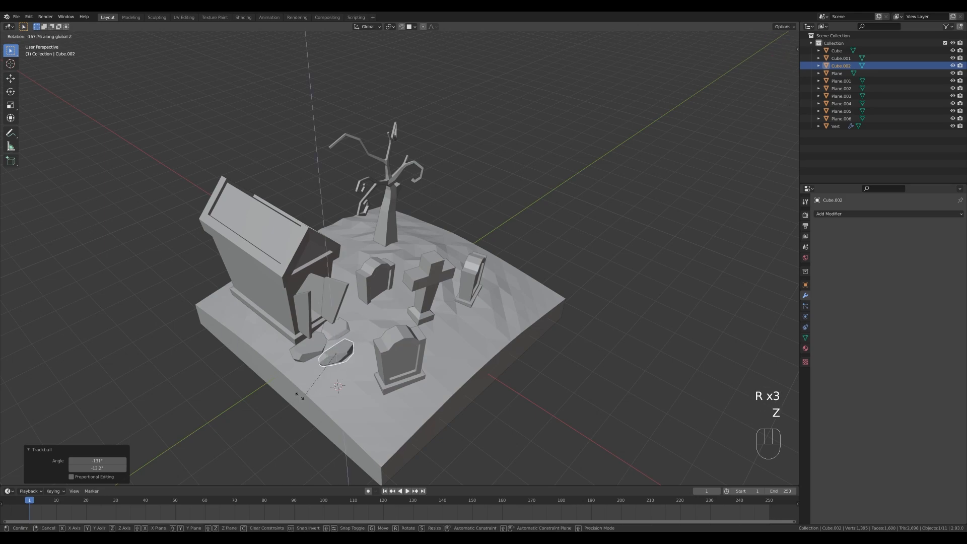
pyautogui.click(339, 381)
pyautogui.press('g')
pyautogui.press('z')
pyautogui.click(340, 379)
pyautogui.press('r')
pyautogui.press('r')
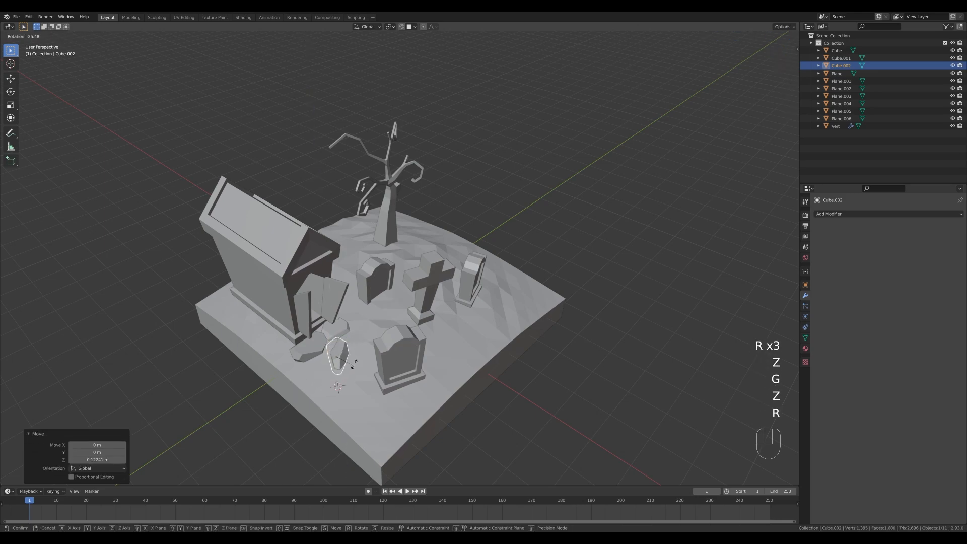
pyautogui.click(348, 377)
# Shift the third rock along the ground closer to the first rock and scale it to 0.955.
pyautogui.press('g')
pyautogui.hotkey('shift', 'z')
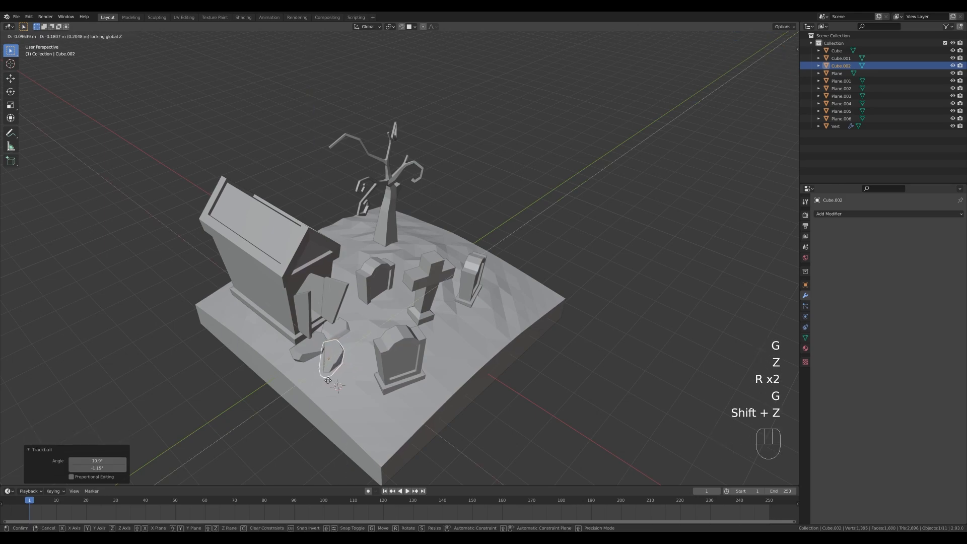
pyautogui.click(331, 380)
pyautogui.press('s')
pyautogui.click(360, 364)
# Make a linked duplicate of the third rock between the rock pile and front headstone, and raise it about 0.23 m.
pyautogui.hotkey('alt', 'd')
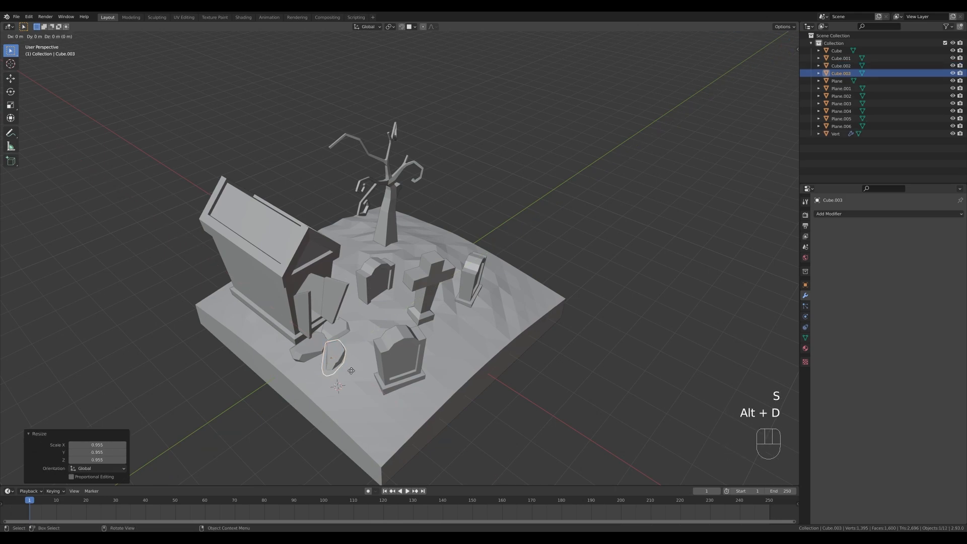
pyautogui.hotkey('shift', 'z')
pyautogui.click(383, 347)
pyautogui.press('g')
pyautogui.press('z')
pyautogui.click(382, 340)
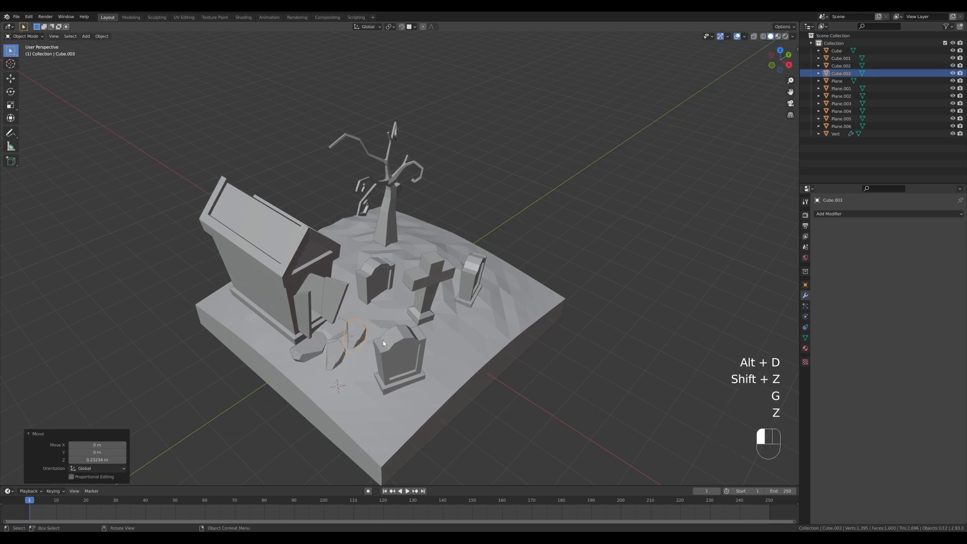
# Trackball-rotate the fourth rock about -47.6° and 78.5°, and turn it around Z.
pyautogui.press('r')
pyautogui.press('r')
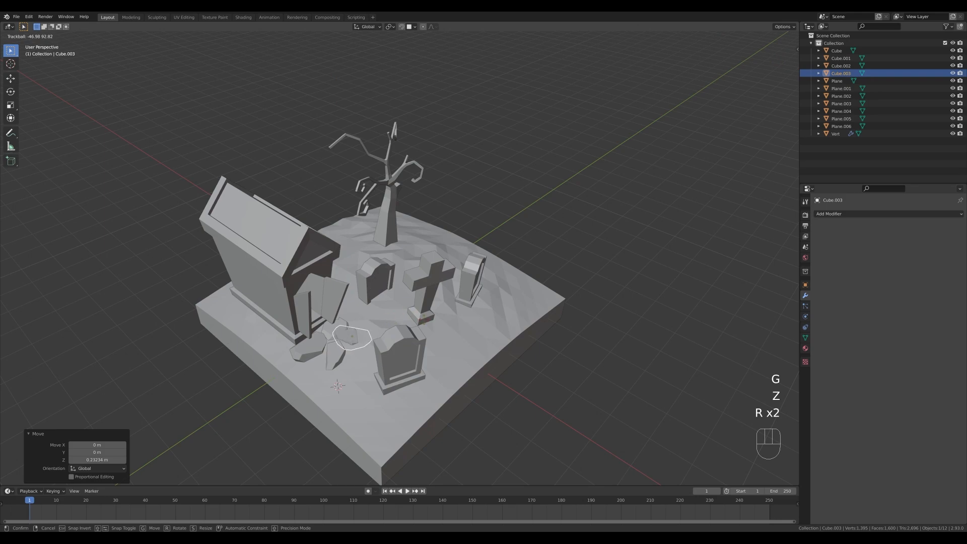
pyautogui.click(414, 316)
pyautogui.press('r')
pyautogui.press('z')
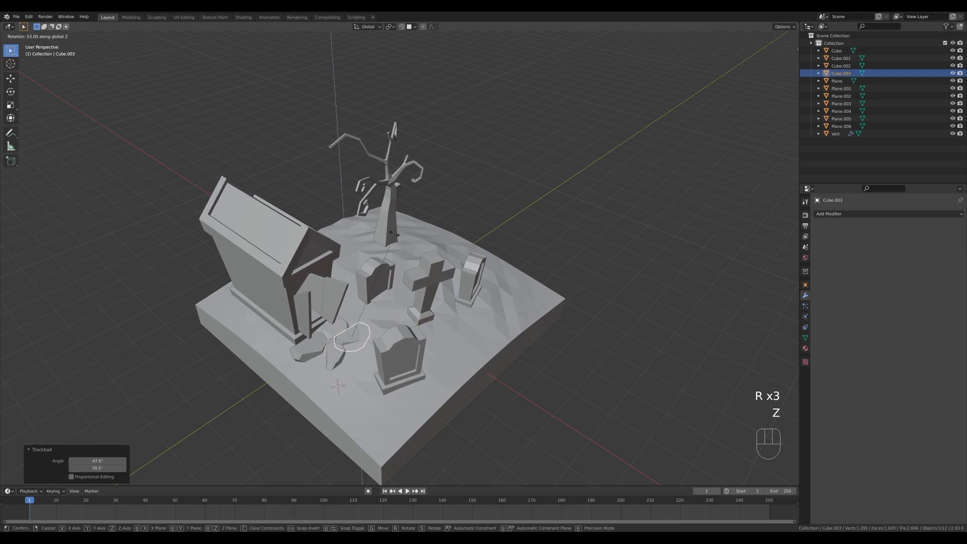
pyautogui.click(395, 243)
# Fit the fourth rock against the pile by shifting it along the ground, resizing it slightly, and raising it about 0.01 m.
pyautogui.press('g')
pyautogui.hotkey('shift', 'z')
pyautogui.click(395, 252)
pyautogui.press('s')
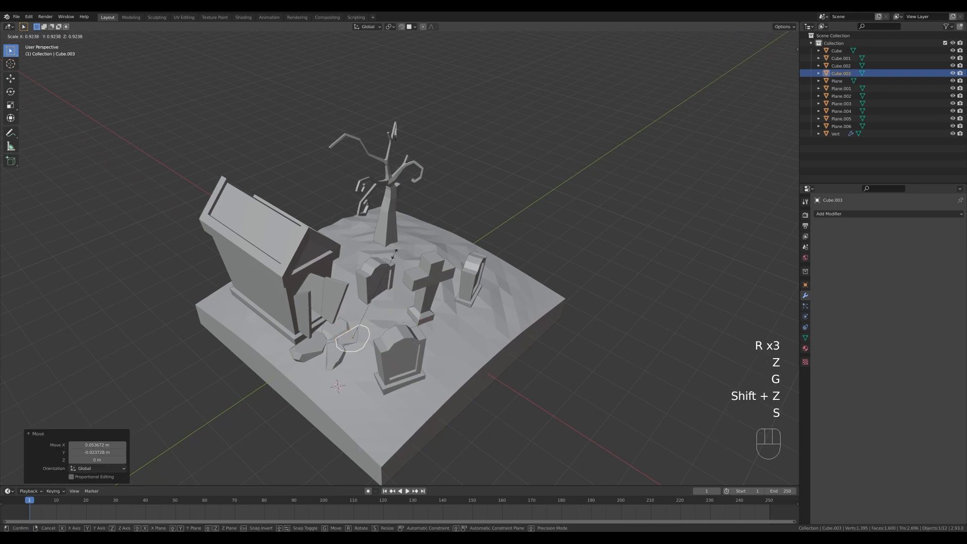
pyautogui.press('g')
pyautogui.hotkey('shift', 'z')
pyautogui.click(367, 258)
pyautogui.press('g')
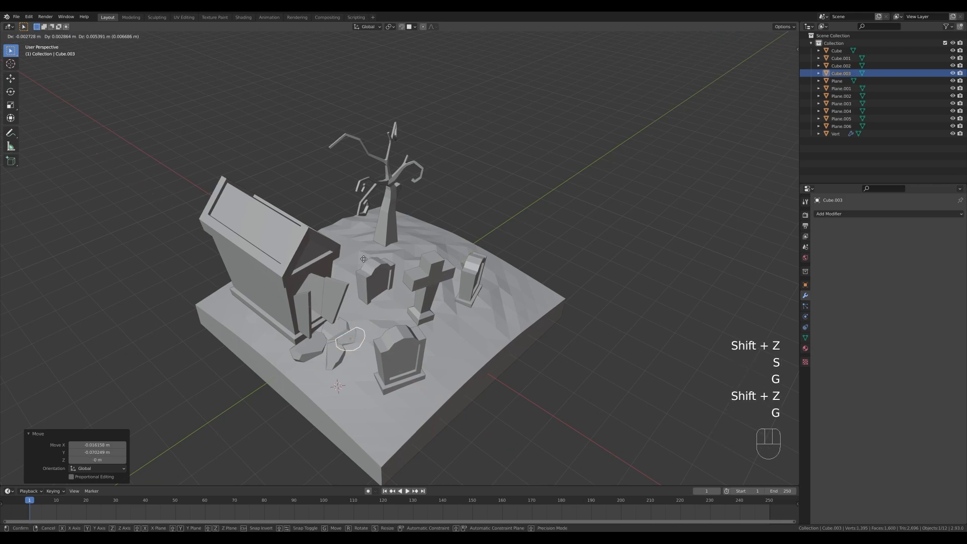
pyautogui.press('z')
pyautogui.click(364, 259)
# Add a linked rock duplicate about 1.25 m away along negative Y, at the pile's outer edge, and trackball-rotate it.
pyautogui.hotkey('alt', 'd')
pyautogui.hotkey('shift', 'z')
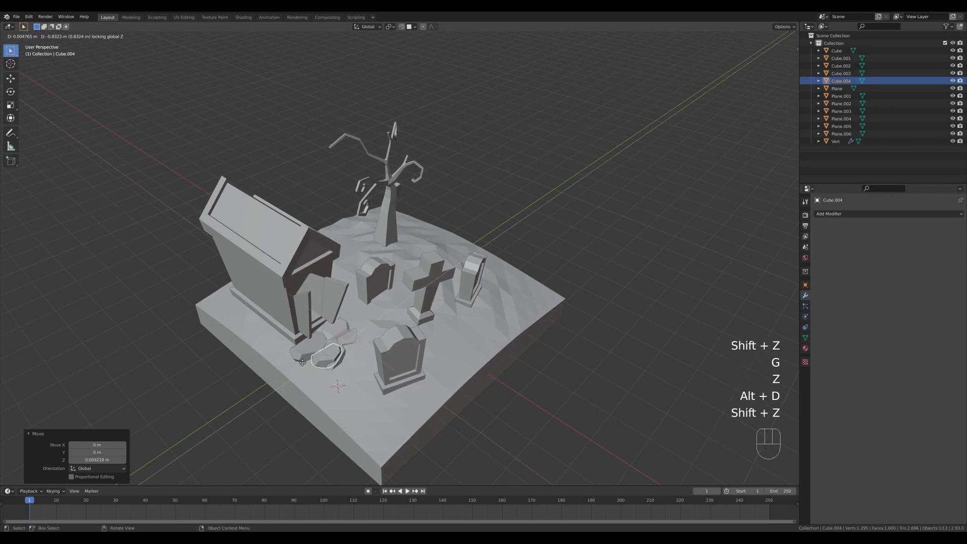
pyautogui.click(288, 368)
pyautogui.press('r')
pyautogui.press('r')
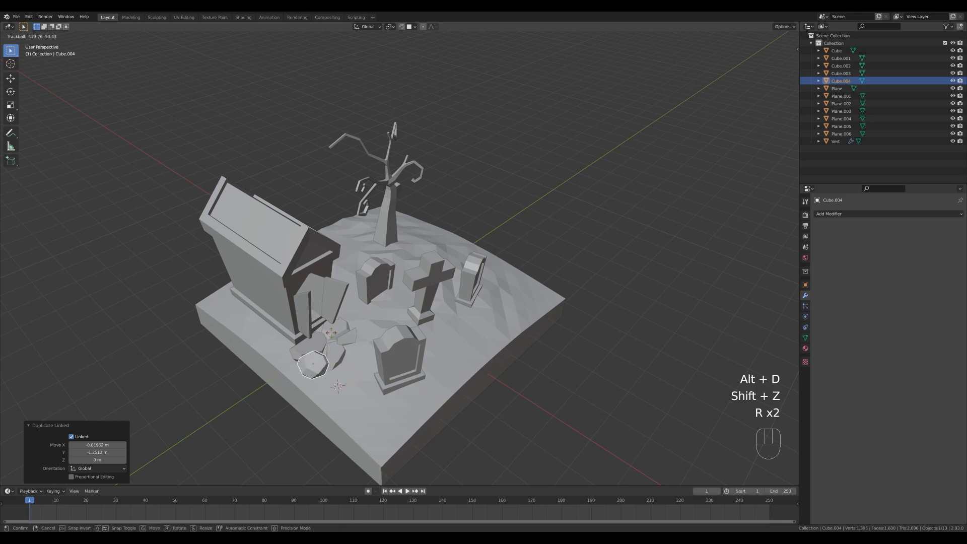
pyautogui.click(331, 314)
# Adjust the fifth rock's height and tilt, and nudge it along the ground until it sits snugly beside the pile.
pyautogui.press('g')
pyautogui.press('z')
pyautogui.click(325, 322)
pyautogui.press('r')
pyautogui.press('r')
pyautogui.click(324, 328)
pyautogui.press('g')
pyautogui.click(323, 328)
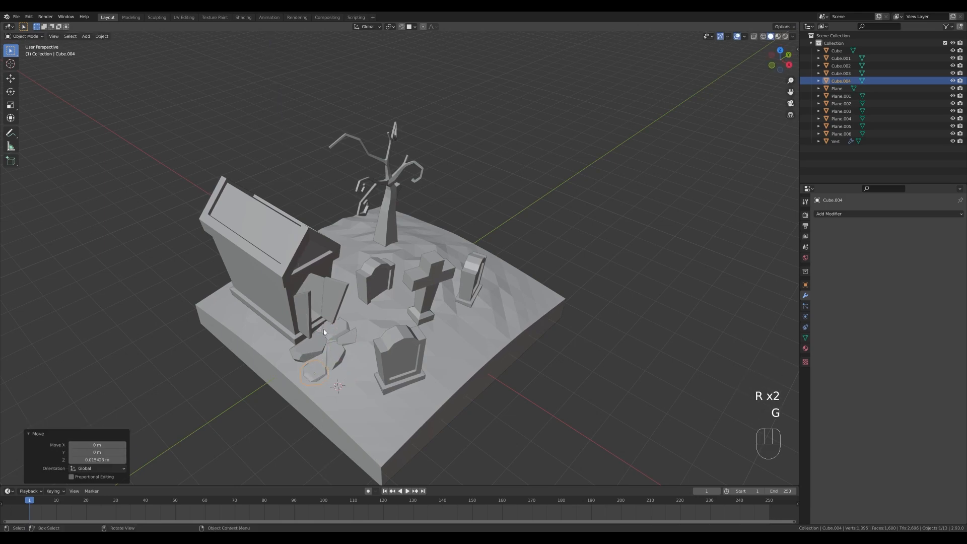
pyautogui.press('g')
pyautogui.hotkey('shift', 'z')
pyautogui.press('g')
pyautogui.press('z')
pyautogui.click(325, 326)
# Place a linked duplicate of the rock beside the front headstone's base and adjust its height to the ground.
pyautogui.hotkey('alt', 'd')
pyautogui.hotkey('shift', 'z')
pyautogui.press('g')
pyautogui.press('z')
pyautogui.click(407, 343)
pyautogui.press('g')
pyautogui.hotkey('shift', 'z')
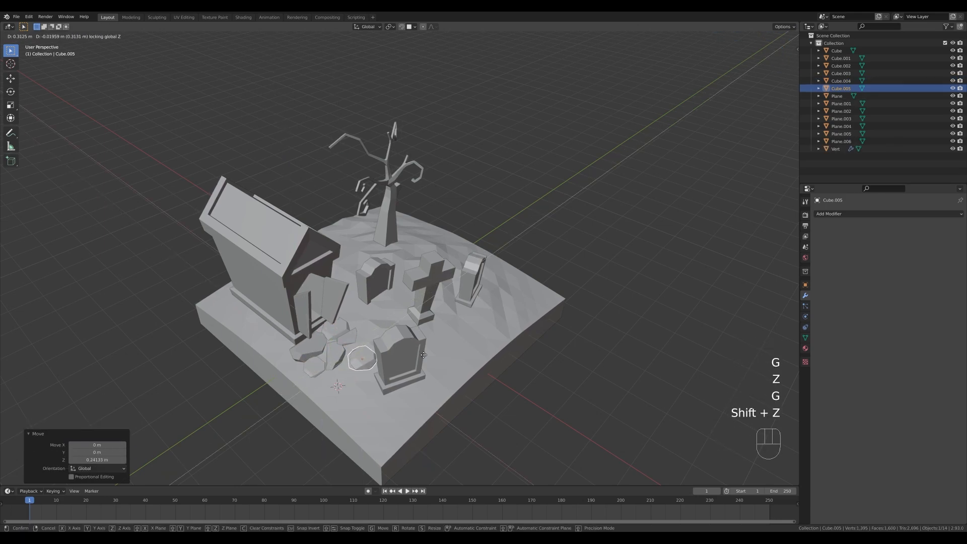
pyautogui.click(418, 354)
pyautogui.press('g')
pyautogui.press('z')
pyautogui.click(419, 353)
# Add a linked rock duplicate at the ground's front corner, about 1.93 m along X and -0.86 m along Y, and enlarge it.
pyautogui.moveTo(510, 365); pyautogui.dragTo(482, 347, button='middle')
pyautogui.hotkey('alt', 'd')
pyautogui.hotkey('shift', 'z')
pyautogui.click(377, 404)
pyautogui.press('s')
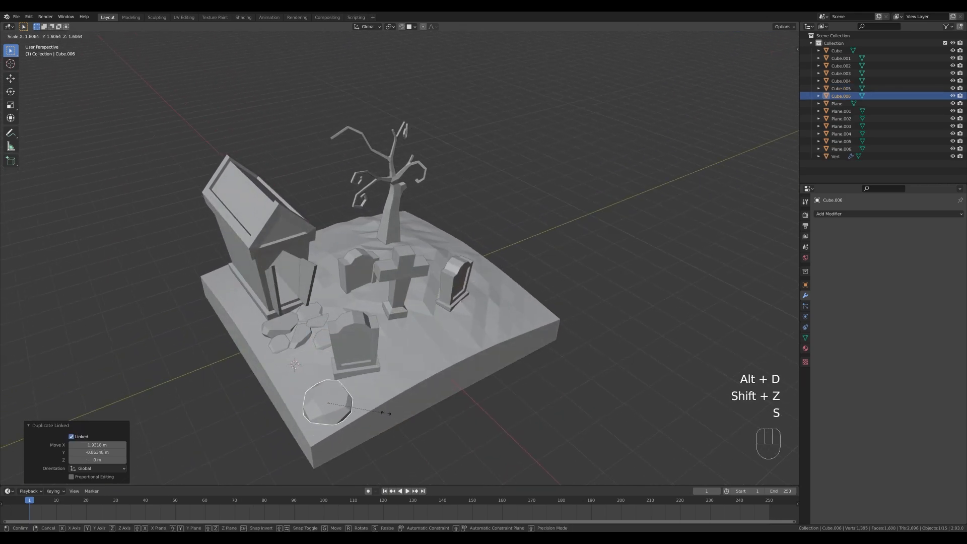
pyautogui.click(386, 428)
# Trackball-rotate the large corner rock to a new side and lower it into the ground.
pyautogui.press('r')
pyautogui.press('r')
pyautogui.click(434, 368)
pyautogui.press('g')
pyautogui.press('z')
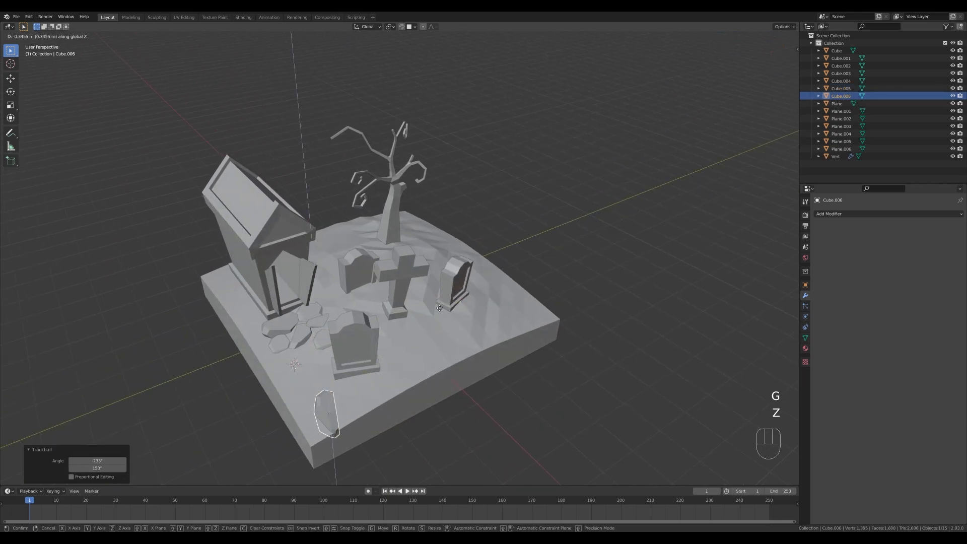
pyautogui.click(437, 381)
# Rotate the corner rock around Z, resize it, and shift it about 0.3 m along the ground.
pyautogui.press('r')
pyautogui.press('z')
pyautogui.click(309, 227)
pyautogui.moveTo(499, 396); pyautogui.dragTo(549, 352, button='middle')
pyautogui.press('s')
pyautogui.click(548, 348)
pyautogui.press('g')
pyautogui.hotkey('shift', 'z')
pyautogui.click(542, 333)
# Make a linked duplicate of the large rock near the tree's base and adjust its height to the hill.
pyautogui.moveTo(564, 282); pyautogui.dragTo(533, 322, button='middle')
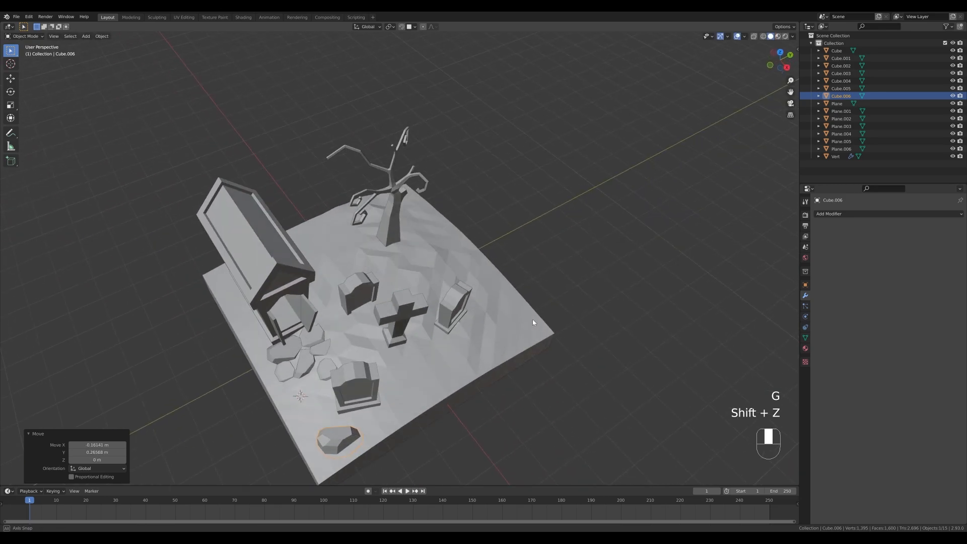
pyautogui.hotkey('alt', 'd')
pyautogui.hotkey('shift', 'z')
pyautogui.click(435, 174)
pyautogui.press('g')
pyautogui.press('z')
pyautogui.click(438, 195)
# Shift the tree rock about 0.56 m along X and -0.49 m along Y to the trunk, and rotate it around Z.
pyautogui.press('g')
pyautogui.hotkey('shift', 'z')
pyautogui.click(440, 208)
pyautogui.press('r')
pyautogui.press('z')
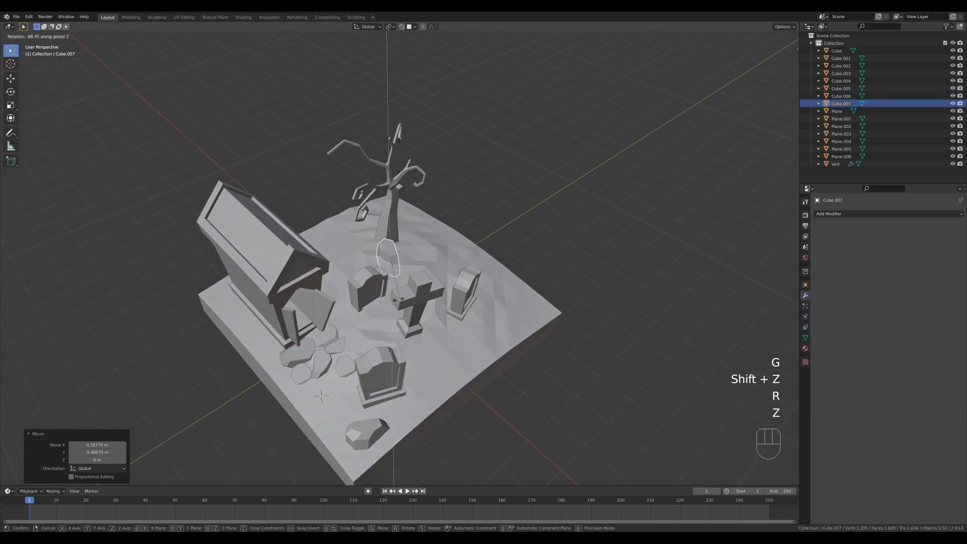
pyautogui.click(437, 251)
# Add a linked rock duplicate on the other side of the trunk, rotate it about 164° around Z, and trackball-rotate it.
pyautogui.hotkey('alt', 'd')
pyautogui.hotkey('shift', 'z')
pyautogui.click(445, 254)
pyautogui.press('r')
pyautogui.press('z')
pyautogui.click(436, 264)
pyautogui.press('r')
# Add a linked rock duplicate about 0.62 m along X and -0.09 m along Y, and rotate it freely and around Z.
pyautogui.press('r')
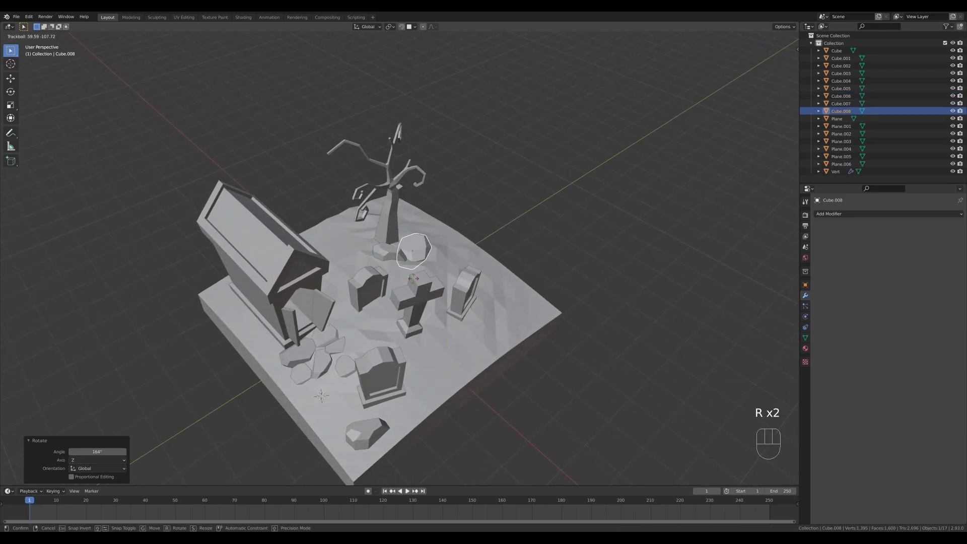
pyautogui.click(428, 275)
# Adjust the second tree rock's height and shift it along the ground toward the trunk.
pyautogui.press('g')
pyautogui.press('z')
pyautogui.click(424, 281)
pyautogui.press('g')
pyautogui.hotkey('shift', 'z')
pyautogui.click(419, 265)
pyautogui.hotkey('alt', 'd')
pyautogui.hotkey('shift', 'z')
pyautogui.click(418, 262)
pyautogui.press('r')
pyautogui.press('r')
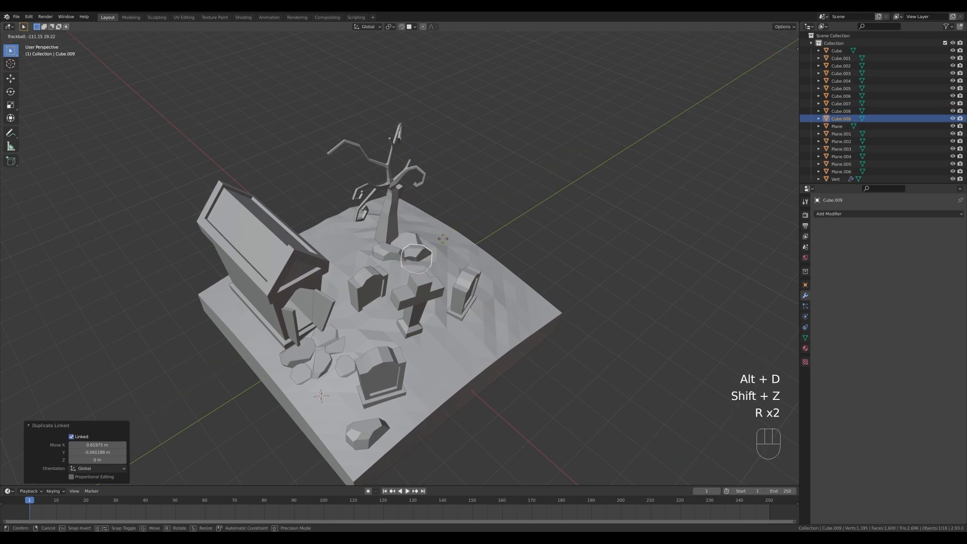
pyautogui.press('r')
pyautogui.press('z')
pyautogui.click(416, 265)
# Shift the third tree rock about -0.14 m along X and -0.09 m along Y, against its neighbour.
pyautogui.press('g')
pyautogui.hotkey('shift', 'z')
pyautogui.click(412, 260)
# Place two more linked rock duplicates on the ground, one on the trunk's crypt-facing side and one behind the far headstone.
pyautogui.hotkey('alt', 'd')
pyautogui.hotkey('shift', 'z')
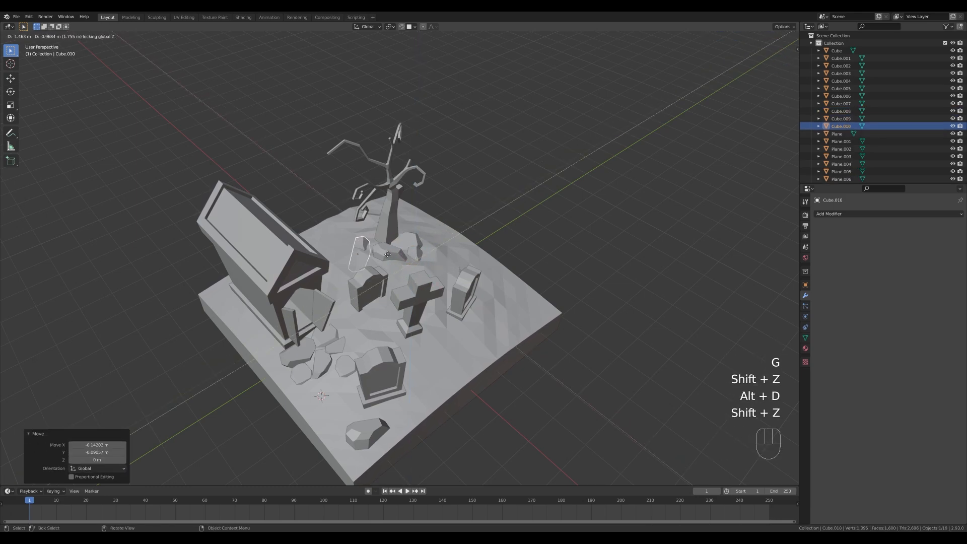
pyautogui.click(390, 248)
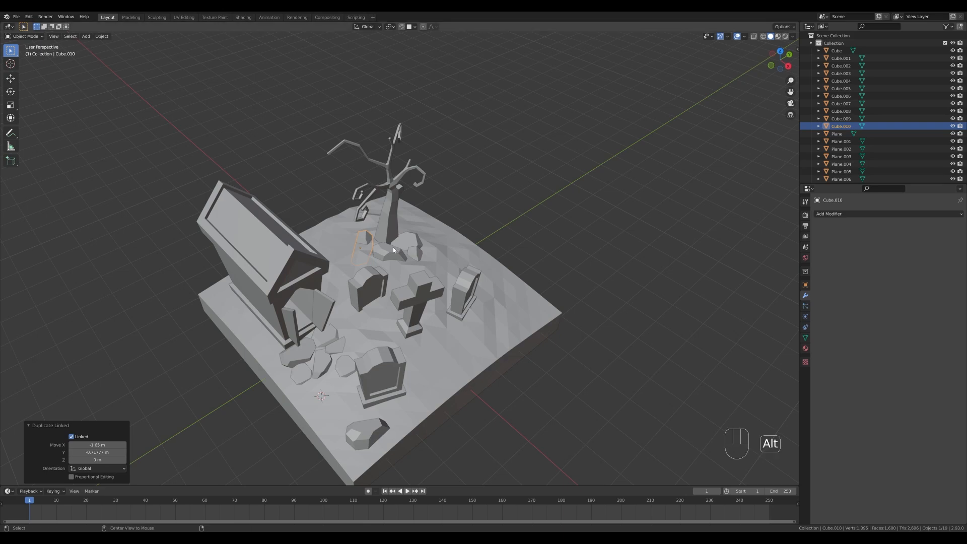
pyautogui.hotkey('alt', 'd')
pyautogui.hotkey('shift', 'z')
pyautogui.click(482, 261)
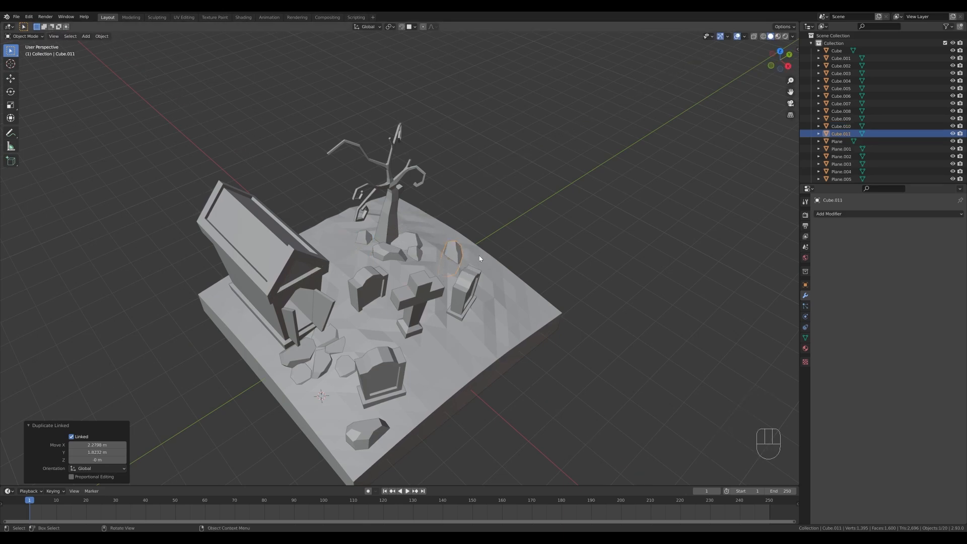
# Add a linked rock duplicate on the ground beside the cross, rotate it around Z, and scale it by about 0.56.
pyautogui.hotkey('alt', 'd')
pyautogui.hotkey('shift', 'z')
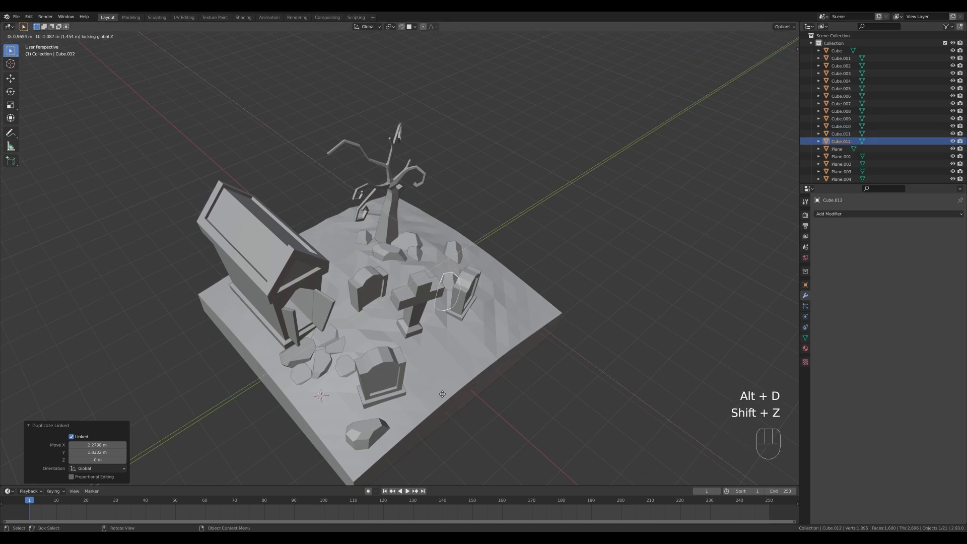
pyautogui.click(531, 301)
pyautogui.press('r')
pyautogui.press('z')
pyautogui.click(526, 382)
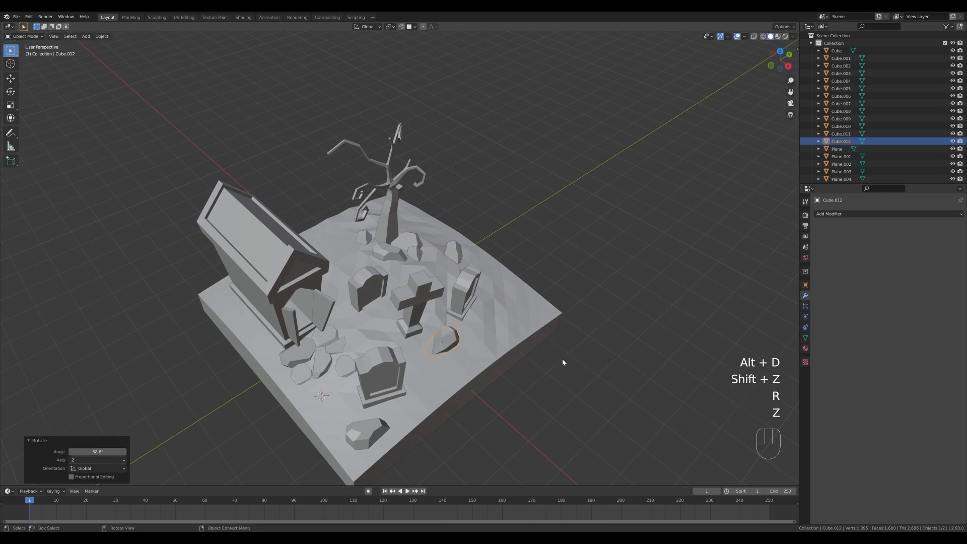
pyautogui.press('s')
pyautogui.click(504, 366)
# Add a linked duplicate of the small rock about -0.29 m along X and 0.17 m along Y, and rotate it freely.
pyautogui.hotkey('alt', 'd')
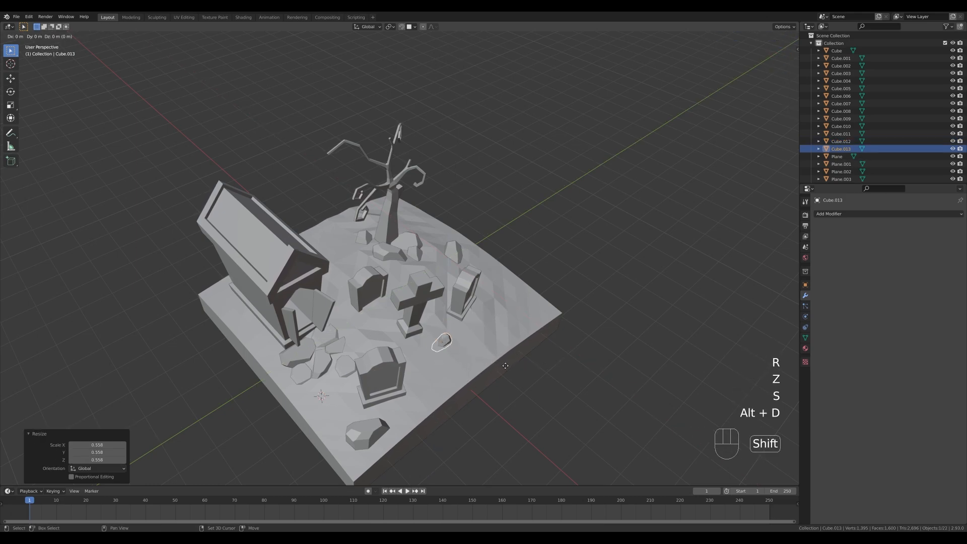
pyautogui.hotkey('shift', 'z')
pyautogui.click(526, 351)
pyautogui.press('r')
pyautogui.press('r')
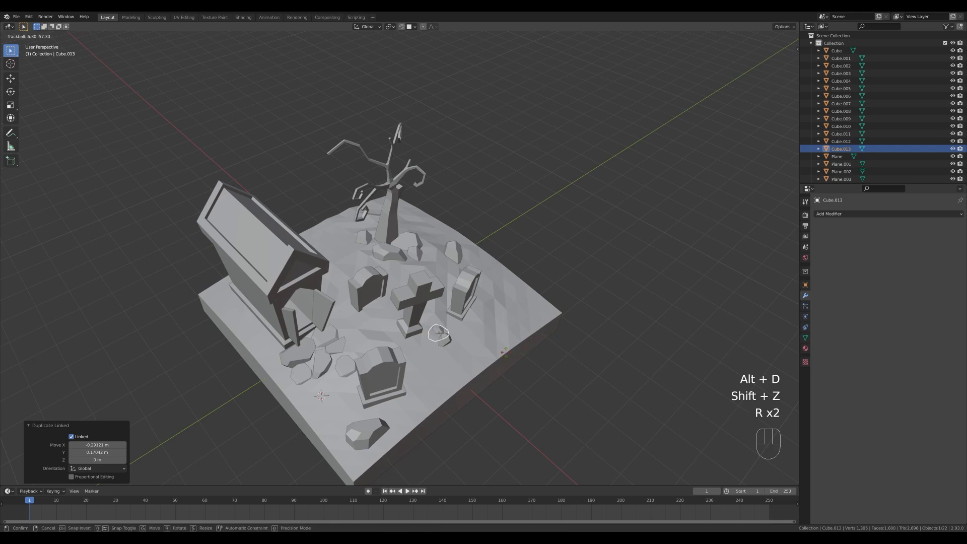
pyautogui.click(450, 348)
# Place a linked small rock duplicate about 0.13 m along X and 2.48 m along Y, lower it about 0.25 m, and rotate it freely.
pyautogui.hotkey('alt', 'd')
pyautogui.hotkey('shift', 'z')
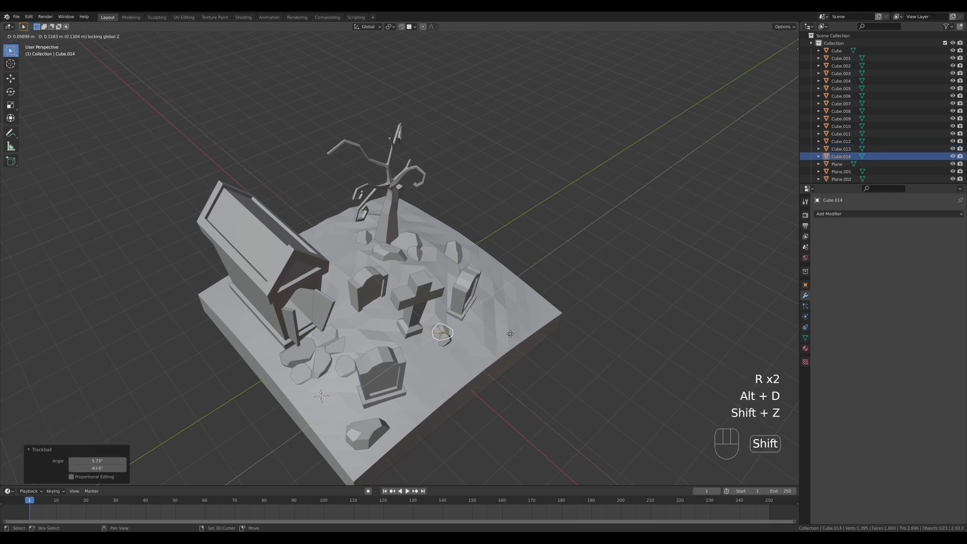
pyautogui.click(581, 291)
pyautogui.press('g')
pyautogui.press('z')
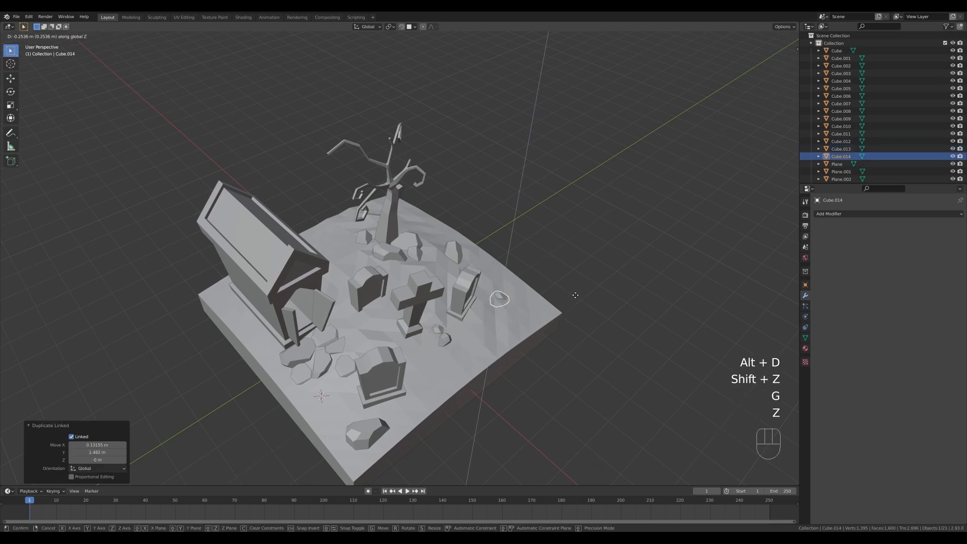
pyautogui.click(577, 294)
pyautogui.press('r')
pyautogui.press('r')
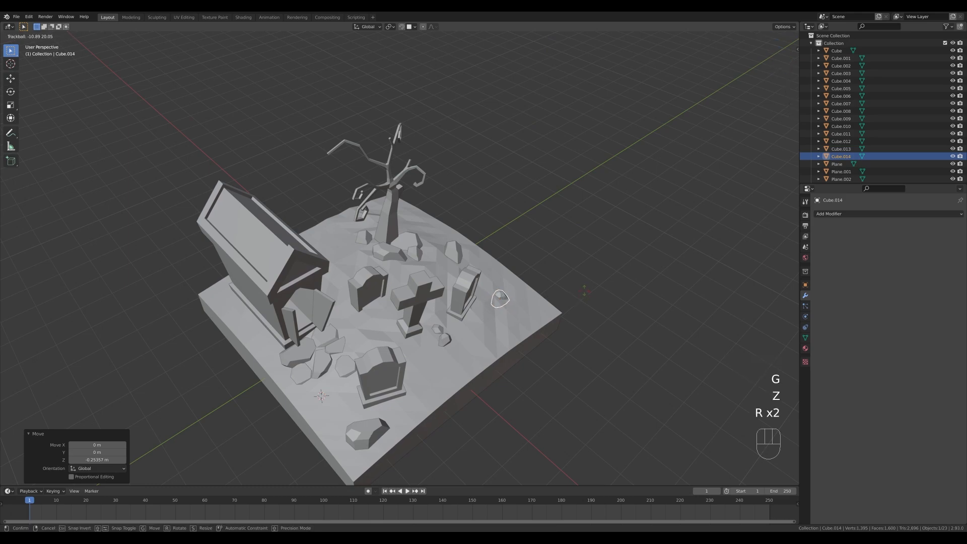
pyautogui.click(584, 292)
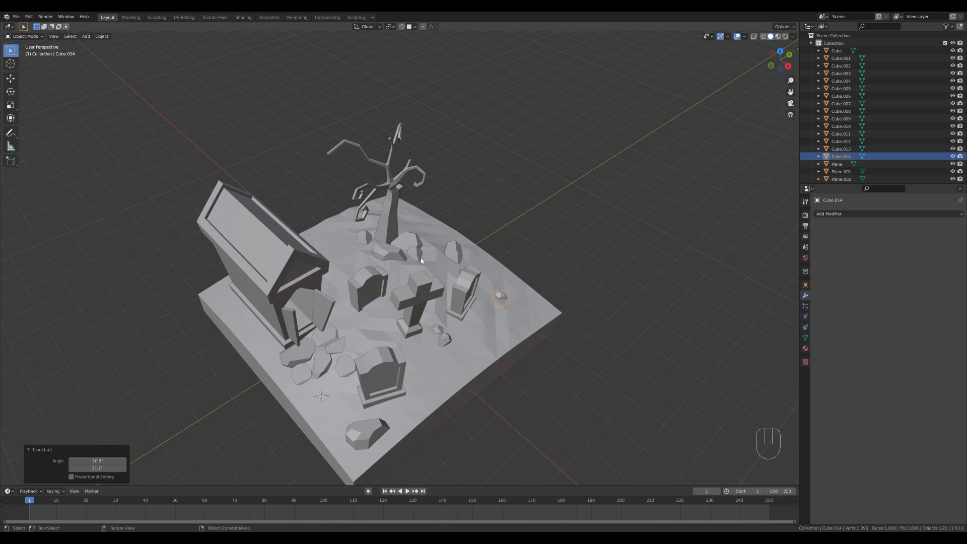
# Place the 3D cursor on the open ground near the outer edge beyond the cross and add a plane there.
pyautogui.scroll(-2, 423, 257)
pyautogui.moveTo(474, 291); pyautogui.dragTo(467, 280, button='middle')
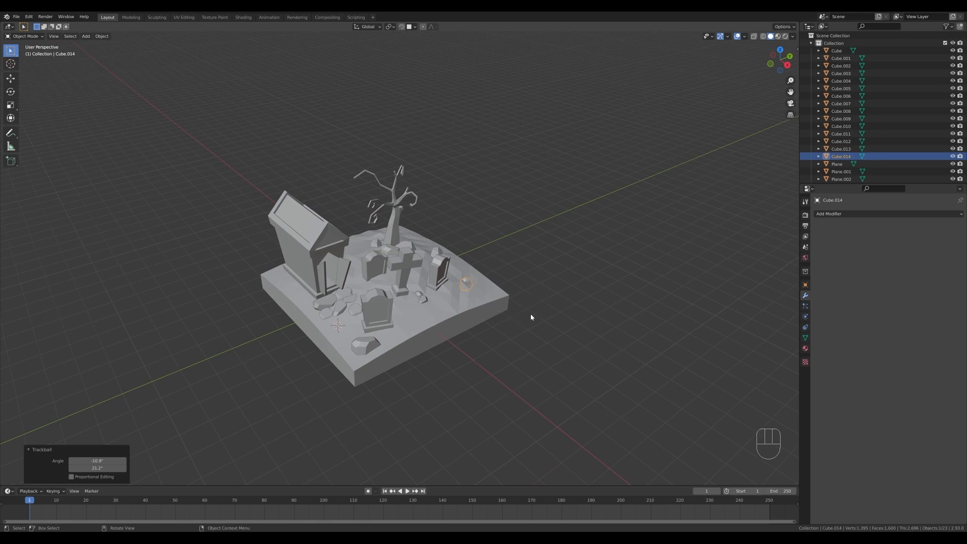
pyautogui.scroll(2, 506, 280)
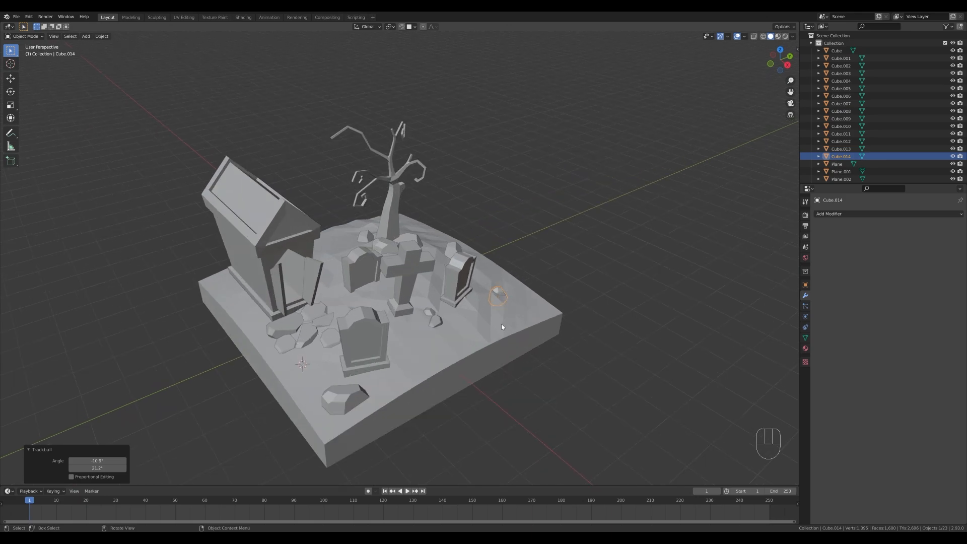
pyautogui.keyDown('shift'); pyautogui.rightClick(482, 333); pyautogui.keyUp('shift')
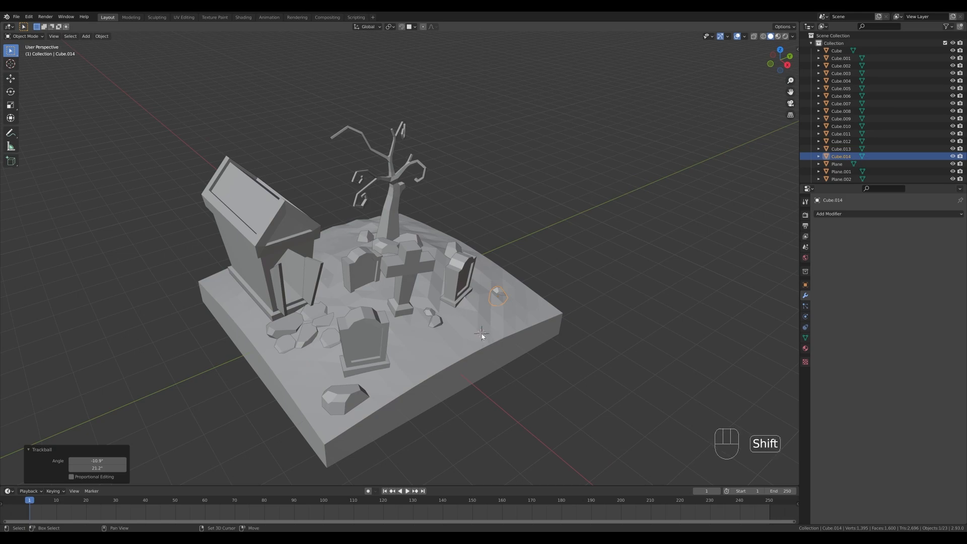
pyautogui.scroll(-2, 567, 327)
pyautogui.hotkey('shift', 'a')
pyautogui.moveTo(567, 327)
pyautogui.click(604, 326)
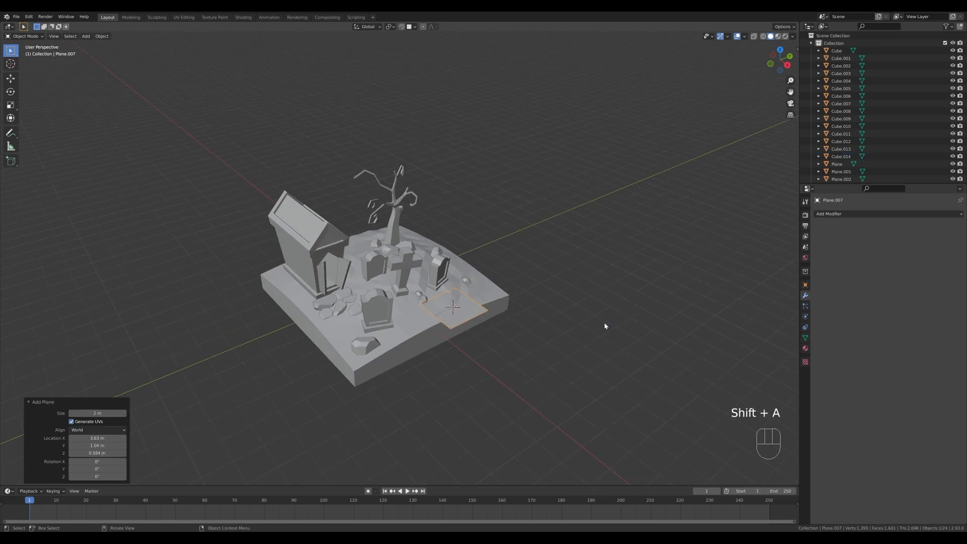
# Scale the new plane's mesh to about 0.21, then stretch it about 9 times along Y into a narrow strip.
pyautogui.moveTo(605, 328); pyautogui.dragTo(558, 301, button='middle')
pyautogui.press('s')
pyautogui.press('Escape')
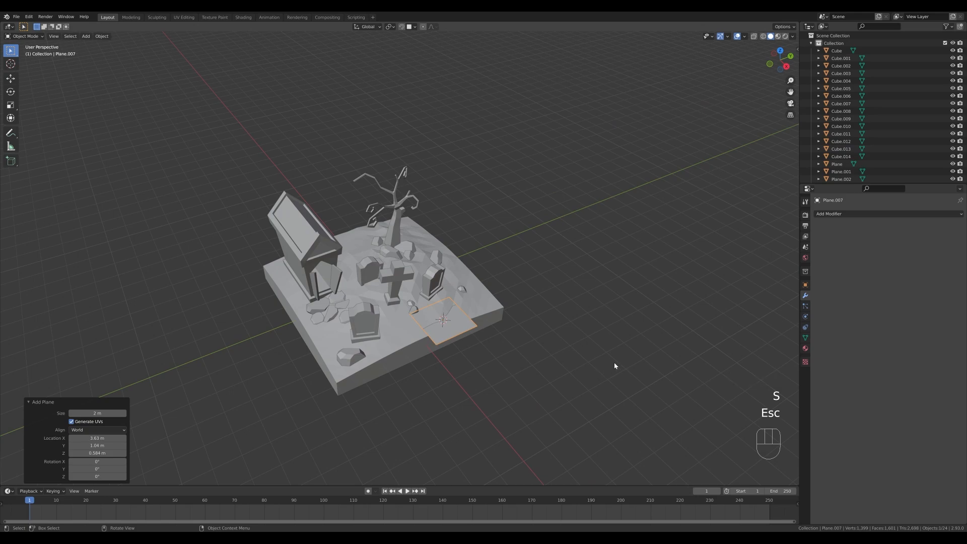
pyautogui.press('Tab')
pyautogui.press('s')
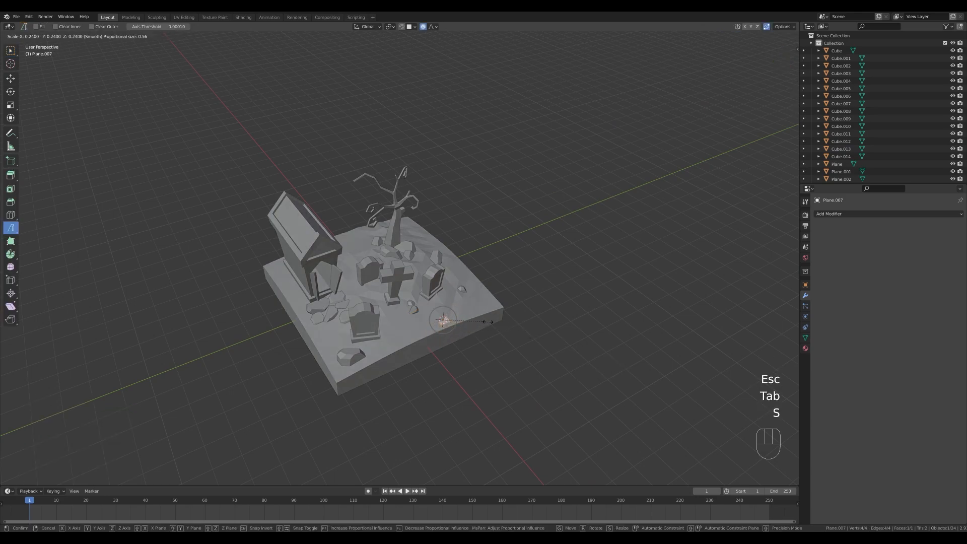
pyautogui.click(487, 321)
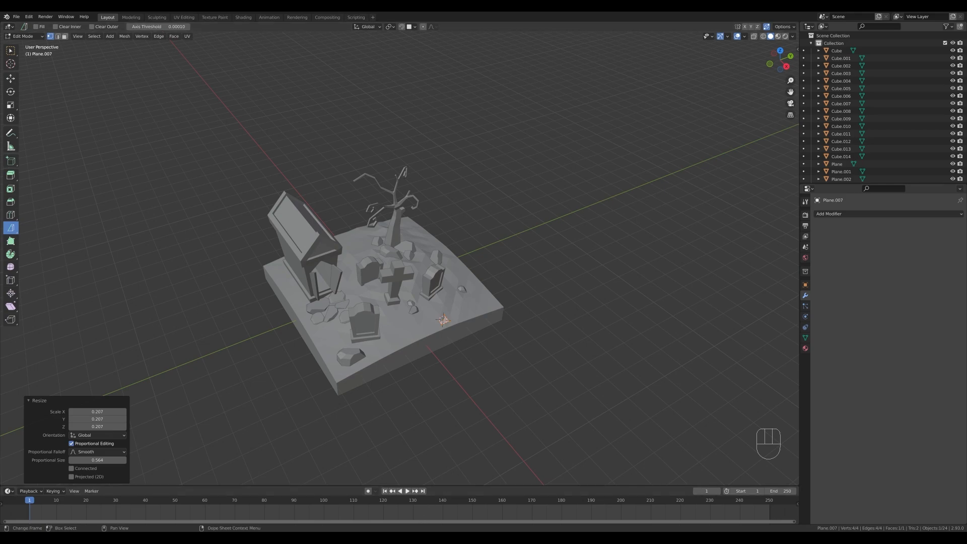
pyautogui.press('s')
pyautogui.press('y')
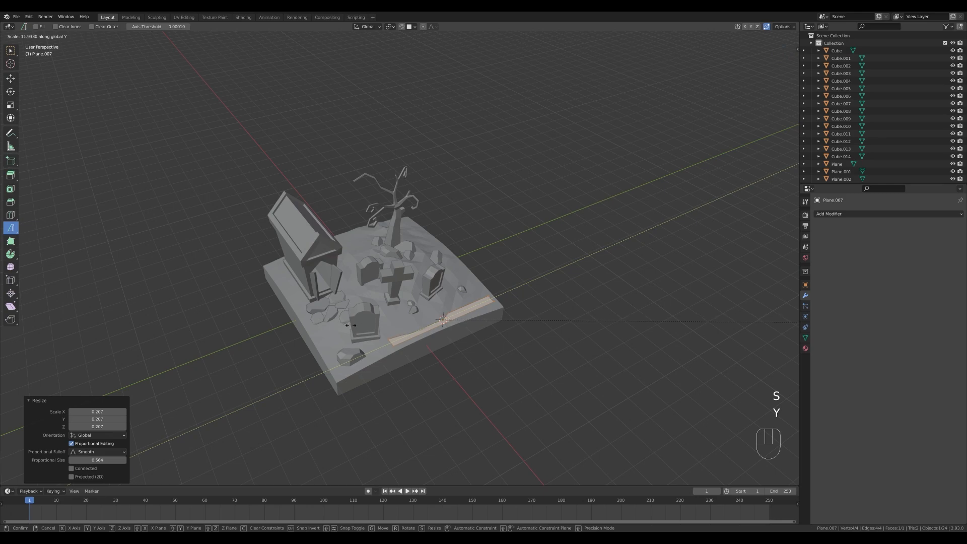
pyautogui.click(177, 348)
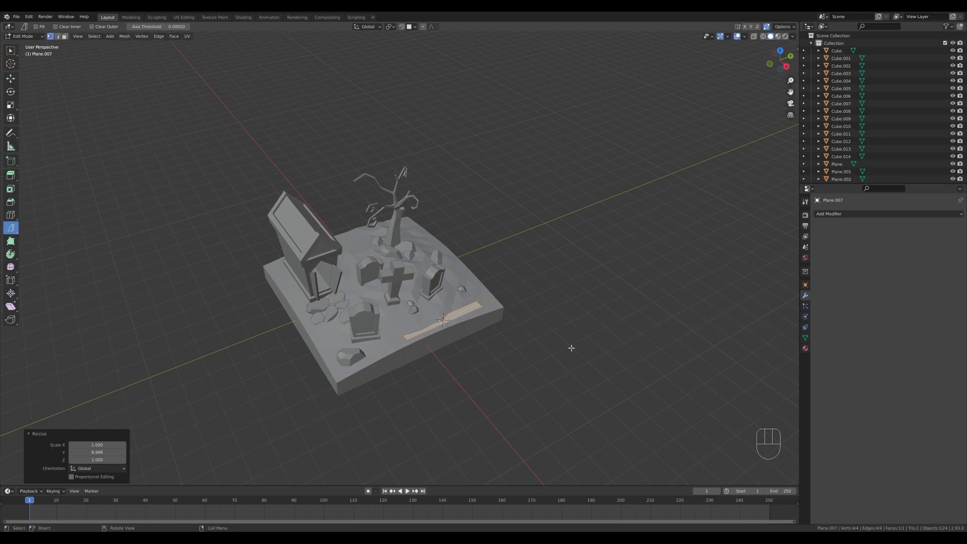
# Extrude the strip upward about 0.37 m into a beam and lower the whole mesh about 0.38 m along Z.
pyautogui.moveTo(569, 346); pyautogui.dragTo(526, 335, button='middle')
pyautogui.press('e')
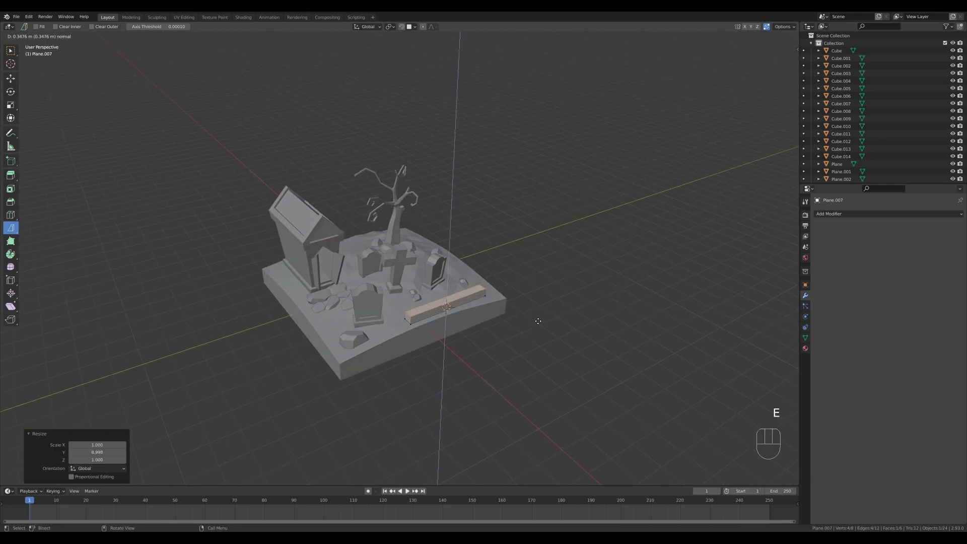
pyautogui.click(538, 320)
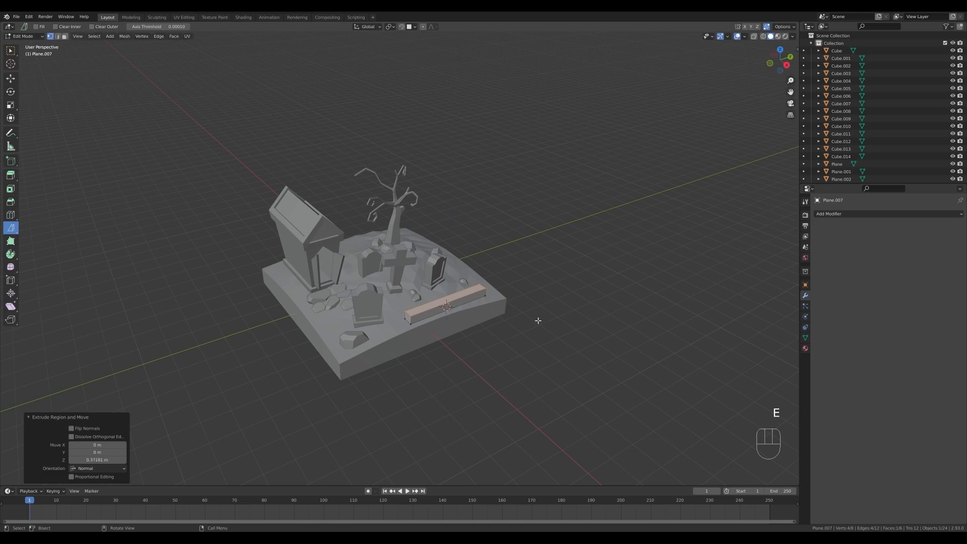
pyautogui.press('a')
pyautogui.press('g')
pyautogui.press('z')
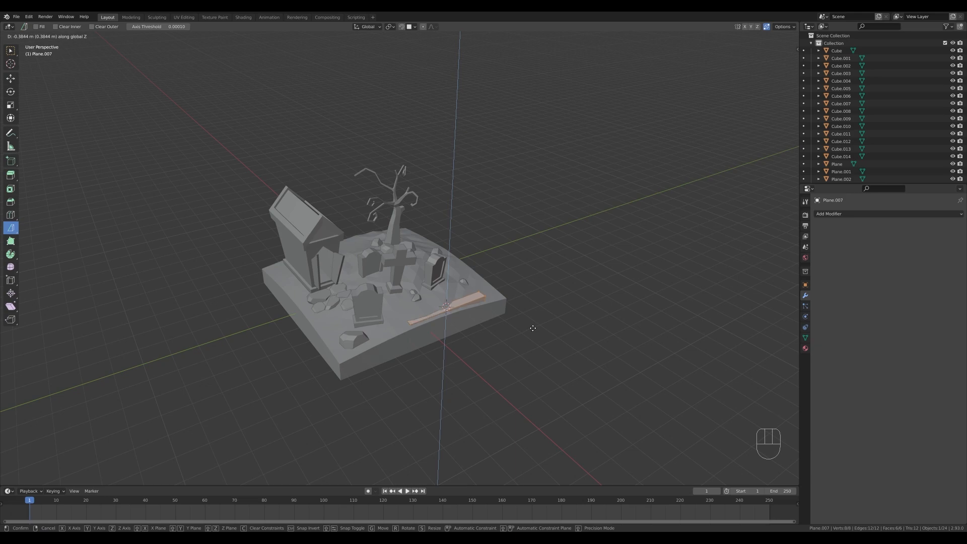
pyautogui.click(532, 328)
# Raise the top edge of the beam's end nearest the front headstone about 0.36 m, and shift it outward along Y.
pyautogui.click(406, 321)
pyautogui.keyDown('shift'); pyautogui.click(410, 325); pyautogui.keyUp('shift')
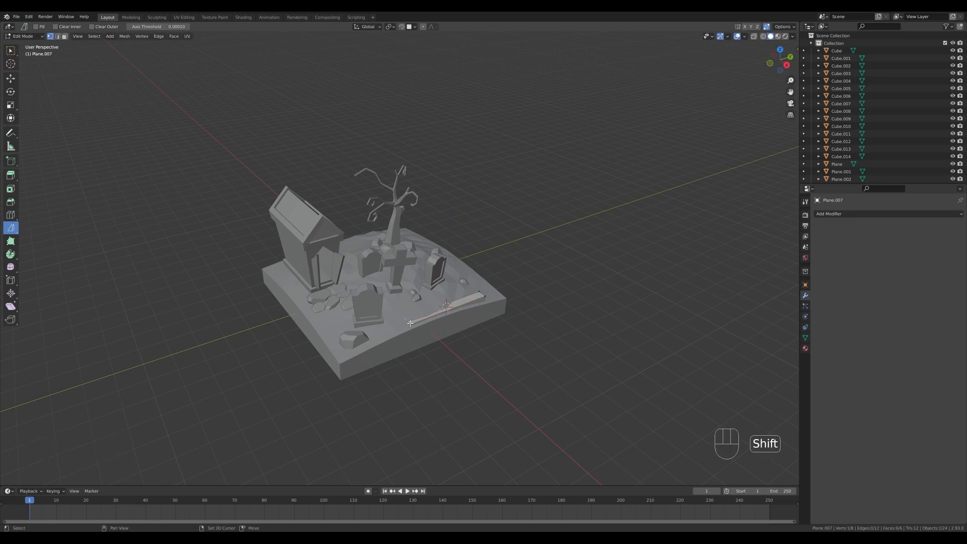
pyautogui.press('g')
pyautogui.press('z')
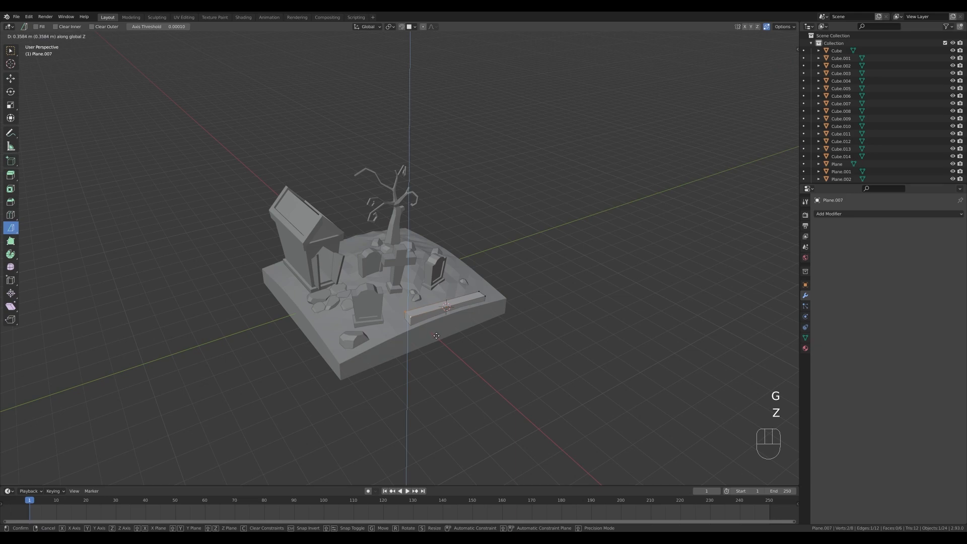
pyautogui.click(436, 335)
pyautogui.press('g')
pyautogui.press('y')
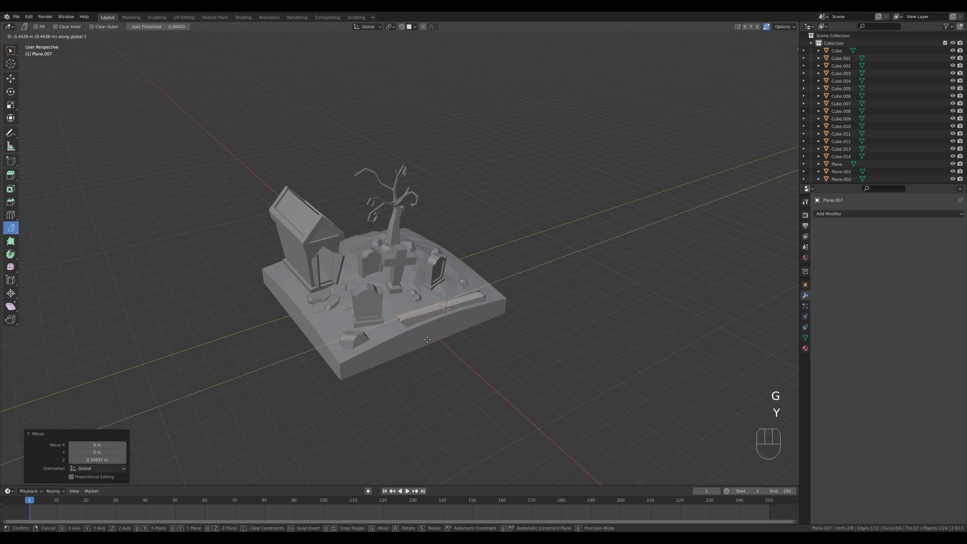
pyautogui.click(430, 339)
# Shift the top edge at the beam's opposite end about 0.17 m along Y.
pyautogui.click(477, 296)
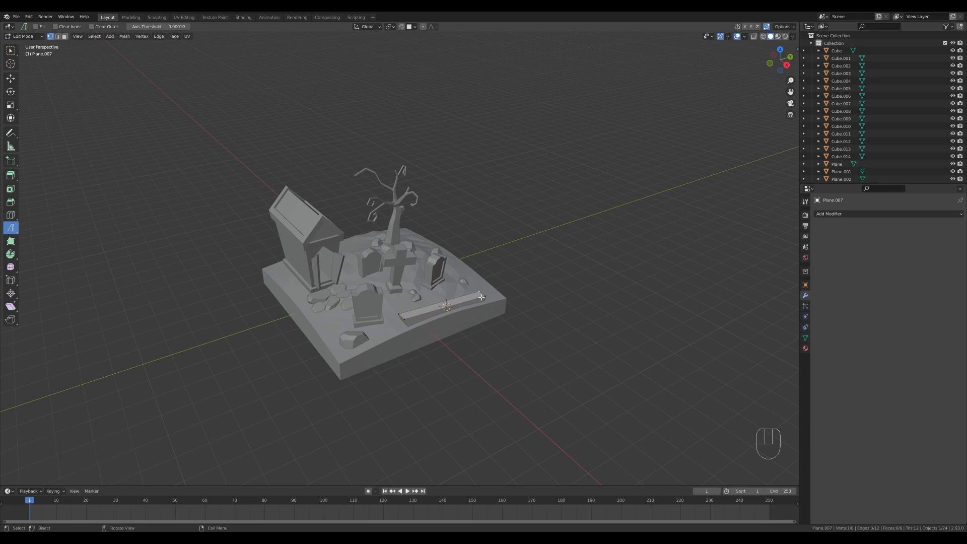
pyautogui.keyDown('shift'); pyautogui.click(489, 299); pyautogui.keyUp('shift')
pyautogui.press('g')
pyautogui.press('y')
pyautogui.click(501, 302)
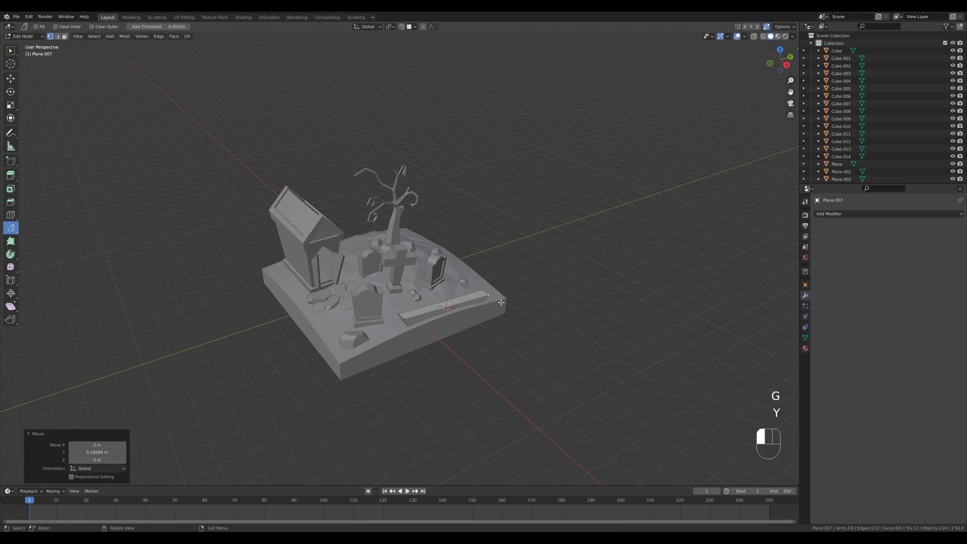
# Duplicate the beam's long top edge in place and separate it into its own object.
pyautogui.scroll(1, 539, 336)
pyautogui.moveTo(525, 341); pyautogui.dragTo(541, 345, button='middle')
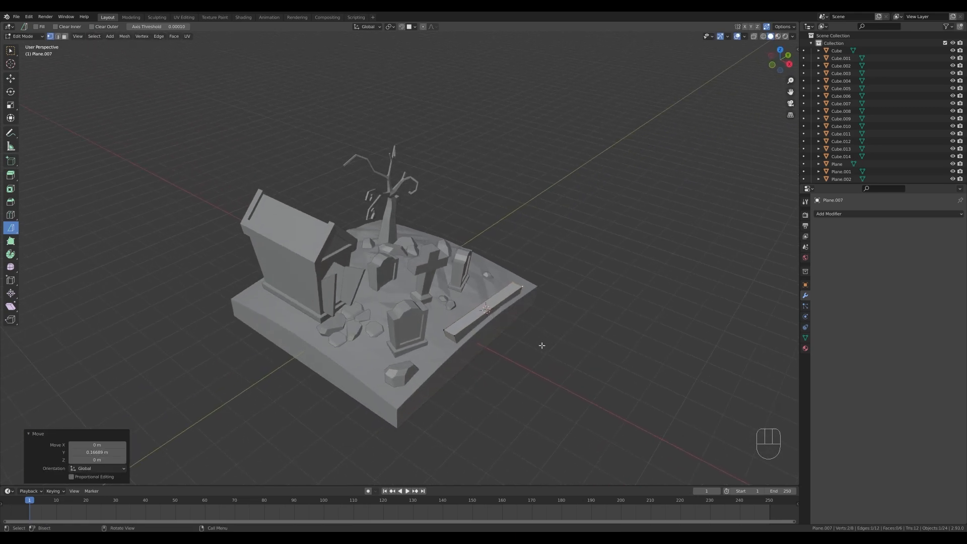
pyautogui.press('2')
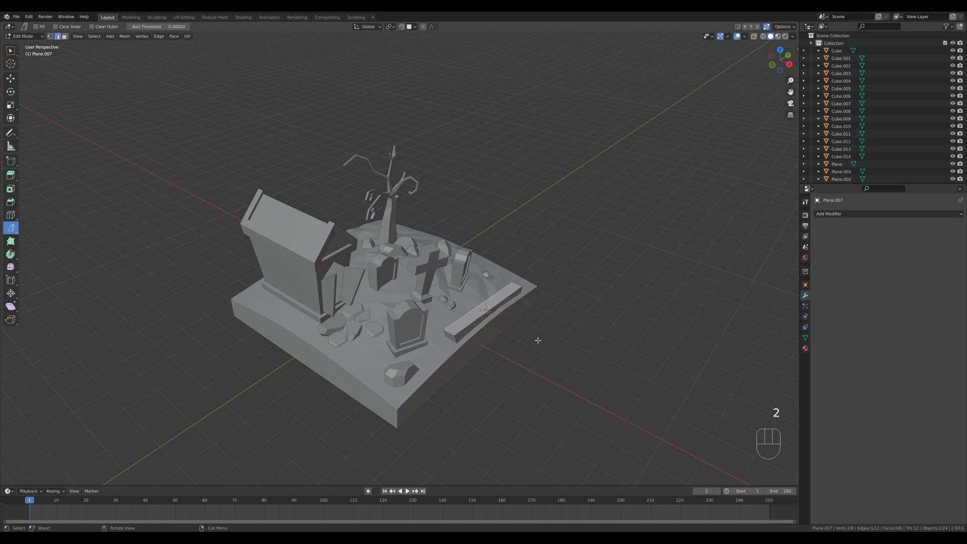
pyautogui.hotkey('shift', 'd')
pyautogui.rightClick(536, 277)
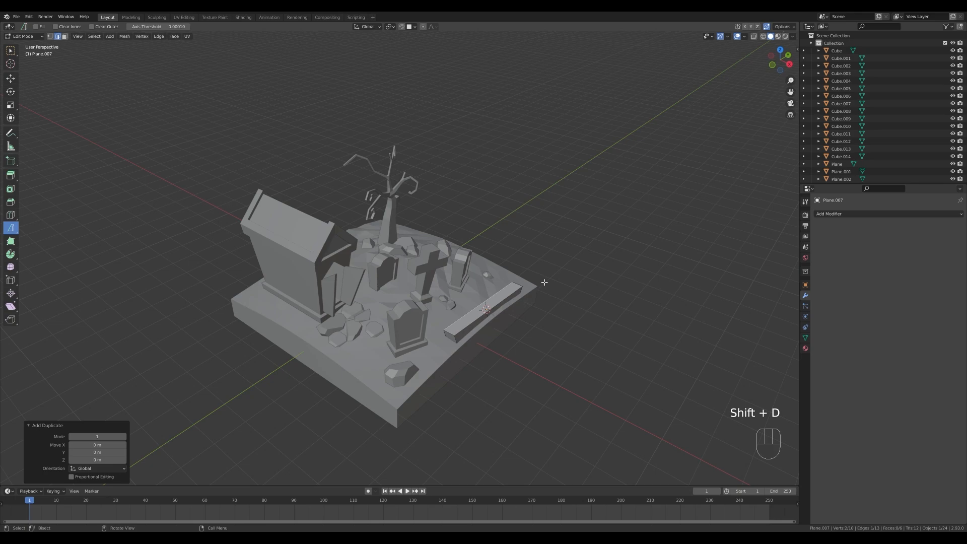
pyautogui.press('p')
pyautogui.click(544, 282)
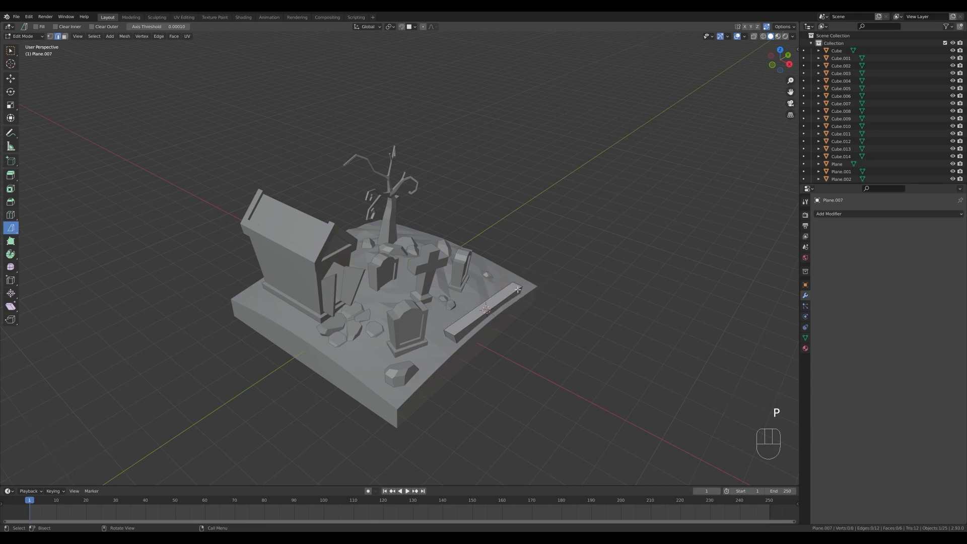
# Extrude the separated edge about 1.28 m upward along Z to form an upright panel.
pyautogui.press('Tab')
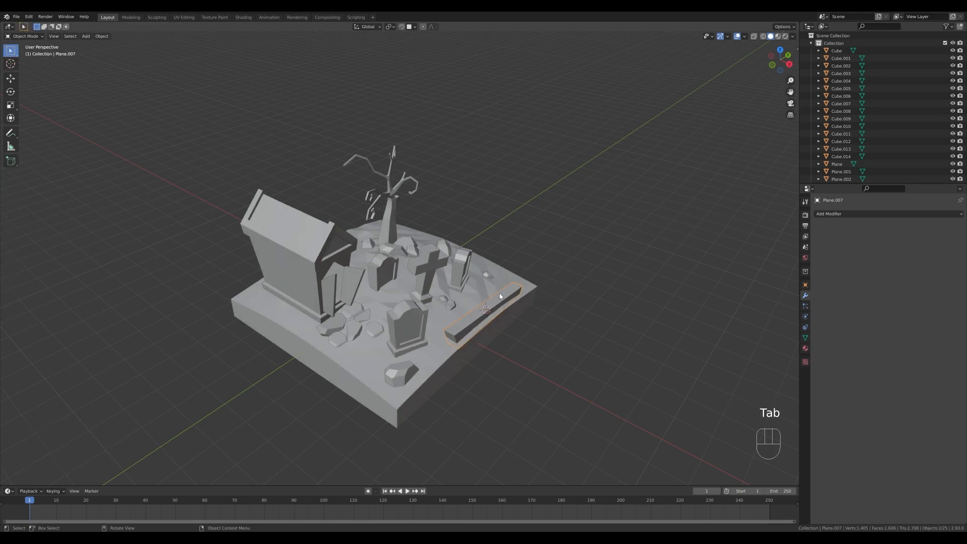
pyautogui.press('Tab')
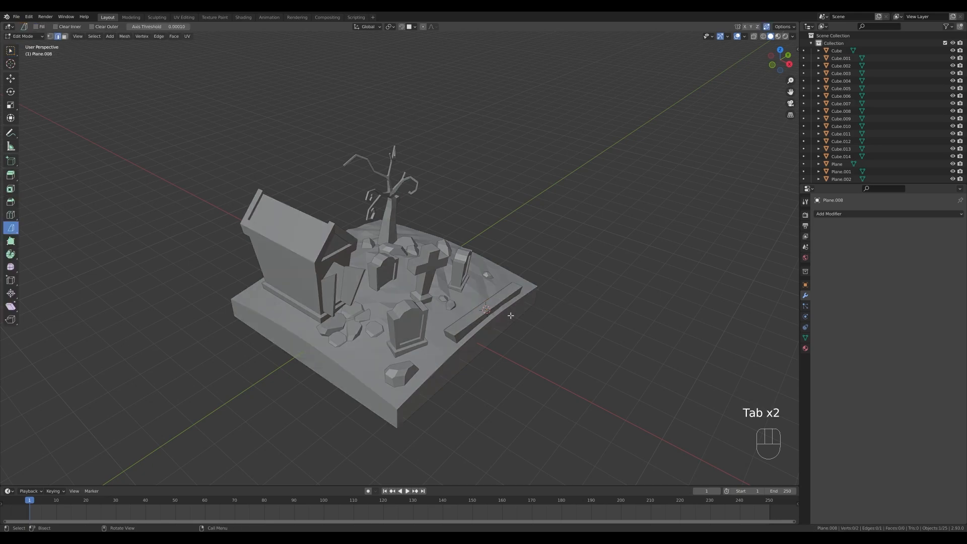
pyautogui.press('a')
pyautogui.press('e')
pyautogui.press('z')
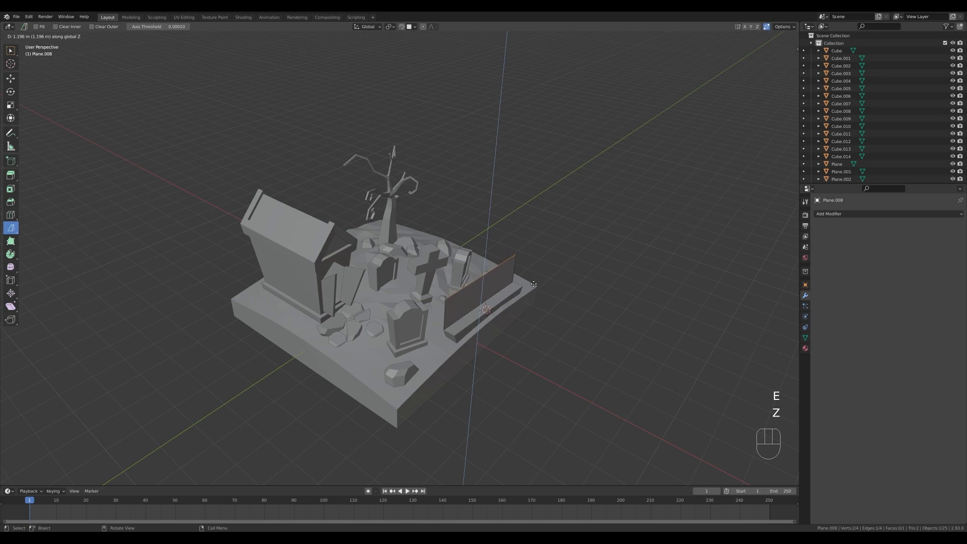
pyautogui.click(530, 282)
# Scale the upright panel's top edge by about 1.148 and adjust its height along Z.
pyautogui.moveTo(530, 282); pyautogui.dragTo(557, 282, button='middle')
pyautogui.press('s')
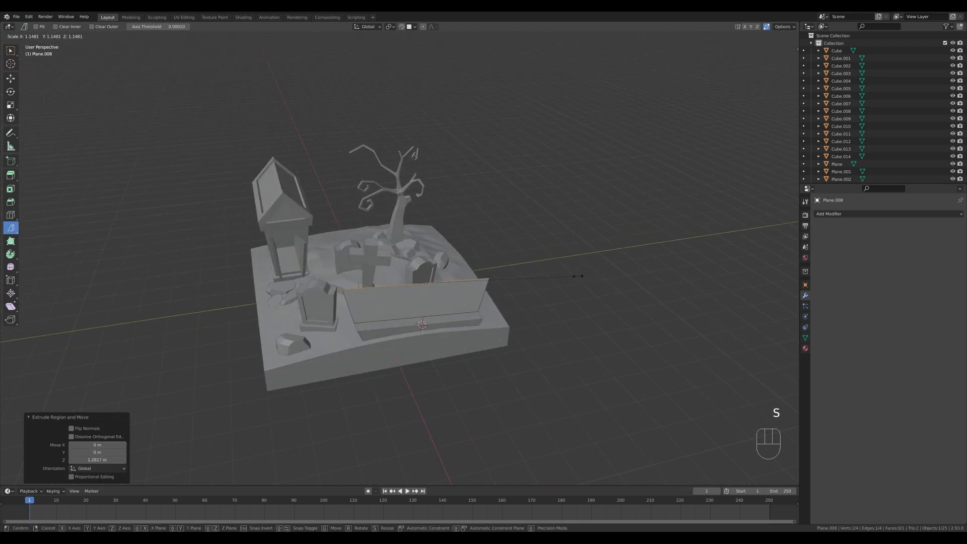
pyautogui.click(578, 276)
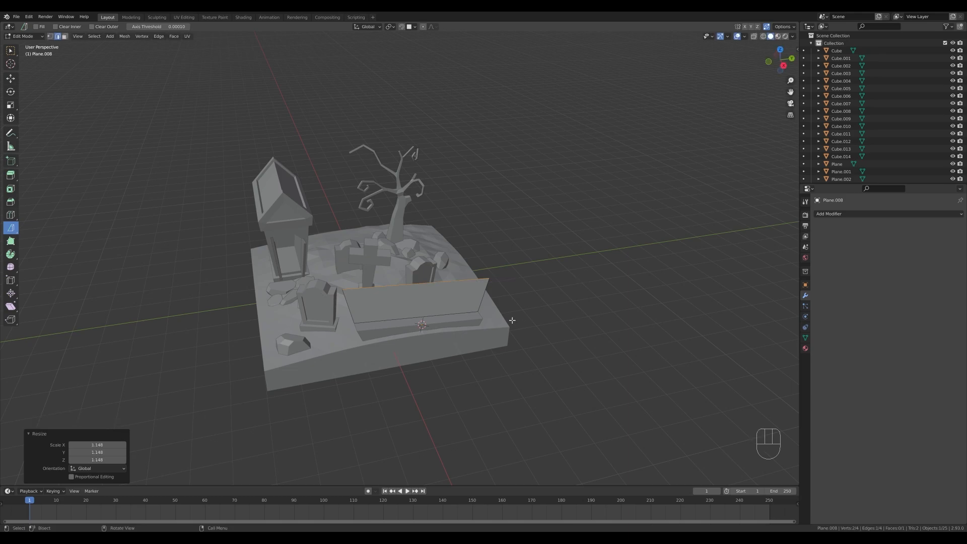
pyautogui.moveTo(511, 319); pyautogui.dragTo(508, 293, button='middle')
pyautogui.press('g')
pyautogui.press('z')
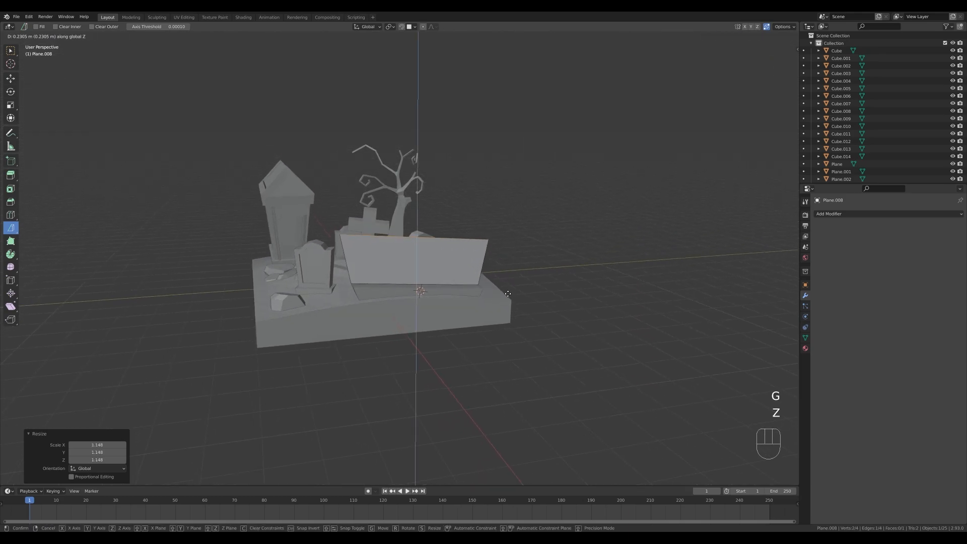
pyautogui.click(500, 298)
# Raise the panel's top corner nearest the front headstone about 0.22 m overall, and shift it outward along Y.
pyautogui.press('1')
pyautogui.click(361, 259)
pyautogui.press('g')
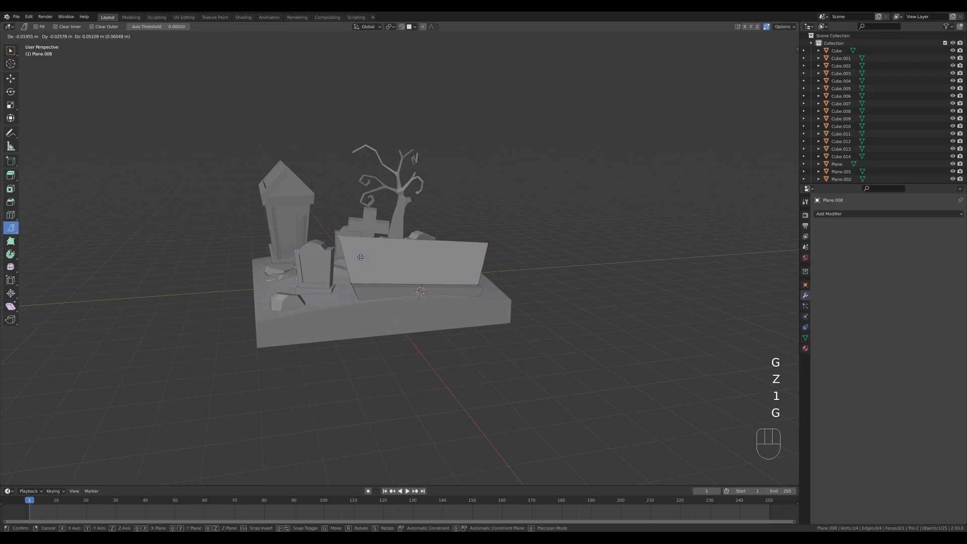
pyautogui.press('z')
pyautogui.click(354, 246)
pyautogui.press('g')
pyautogui.press('y')
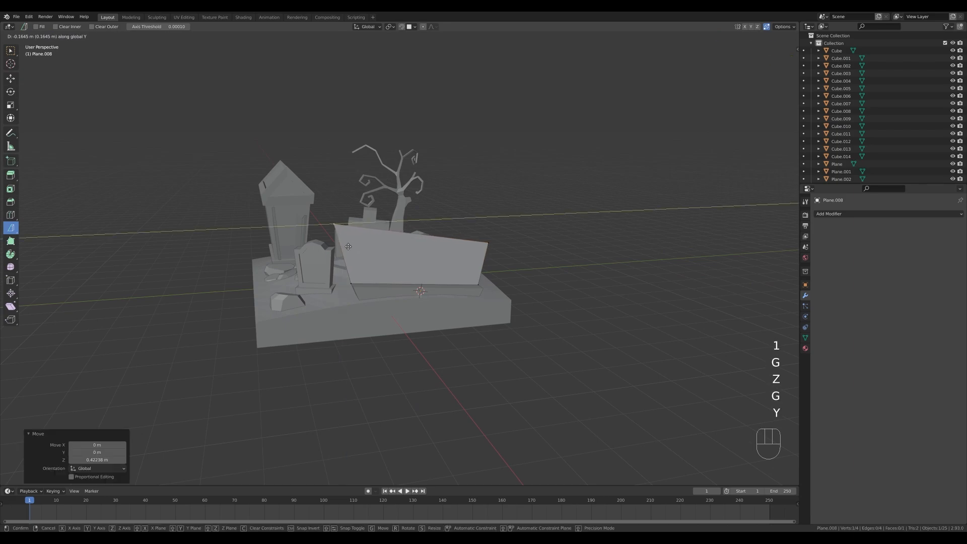
pyautogui.press('g')
pyautogui.press('z')
pyautogui.click(347, 244)
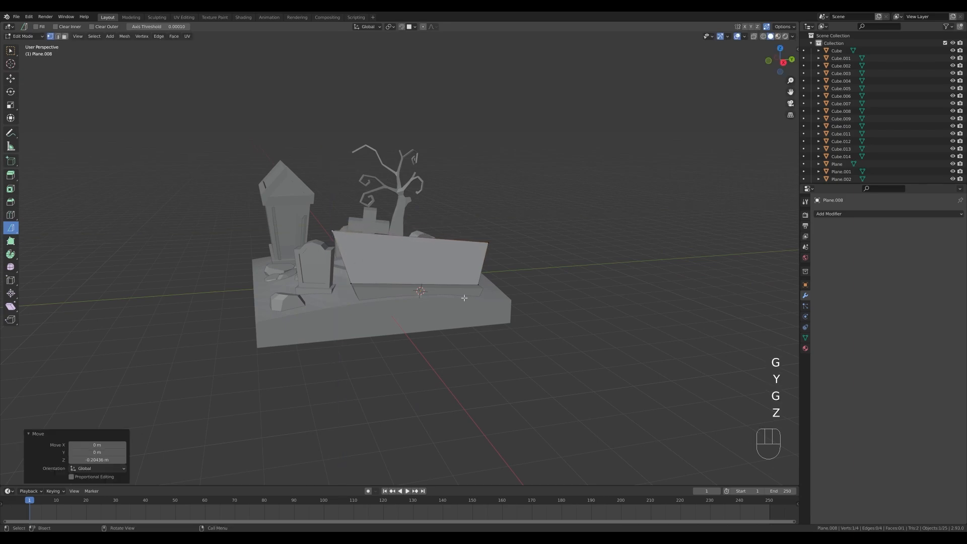
# Move the whole upright panel about 0.21 m along X.
pyautogui.moveTo(346, 244); pyautogui.dragTo(512, 321, button='middle')
pyautogui.press('a')
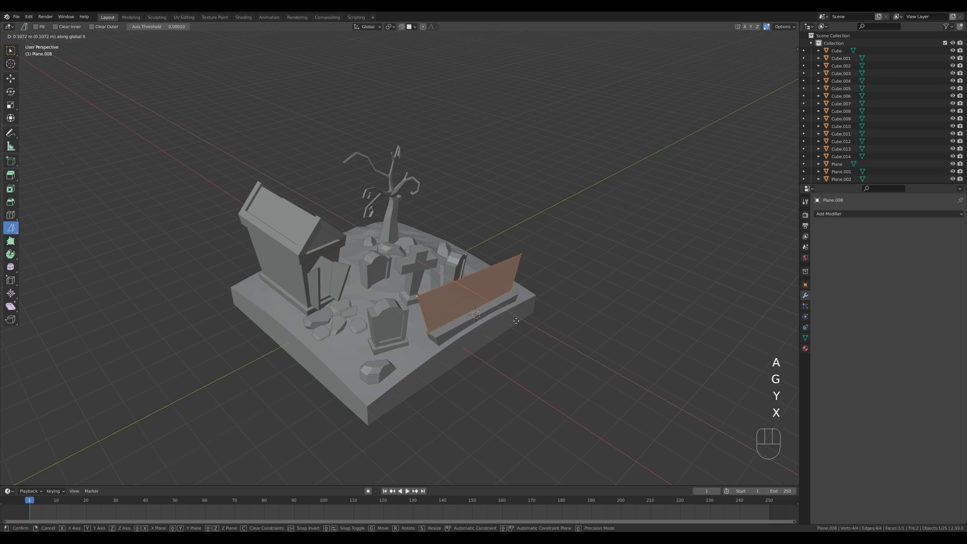
pyautogui.press('x')
pyautogui.click(519, 321)
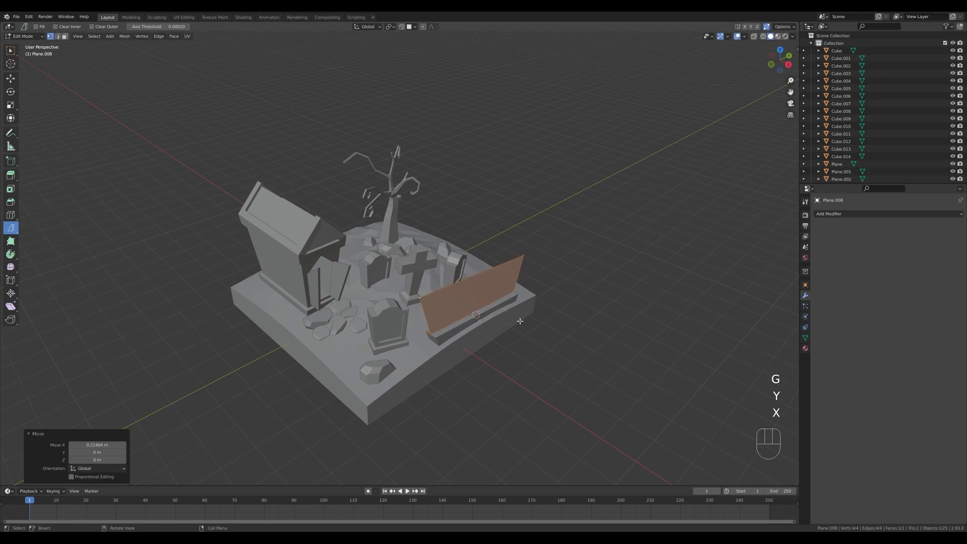
# Cut the panel with six evenly spaced vertical loops and one horizontal loop slid toward the top edge with a factor of about -0.447.
pyautogui.moveTo(519, 321); pyautogui.dragTo(431, 291, button='middle')
pyautogui.hotkey('ctrl', 'r')
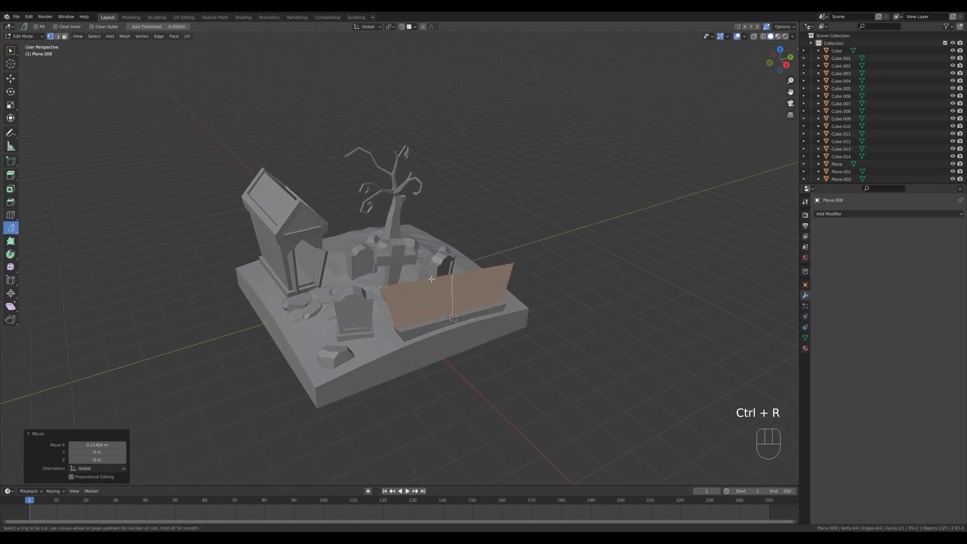
pyautogui.scroll(5, 432, 279)
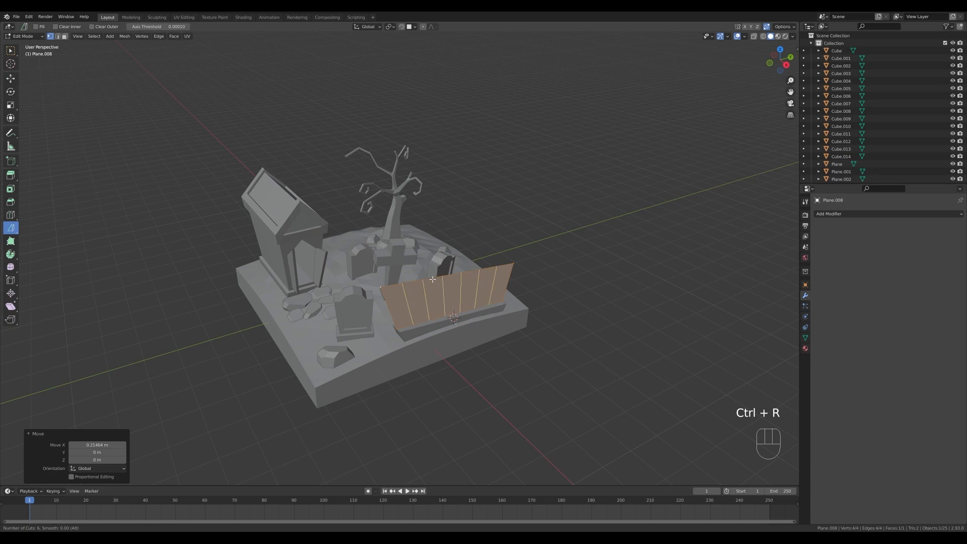
pyautogui.scroll(1, 433, 280)
pyautogui.scroll(-1, 433, 279)
pyautogui.click(433, 280)
pyautogui.rightClick(433, 279)
pyautogui.hotkey('ctrl', 'r')
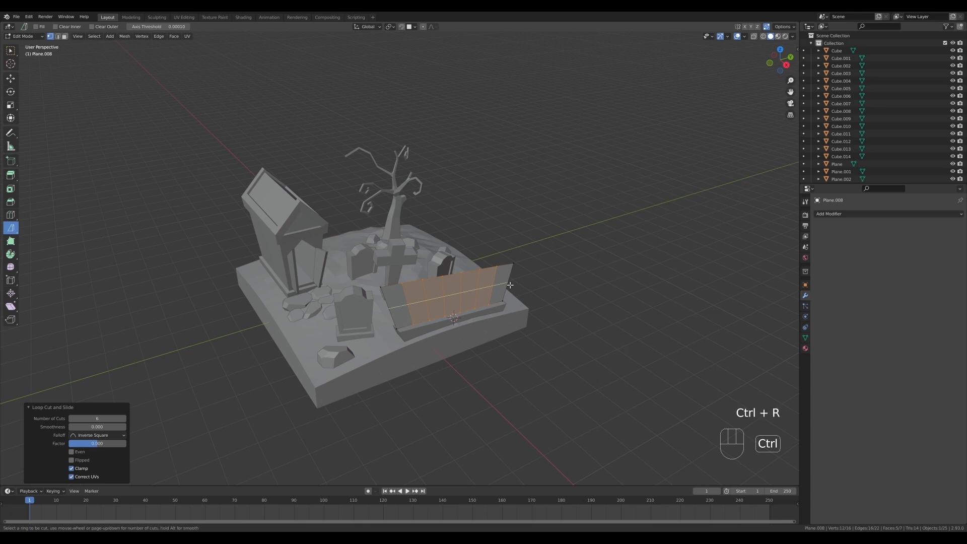
pyautogui.moveTo(510, 285); pyautogui.dragTo(512, 276)
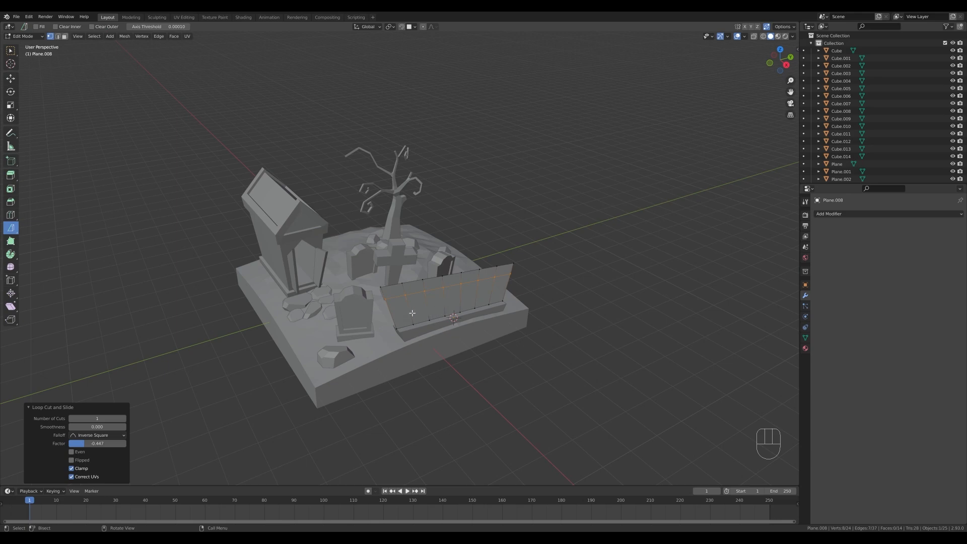
# Separate all the panel's vertical edges, above and below the horizontal cut, into their own object.
pyautogui.press('2')
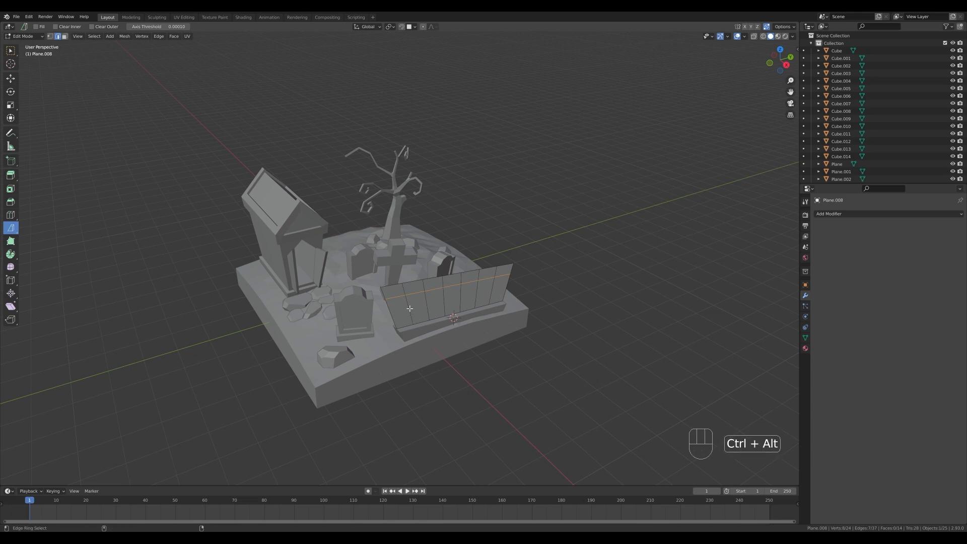
pyautogui.keyDown('ctrl'); pyautogui.keyDown('alt'); pyautogui.click(409, 308); pyautogui.keyUp('alt'); pyautogui.keyUp('ctrl')
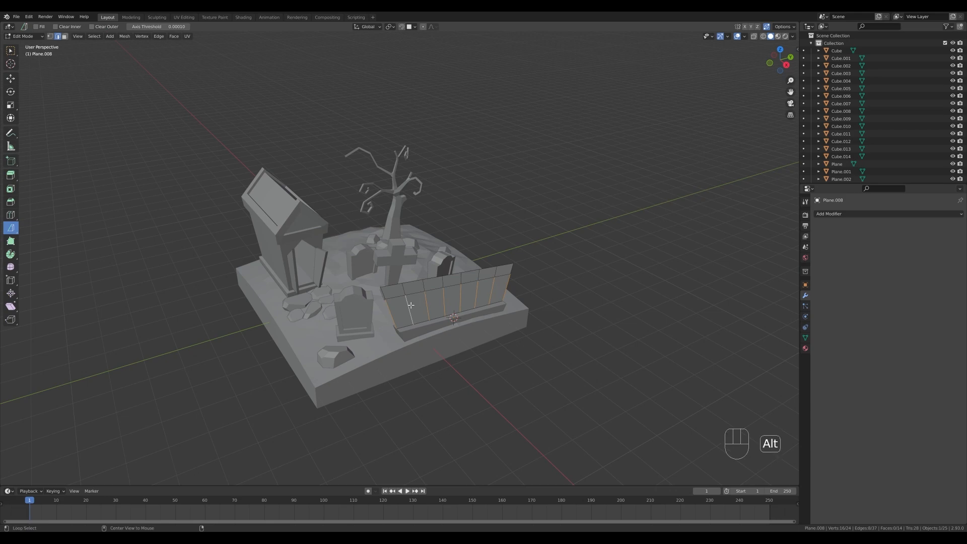
pyautogui.keyDown('ctrl'); pyautogui.keyDown('alt'); pyautogui.keyDown('shift'); pyautogui.click(403, 290); pyautogui.keyUp('shift'); pyautogui.keyUp('alt'); pyautogui.keyUp('ctrl')
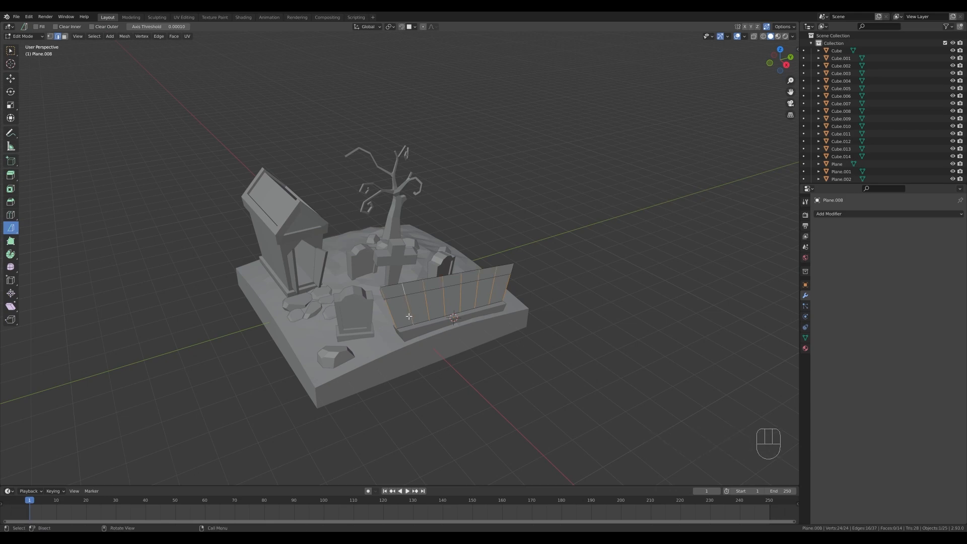
pyautogui.press('p')
pyautogui.click(478, 319)
# Separate the panel's horizontal cut edge loop into its own object.
pyautogui.keyDown('alt'); pyautogui.click(435, 290); pyautogui.keyUp('alt')
pyautogui.press('p')
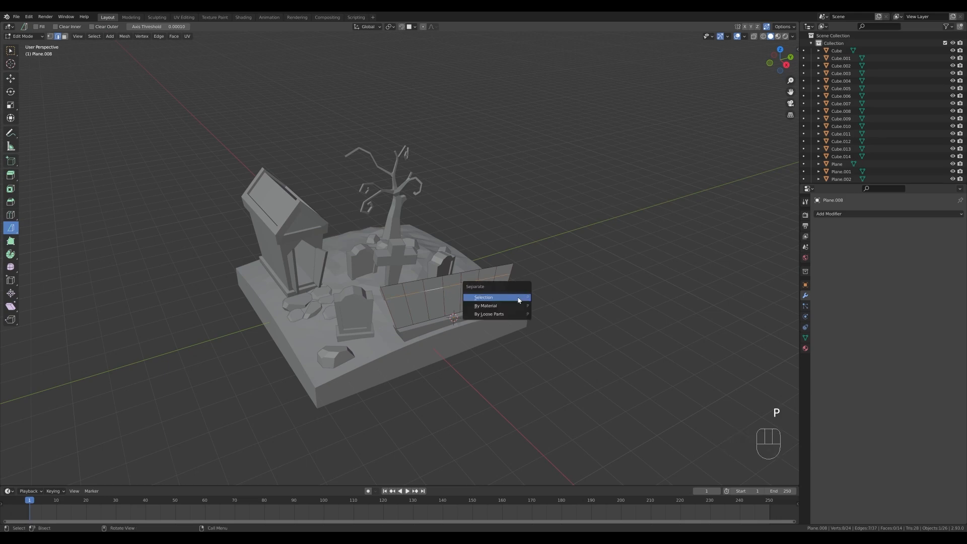
pyautogui.click(517, 297)
# Return to Object Mode and delete the leftover panel surface, keeping the separated vertical and horizontal edges.
pyautogui.press('Tab')
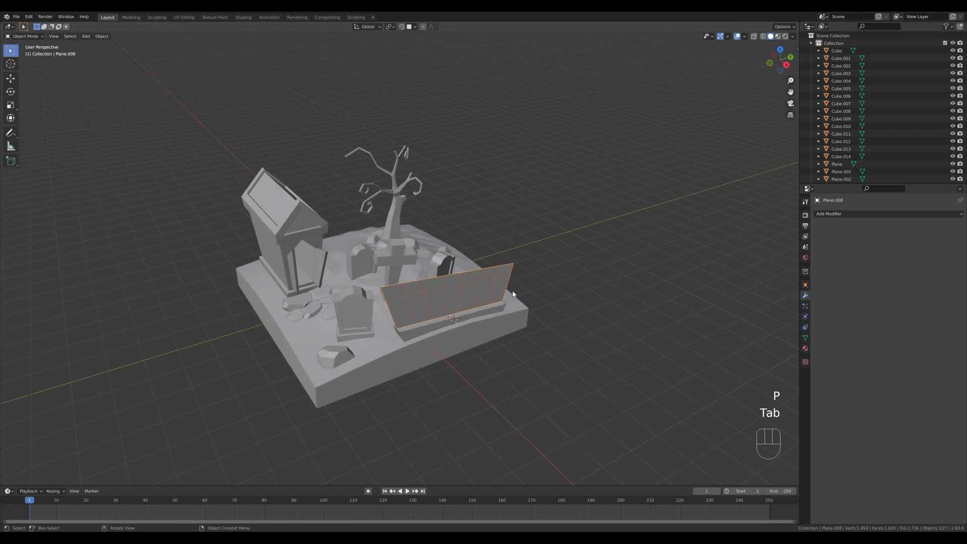
pyautogui.click(509, 269)
pyautogui.press('x')
pyautogui.click(514, 282)
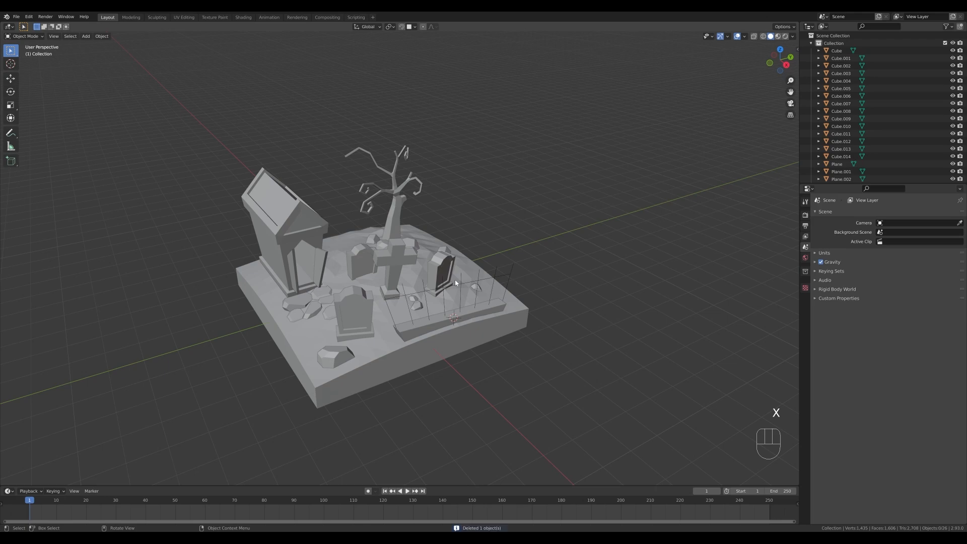
# Delete the edges of the outermost vertical bar at each end of the fence.
pyautogui.moveTo(454, 279); pyautogui.dragTo(472, 291, button='middle')
pyautogui.scroll(2, 556, 300)
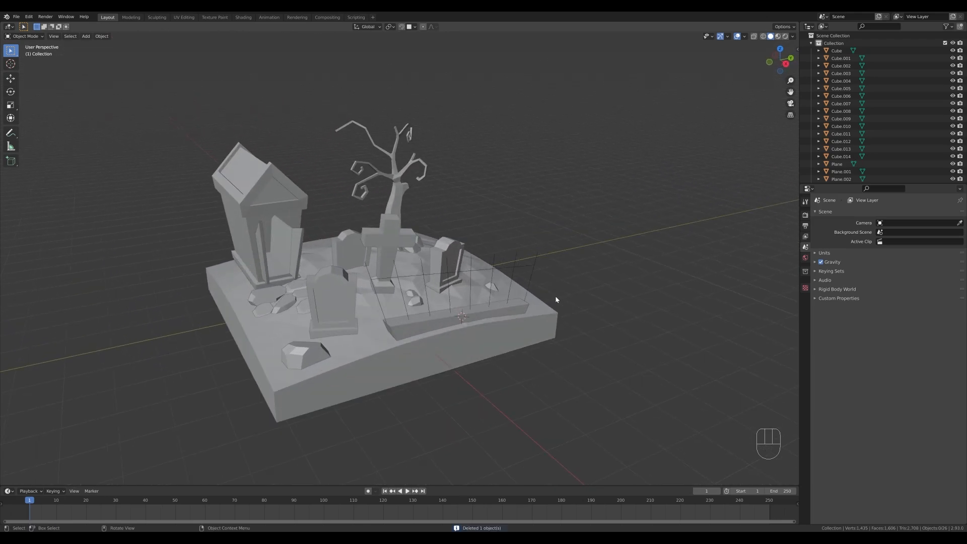
pyautogui.click(513, 280)
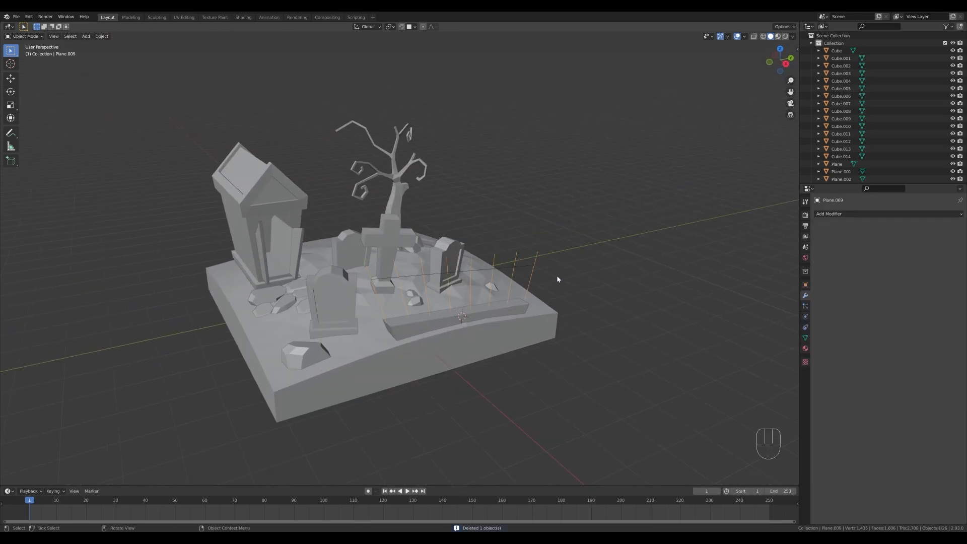
pyautogui.press('Tab')
pyautogui.click(404, 308)
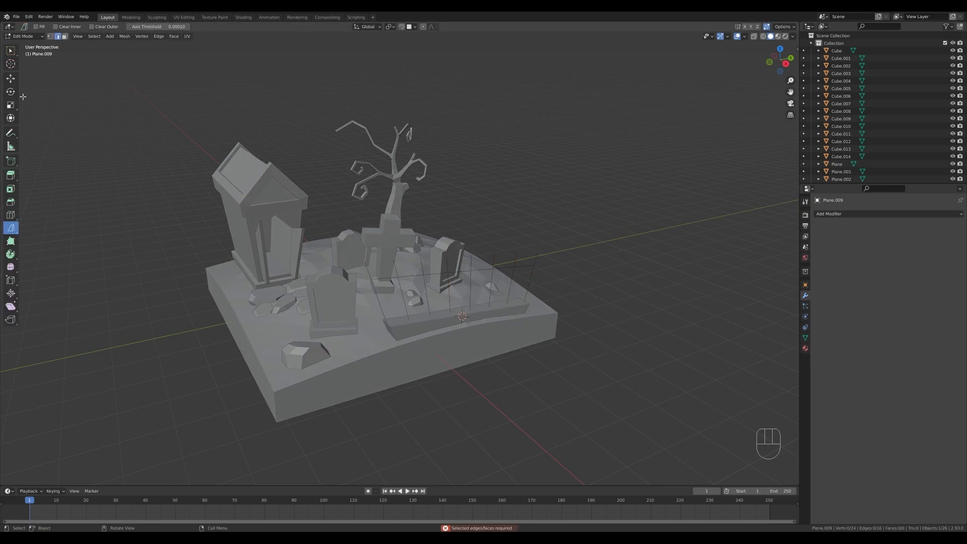
pyautogui.click(11, 50)
pyautogui.click(380, 299)
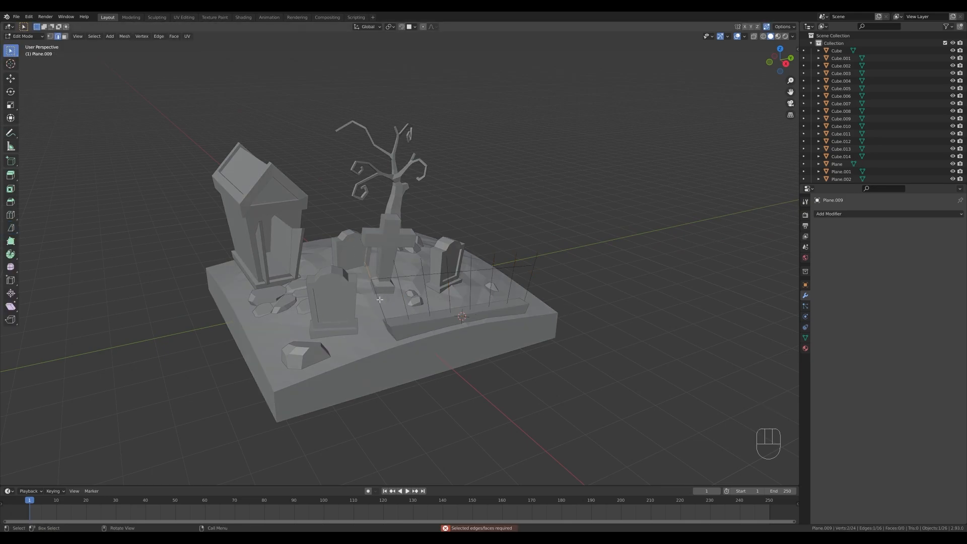
pyautogui.keyDown('shift'); pyautogui.click(533, 276); pyautogui.keyUp('shift')
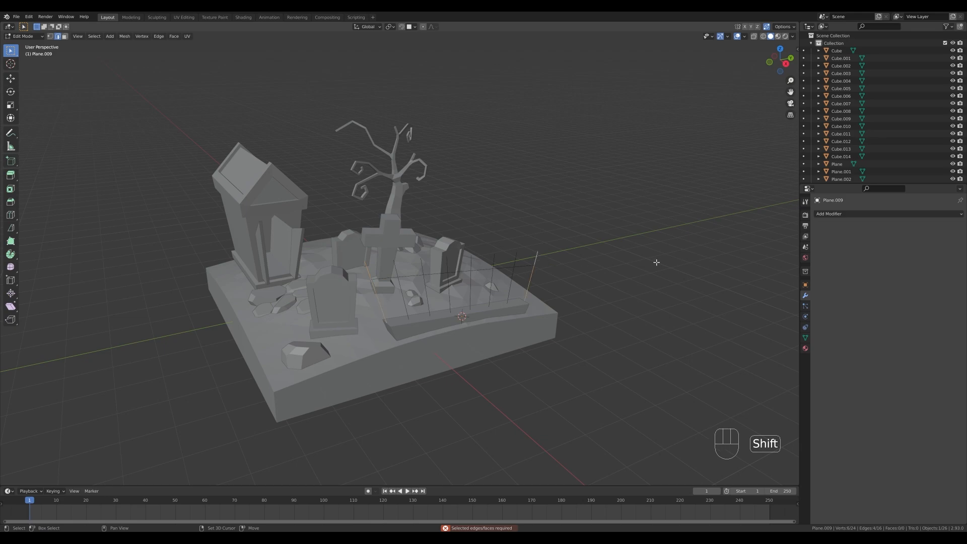
pyautogui.press('x')
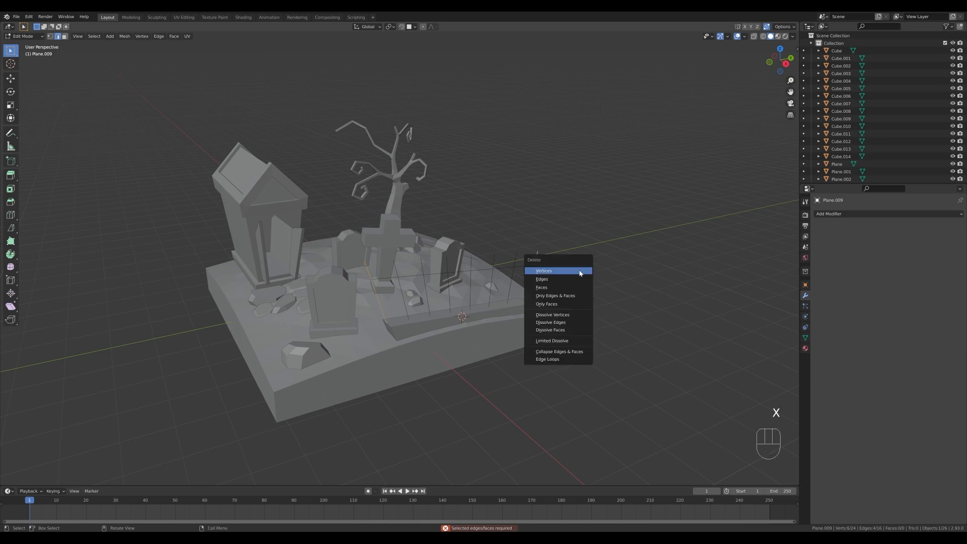
pyautogui.click(558, 279)
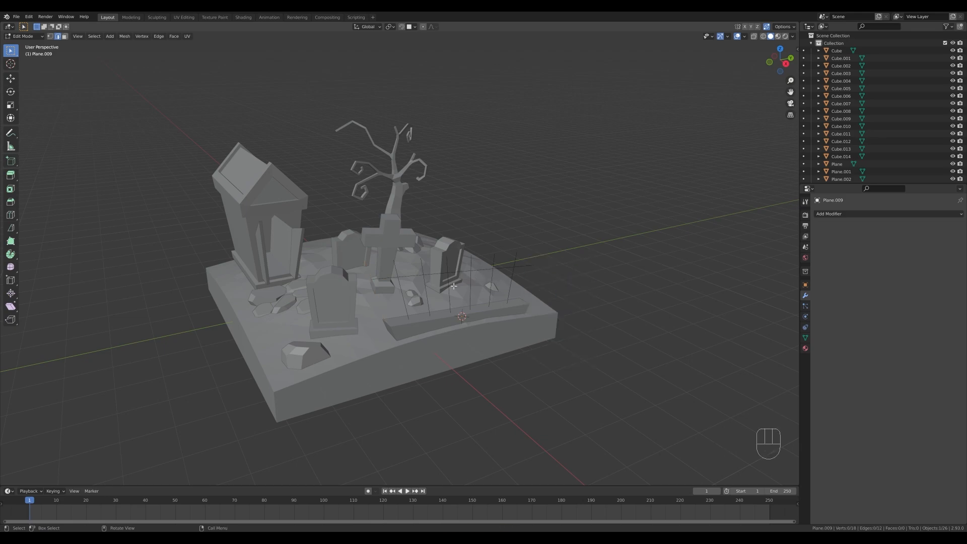
# Slide the middle vertices of the six remaining bars upward toward the tips by a factor of about 0.443.
pyautogui.press('1')
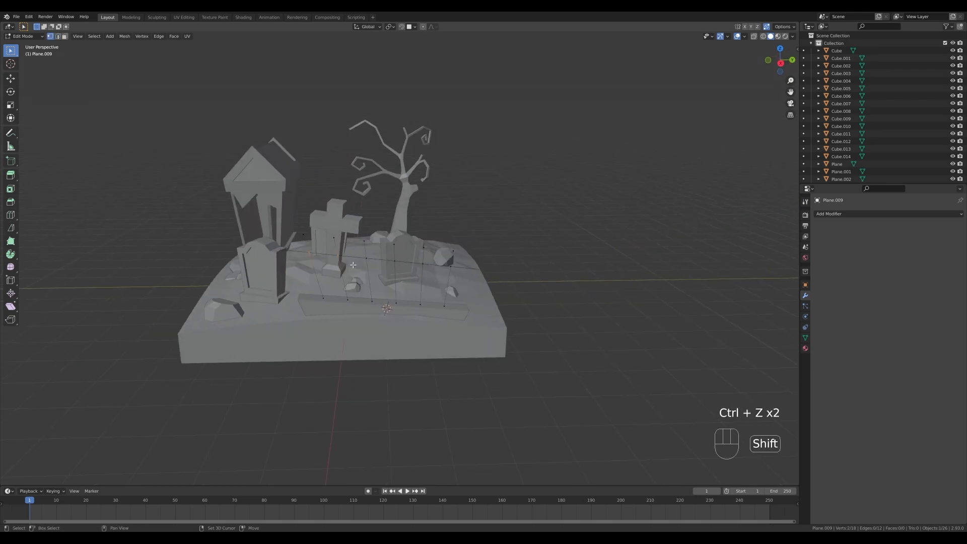
pyautogui.keyDown('shift'); pyautogui.moveTo(298, 248); pyautogui.dragTo(475, 271); pyautogui.keyUp('shift')
pyautogui.moveTo(476, 272); pyautogui.dragTo(522, 286, button='middle')
pyautogui.press('g')
pyautogui.press('g')
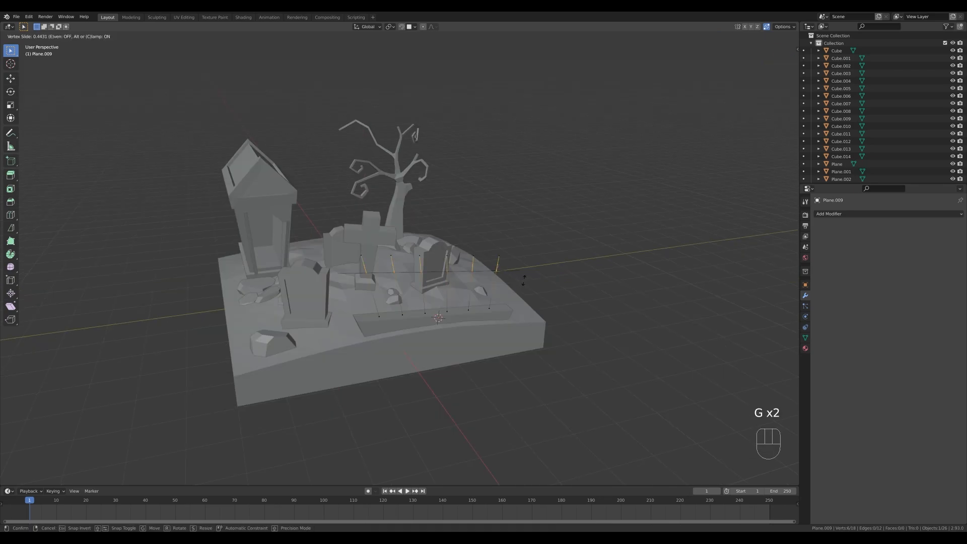
pyautogui.click(523, 280)
# Vertex-bevel the six slid bar vertices with a width of about 0.027 m.
pyautogui.keyDown('ctrl'); pyautogui.moveTo(523, 282); pyautogui.dragTo(522, 285, button='middle'); pyautogui.keyUp('ctrl')
pyautogui.hotkey('ctrl', 'b')
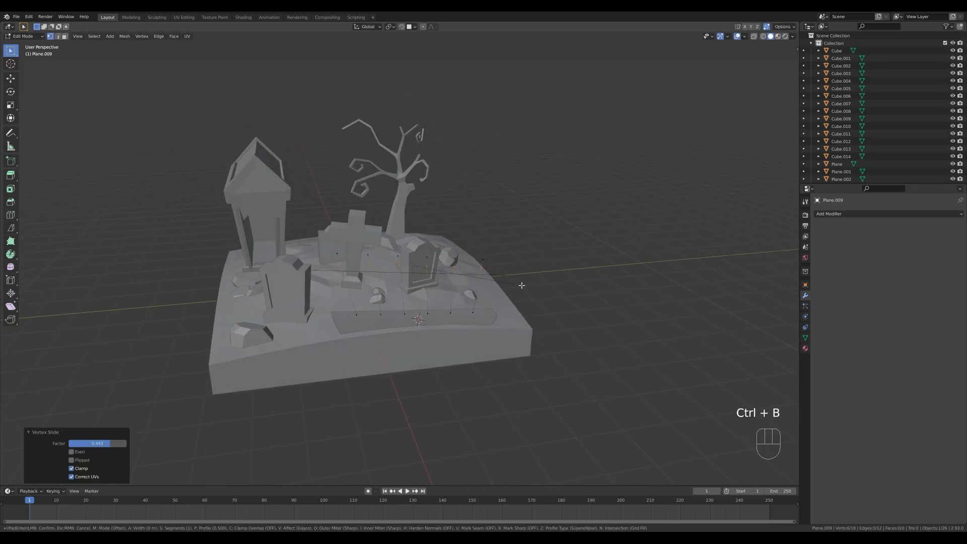
pyautogui.press('v')
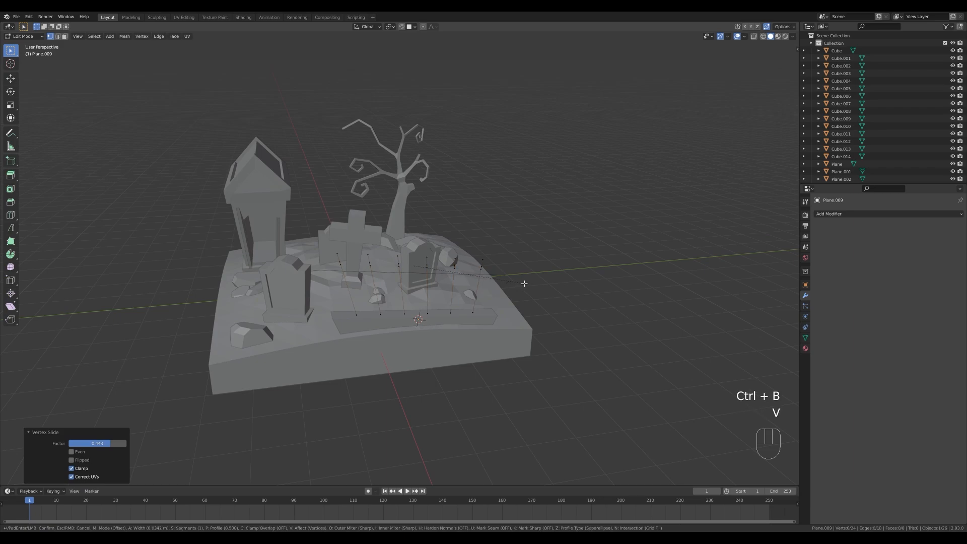
pyautogui.click(524, 283)
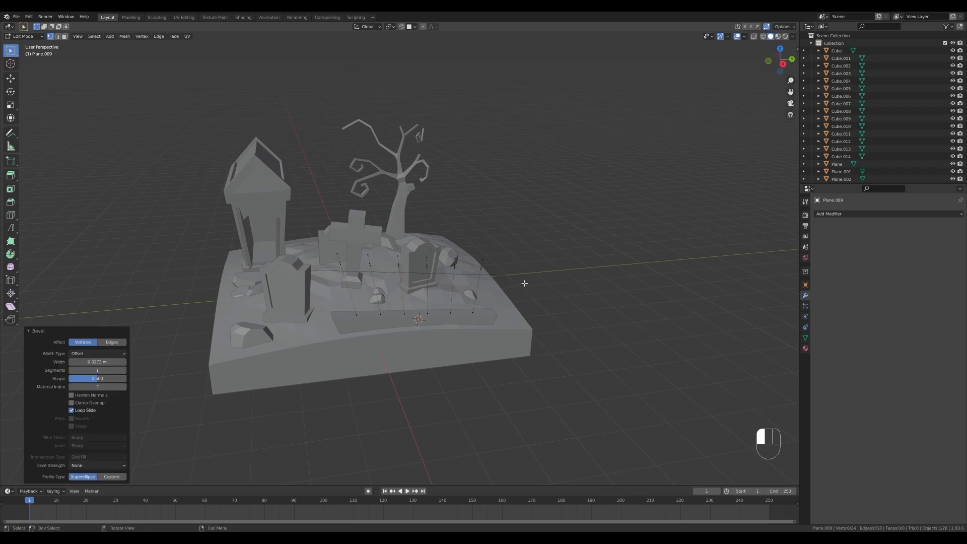
# Return to Object Mode and convert the vertical fence bars from mesh to curve.
pyautogui.press('Tab')
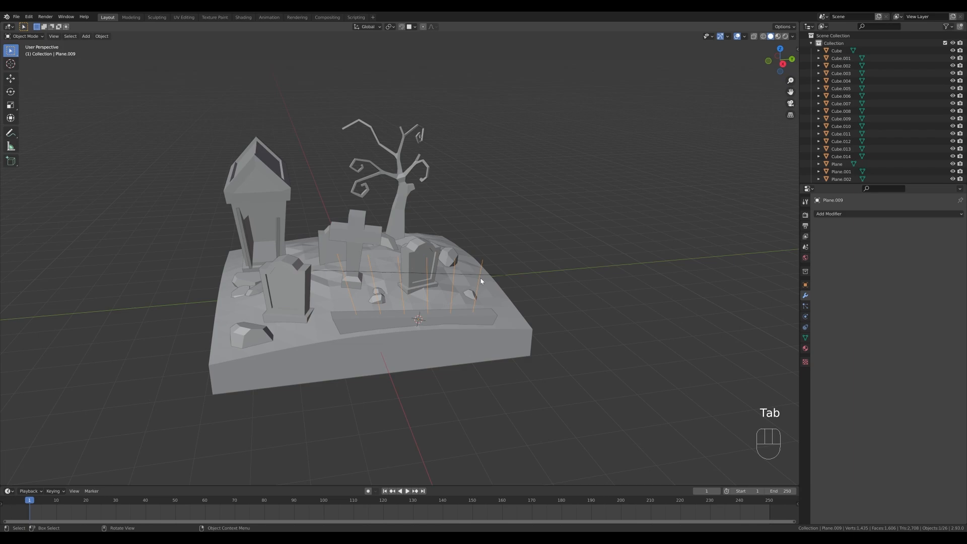
pyautogui.rightClick(481, 281)
pyautogui.moveTo(481, 297)
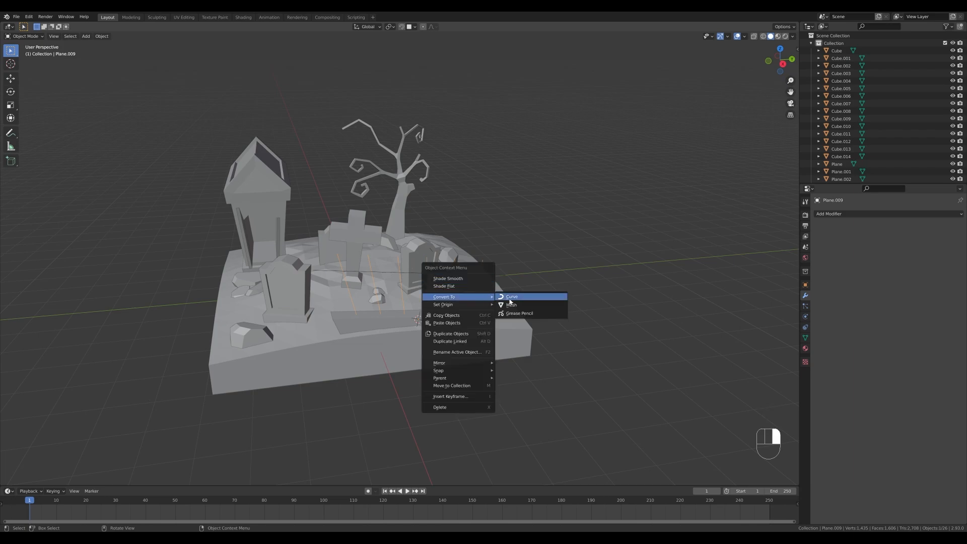
pyautogui.click(510, 298)
# Give the vertical fence bars a round bevel with 0.042 m depth, resolution 1 and filled caps.
pyautogui.click(806, 327)
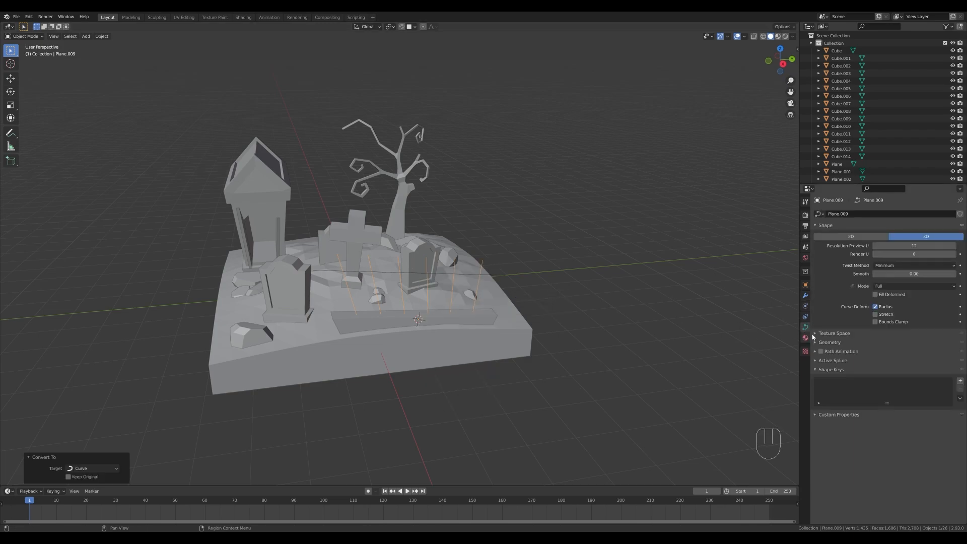
pyautogui.click(830, 342)
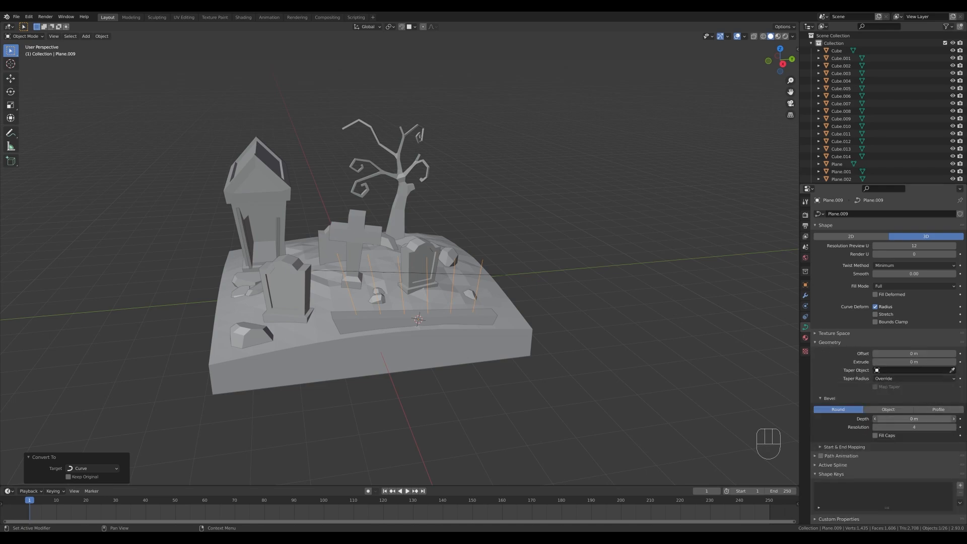
pyautogui.moveTo(921, 417); pyautogui.dragTo(941, 418)
pyautogui.click(876, 427)
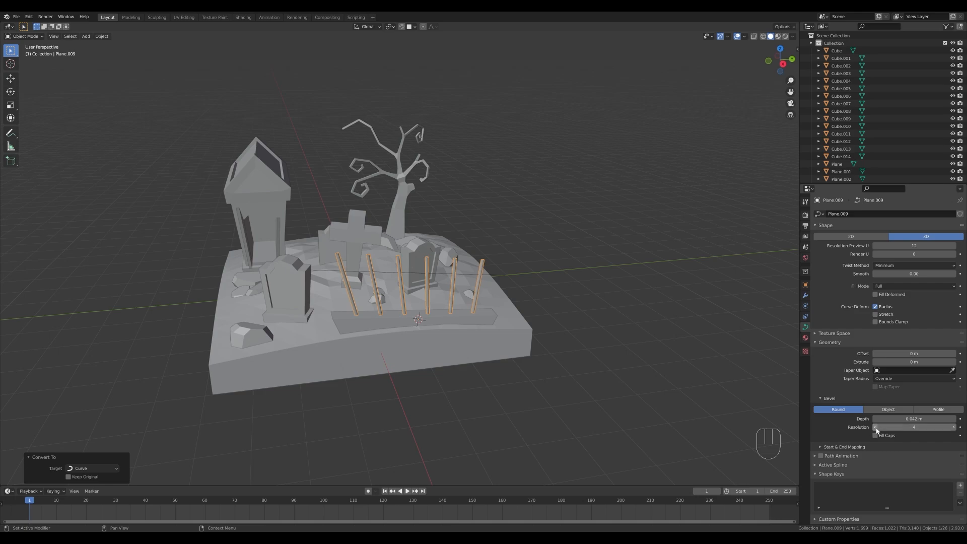
pyautogui.click(876, 427)
pyautogui.click(876, 427)
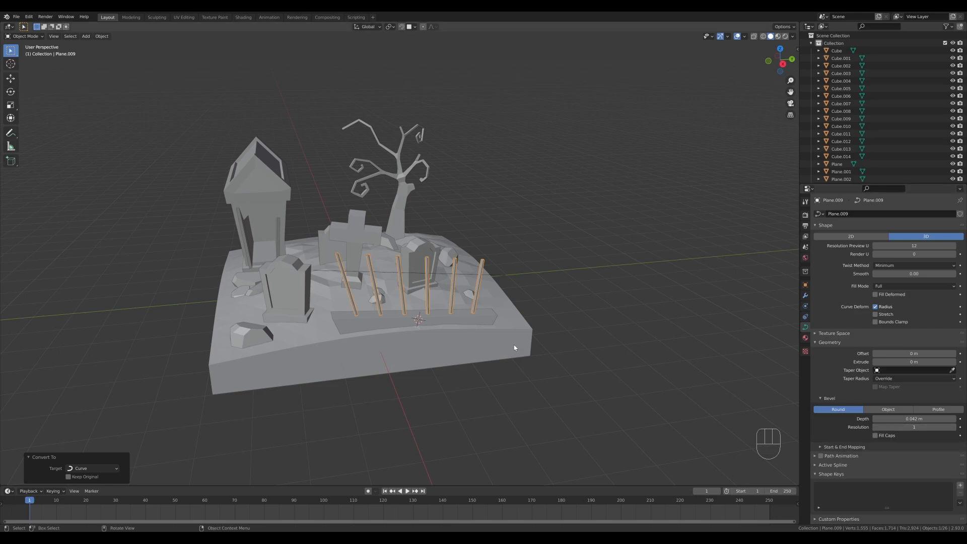
pyautogui.scroll(4, 514, 344)
pyautogui.scroll(-3, 421, 246)
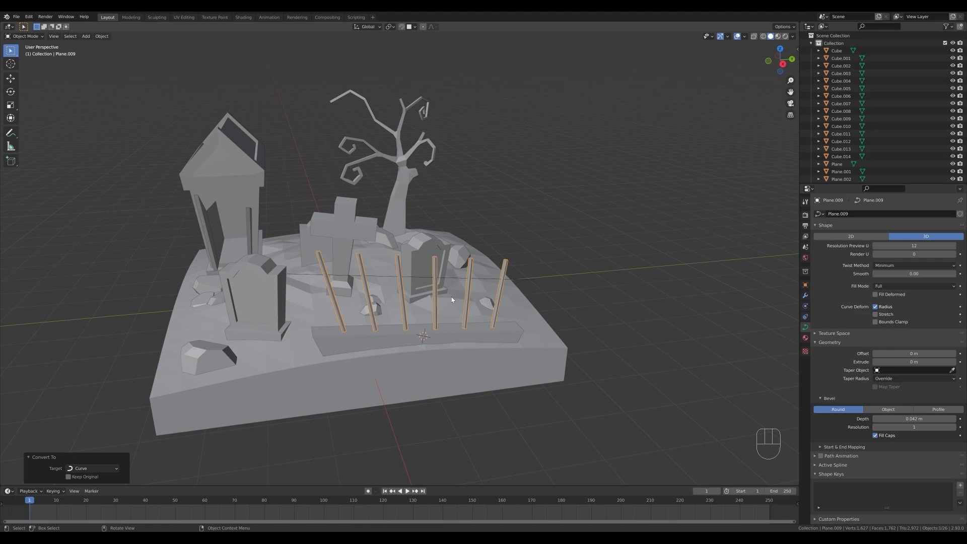
# In Edit Mode, shrink the radius of the six bars' bottom control points to about 0.523.
pyautogui.press('Tab')
pyautogui.moveTo(274, 307); pyautogui.dragTo(585, 378)
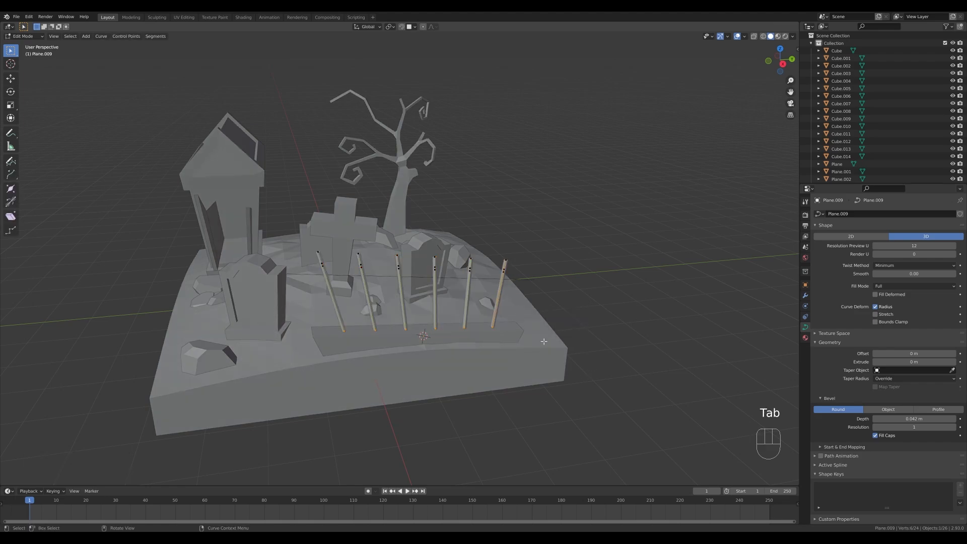
pyautogui.hotkey('alt', 's')
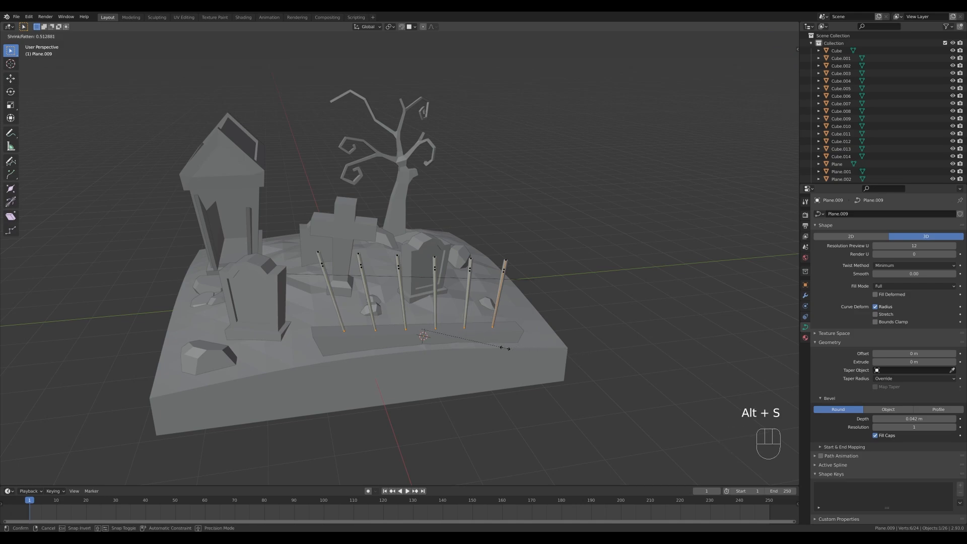
pyautogui.click(506, 348)
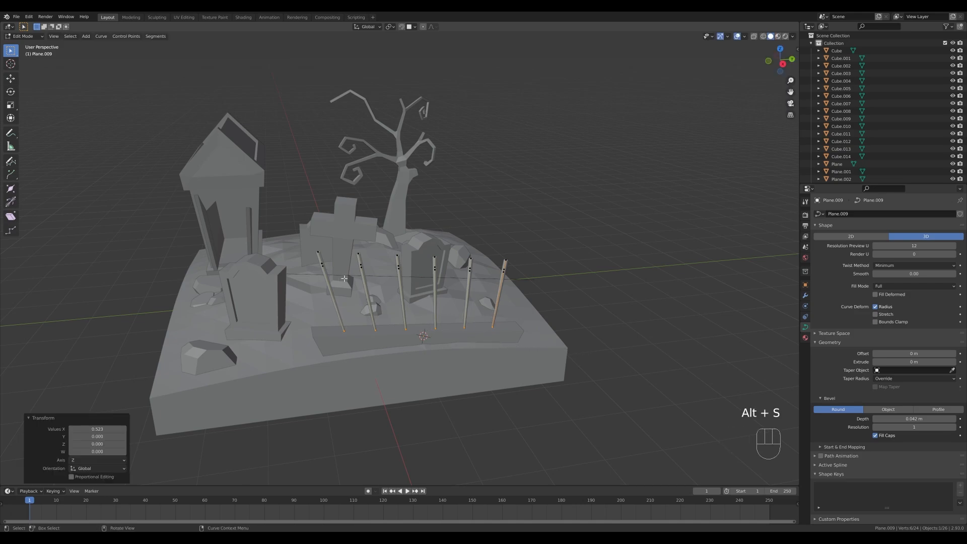
# Fatten the lower spearhead control points of all six bars to a radius factor of about 2.
pyautogui.click(321, 265)
pyautogui.keyDown('shift'); pyautogui.click(362, 262); pyautogui.keyUp('shift')
pyautogui.keyDown('shift'); pyautogui.click(399, 266); pyautogui.keyUp('shift')
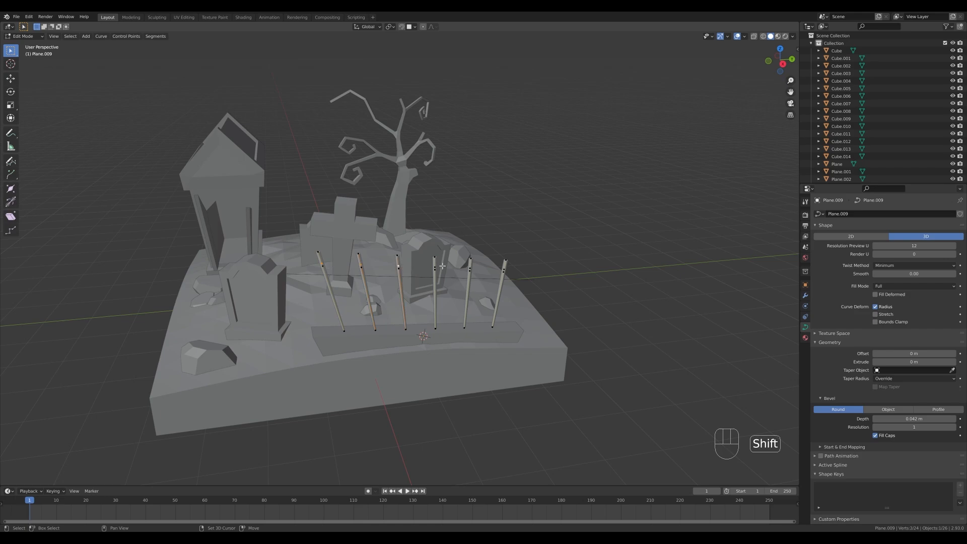
pyautogui.keyDown('shift'); pyautogui.click(470, 267); pyautogui.keyUp('shift')
pyautogui.keyDown('shift'); pyautogui.click(504, 268); pyautogui.keyUp('shift')
pyautogui.hotkey('alt', 's')
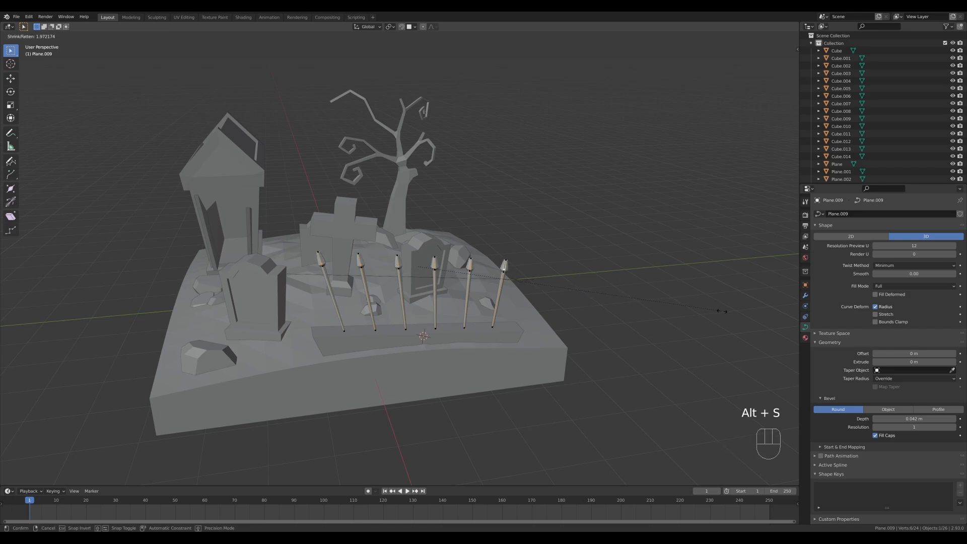
pyautogui.click(726, 311)
# Shrink the topmost control points of all six bars by a factor of 0.126 to form pointed tips.
pyautogui.click(322, 250)
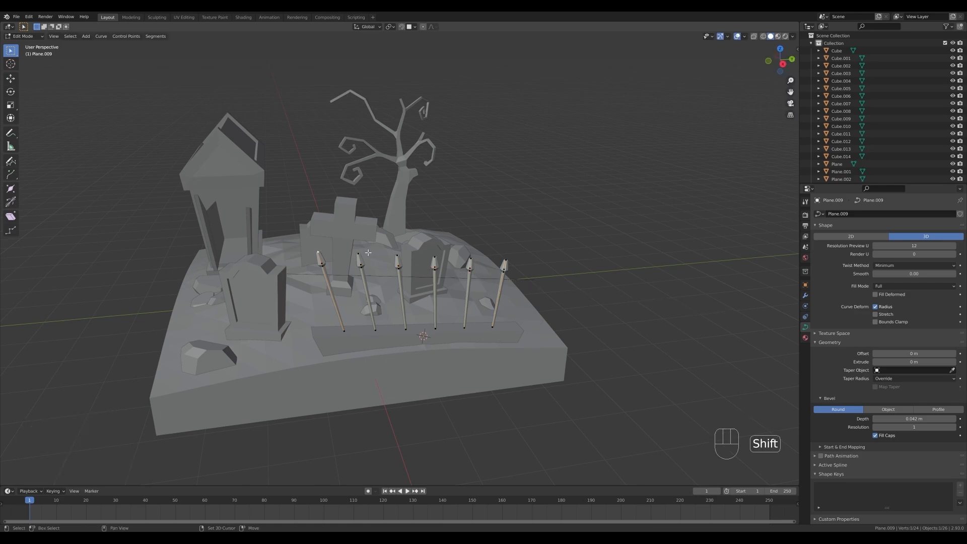
pyautogui.keyDown('shift'); pyautogui.click(366, 253); pyautogui.keyUp('shift')
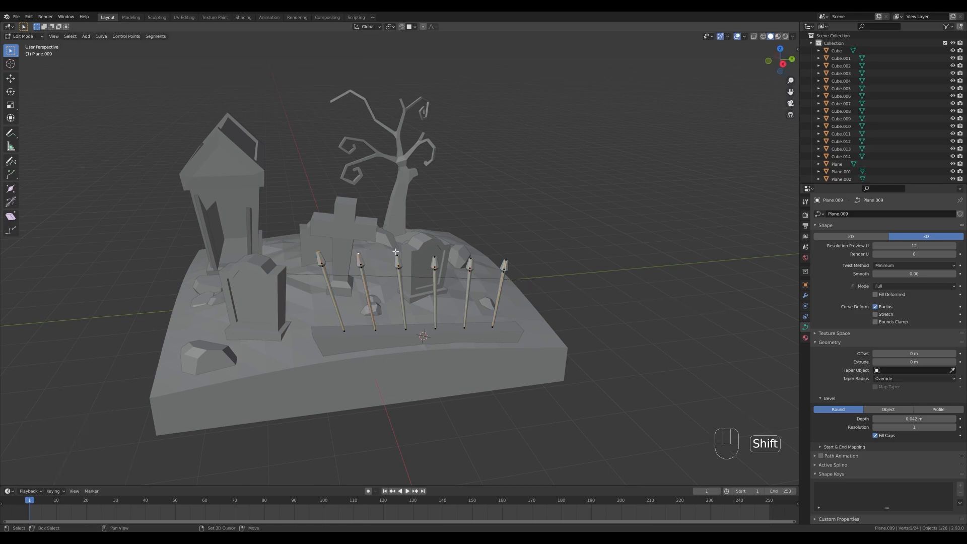
pyautogui.keyDown('shift'); pyautogui.click(505, 261); pyautogui.keyUp('shift')
pyautogui.hotkey('alt', 's')
pyautogui.click(449, 256)
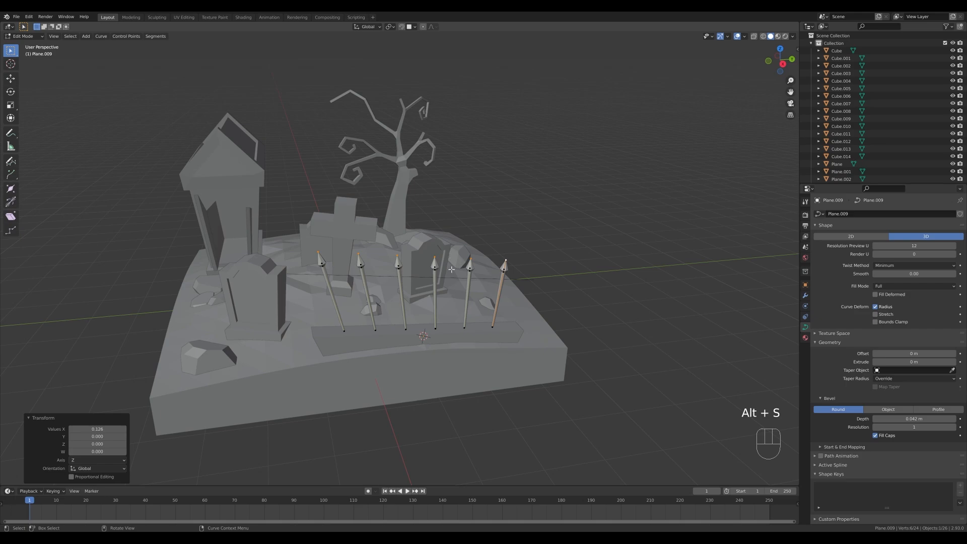
# In the right view, raise the tips of the second, third and fourth bars to uneven heights.
pyautogui.press('KP_3')
pyautogui.keyDown('shift'); pyautogui.moveTo(370, 191); pyautogui.dragTo(360, 258, button='middle'); pyautogui.keyUp('shift')
pyautogui.scroll(2, 443, 286)
pyautogui.click(348, 237)
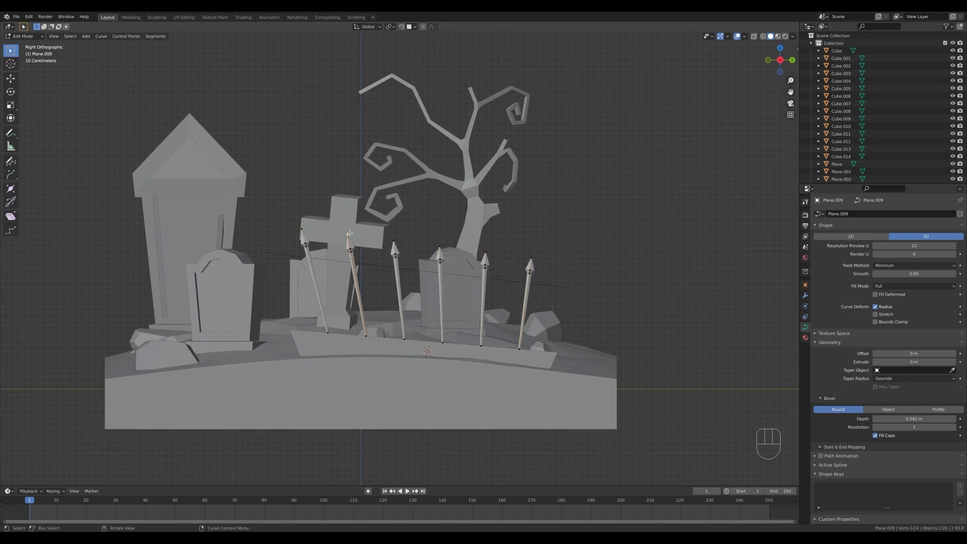
pyautogui.press('g')
pyautogui.click(380, 242)
pyautogui.click(394, 243)
pyautogui.press('g')
pyautogui.click(396, 238)
pyautogui.moveTo(427, 243); pyautogui.dragTo(500, 273)
pyautogui.press('g')
pyautogui.click(453, 256)
# Raise the fifth bar's tip about 0.35 m and the sixth's about 0.2 m, and return to Object Mode.
pyautogui.press('g')
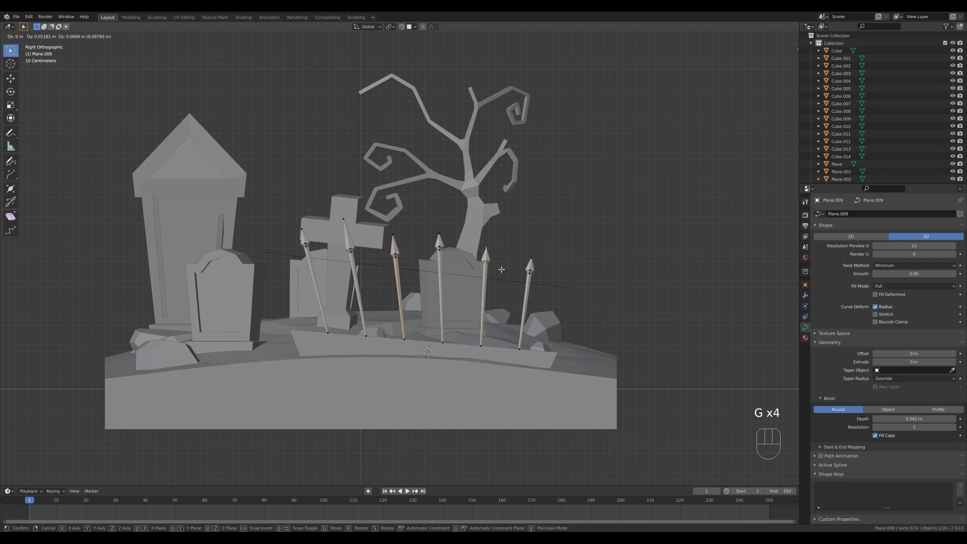
pyautogui.click(500, 273)
pyautogui.click(485, 254)
pyautogui.press('g')
pyautogui.click(487, 221)
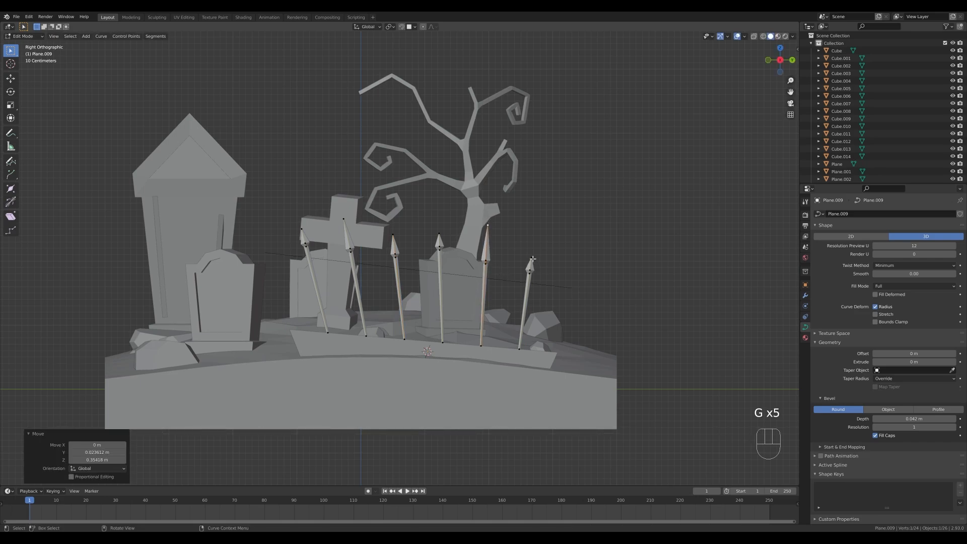
pyautogui.click(532, 258)
pyautogui.press('g')
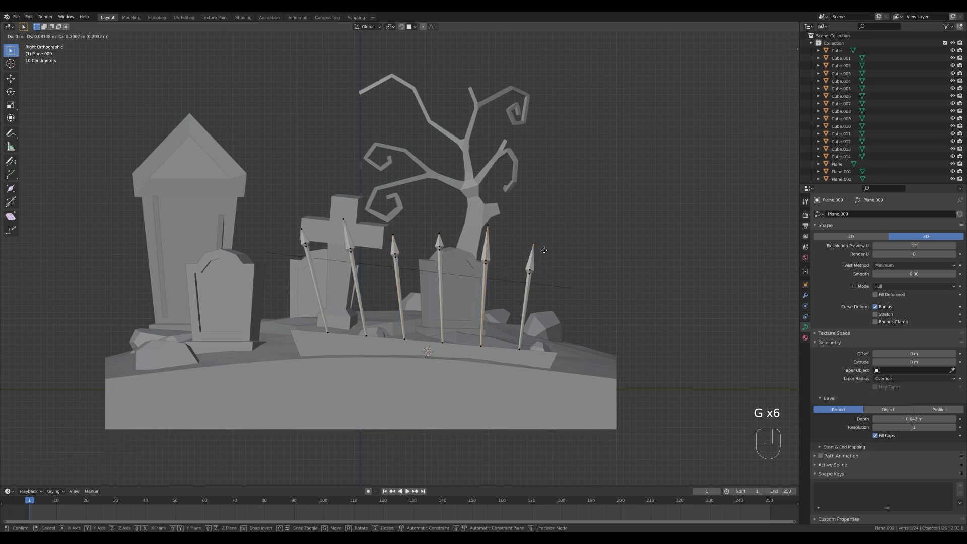
pyautogui.click(544, 250)
pyautogui.moveTo(544, 250); pyautogui.dragTo(519, 296, button='middle')
pyautogui.press('Tab')
pyautogui.press('Tab')
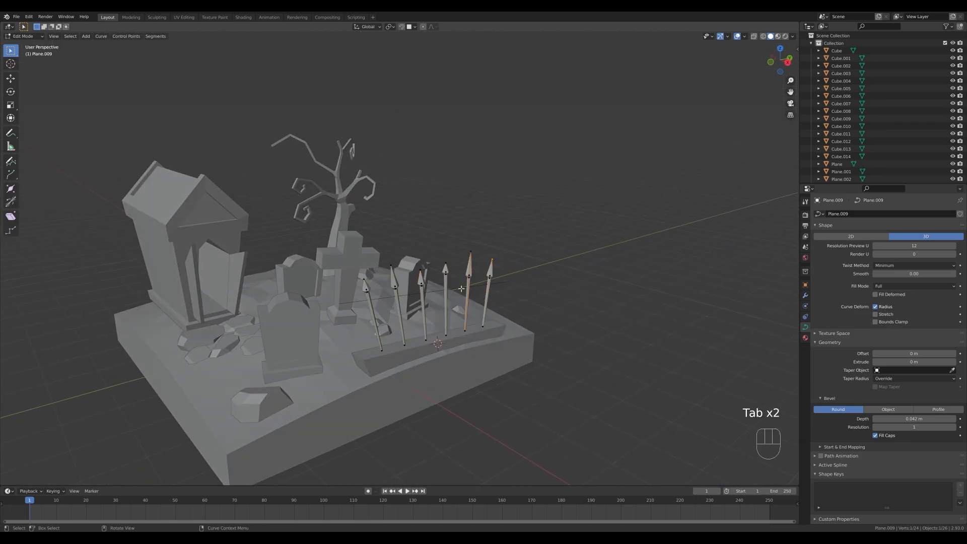
pyautogui.press('Tab')
# Dissolve the intermediate vertices of the horizontal fence rail, keeping only its two end vertices.
pyautogui.click(524, 288)
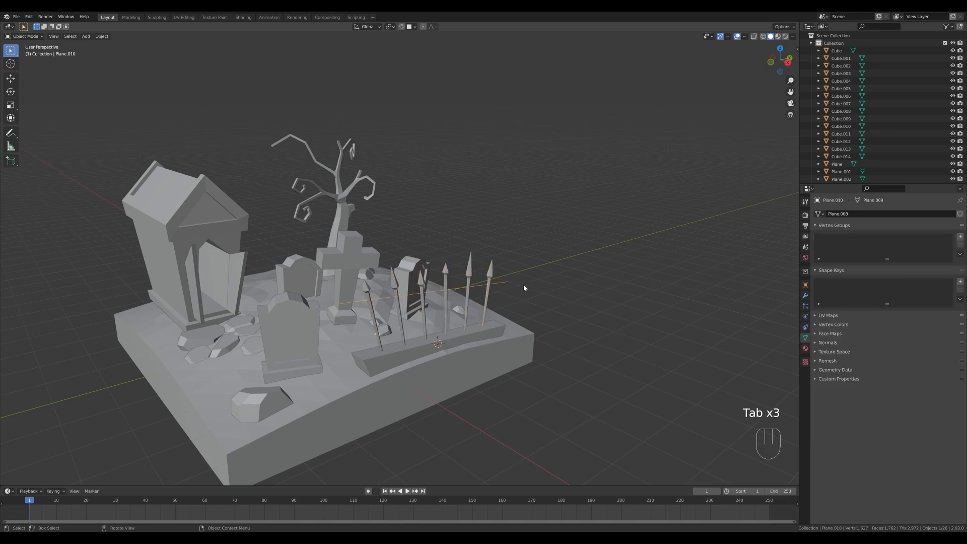
pyautogui.press('Tab')
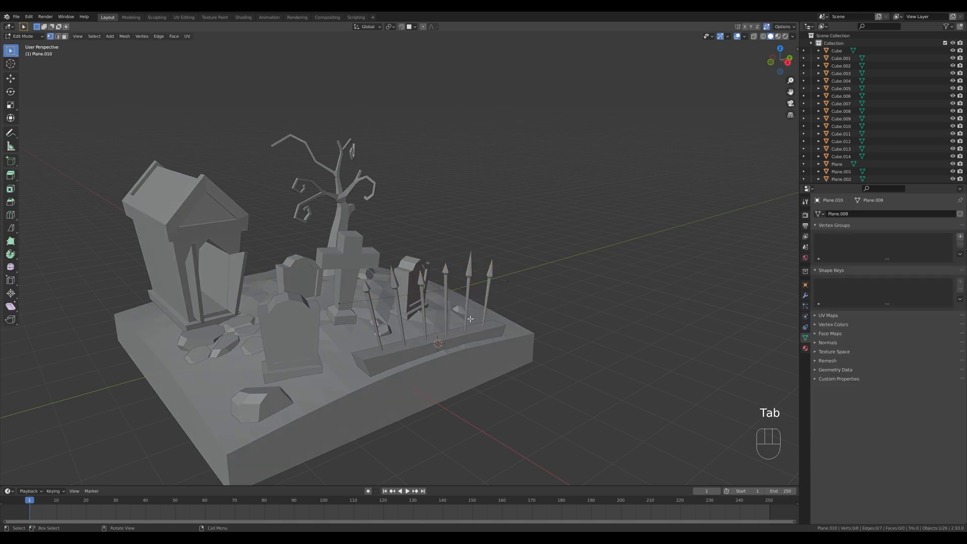
pyautogui.click(368, 284)
pyautogui.hotkey('alt', 'z')
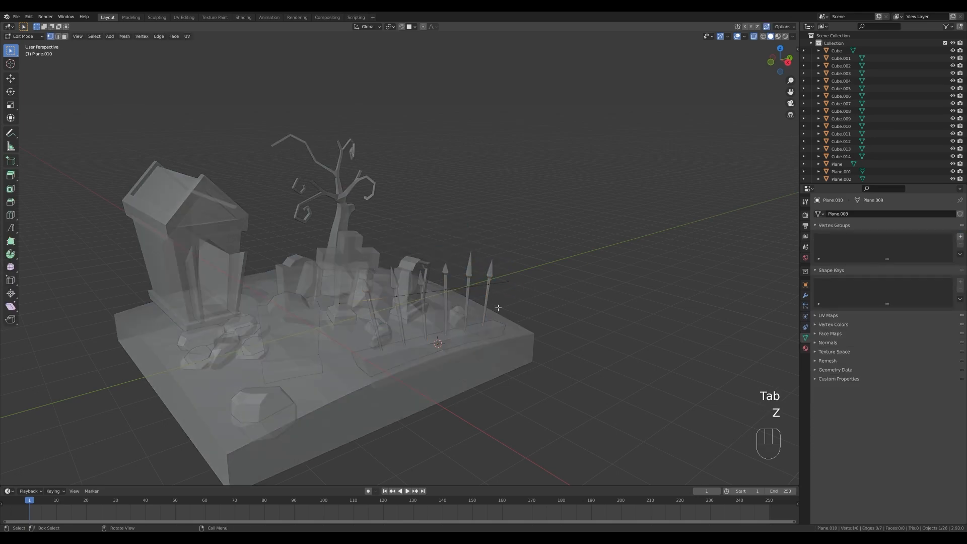
pyautogui.moveTo(355, 226); pyautogui.dragTo(494, 331)
pyautogui.hotkey('ctrl', 'x')
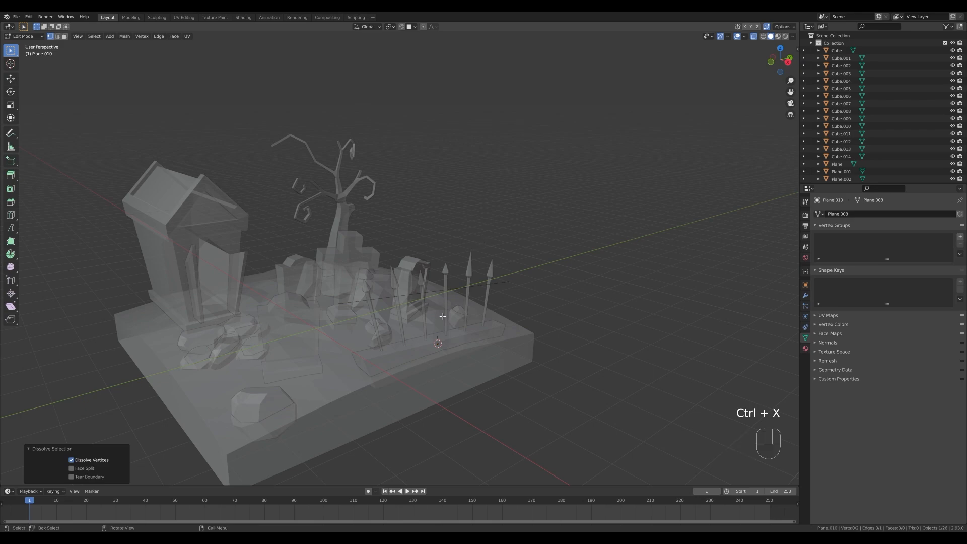
pyautogui.press('Tab')
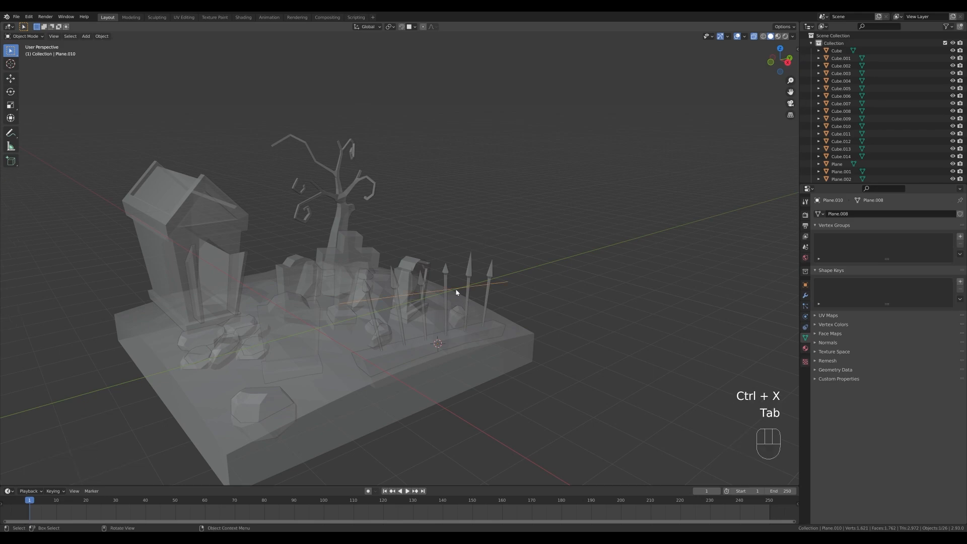
# Convert the horizontal rail to a curve with a 0.035 m bevel depth and filled caps.
pyautogui.rightClick(457, 292)
pyautogui.moveTo(456, 292)
pyautogui.click(487, 290)
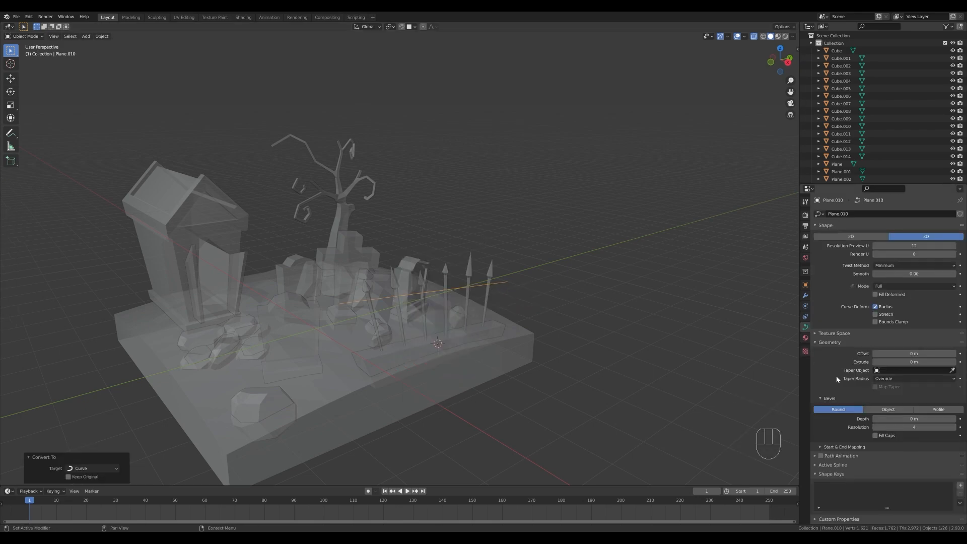
pyautogui.keyDown('shift'); pyautogui.moveTo(920, 419); pyautogui.dragTo(929, 419); pyautogui.keyUp('shift')
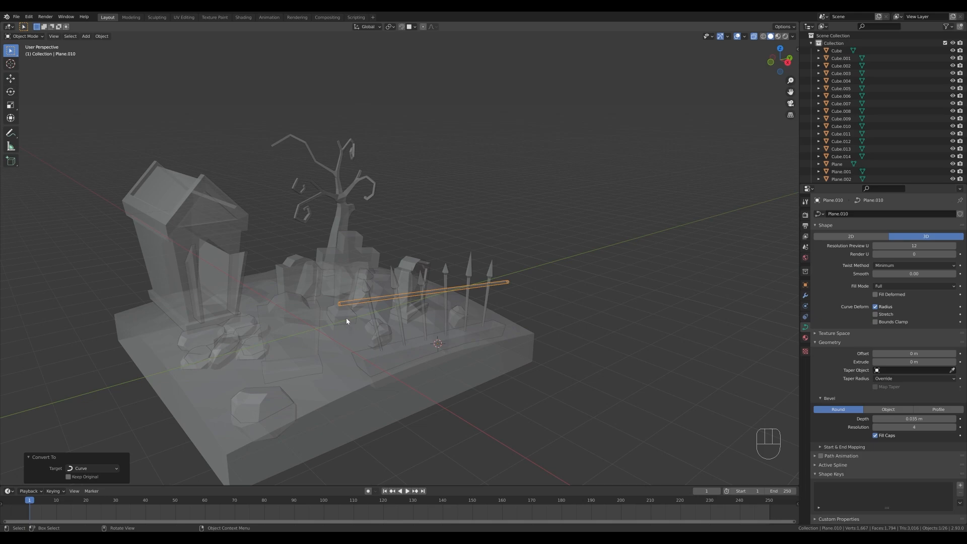
# Fatten the rail's end point nearest the crypt by a factor of about 1.6 and return to the solid object view.
pyautogui.press('Tab')
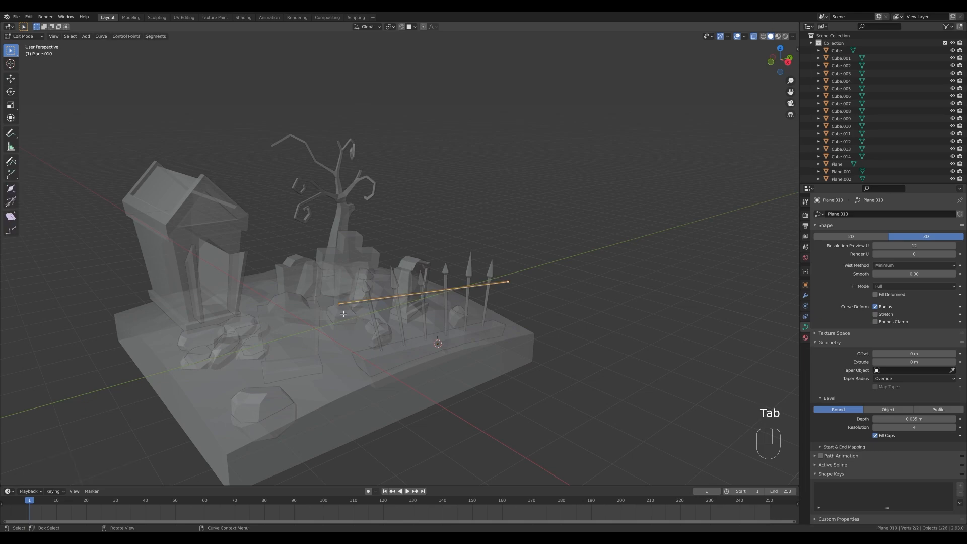
pyautogui.click(340, 305)
pyautogui.hotkey('alt', 's')
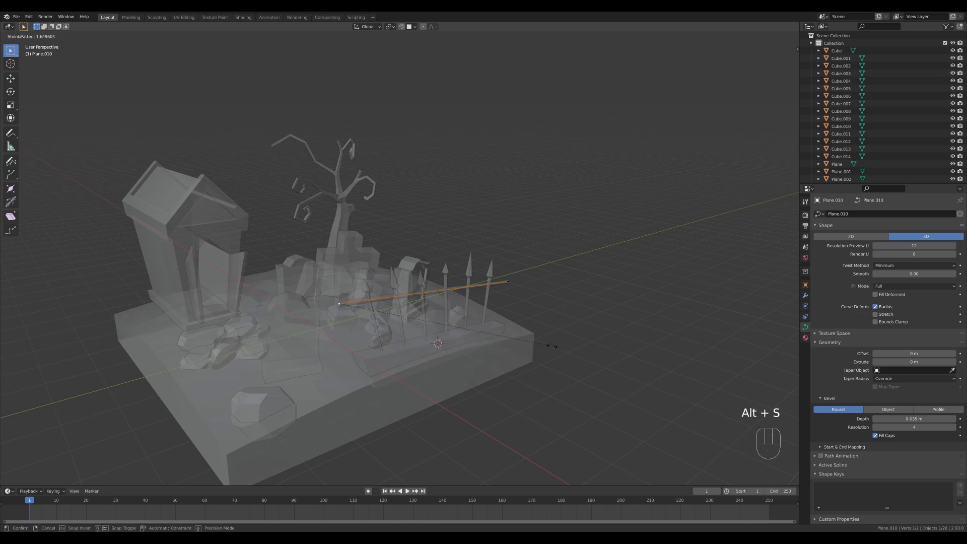
pyautogui.click(544, 342)
pyautogui.press('Tab')
pyautogui.press('z')
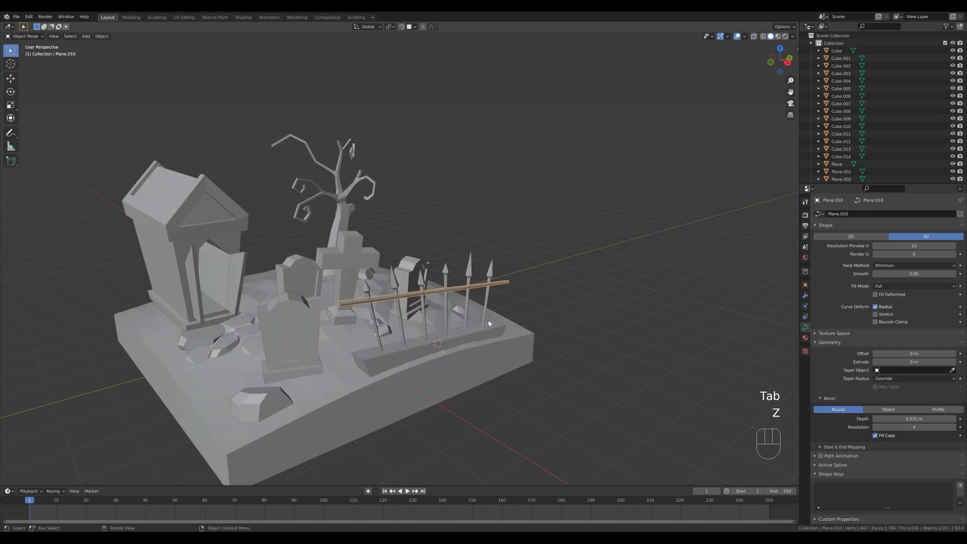
pyautogui.keyDown('shift'); pyautogui.moveTo(448, 328); pyautogui.dragTo(475, 311, button='middle'); pyautogui.keyUp('shift')
pyautogui.click(643, 271)
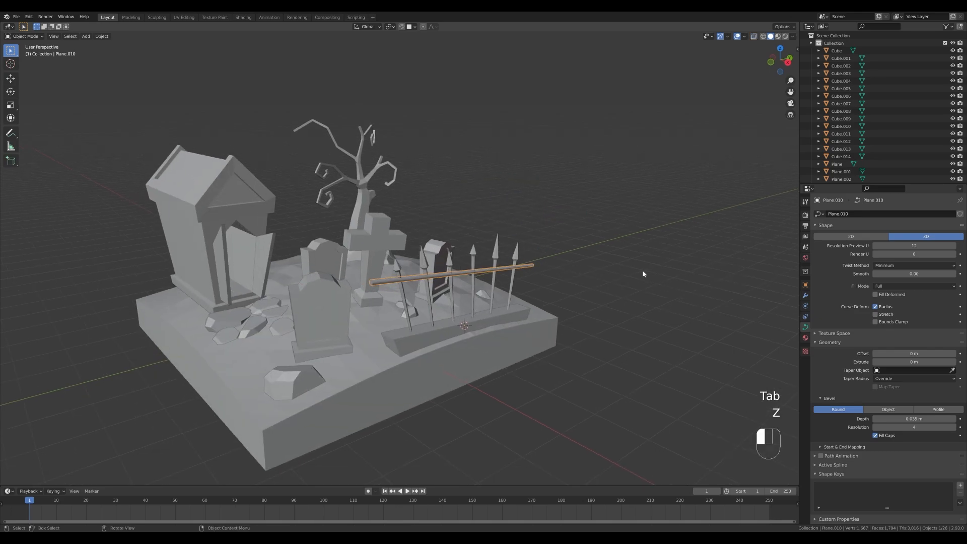
# Reduce the horizontal rail's bevel resolution to 1.
pyautogui.click(391, 282)
pyautogui.click(875, 427)
pyautogui.click(875, 428)
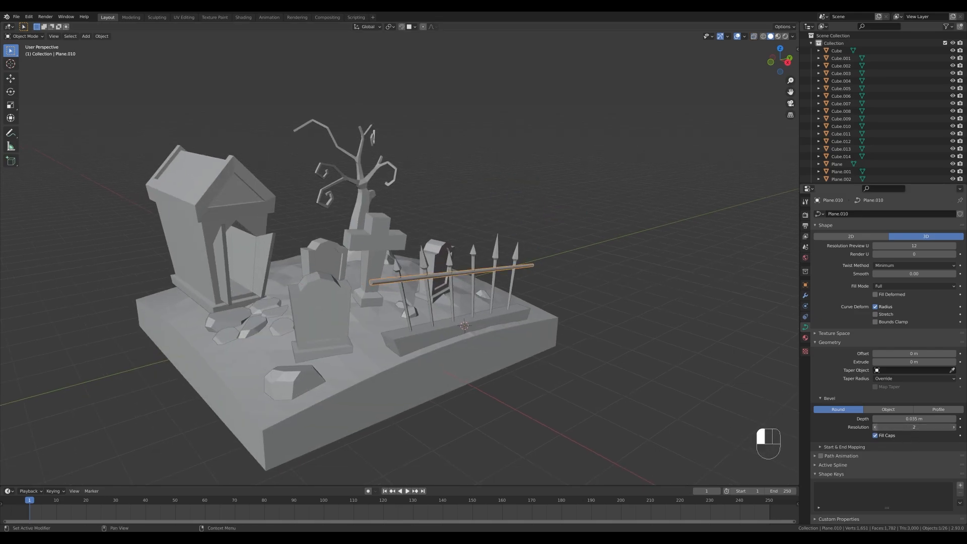
pyautogui.click(875, 427)
pyautogui.click(526, 284)
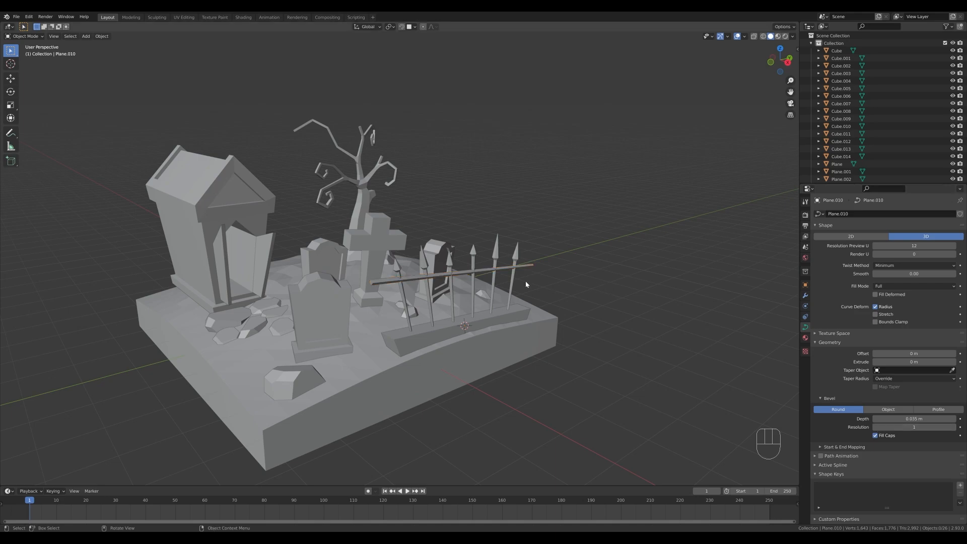
pyautogui.moveTo(412, 276); pyautogui.dragTo(388, 230, button='middle')
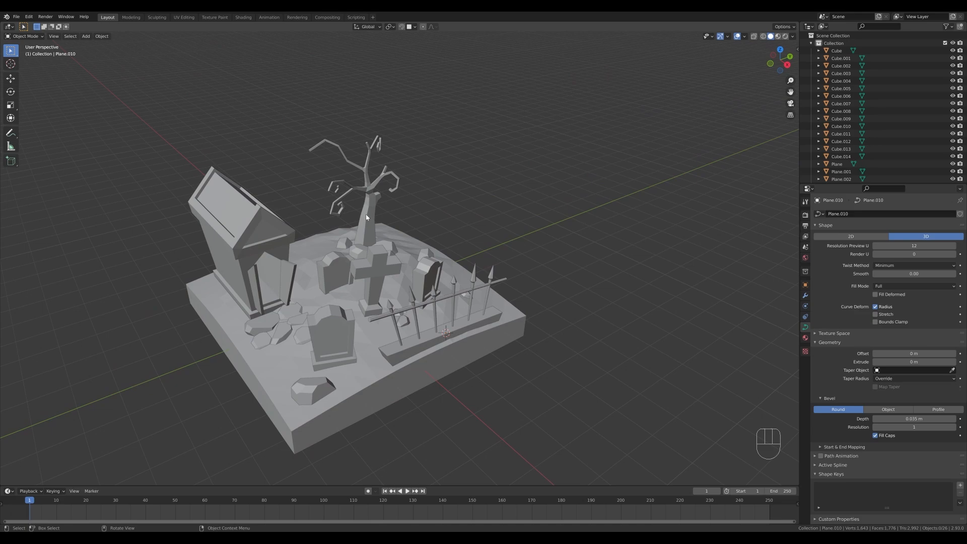
# Apply a level 1 subdivision surface to the bare tree.
pyautogui.click(370, 217)
pyautogui.keyDown('shift'); pyautogui.moveTo(528, 201); pyautogui.dragTo(561, 313, button='middle'); pyautogui.keyUp('shift')
pyautogui.scroll(5, 505, 321)
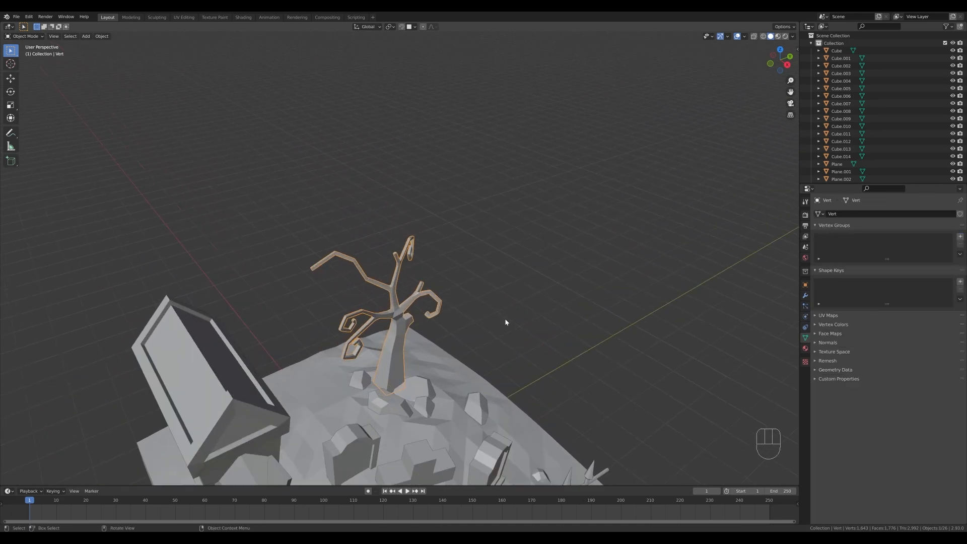
pyautogui.moveTo(535, 357); pyautogui.dragTo(441, 353, button='middle')
pyautogui.scroll(-3, 428, 367)
pyautogui.moveTo(416, 387); pyautogui.dragTo(498, 337, button='middle')
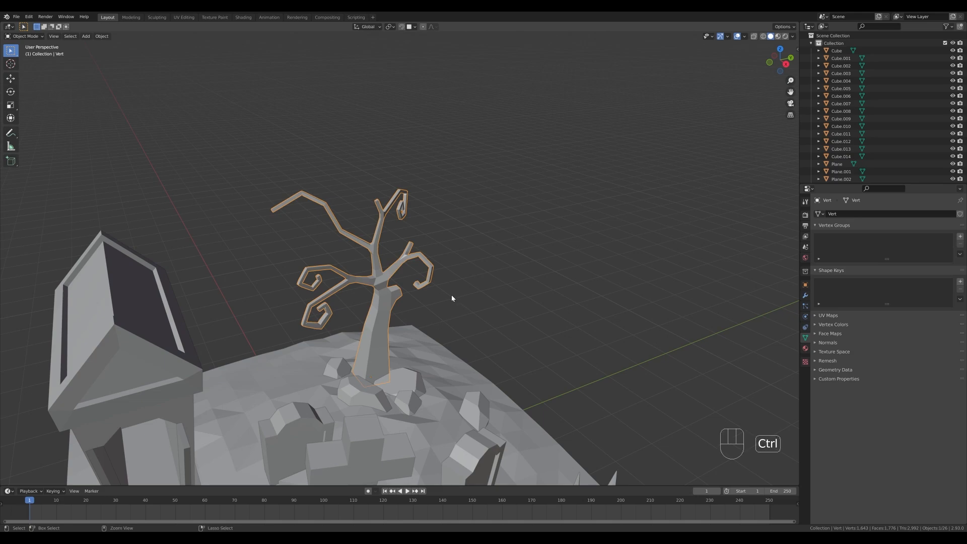
pyautogui.hotkey('ctrl', '1')
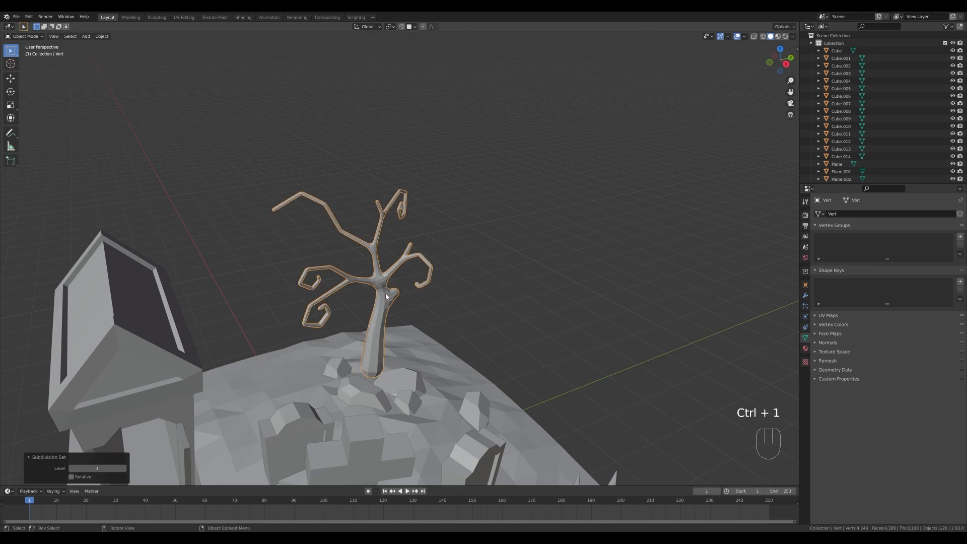
# Add a Decimate modifier to the bare tree and lower its collapse ratio to about 0.04.
pyautogui.click(804, 296)
pyautogui.click(846, 213)
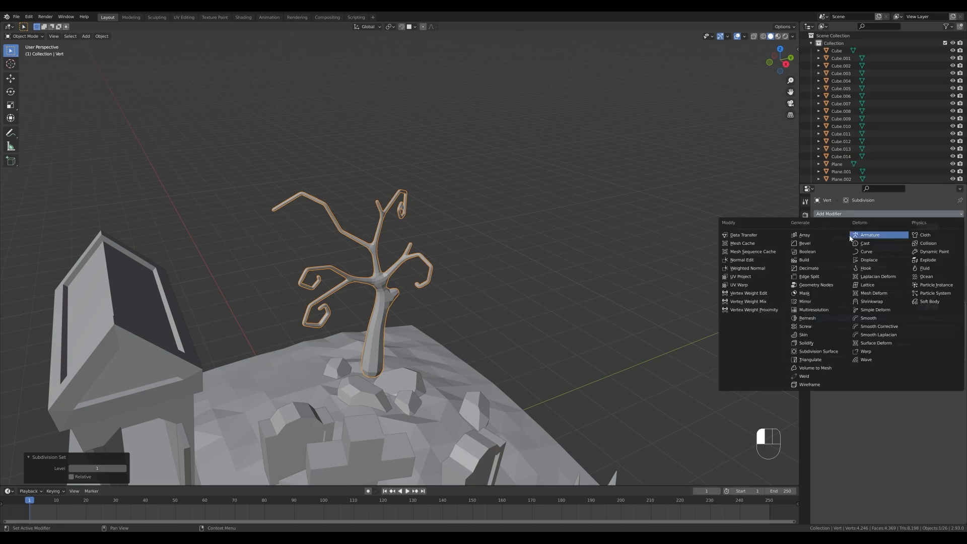
pyautogui.click(821, 268)
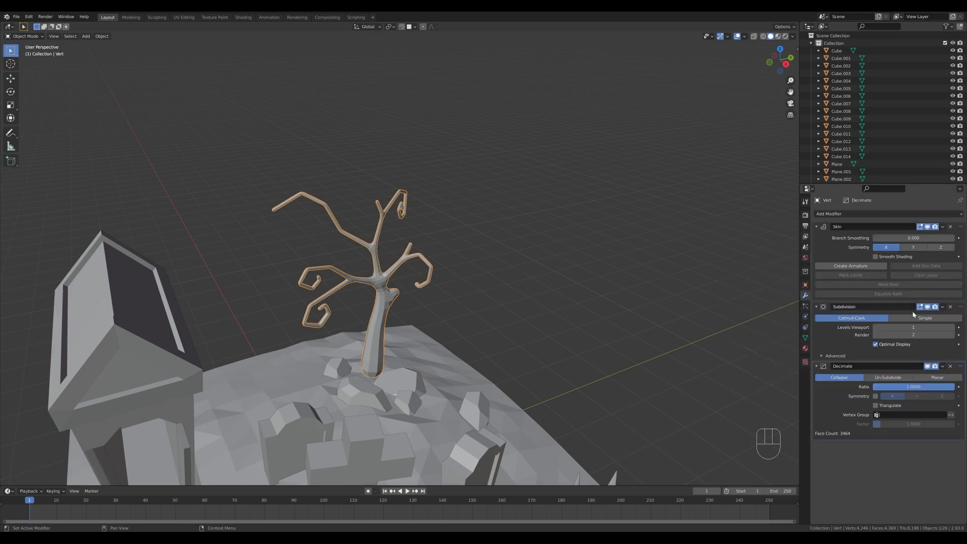
pyautogui.moveTo(937, 385); pyautogui.dragTo(937, 385)
pyautogui.moveTo(913, 387); pyautogui.dragTo(877, 386)
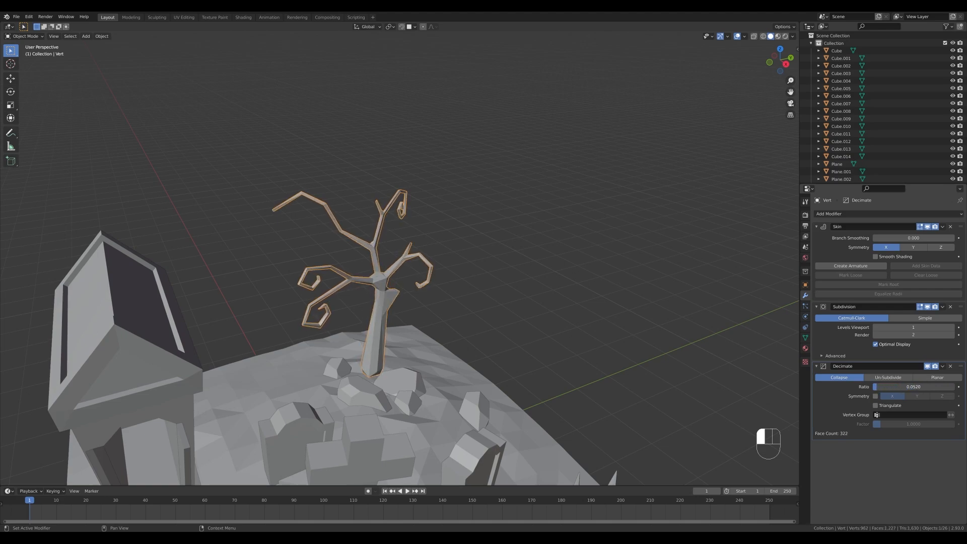
pyautogui.moveTo(878, 386); pyautogui.dragTo(874, 387)
pyautogui.moveTo(564, 358); pyautogui.dragTo(383, 341, button='middle')
pyautogui.press('Tab')
pyautogui.press('g')
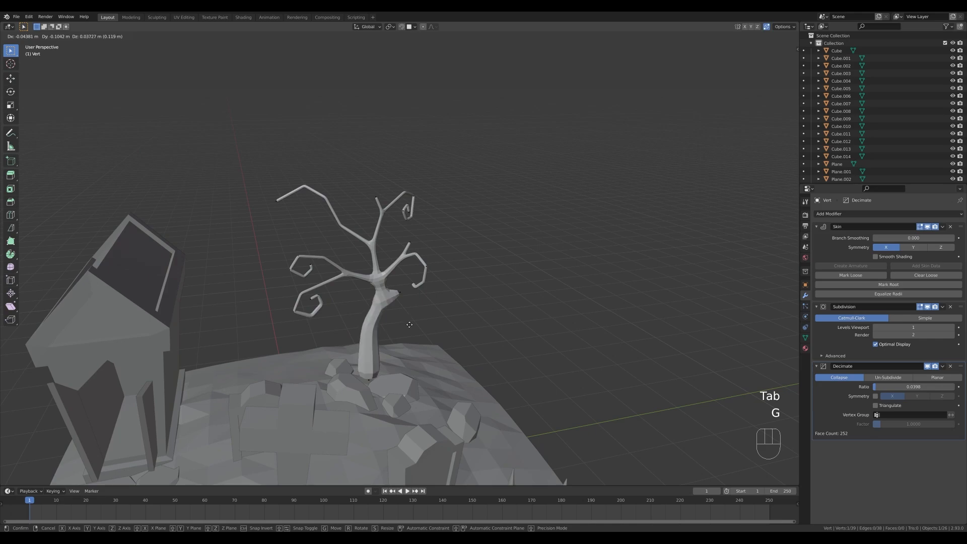
pyautogui.press('Tab')
pyautogui.moveTo(504, 360); pyautogui.dragTo(436, 328, button='middle')
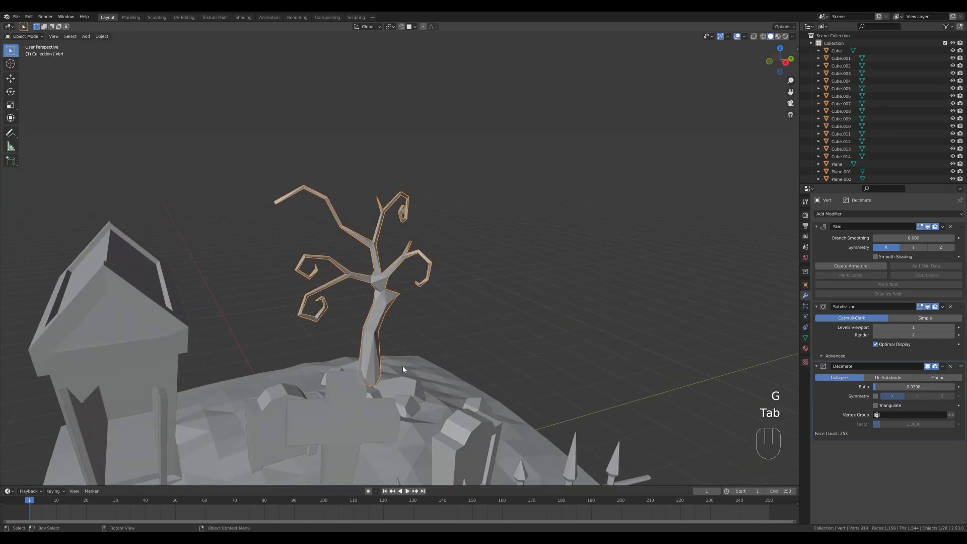
# Extrude the tree trunk's base vertex straight down about 0.37 m into the ground, working in see-through view.
pyautogui.click(376, 379)
pyautogui.press('Tab')
pyautogui.hotkey('ctrl', 'z')
pyautogui.press('Tab')
pyautogui.hotkey('alt', 'z')
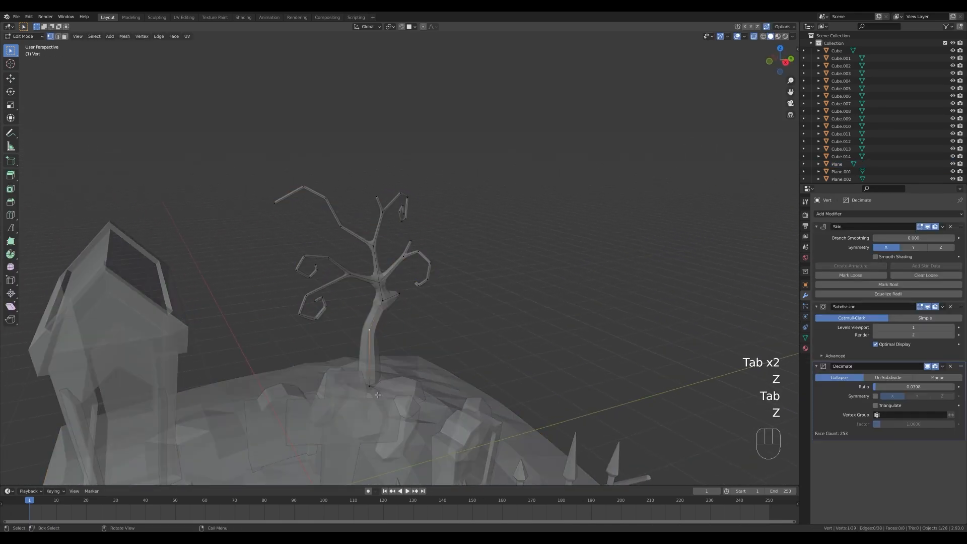
pyautogui.keyDown('shift'); pyautogui.moveTo(442, 404); pyautogui.dragTo(449, 353, button='middle'); pyautogui.keyUp('shift')
pyautogui.press('e')
pyautogui.press('z')
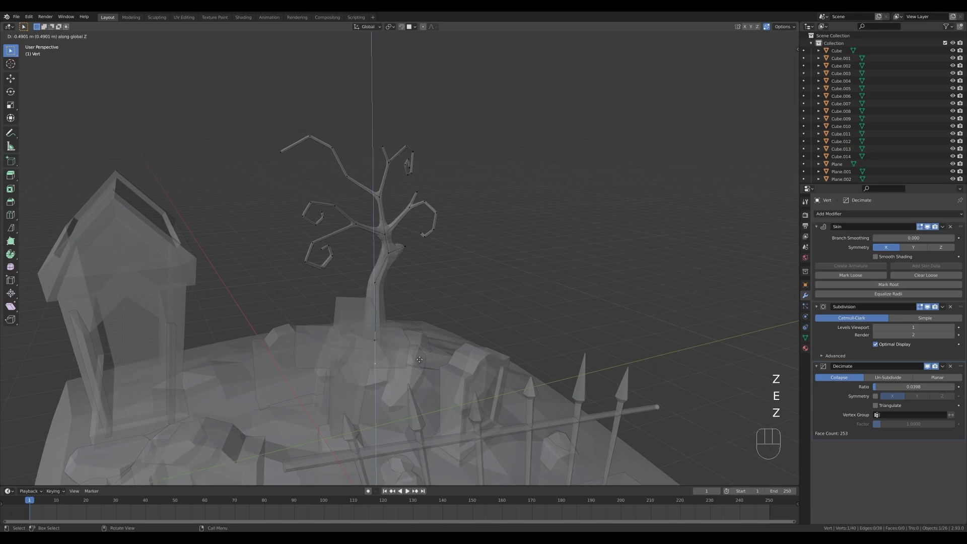
pyautogui.click(417, 354)
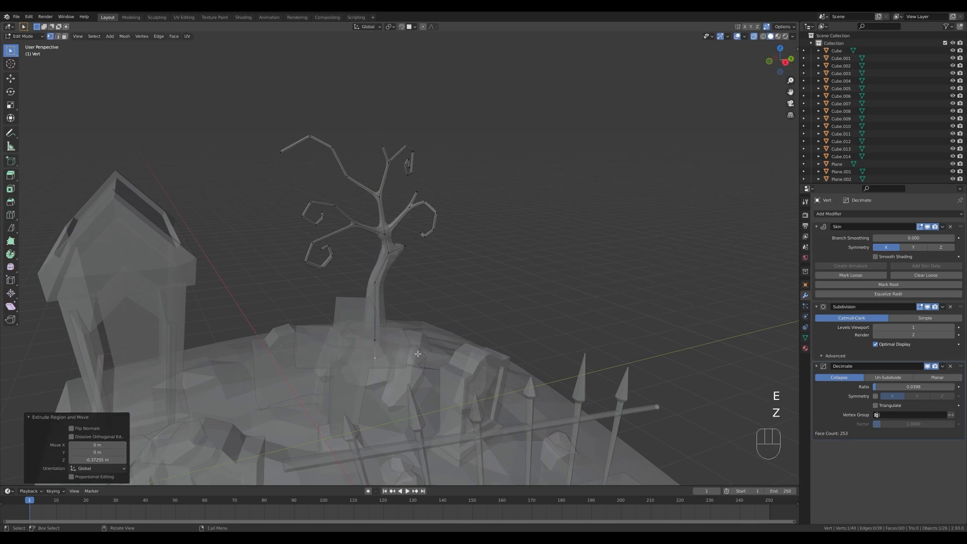
# Enlarge the skin radius at the extruded base vertex and return to the solid object view.
pyautogui.hotkey('alt', 's')
pyautogui.press('Escape')
pyautogui.hotkey('ctrl', 'a')
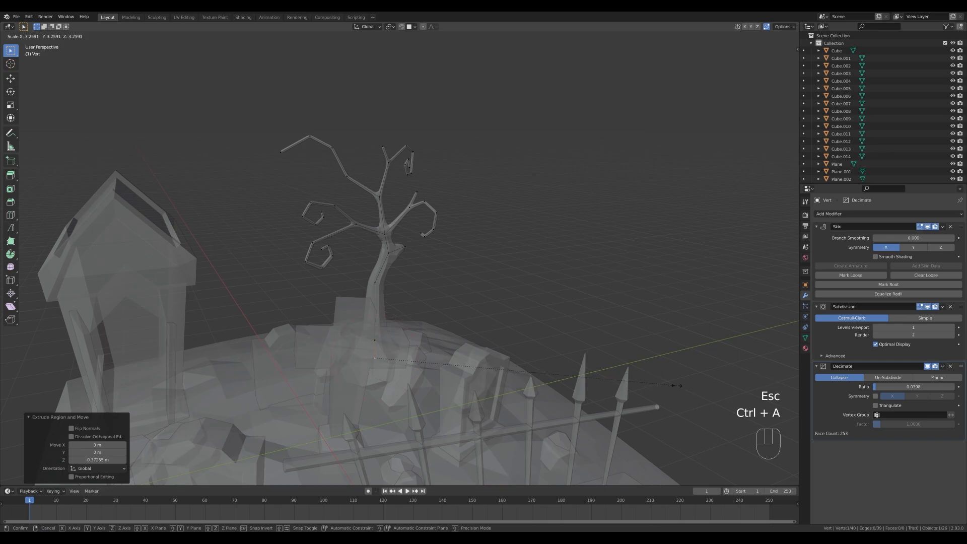
pyautogui.press('Tab')
pyautogui.press('z')
# Scale the whole bare tree up by a factor of about 1.18.
pyautogui.moveTo(547, 366); pyautogui.dragTo(540, 220, button='middle')
pyautogui.press('s')
pyautogui.click(546, 211)
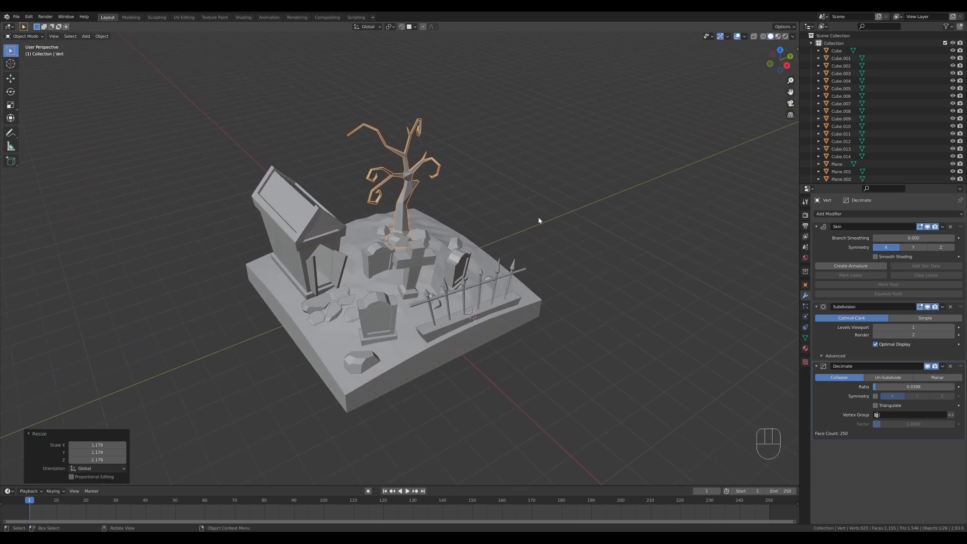
# Make a linked duplicate of the rock near the crypt entrance, shift it horizontally toward the base's edge and rotate it about -99.5° around Z.
pyautogui.click(325, 302)
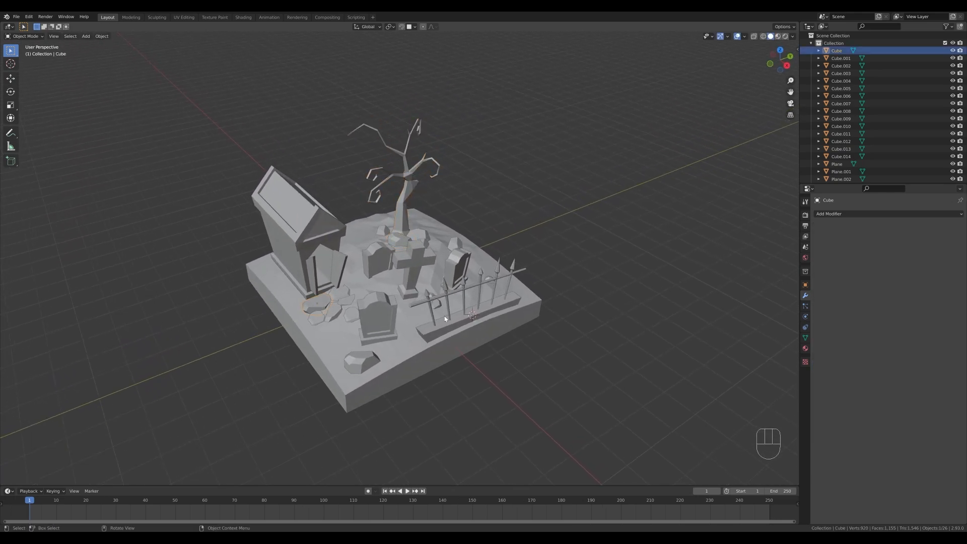
pyautogui.hotkey('alt', 'd')
pyautogui.hotkey('shift', 'z')
pyautogui.click(378, 291)
pyautogui.press('r')
pyautogui.press('z')
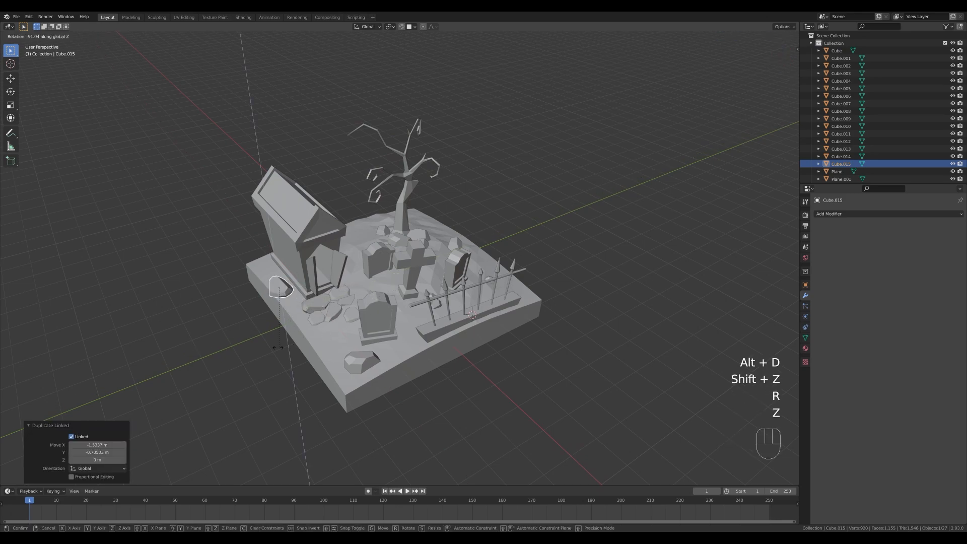
pyautogui.click(305, 357)
# Move the duplicated rock horizontally about 0.69 m in X and 0.26 m in Y, closer to the crypt's corner.
pyautogui.press('g')
pyautogui.hotkey('shift', 'z')
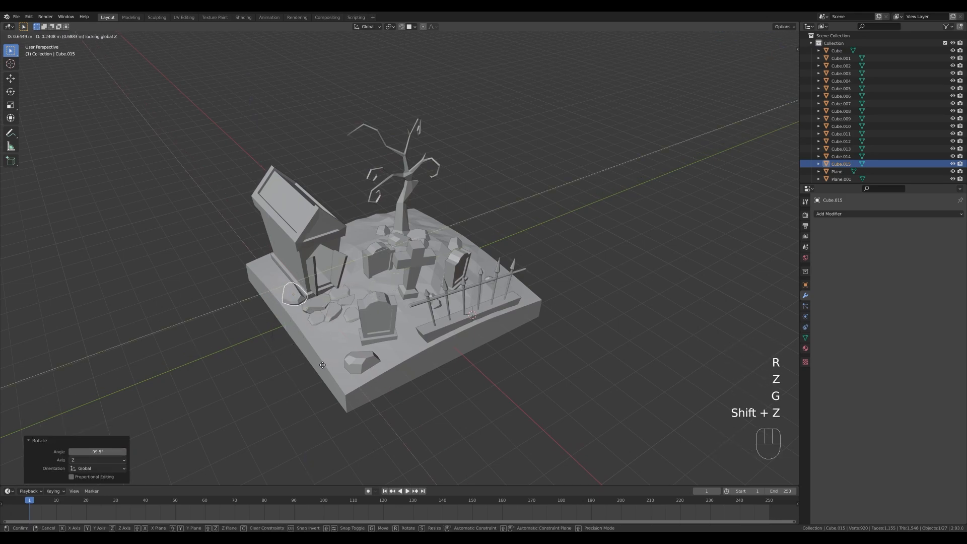
pyautogui.click(324, 365)
pyautogui.moveTo(532, 281); pyautogui.dragTo(563, 279, button='middle')
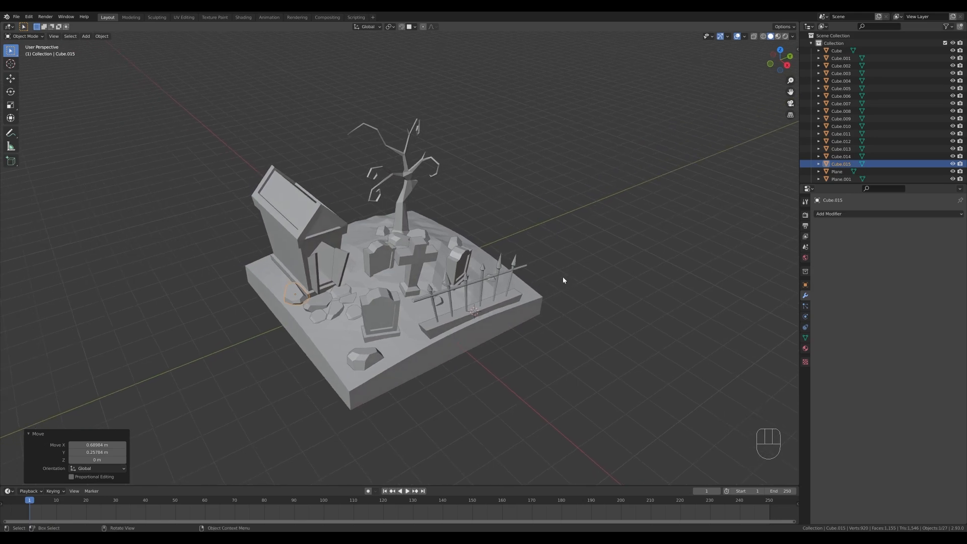
# Snap the 3D cursor to the world origin and add a ground plane there, scaled up by a factor of about 36.
pyautogui.moveTo(528, 229); pyautogui.dragTo(546, 212, button='middle')
pyautogui.hotkey('shift', 's')
pyautogui.click(426, 264)
pyautogui.scroll(-2, 535, 266)
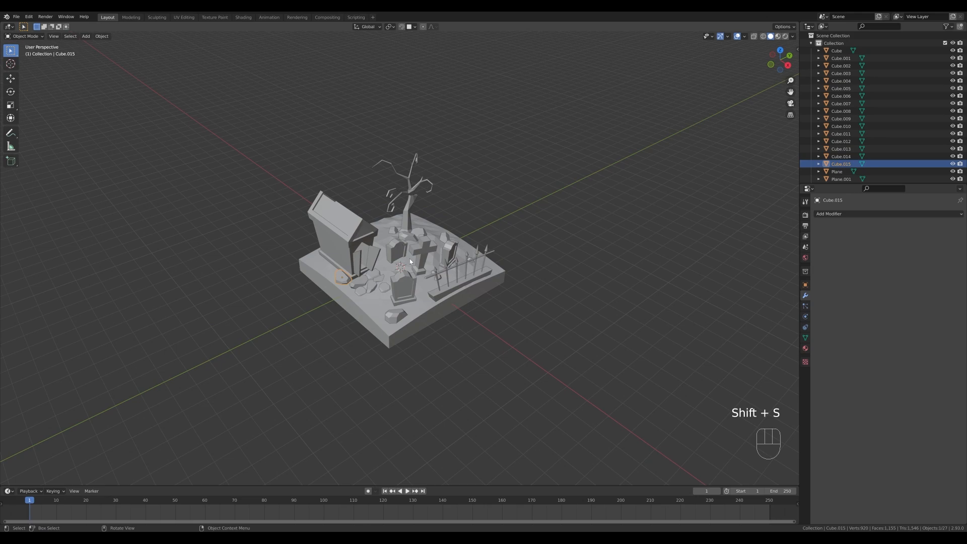
pyautogui.hotkey('shift', 'a')
pyautogui.moveTo(405, 233)
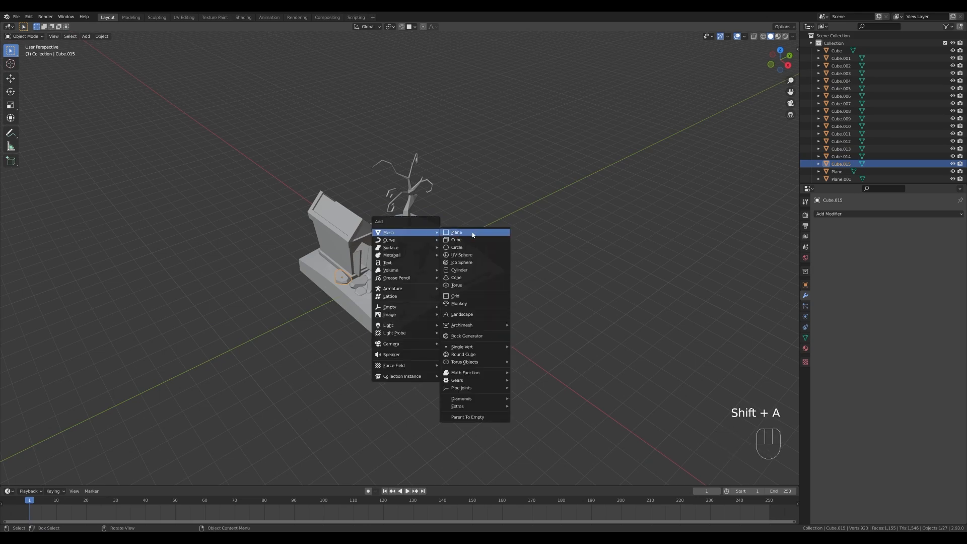
pyautogui.click(472, 235)
pyautogui.scroll(-5, 472, 261)
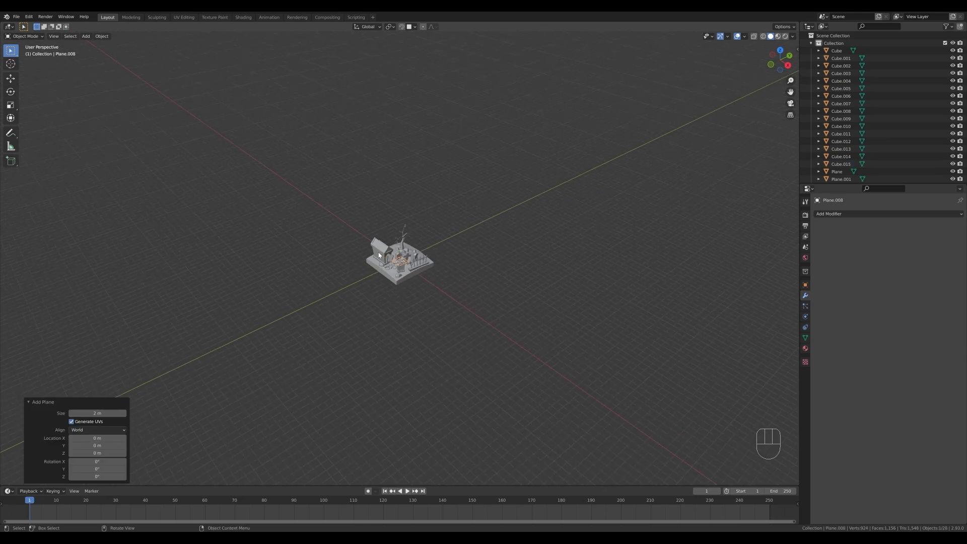
pyautogui.press('s')
pyautogui.click(436, 315)
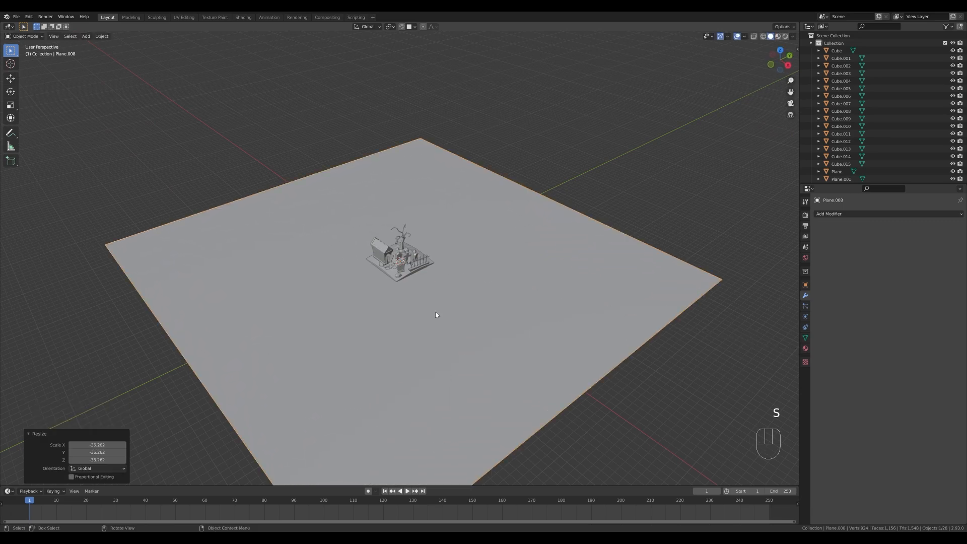
# Lower the large ground plane about 0.37 m along Z beneath the graveyard base.
pyautogui.scroll(5, 443, 337)
pyautogui.press('g')
pyautogui.press('z')
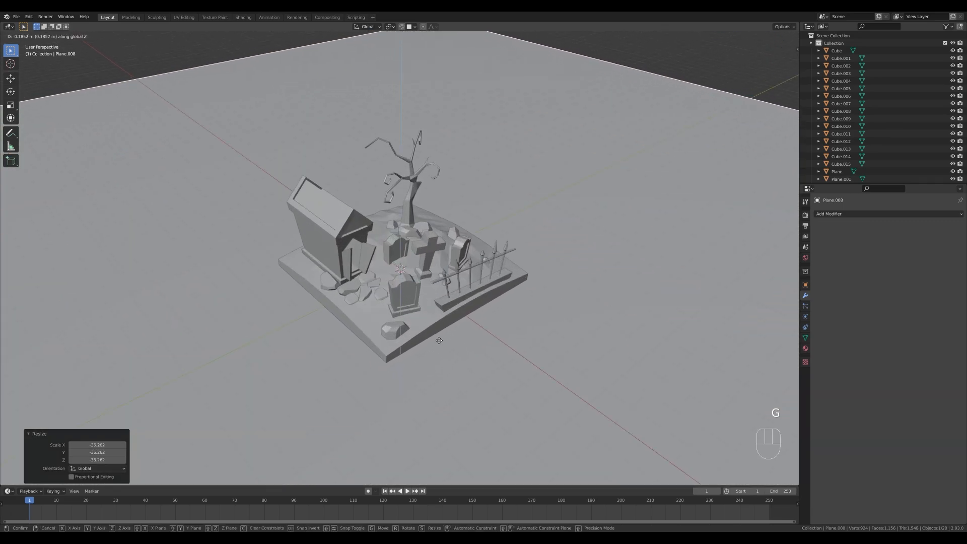
pyautogui.click(438, 344)
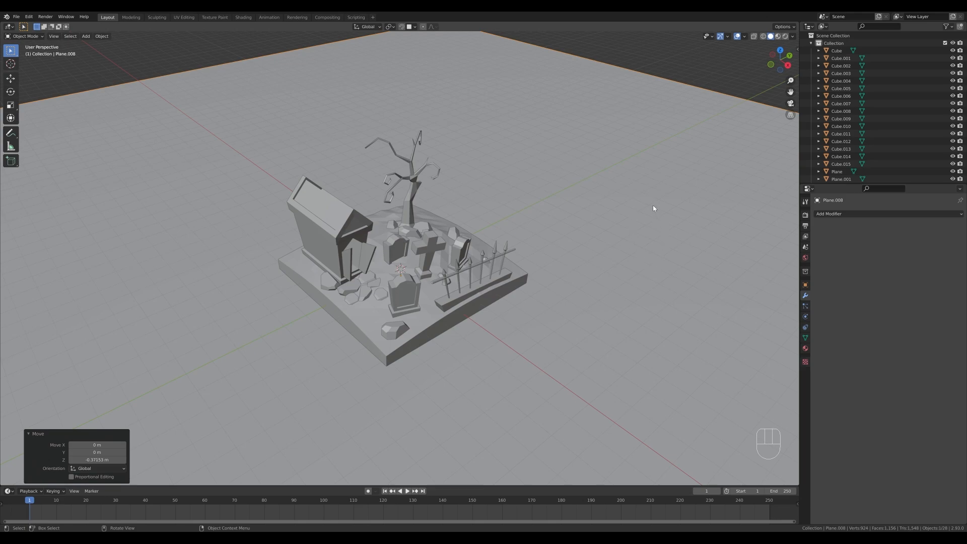
# Create a TrueIsocam isometric camera and set its lens type to Perspective.
pyautogui.press('n')
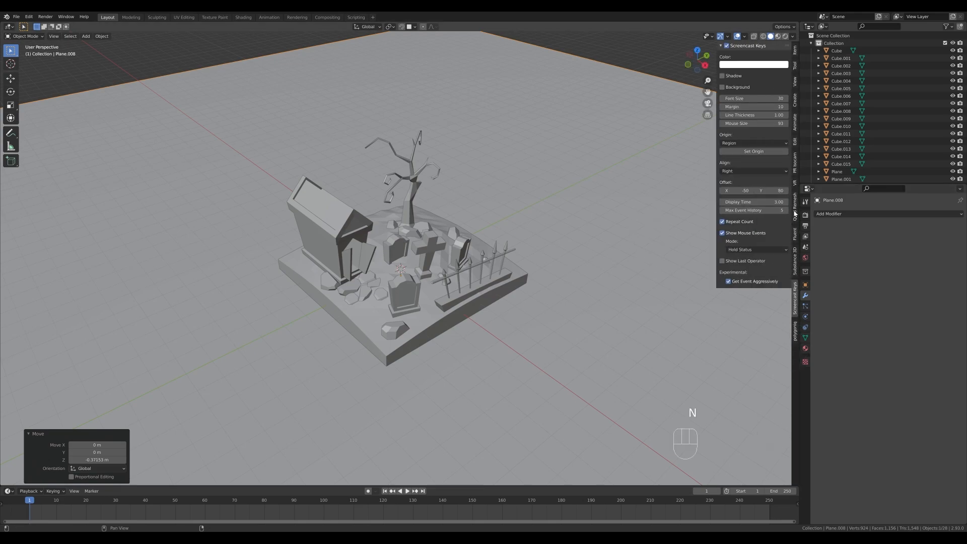
pyautogui.click(796, 165)
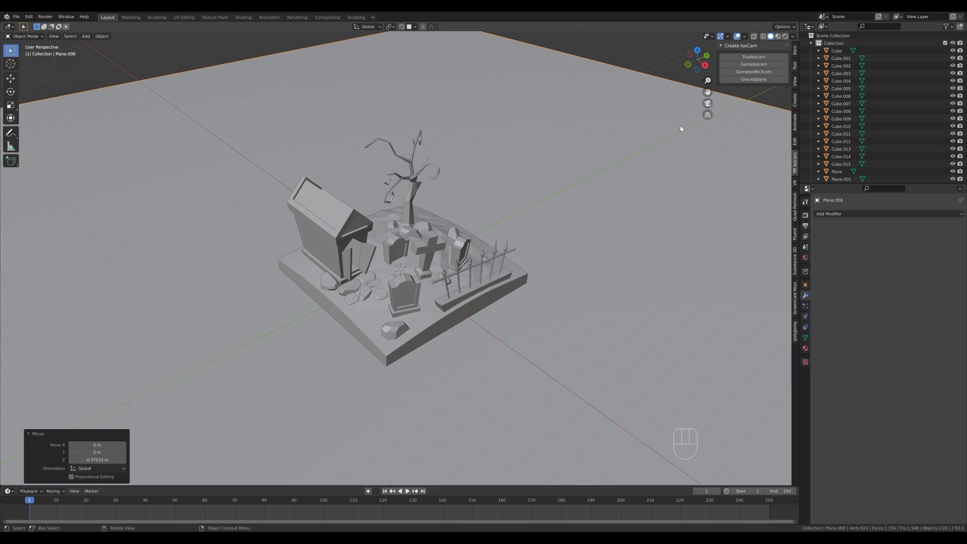
pyautogui.click(762, 57)
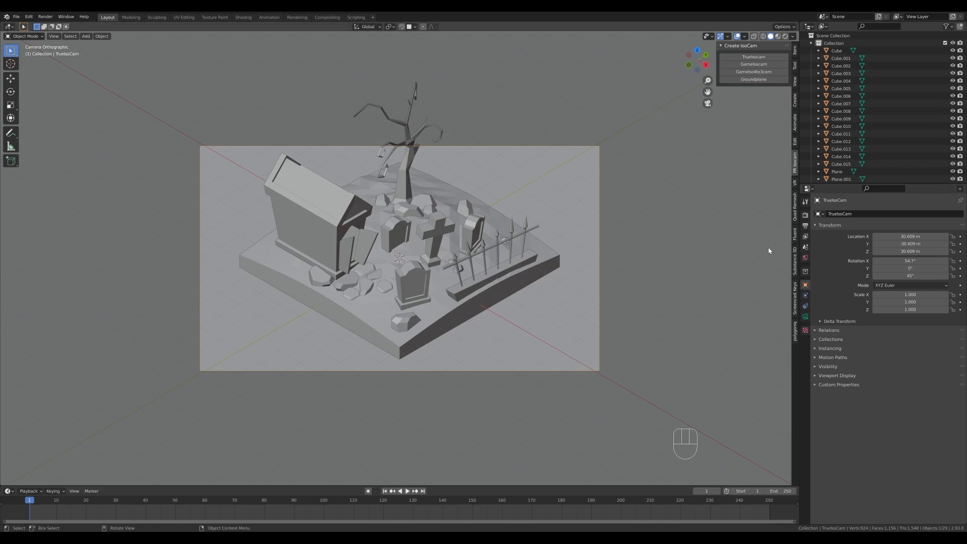
pyautogui.click(805, 317)
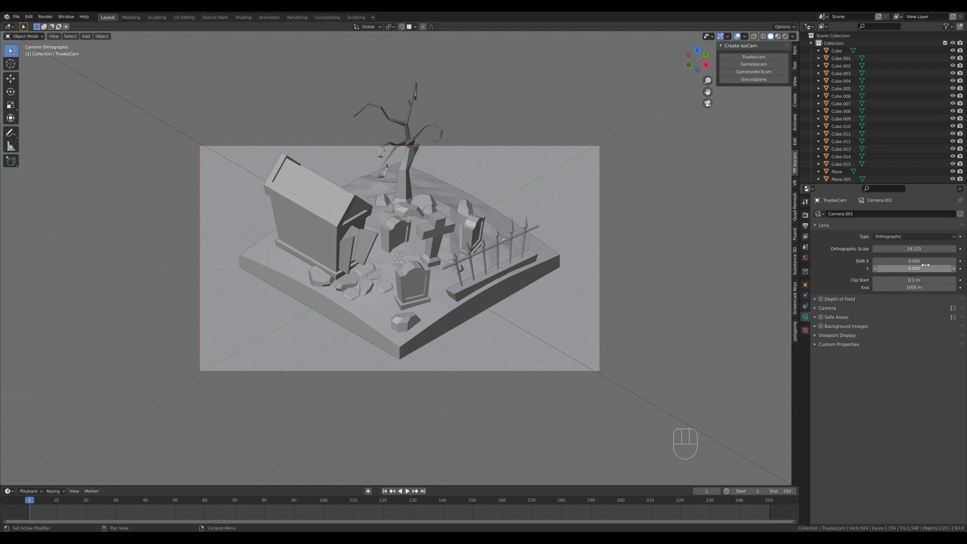
pyautogui.click(896, 236)
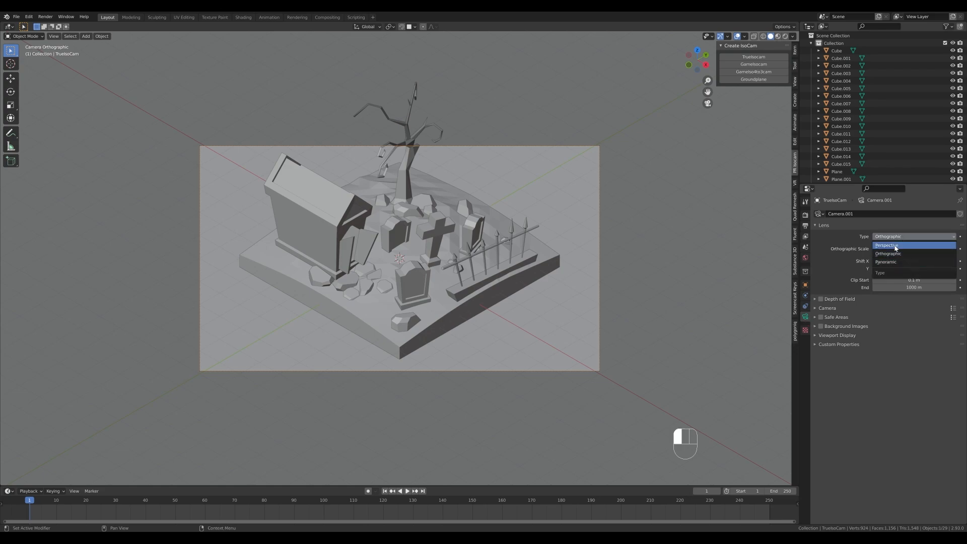
pyautogui.click(887, 246)
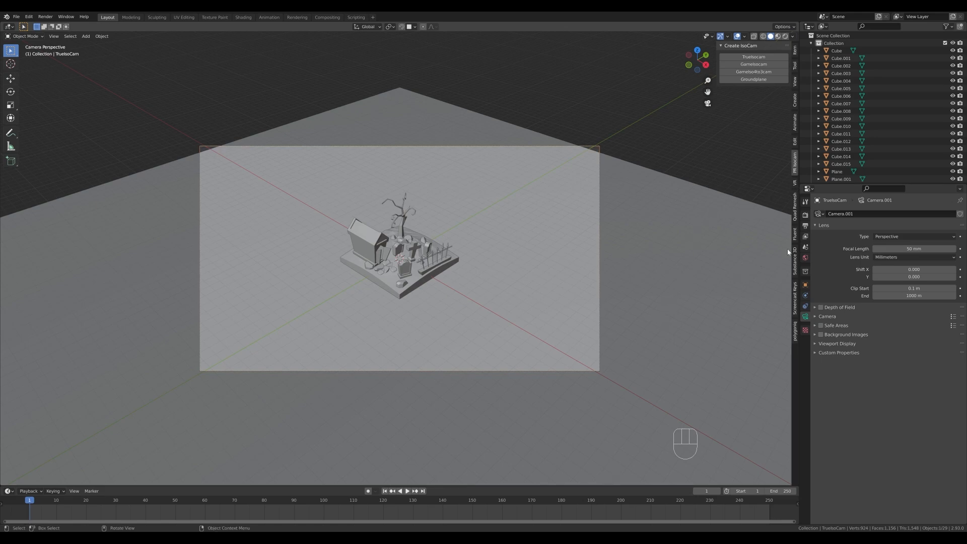
# Set the render resolution to 1600 by 1200 px.
pyautogui.click(806, 226)
pyautogui.click(925, 221)
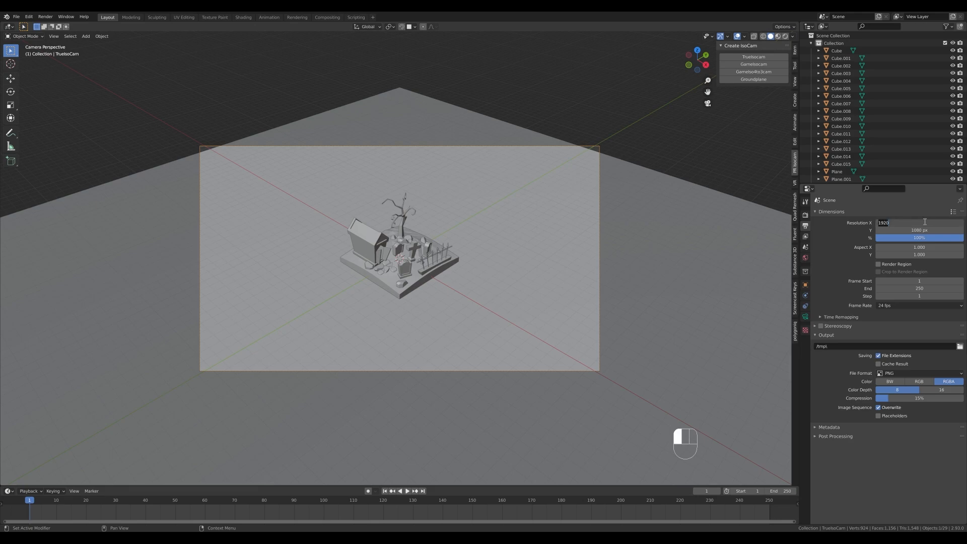
pyautogui.write('1600')
pyautogui.press('Tab')
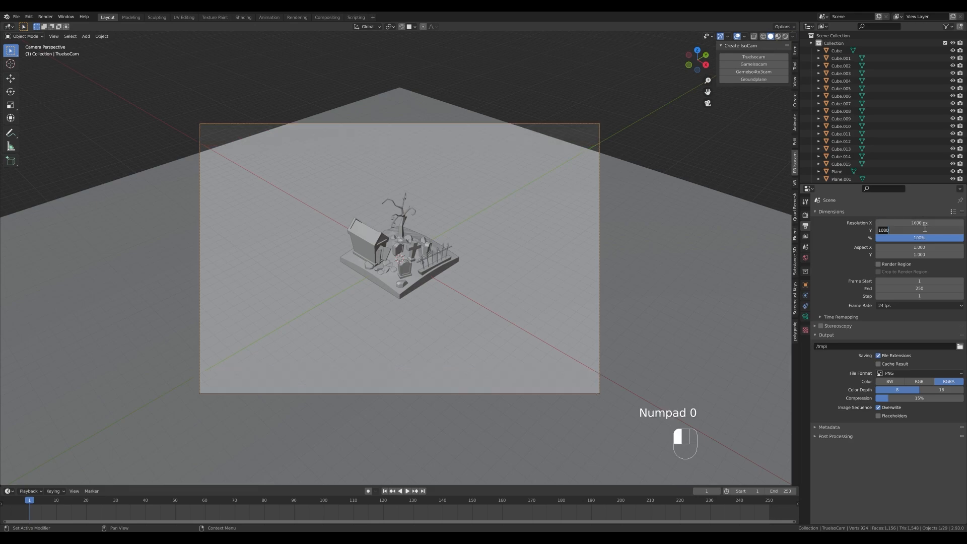
pyautogui.press('BackSpace')
pyautogui.write('122')
pyautogui.write('00')
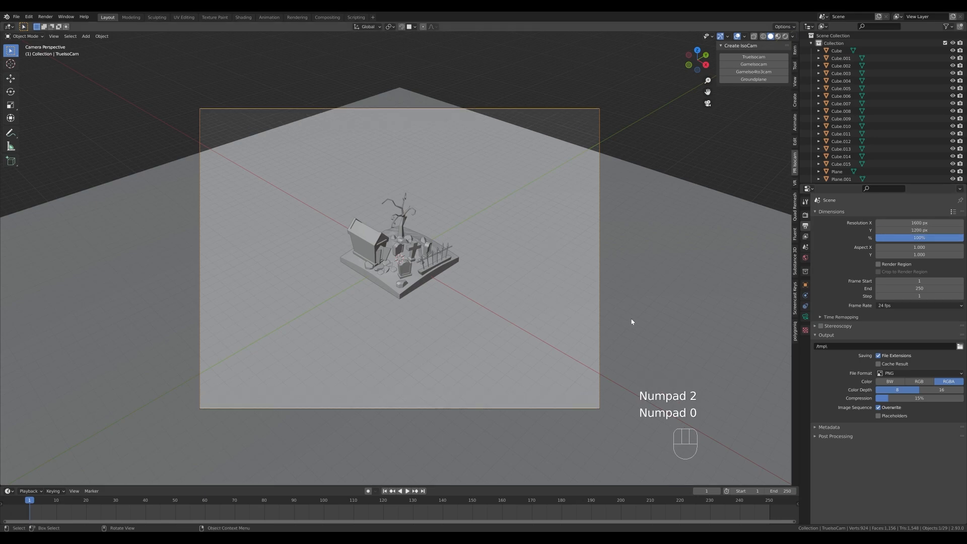
pyautogui.write('g')
# Move the camera about 28.6 m toward the scene along its local Z axis and raise it about 0.93 m along global Z.
pyautogui.press('z')
pyautogui.press('z')
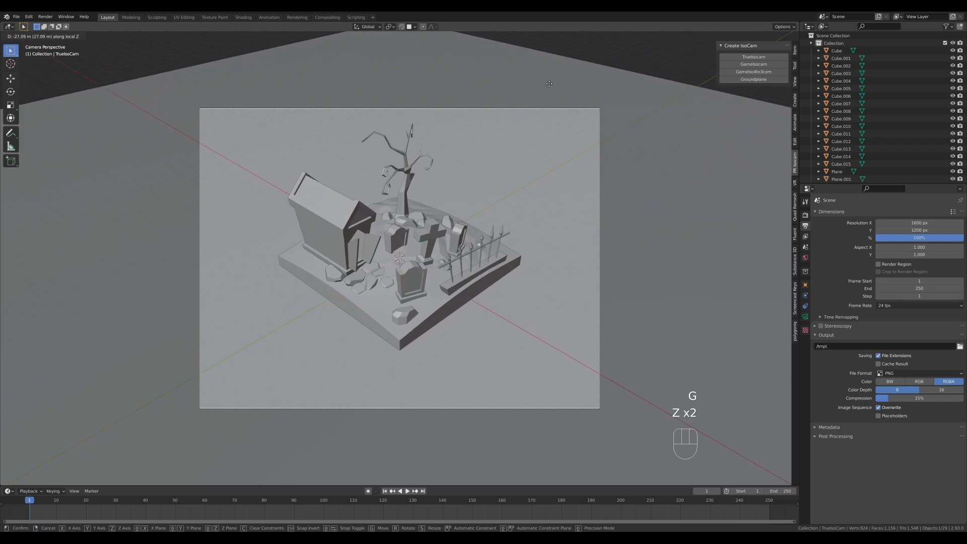
pyautogui.click(547, 77)
pyautogui.press('g')
pyautogui.press('z')
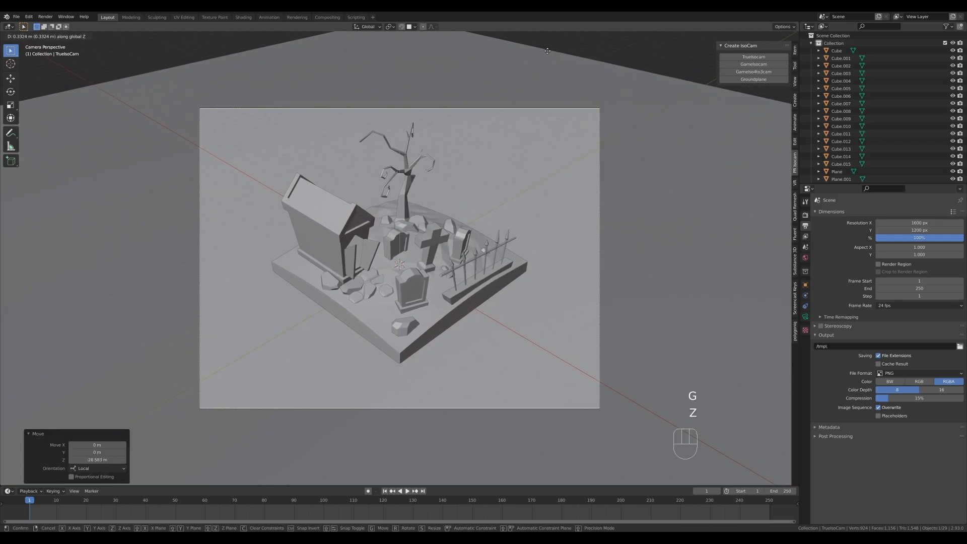
pyautogui.click(548, 455)
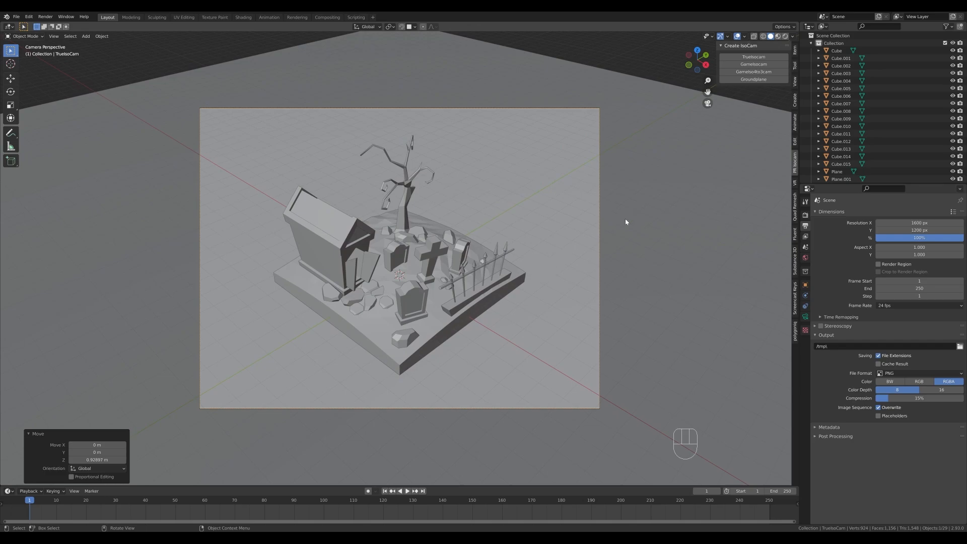
# Enable the Camera to View lock so the camera follows viewport navigation.
pyautogui.click(795, 81)
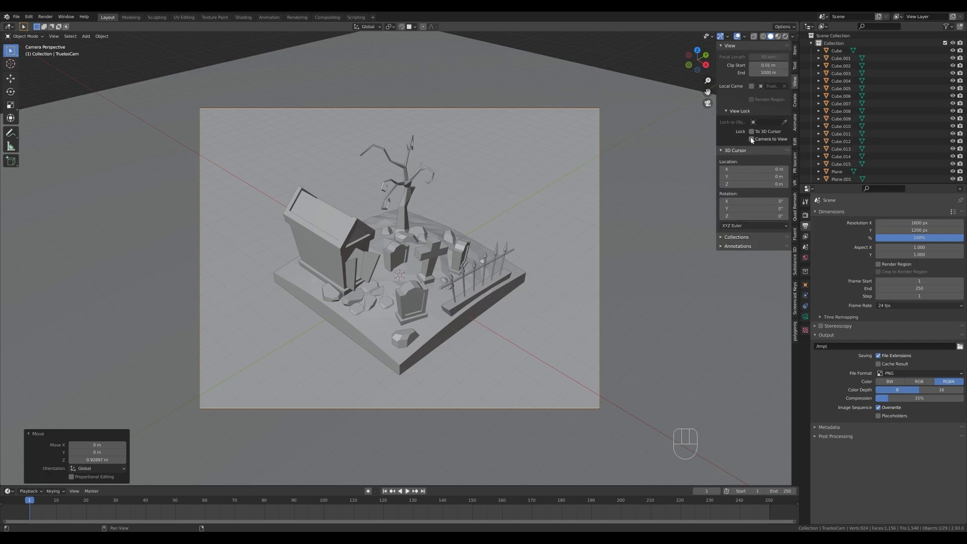
pyautogui.click(752, 139)
pyautogui.press('q')
pyautogui.click(401, 239)
pyautogui.press('q')
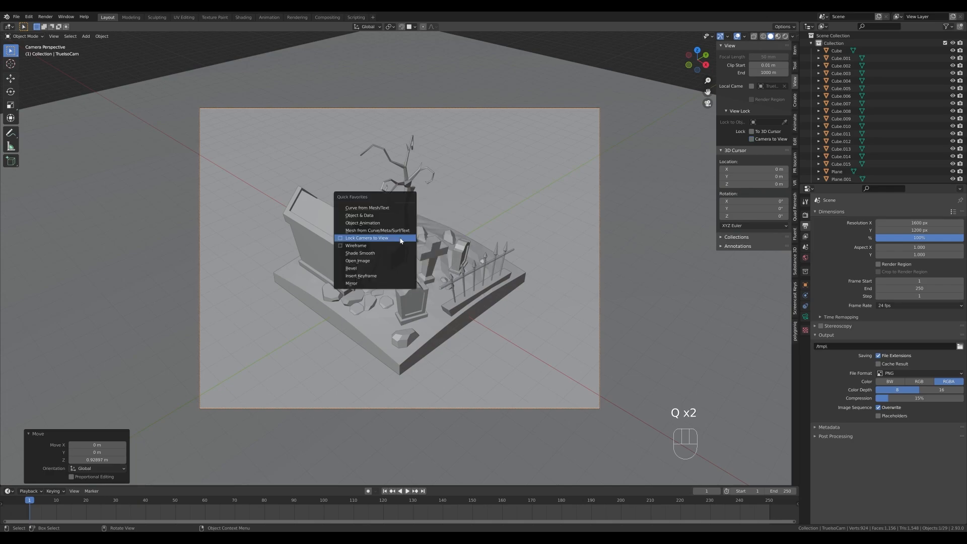
pyautogui.click(401, 239)
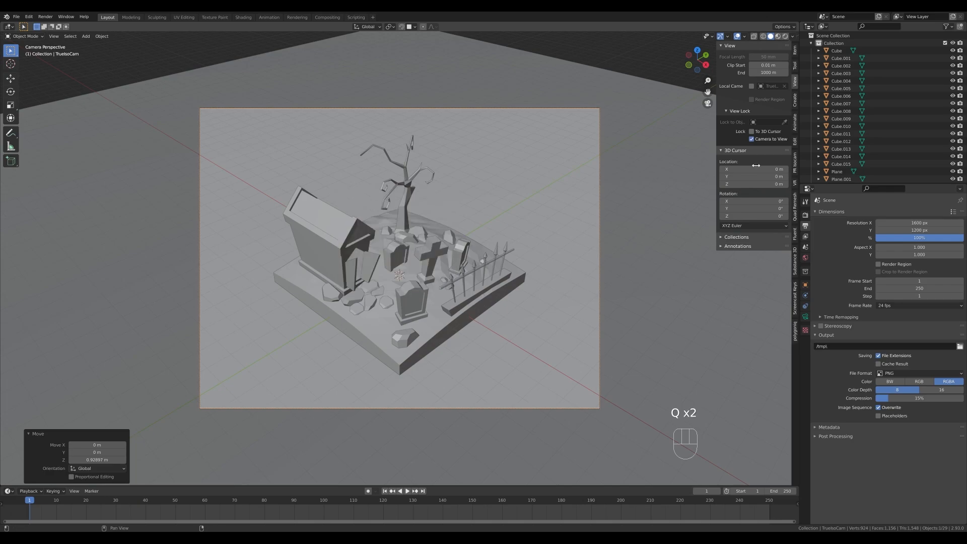
# Orbit the view-locked camera to a slightly lower, rotated angle that keeps the whole graveyard inside the frame.
pyautogui.rightClick(753, 140)
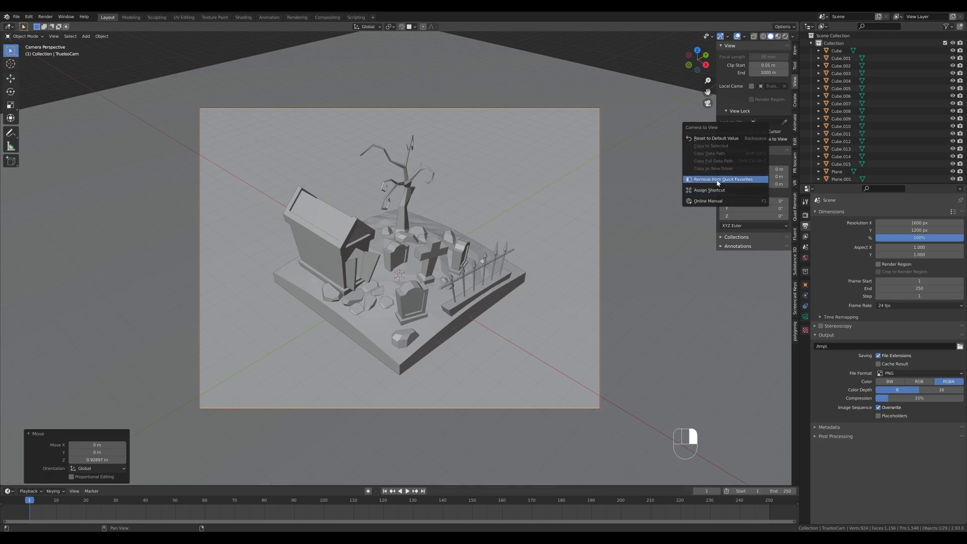
pyautogui.press('n')
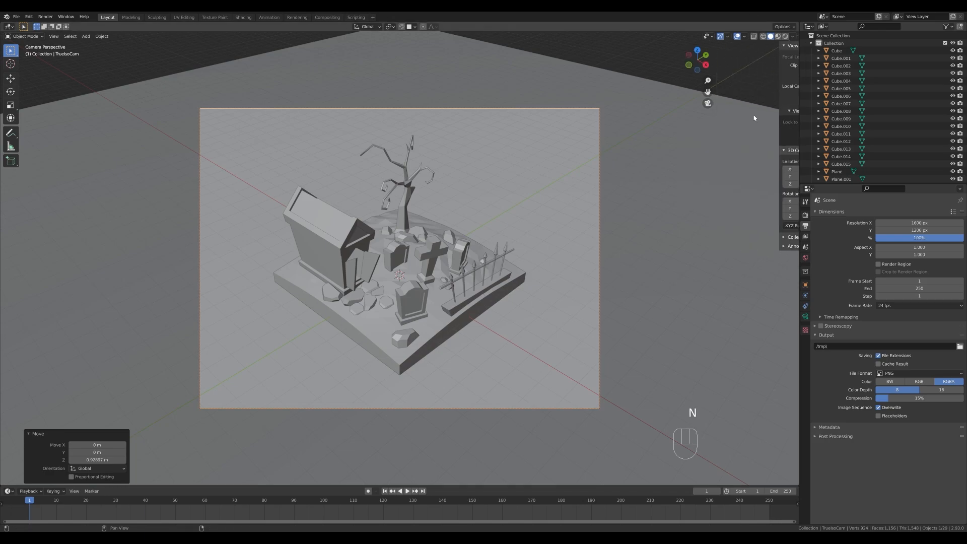
pyautogui.press('q')
# Turn off Lock Camera to View and return to the camera view.
pyautogui.press('q')
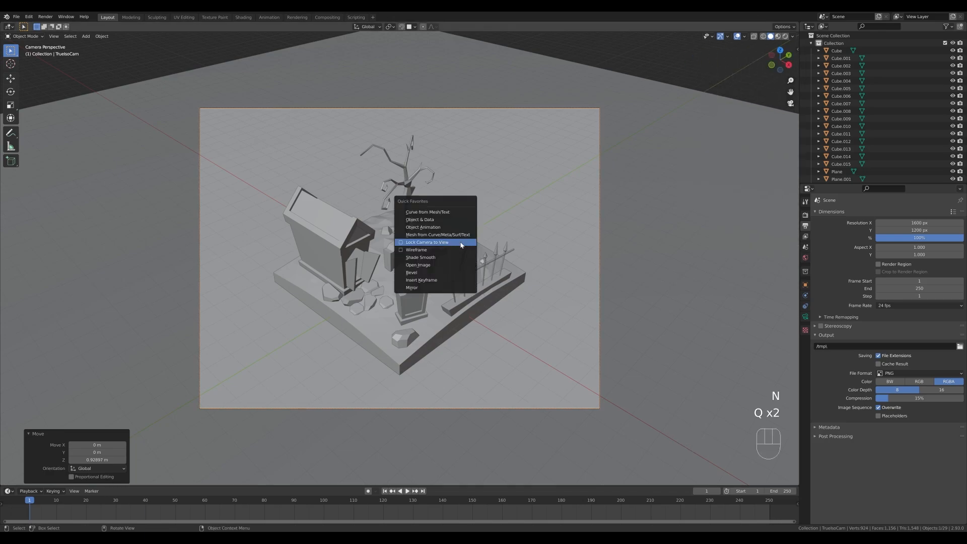
pyautogui.moveTo(469, 249); pyautogui.dragTo(515, 256, button='middle')
pyautogui.scroll(2, 468, 245)
pyautogui.scroll(-2, 469, 244)
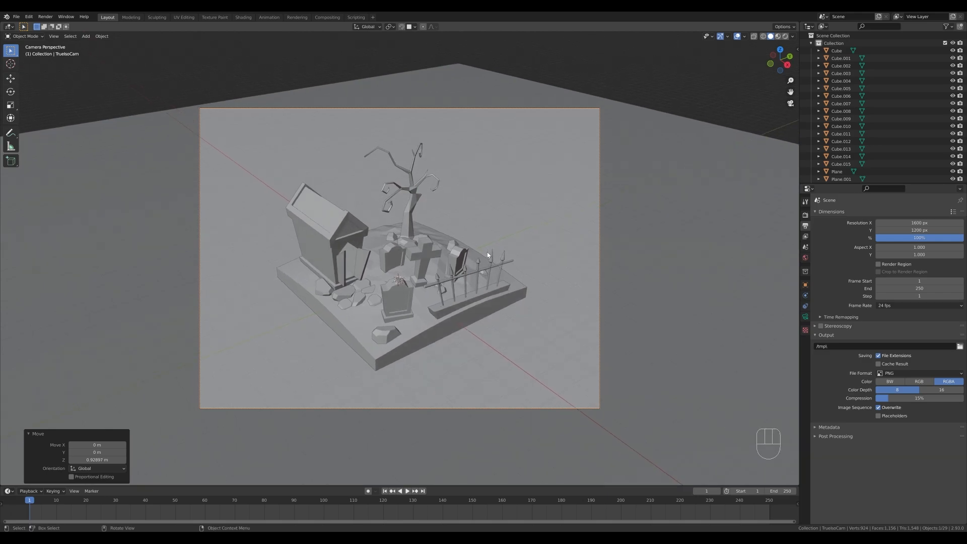
pyautogui.press('q')
pyautogui.click(454, 241)
pyautogui.scroll(-5, 515, 257)
pyautogui.press('KP_0')
# Scale the large ground plane up uniformly by about 1.146.
pyautogui.click(643, 150)
pyautogui.press('s')
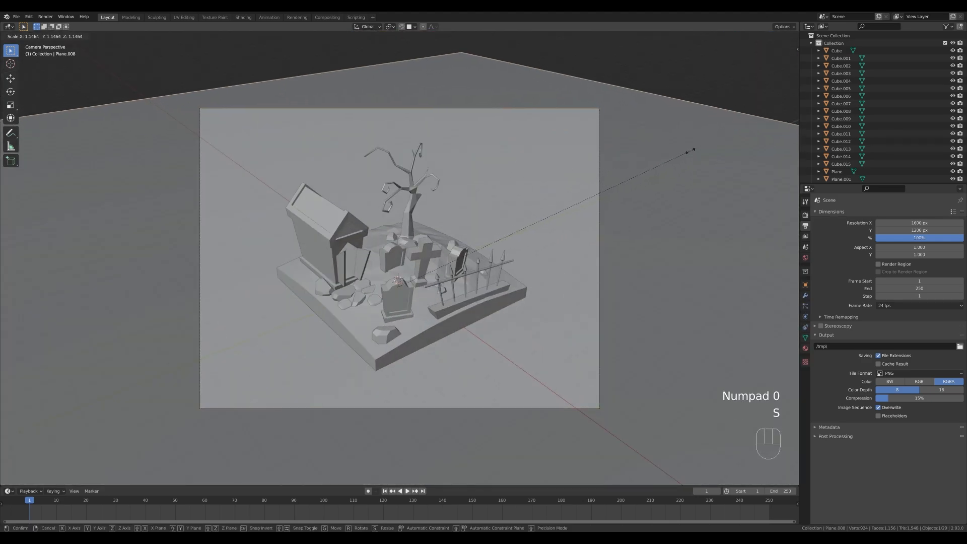
pyautogui.click(690, 150)
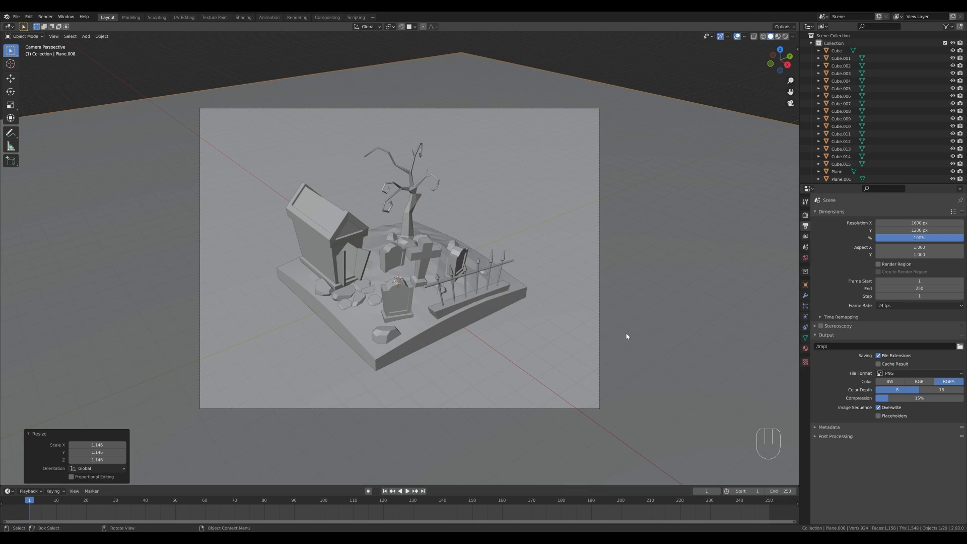
# Enable Ambient Occlusion, Bloom and Screen Space Reflections in the Eevee render settings.
pyautogui.click(805, 215)
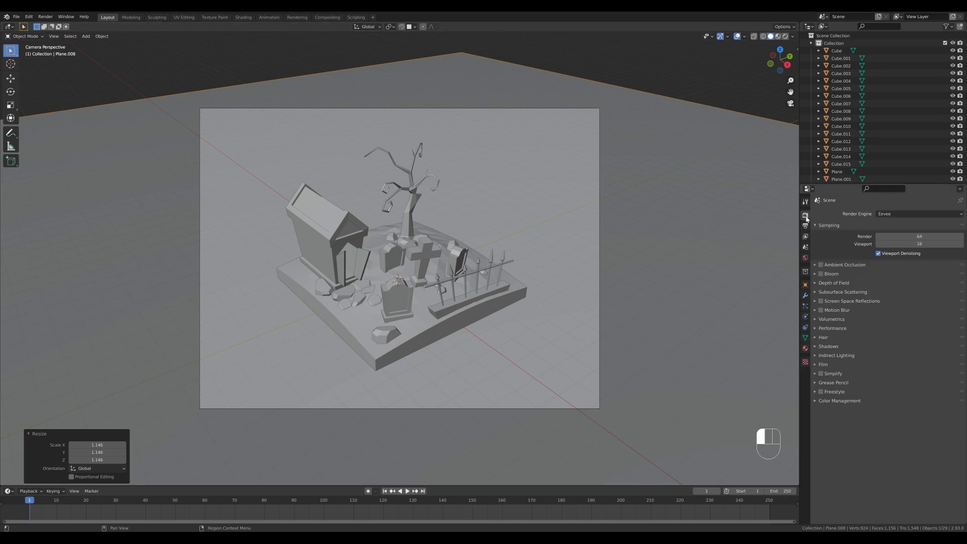
pyautogui.click(821, 265)
pyautogui.click(821, 274)
pyautogui.click(821, 301)
# Switch the render engine to Cycles and set its device to GPU Compute.
pyautogui.click(893, 212)
pyautogui.click(888, 240)
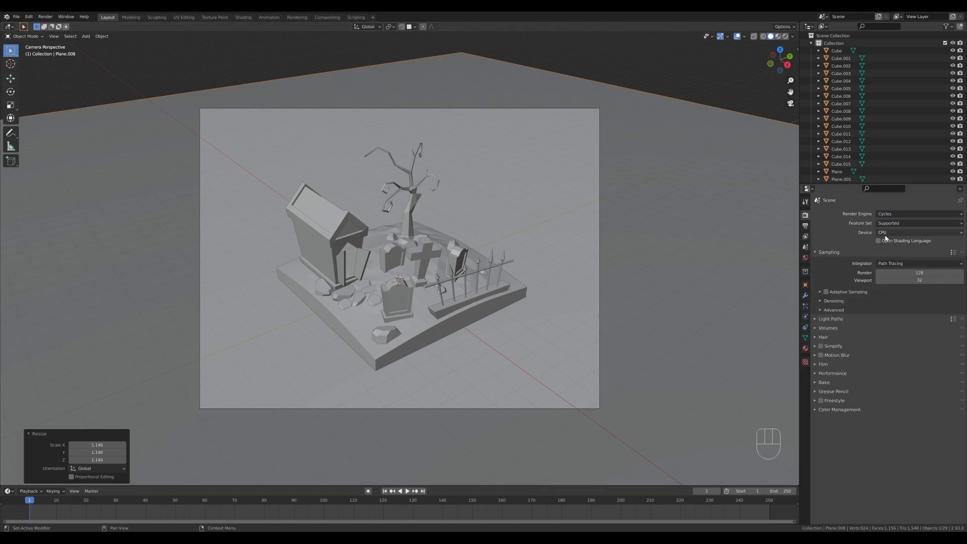
pyautogui.click(889, 232)
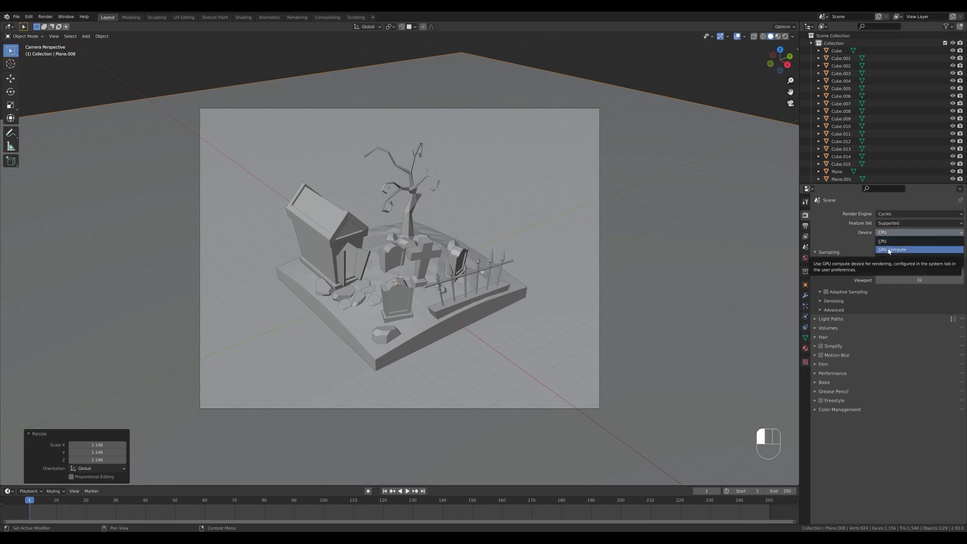
pyautogui.click(890, 250)
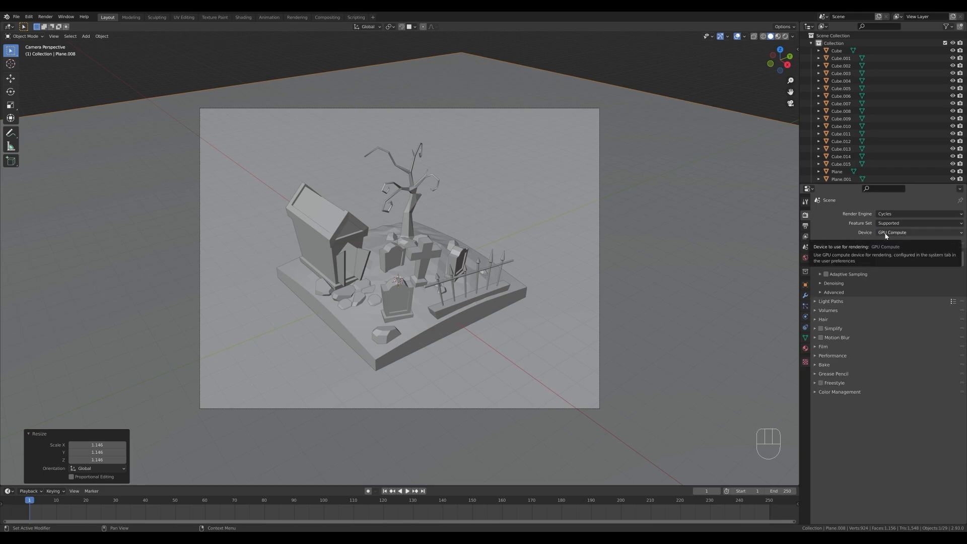
# Set the Cycles render sample count to 512.
pyautogui.click(911, 253)
pyautogui.write('512')
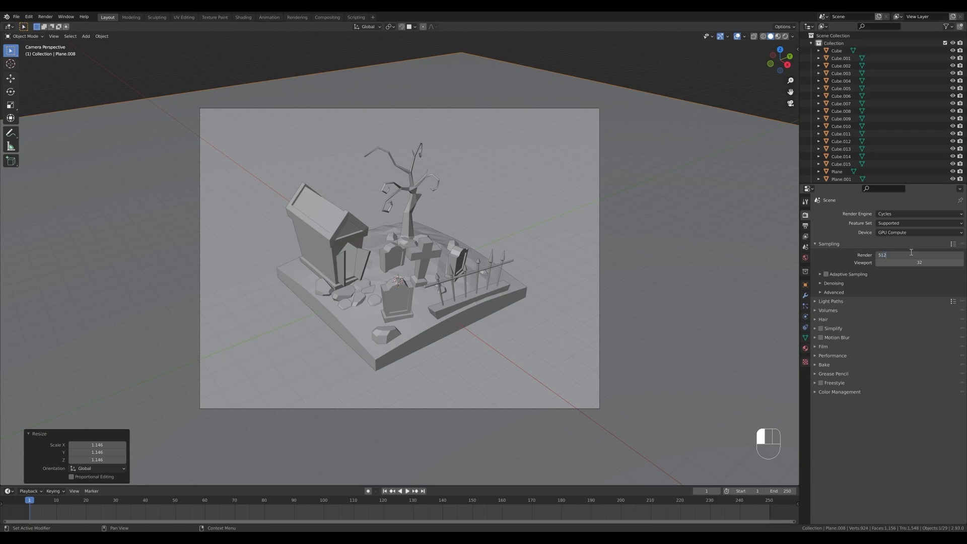
pyautogui.press('Return')
# Enable denoising with OpenImageDenoise for the final render and OptiX for the viewport.
pyautogui.click(821, 282)
pyautogui.click(878, 294)
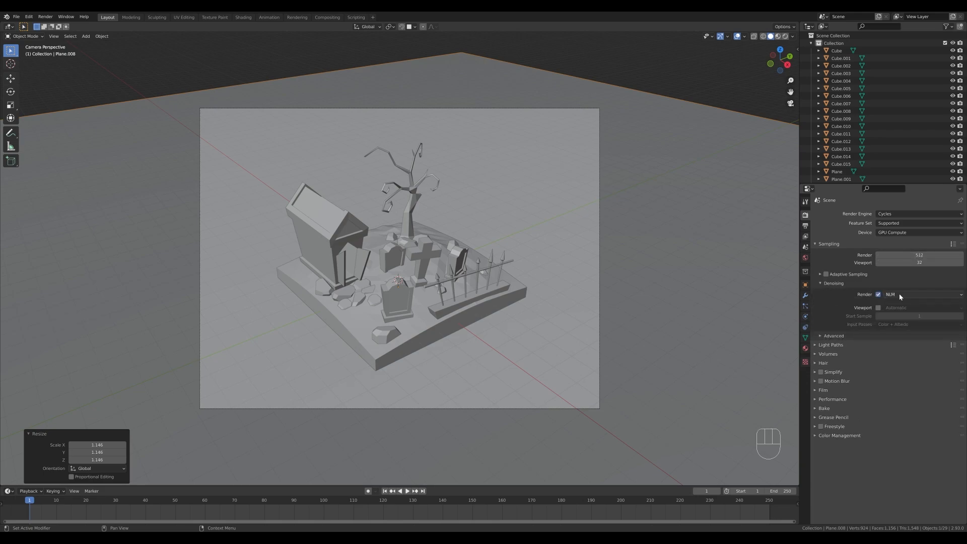
pyautogui.click(901, 294)
pyautogui.click(901, 321)
pyautogui.click(879, 307)
pyautogui.click(902, 307)
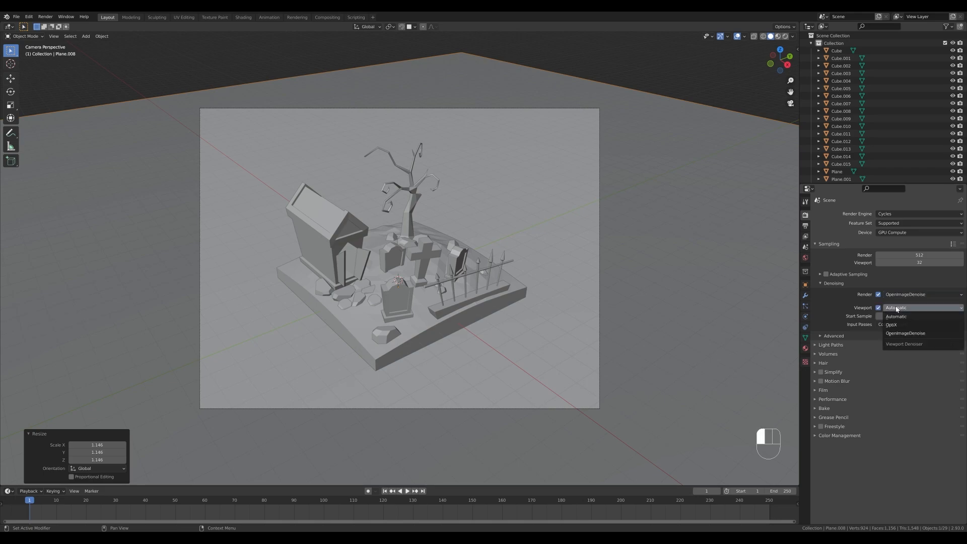
pyautogui.click(901, 326)
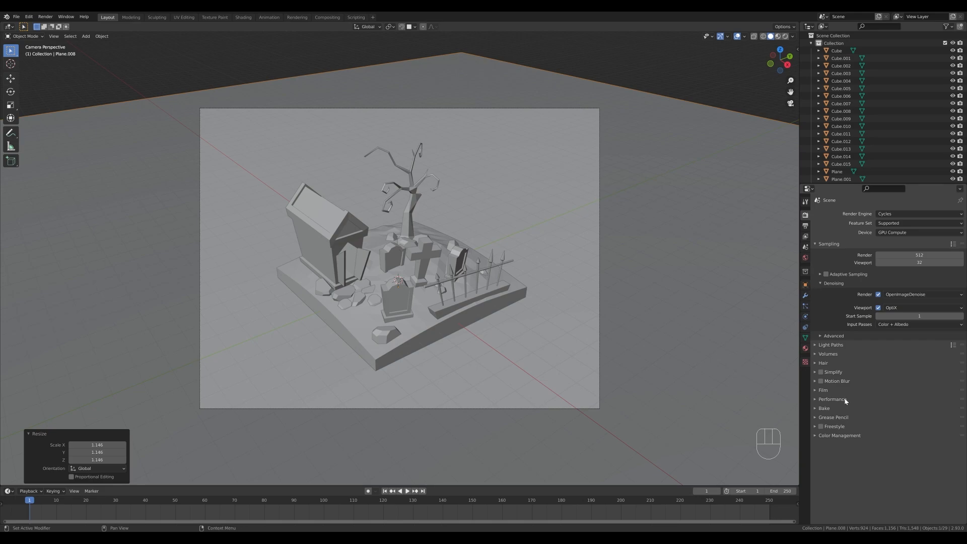
# Set the render tile size to 512 px in both X and Y in the performance settings.
pyautogui.click(865, 399)
pyautogui.click(933, 450)
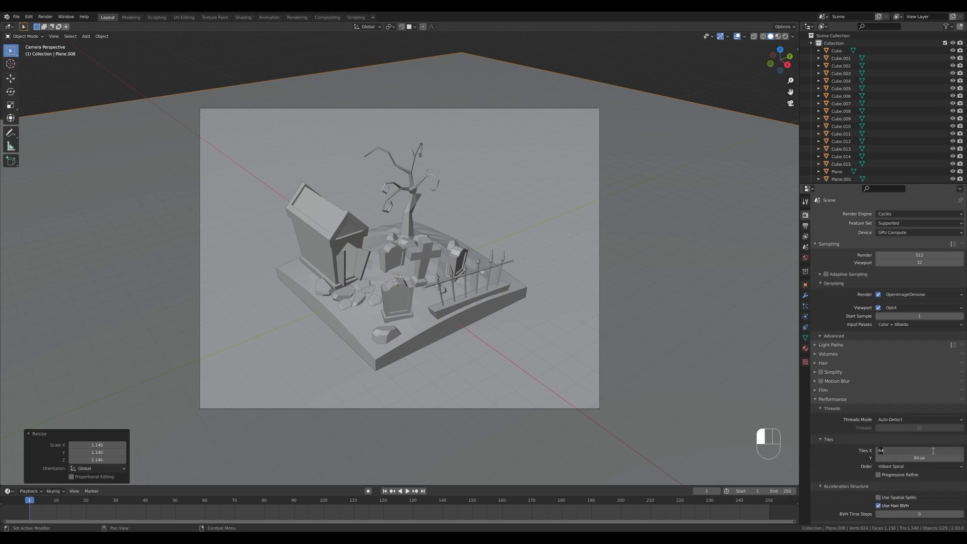
pyautogui.write('512')
pyautogui.press('Return')
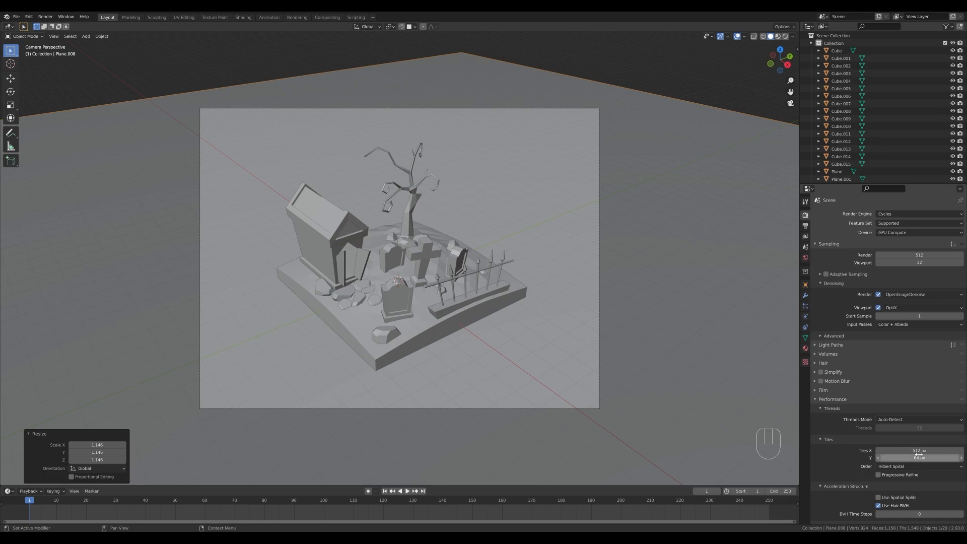
pyautogui.click(919, 457)
pyautogui.write('512')
pyautogui.press('Return')
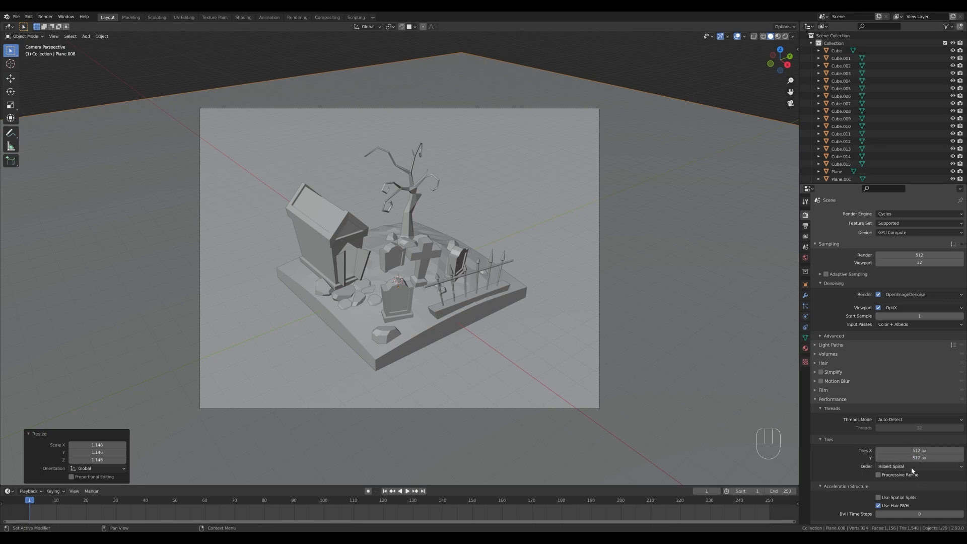
pyautogui.click(817, 399)
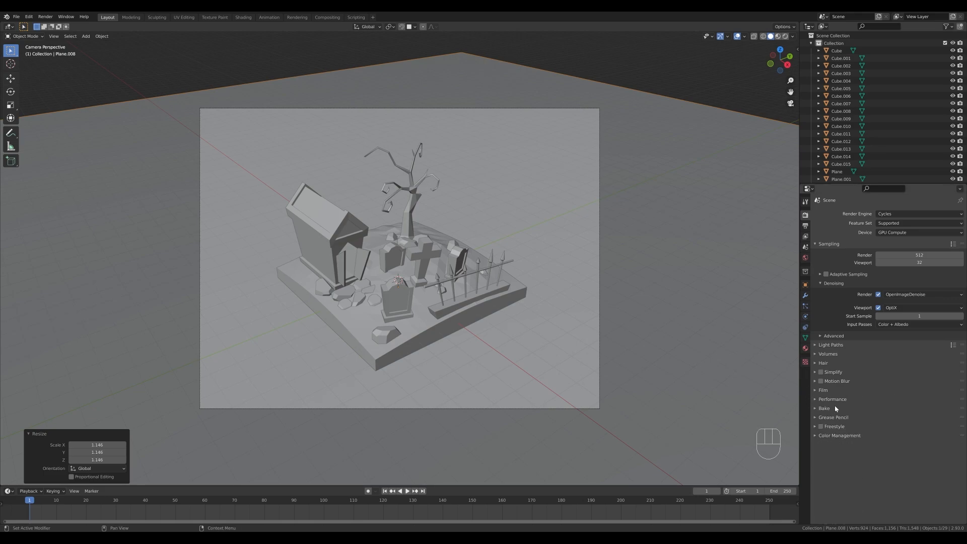
# Mark a render region enclosing the camera frame and preview the scene in Rendered shading.
pyautogui.hotkey('ctrl', 'b')
pyautogui.moveTo(200, 106); pyautogui.dragTo(666, 433)
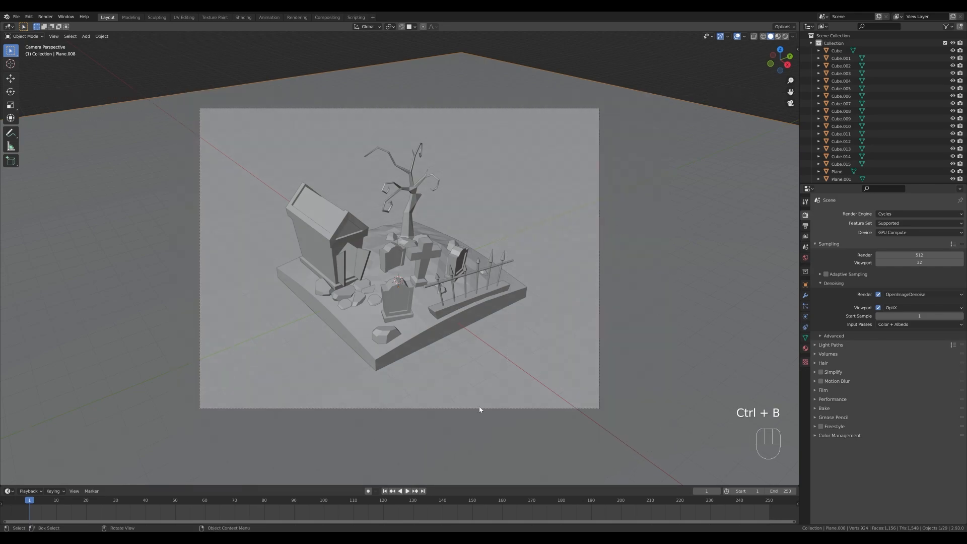
pyautogui.press('z')
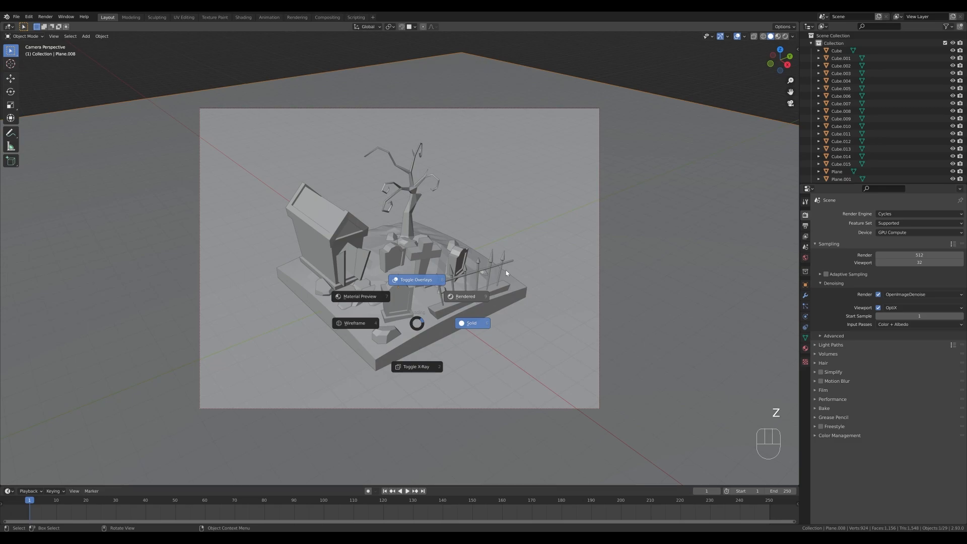
pyautogui.click(505, 269)
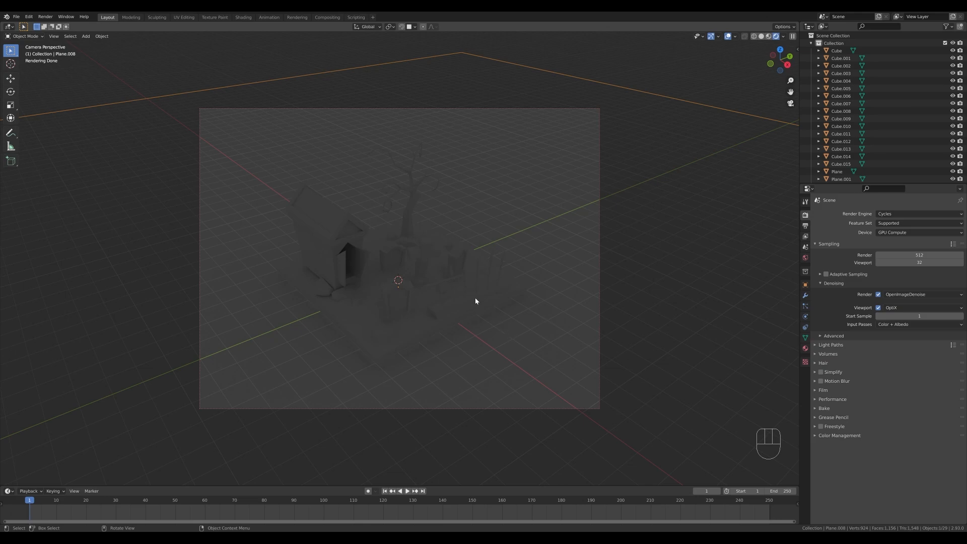
pyautogui.scroll(5, 426, 282)
pyautogui.scroll(-4, 423, 264)
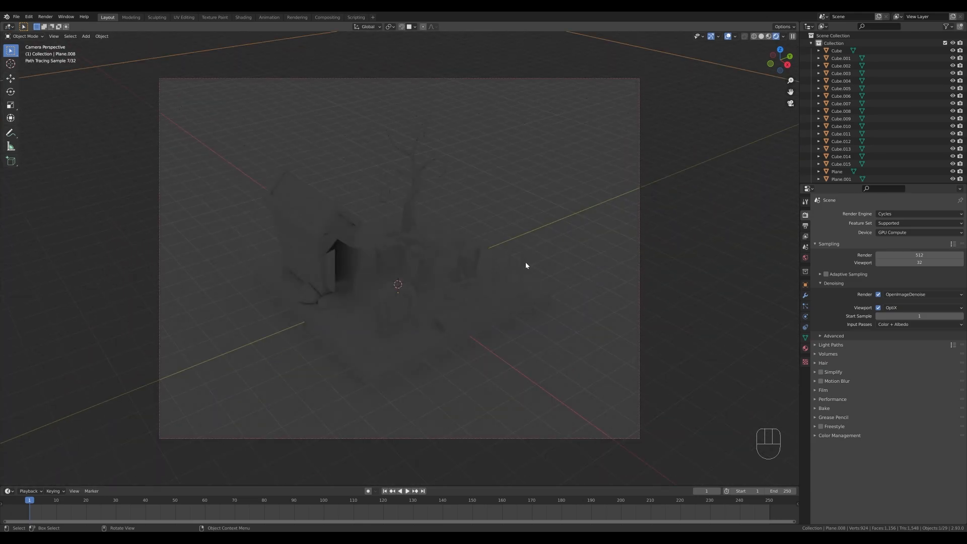
# Switch the viewport to Material Preview shading with Scene Lights and Scene World enabled.
pyautogui.press('z')
pyautogui.click(416, 198)
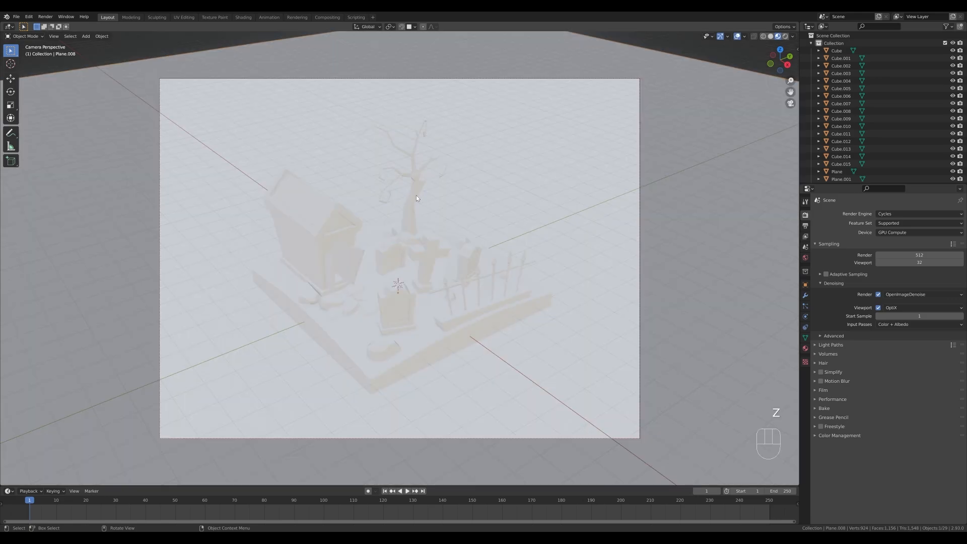
pyautogui.click(792, 37)
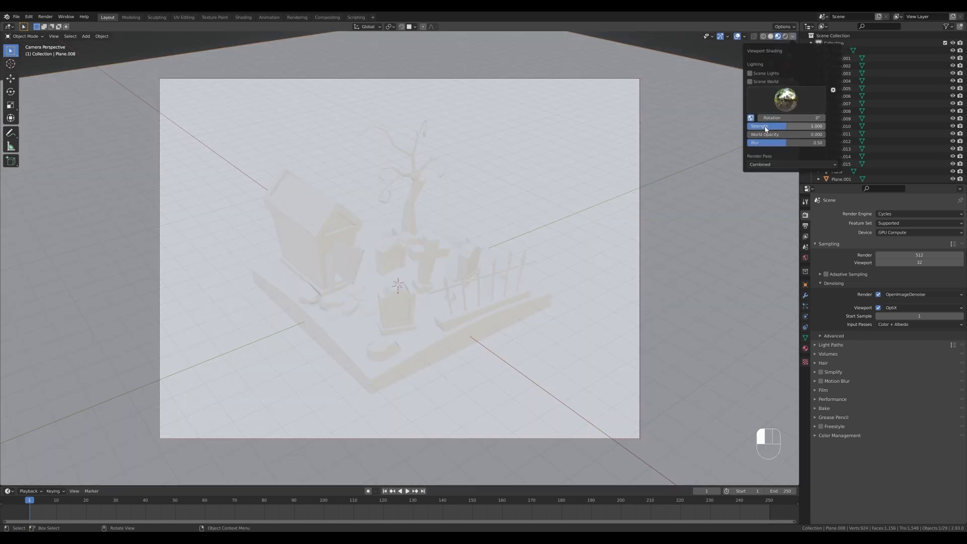
pyautogui.click(761, 74)
pyautogui.click(768, 82)
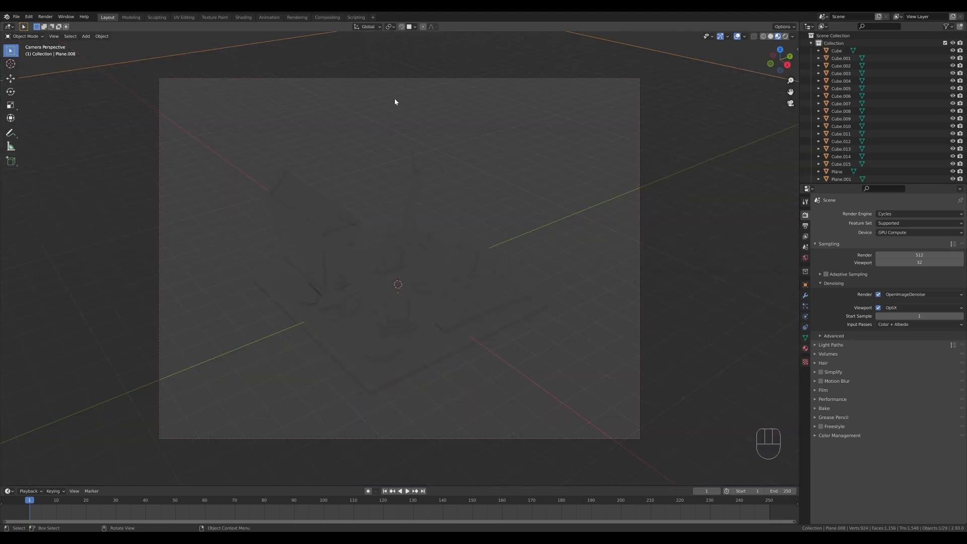
pyautogui.scroll(-1, 502, 275)
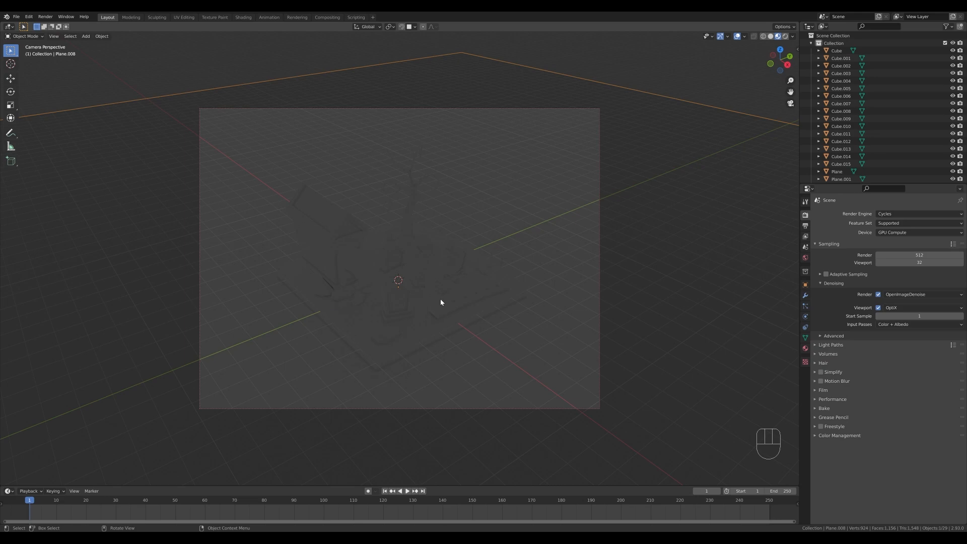
# Add an area light at the scene's center and raise it about 8.4 m along the global Z axis.
pyautogui.hotkey('shift', 'a')
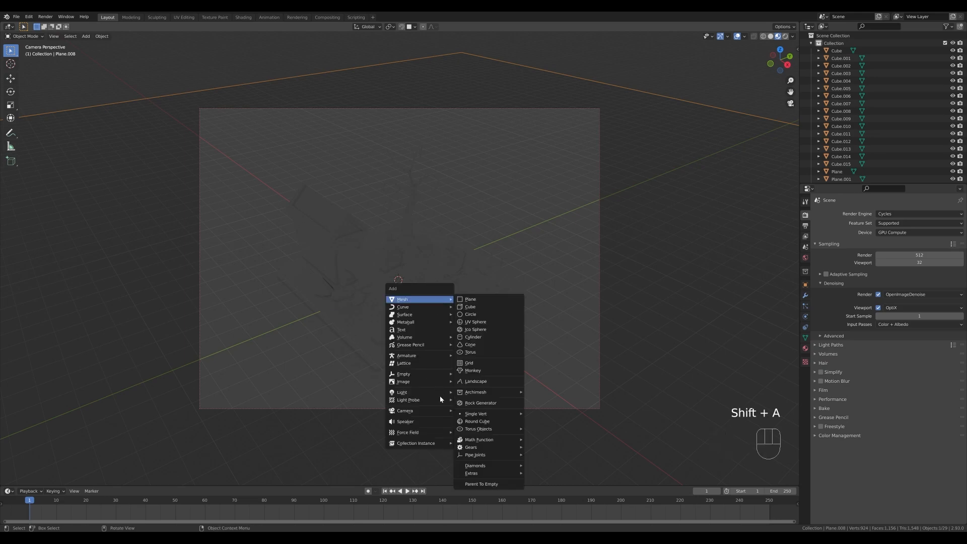
pyautogui.moveTo(440, 393)
pyautogui.click(476, 417)
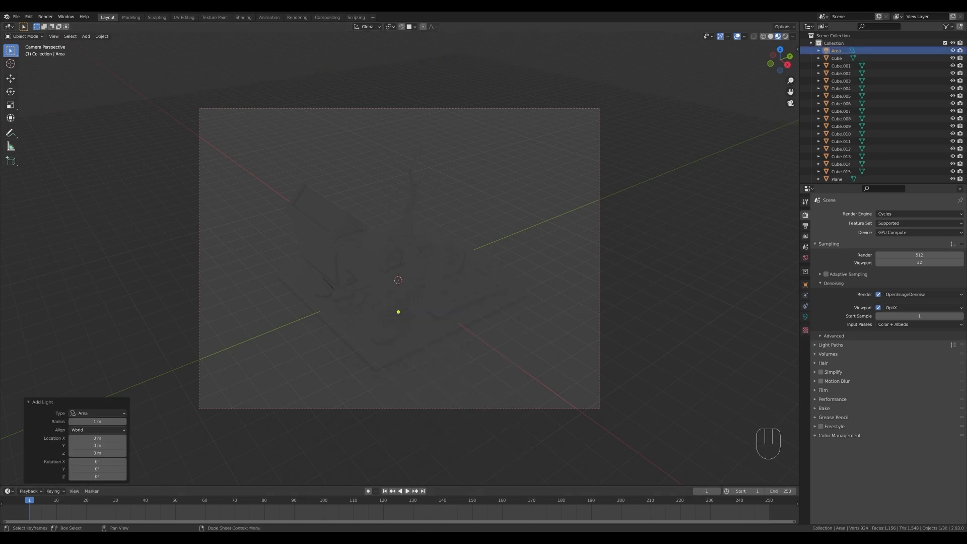
pyautogui.press('g')
pyautogui.press('z')
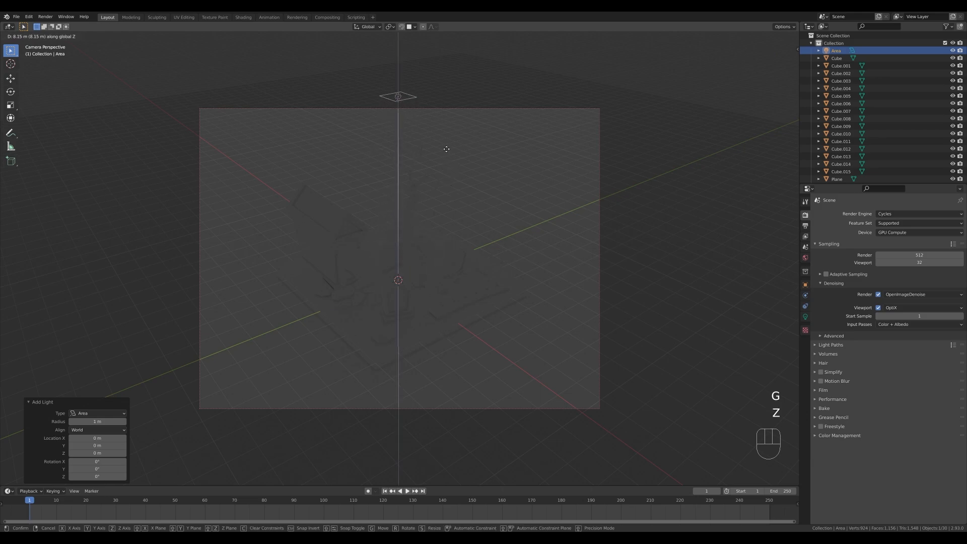
pyautogui.click(445, 148)
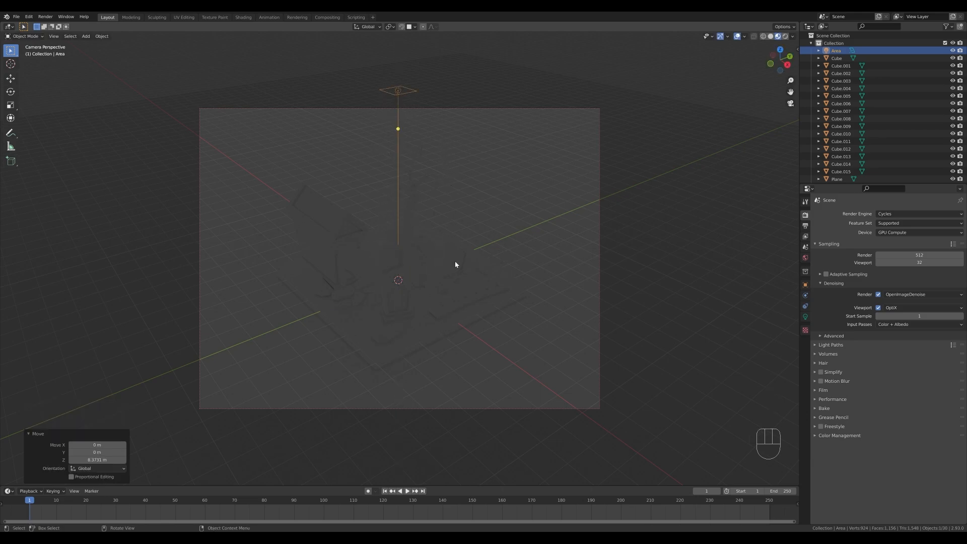
# Set the pivot point to the 3D Cursor and rotate the area light -45° around the global X axis.
pyautogui.press('.')
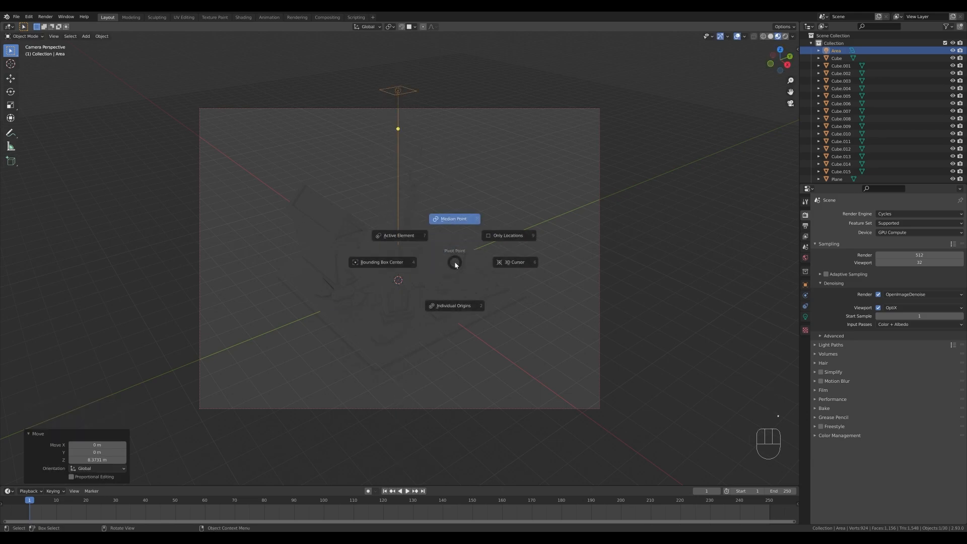
pyautogui.click(532, 265)
pyautogui.press('r')
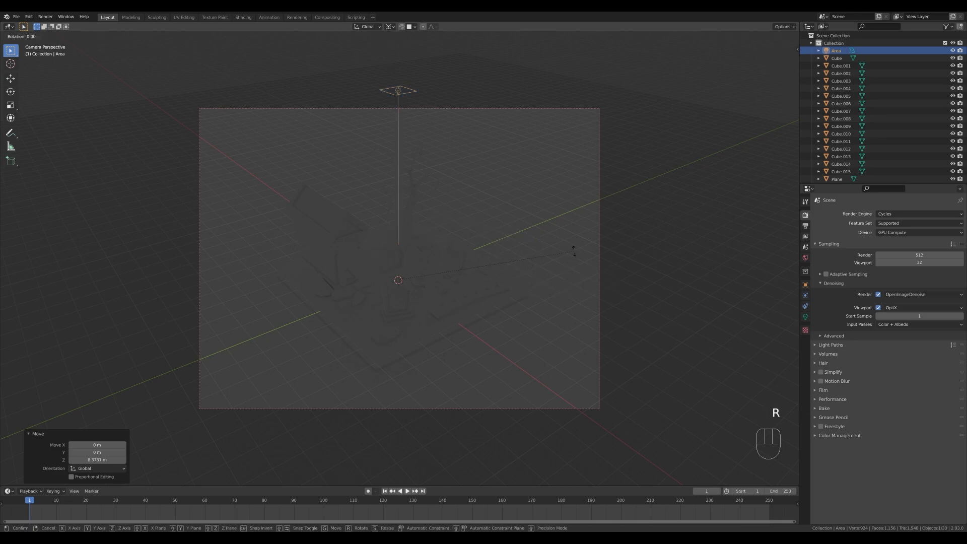
pyautogui.press('x')
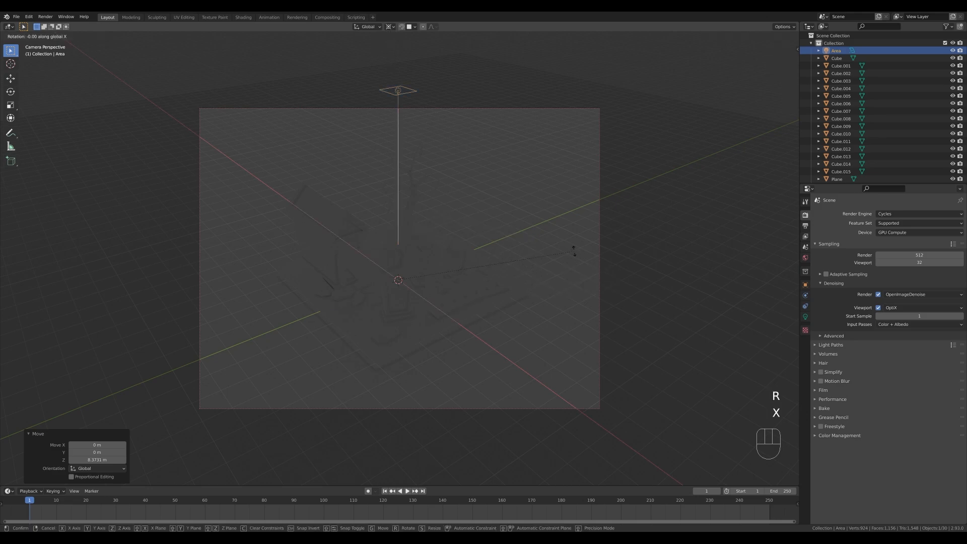
pyautogui.press('KP_Subtract')
pyautogui.press('KP_4')
pyautogui.press('KP_5')
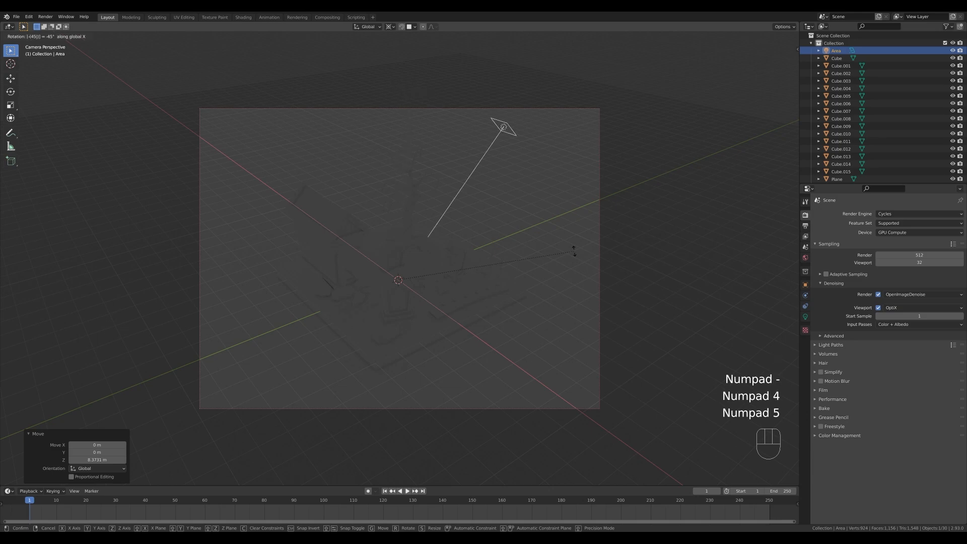
pyautogui.press('KP_Enter')
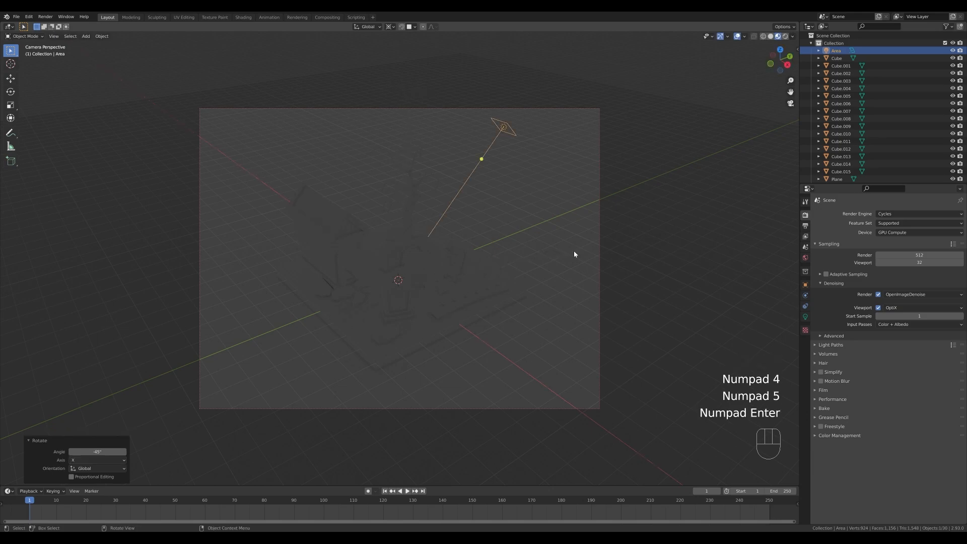
# Rotate the area light 45° around the global Z axis, pivoting on the 3D cursor.
pyautogui.press('r')
pyautogui.press('z')
pyautogui.press('KP_4')
pyautogui.press('KP_5')
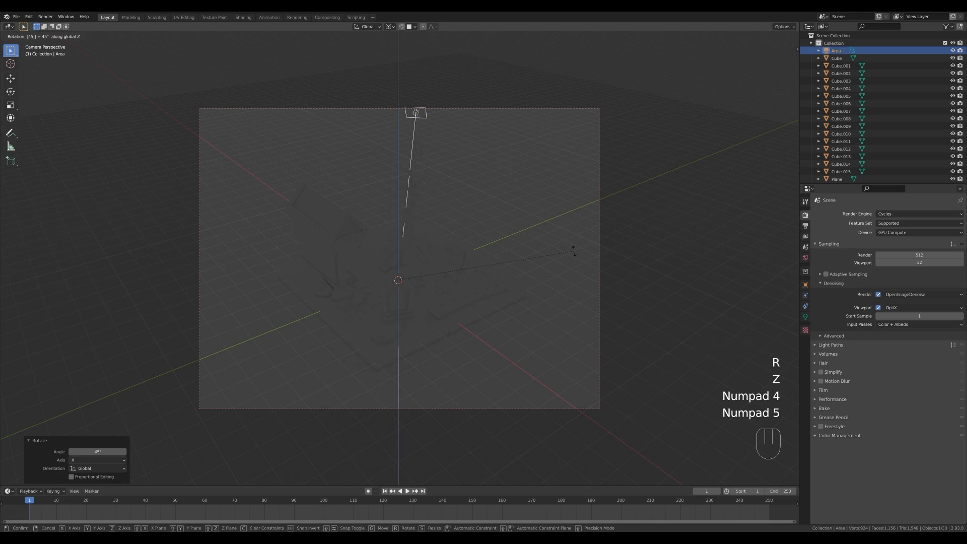
pyautogui.press('KP_Enter')
# Try moving the area light outward along its local Z axis and undo that move.
pyautogui.press('g')
pyautogui.press('z')
# Move the area light away from the graveyard along its local Z axis by about 1.6 m and a further 2.4 m.
pyautogui.press('z')
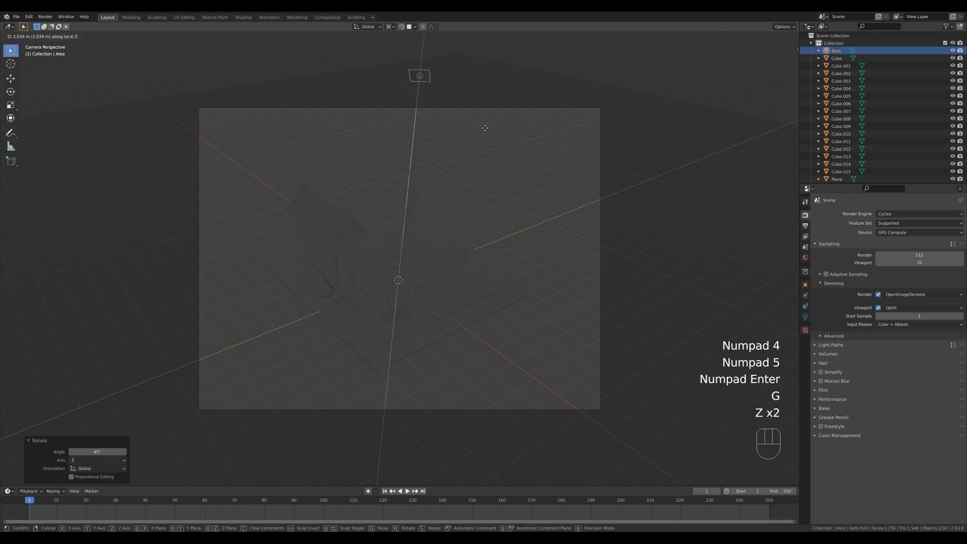
pyautogui.click(466, 166)
pyautogui.hotkey('ctrl', 'z')
pyautogui.press('g')
pyautogui.press('z')
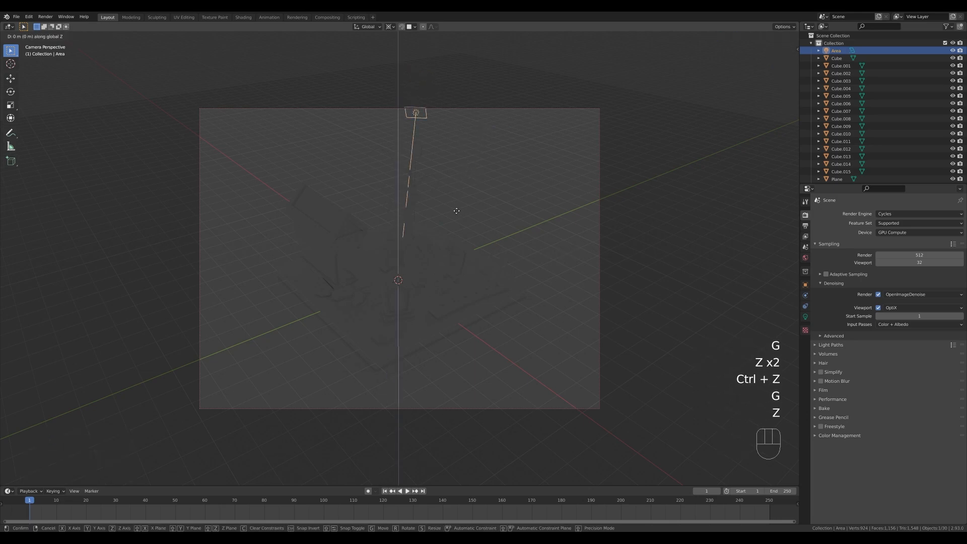
pyautogui.press('z')
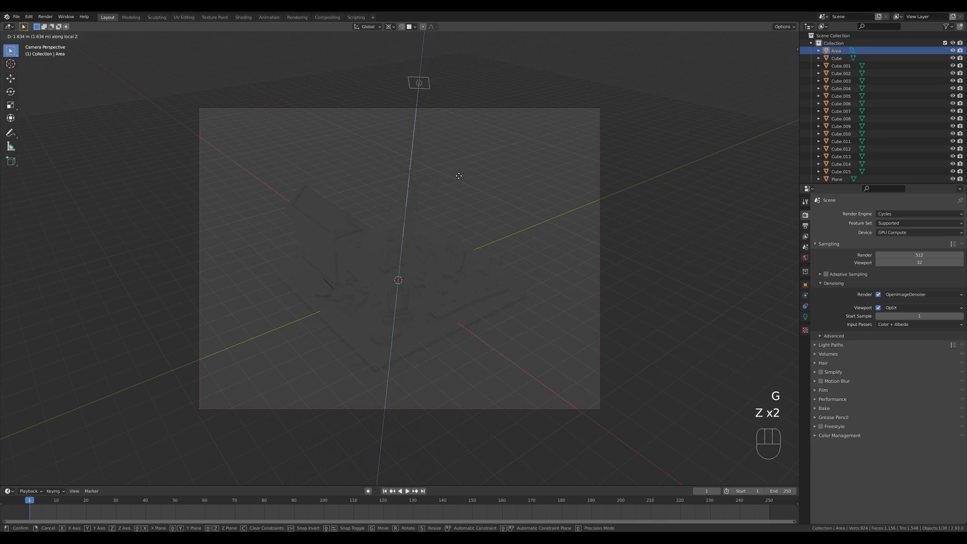
pyautogui.click(456, 176)
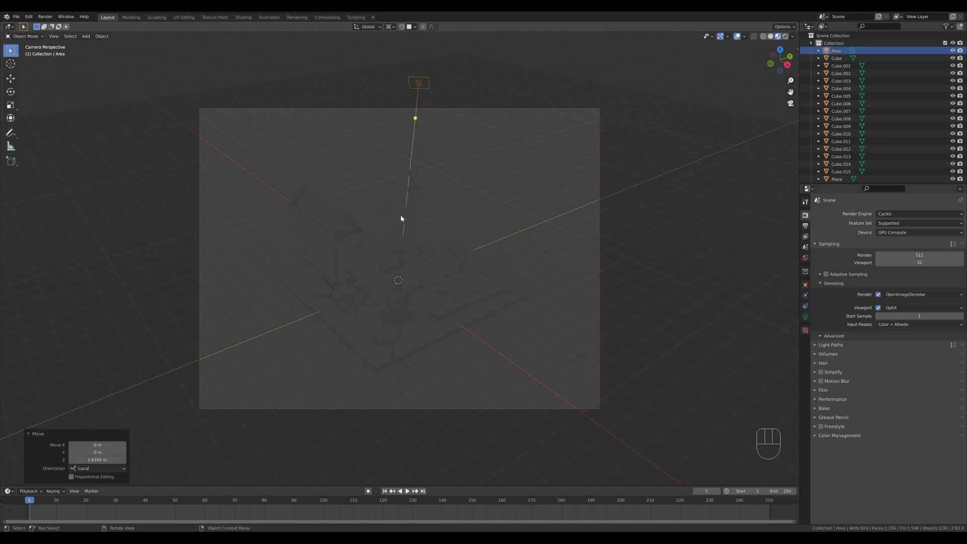
pyautogui.press('g')
pyautogui.press('z')
pyautogui.press('z')
pyautogui.click(446, 94)
pyautogui.press('r')
pyautogui.press('z')
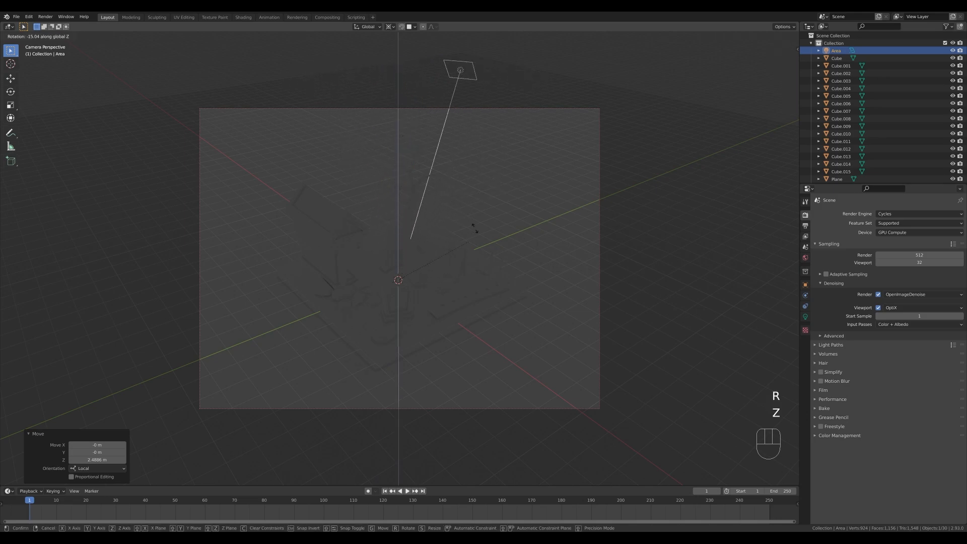
pyautogui.press('Escape')
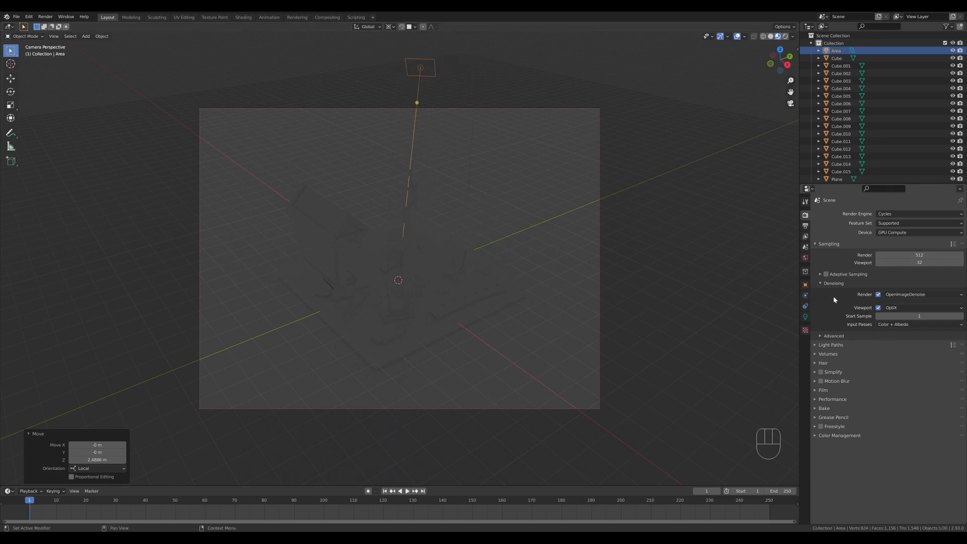
# Set the area light's power to 1500 W.
pyautogui.click(805, 317)
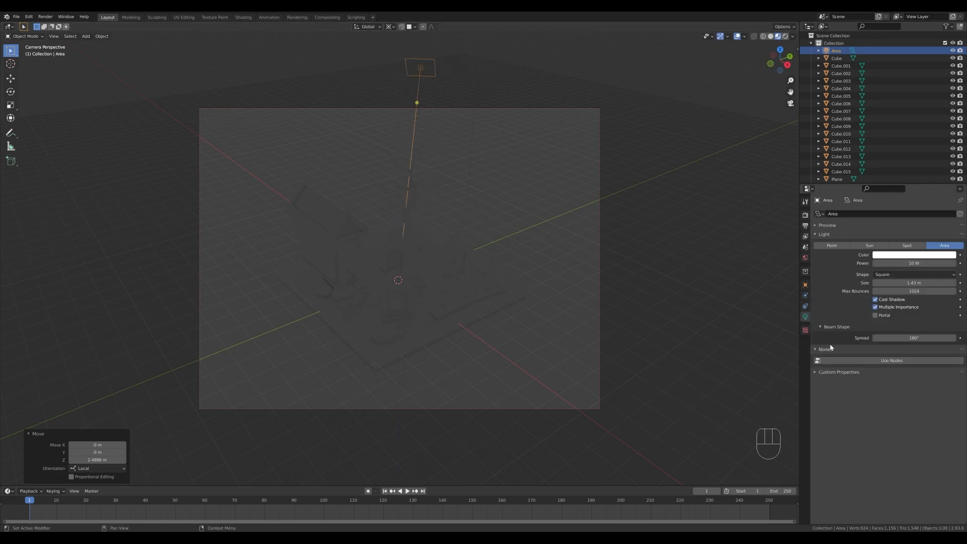
pyautogui.click(916, 262)
pyautogui.write('1500')
pyautogui.press('Return')
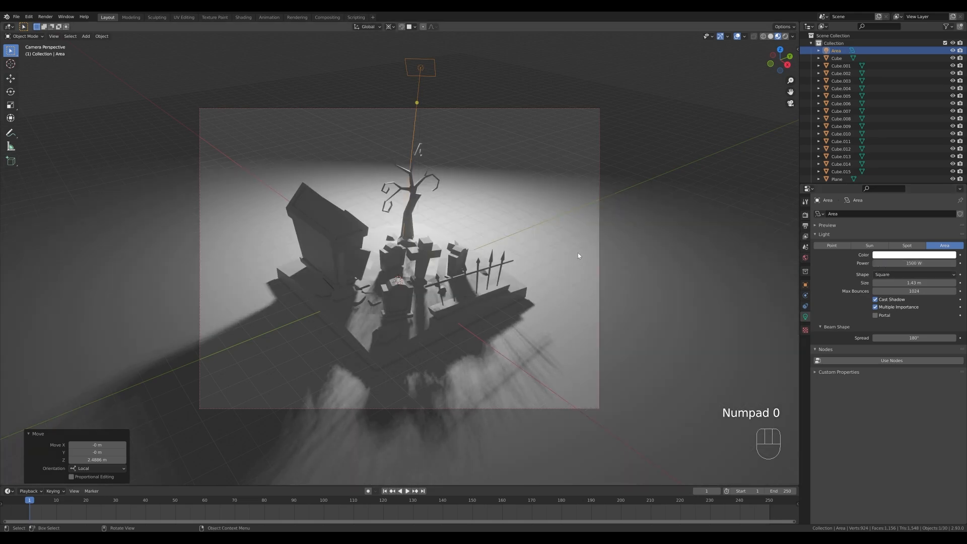
# Rotate the area light about 6.9° around the global Z axis, pivoting on the 3D cursor.
pyautogui.press('r')
pyautogui.press('z')
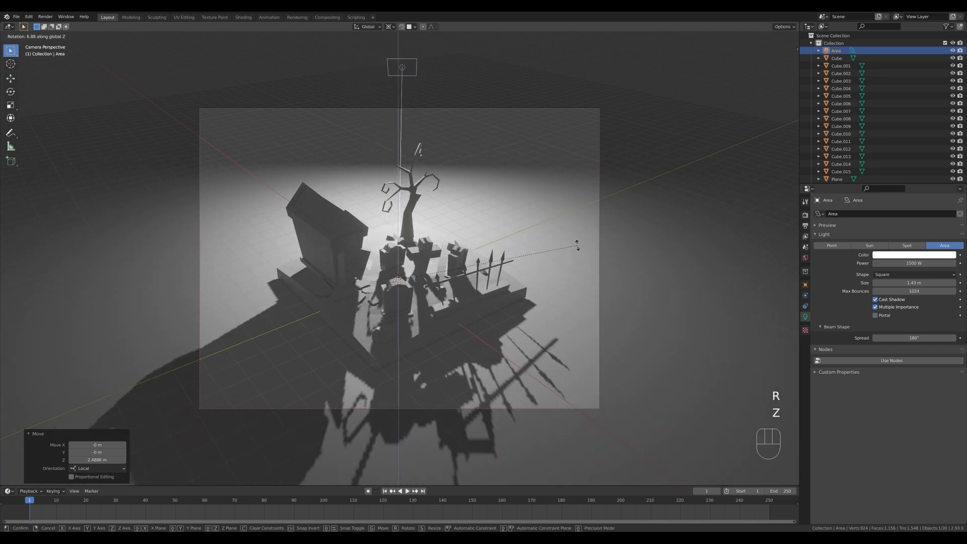
pyautogui.click(577, 245)
# Try moving the area light about 7.3 m outward along its local Z axis and undo that move.
pyautogui.press('g')
pyautogui.press('z')
pyautogui.press('z')
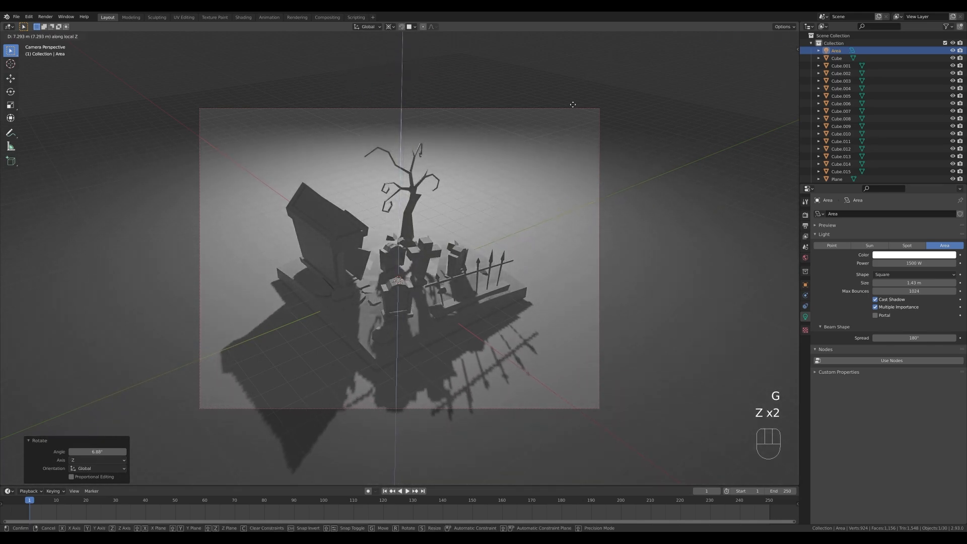
pyautogui.hotkey('ctrl', 'z')
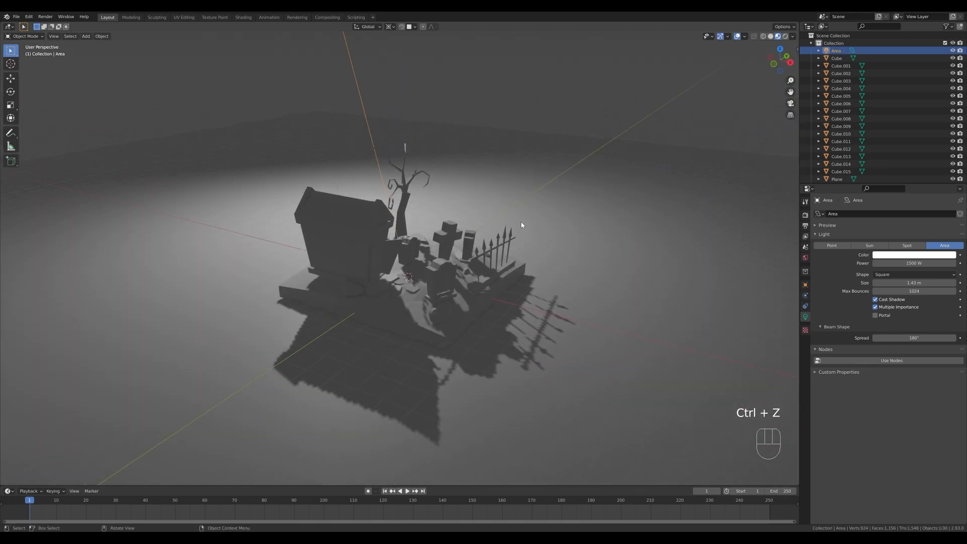
# Turn off Scene Lights and Scene World in the viewport shading options.
pyautogui.moveTo(522, 225); pyautogui.dragTo(555, 267, button='middle')
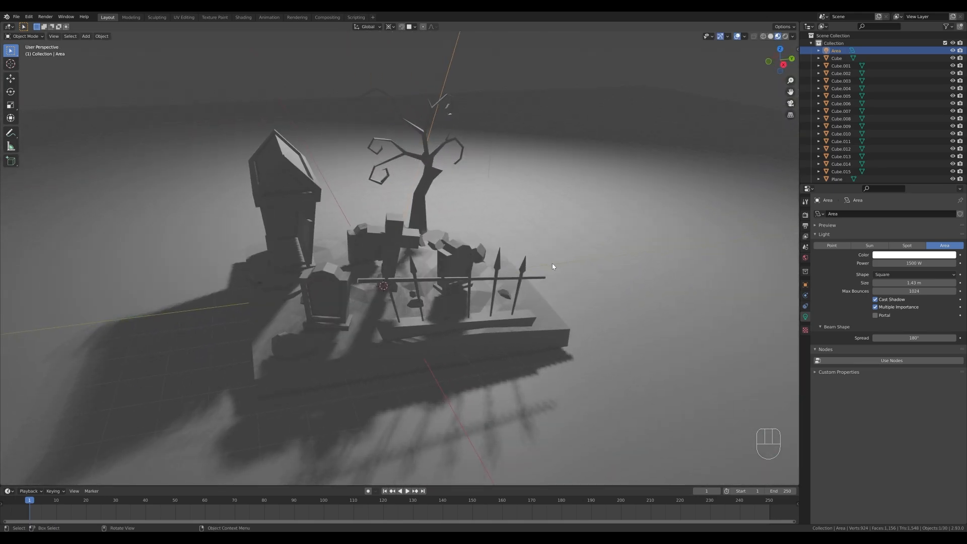
pyautogui.click(792, 37)
pyautogui.click(750, 73)
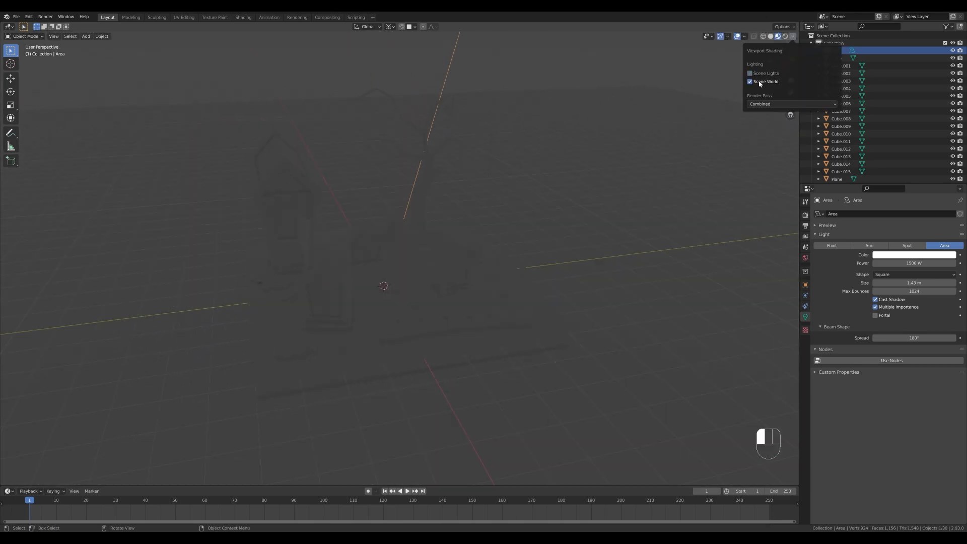
pyautogui.click(761, 83)
pyautogui.moveTo(501, 227); pyautogui.dragTo(515, 301, button='middle')
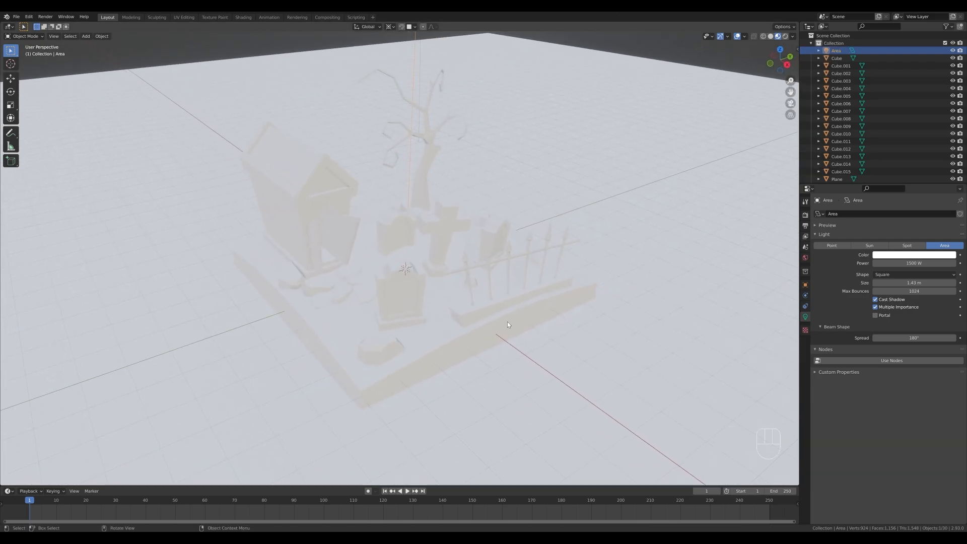
# Add a new material named Bg to the large background ground plane.
pyautogui.click(667, 202)
pyautogui.click(805, 347)
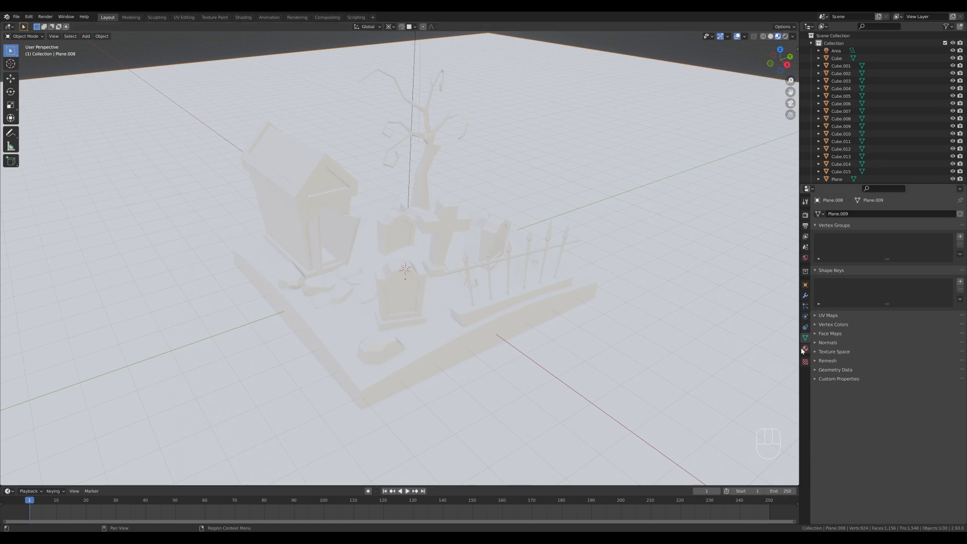
pyautogui.click(849, 238)
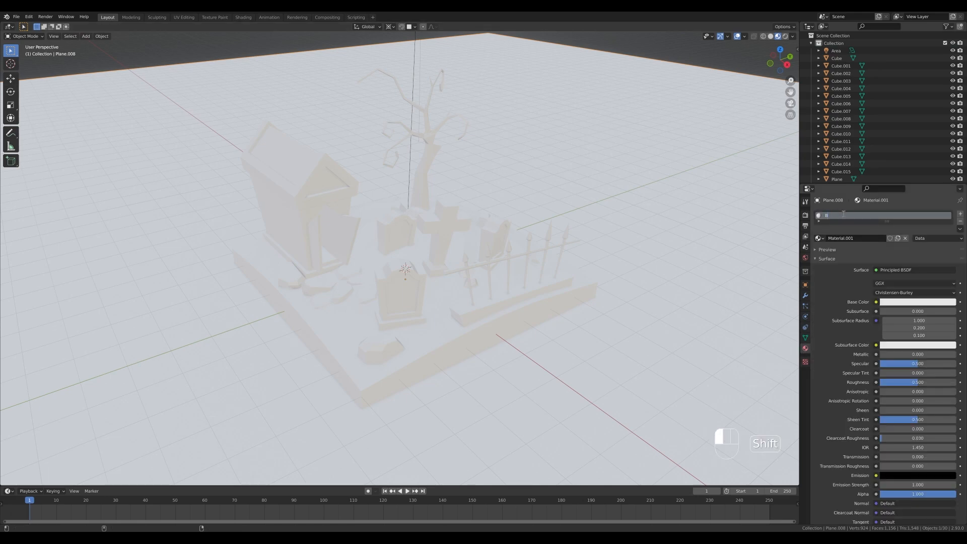
pyautogui.click(844, 216)
# Set the Bg material's base color to near black and its roughness to about 0.82.
pyautogui.click(901, 302)
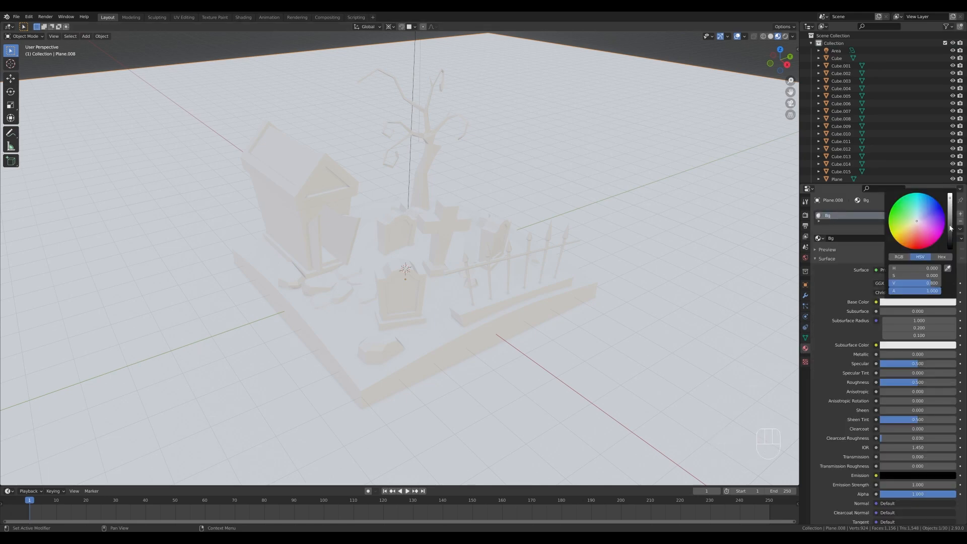
pyautogui.moveTo(951, 227); pyautogui.dragTo(951, 256)
pyautogui.moveTo(897, 383); pyautogui.dragTo(950, 383)
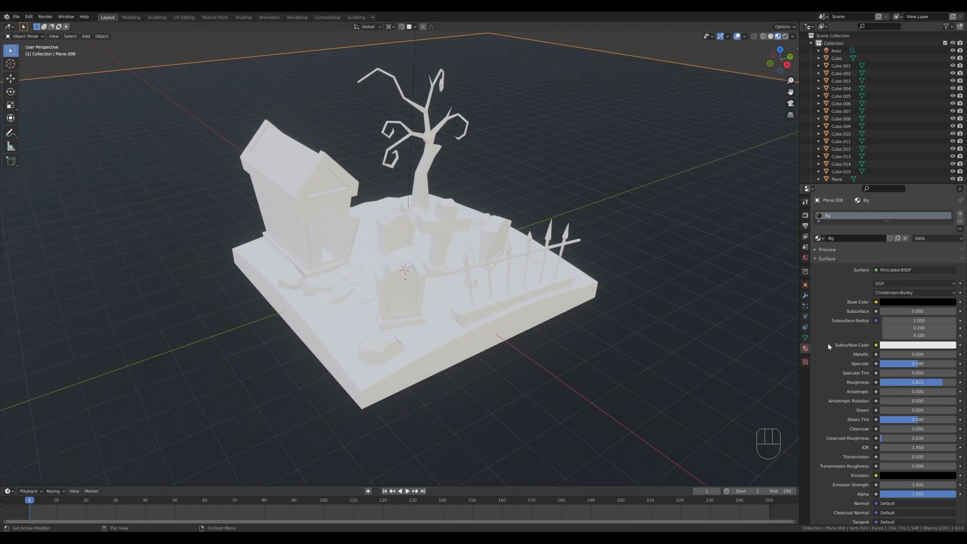
# Give the graveyard's base block a new material with a dark reddish-brown base color and roughness of about 0.865.
pyautogui.click(529, 316)
pyautogui.click(853, 238)
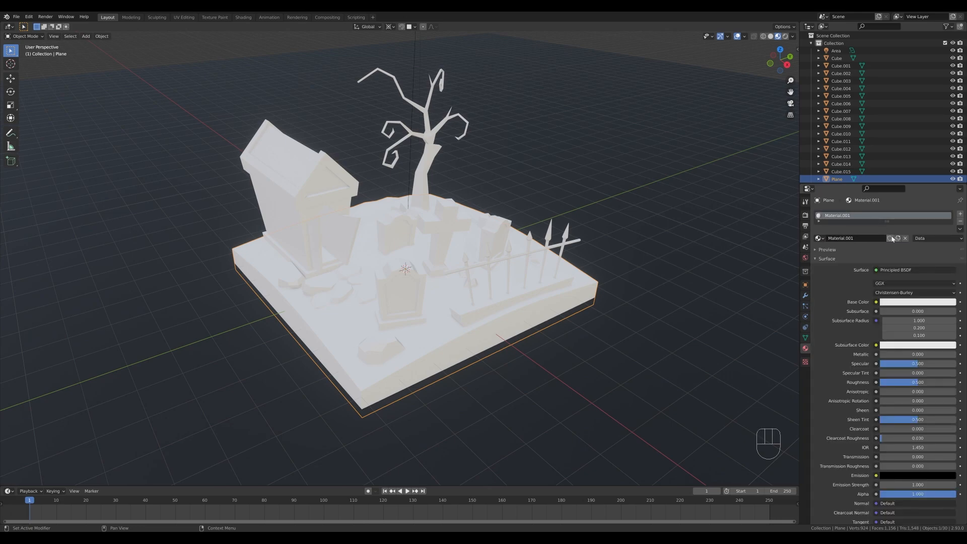
pyautogui.click(899, 304)
pyautogui.moveTo(926, 235)
pyautogui.mouseDown()
pyautogui.moveTo(913, 233)
pyautogui.moveTo(950, 237)
pyautogui.moveTo(950, 247)
pyautogui.moveTo(916, 229)
pyautogui.mouseUp()
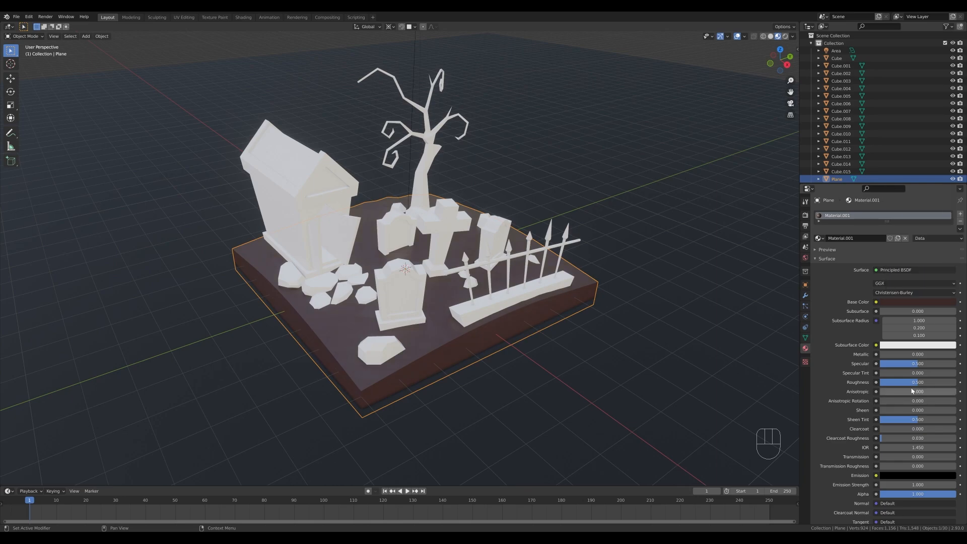
pyautogui.moveTo(938, 382)
pyautogui.mouseDown()
pyautogui.moveTo(956, 382)
pyautogui.moveTo(946, 382)
pyautogui.mouseUp()
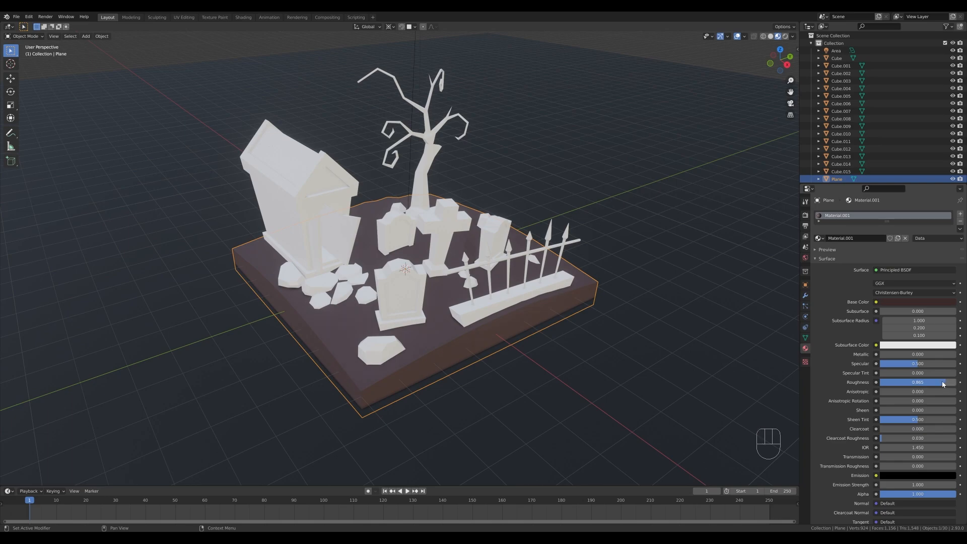
# Give the rocks a new material with a tan base color, saturation about 0.4 and value 0.42.
pyautogui.click(389, 343)
pyautogui.click(858, 240)
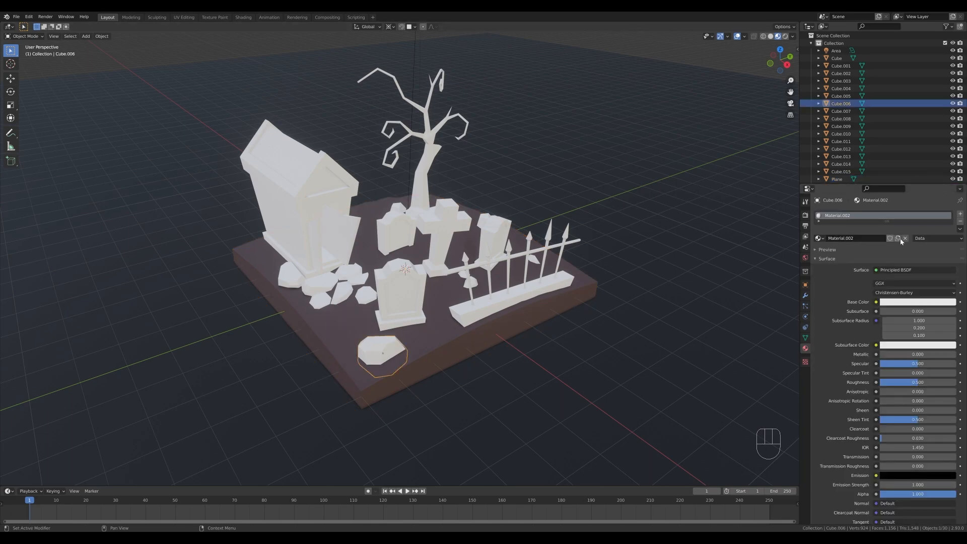
pyautogui.click(927, 303)
pyautogui.moveTo(917, 232); pyautogui.dragTo(914, 226)
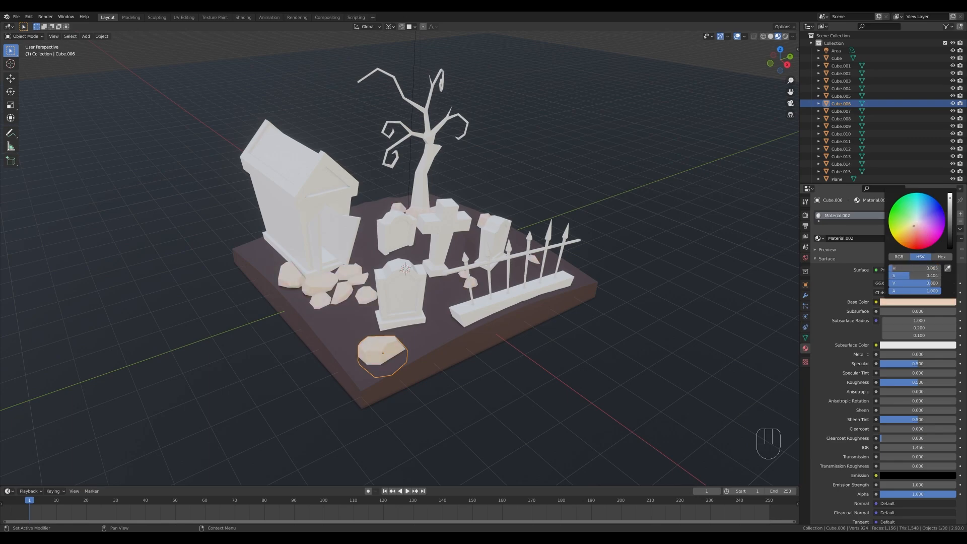
pyautogui.moveTo(950, 198)
pyautogui.mouseDown()
pyautogui.moveTo(950, 224)
pyautogui.moveTo(950, 211)
pyautogui.mouseUp()
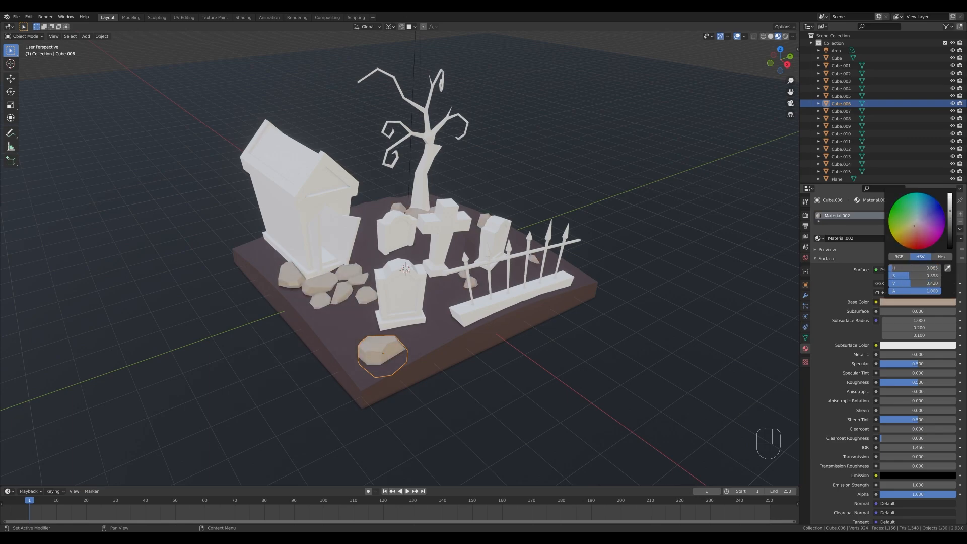
# Give the front tombstone a new material with a muted blue-gray base color, hue 0.64 and value about 0.345.
pyautogui.click(416, 289)
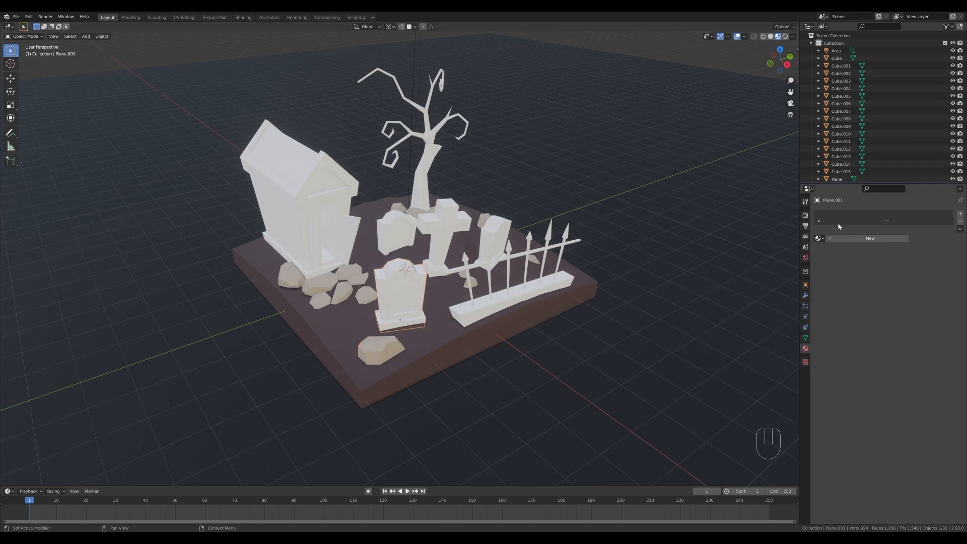
pyautogui.click(858, 238)
pyautogui.click(916, 302)
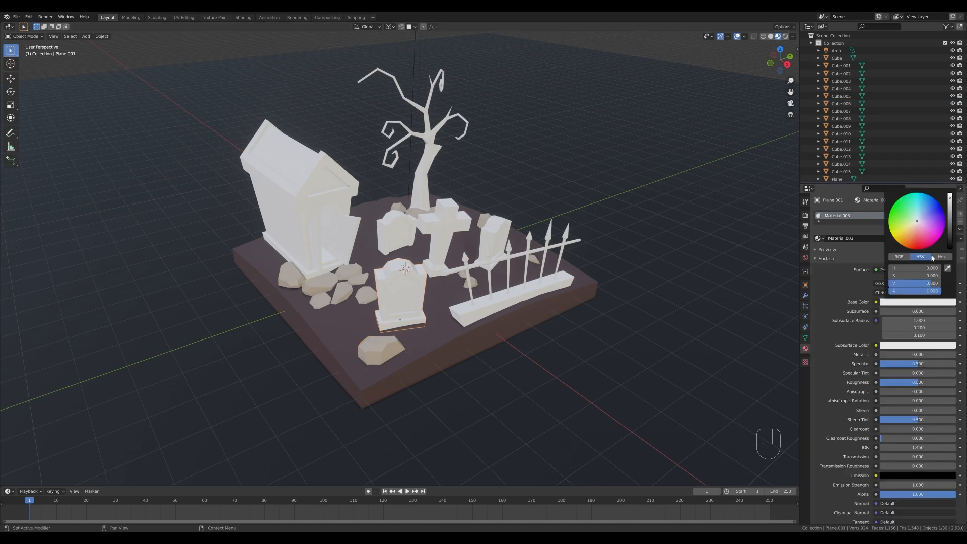
pyautogui.click(920, 218)
pyautogui.moveTo(948, 219)
pyautogui.mouseDown()
pyautogui.moveTo(950, 226)
pyautogui.moveTo(950, 213)
pyautogui.mouseUp()
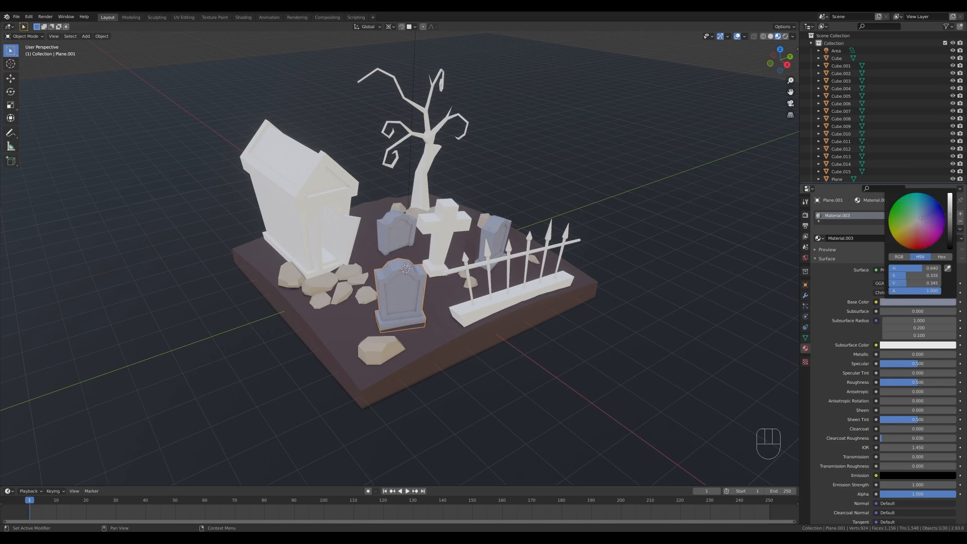
# Assign the tombstones' blue-gray Material.003 to the mausoleum.
pyautogui.click(325, 205)
pyautogui.click(819, 238)
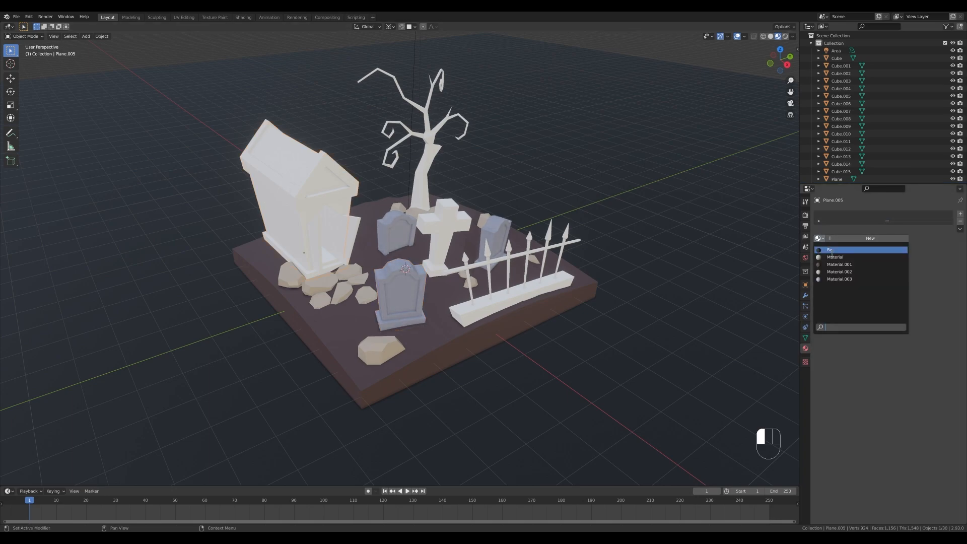
pyautogui.click(839, 279)
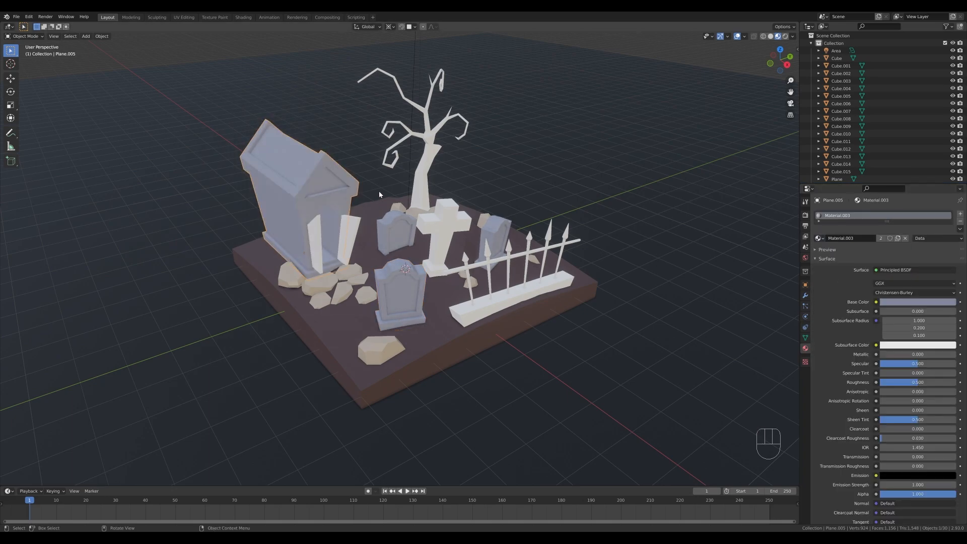
# Assign Material.001 to the dead tree, make it a separate copy, and adjust its base color to a dark reddish brown.
pyautogui.click(418, 179)
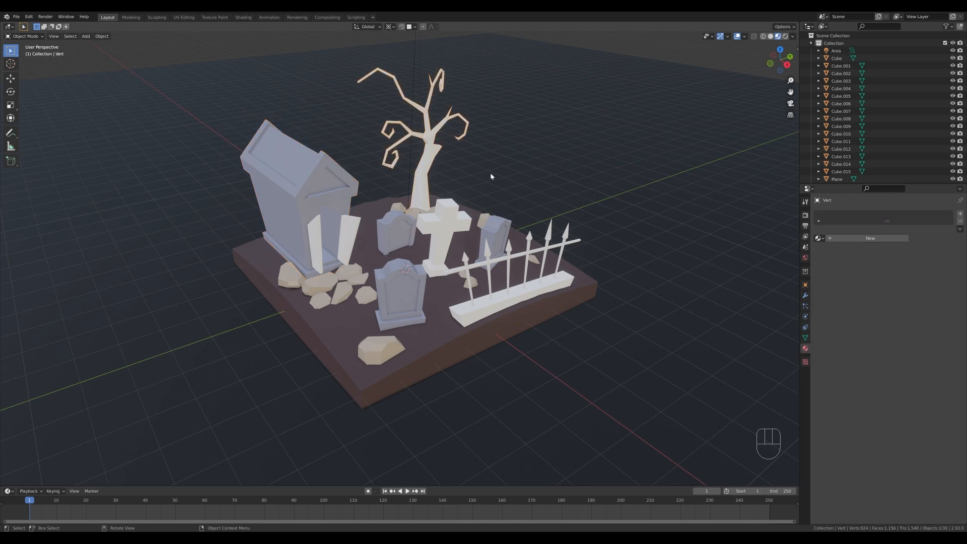
pyautogui.click(819, 237)
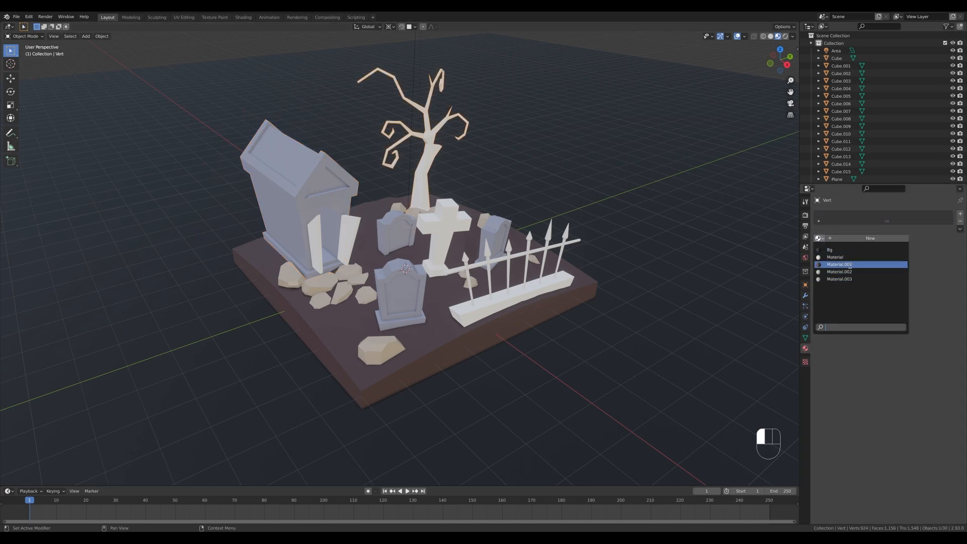
pyautogui.click(850, 265)
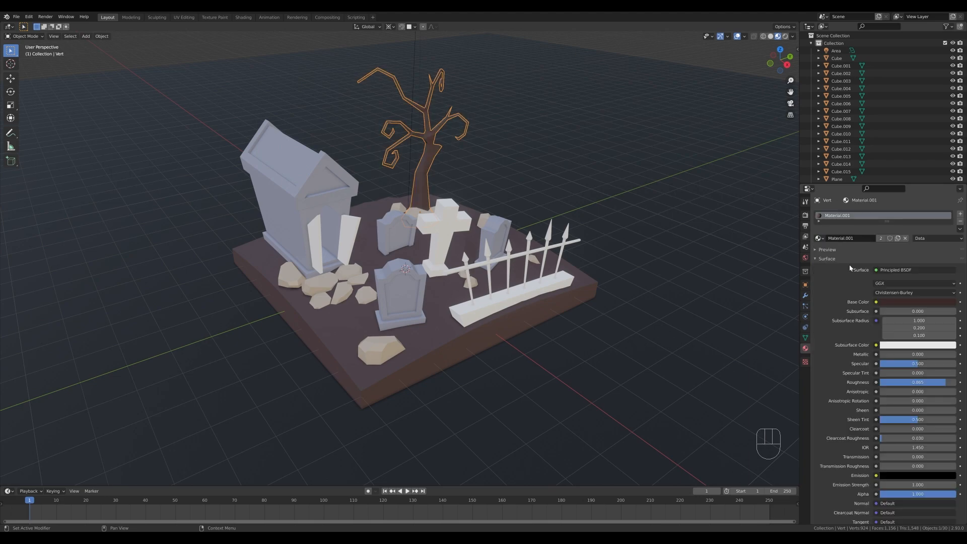
pyautogui.click(898, 238)
pyautogui.click(914, 302)
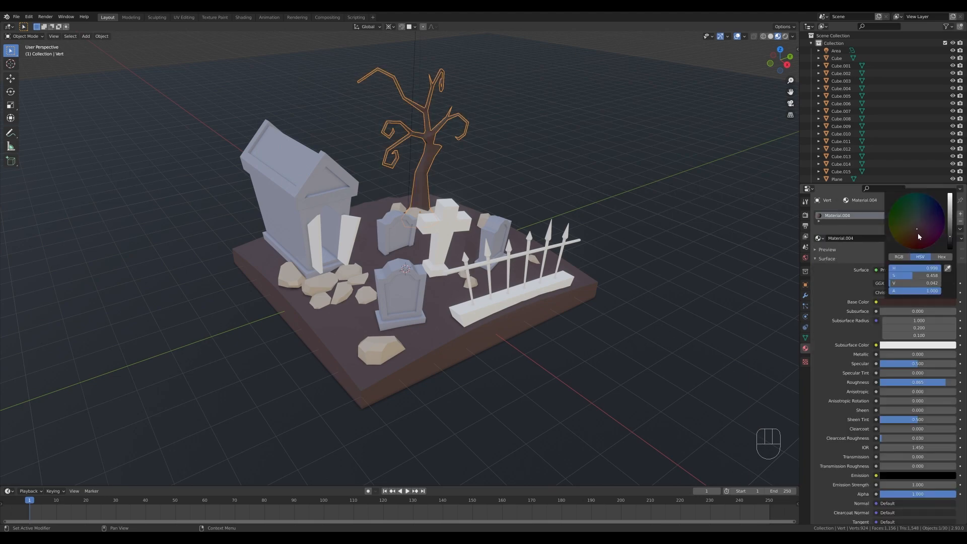
pyautogui.moveTo(950, 236); pyautogui.dragTo(921, 237)
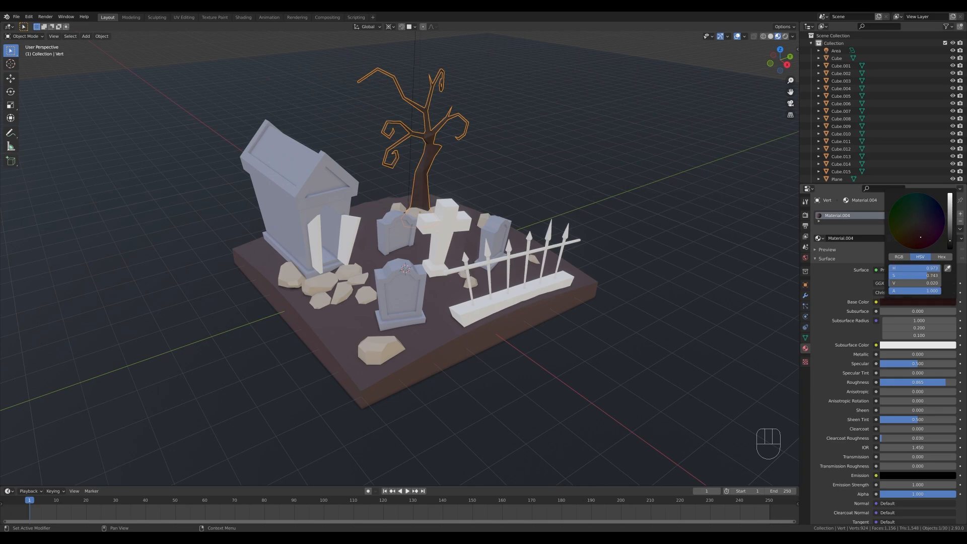
# Assign the tree's Material.004 to the mausoleum doors and set its roughness to about 0.85.
pyautogui.click(348, 232)
pyautogui.click(820, 238)
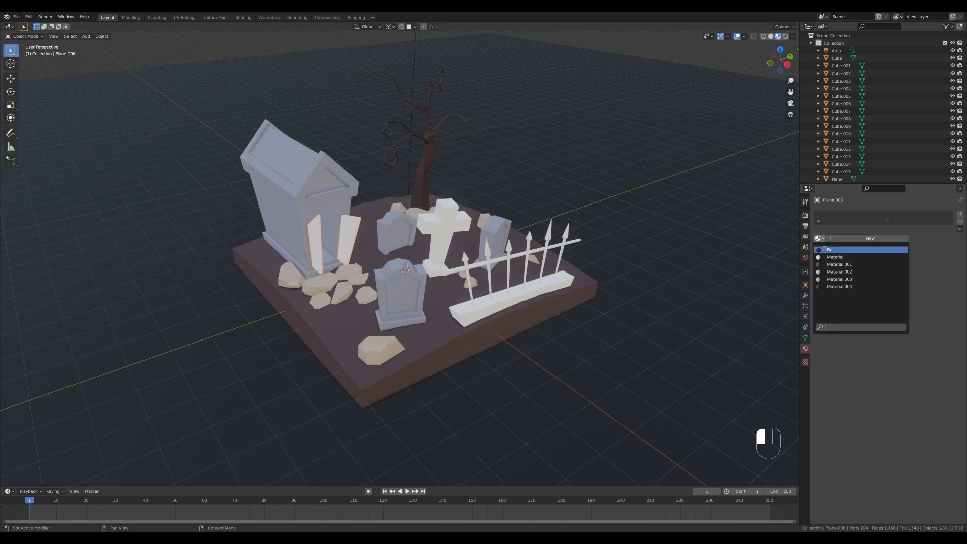
pyautogui.click(851, 289)
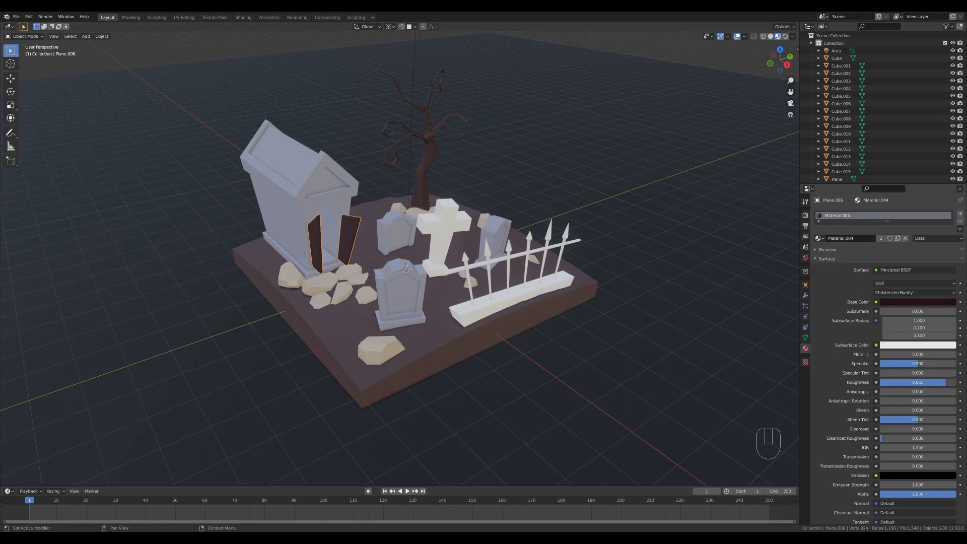
pyautogui.moveTo(931, 382); pyautogui.dragTo(933, 382)
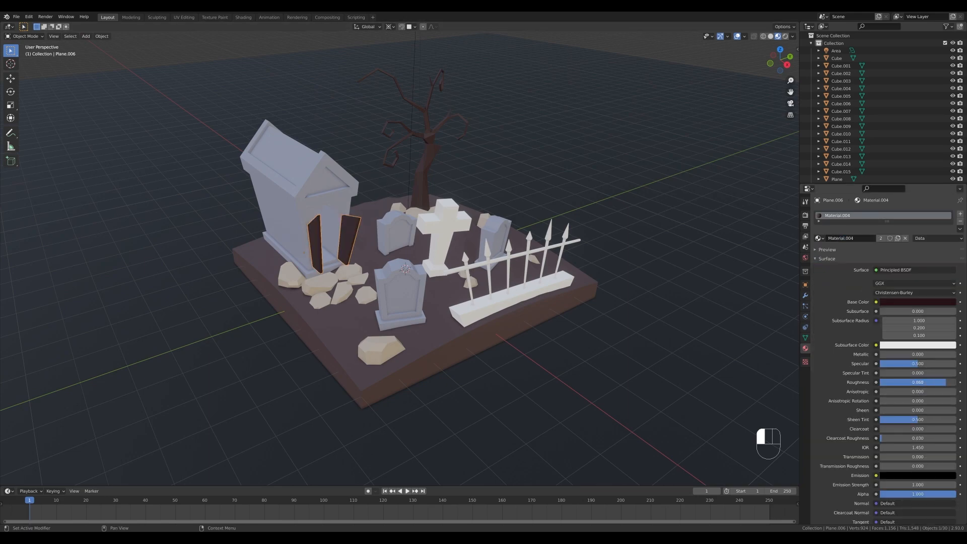
# Raise the roughness of the mausoleum's blue-gray material and set the rock material's roughness to about 0.87.
pyautogui.click(334, 189)
pyautogui.moveTo(916, 382); pyautogui.dragTo(952, 382)
pyautogui.click(352, 271)
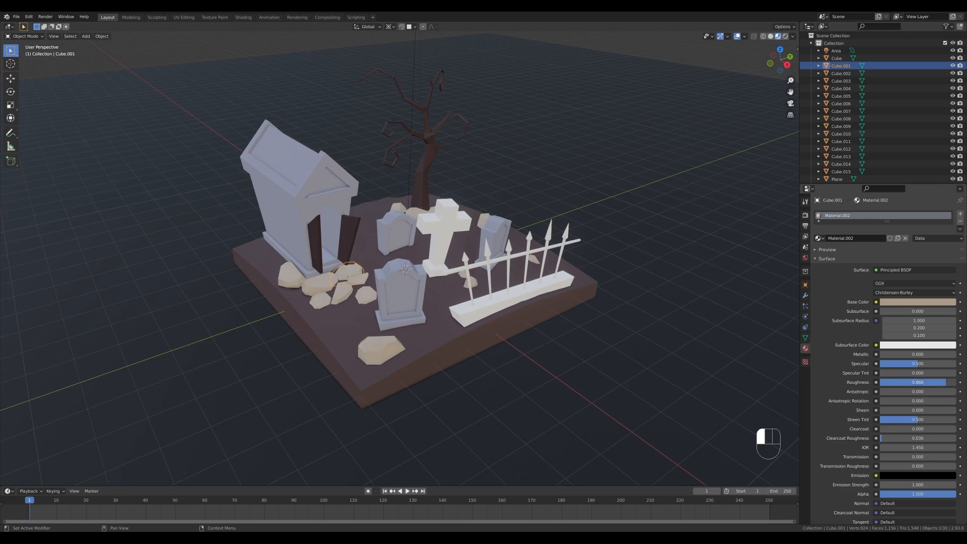
# Assign the blue-gray Material.003 to the fence's base and to the stone cross.
pyautogui.click(554, 281)
pyautogui.click(818, 237)
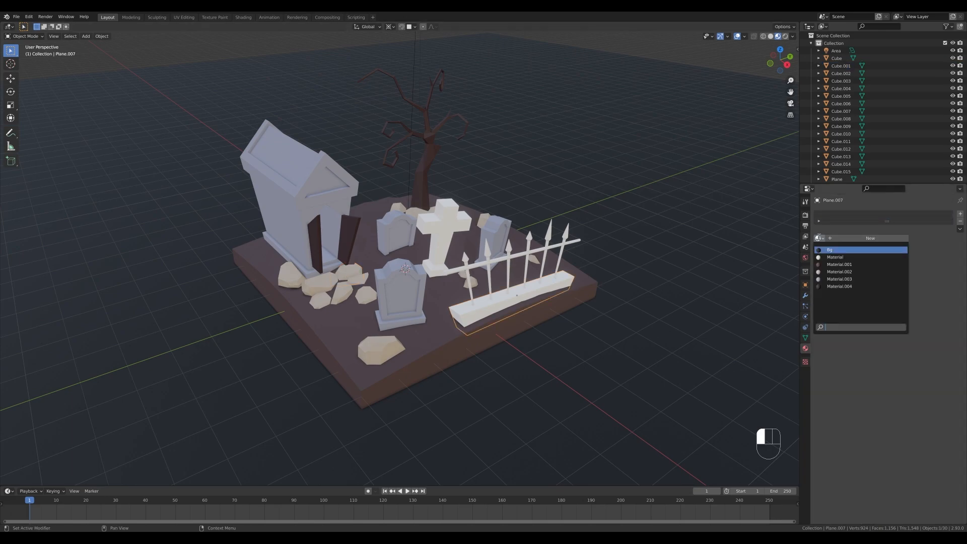
pyautogui.click(837, 278)
pyautogui.click(434, 275)
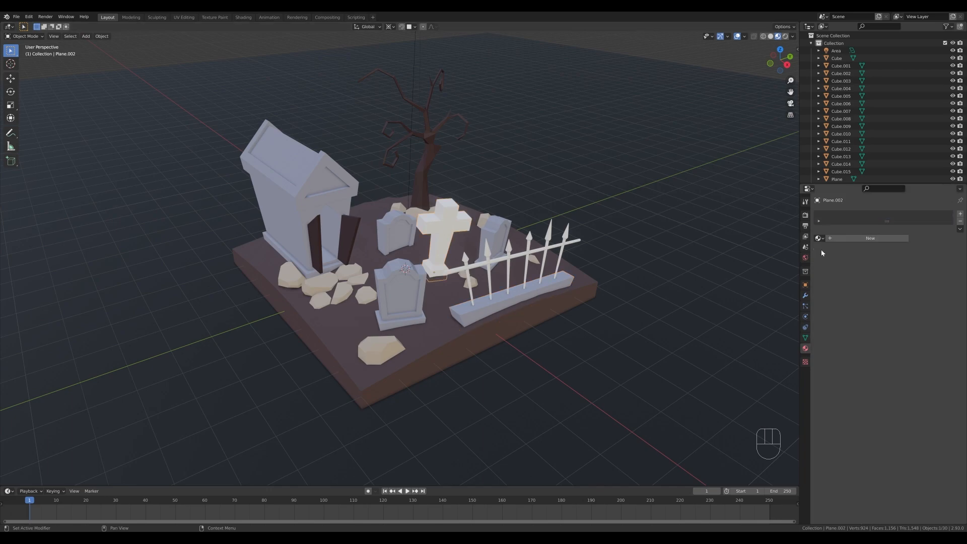
pyautogui.click(818, 237)
pyautogui.click(837, 279)
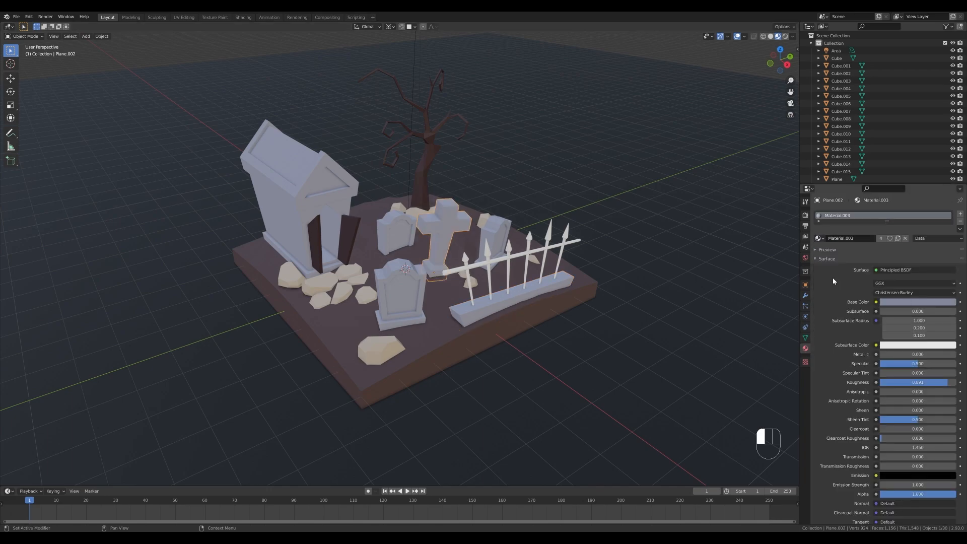
# Create a new material for the fence's crossbar with a dark gray base color and Metallic set to 1.
pyautogui.click(507, 260)
pyautogui.click(864, 237)
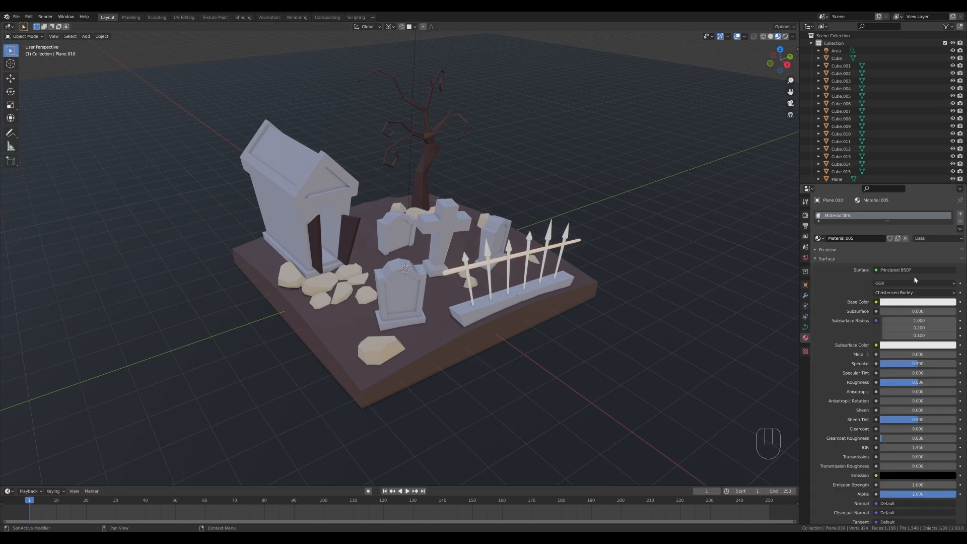
pyautogui.click(918, 302)
pyautogui.moveTo(924, 285); pyautogui.dragTo(891, 283)
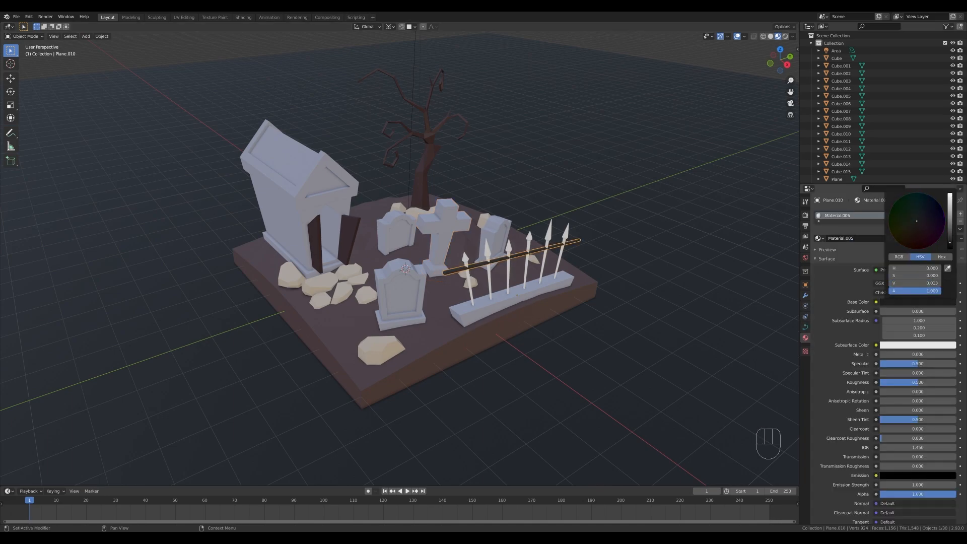
pyautogui.moveTo(950, 242); pyautogui.dragTo(950, 230)
pyautogui.moveTo(893, 354); pyautogui.dragTo(956, 354)
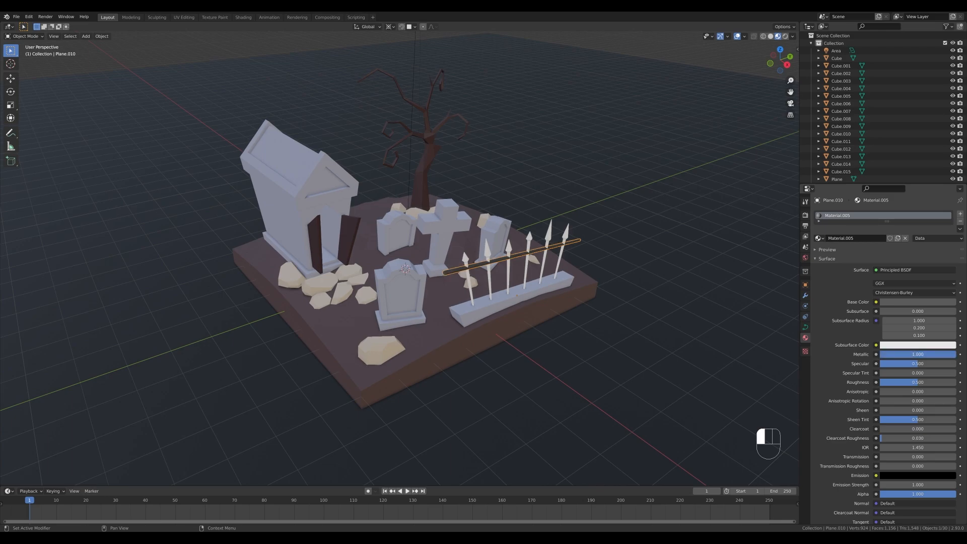
# Assign the crossbar's Material.005 to the fence spikes.
pyautogui.click(550, 236)
pyautogui.click(819, 238)
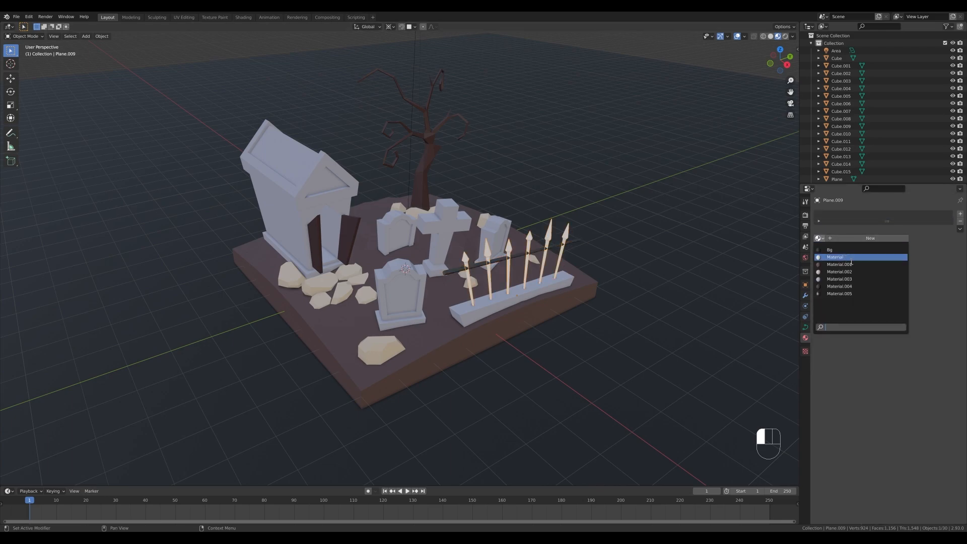
pyautogui.click(840, 293)
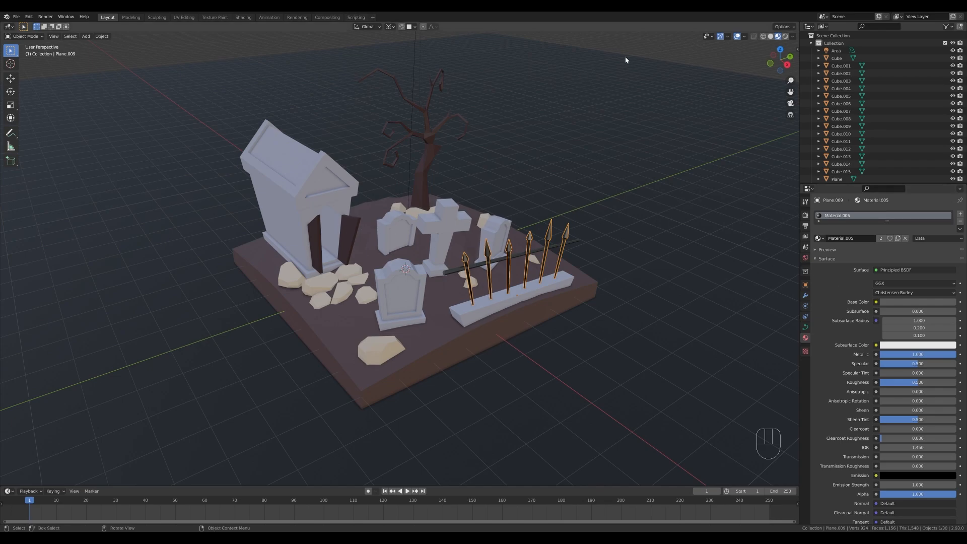
# View the scene through the camera and enable scene lights and scene world in the viewport shading.
pyautogui.press('KP_0')
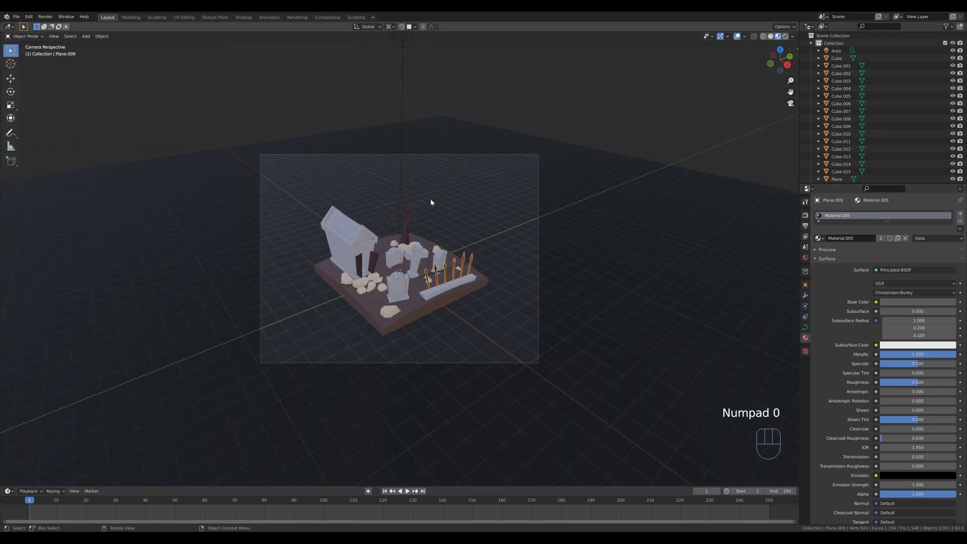
pyautogui.click(792, 36)
pyautogui.click(750, 73)
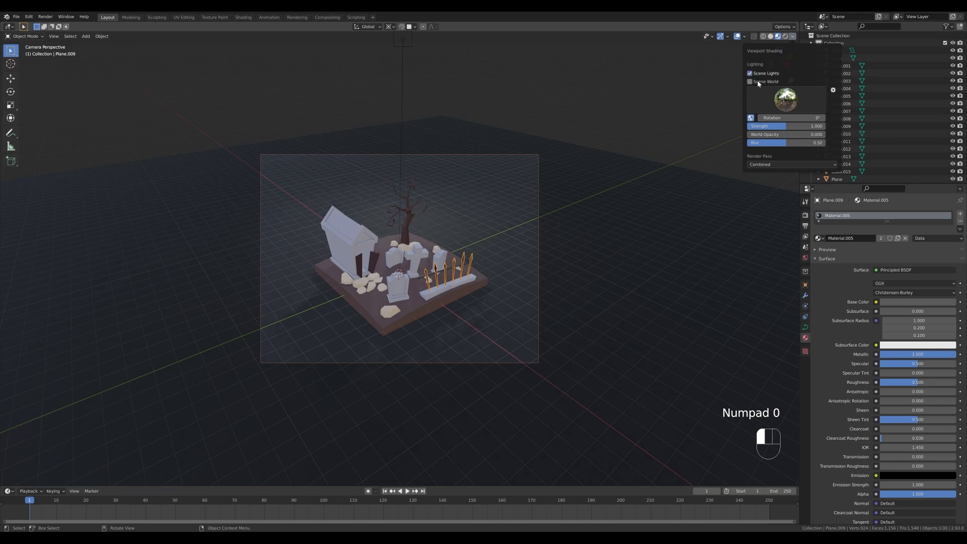
pyautogui.click(759, 83)
# Give the area light above the scene a light cyan-blue color and set its power to 2500 W.
pyautogui.click(401, 41)
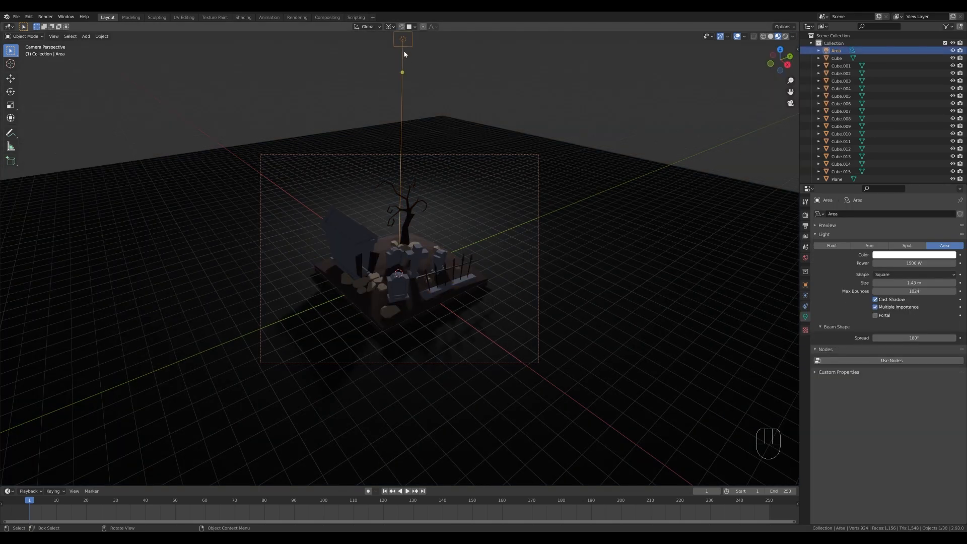
pyautogui.click(914, 255)
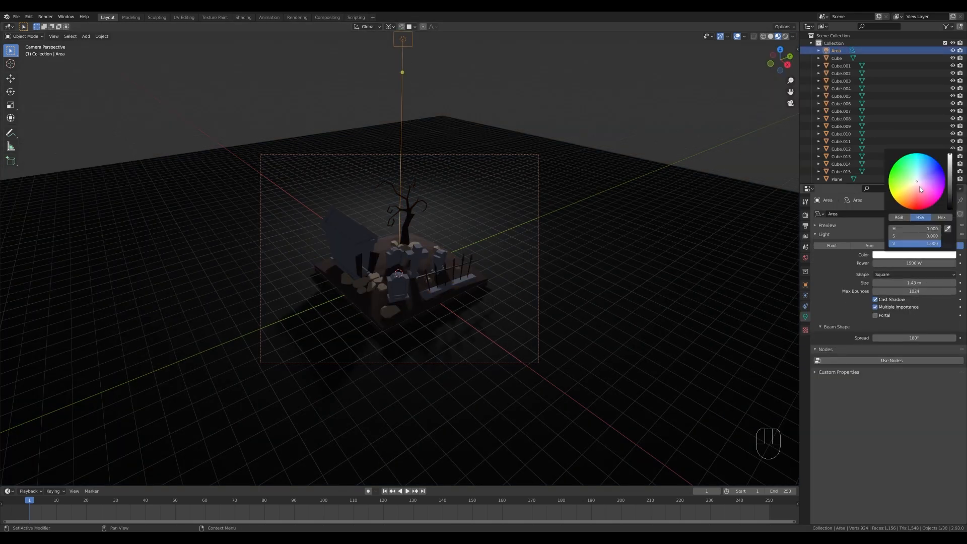
pyautogui.click(921, 178)
pyautogui.moveTo(921, 178); pyautogui.dragTo(919, 172)
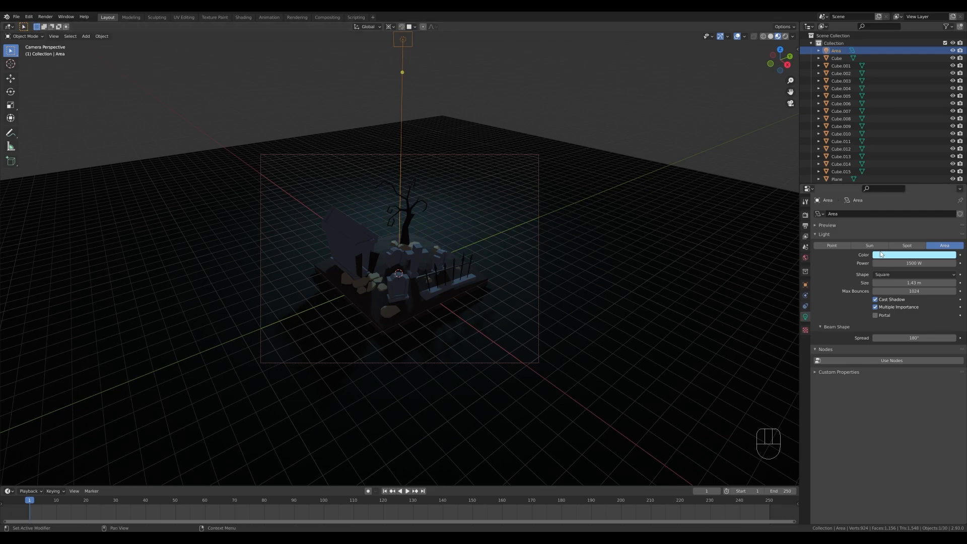
pyautogui.click(905, 262)
pyautogui.write('2500')
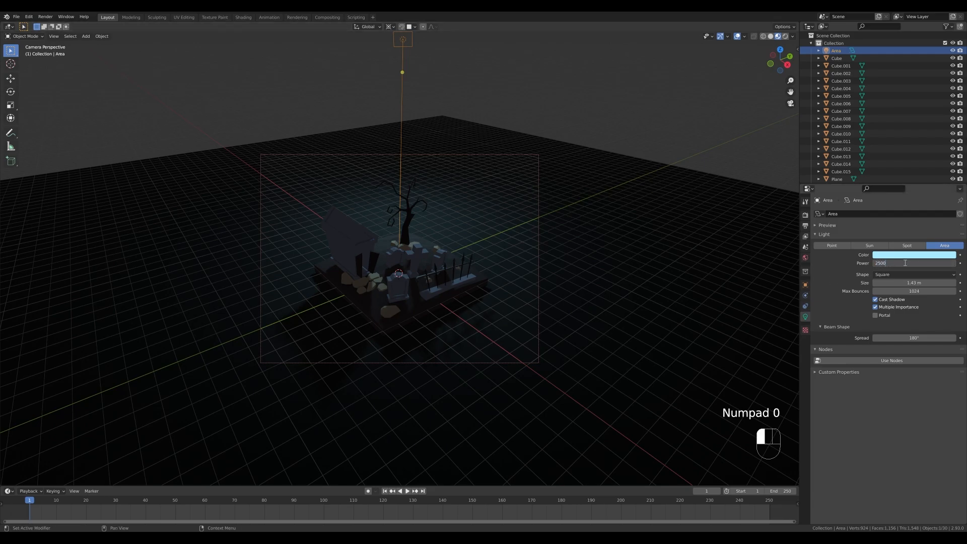
pyautogui.press('Return')
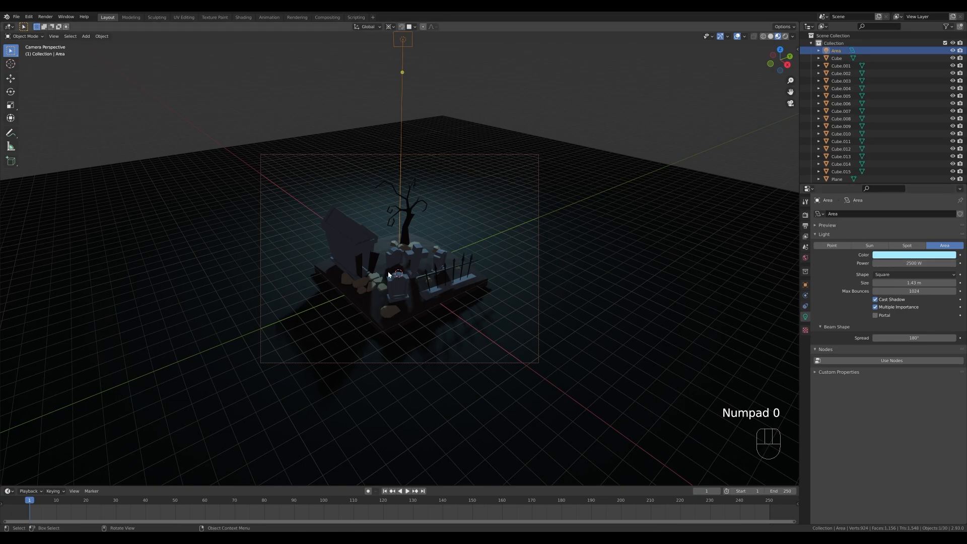
# Desaturate the base color of the rocks' Material.002 to a grayish beige.
pyautogui.scroll(4, 362, 283)
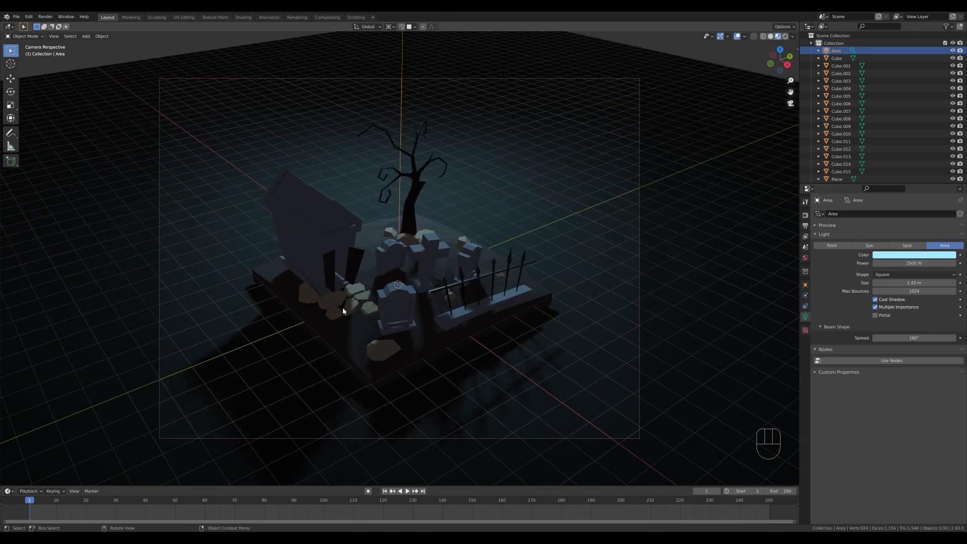
pyautogui.click(330, 305)
pyautogui.click(900, 302)
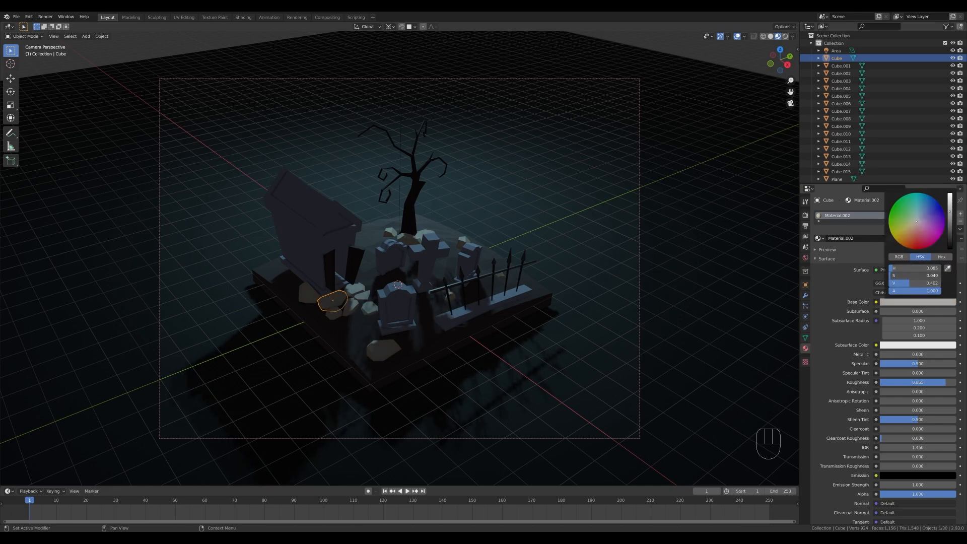
pyautogui.scroll(-2, 449, 212)
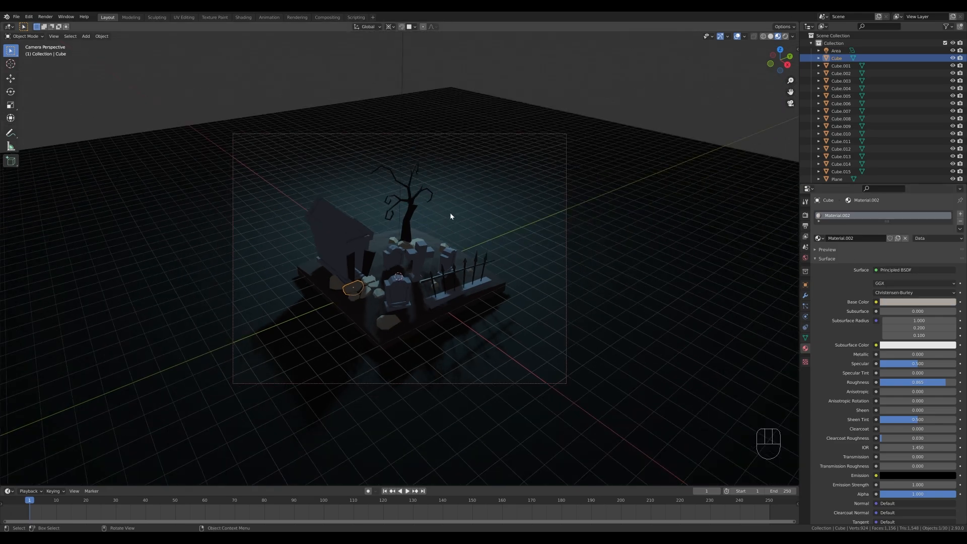
# Place the 3D cursor at the mausoleum doorway and add a point light there.
pyautogui.scroll(1, 406, 283)
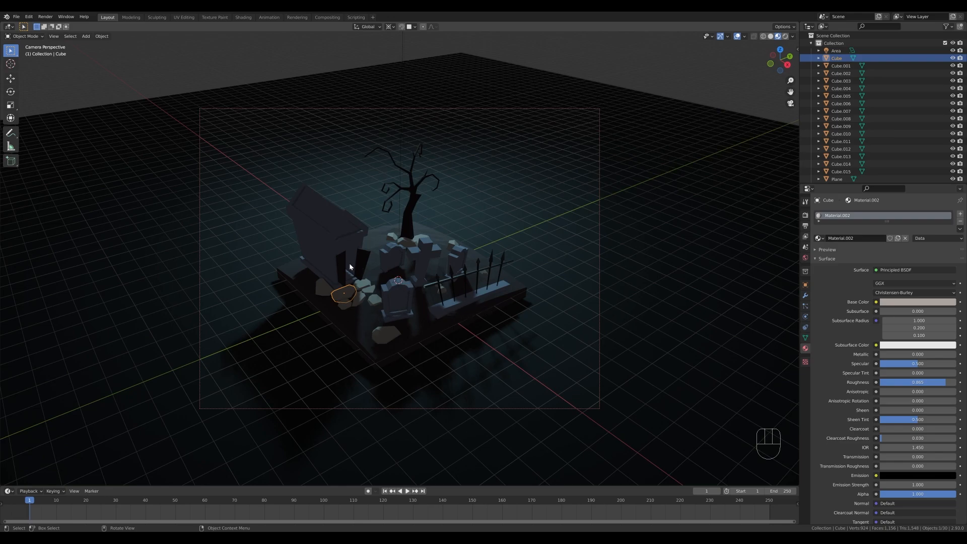
pyautogui.press('shift')
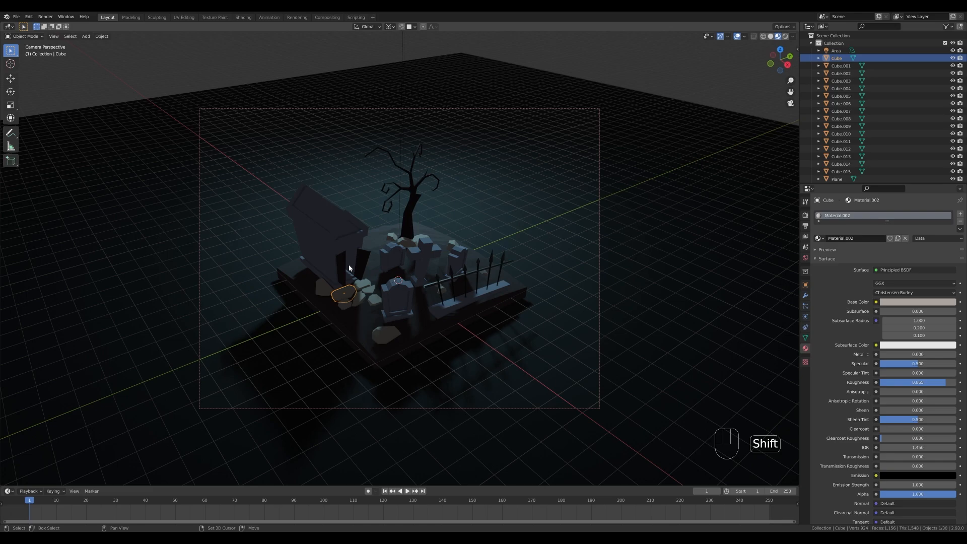
pyautogui.keyDown('shift'); pyautogui.rightClick(348, 264); pyautogui.keyUp('shift')
pyautogui.hotkey('shift', 'a')
pyautogui.moveTo(430, 284)
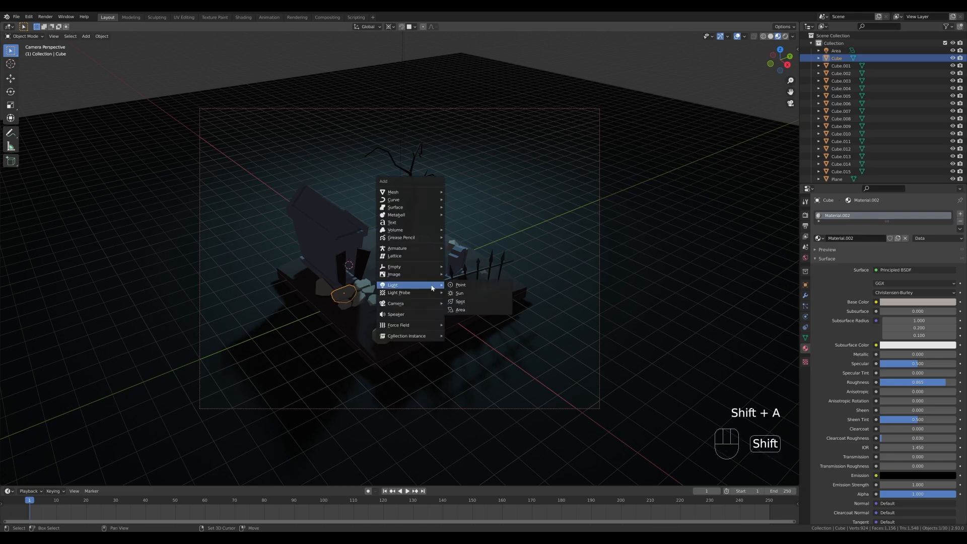
pyautogui.click(474, 284)
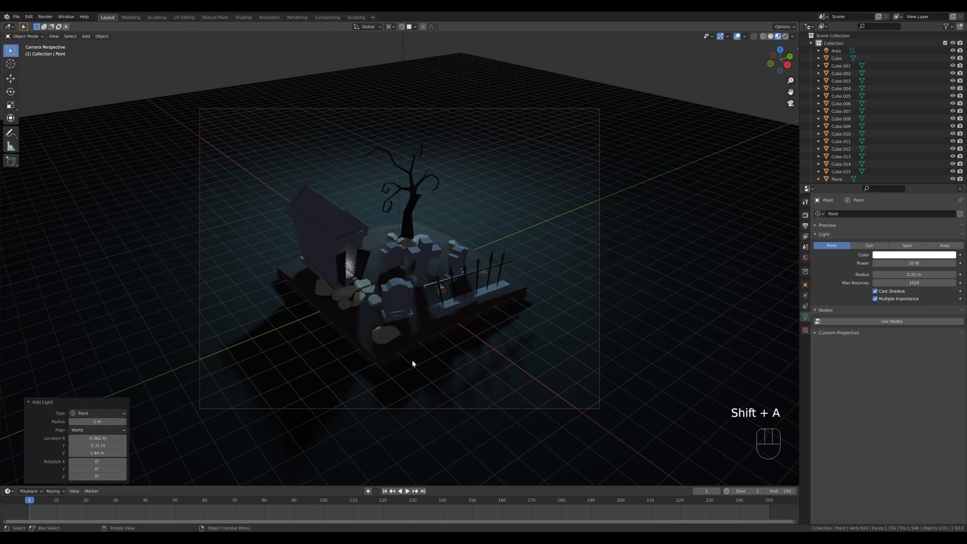
# Set the point light's power to 500 W and its color to a bright green.
pyautogui.click(926, 261)
pyautogui.write('5')
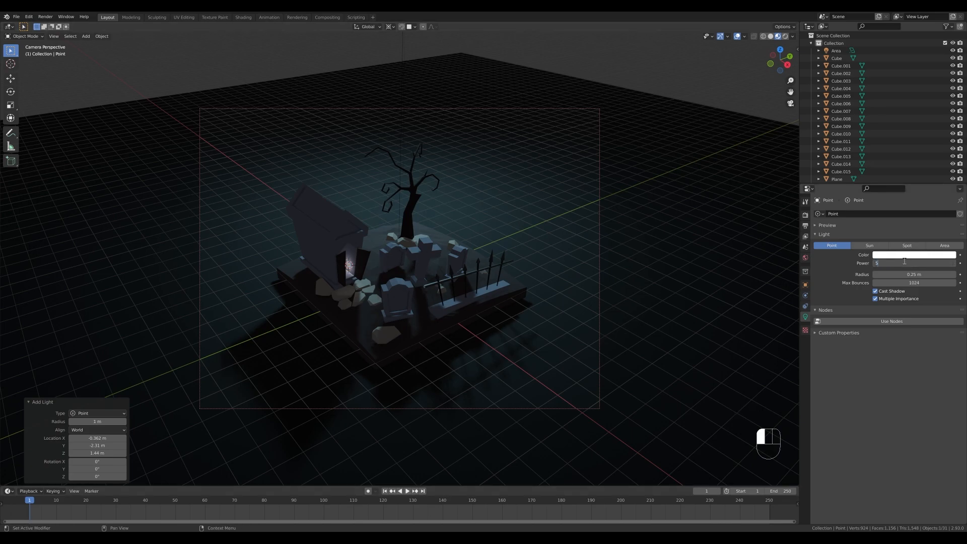
pyautogui.write('00')
pyautogui.press('Return')
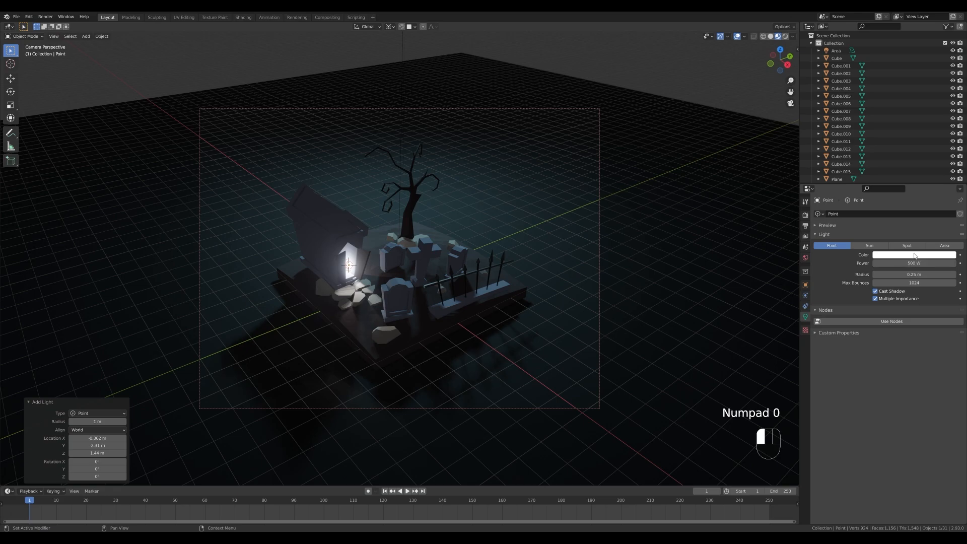
pyautogui.click(914, 256)
pyautogui.click(907, 165)
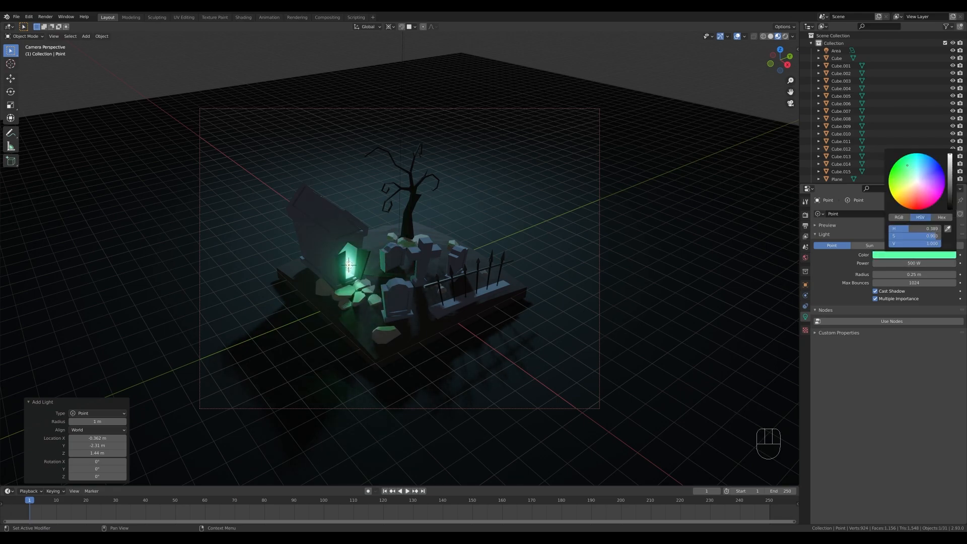
pyautogui.moveTo(907, 166); pyautogui.dragTo(907, 165)
pyautogui.moveTo(909, 164); pyautogui.dragTo(904, 165)
# Move the point light about -1.19 m along X into the mausoleum and display the viewport in rendered shading.
pyautogui.press('g')
pyautogui.press('y')
pyautogui.press('x')
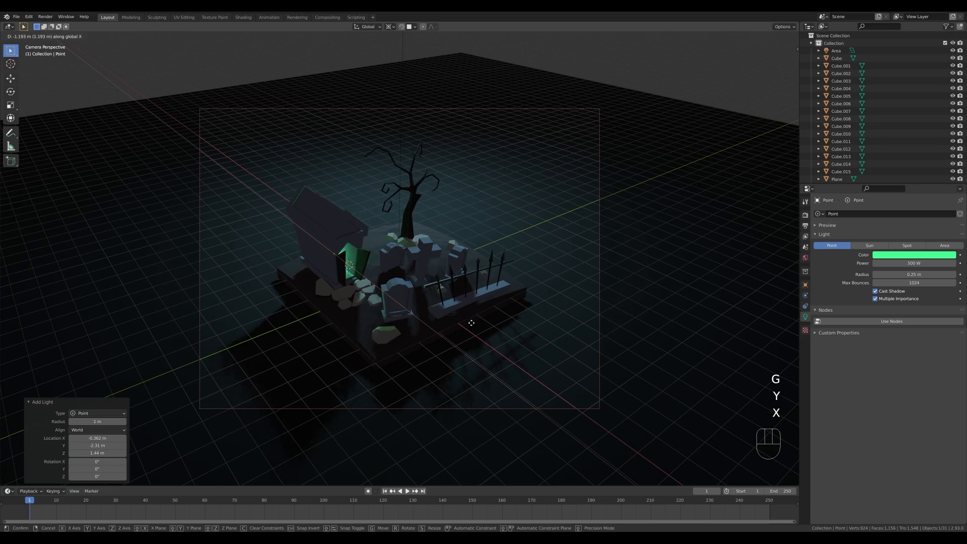
pyautogui.click(472, 322)
pyautogui.press('z')
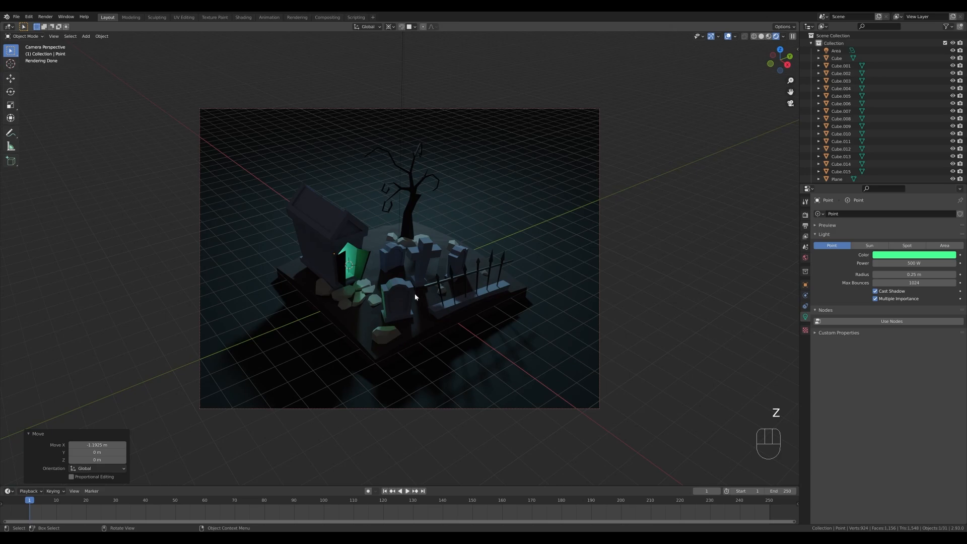
# Shift the point light about -0.28 m along Y and raise it about 0.30 m, and return to the camera view.
pyautogui.moveTo(409, 292); pyautogui.dragTo(436, 248, button='middle')
pyautogui.press('g')
pyautogui.press('x')
pyautogui.press('y')
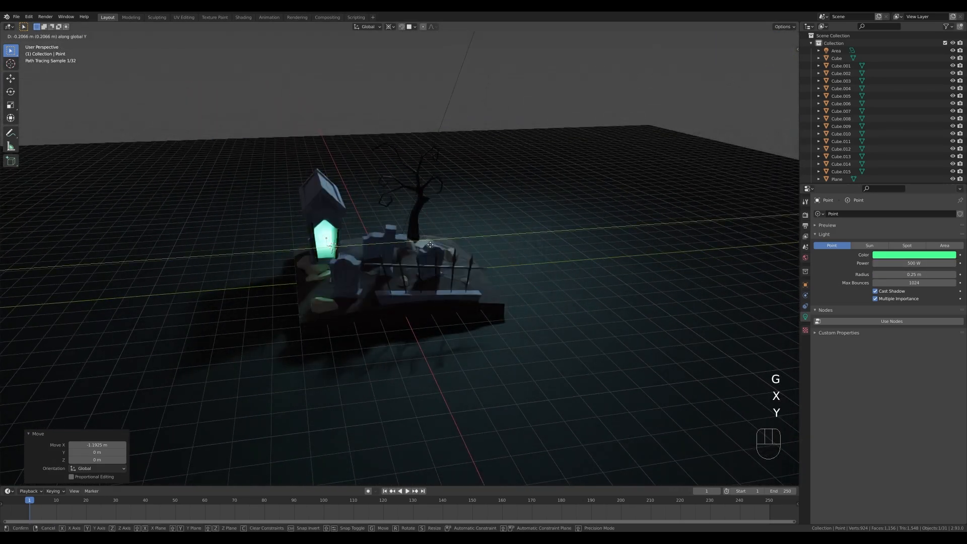
pyautogui.click(314, 228)
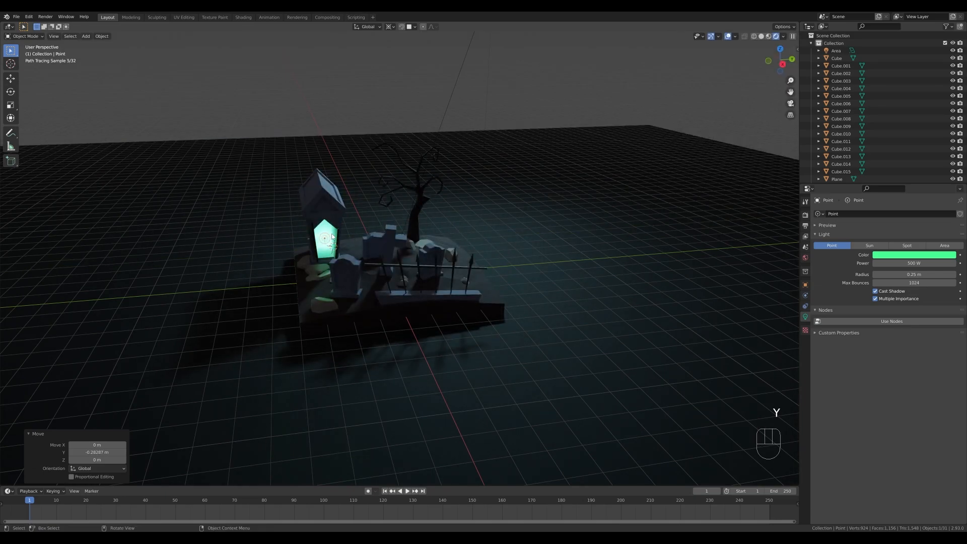
pyautogui.press('g')
pyautogui.press('z')
pyautogui.click(314, 249)
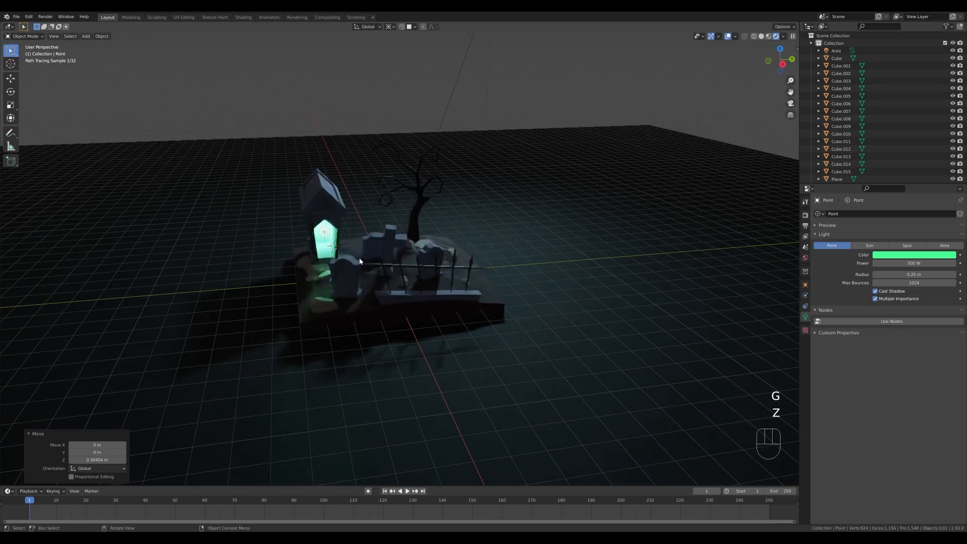
pyautogui.moveTo(315, 250); pyautogui.dragTo(482, 262, button='middle')
pyautogui.press('KP_0')
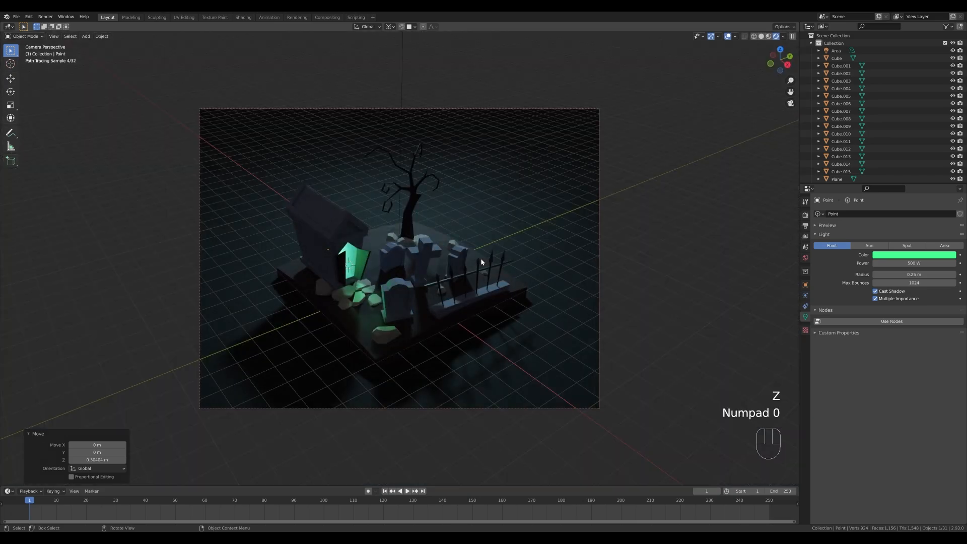
# Move the point light about 1.10 m along X toward the doorway and back by about 0.22 m.
pyautogui.press('g')
pyautogui.press('y')
pyautogui.press('x')
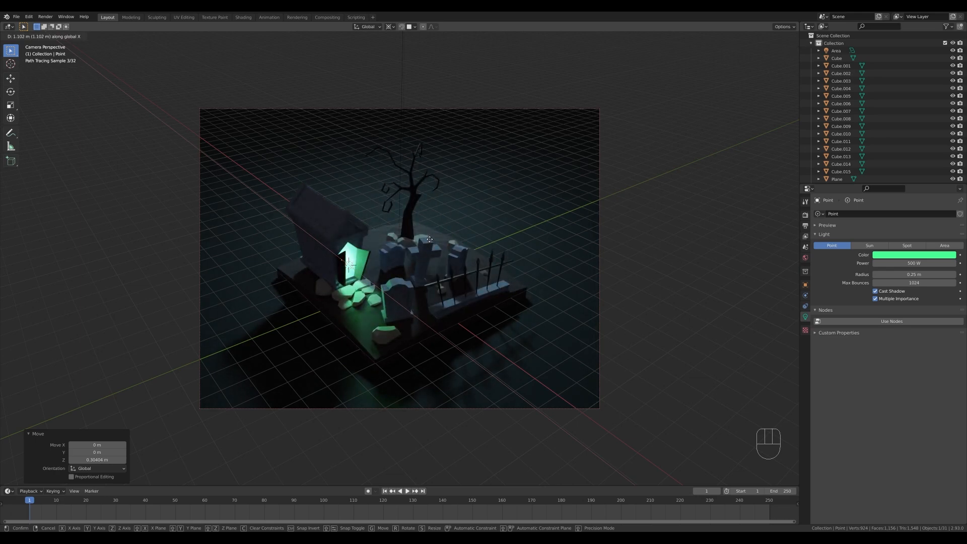
pyautogui.click(430, 239)
pyautogui.press('g')
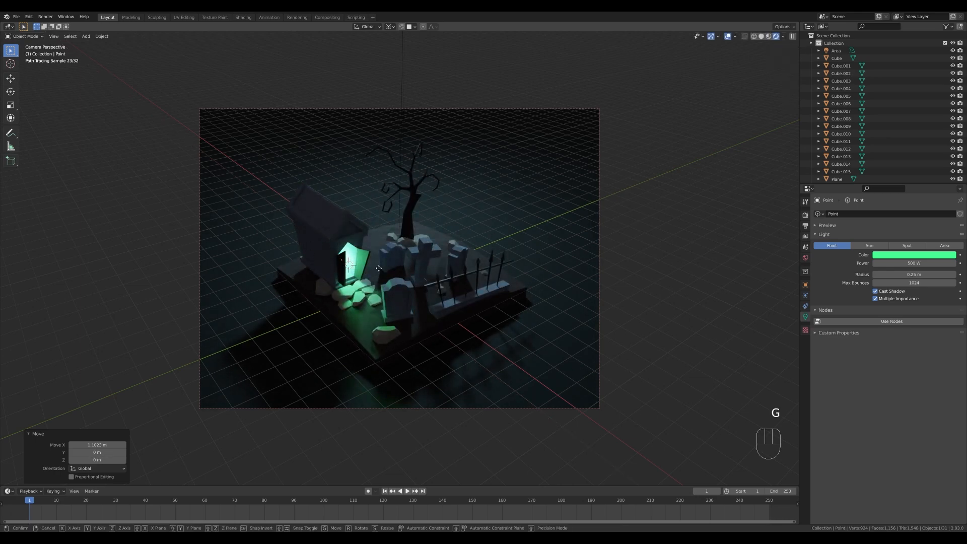
pyautogui.press('y')
pyautogui.press('x')
pyautogui.click(375, 271)
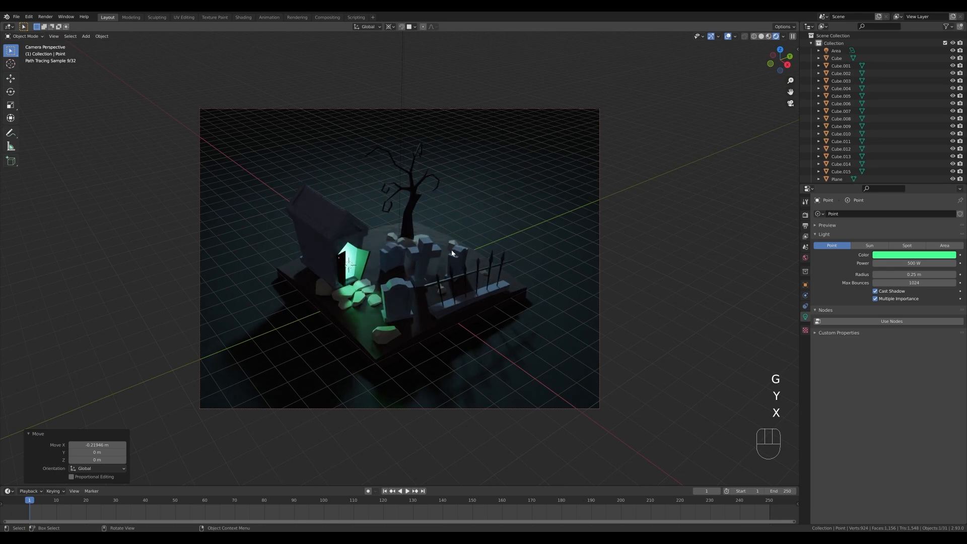
pyautogui.keyDown('shift'); pyautogui.moveTo(557, 244); pyautogui.dragTo(557, 248, button='middle'); pyautogui.keyUp('shift')
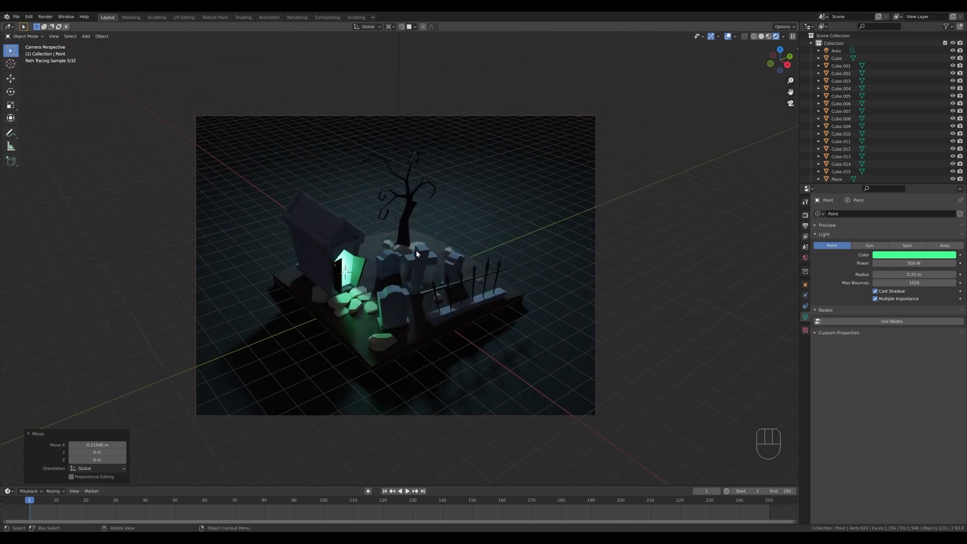
# Duplicate the overhead area light and rotate the copy about 71.1° around the global Z axis.
pyautogui.click(399, 106)
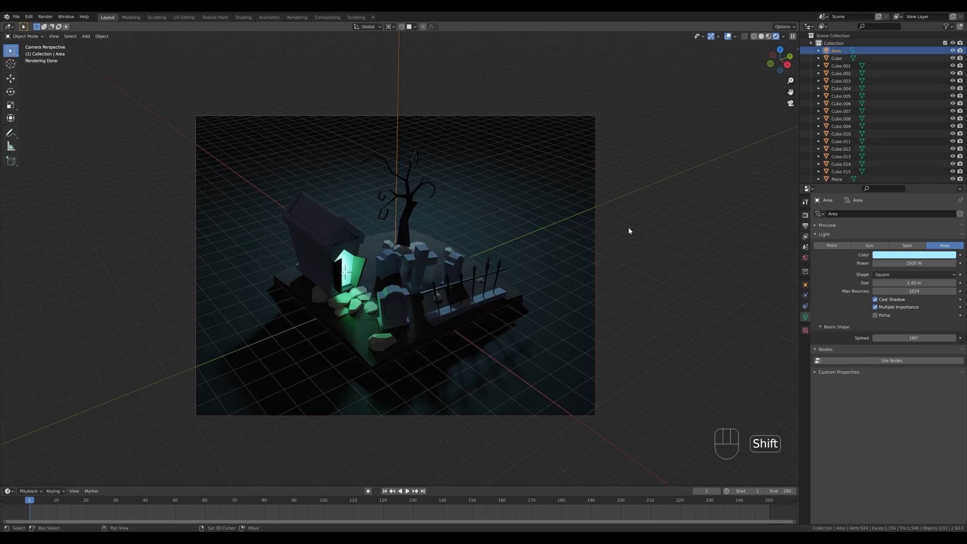
pyautogui.hotkey('shift', 'd')
pyautogui.press('r')
pyautogui.press('z')
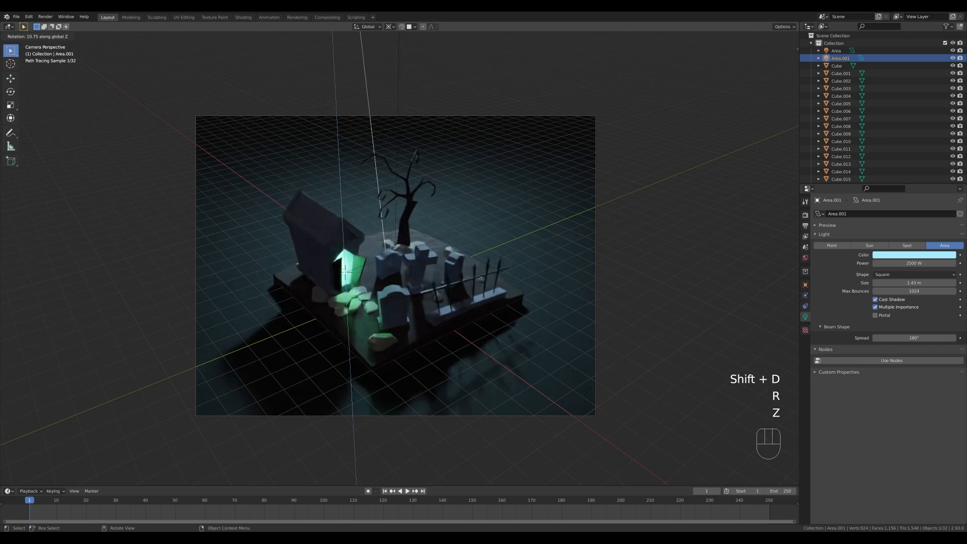
pyautogui.click(385, 129)
pyautogui.scroll(-4, 385, 126)
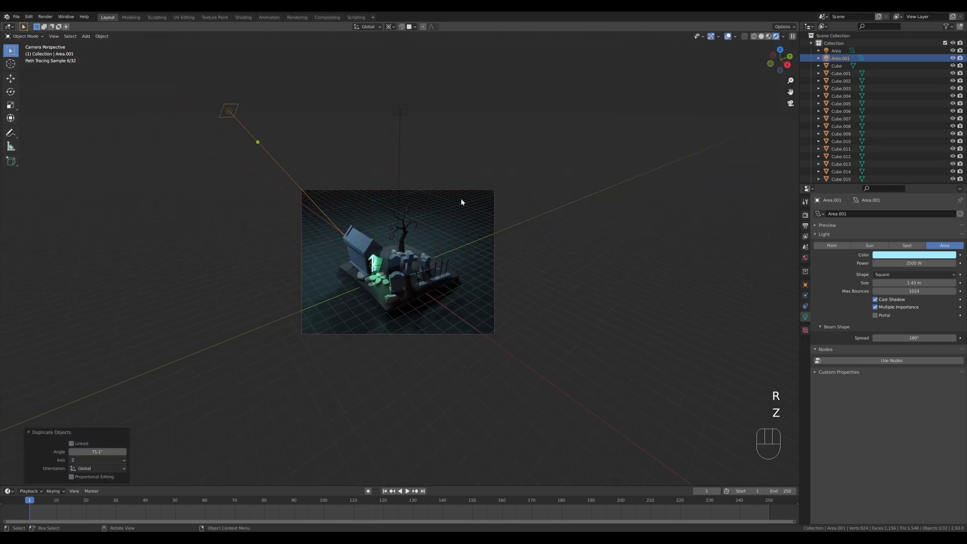
# Tilt the duplicated area light about -38.5° around its local X axis.
pyautogui.press('r')
pyautogui.press('x')
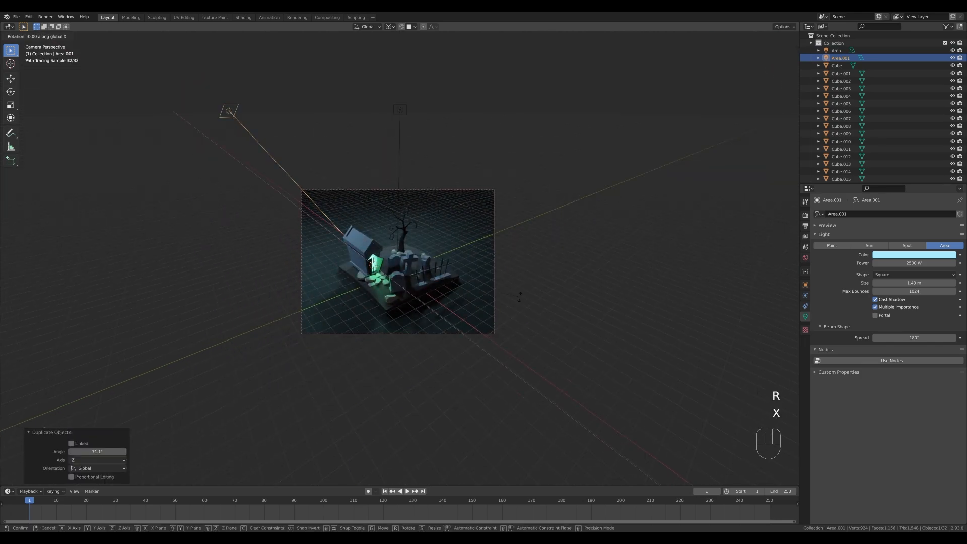
pyautogui.press('x')
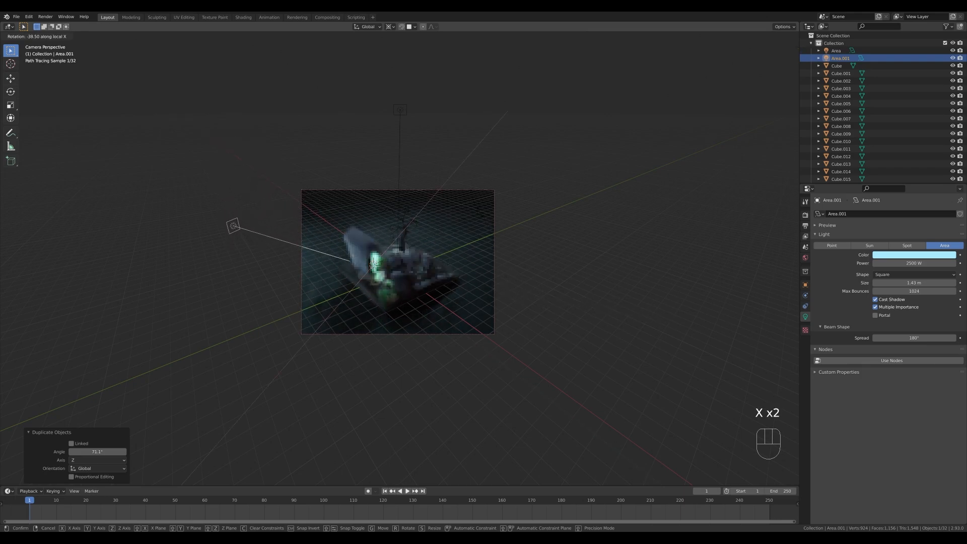
pyautogui.click(480, 212)
# Raise the duplicated area light about 3.02 m along global Z and shift it about -5.6 m along its local Z.
pyautogui.press('g')
pyautogui.press('z')
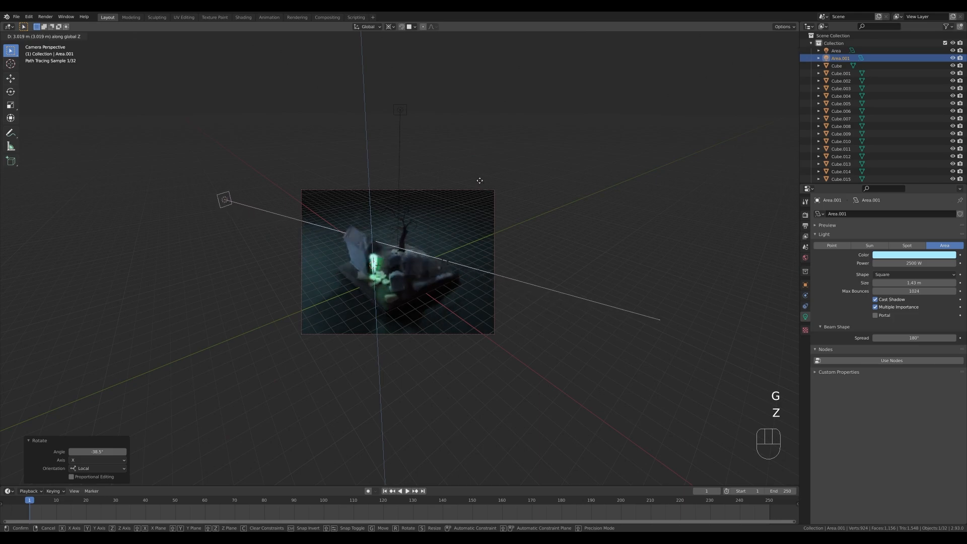
pyautogui.click(479, 183)
pyautogui.press('g')
pyautogui.press('z')
pyautogui.press('z')
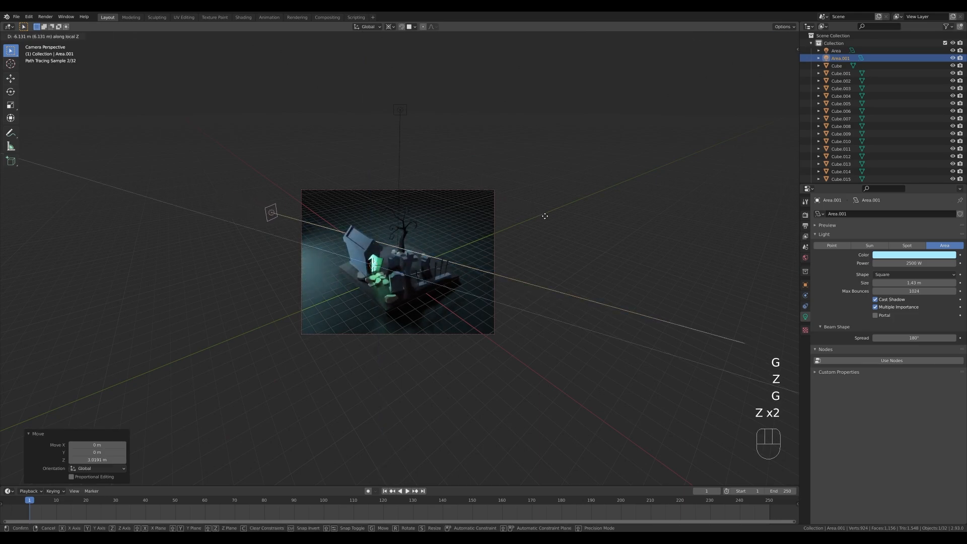
pyautogui.click(532, 204)
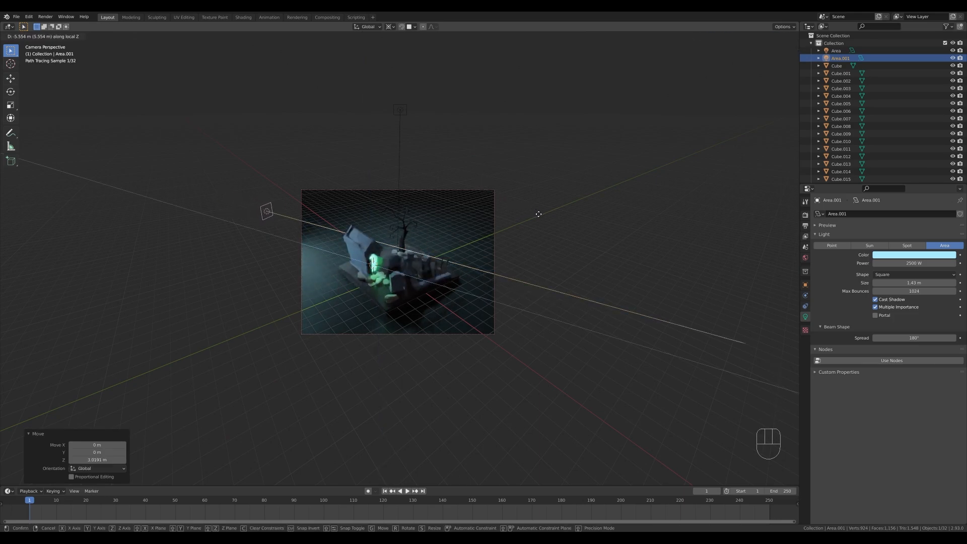
# Rotate the duplicated area light about 11.3° around global Z and back by about -11.8°.
pyautogui.press('r')
pyautogui.press('z')
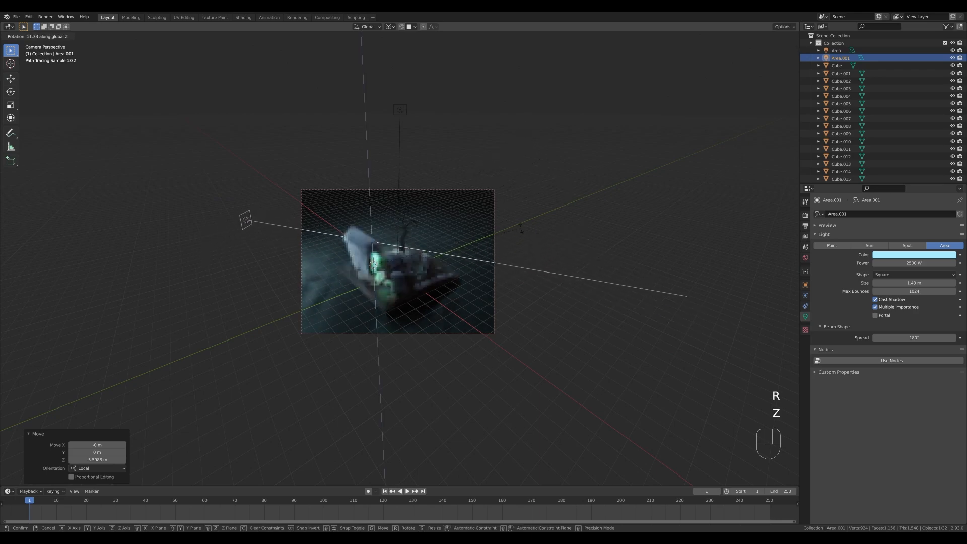
pyautogui.click(521, 229)
pyautogui.scroll(3, 400, 259)
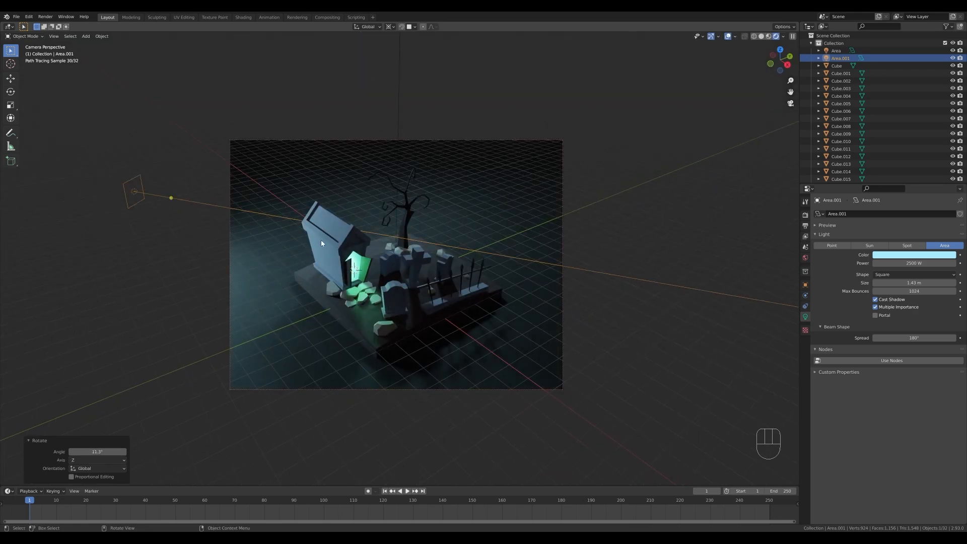
pyautogui.press('r')
pyautogui.press('z')
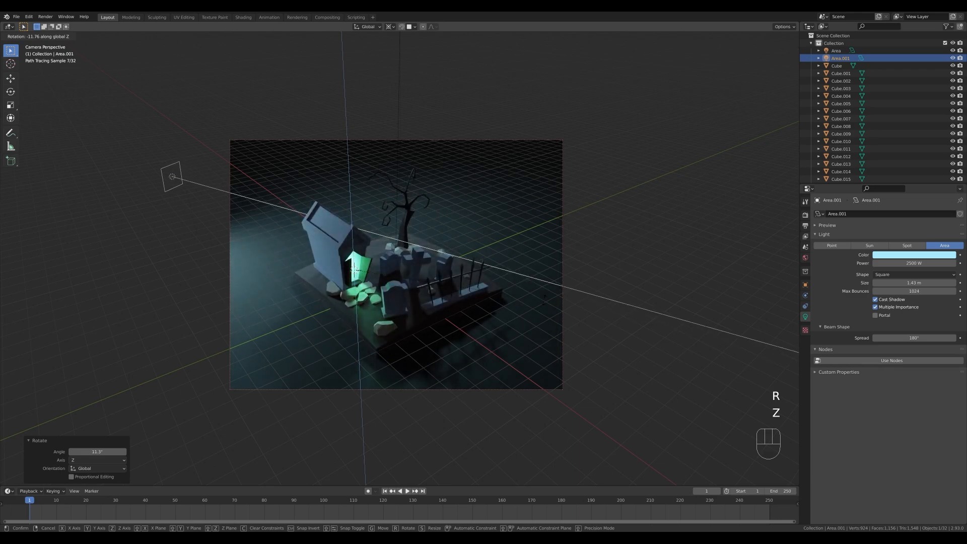
pyautogui.click(545, 300)
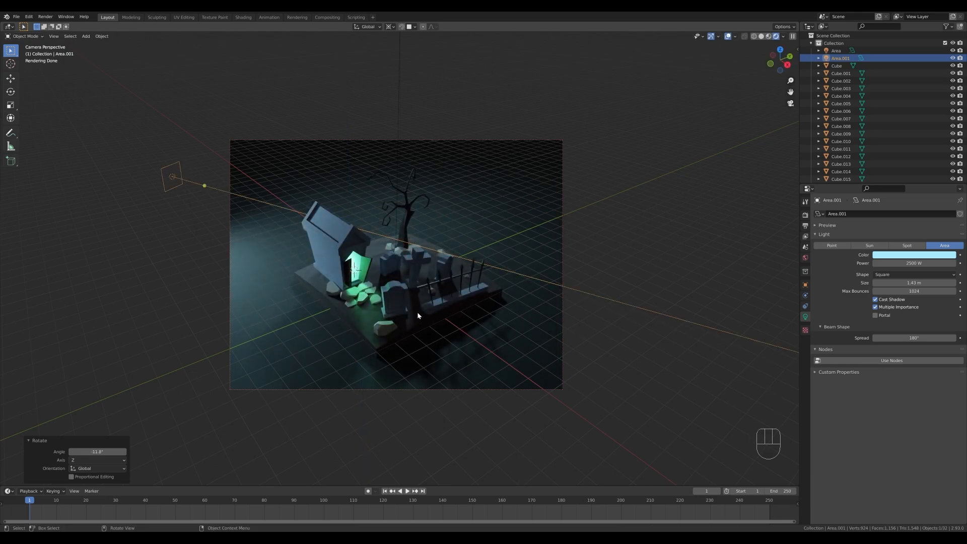
# Enlarge the duplicated area light to about 8.18 m and set its power to 800 W.
pyautogui.moveTo(179, 160); pyautogui.dragTo(211, 94)
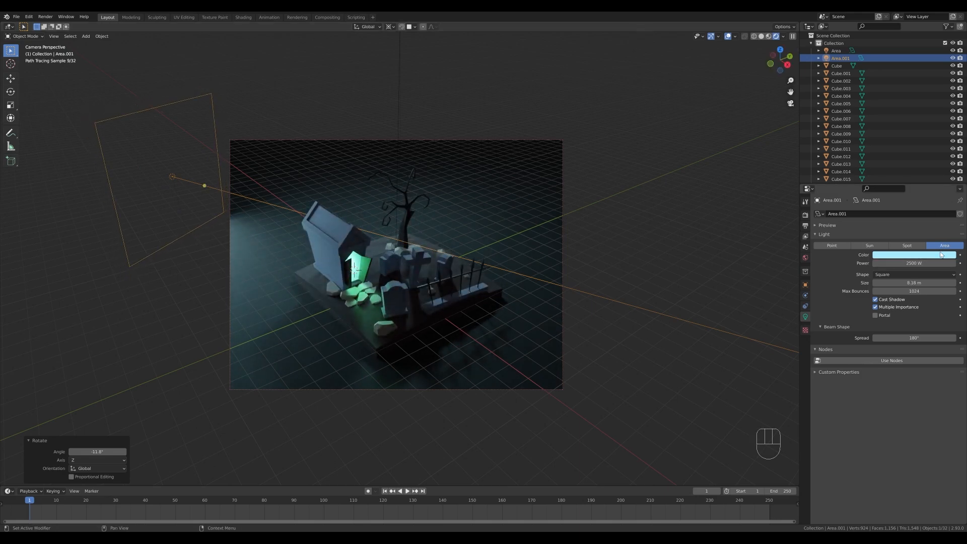
pyautogui.click(925, 263)
pyautogui.write('80')
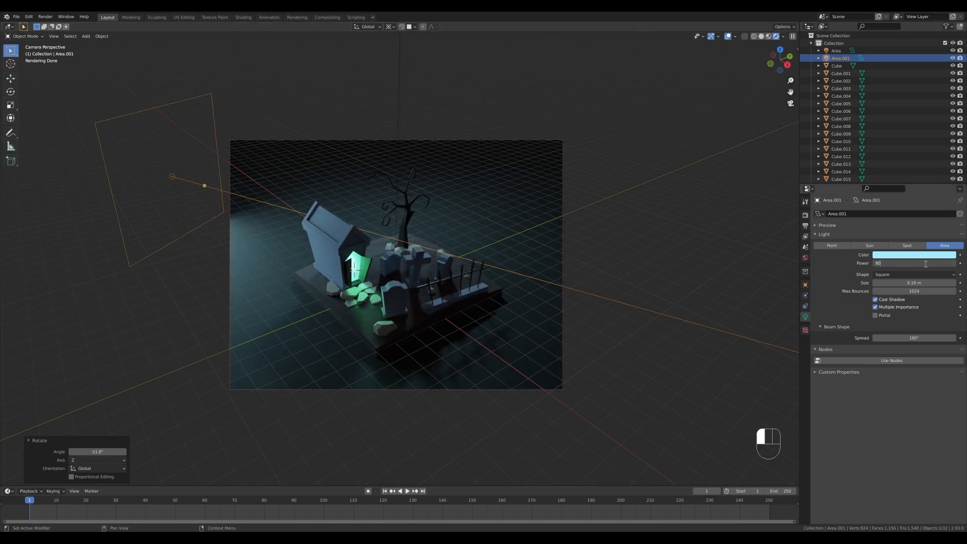
pyautogui.write('0')
pyautogui.press('Return')
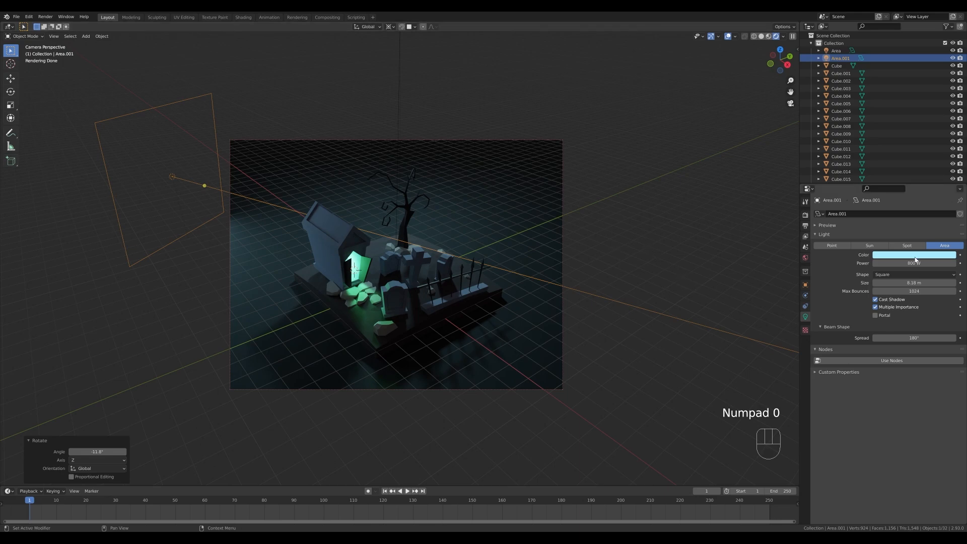
# Change the duplicated area light's color to a more saturated blue.
pyautogui.click(914, 256)
pyautogui.click(926, 166)
pyautogui.moveTo(927, 167); pyautogui.dragTo(926, 167)
# Rotate the blue area light about 16.6° around global Z and move it slightly backward along its local Z.
pyautogui.press('g')
pyautogui.press('z')
pyautogui.press('z')
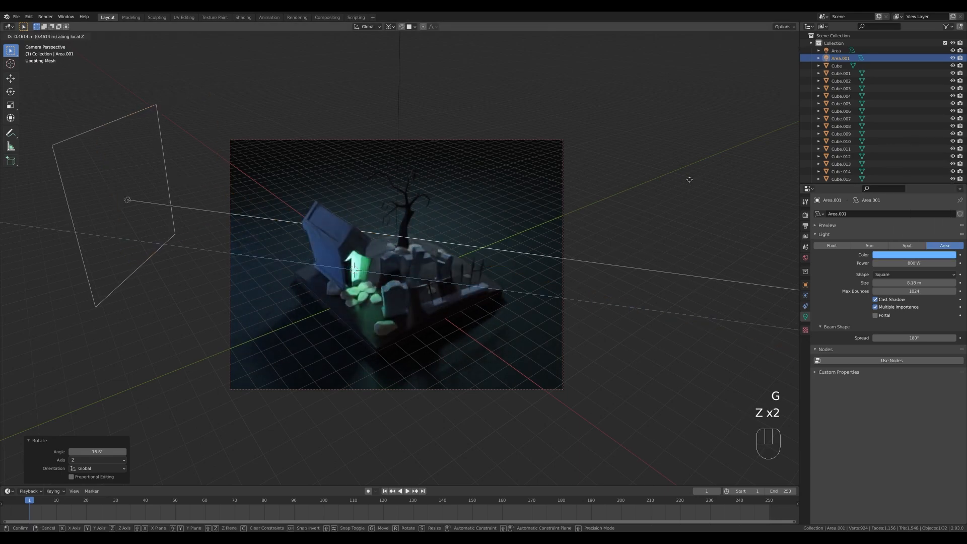
pyautogui.click(697, 182)
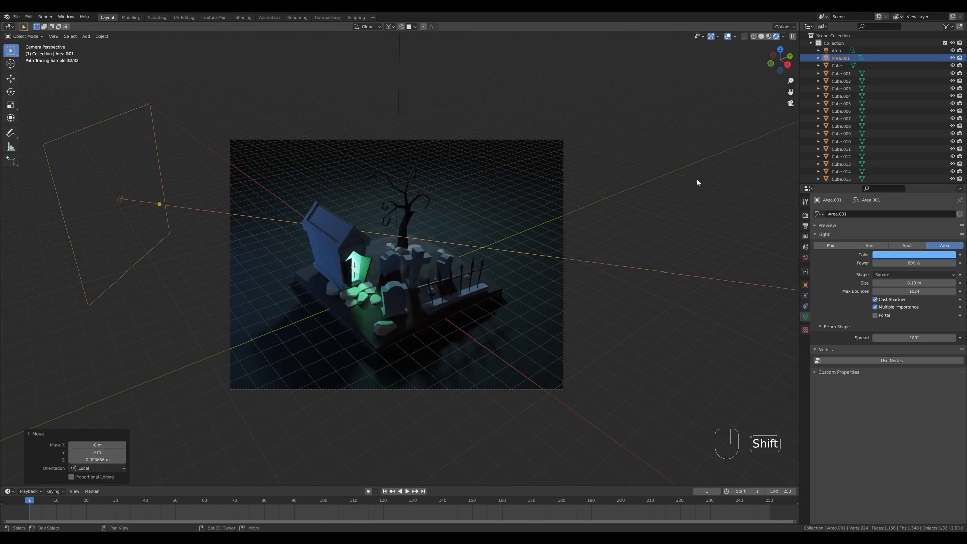
# Duplicate the blue area light, rotated about -169° around global Z, and move the copy about 2.02 m along its local Z.
pyautogui.hotkey('shift', 'd')
pyautogui.press('r')
pyautogui.press('z')
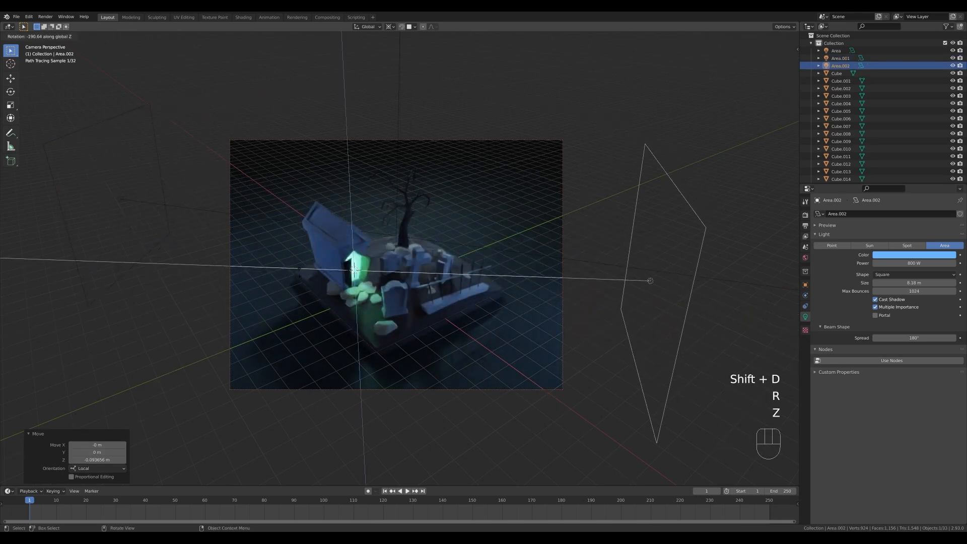
pyautogui.click(628, 231)
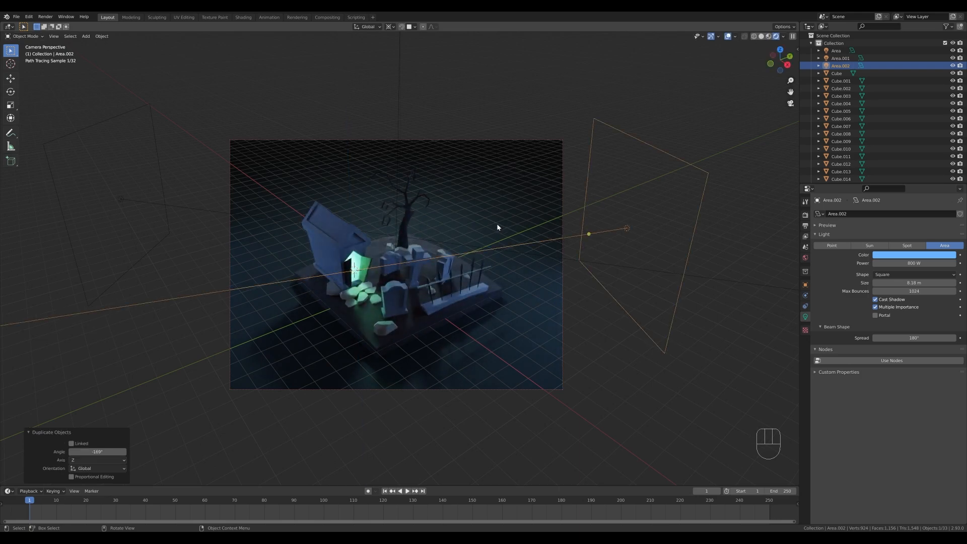
pyautogui.press('g')
pyautogui.press('z')
pyautogui.press('z')
pyautogui.click(565, 208)
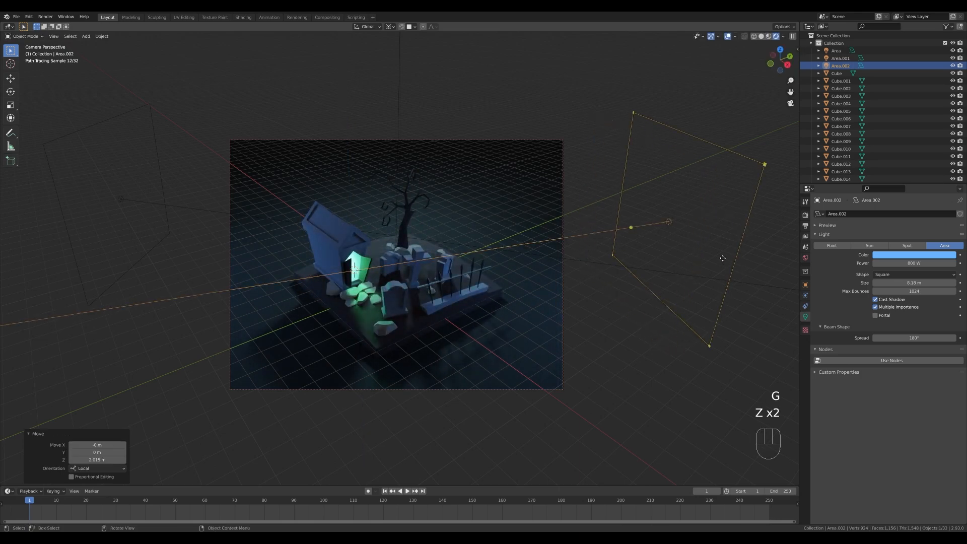
# Change the new area light's color on the fence side to a bright turquoise green.
pyautogui.click(912, 255)
pyautogui.moveTo(908, 199); pyautogui.dragTo(909, 161)
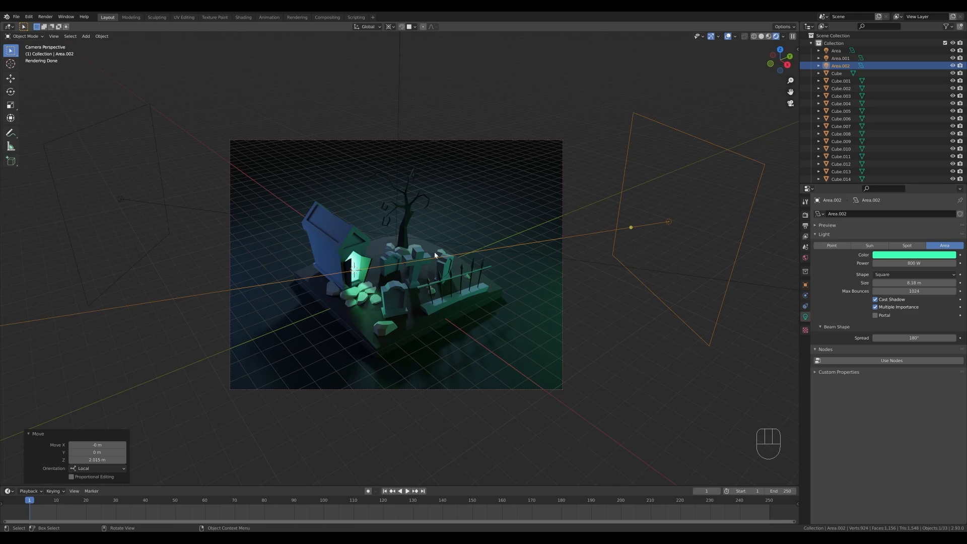
pyautogui.scroll(2, 509, 290)
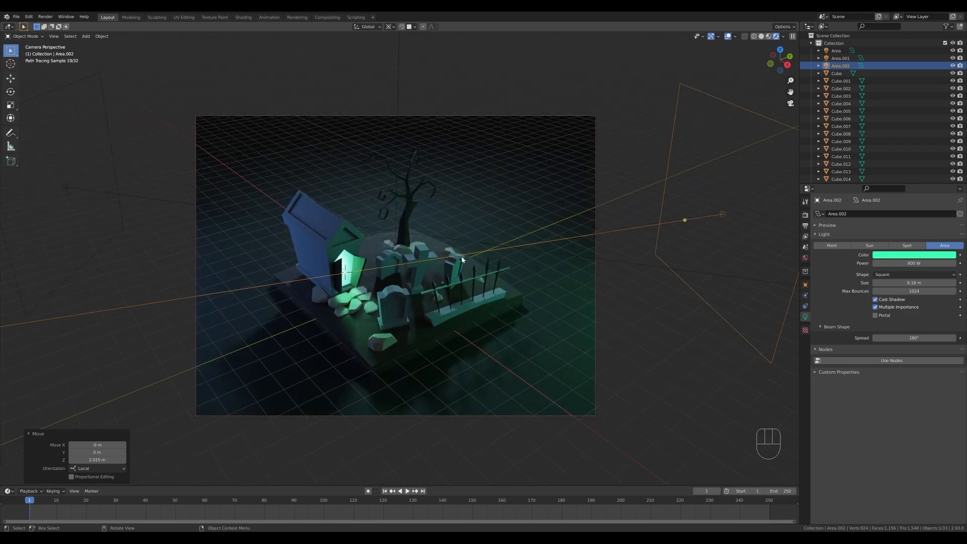
pyautogui.scroll(-3, 513, 297)
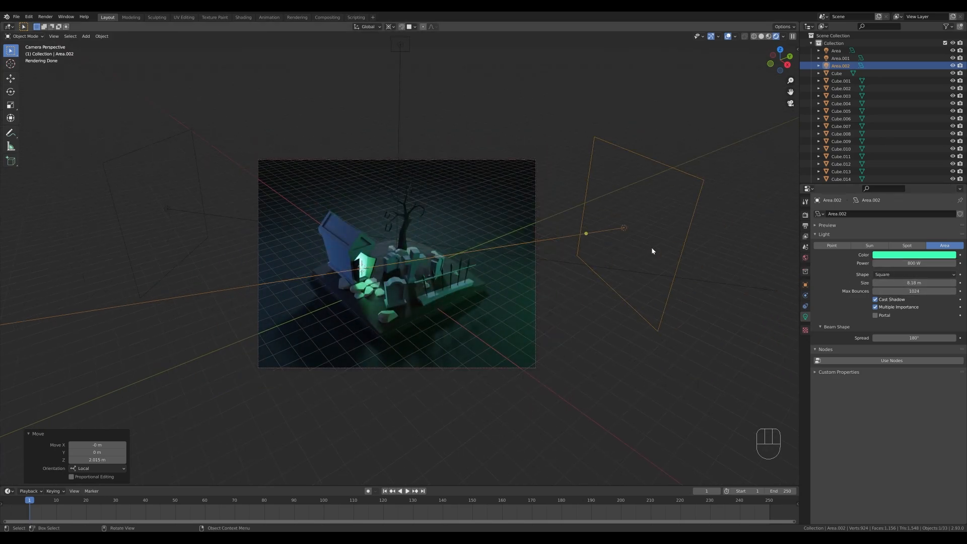
# Shrink the green area light to about 4.9 m and tilt it about 6.8° around its local X axis.
pyautogui.moveTo(704, 181); pyautogui.dragTo(632, 212)
pyautogui.press('r')
pyautogui.press('x')
pyautogui.press('x')
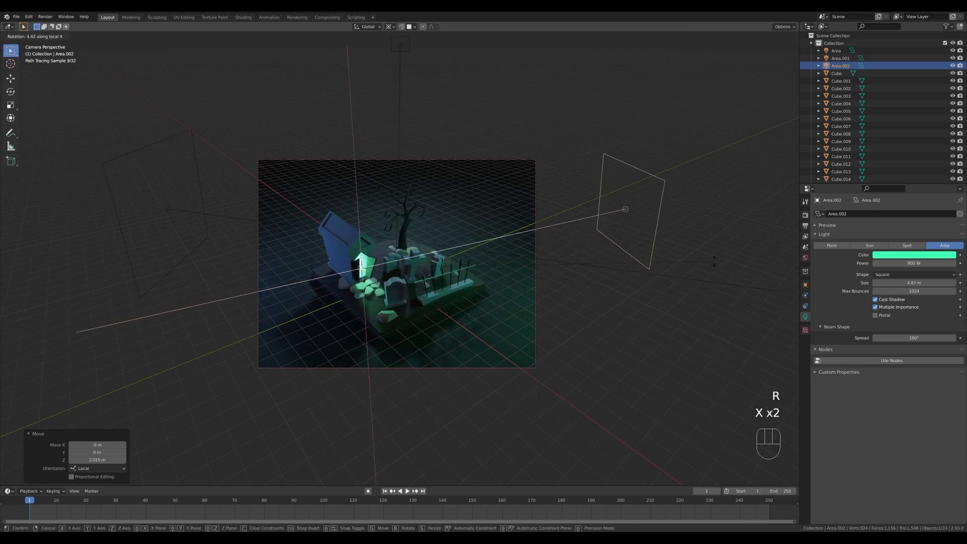
pyautogui.click(714, 263)
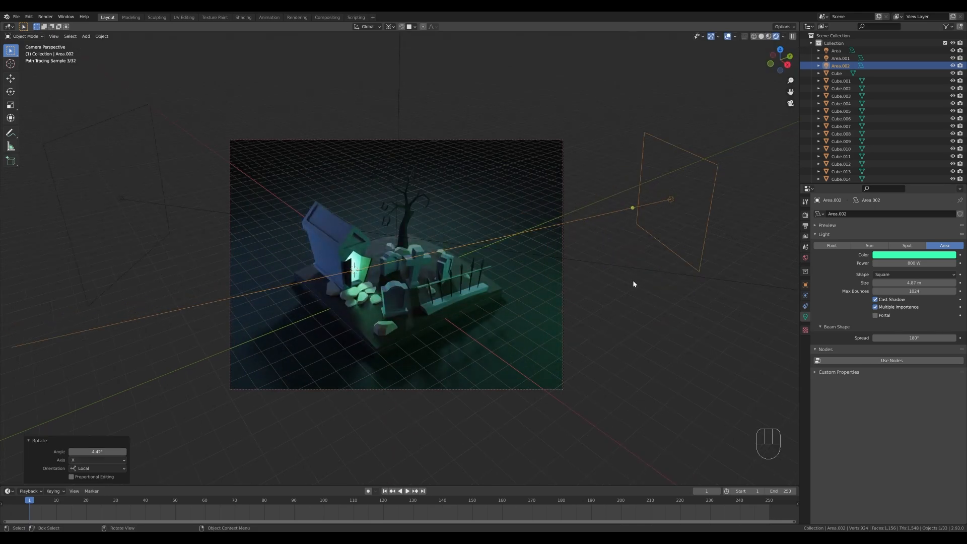
# Enlarge the overhead area light and set the World background color to a deep purple.
pyautogui.click(550, 134)
pyautogui.scroll(1, 512, 222)
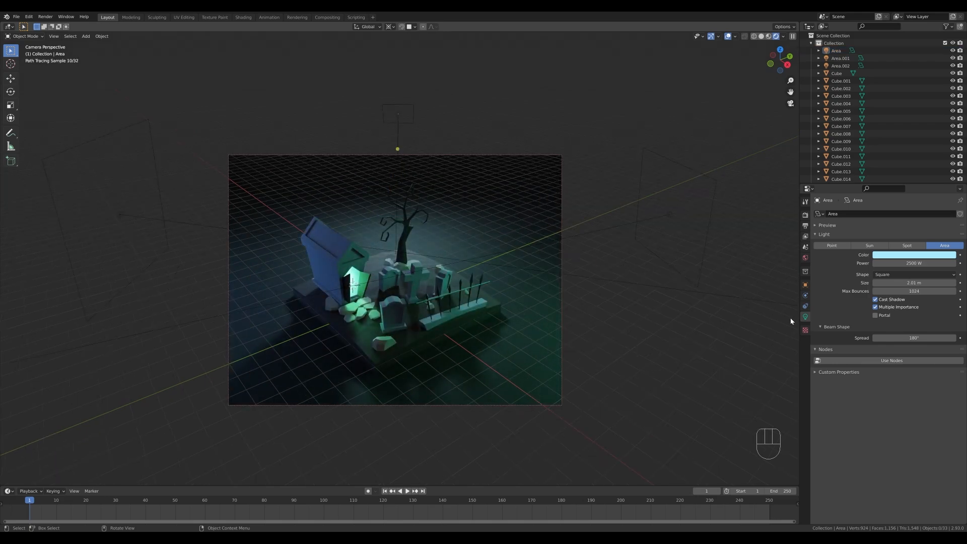
pyautogui.click(806, 258)
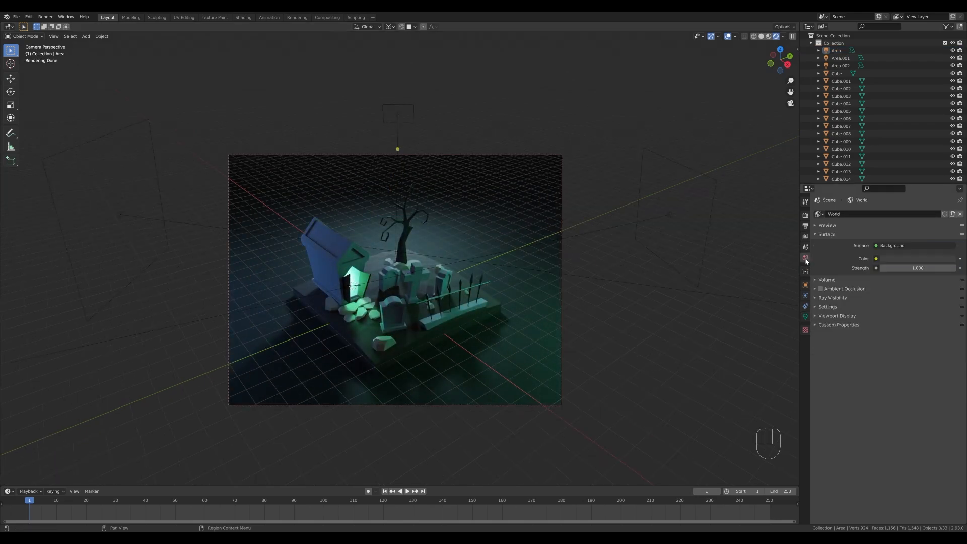
pyautogui.click(905, 258)
pyautogui.moveTo(938, 183)
pyautogui.mouseDown()
pyautogui.moveTo(929, 177)
pyautogui.moveTo(950, 191)
pyautogui.moveTo(949, 176)
pyautogui.moveTo(941, 182)
pyautogui.mouseUp()
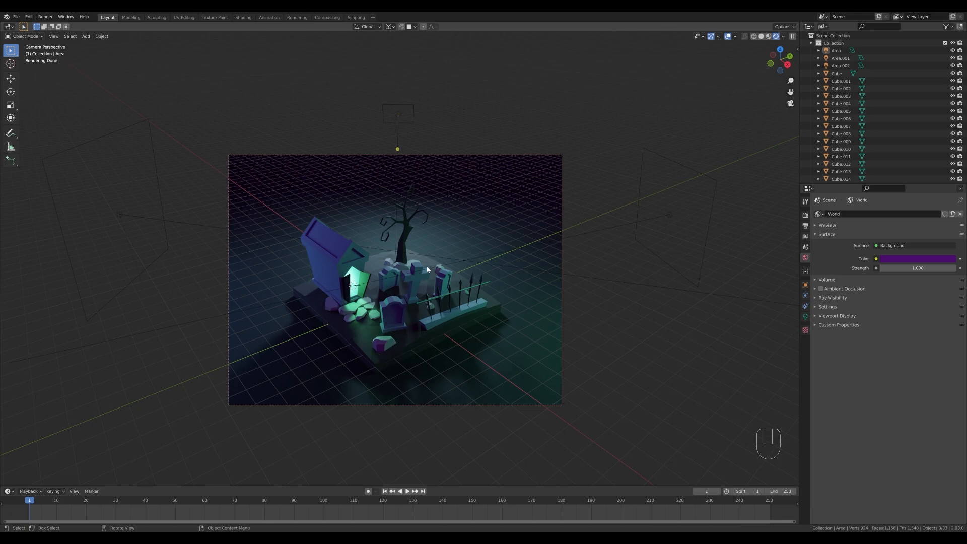
# Display the viewport in material preview shading and save the file.
pyautogui.press('z')
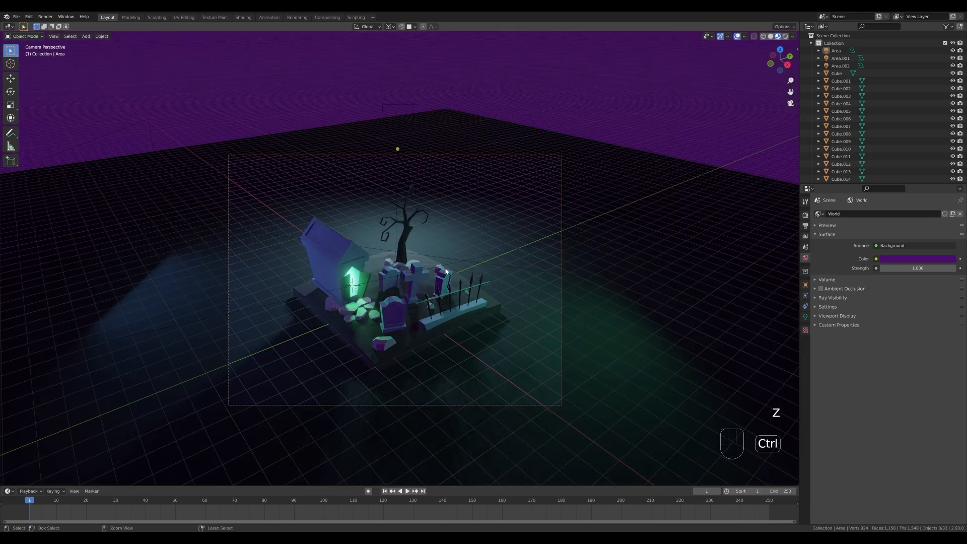
pyautogui.hotkey('ctrl', 's')
pyautogui.moveTo(464, 302)
pyautogui.mouseDown(button='middle')
pyautogui.moveTo(474, 276)
pyautogui.moveTo(475, 298)
pyautogui.mouseUp(button='middle')
pyautogui.scroll(3, 473, 295)
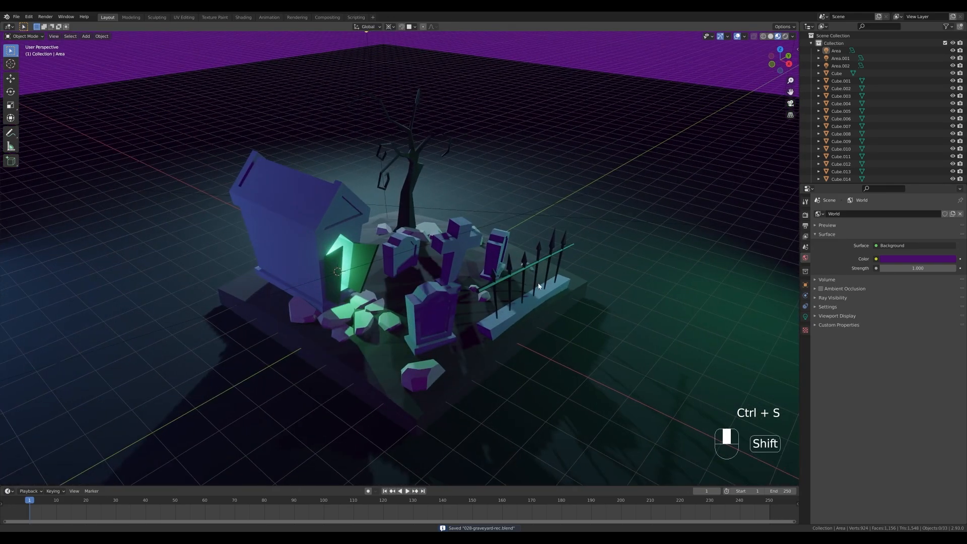
pyautogui.keyDown('shift'); pyautogui.moveTo(346, 222); pyautogui.dragTo(338, 233, button='middle'); pyautogui.keyUp('shift')
pyautogui.moveTo(443, 239); pyautogui.dragTo(431, 241, button='middle')
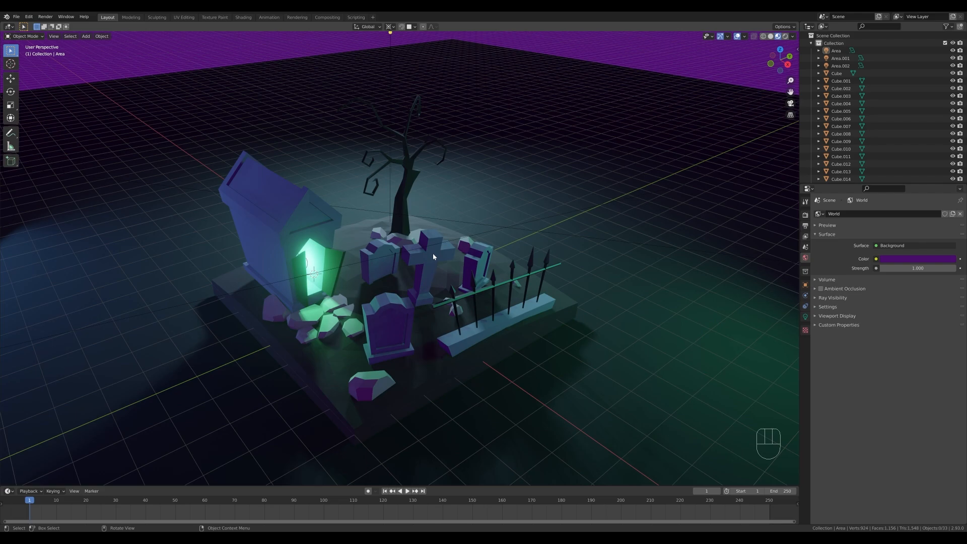
pyautogui.moveTo(359, 256)
pyautogui.mouseDown(button='middle')
pyautogui.moveTo(374, 268)
pyautogui.moveTo(381, 260)
pyautogui.moveTo(372, 245)
pyautogui.mouseUp(button='middle')
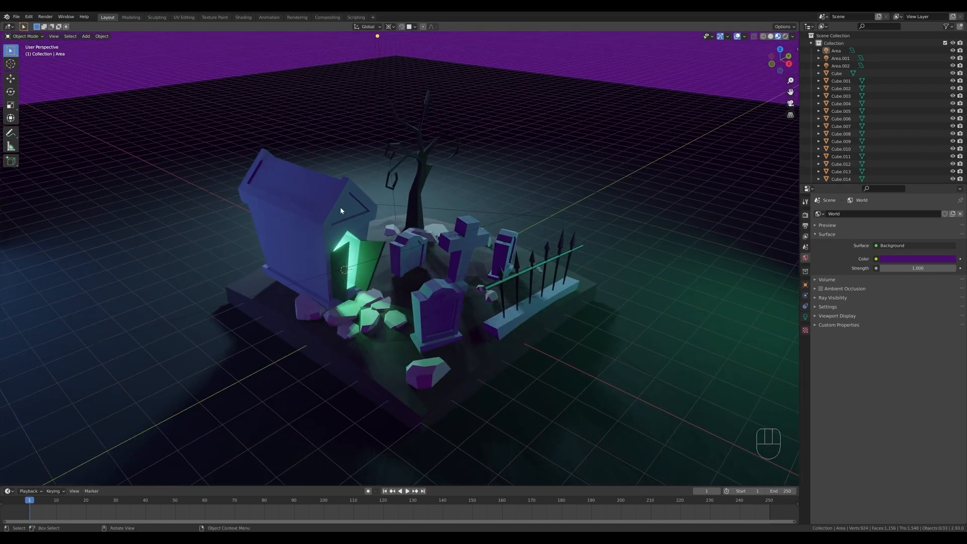
# Bevel the upper left corner vertex on the face of the front gravestone by about 0.16 m.
pyautogui.click(433, 318)
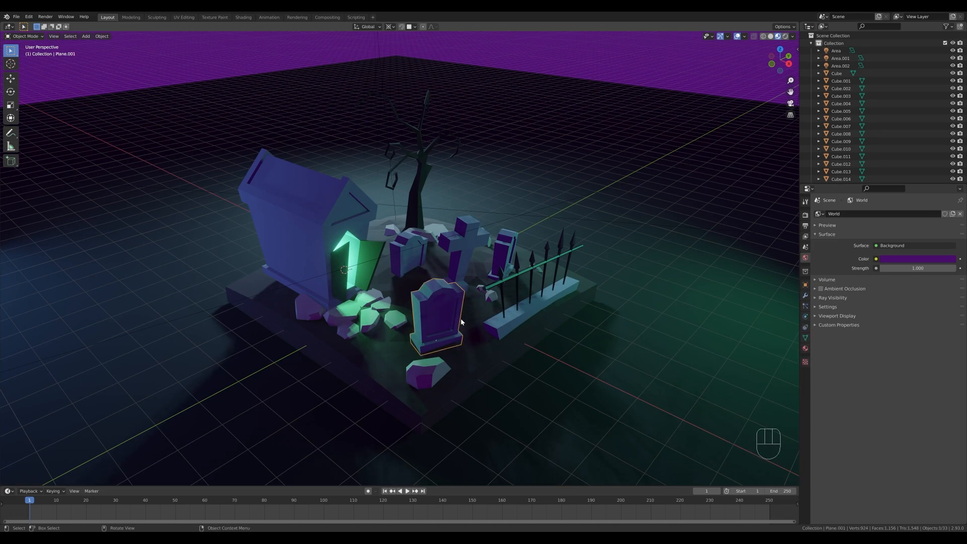
pyautogui.keyDown('shift'); pyautogui.moveTo(433, 318); pyautogui.dragTo(492, 293, button='middle'); pyautogui.keyUp('shift')
pyautogui.scroll(3, 470, 304)
pyautogui.press('Tab')
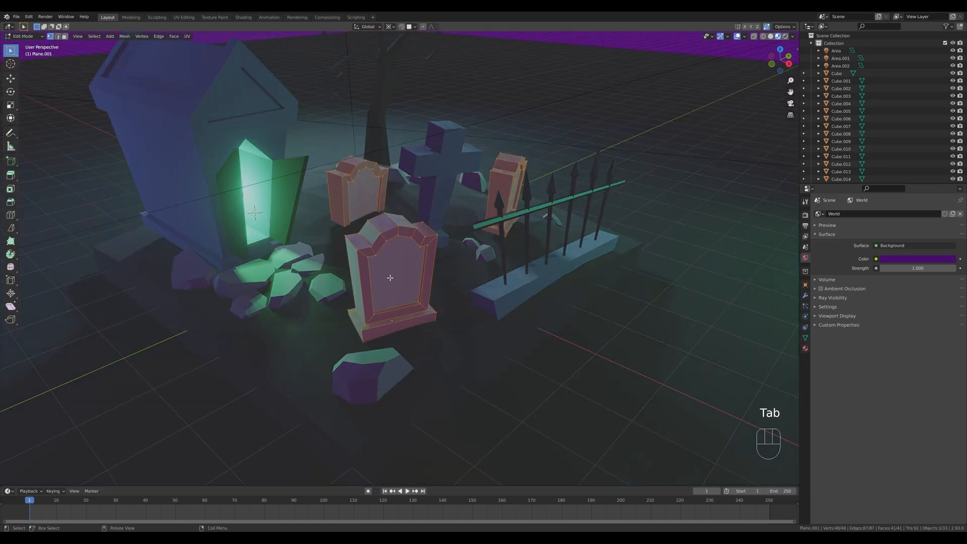
pyautogui.click(357, 251)
pyautogui.hotkey('ctrl', 'b')
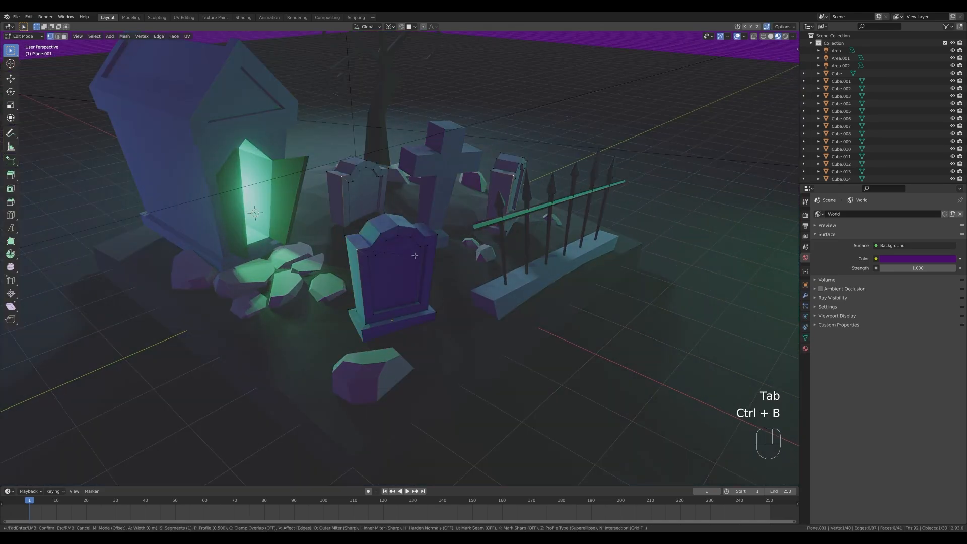
pyautogui.press('v')
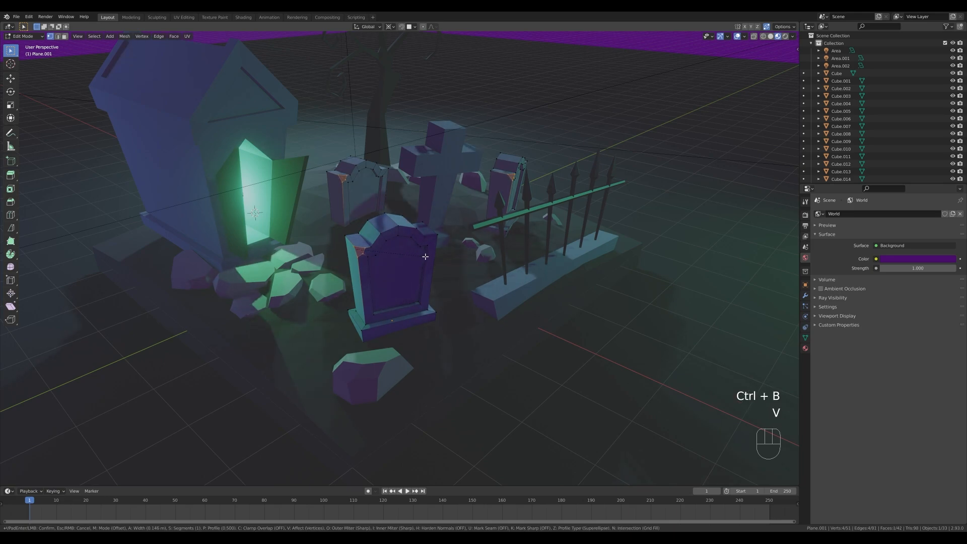
pyautogui.click(426, 257)
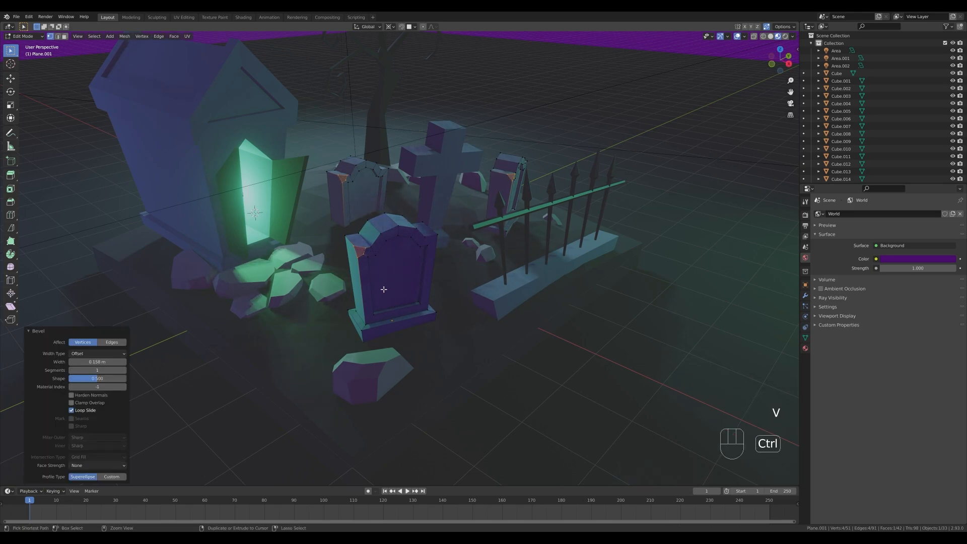
# Triangulate the new chipped face on the gravestone and slide its vertices along their edges into an irregular shape.
pyautogui.hotkey('ctrl', 't')
pyautogui.click(358, 259)
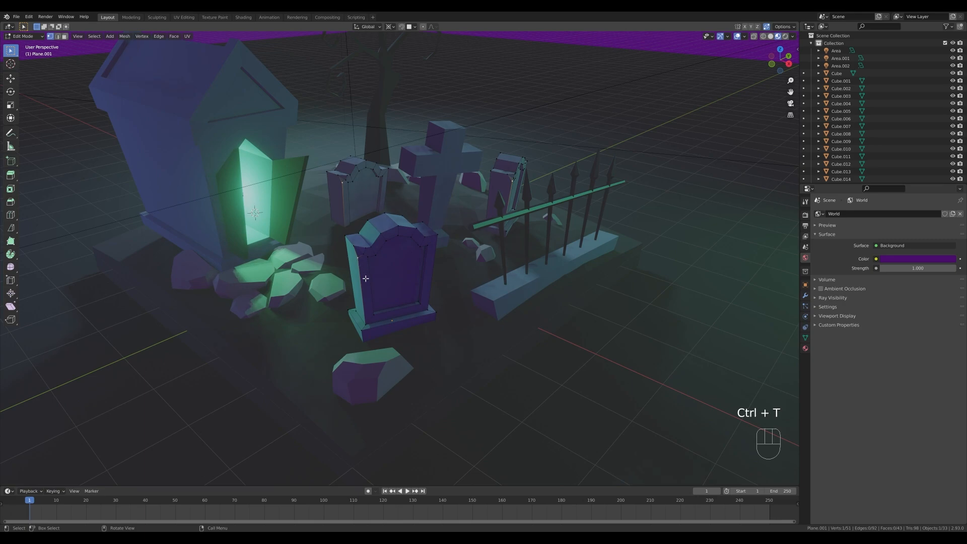
pyautogui.press('g')
pyautogui.press('g')
pyautogui.click(378, 262)
pyautogui.press('g')
pyautogui.press('g')
pyautogui.click(393, 239)
# Bevel an edge on the gravestone's arched top by about 0.09 m and slide one of its vertices along the edge.
pyautogui.press('2')
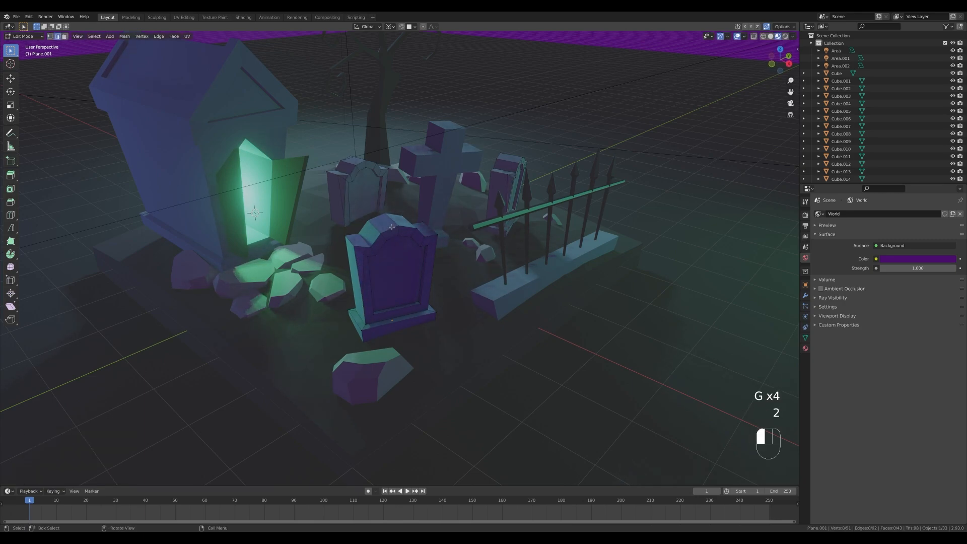
pyautogui.click(392, 227)
pyautogui.hotkey('ctrl', 'b')
pyautogui.click(411, 229)
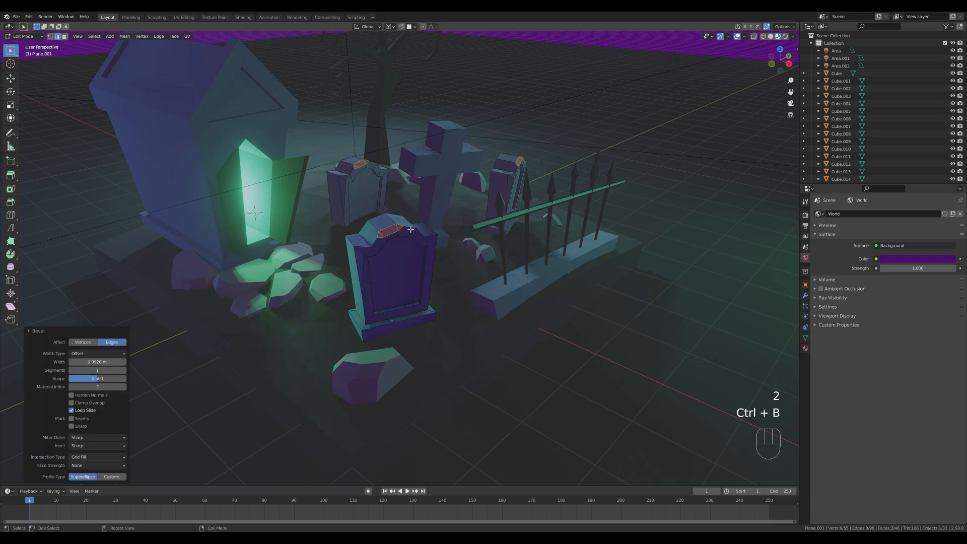
pyautogui.press('1')
pyautogui.press('g')
pyautogui.press('g')
pyautogui.click(403, 224)
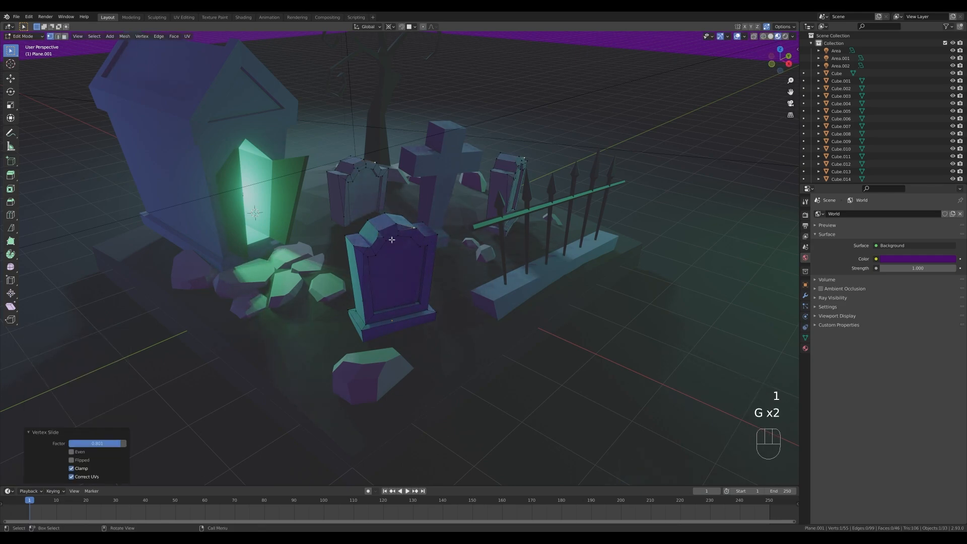
# Vertex-bevel the gravestone's right and left shoulder corners, the left one by about 0.08 m.
pyautogui.press('g')
pyautogui.press('g')
pyautogui.hotkey('ctrl', 'n')
pyautogui.hotkey('ctrl', 'b')
pyautogui.press('v')
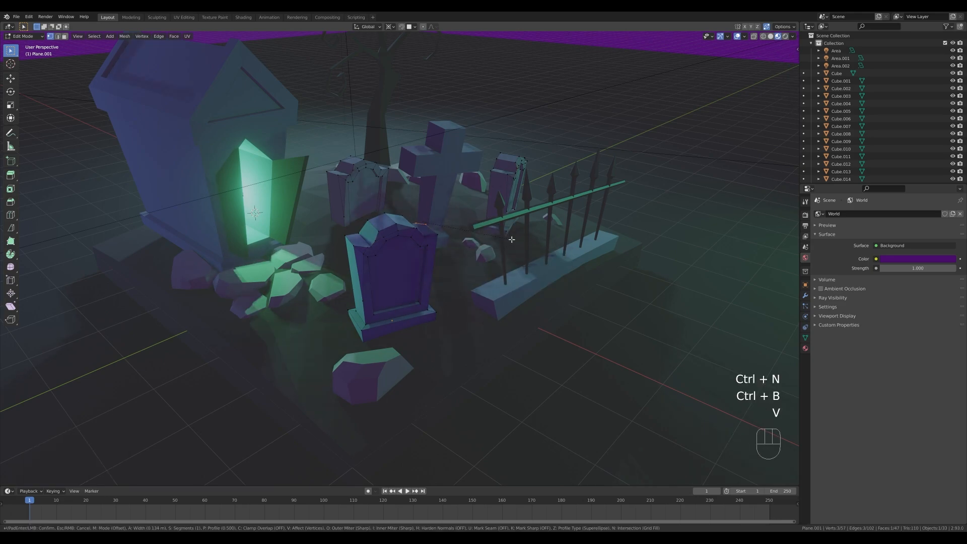
pyautogui.click(379, 232)
pyautogui.hotkey('ctrl', 'b')
pyautogui.press('v')
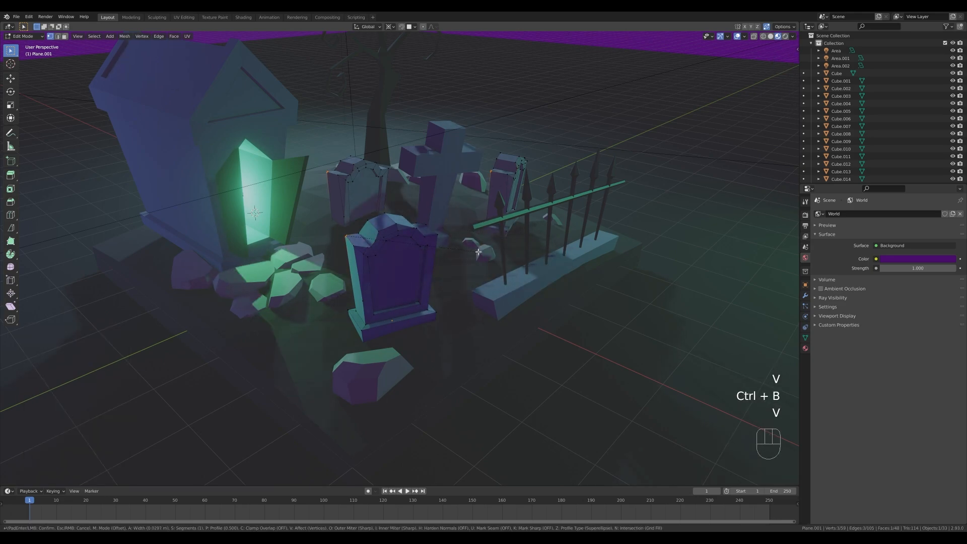
pyautogui.click(481, 250)
# Bevel the front corner edge of the gravestone's base, slide base corner vertices into uneven chips, and return to Object Mode.
pyautogui.moveTo(481, 251); pyautogui.dragTo(375, 320, button='middle')
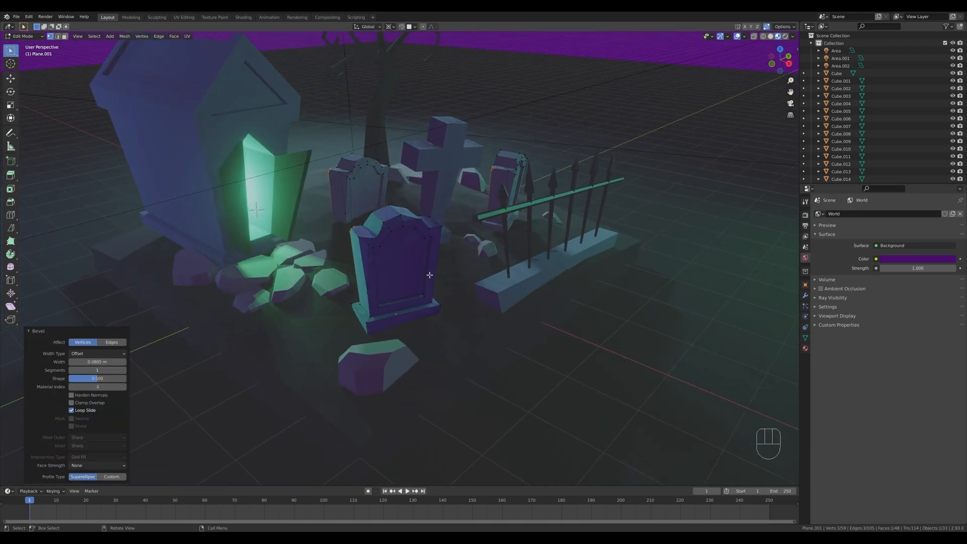
pyautogui.click(366, 333)
pyautogui.press('1')
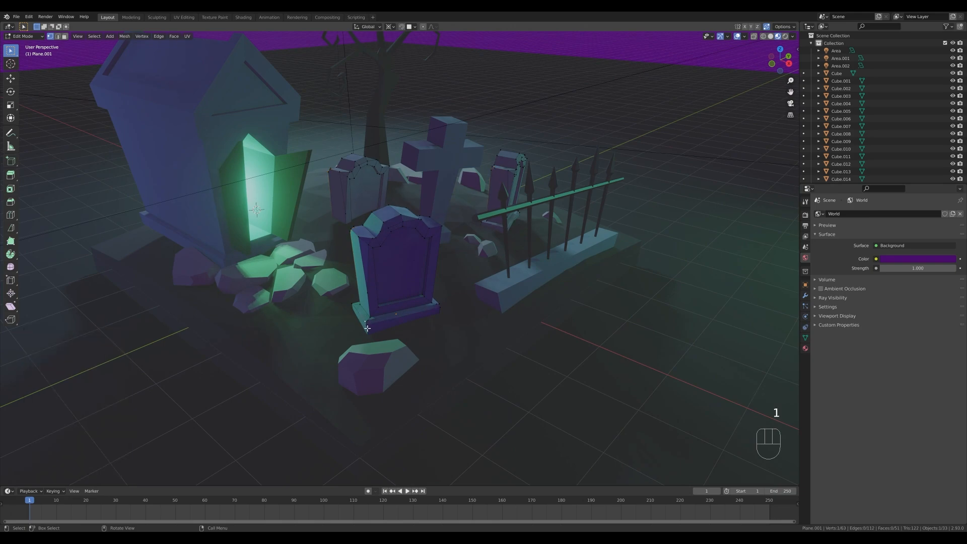
pyautogui.press('g')
pyautogui.press('g')
pyautogui.click(368, 326)
pyautogui.click(438, 304)
pyautogui.press('g')
pyautogui.press('g')
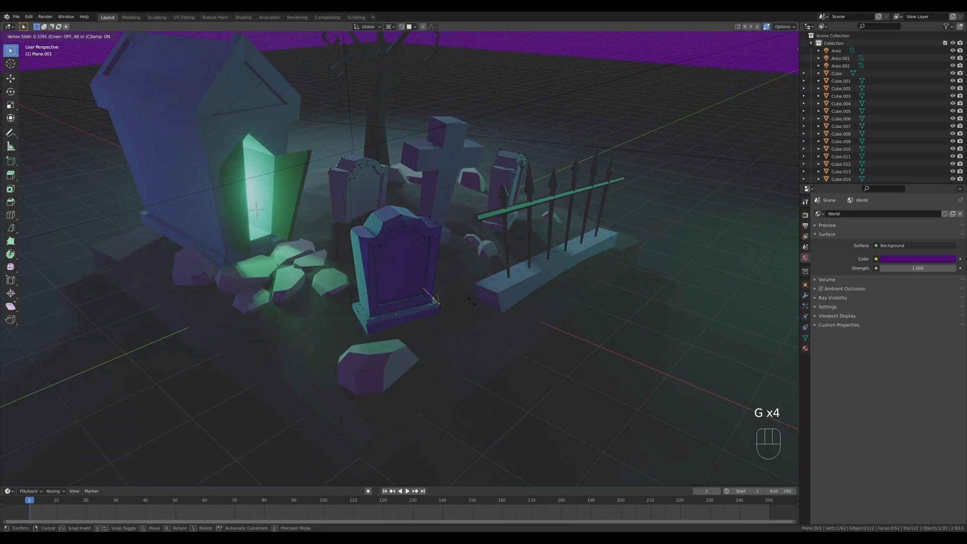
pyautogui.click(471, 301)
pyautogui.press('Tab')
pyautogui.scroll(-2, 469, 259)
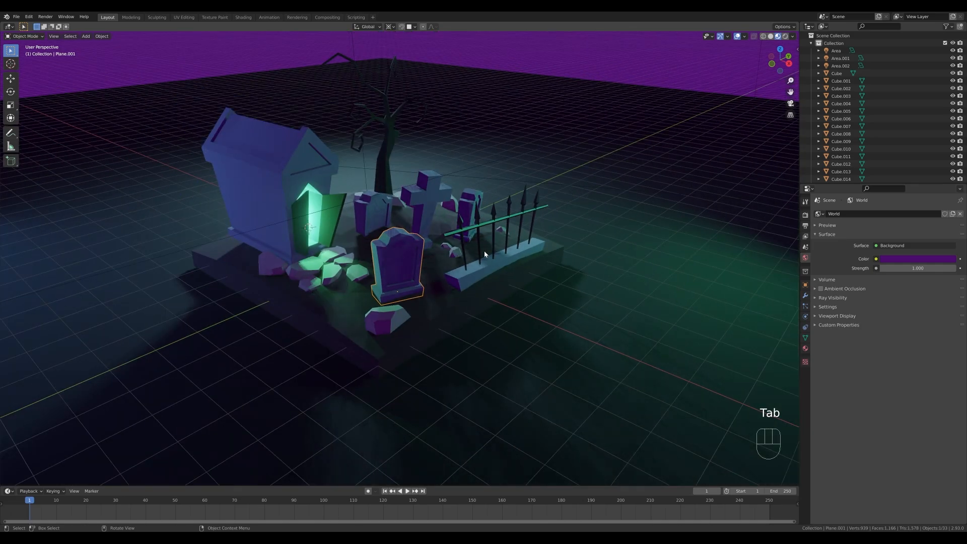
# Add a centered loop cut around the lower shaft of the stone cross.
pyautogui.scroll(2, 485, 255)
pyautogui.scroll(1, 356, 282)
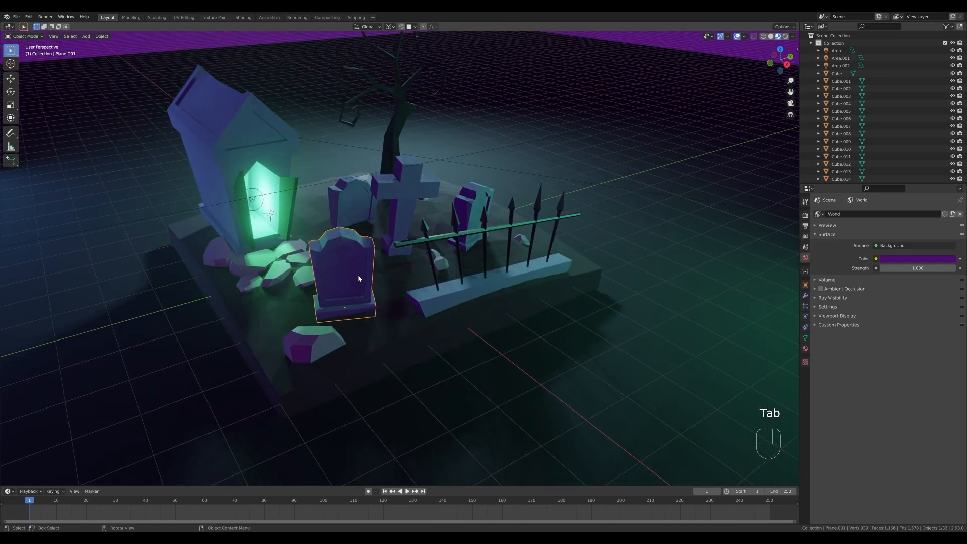
pyautogui.click(419, 193)
pyautogui.keyDown('shift'); pyautogui.moveTo(419, 192); pyautogui.dragTo(410, 261, button='middle'); pyautogui.keyUp('shift')
pyautogui.press('Tab')
pyautogui.scroll(1, 453, 260)
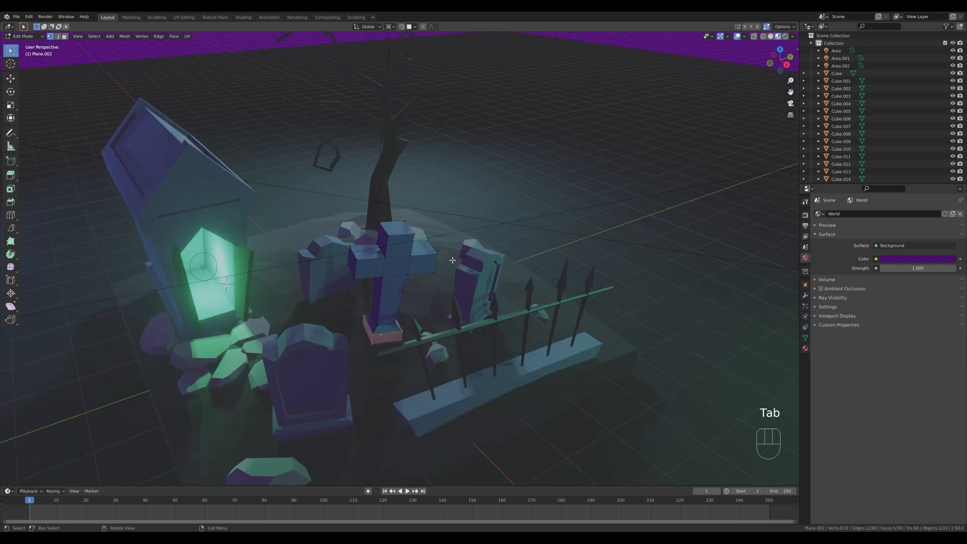
pyautogui.scroll(1, 452, 260)
pyautogui.hotkey('ctrl', 'r')
pyautogui.click(393, 312)
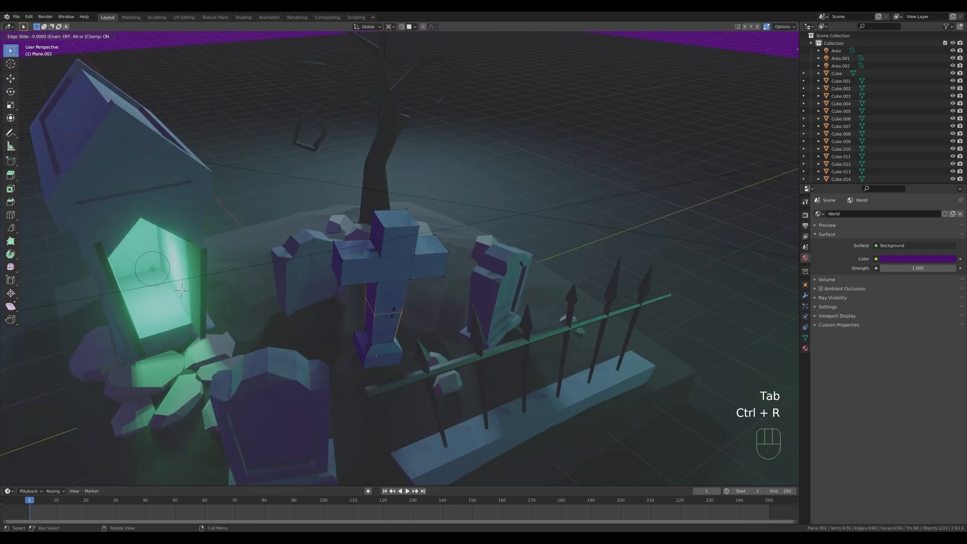
pyautogui.press('Escape')
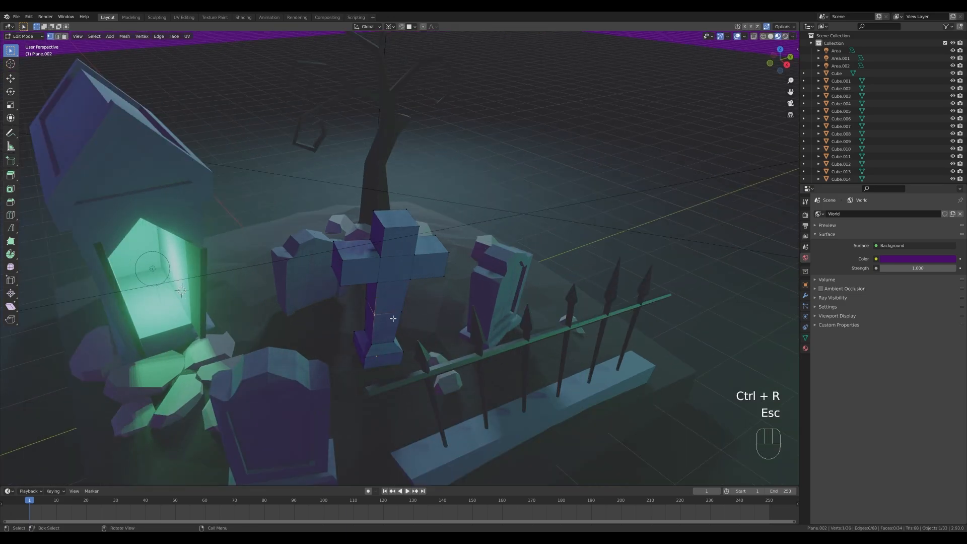
# Vertex-bevel the left loop-cut vertex on the cross's shaft by about 0.17 m and triangulate the resulting chip.
pyautogui.hotkey('ctrl', 'b')
pyautogui.press('v')
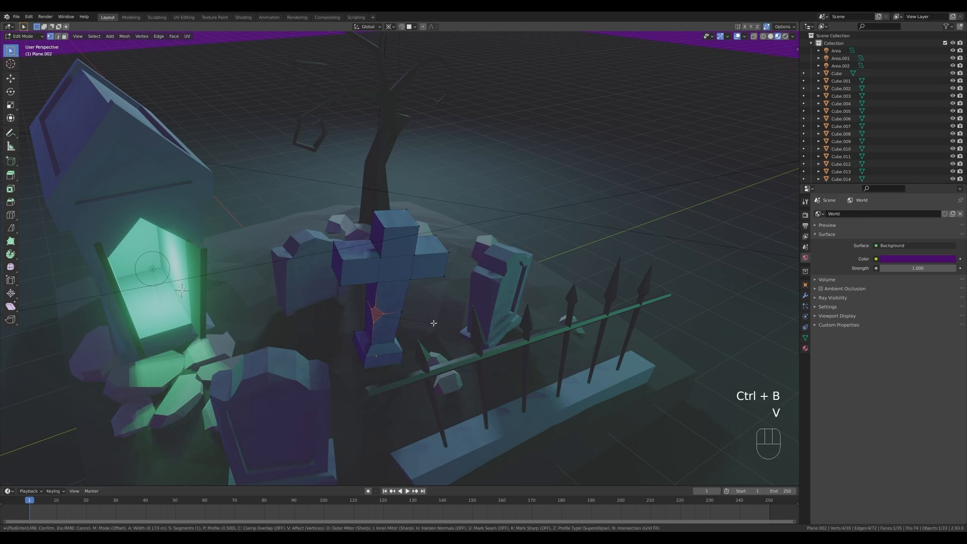
pyautogui.click(434, 323)
pyautogui.hotkey('ctrl', 't')
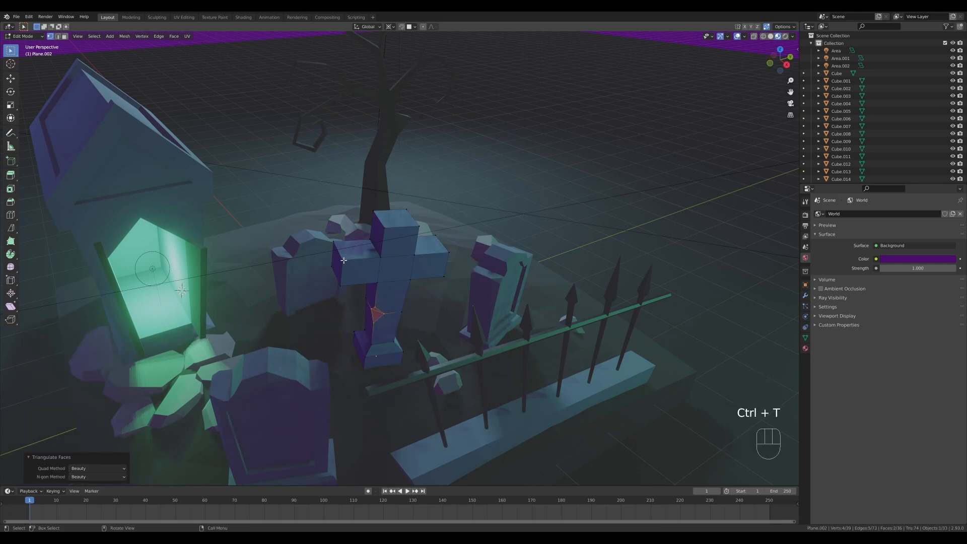
# Vertex-bevel the upper left front corner of the cross's head by about 0.18 m.
pyautogui.click(385, 228)
pyautogui.hotkey('ctrl', 'b')
pyautogui.press('v')
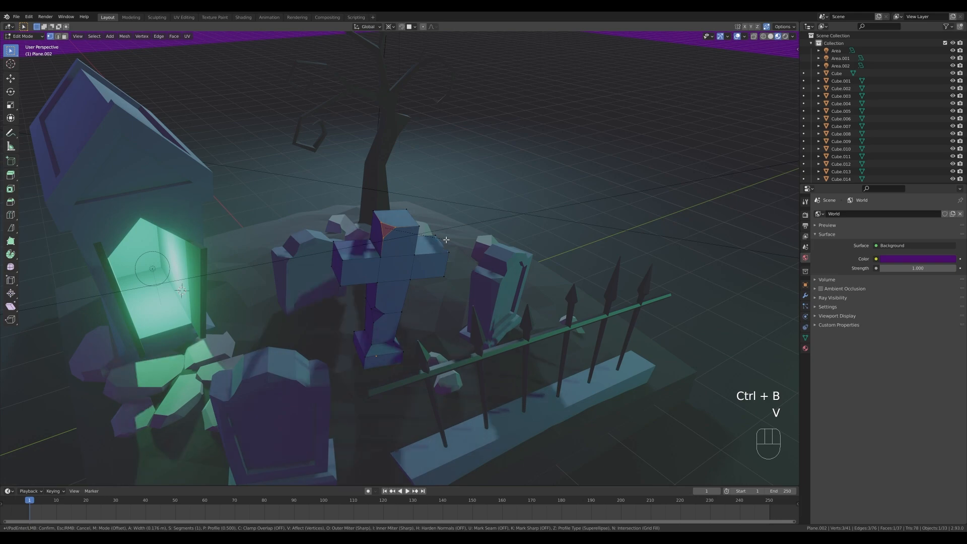
pyautogui.click(446, 240)
# Bevel the front end edge of the cross's left arm by about 0.11 m and vertex-bevel the arm's back corner.
pyautogui.press('2')
pyautogui.click(344, 271)
pyautogui.hotkey('ctrl', 'b')
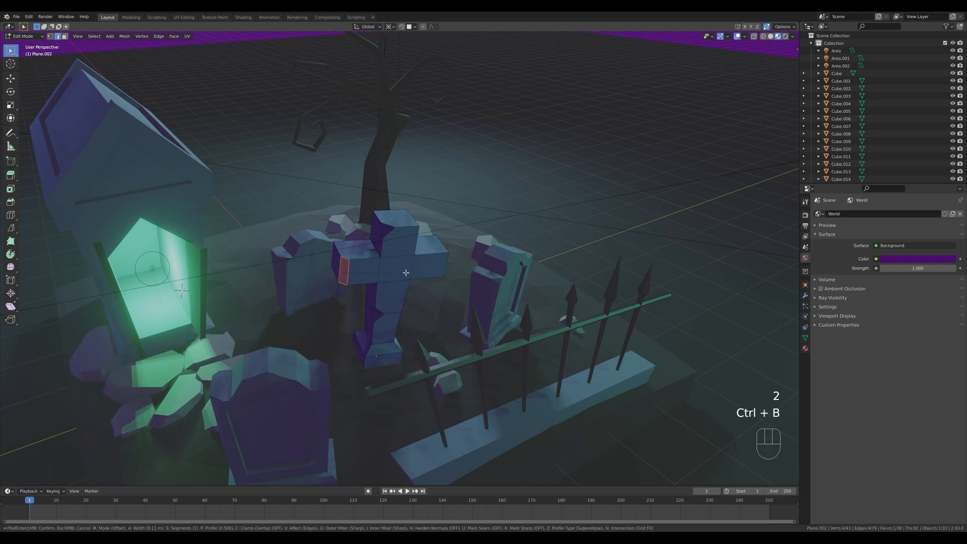
pyautogui.click(406, 272)
pyautogui.press('1')
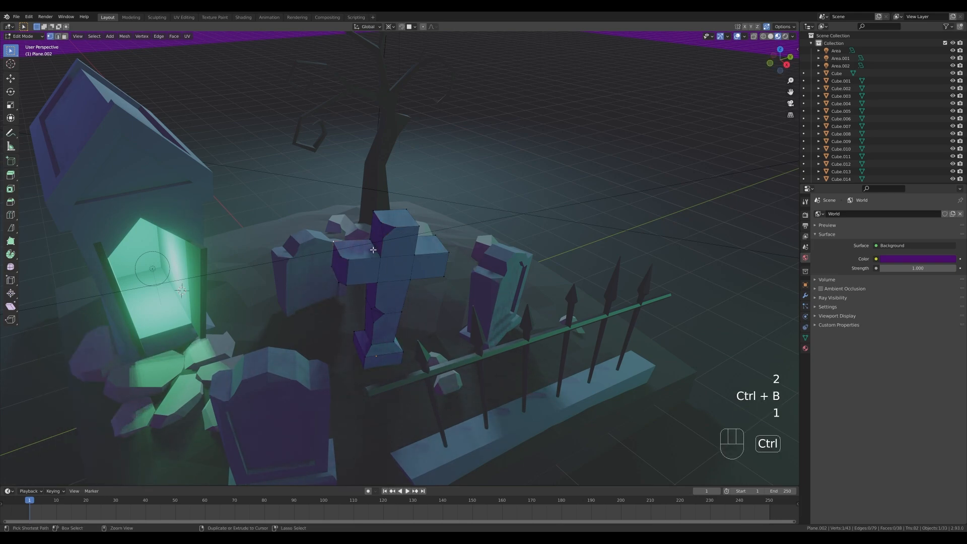
pyautogui.hotkey('ctrl', 'b')
pyautogui.press('v')
pyautogui.click(385, 247)
# Vertex-bevel the corner on the right side of the cross's head.
pyautogui.click(422, 228)
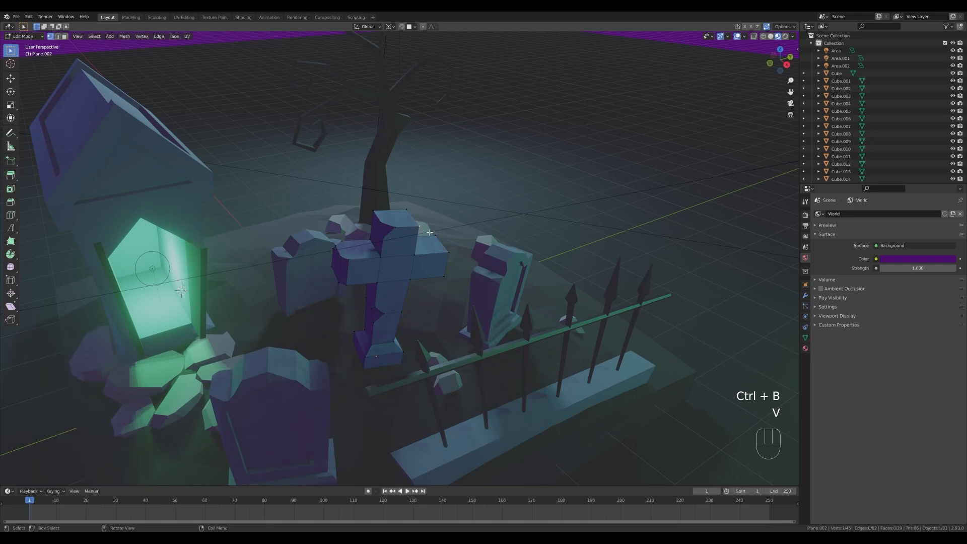
pyautogui.hotkey('ctrl', 'n')
pyautogui.hotkey('ctrl', 'b')
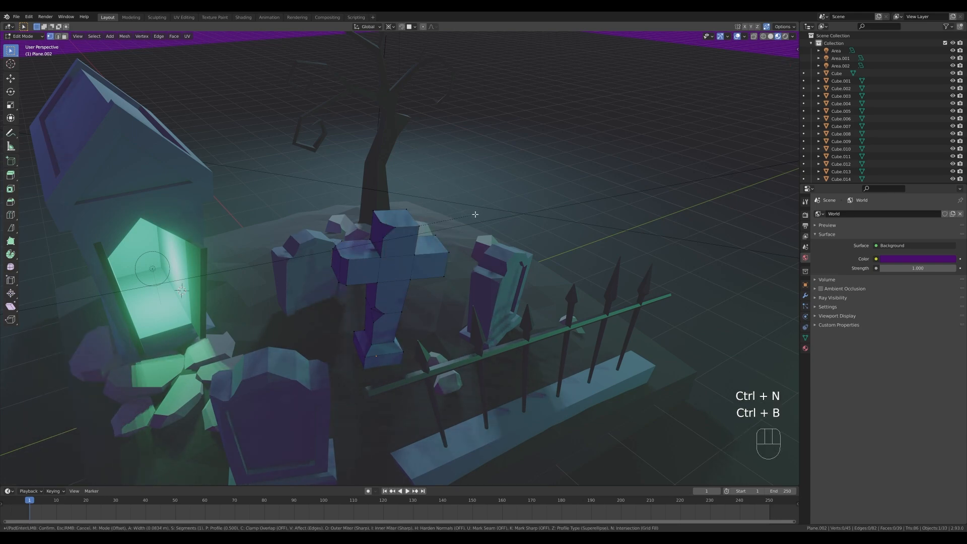
pyautogui.press('v')
pyautogui.click(476, 214)
# Vertex-bevel the two upper end corners of the cross's right arm, the front one by about 0.17 m, and return to Object Mode.
pyautogui.click(439, 236)
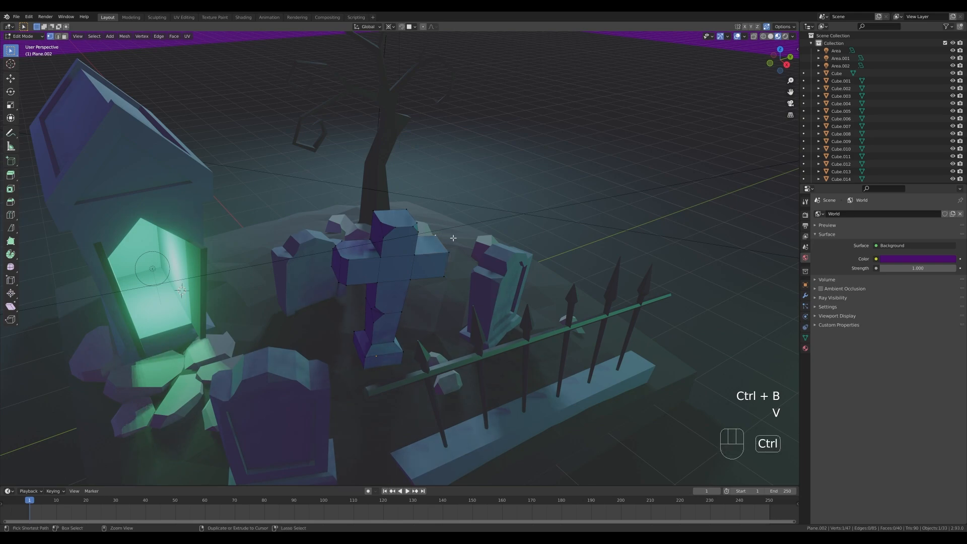
pyautogui.hotkey('ctrl', 'b')
pyautogui.press('v')
pyautogui.click(466, 241)
pyautogui.click(450, 252)
pyautogui.hotkey('ctrl', 'b')
pyautogui.press('v')
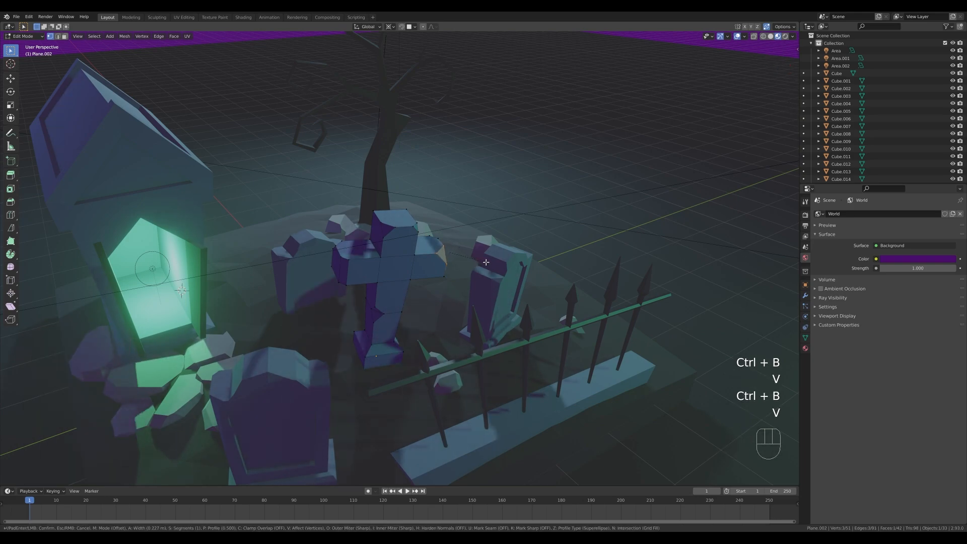
pyautogui.click(481, 262)
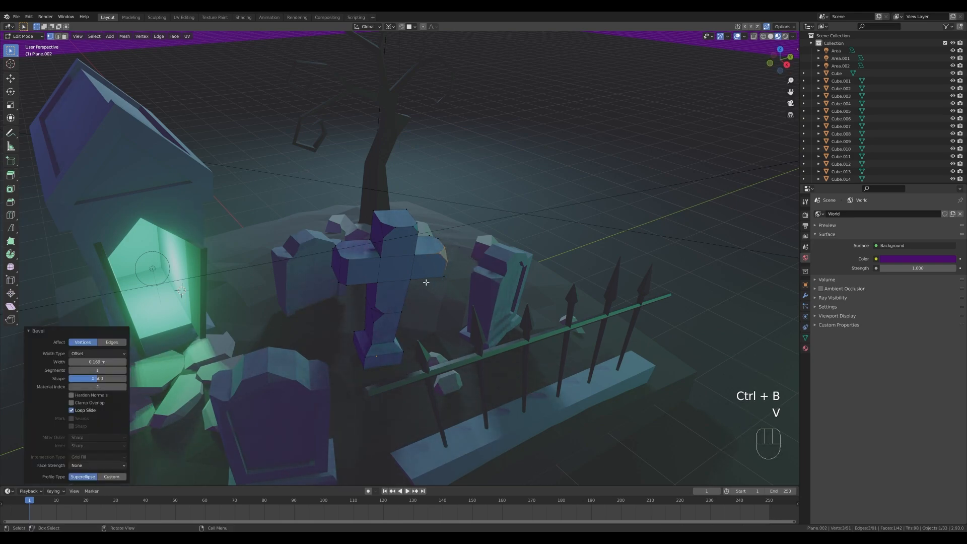
pyautogui.press('Tab')
pyautogui.scroll(-5, 413, 319)
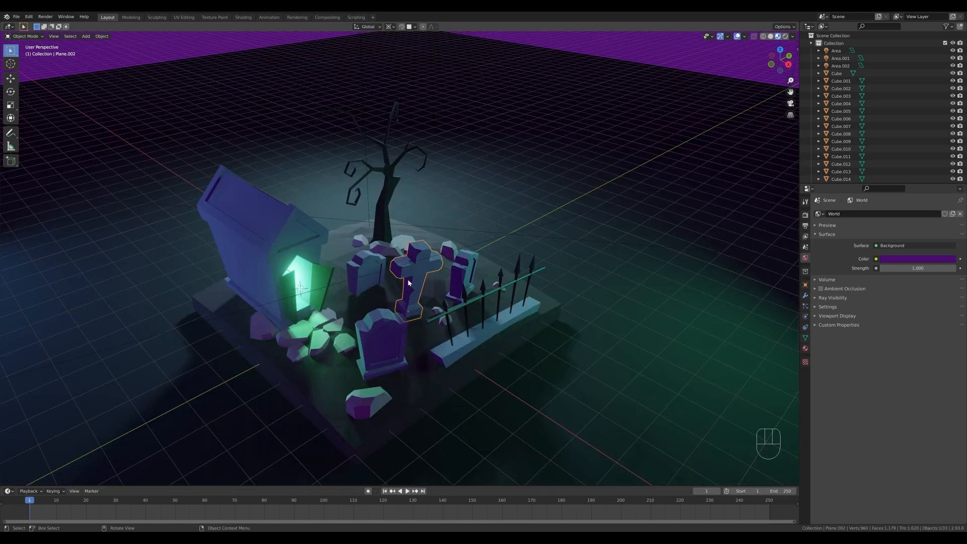
pyautogui.scroll(-6, 411, 274)
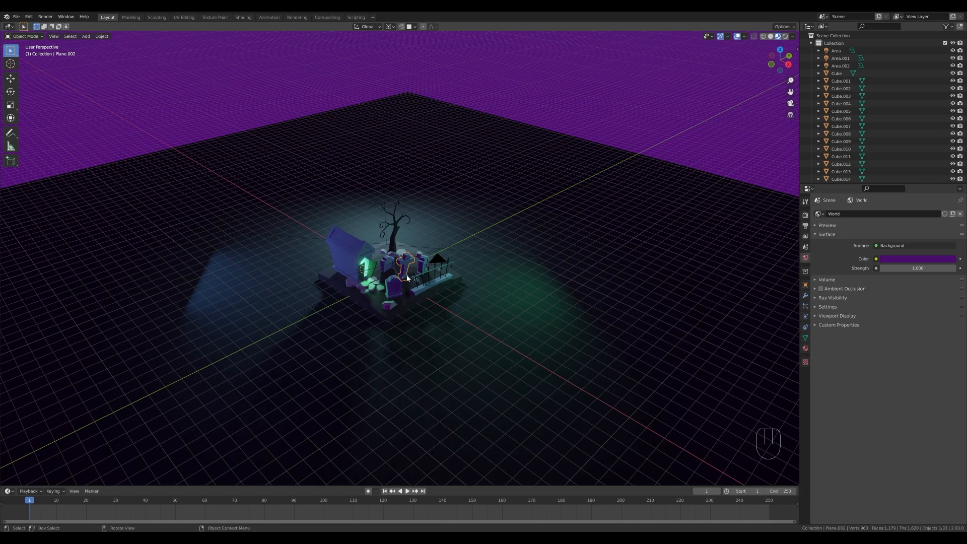
# Vertex-bevel the front peak of the mausoleum's roof in Edit Mode.
pyautogui.scroll(7, 409, 281)
pyautogui.click(250, 246)
pyautogui.keyDown('shift'); pyautogui.moveTo(304, 255); pyautogui.dragTo(393, 290, button='middle'); pyautogui.keyUp('shift')
pyautogui.press('Tab')
pyautogui.scroll(3, 390, 282)
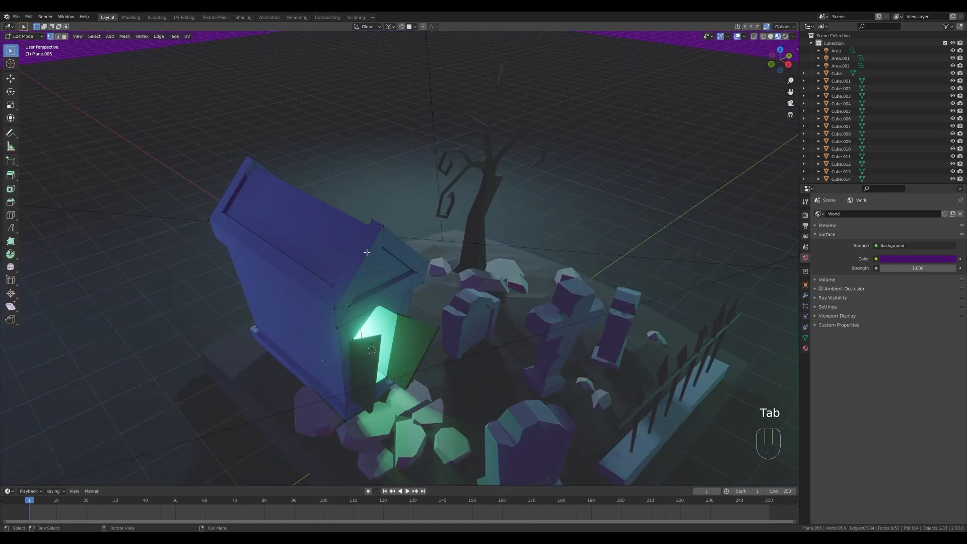
pyautogui.press('2')
pyautogui.keyDown('shift'); pyautogui.click(383, 236); pyautogui.keyUp('shift')
pyautogui.press('1')
pyautogui.click(384, 228)
pyautogui.moveTo(432, 238); pyautogui.dragTo(432, 275, button='middle')
pyautogui.hotkey('ctrl', 'b')
pyautogui.press('v')
pyautogui.click(443, 283)
# Triangulate the chipped face at the roof's front and slide nearby gable vertices to make the damage uneven.
pyautogui.hotkey('ctrl', 't')
pyautogui.click(361, 303)
pyautogui.press('g')
pyautogui.press('g')
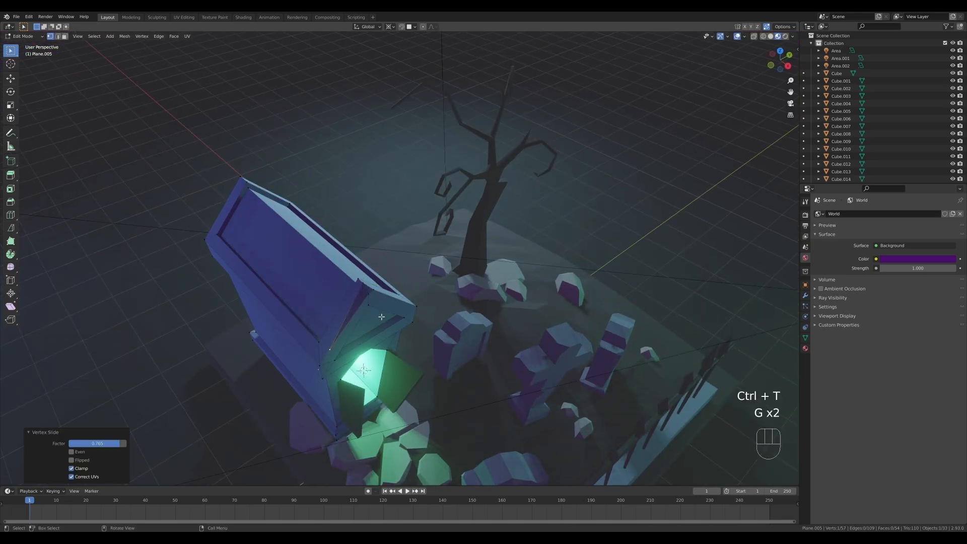
pyautogui.press('g')
pyautogui.press('g')
pyautogui.click(445, 307)
# Add two evenly spaced loop cuts across the length of the mausoleum's roof and walls.
pyautogui.hotkey('ctrl', 'r')
pyautogui.scroll(1, 276, 287)
pyautogui.click(276, 287)
pyautogui.press('Escape')
pyautogui.press('2')
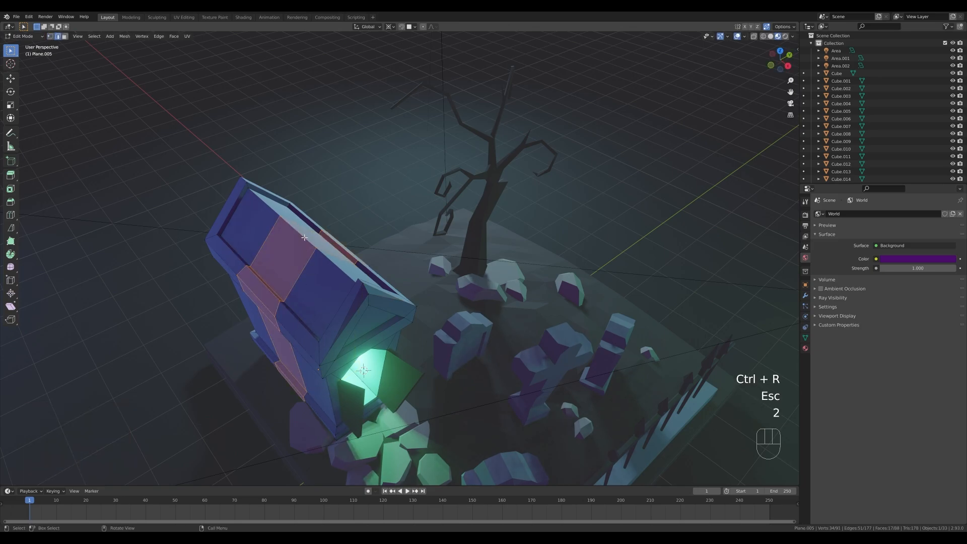
# Bevel the middle segment of the mausoleum's roof ridge and slide its vertices along the ridge into an irregular chip.
pyautogui.click(304, 234)
pyautogui.hotkey('ctrl', 'b')
pyautogui.click(351, 245)
pyautogui.press('1')
pyautogui.click(322, 251)
pyautogui.press('g')
pyautogui.press('g')
pyautogui.click(275, 212)
pyautogui.press('g')
pyautogui.press('g')
pyautogui.press('2')
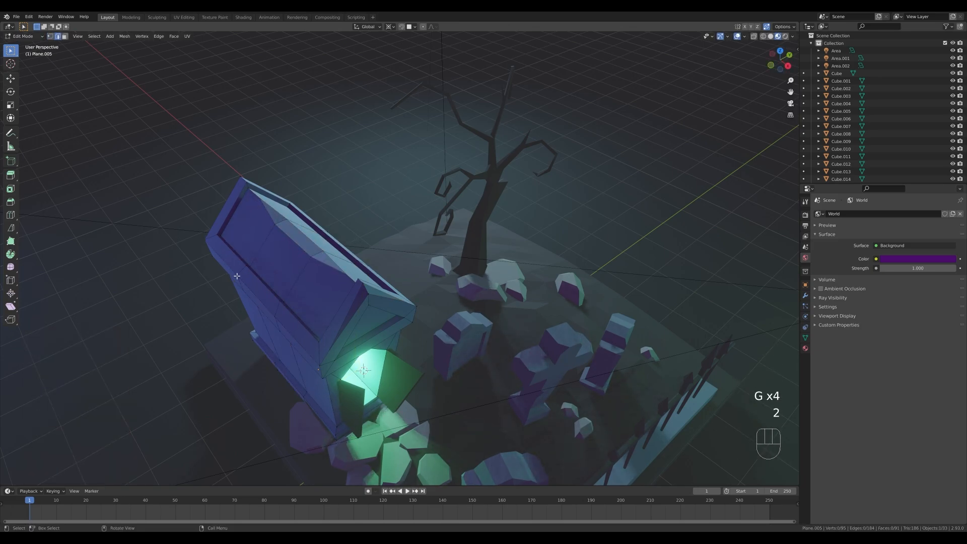
# Bevel the middle edge along the mausoleum roof's side eave and slide the eave's vertices into an irregular chip.
pyautogui.hotkey('ctrl', 'b')
pyautogui.click(283, 266)
pyautogui.press('1')
pyautogui.click(239, 275)
pyautogui.press('g')
pyautogui.press('g')
pyautogui.click(262, 298)
pyautogui.click(207, 237)
pyautogui.press('g')
pyautogui.press('g')
pyautogui.click(225, 205)
# Add a horizontal loop cut around the mausoleum's walls, vertex-bevel its front corner vertex, and triangulate the resulting chip.
pyautogui.moveTo(330, 367); pyautogui.dragTo(335, 341, button='middle')
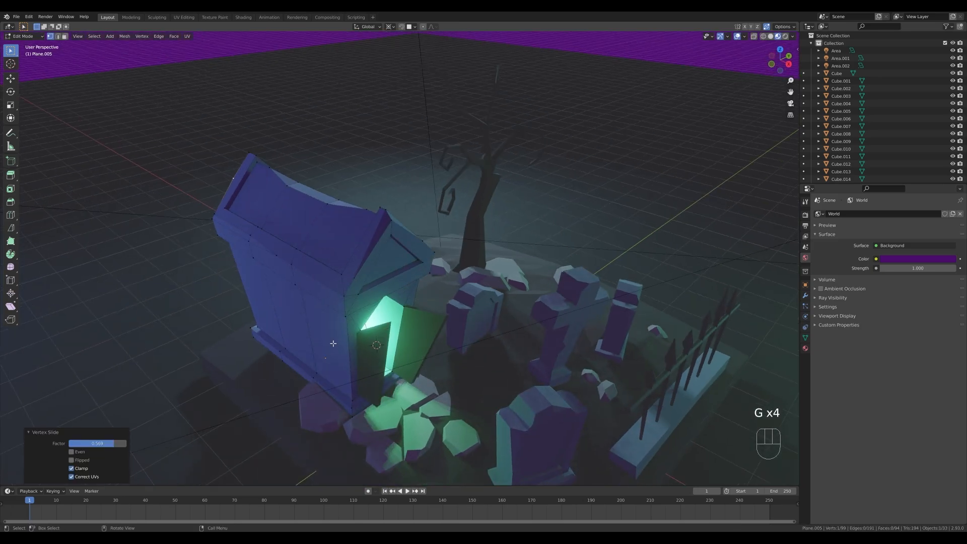
pyautogui.hotkey('ctrl', 'r')
pyautogui.click(340, 324)
pyautogui.press('Escape')
pyautogui.click(337, 316)
pyautogui.hotkey('ctrl', 'b')
pyautogui.press('v')
pyautogui.click(325, 320)
pyautogui.hotkey('ctrl', 't')
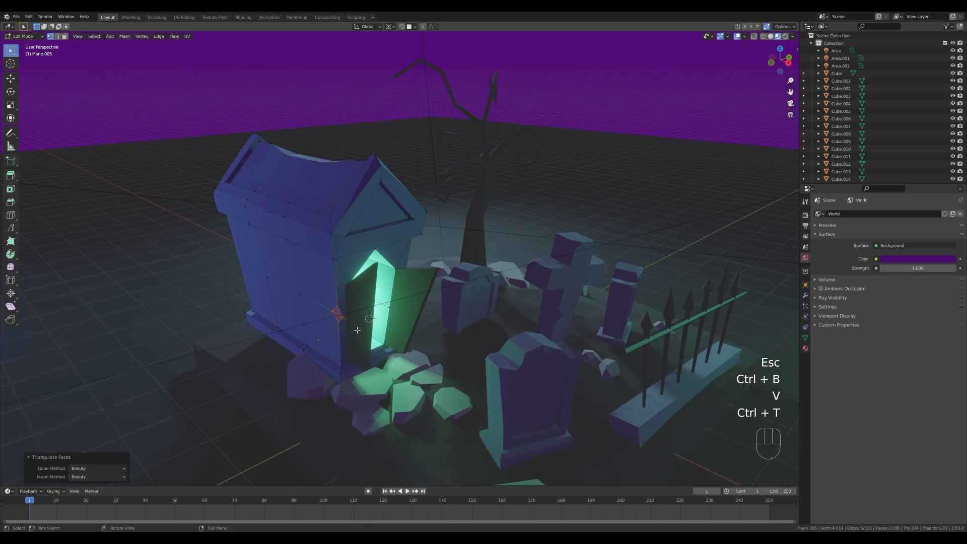
# Slide a vertex at the rear corner of the mausoleum's base along its edge, and return to Object Mode.
pyautogui.click(252, 305)
pyautogui.press('g')
pyautogui.press('g')
pyautogui.click(256, 316)
pyautogui.press('Tab')
# Vertex-bevel the mausoleum's rear wall corner where the horizontal loop cut meets it, and triangulate the resulting face.
pyautogui.scroll(-3, 282, 314)
pyautogui.moveTo(287, 314); pyautogui.dragTo(324, 314, button='middle')
pyautogui.press('Tab')
pyautogui.hotkey('ctrl', 'b')
pyautogui.press('v')
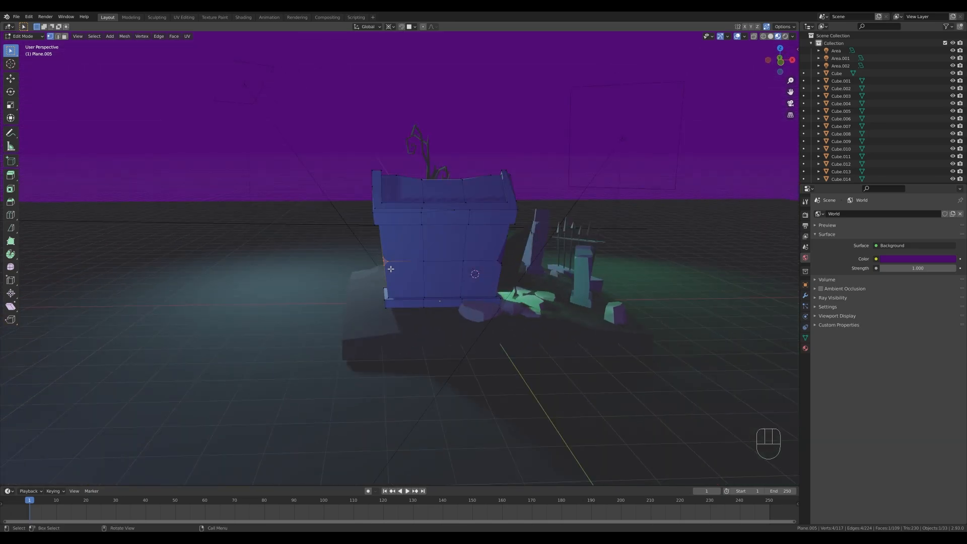
pyautogui.moveTo(390, 269); pyautogui.dragTo(410, 271, button='middle')
pyautogui.press('3')
pyautogui.hotkey('ctrl', 't')
# Slide the vertices of the rear wall corner's chip to make it uneven, and leave Edit Mode.
pyautogui.press('1')
pyautogui.press('g')
pyautogui.press('g')
pyautogui.press('g')
pyautogui.press('g')
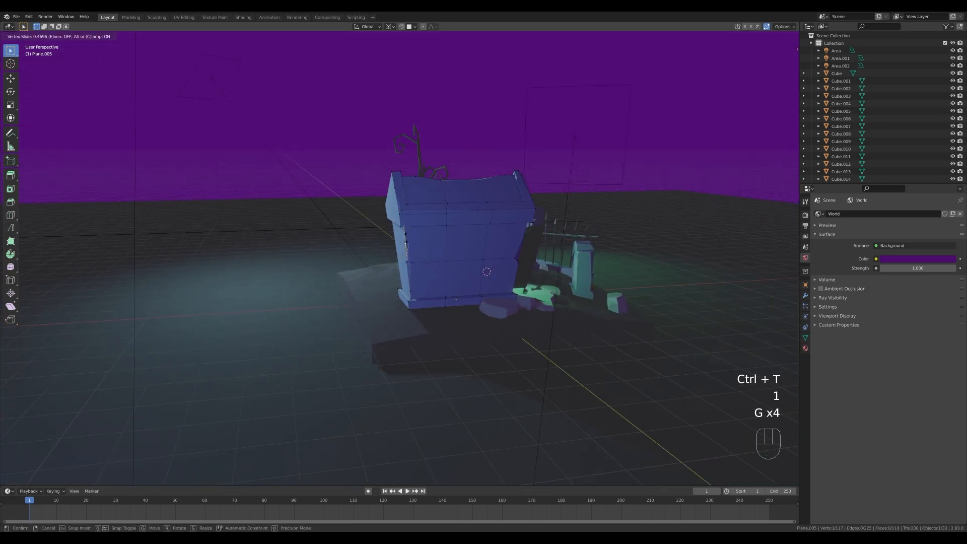
pyautogui.press('Tab')
# Check the chipped mausoleum and the whole scene through the camera in rendered shading.
pyautogui.moveTo(632, 271); pyautogui.dragTo(530, 247, button='middle')
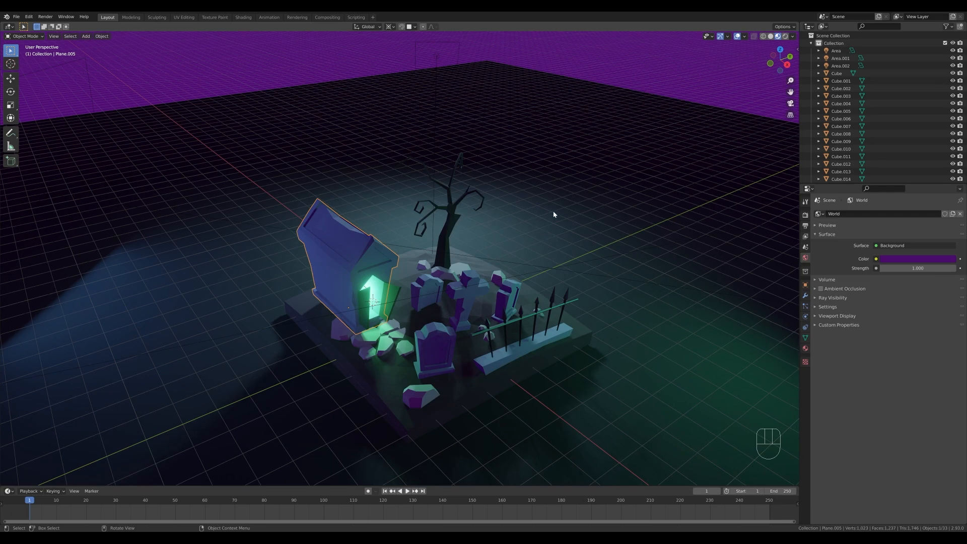
pyautogui.press('KP_0')
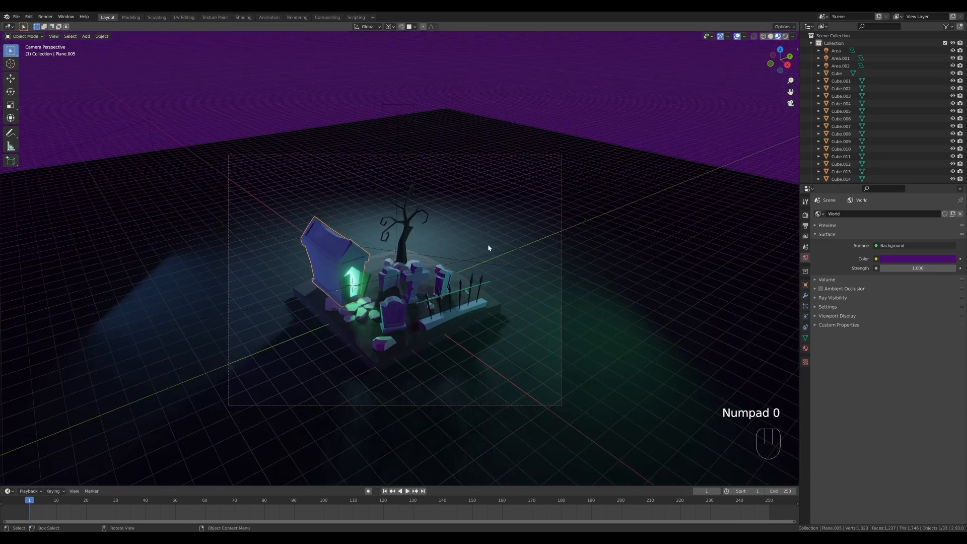
pyautogui.press('z')
pyautogui.click(534, 154)
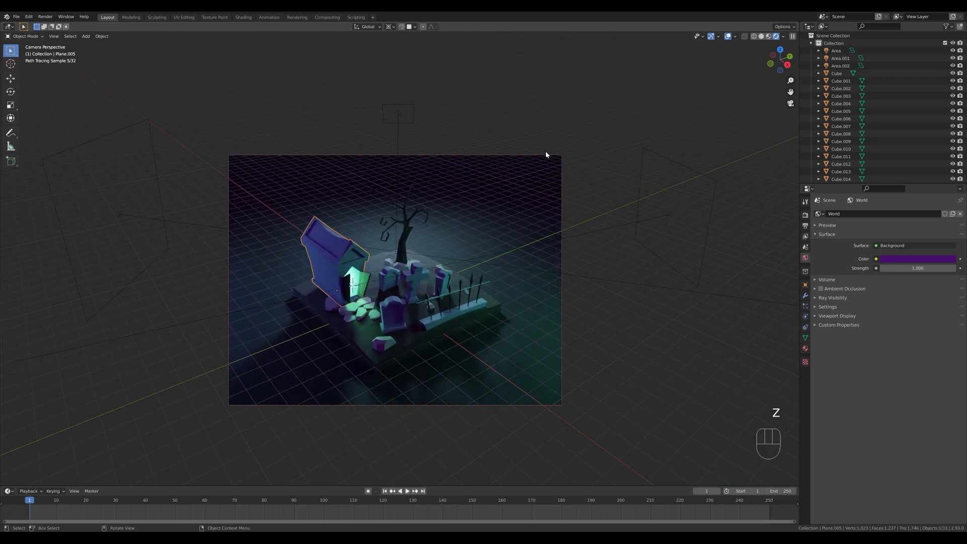
# Snap the 3D cursor to the world origin and add a 2 m cube there, working in Material Preview shading.
pyautogui.click(600, 131)
pyautogui.hotkey('shift', 's')
pyautogui.click(420, 323)
pyautogui.scroll(-1, 516, 274)
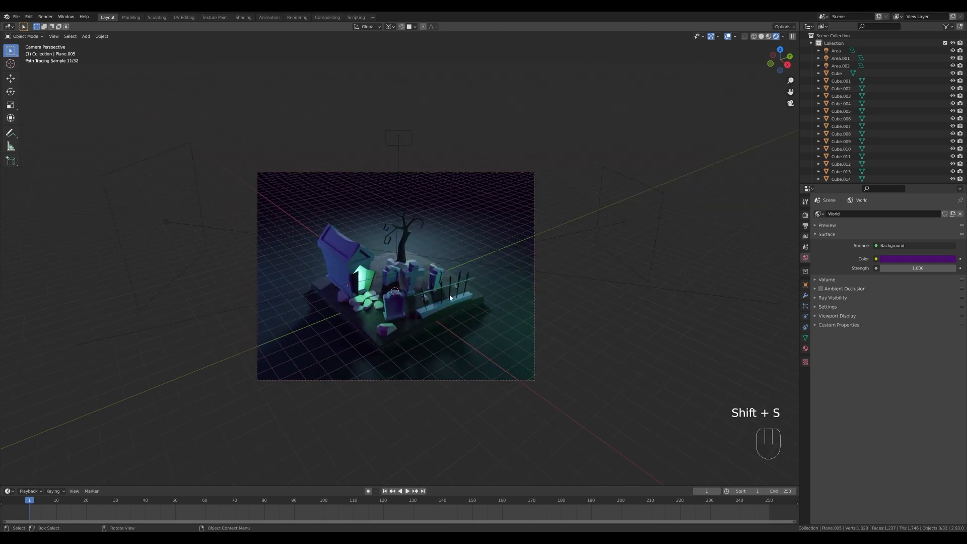
pyautogui.press('z')
pyautogui.click(346, 210)
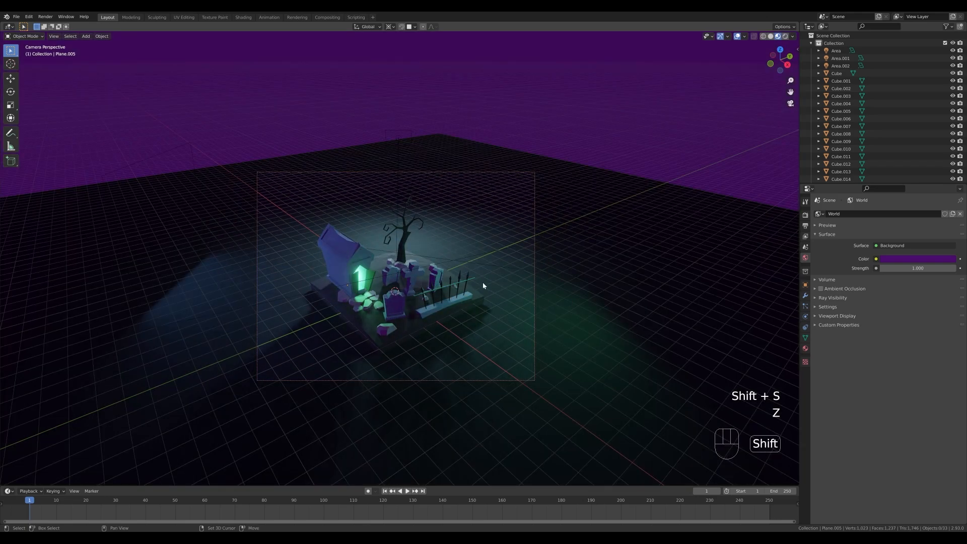
pyautogui.hotkey('shift', 'a')
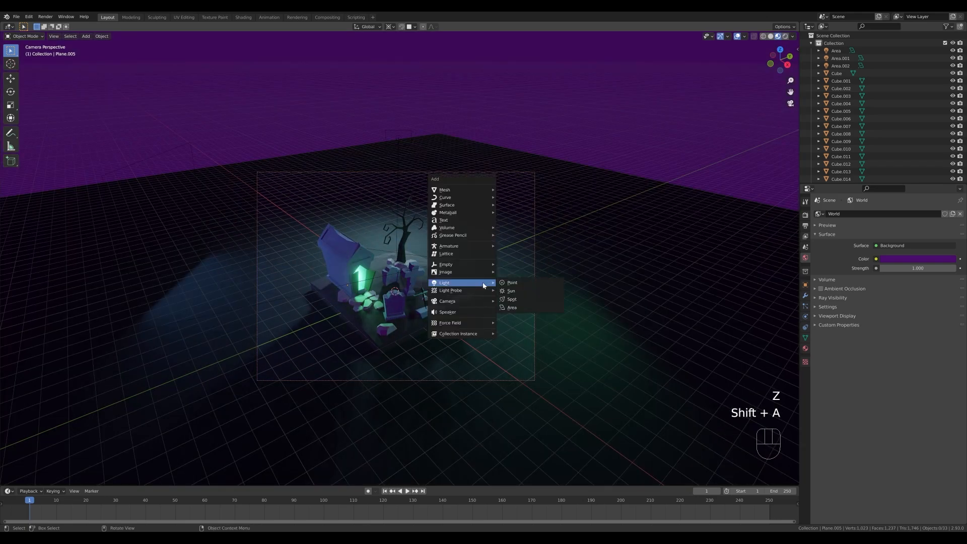
pyautogui.moveTo(478, 190)
pyautogui.click(513, 197)
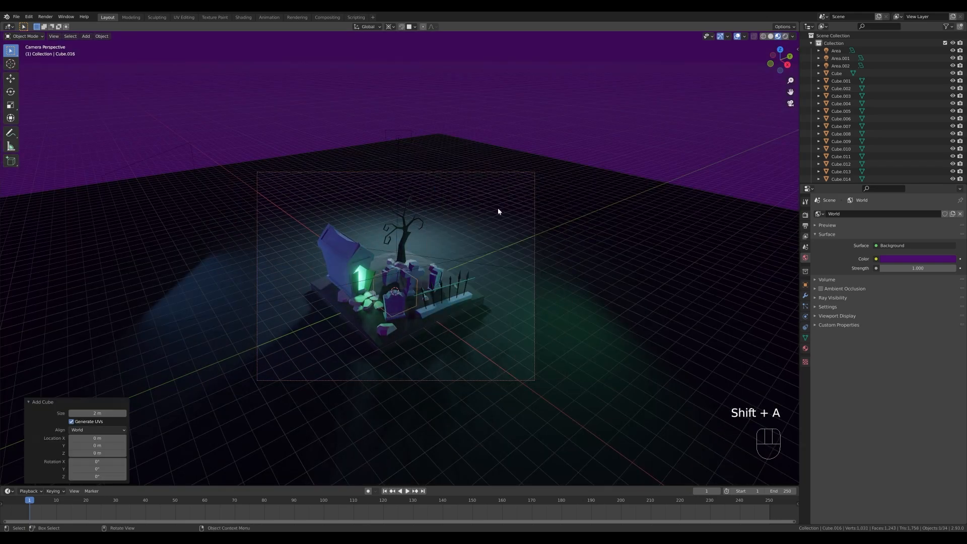
# Scale the cube up about 9.77 times, raise it about 3.9 m, and enlarge it by 1.04 to enclose the scene.
pyautogui.scroll(-3, 396, 276)
pyautogui.press('s')
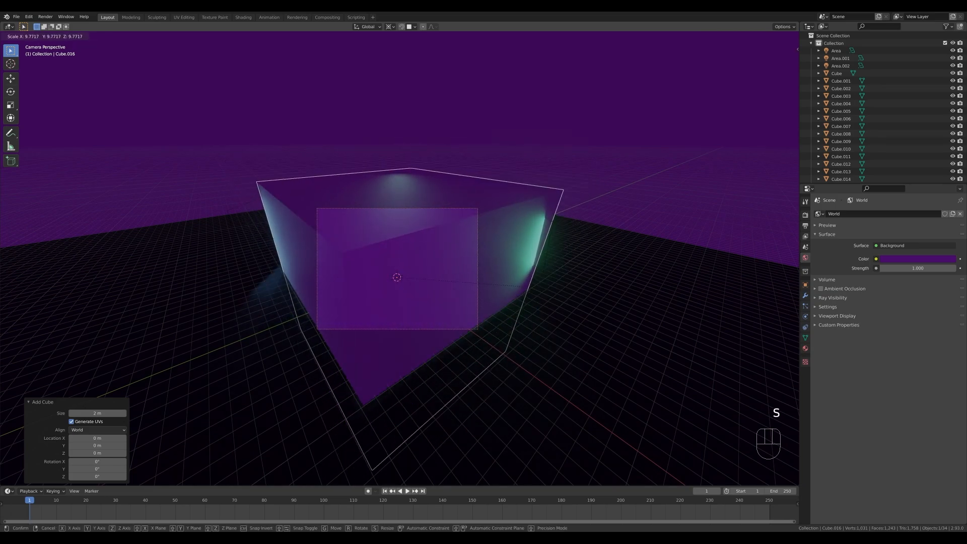
pyautogui.click(527, 286)
pyautogui.press('g')
pyautogui.press('z')
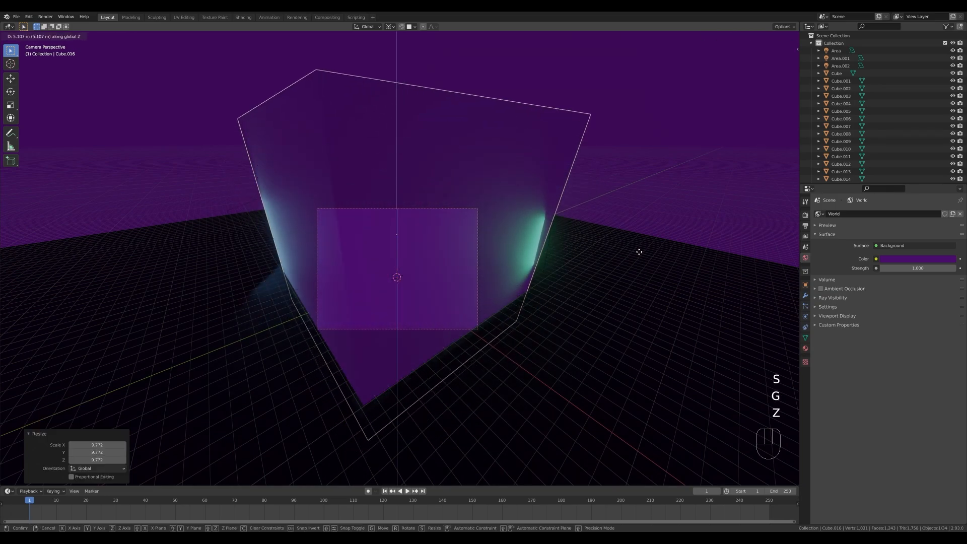
pyautogui.click(629, 264)
pyautogui.press('s')
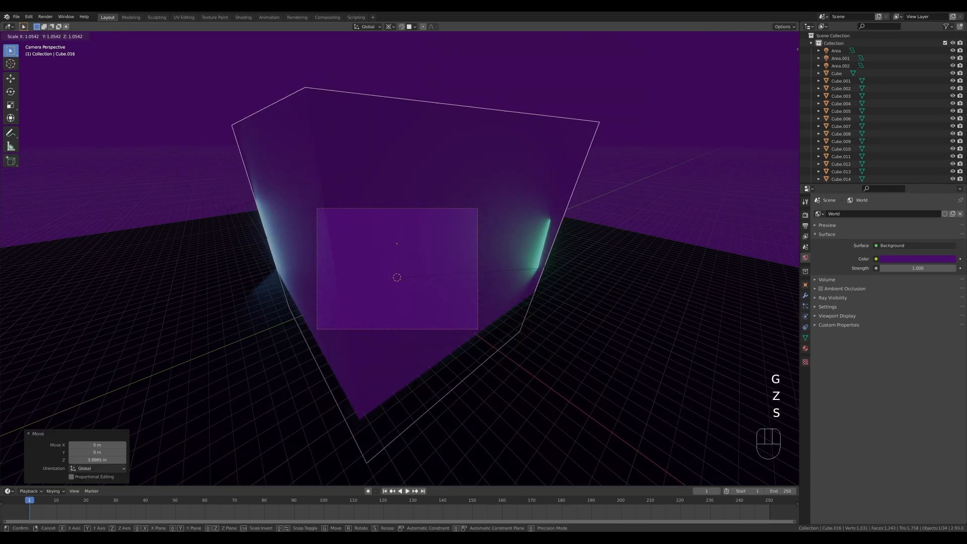
pyautogui.click(347, 383)
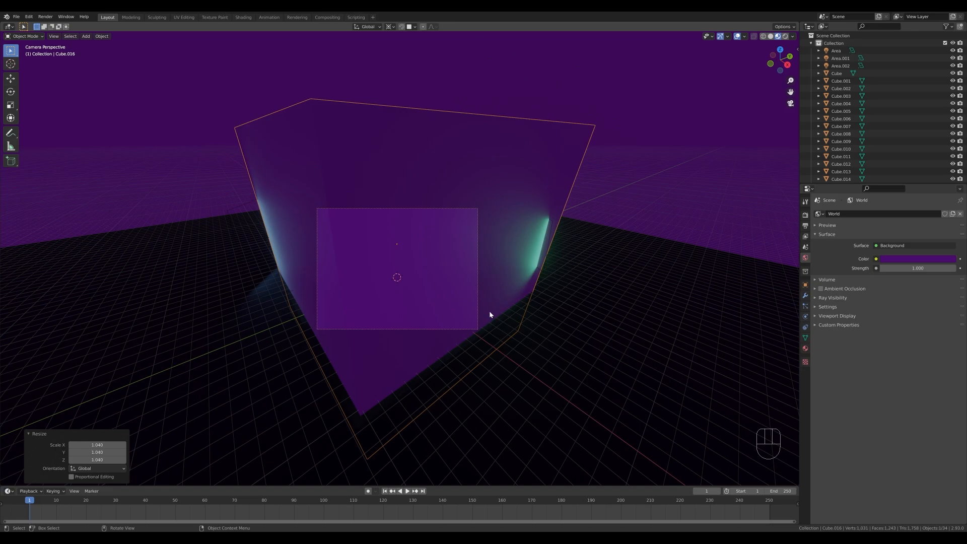
# Create a new material on the enclosing cube and remove its surface shader.
pyautogui.scroll(1, 488, 311)
pyautogui.click(805, 348)
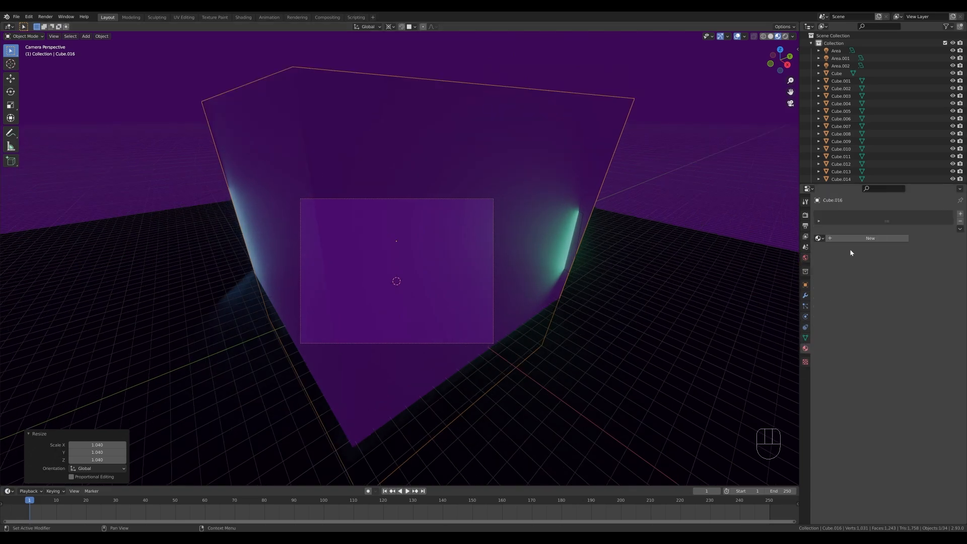
pyautogui.click(881, 238)
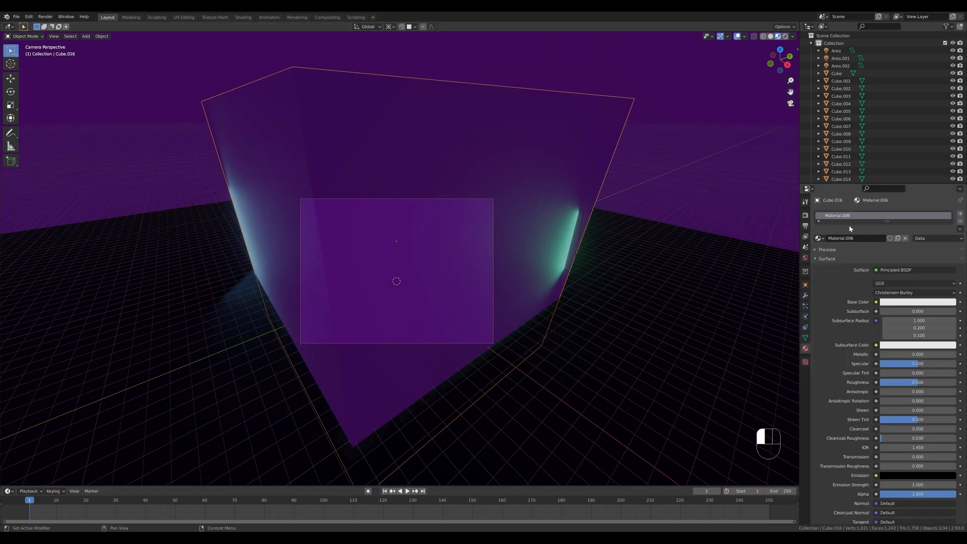
pyautogui.click(901, 270)
pyautogui.click(929, 289)
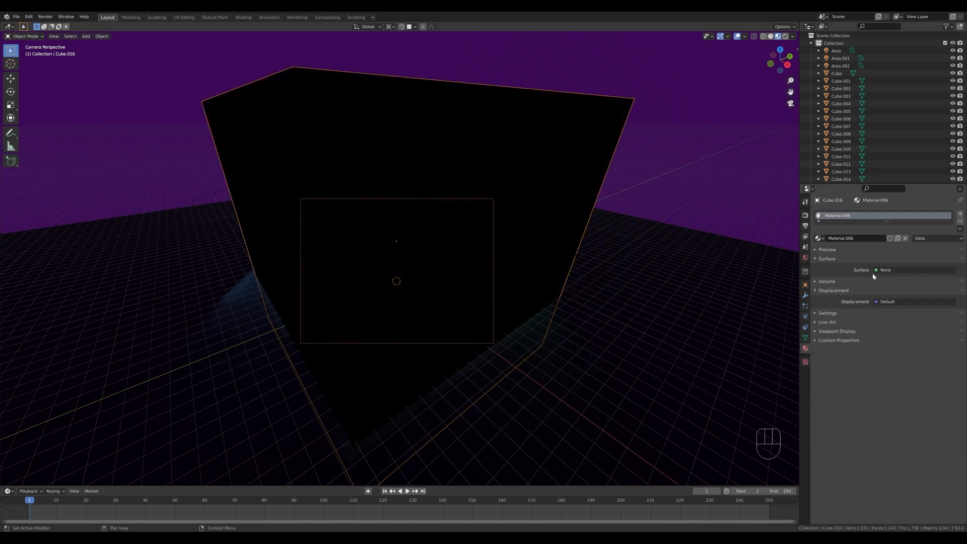
# Assign a Principled Volume shader to the cube's material and lower its density to a thin haze.
pyautogui.click(825, 282)
pyautogui.click(902, 292)
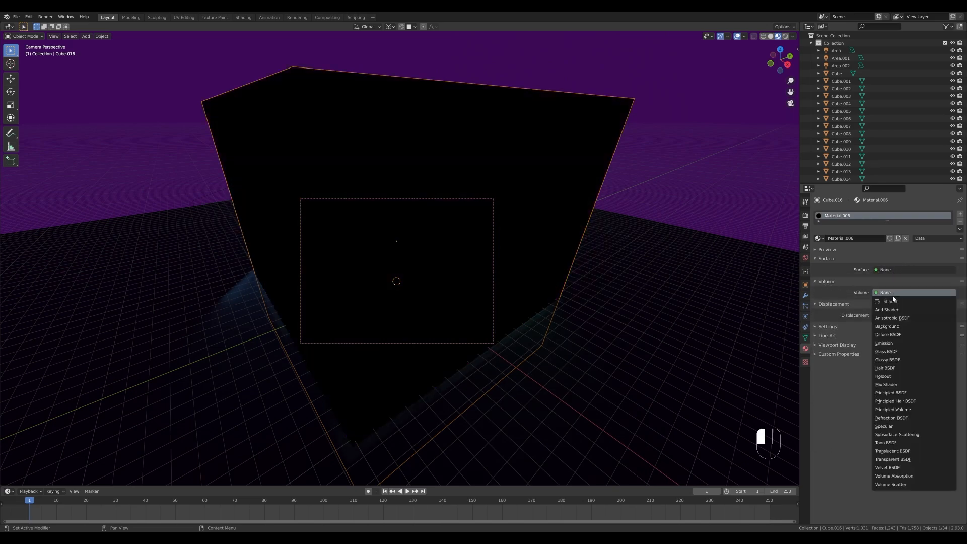
pyautogui.click(907, 411)
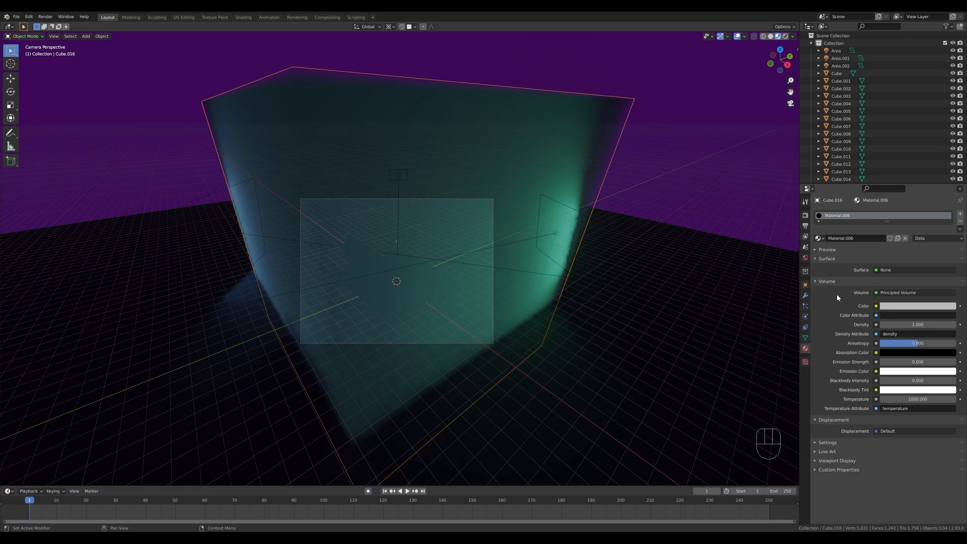
pyautogui.click(920, 325)
pyautogui.write('0.01')
pyautogui.press('Return')
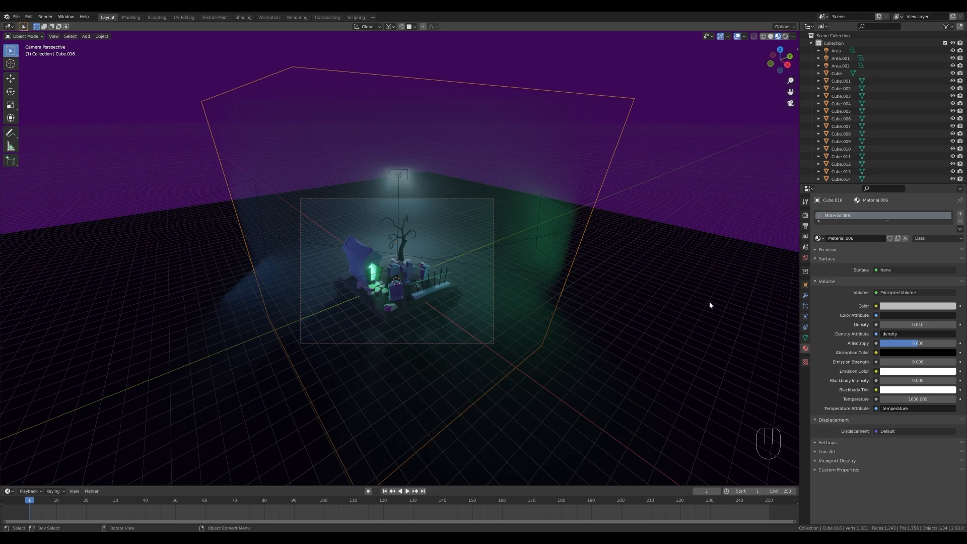
# Tint the fog volume's color teal, with hue about 0.456, saturation about 0.647 and value 0.5.
pyautogui.scroll(6, 442, 262)
pyautogui.keyDown('shift'); pyautogui.moveTo(571, 296); pyautogui.dragTo(582, 267, button='middle'); pyautogui.keyUp('shift')
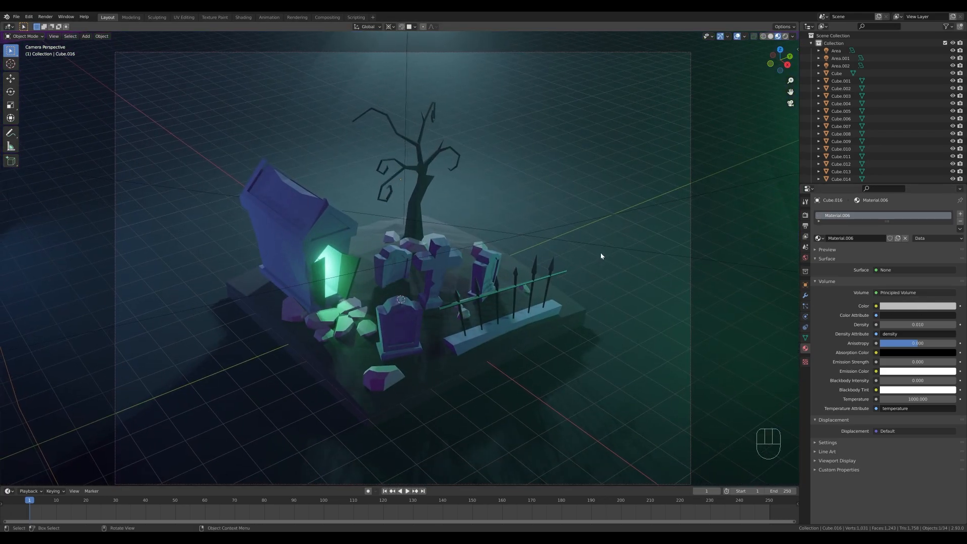
pyautogui.click(918, 306)
pyautogui.click(916, 221)
pyautogui.moveTo(916, 222); pyautogui.dragTo(912, 216)
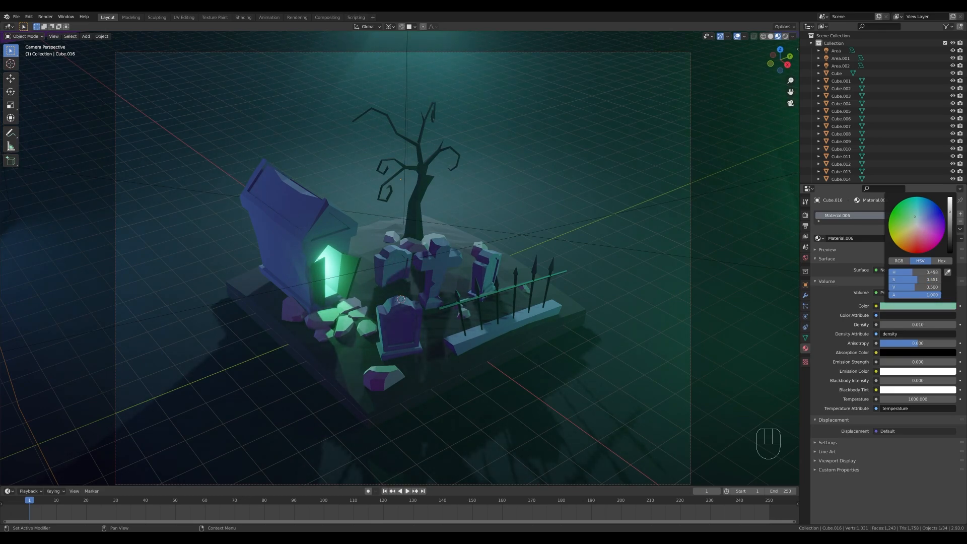
pyautogui.moveTo(918, 221); pyautogui.dragTo(914, 215)
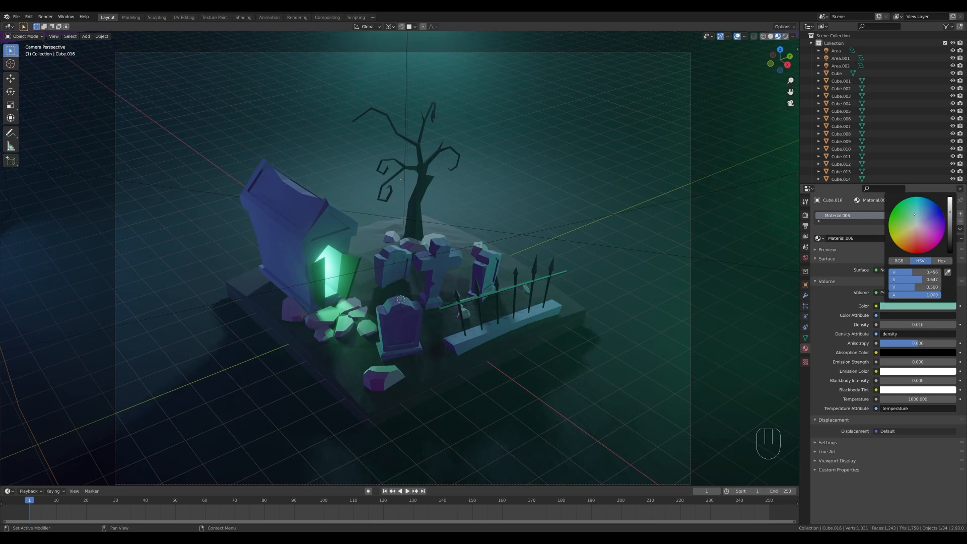
# Examine the teal fog's effect on the scene through the camera in rendered shading.
pyautogui.scroll(-1, 654, 250)
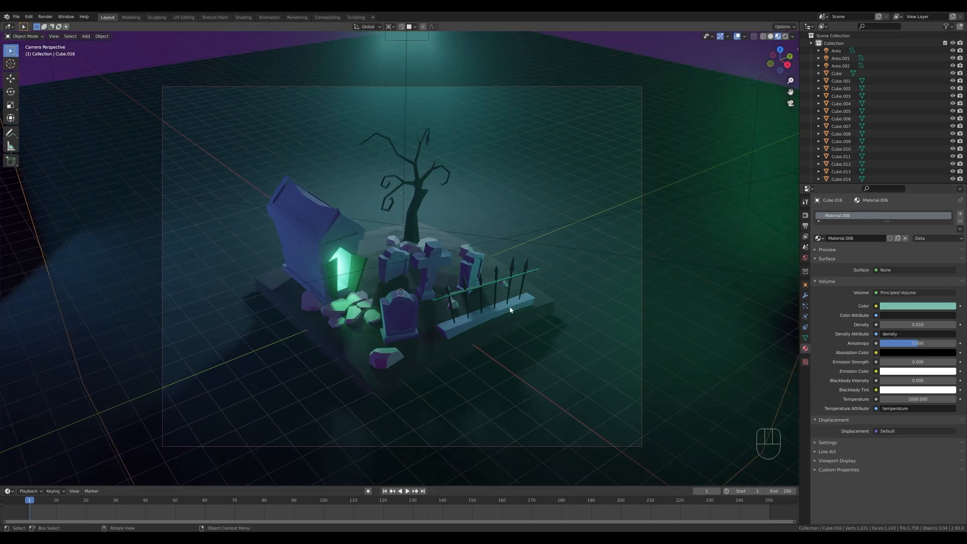
pyautogui.press('z')
pyautogui.click(509, 264)
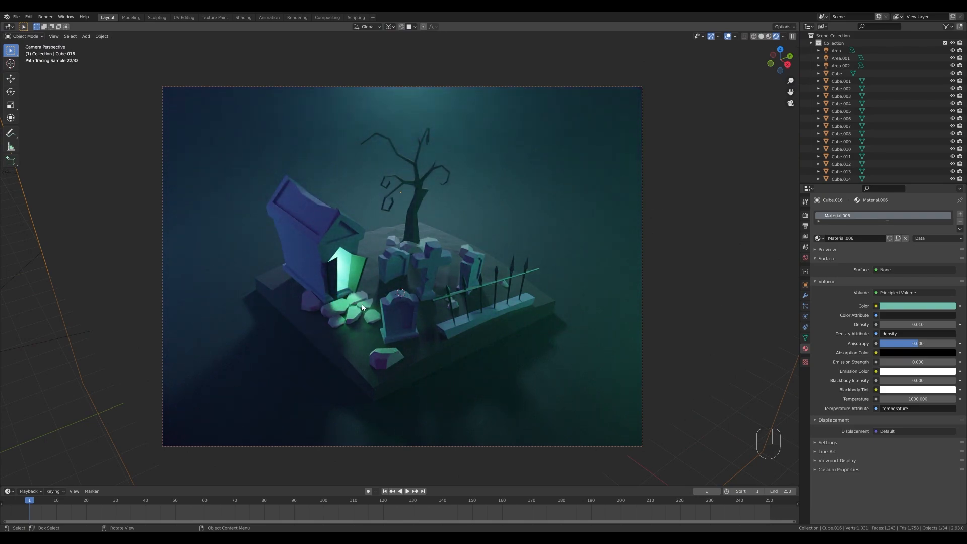
pyautogui.scroll(-4, 491, 257)
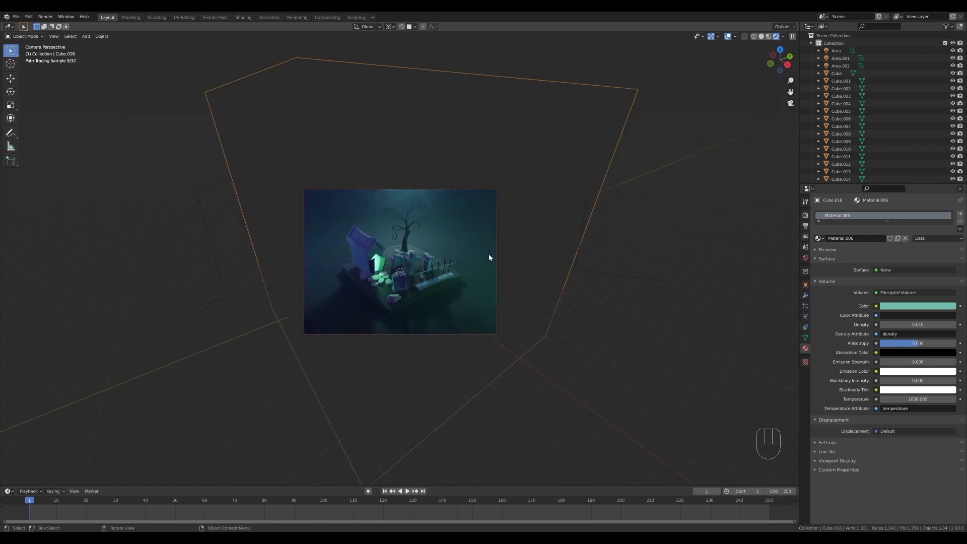
pyautogui.scroll(4, 360, 285)
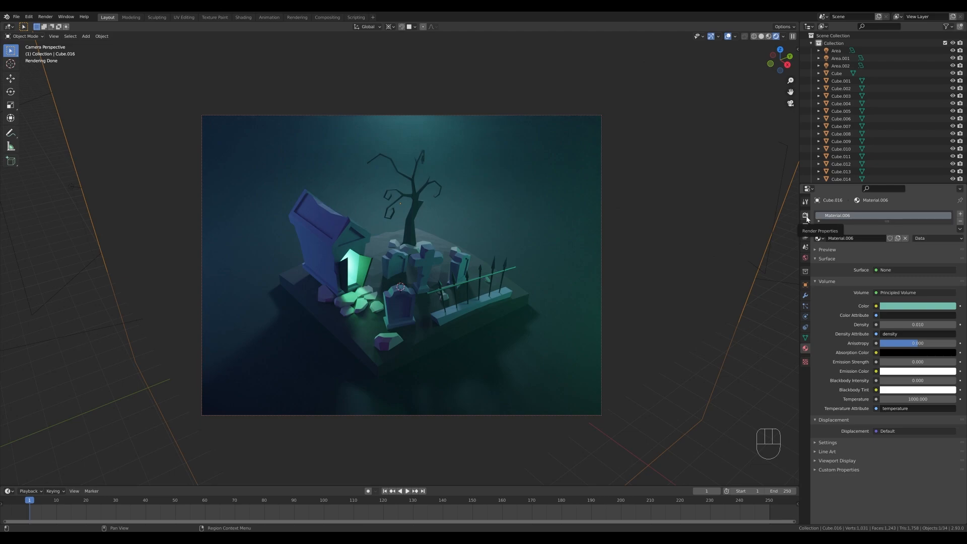
# Set the color management look to High Contrast and raise the exposure to about 1.7.
pyautogui.click(806, 215)
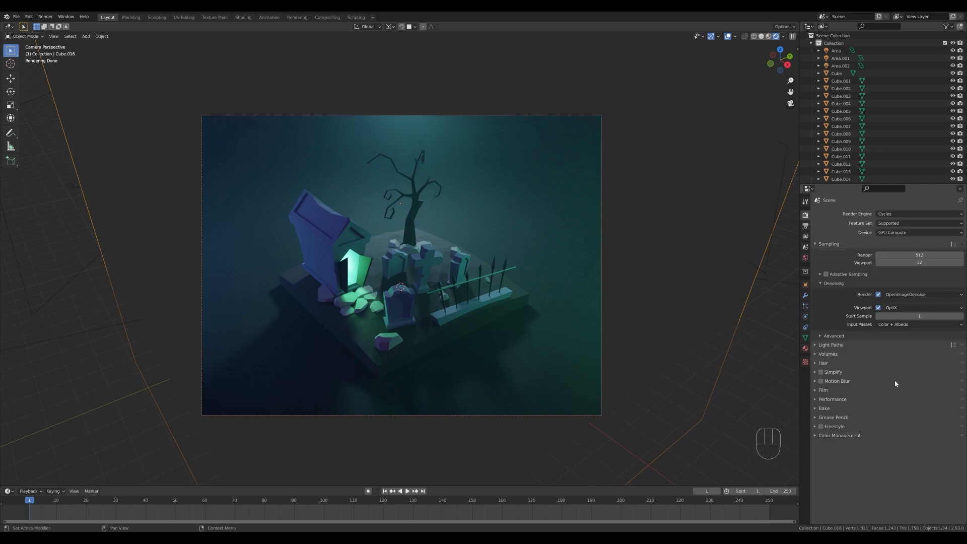
pyautogui.click(837, 436)
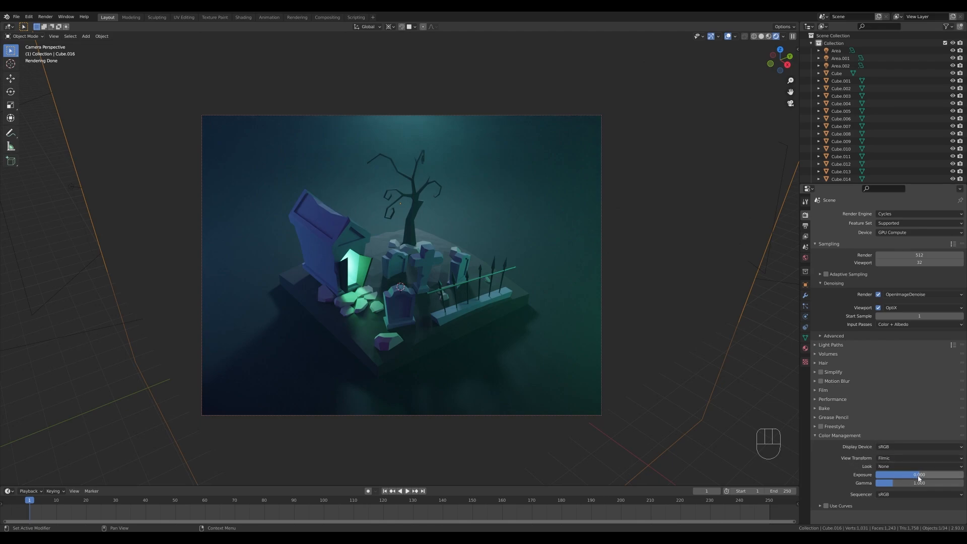
pyautogui.moveTo(919, 477)
pyautogui.mouseDown()
pyautogui.moveTo(935, 477)
pyautogui.moveTo(924, 477)
pyautogui.mouseUp()
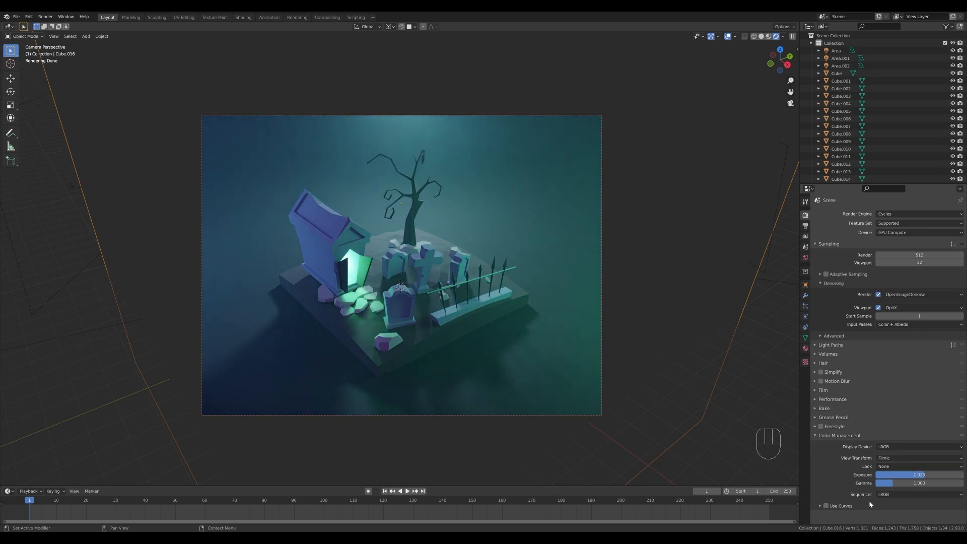
pyautogui.click(888, 468)
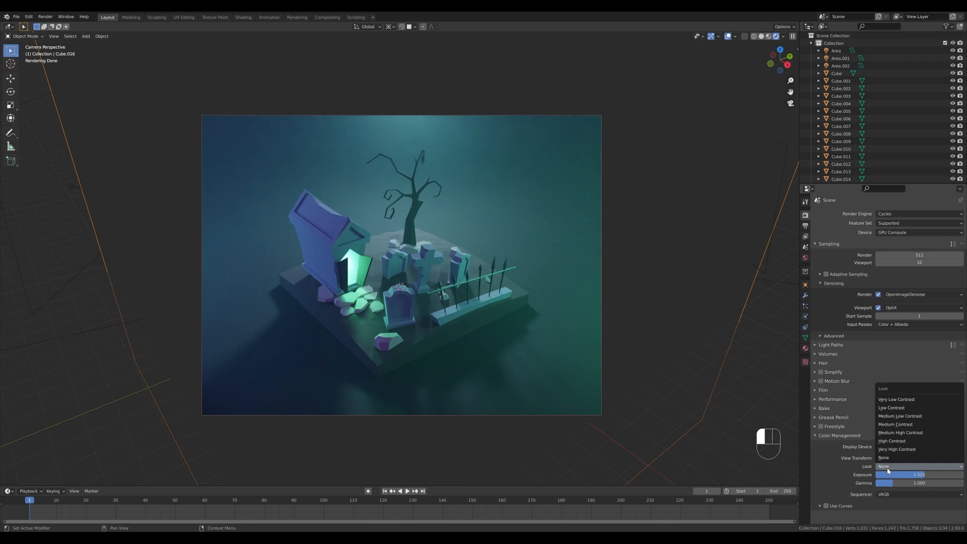
pyautogui.click(894, 441)
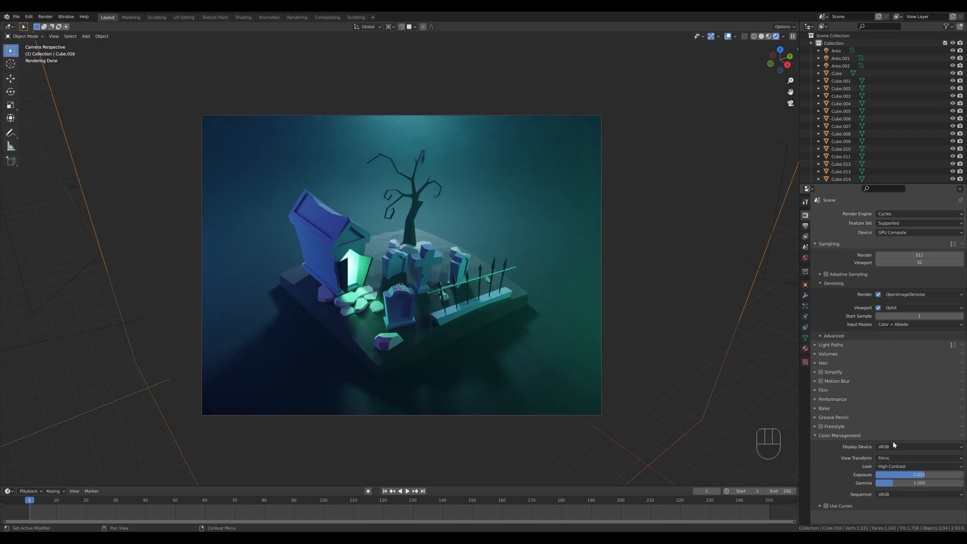
pyautogui.moveTo(924, 475); pyautogui.dragTo(929, 475)
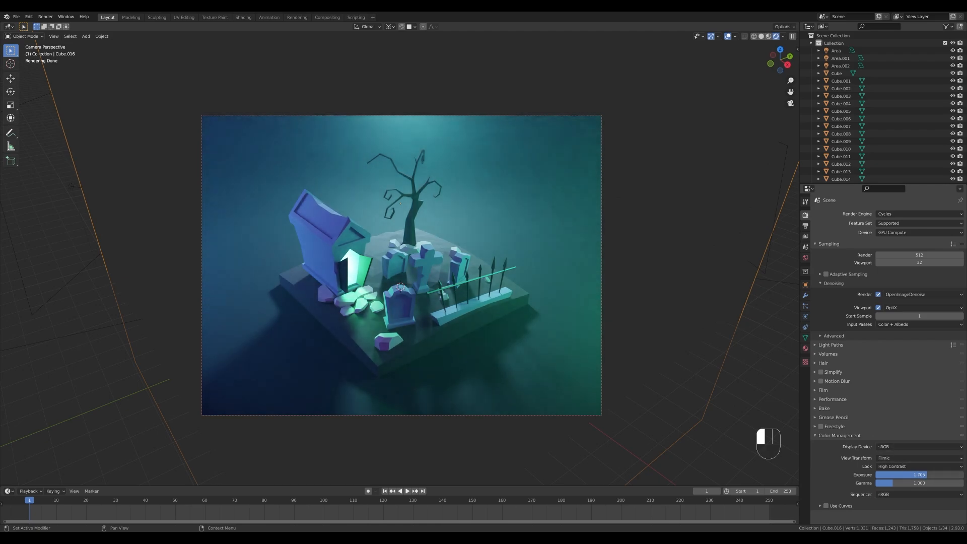
pyautogui.click(892, 474)
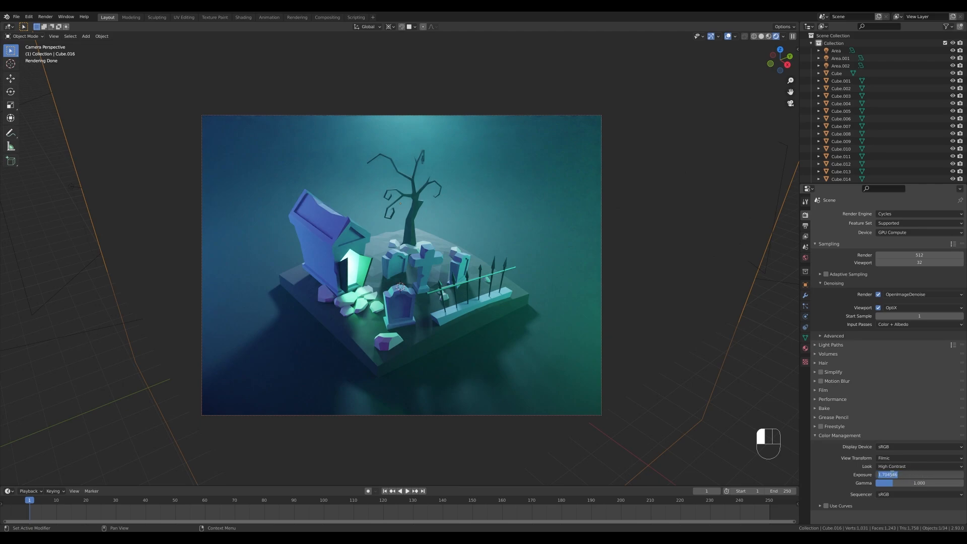
pyautogui.click(837, 476)
pyautogui.scroll(-2, 525, 254)
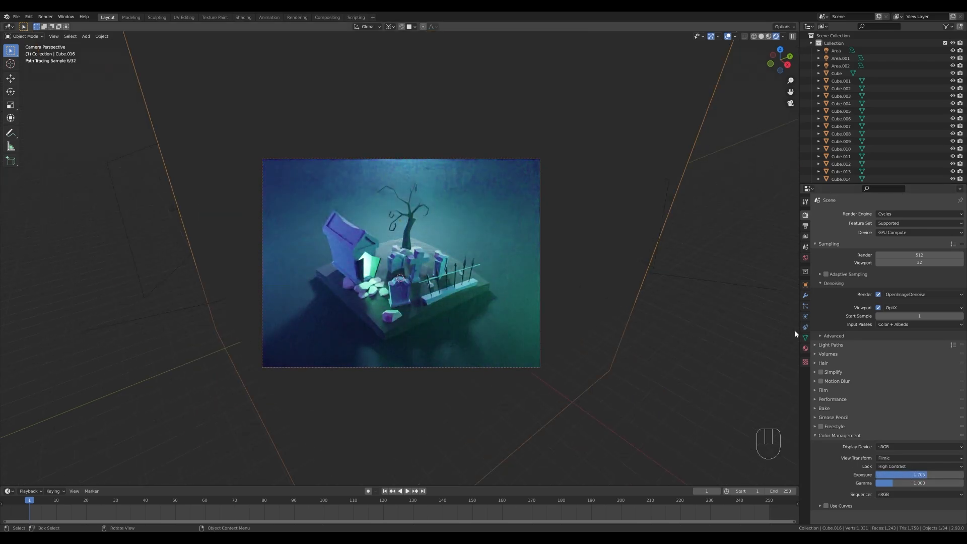
# Brighten the World background's purple color to a value of about 0.34.
pyautogui.click(933, 258)
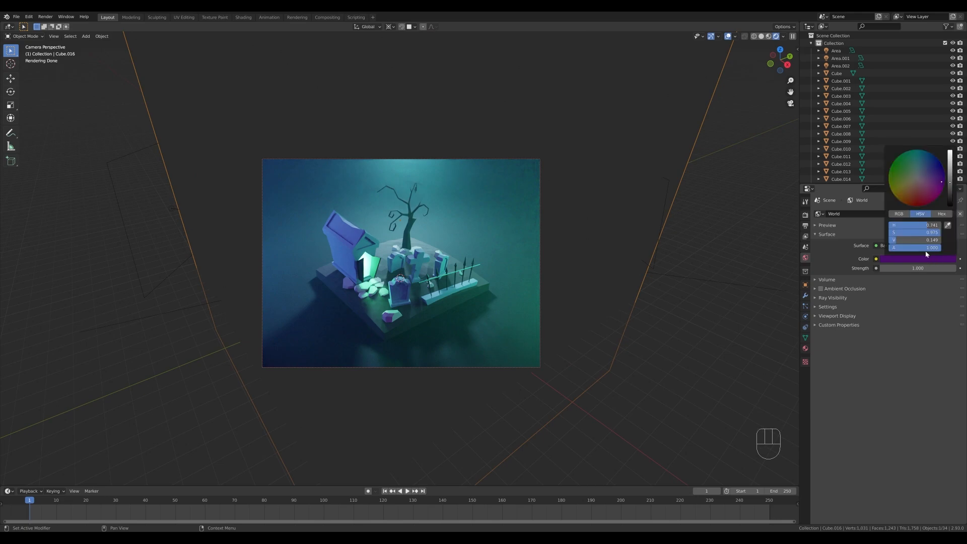
pyautogui.moveTo(950, 179); pyautogui.dragTo(950, 172)
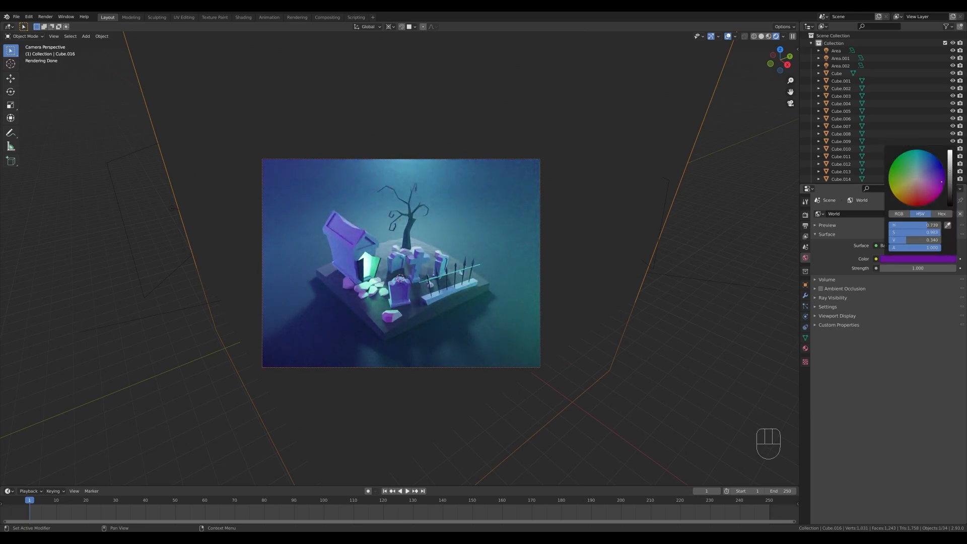
# Set the power of the overhead area light above the tree to 1800 W and save the file.
pyautogui.press('z')
pyautogui.click(422, 149)
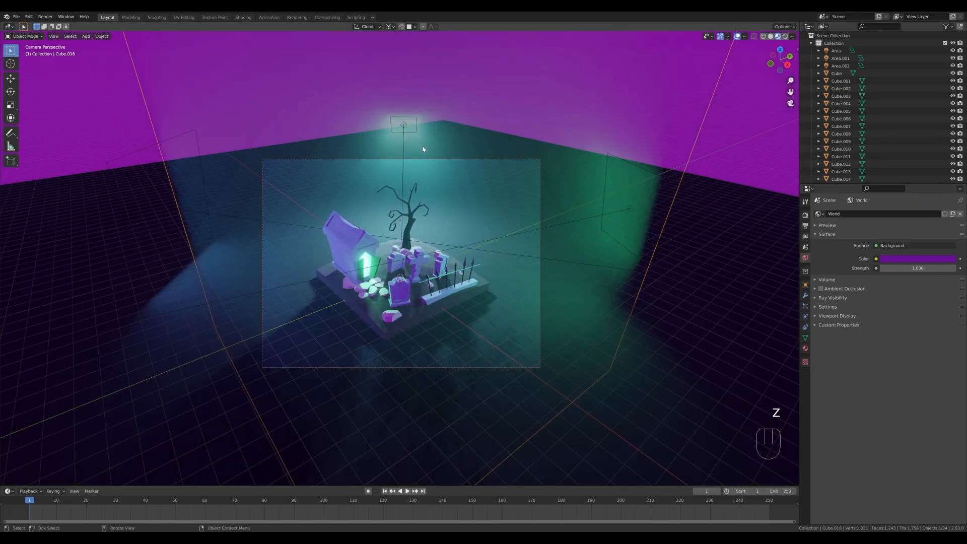
pyautogui.click(403, 123)
pyautogui.click(805, 316)
pyautogui.click(922, 262)
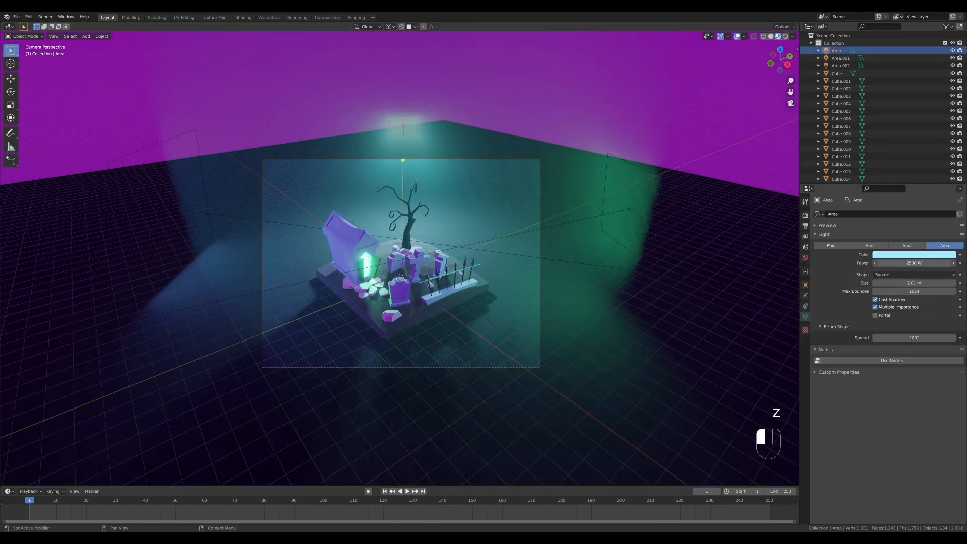
pyautogui.write('1800')
pyautogui.press('Return')
pyautogui.hotkey('ctrl', 's')
# Show the camera view in rendered shading and move the overhead area light along its local Z axis.
pyautogui.press('z')
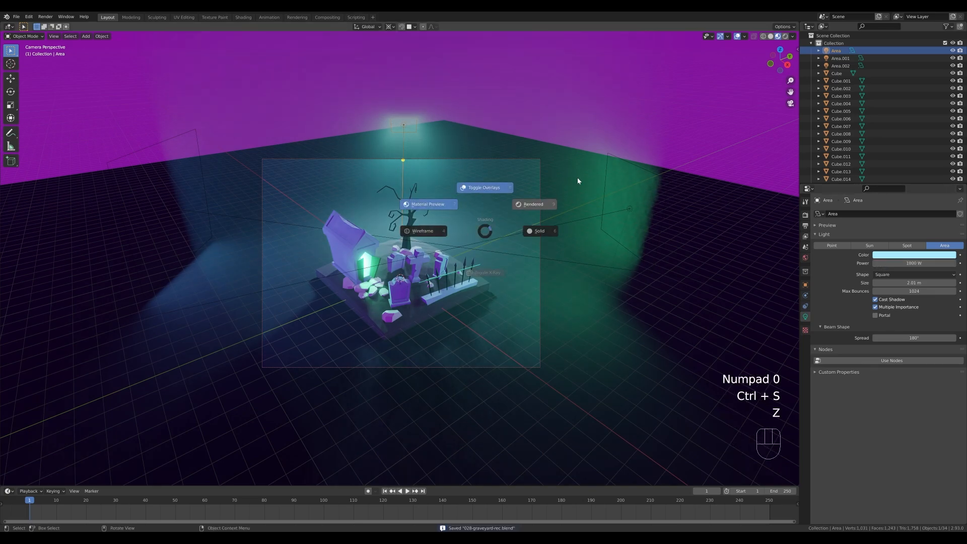
pyautogui.click(611, 155)
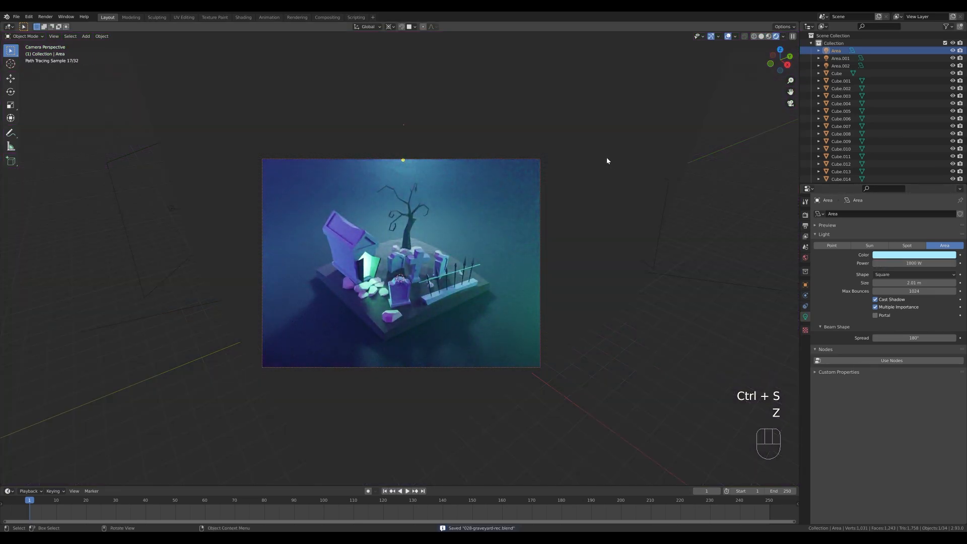
pyautogui.press('g')
pyautogui.press('z')
pyautogui.press('z')
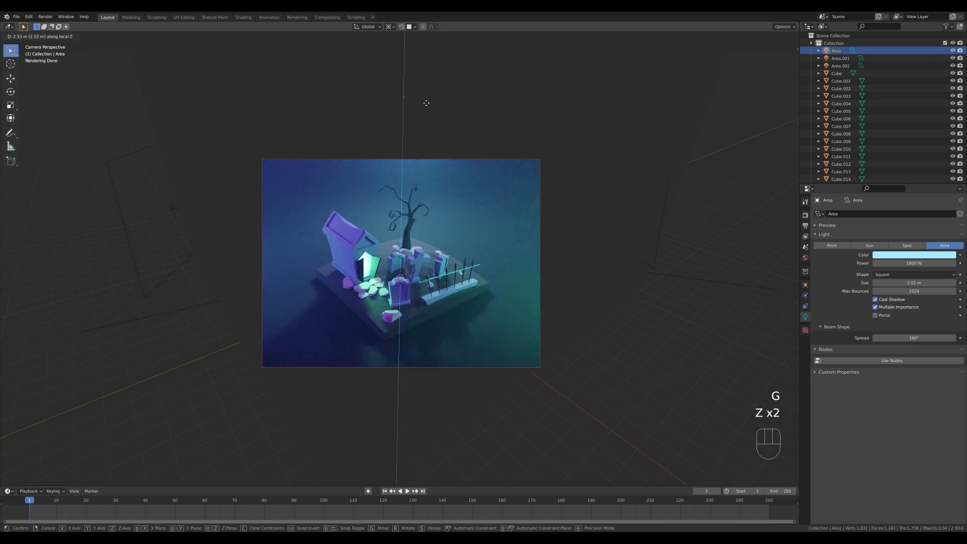
pyautogui.click(431, 135)
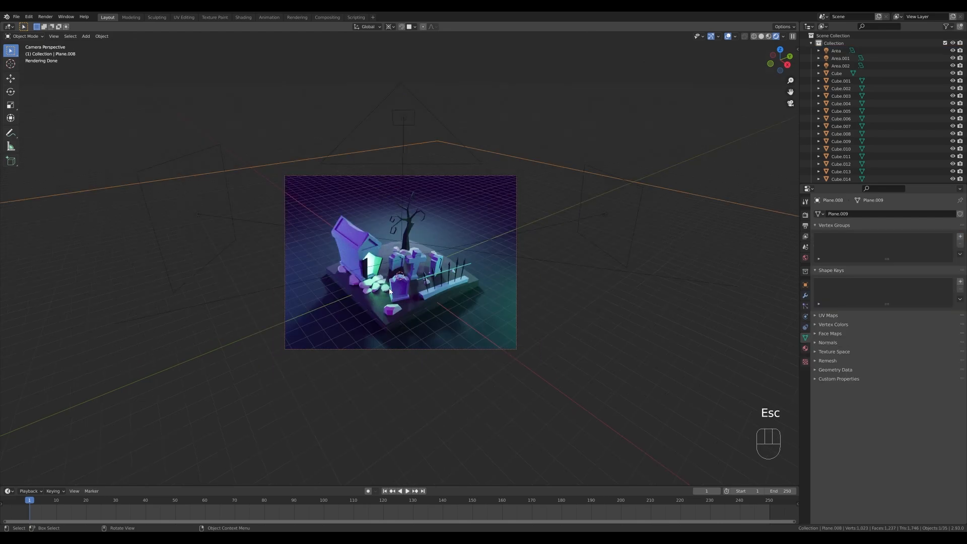
# Swing the blue 800 W area light beside the crypt upward around the scene, rotating it about 18.6° on its local X axis.
pyautogui.scroll(1, 352, 277)
pyautogui.scroll(1, 351, 279)
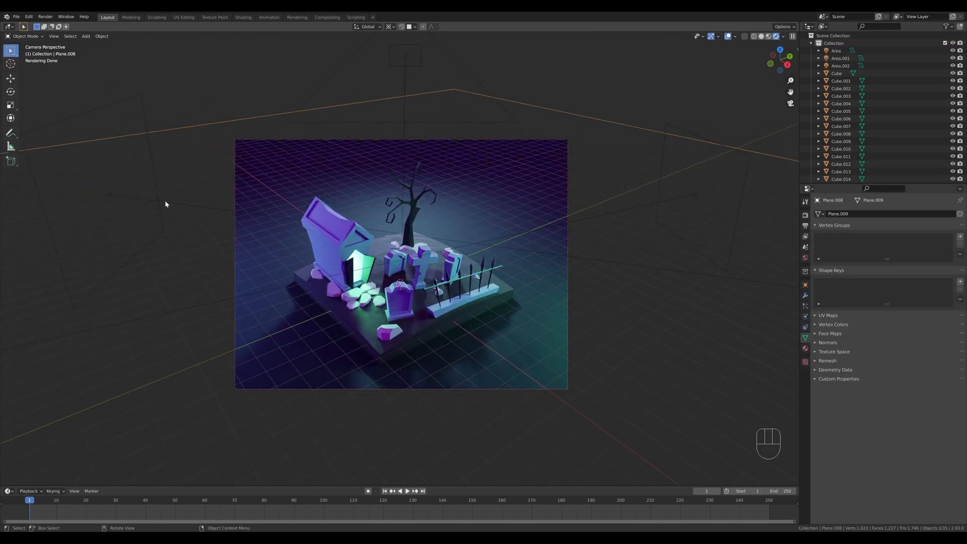
pyautogui.click(165, 202)
pyautogui.moveTo(140, 94); pyautogui.dragTo(126, 128)
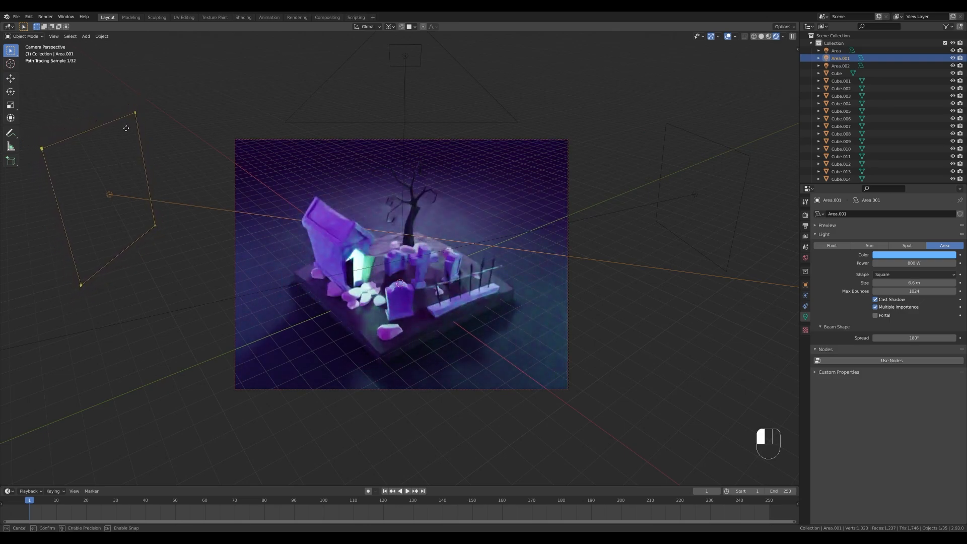
pyautogui.press('.')
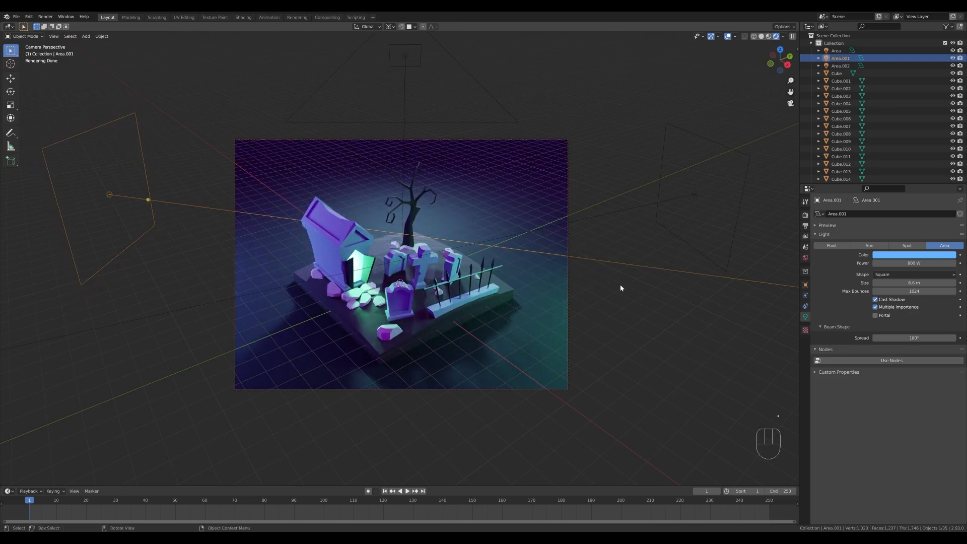
pyautogui.press('r')
pyautogui.press('x')
pyautogui.press('x')
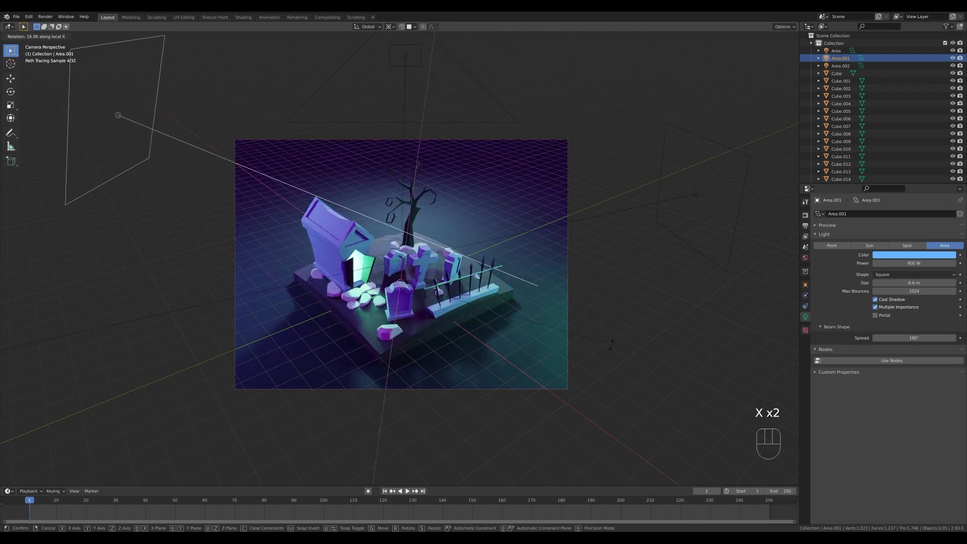
pyautogui.click(337, 263)
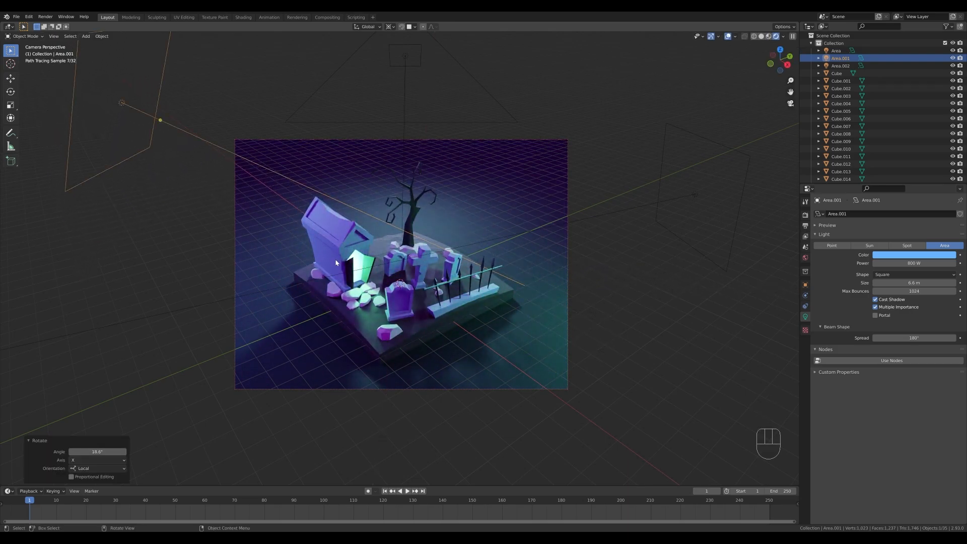